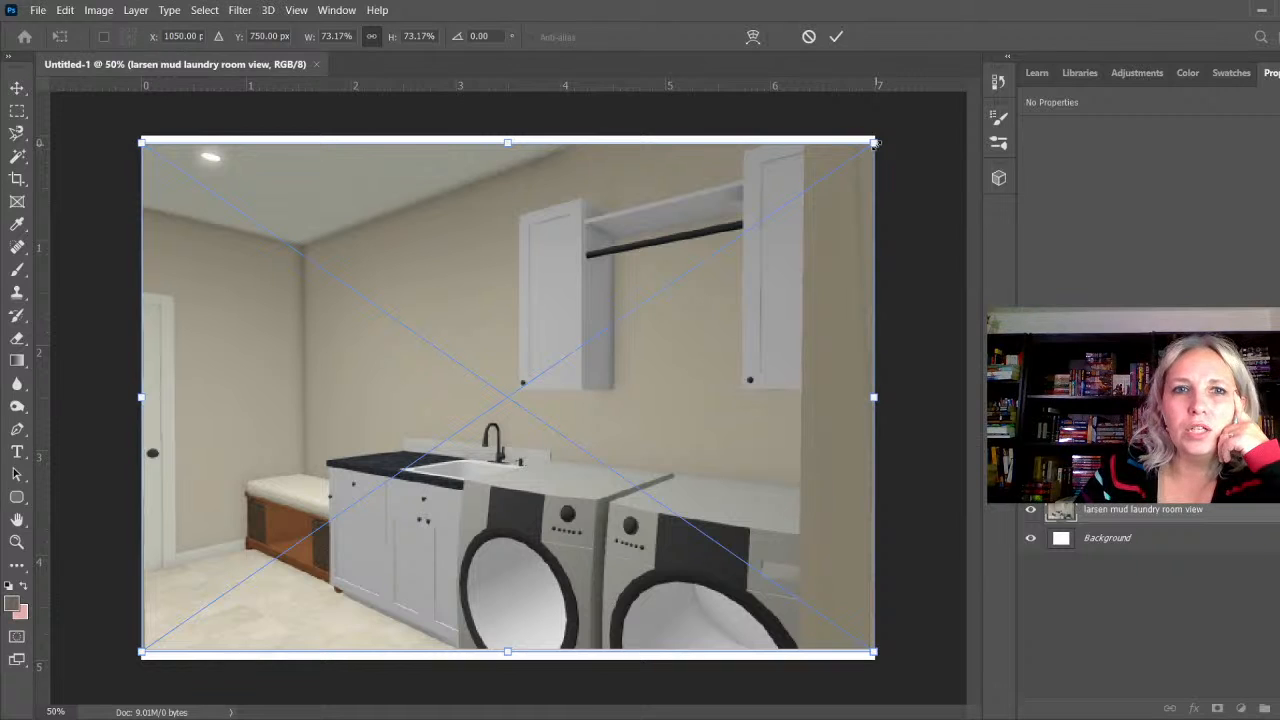
Step: Enlarge the placed laundry room image to 75.41% and align it with the upper and left edges of the canvas
left_click_drag(875, 143, 897, 128)
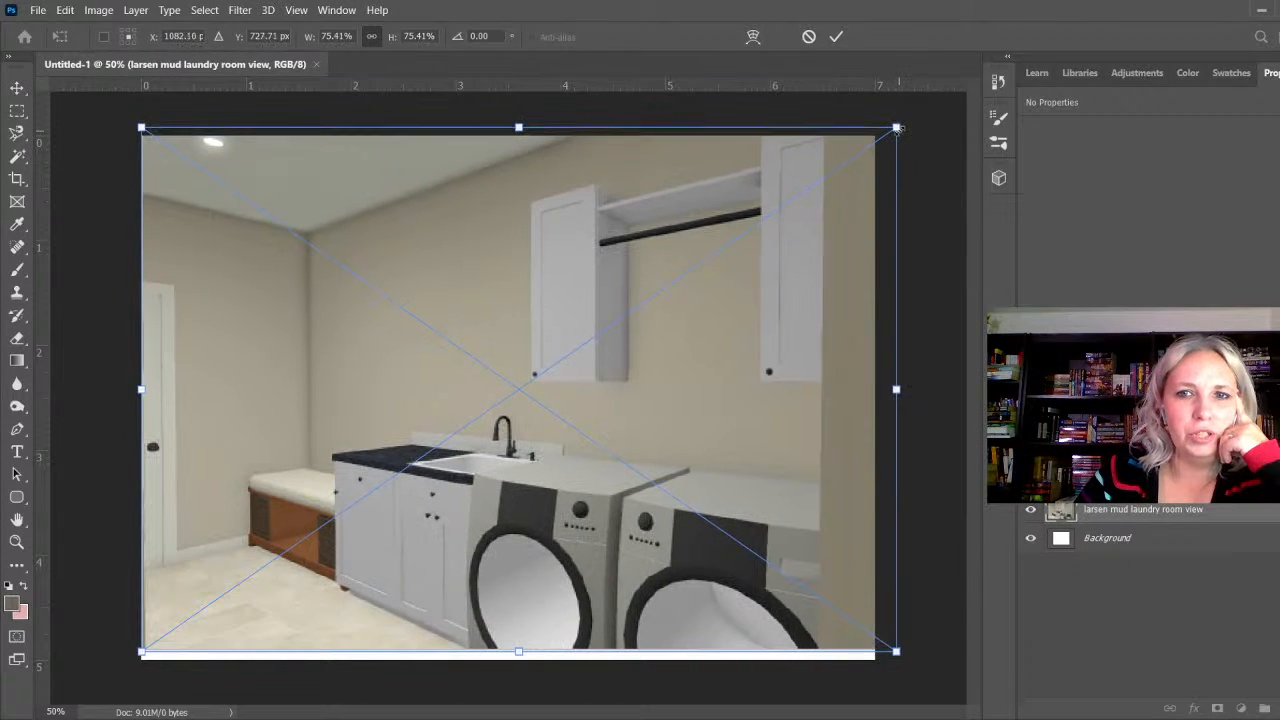
left_click_drag(811, 387, 812, 394)
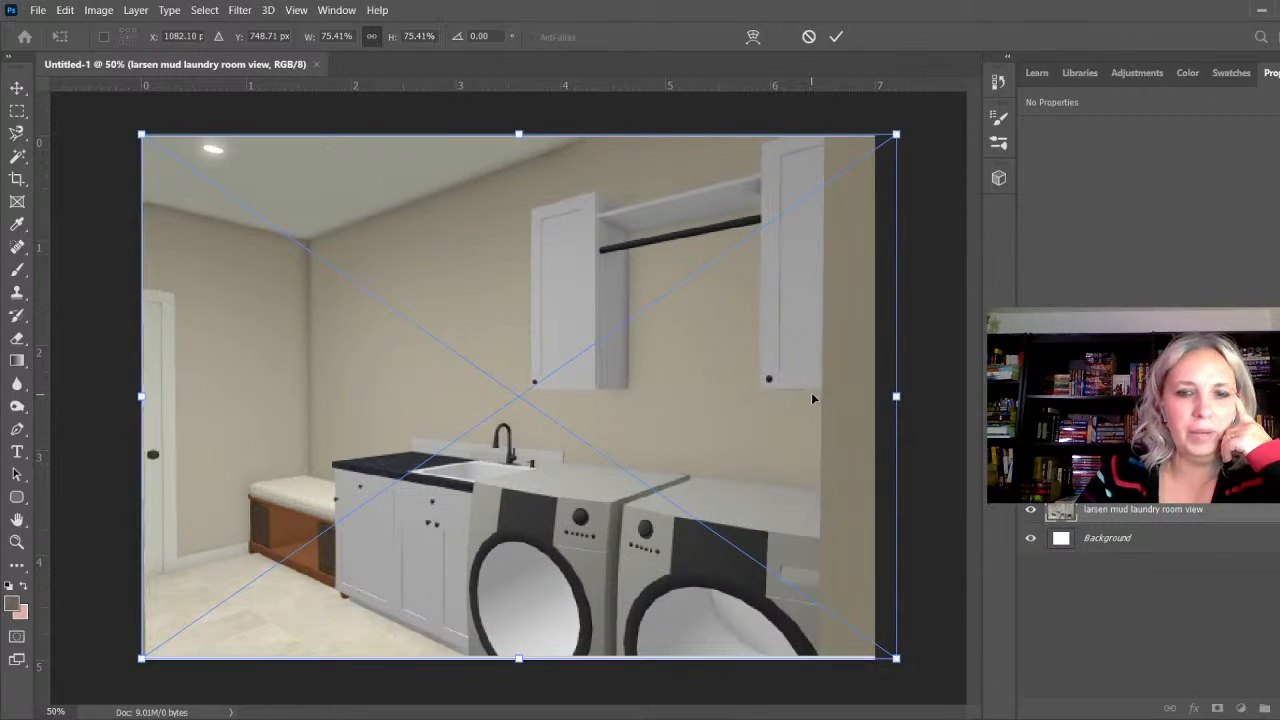
key("Left")
key("Left")
key("Left")
key("Left")
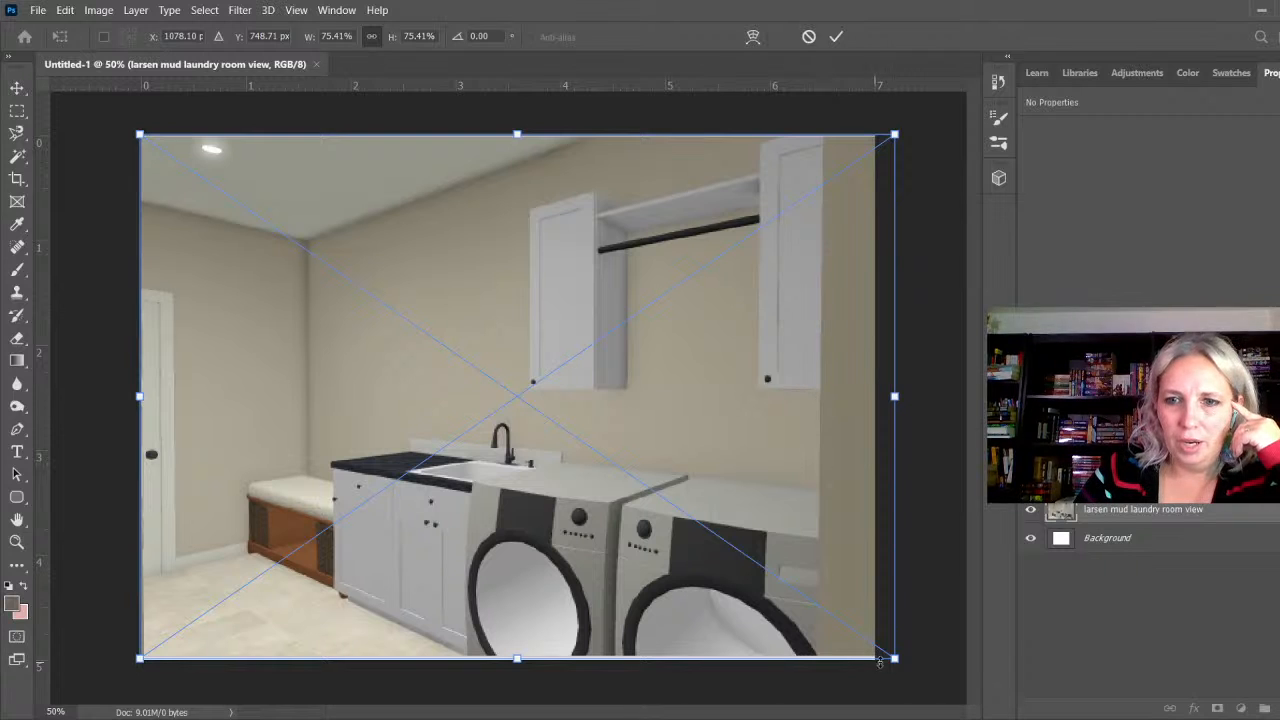
Step: Enlarge the laundry room image to 76.33% so that it extends past the lower edge of the canvas
left_click_drag(898, 659, 905, 666)
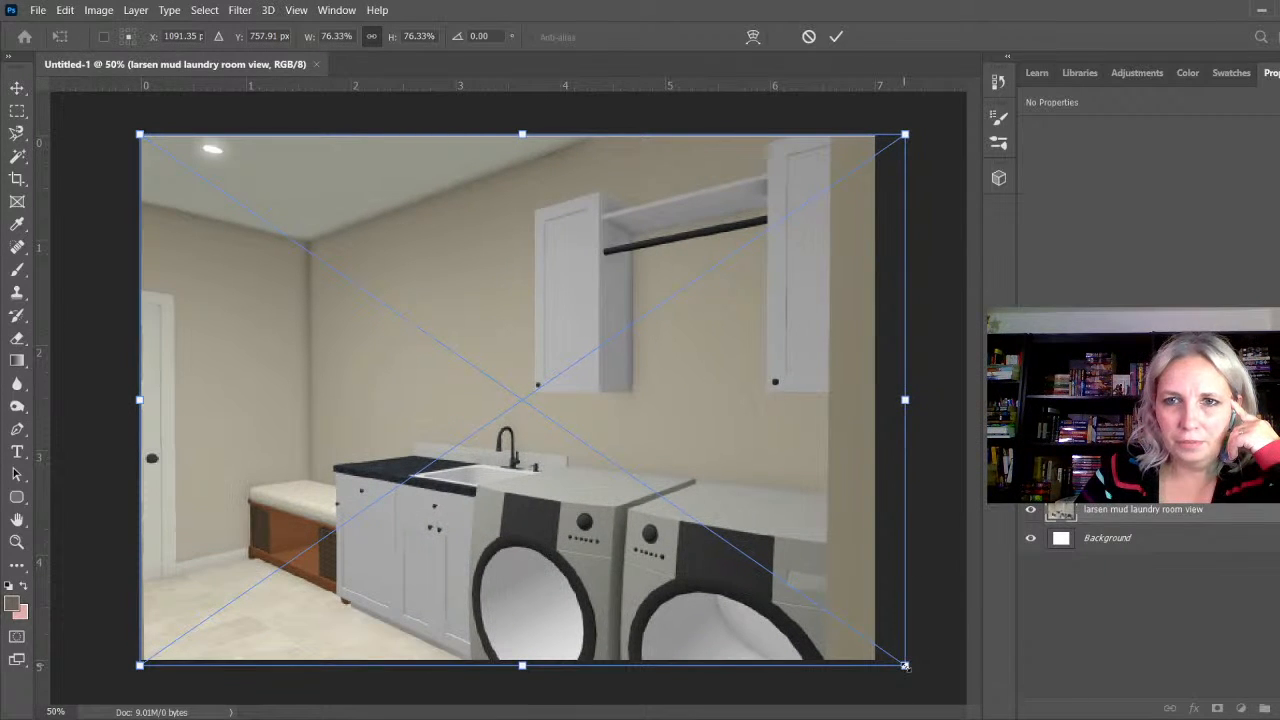
key("Right")
key("Right")
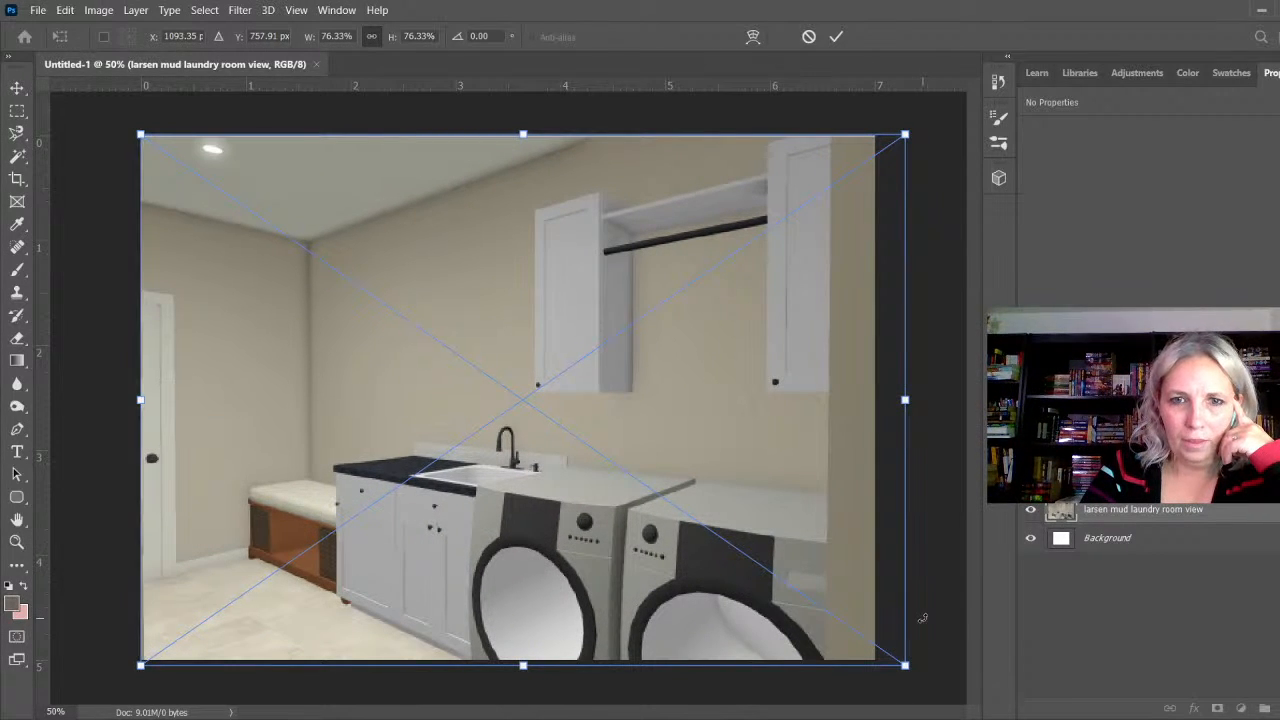
key("Left")
key("Left")
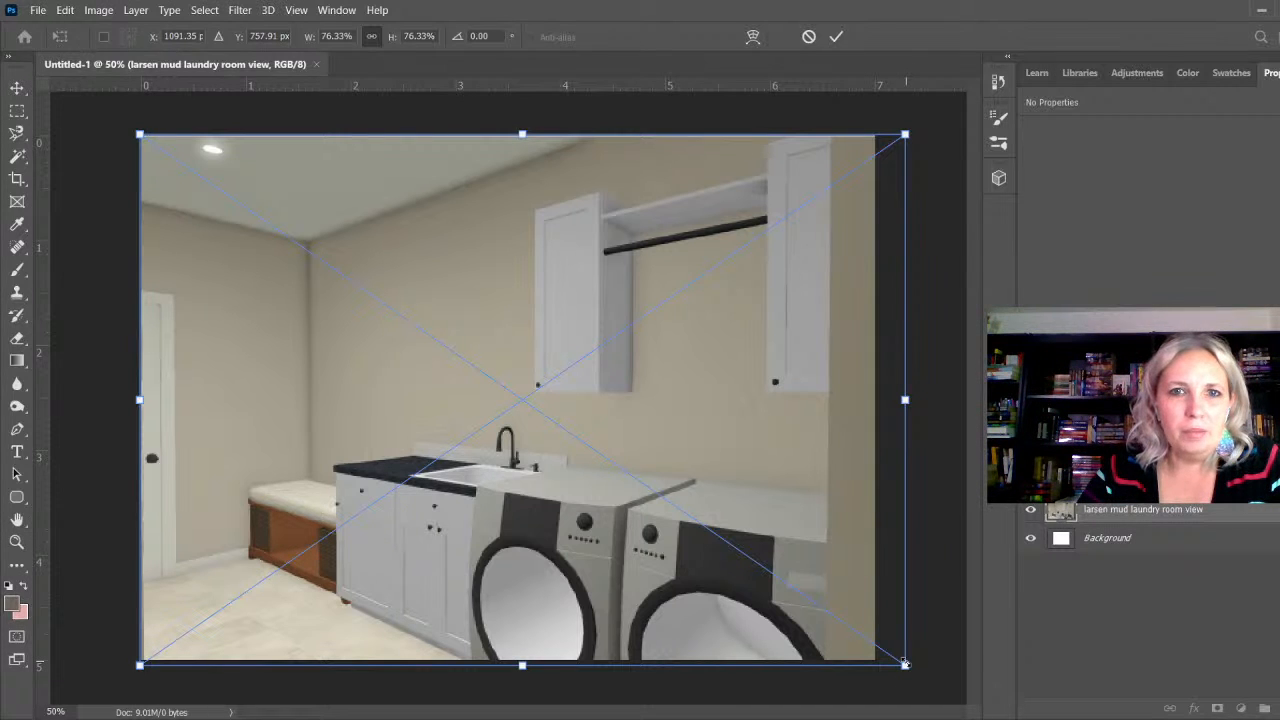
Step: Scale the laundry room image to 78.24%, shift it up and left to X 1110.68 px, Y 734 px, and apply the placement
left_click_drag(905, 663, 924, 677)
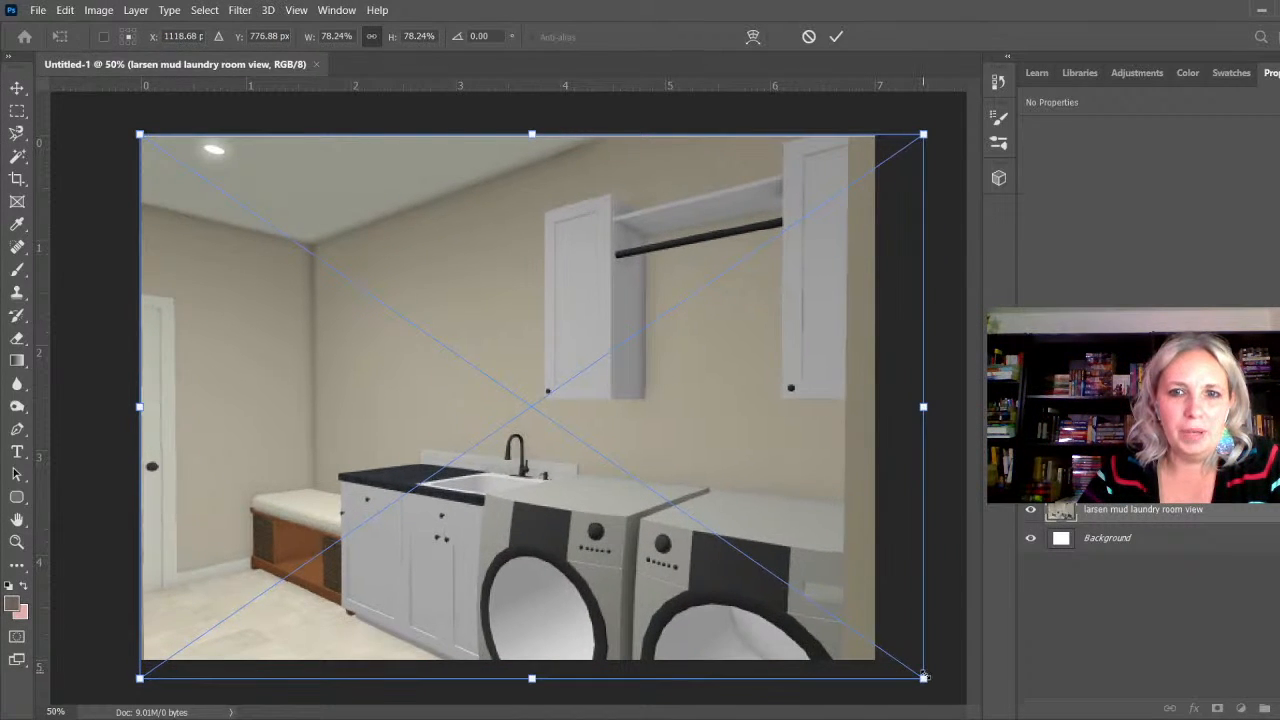
mouse_move(817, 582)
left_mouse_down()
mouse_move(817, 571)
mouse_move(818, 584)
left_mouse_up()
key("Up")
key("Up")
key("Up")
key("Up")
key("Up")
key("Left")
key("Left")
key("Left")
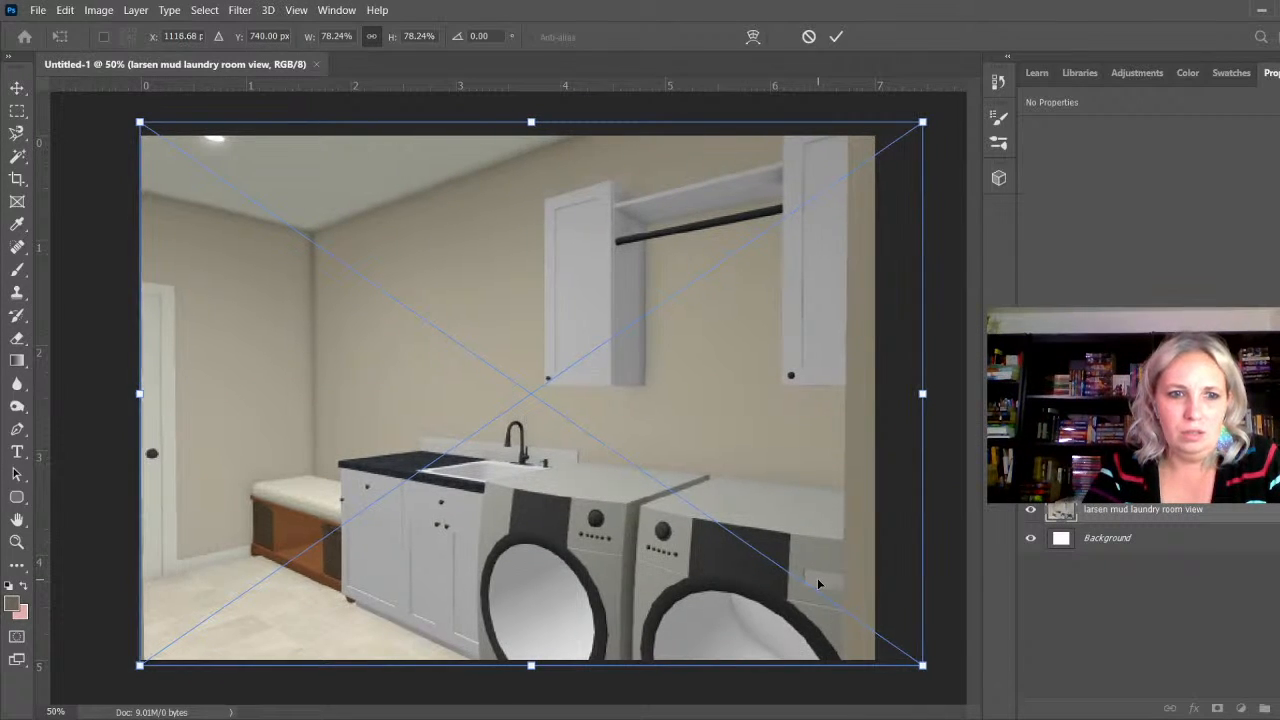
key("Left")
key("Left")
key("Left")
key("Left")
key("Left")
key("Left")
key("Up")
key("Up")
key("Up")
key("Up")
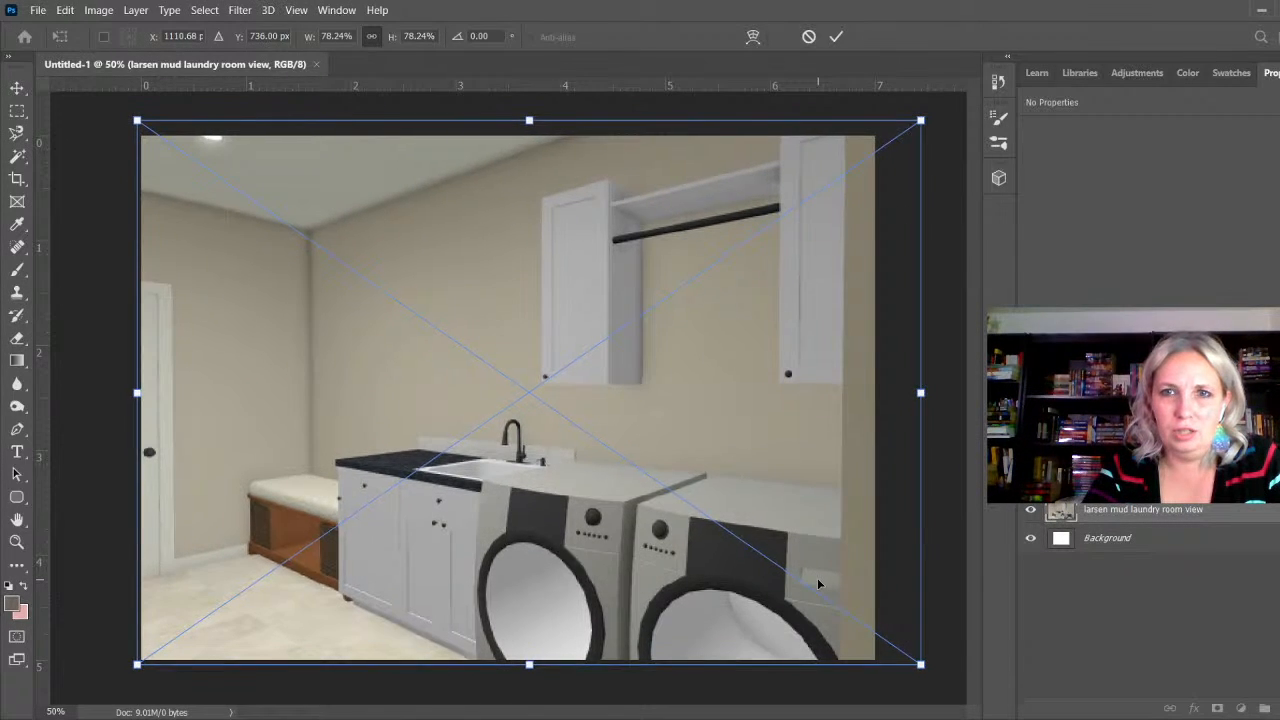
key("Up")
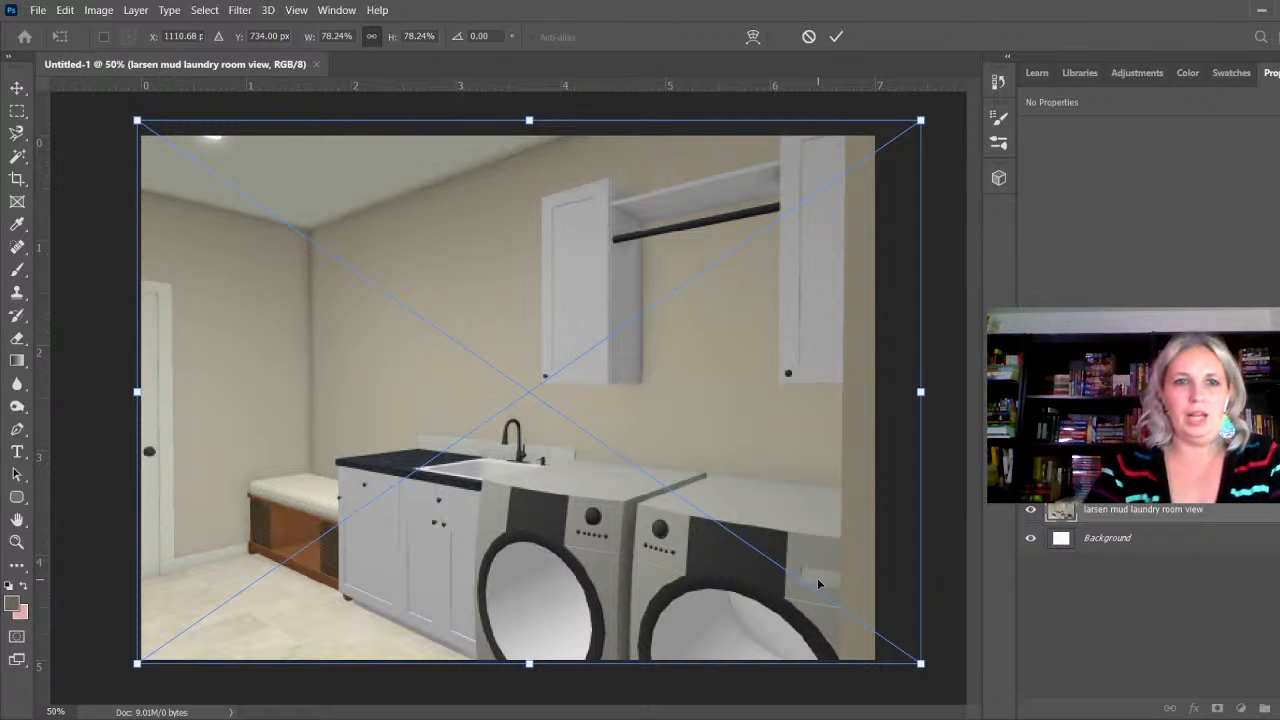
left_click(836, 37)
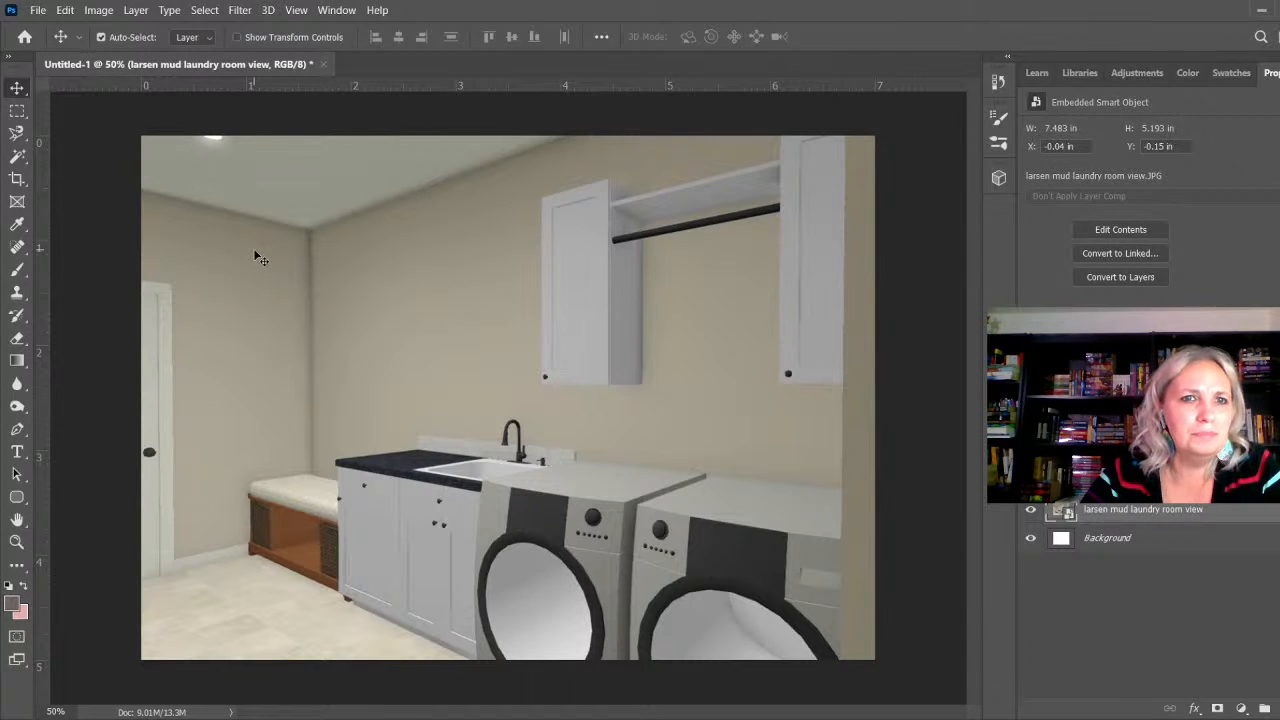
Step: Transform the laundry room layer to 76.25% scale, nudge it to X 1080.21 px, Y 751.77 px, and apply the change
key("ctrl+t")
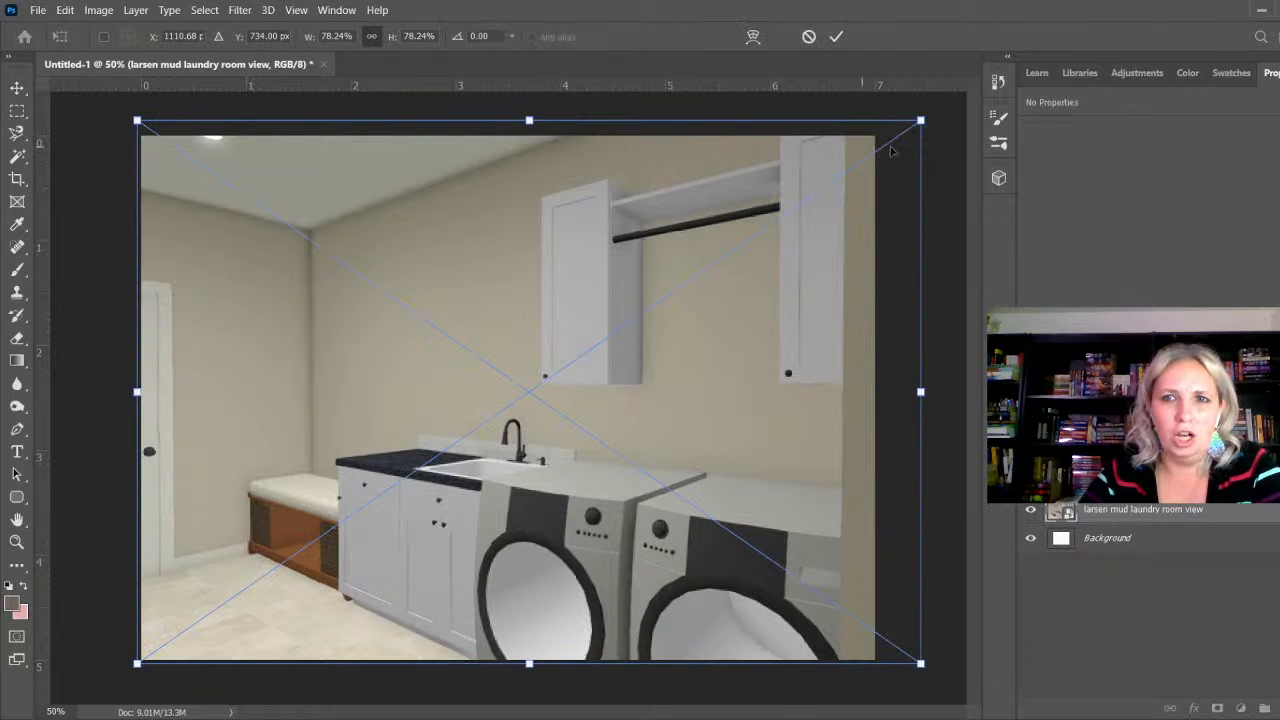
left_click_drag(920, 120, 900, 133)
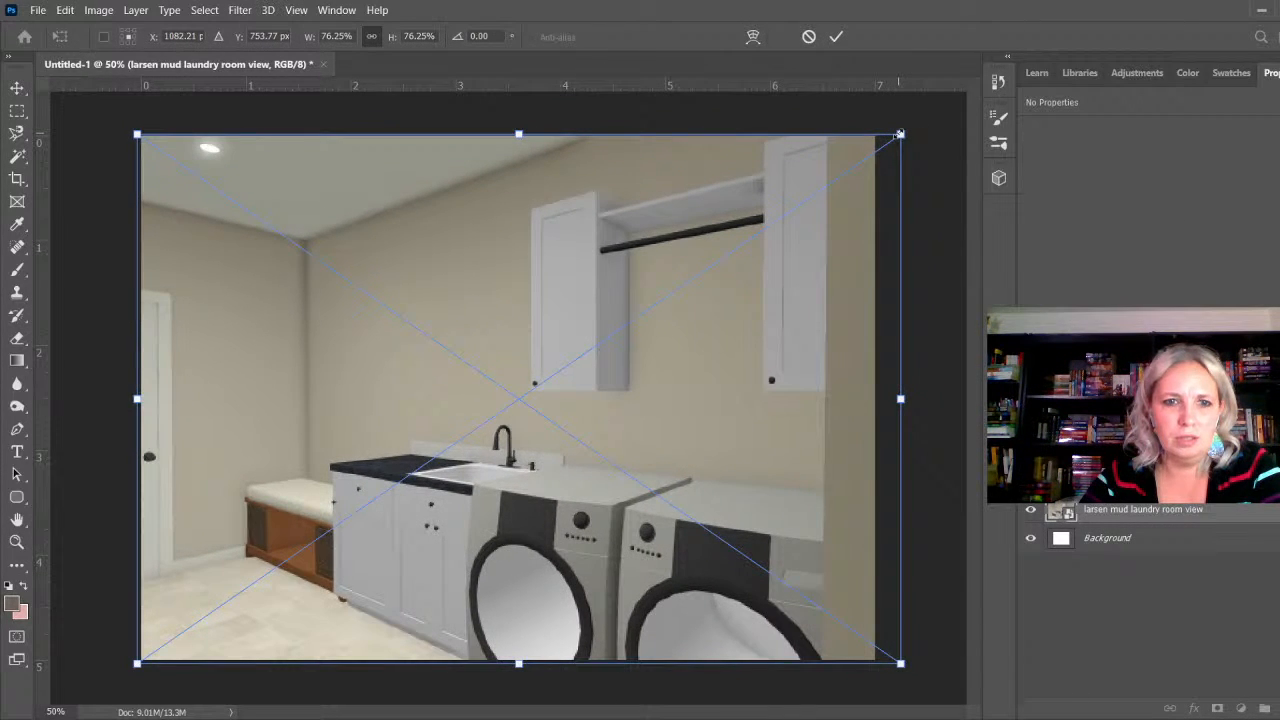
key("Up")
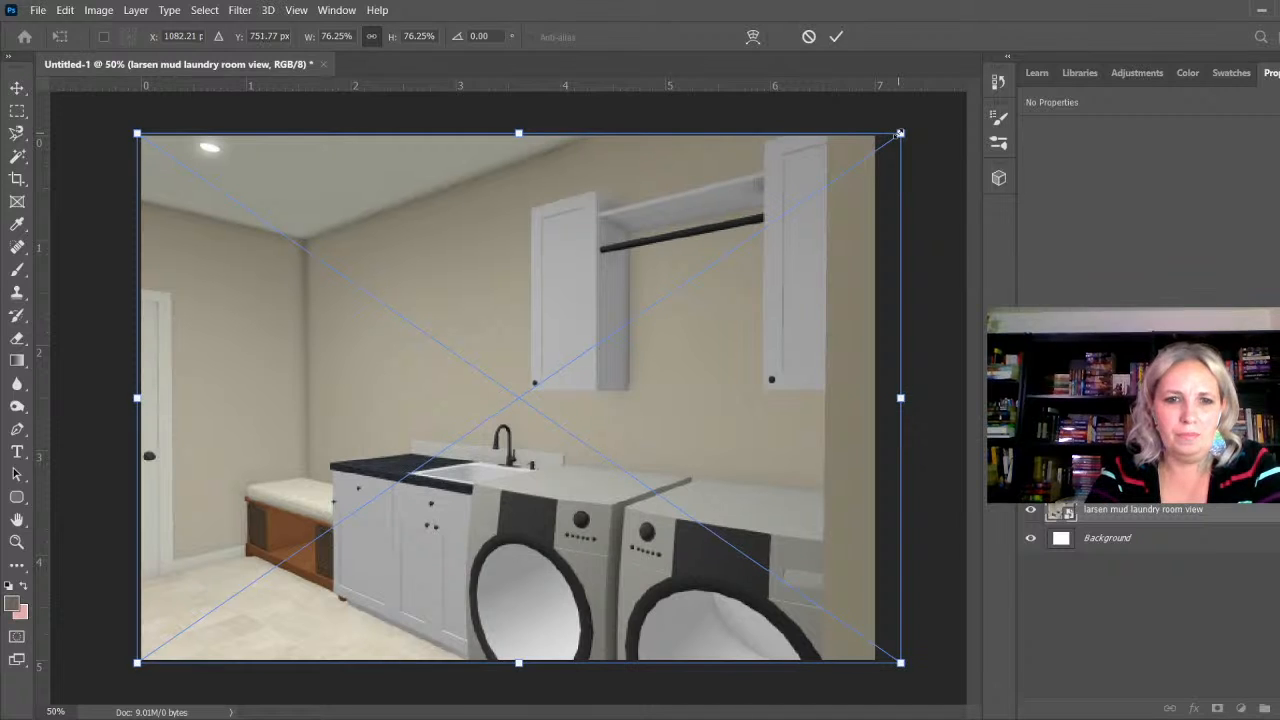
key("Left")
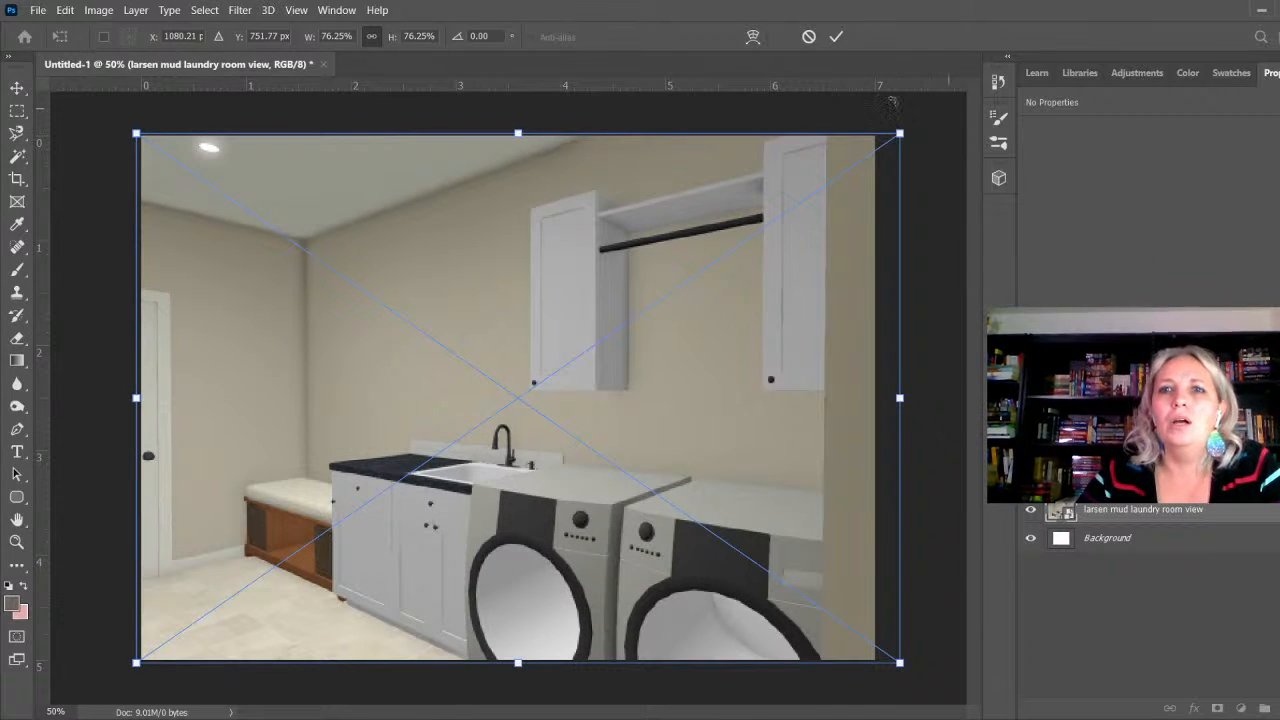
left_click(837, 36)
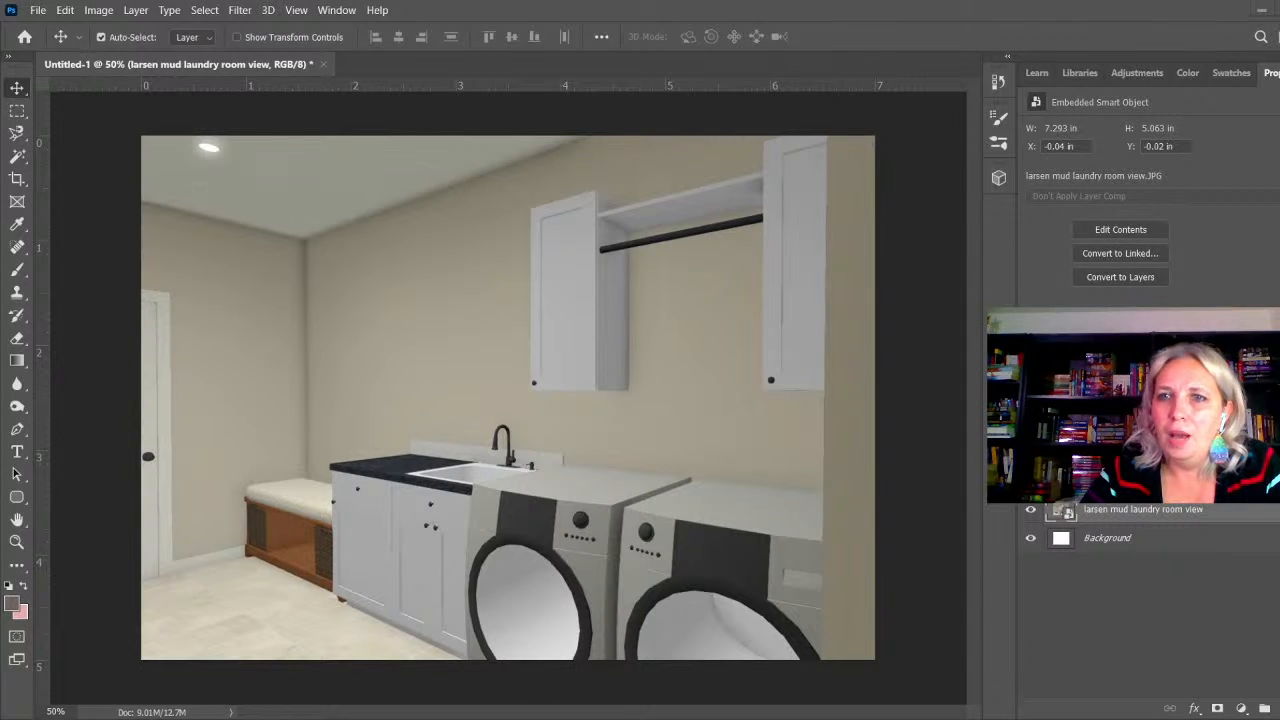
Step: Place the 970118 flush mount image at 100% and begin selecting the fixture's wooden frame with the Magic Wand
double_click(409, 267)
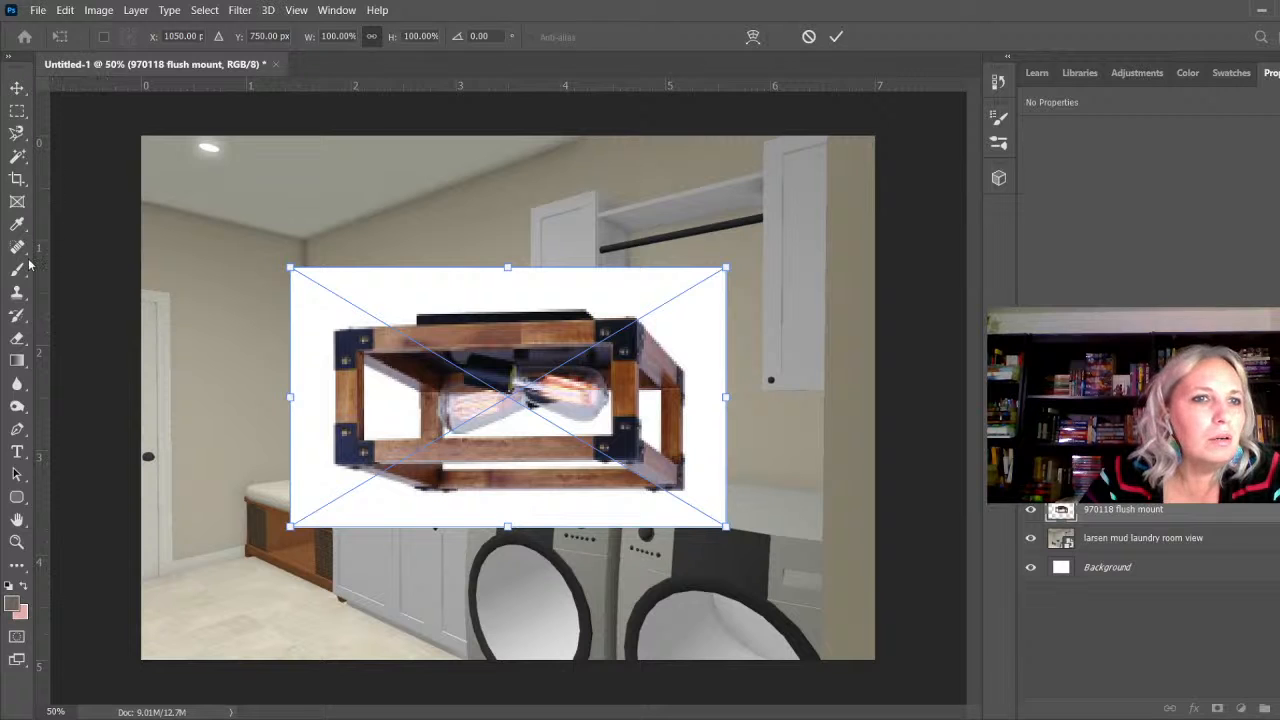
left_click(16, 157)
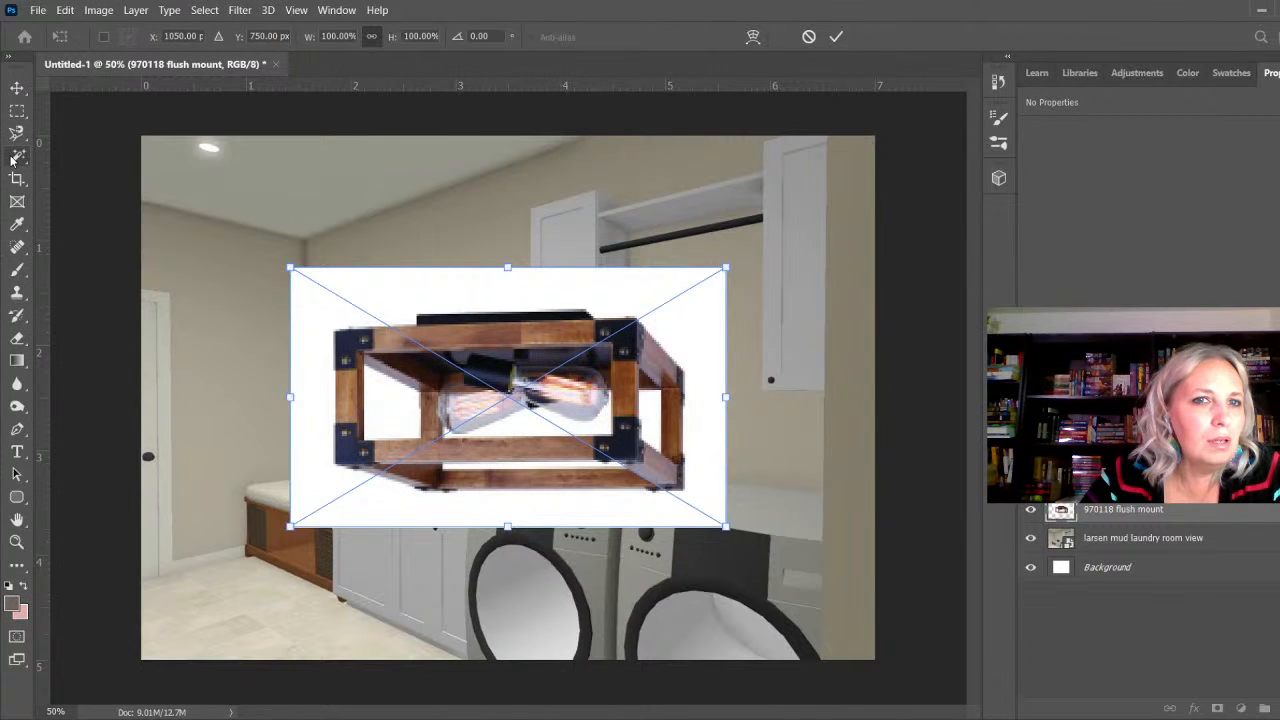
left_click(438, 335)
scroll(440, 364, "up", 1)
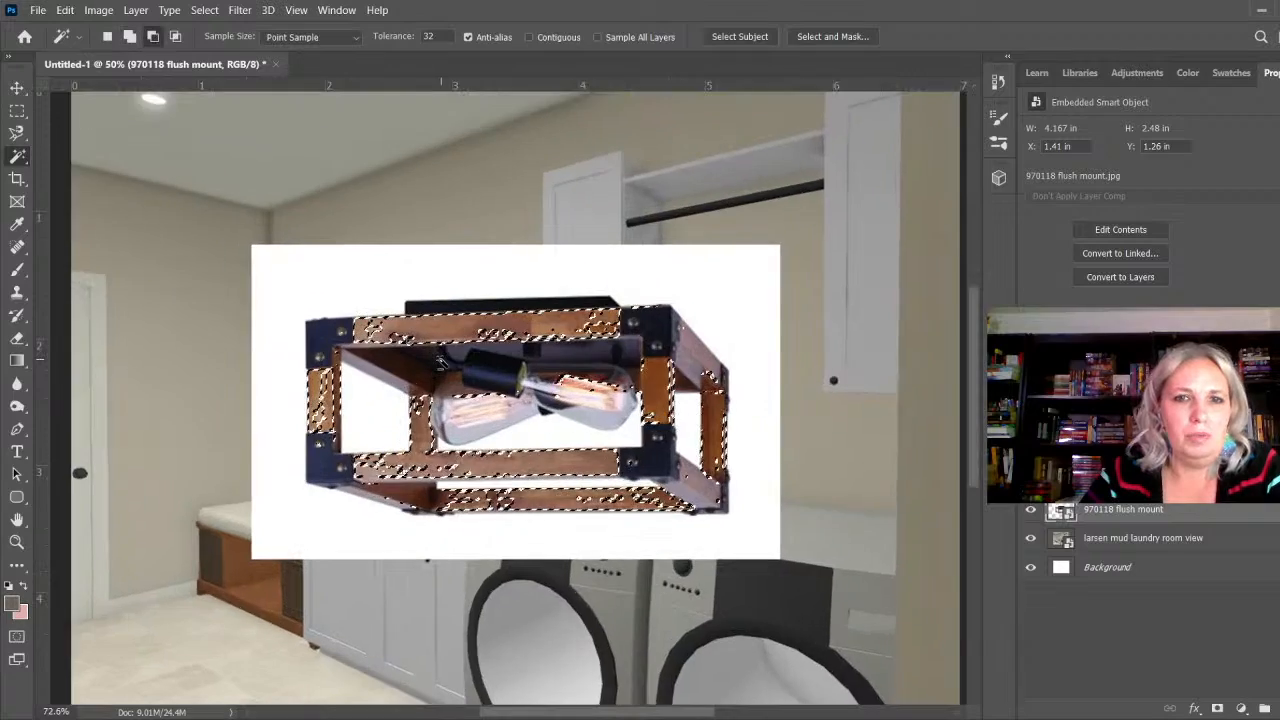
Step: Add the black corner plates, their bolts and the upper front rail of the light fixture to the Magic Wand selection
scroll(438, 362, "up", 3)
left_click(232, 296, "shift")
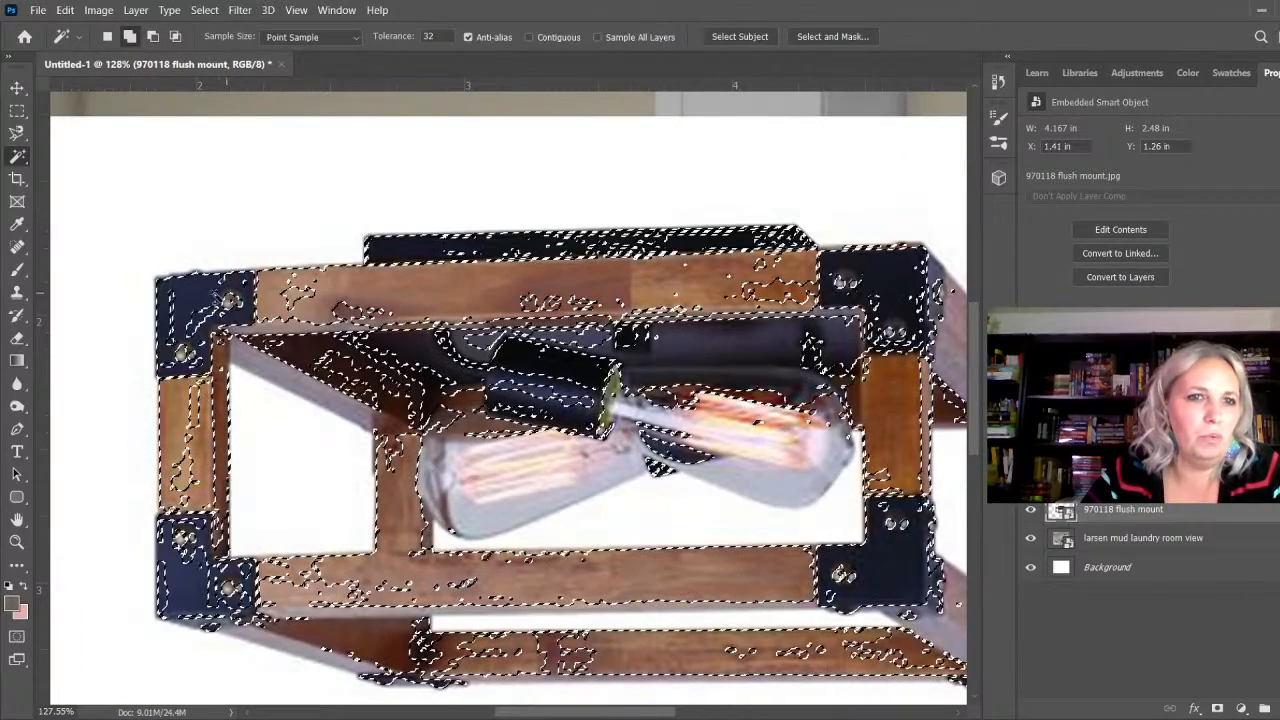
left_click(184, 353, "shift")
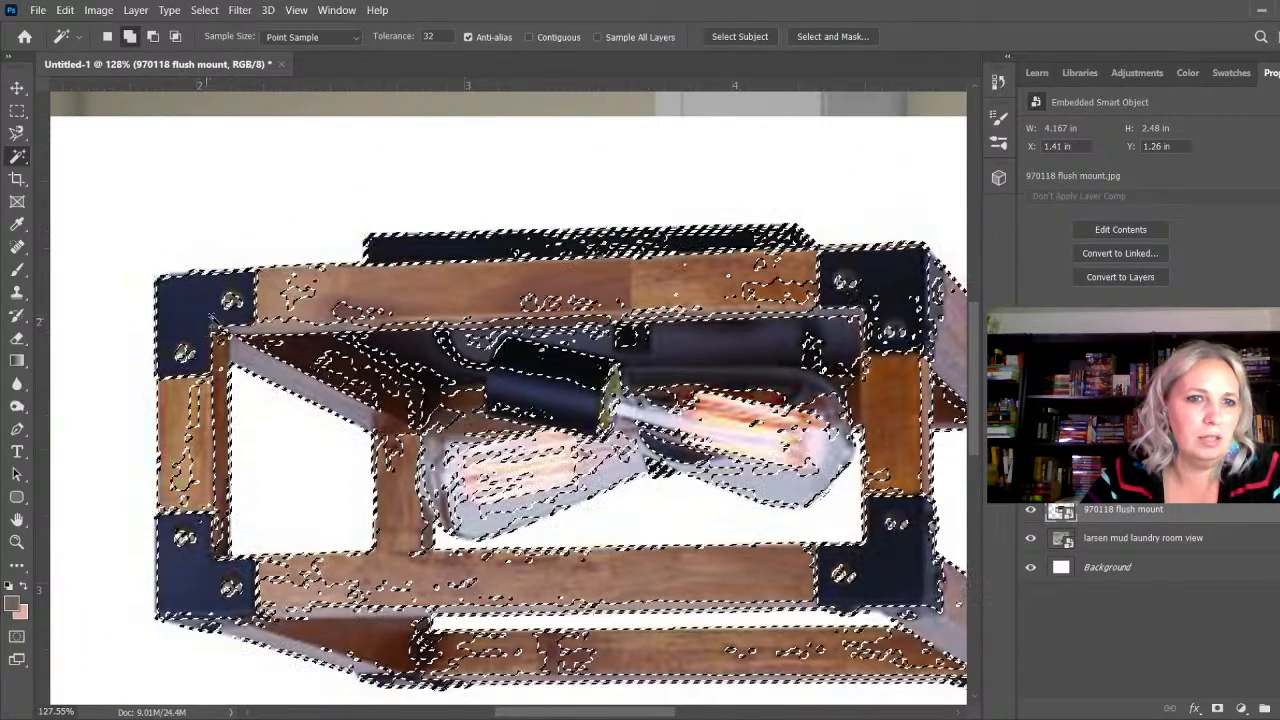
left_click(229, 306, "shift")
left_click(288, 302, "shift")
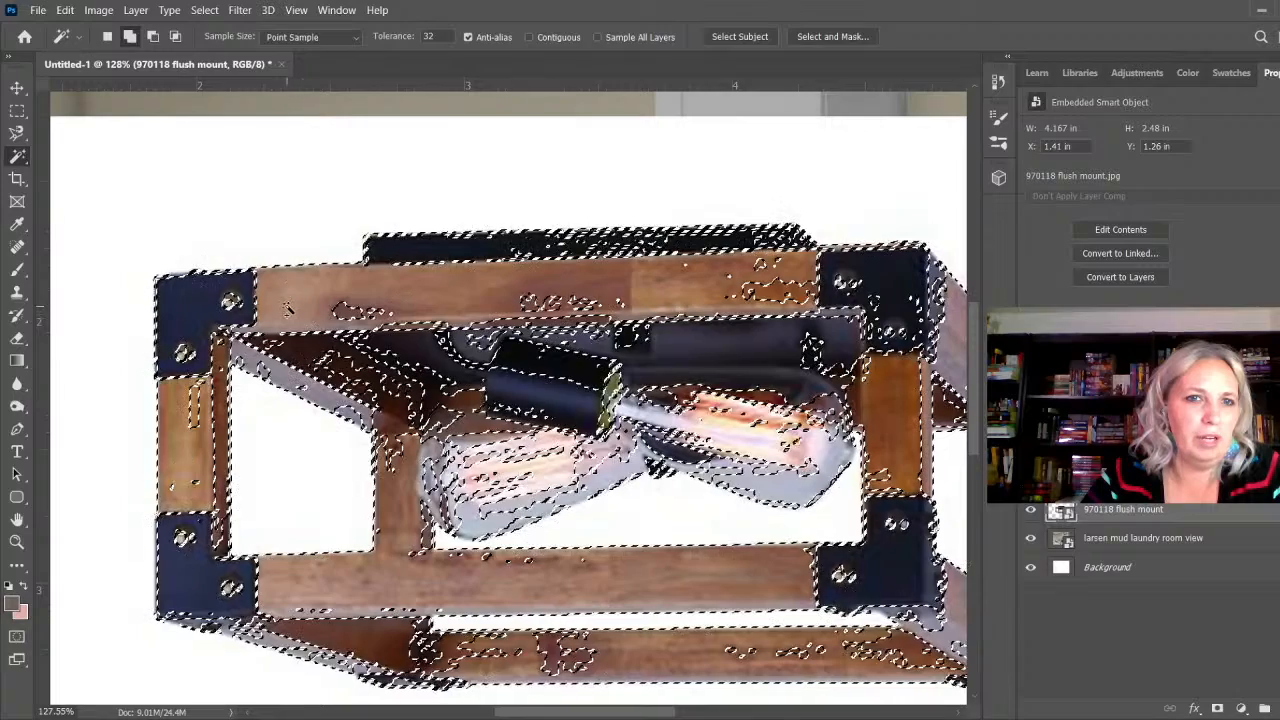
left_click(230, 307, "shift")
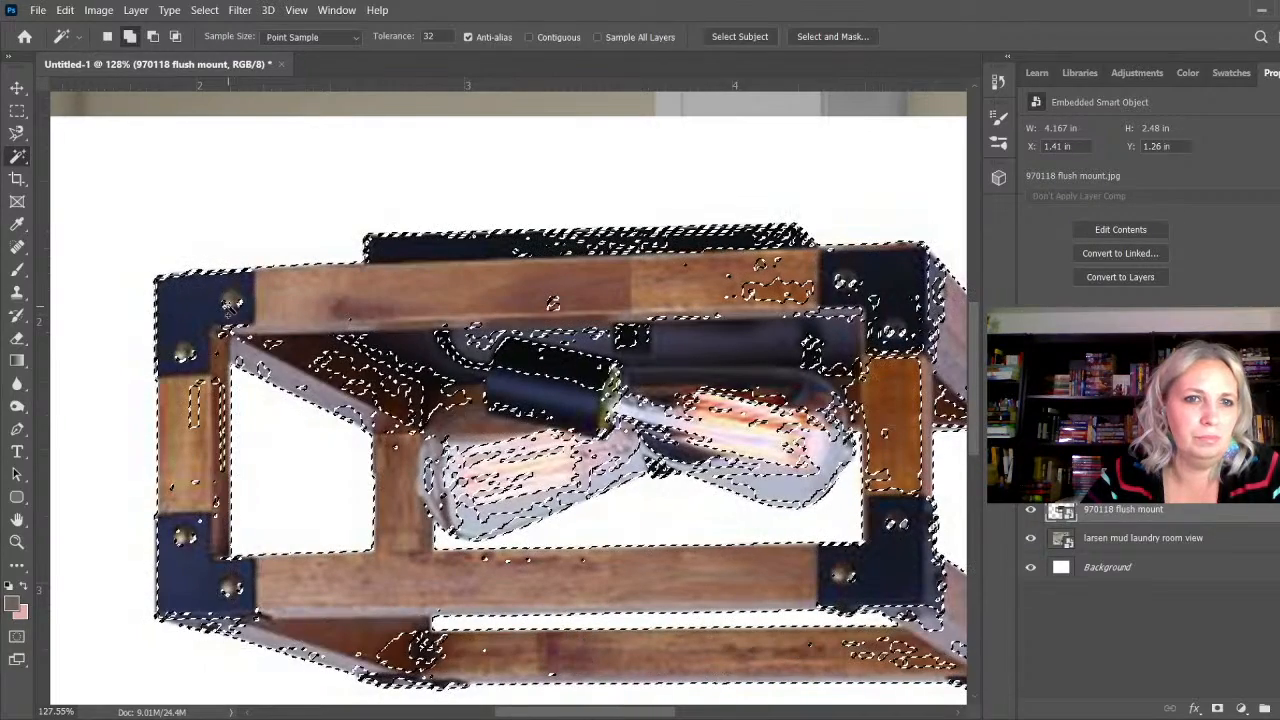
Step: Add the front-left post, the dark interior and the leftover patches on the upper rail and rear lower frame to the selection
left_click(190, 406, "shift")
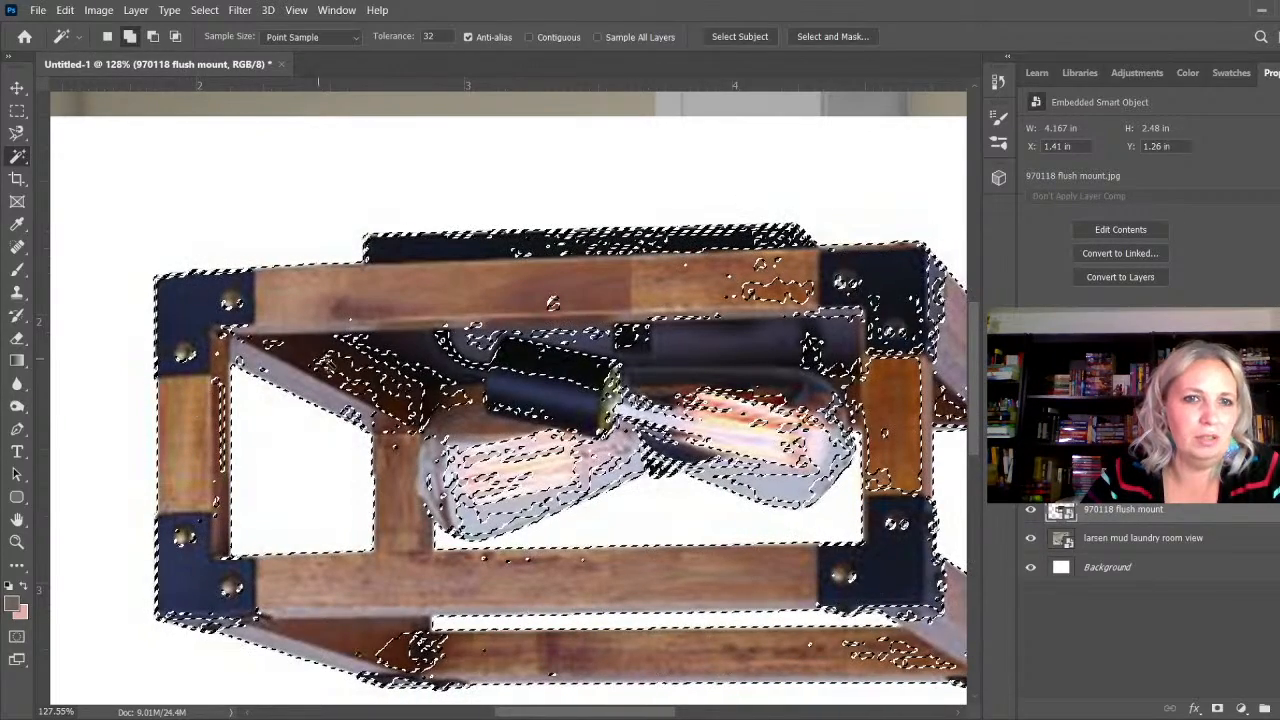
left_click(350, 370, "shift")
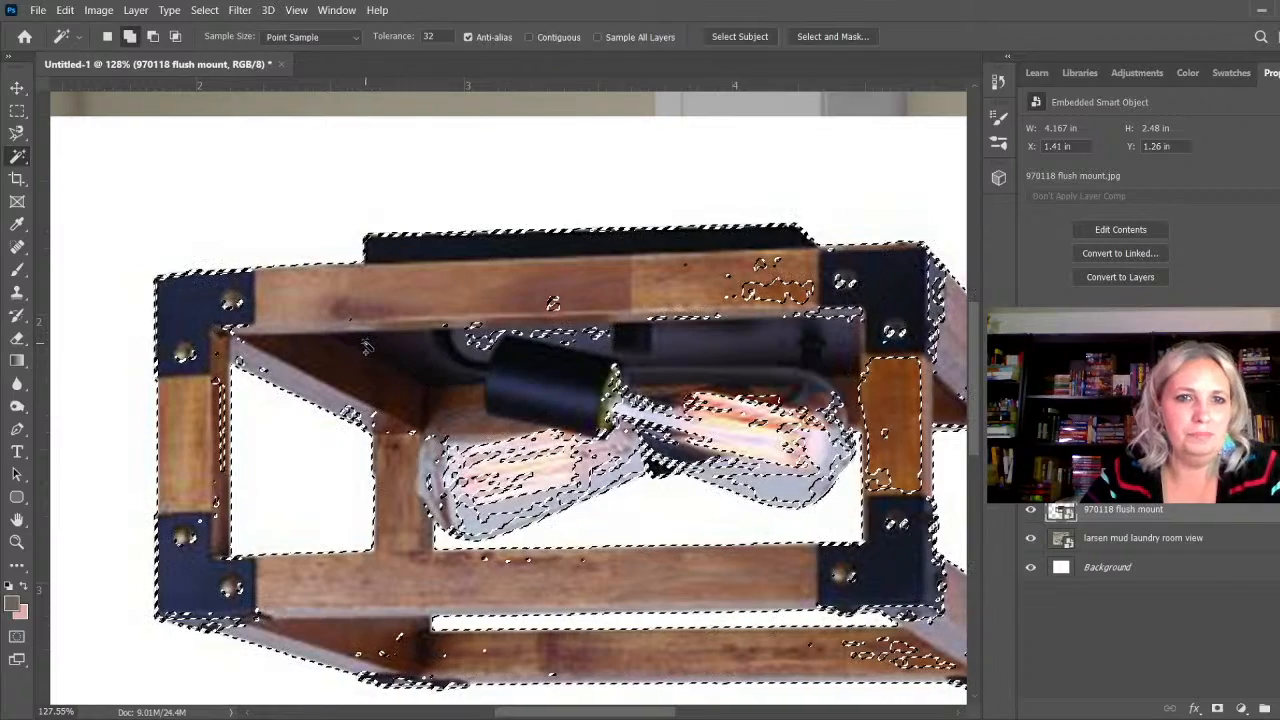
left_click(560, 305, "shift")
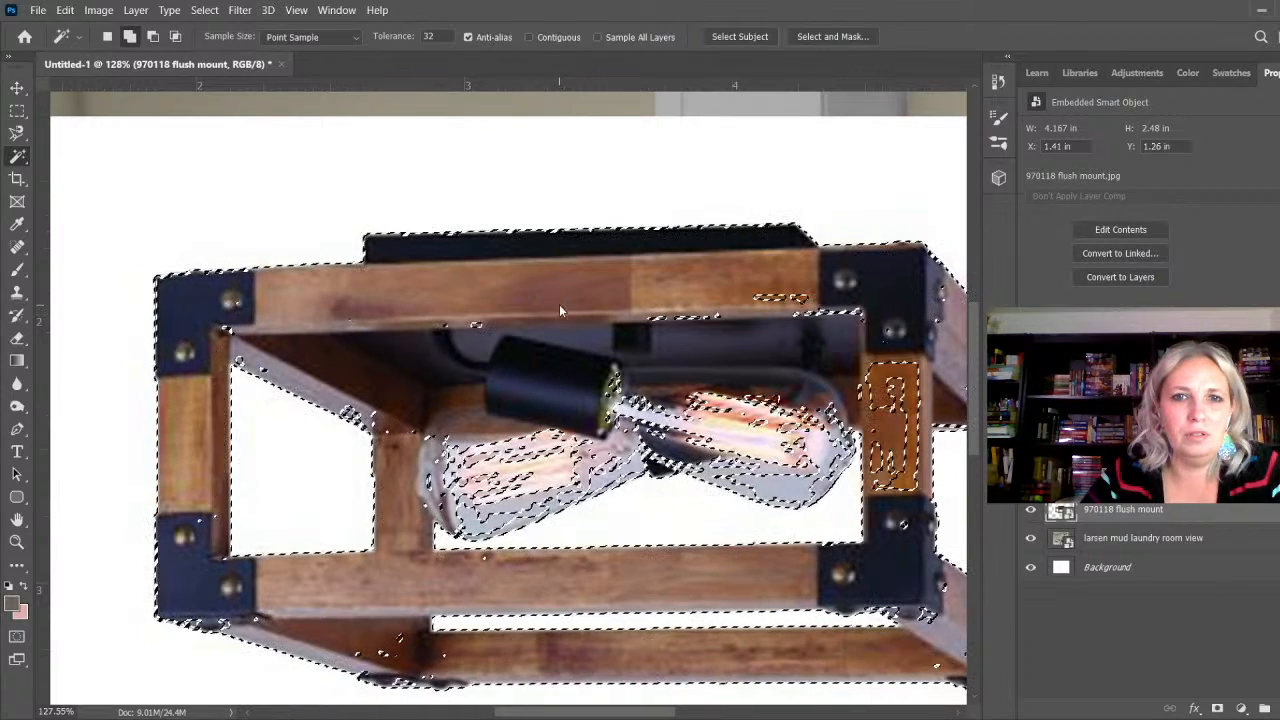
left_click(683, 319)
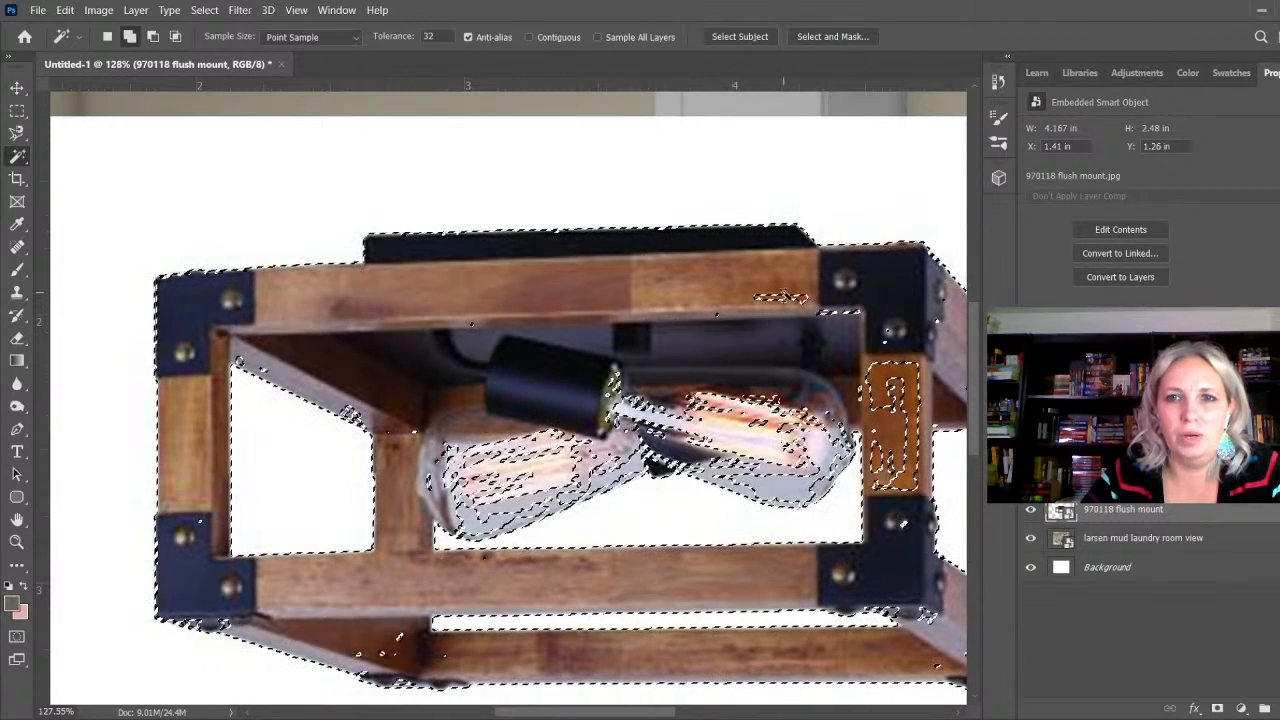
left_click(783, 297)
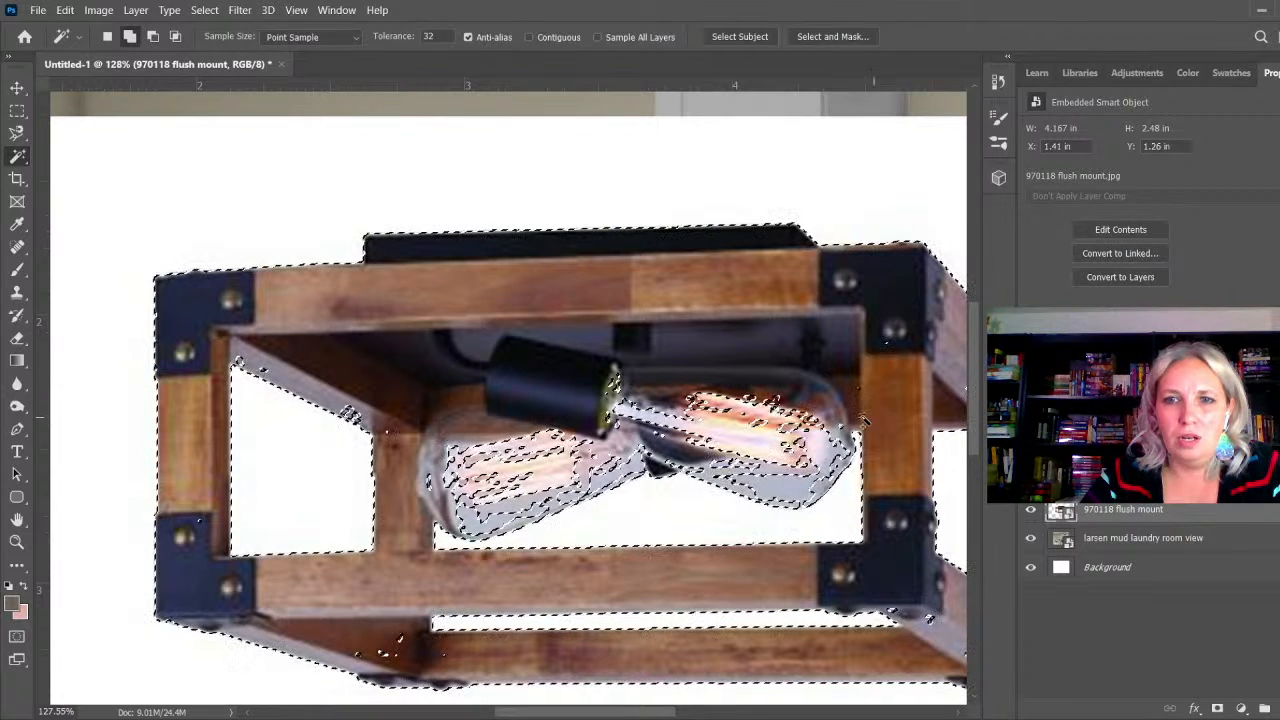
left_click(386, 655)
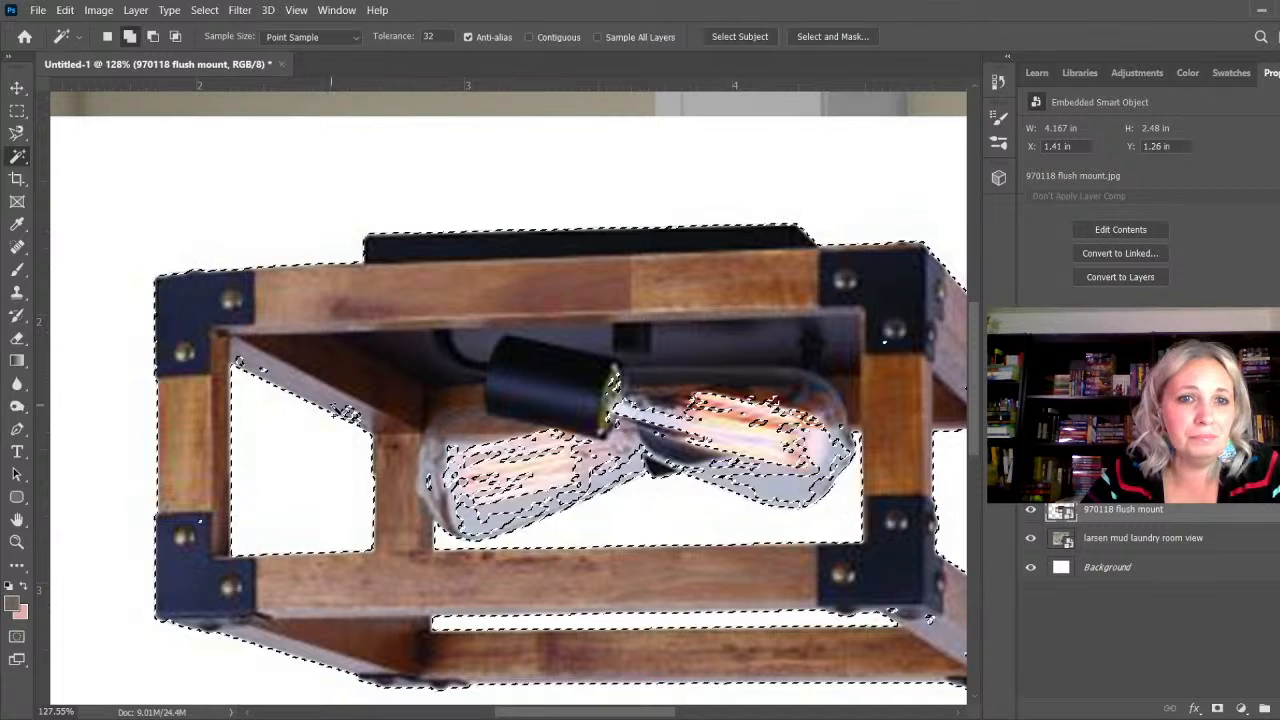
Step: Add both glass bulbs to the fixture selection by tracing around them with the Magnetic Lasso
scroll(247, 335, "down", 1)
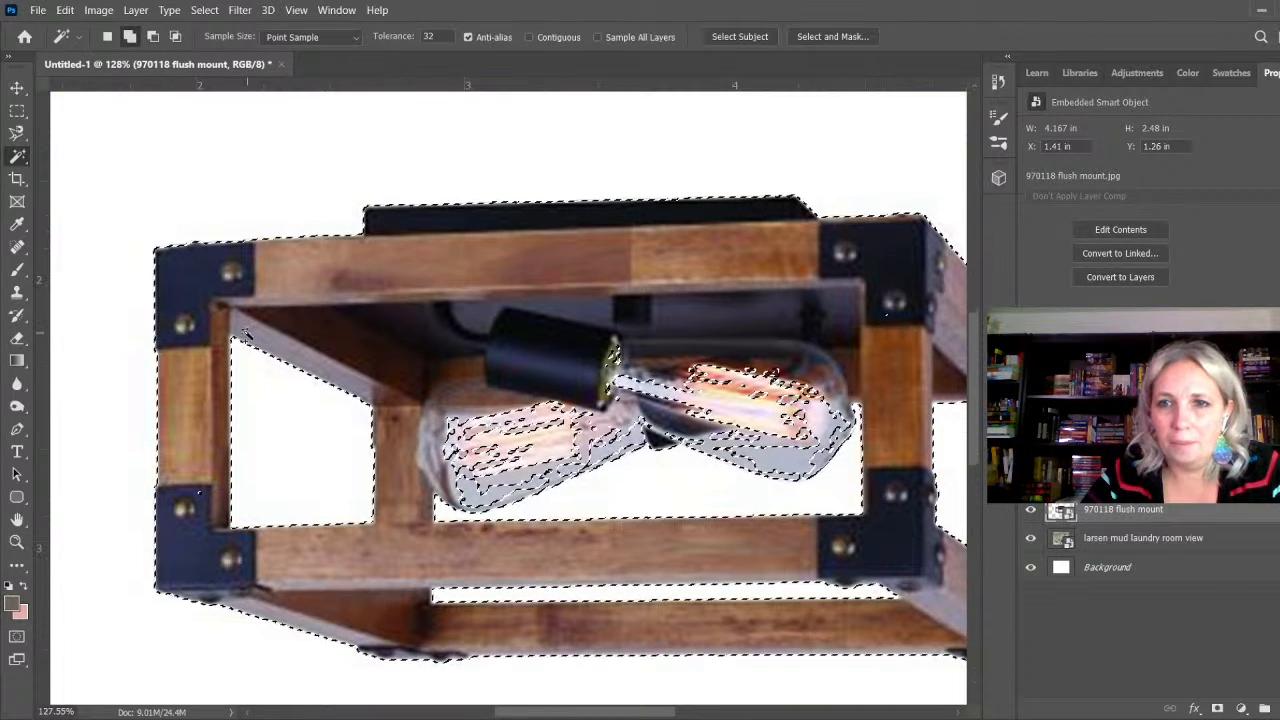
scroll(250, 350, "down", 1)
scroll(90, 385, "down", 2)
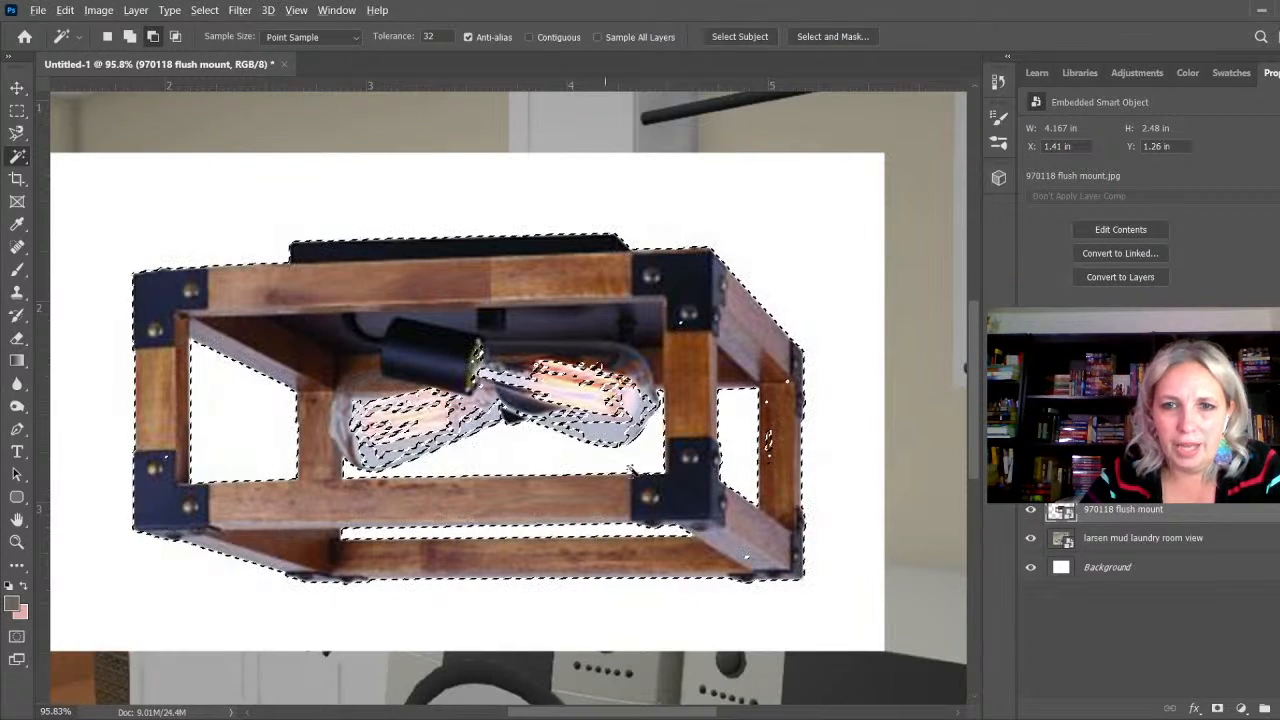
key("shift")
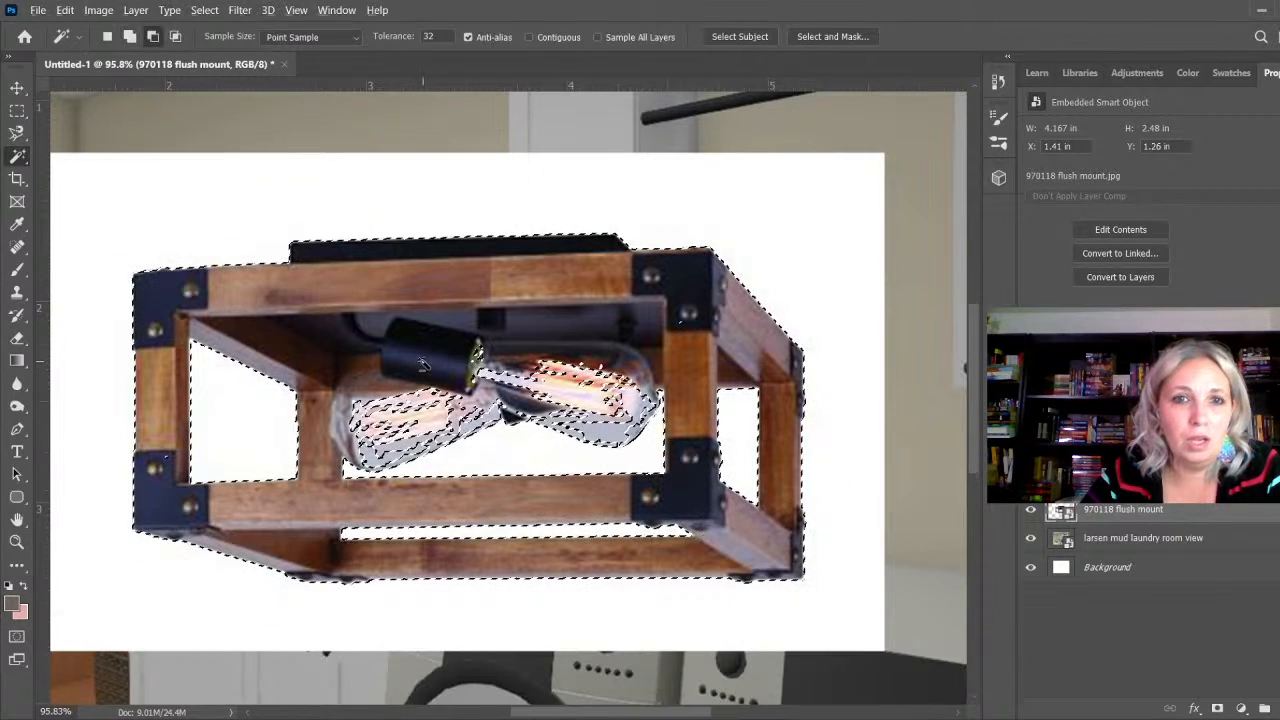
scroll(423, 365, "up", 3)
left_click(17, 133)
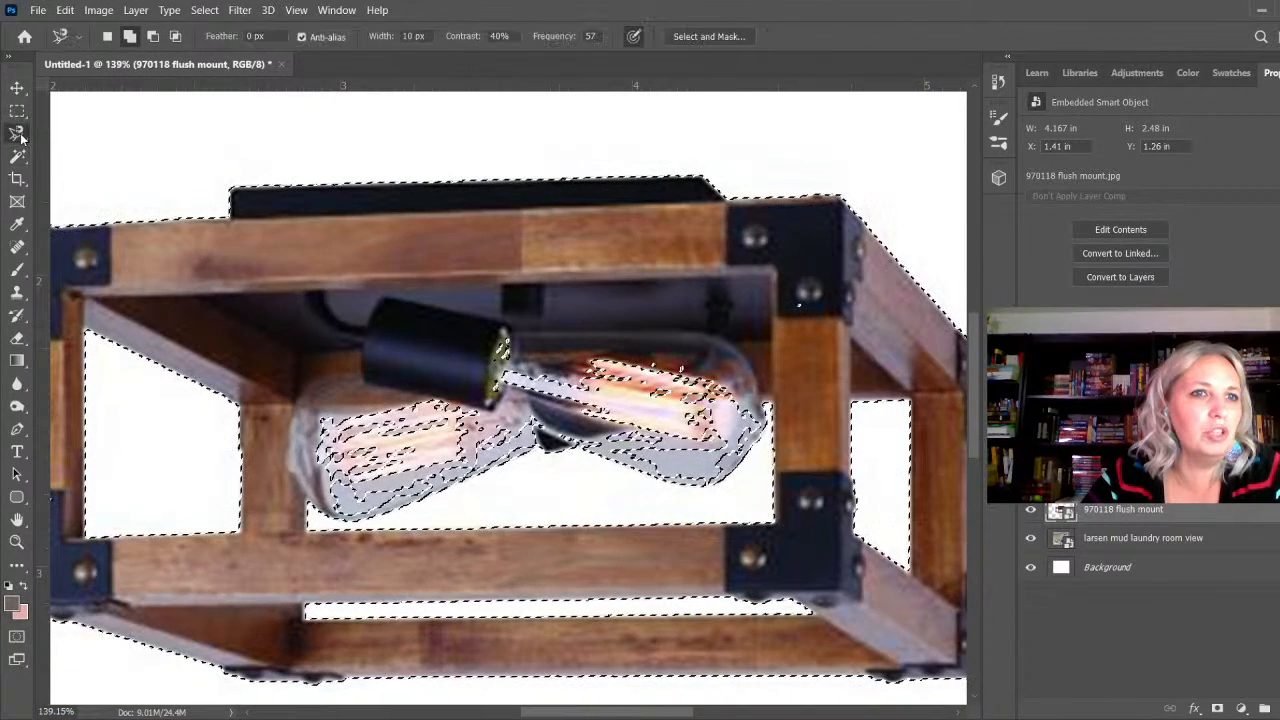
left_click(301, 405)
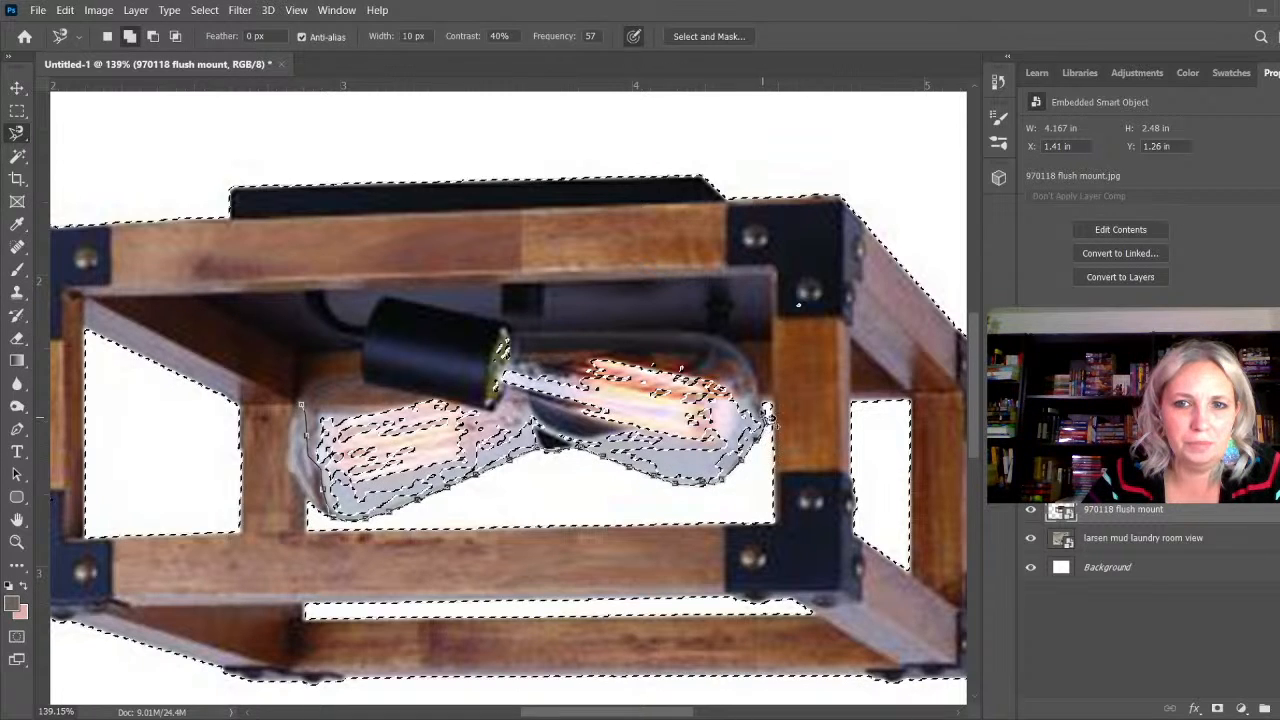
left_click(302, 405)
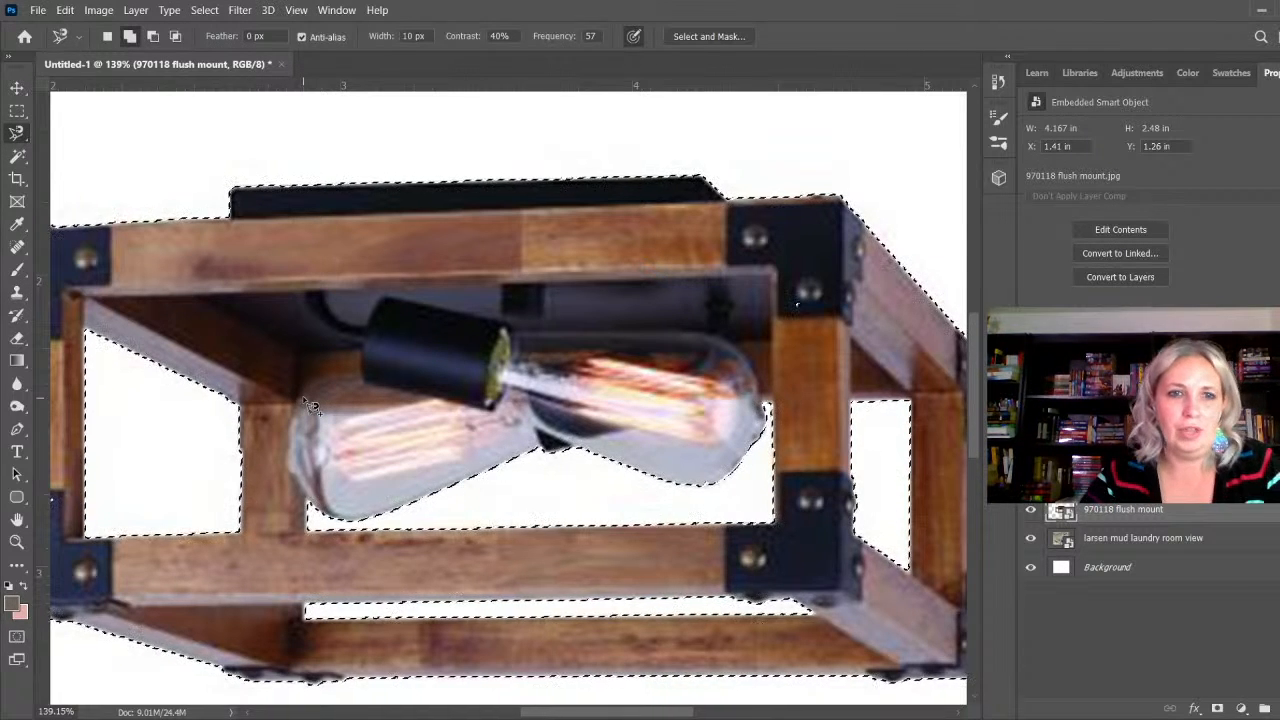
Step: Add the leftover specks on the upper front-right and lower front-left corner plates to the fixture selection with the Magnetic Lasso
scroll(297, 401, "down", 3)
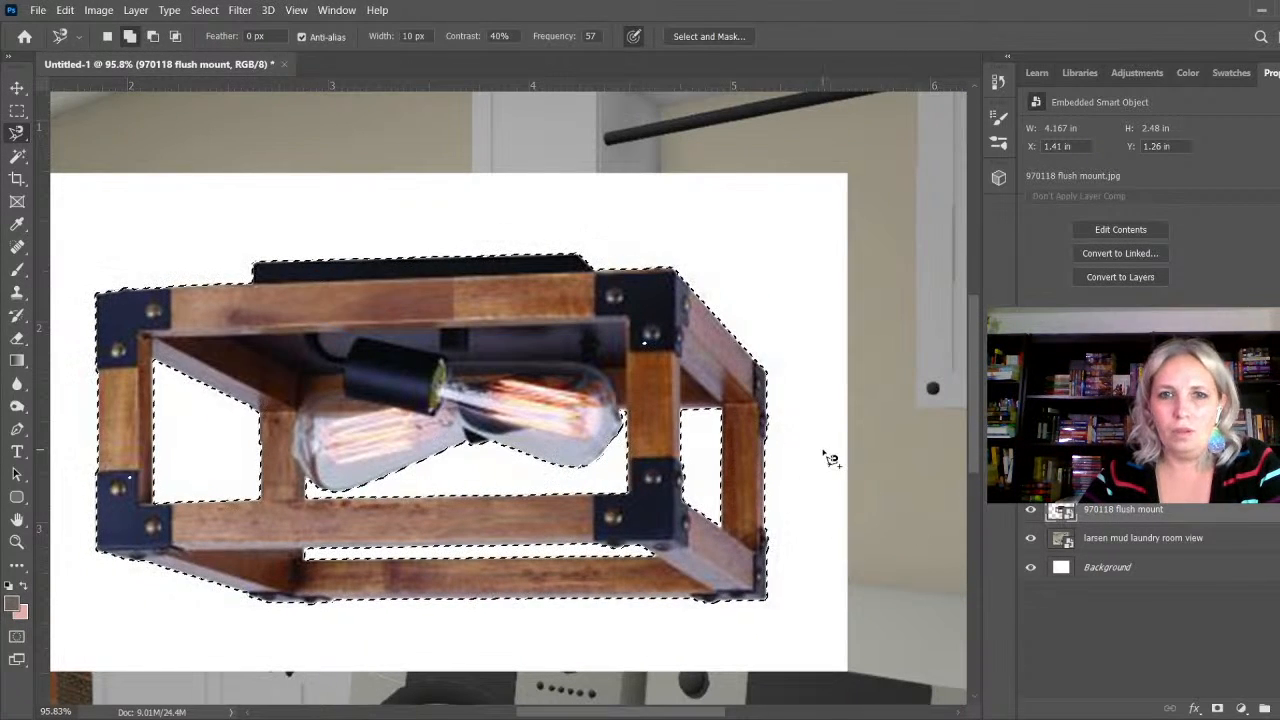
key("alt")
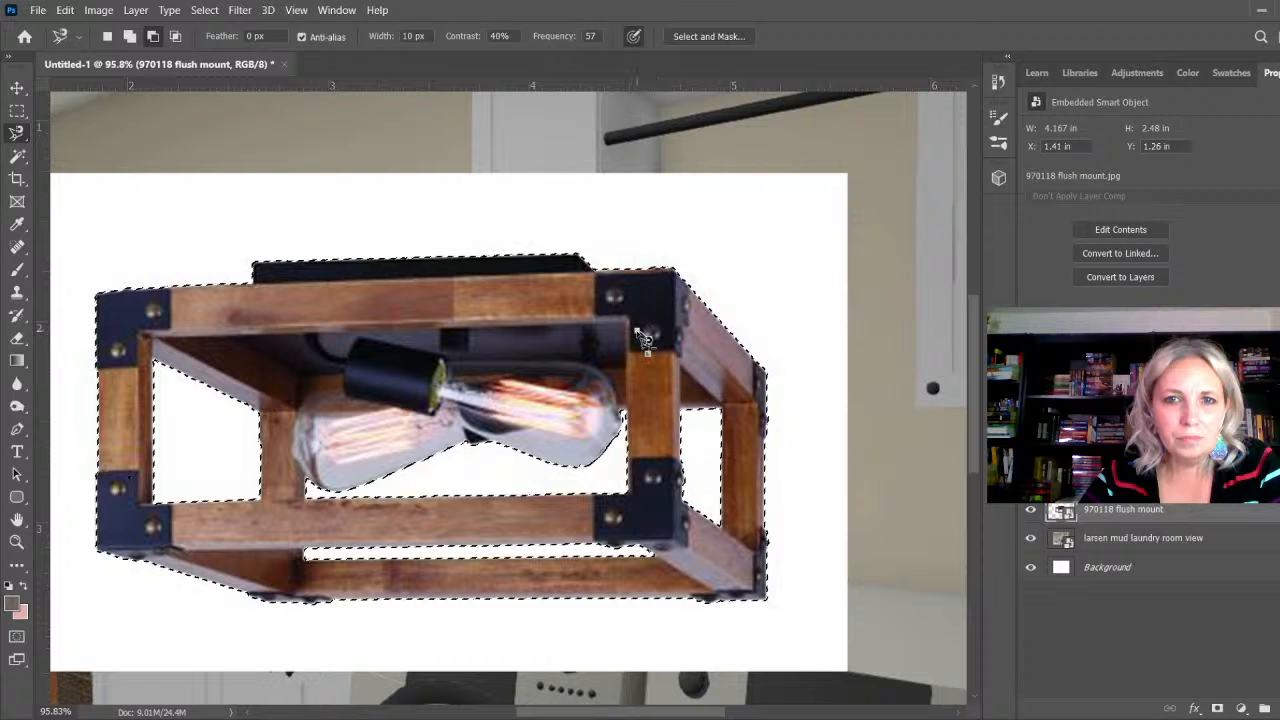
left_click(647, 353)
left_click(650, 361, "shift")
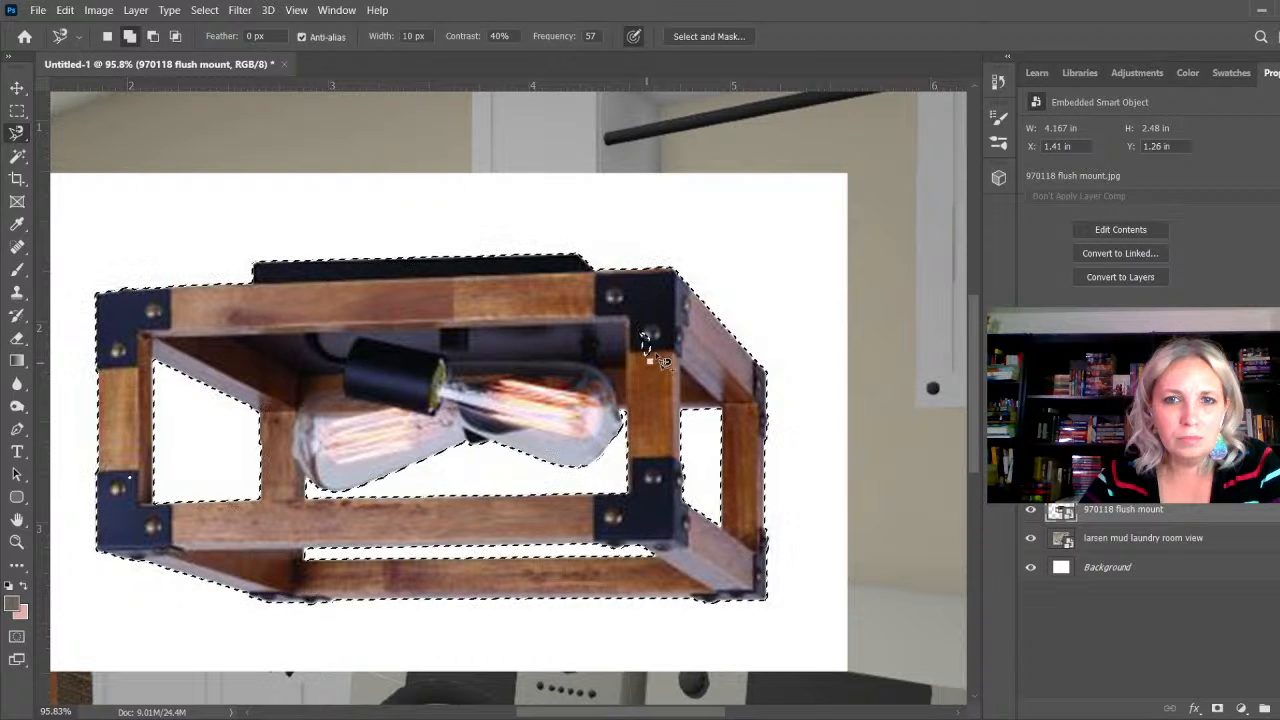
left_click(651, 322)
left_click(633, 323)
left_click(639, 356)
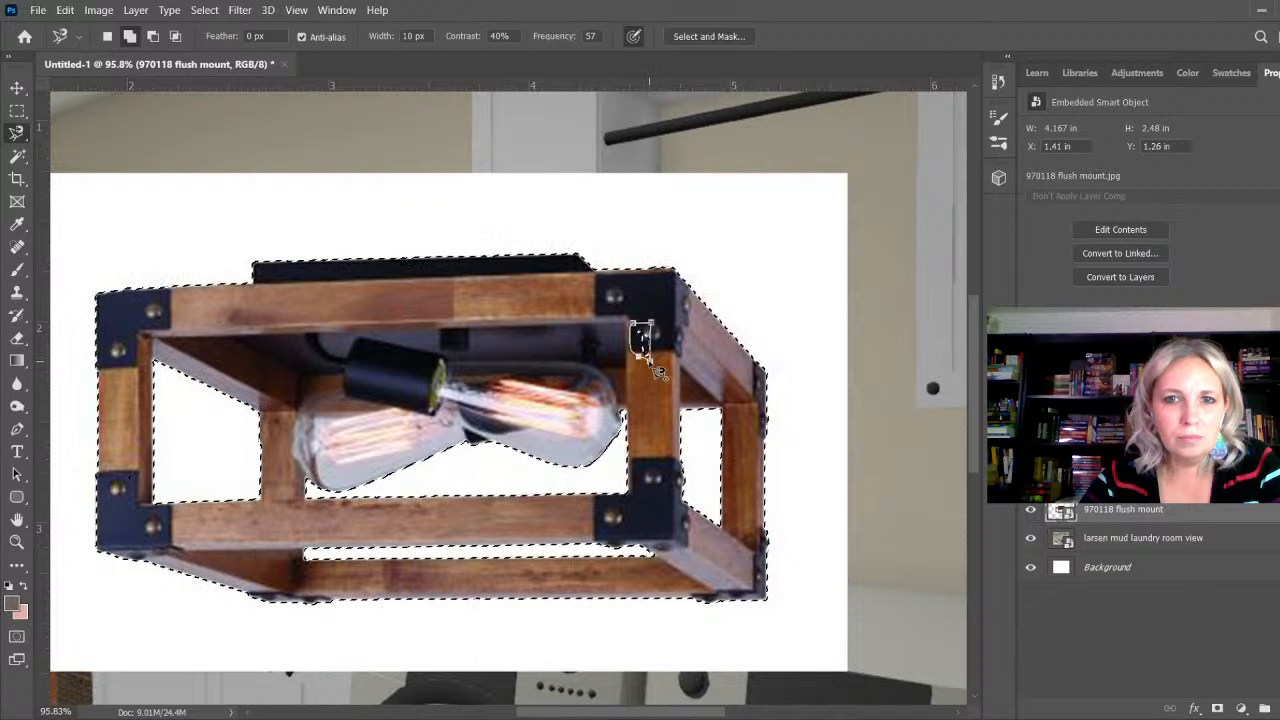
left_click(649, 361)
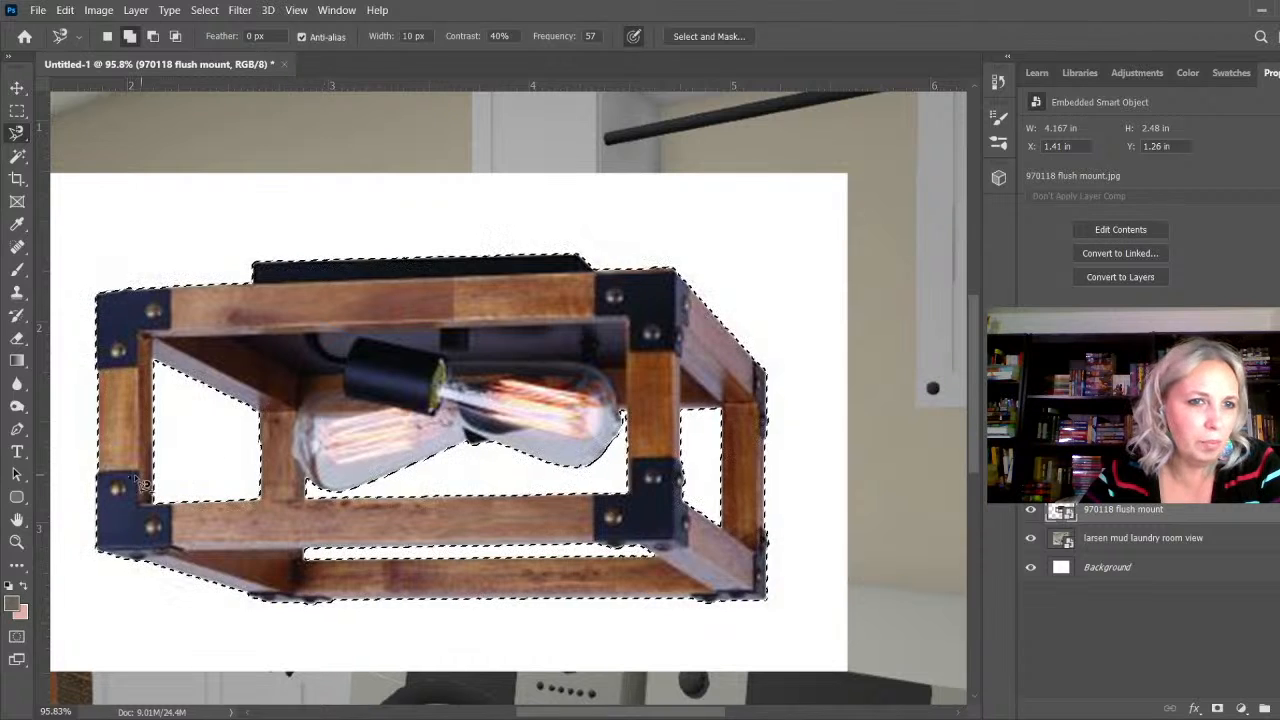
left_click(120, 476)
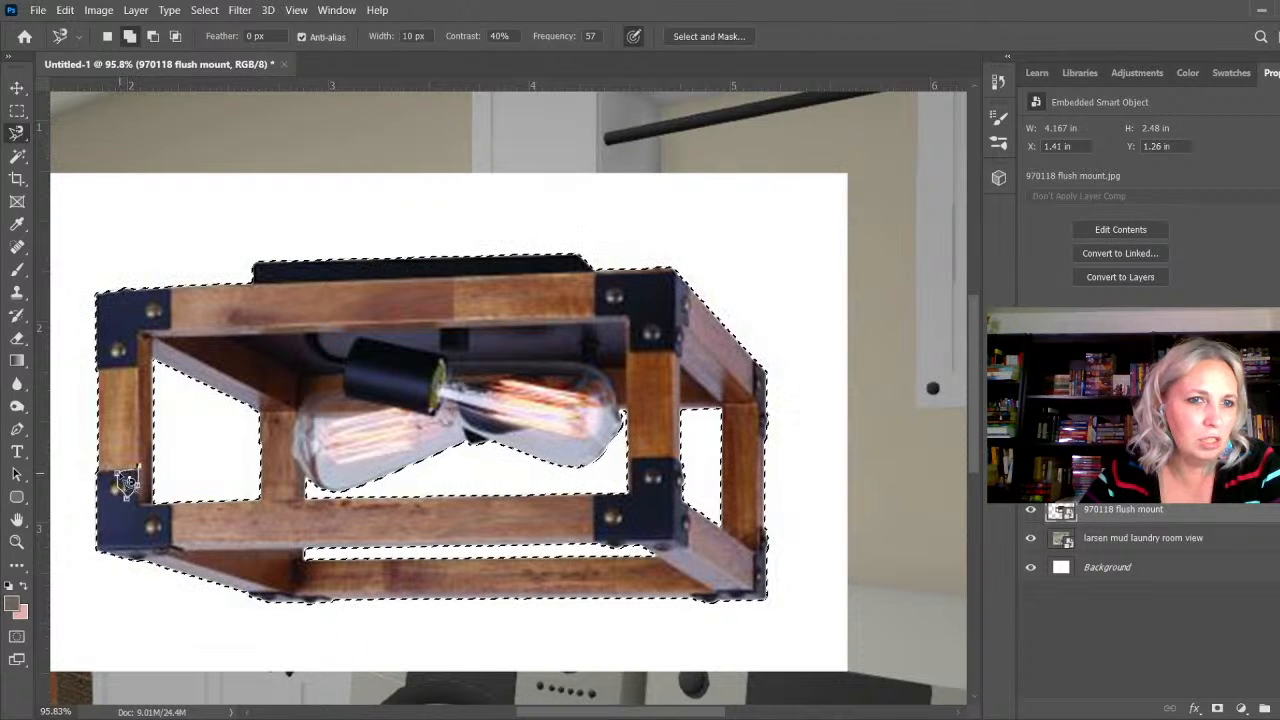
left_click(118, 472)
Step: Mask the 970118 flush mount layer to the fixture selection to hide its white background
scroll(113, 430, "down", 1)
scroll(113, 430, "down", 2)
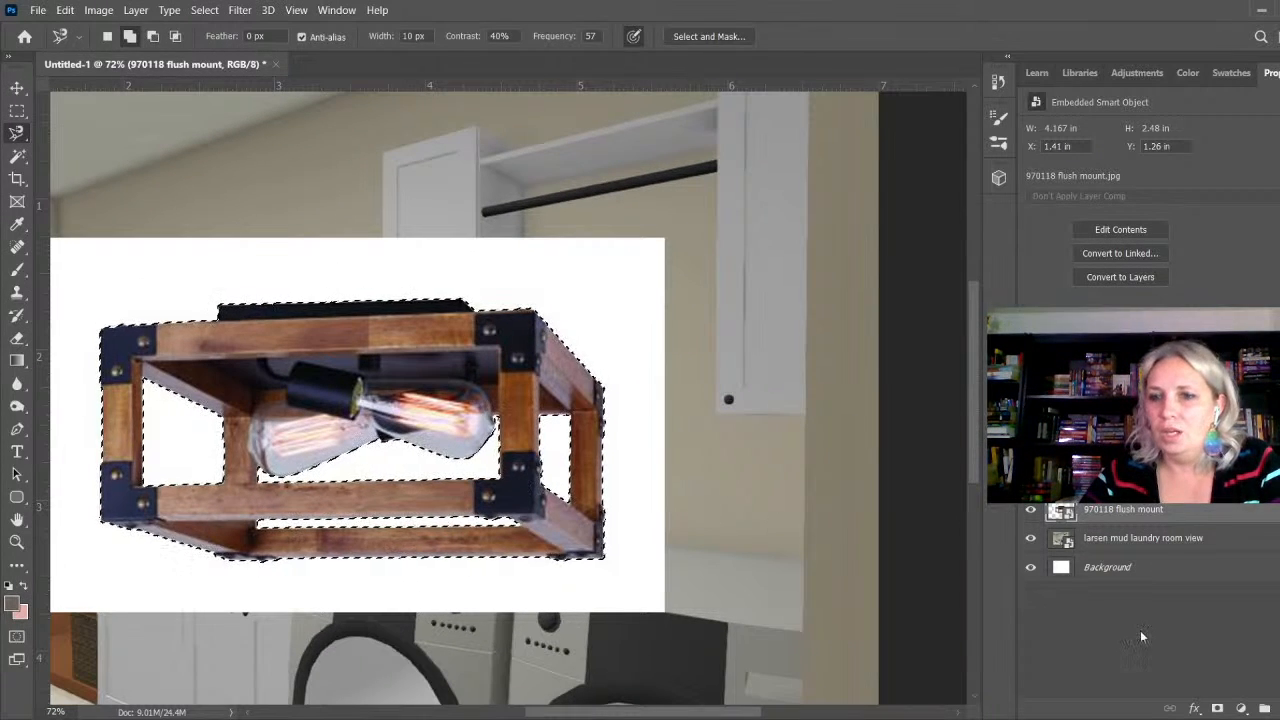
left_click(1219, 708)
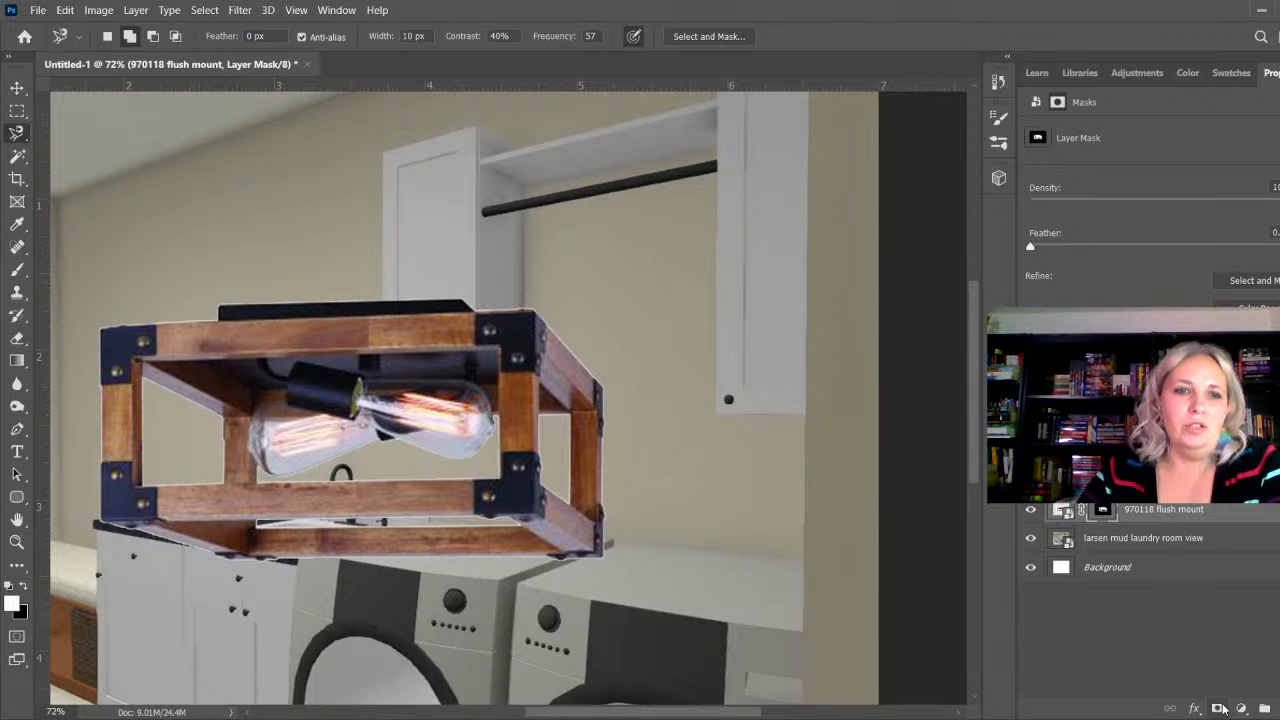
Step: Scale the masked light fixture to about 32.6% and position it on the ceiling above the door area
key("ctrl+t")
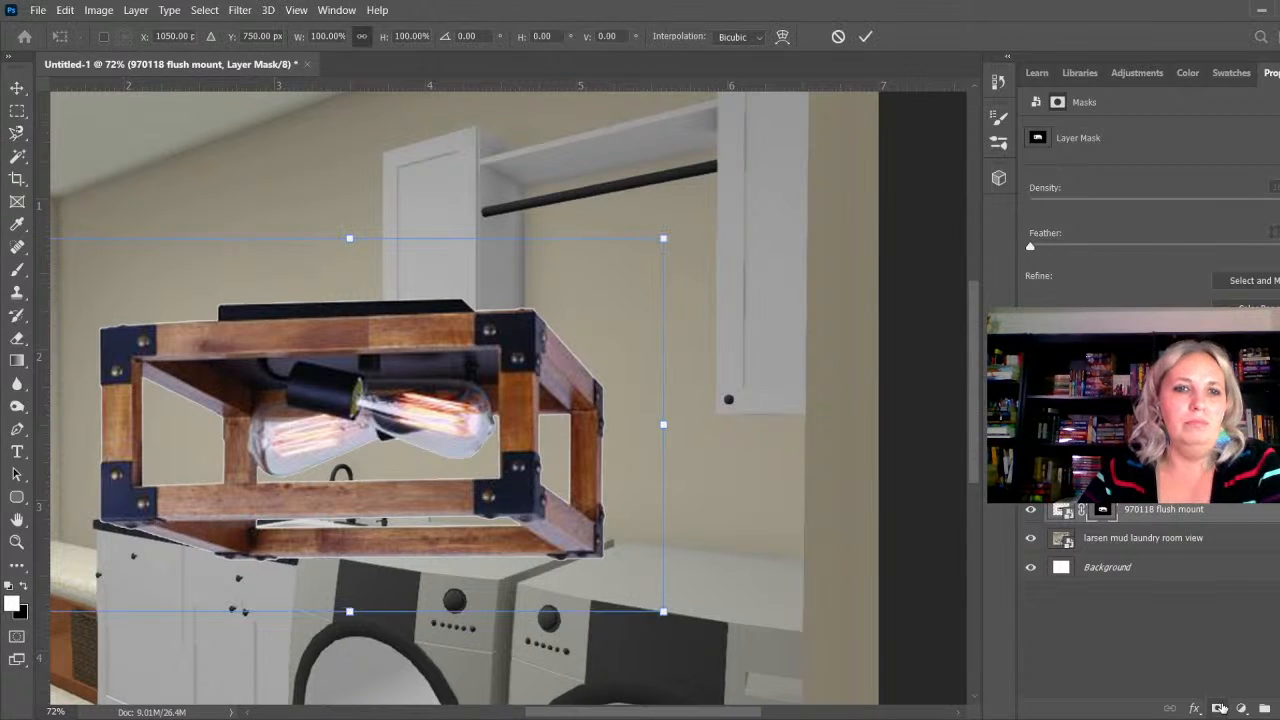
left_click_drag(667, 612, 289, 353)
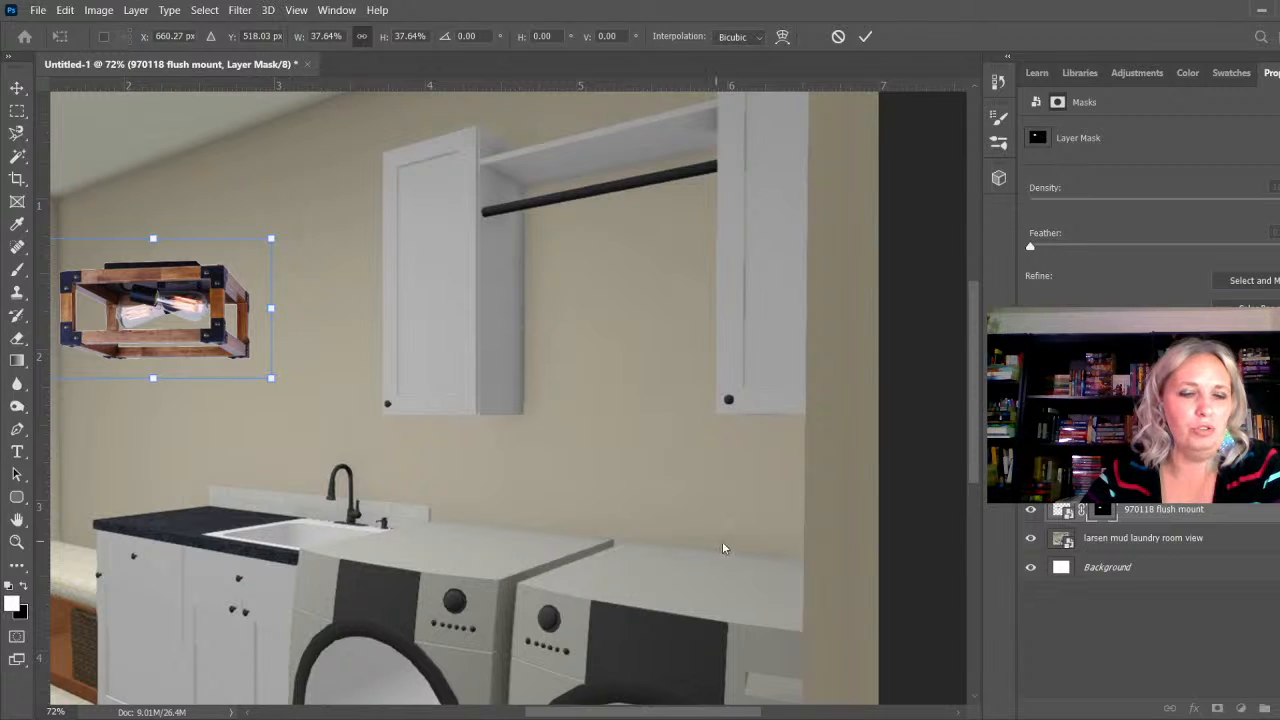
scroll(724, 548, "down", 1)
scroll(724, 548, "down", 3)
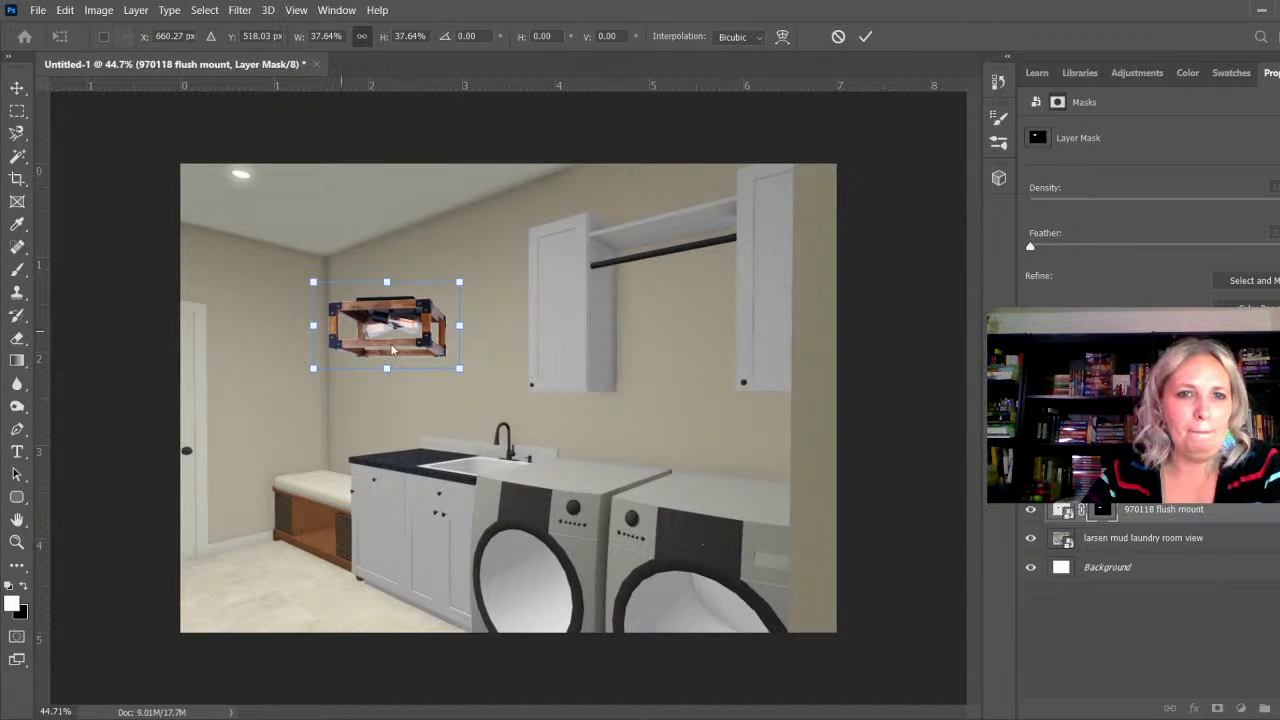
left_click_drag(460, 372, 314, 227)
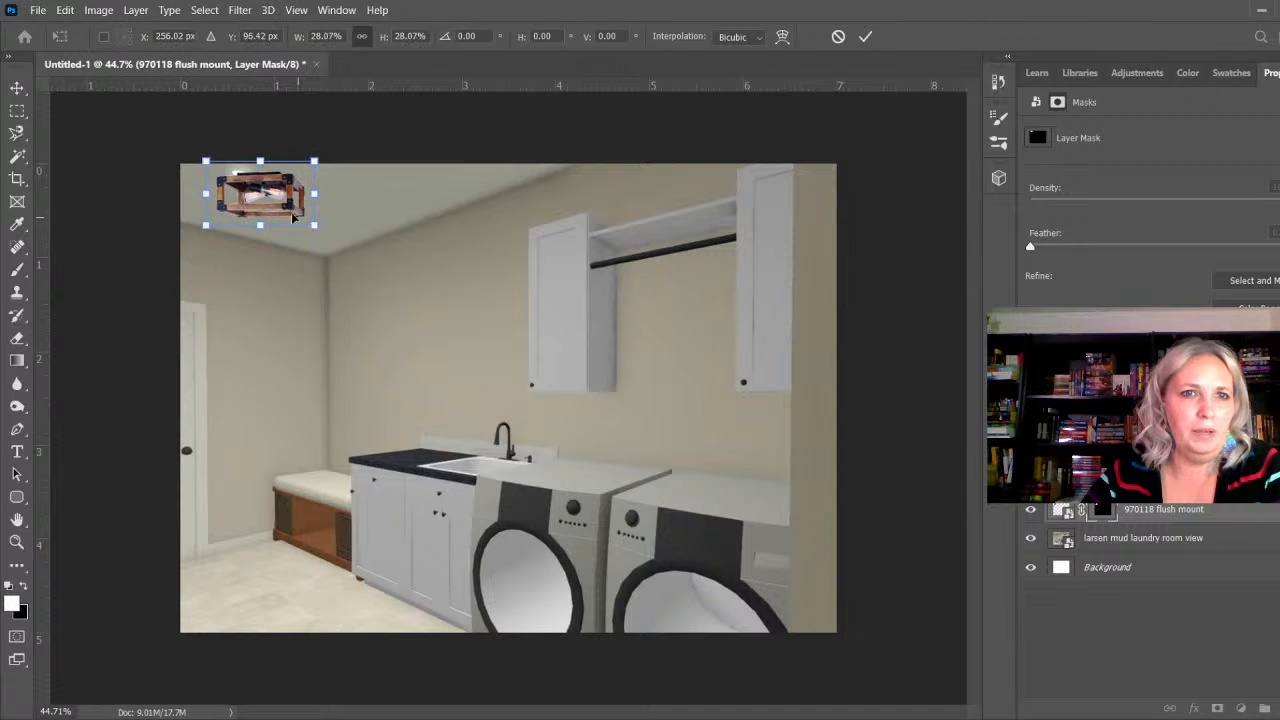
left_click_drag(264, 180, 256, 185)
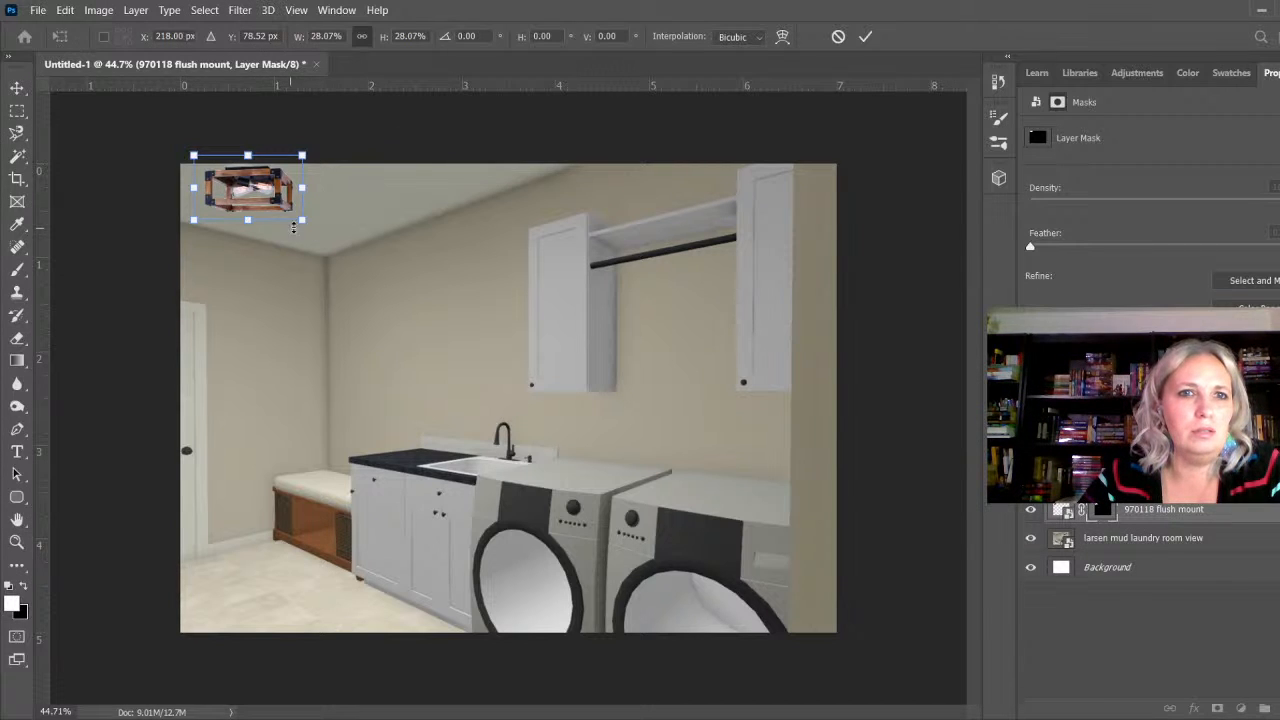
left_click_drag(304, 219, 272, 201)
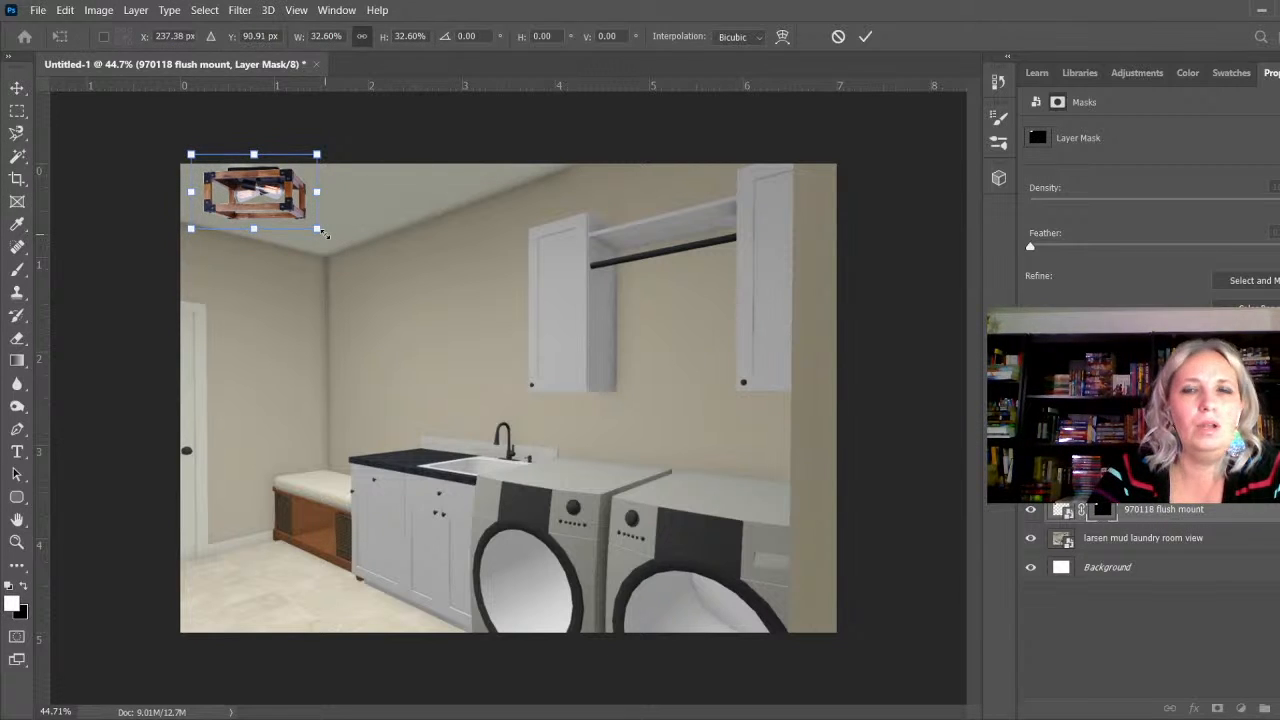
left_click(864, 37)
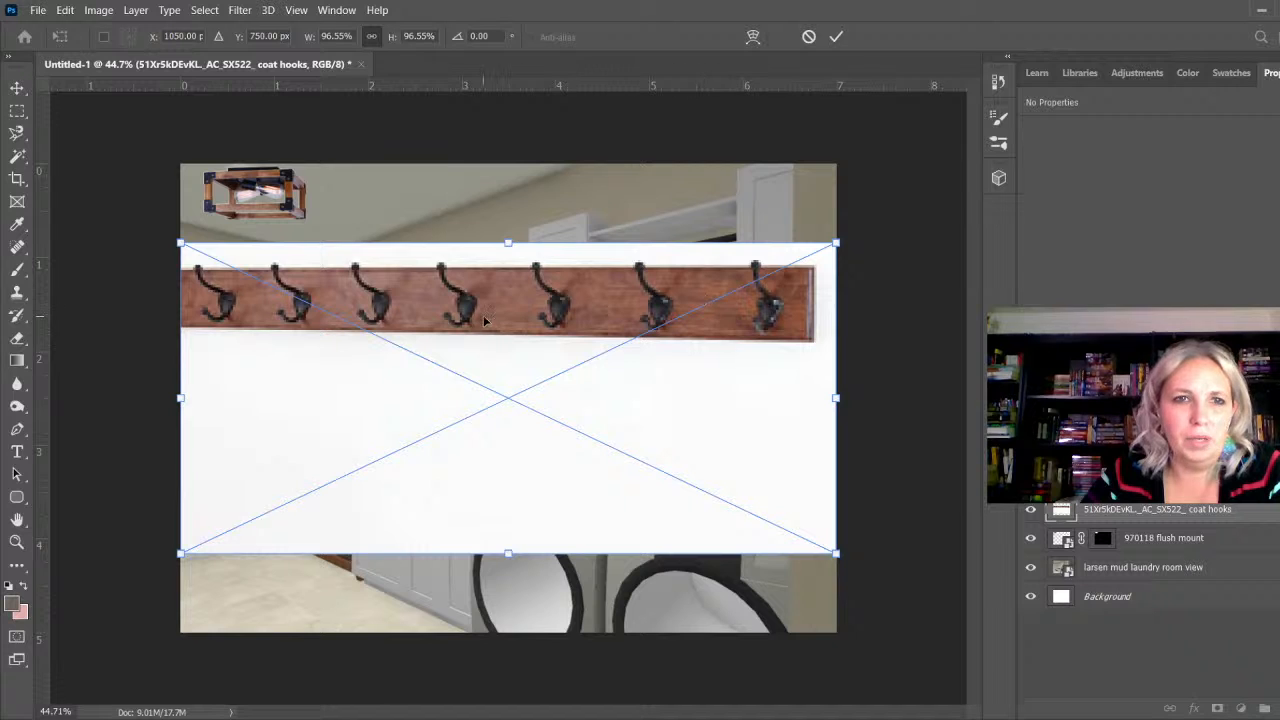
Step: Place the coat hooks image at 96.55% and select its black hooks and wooden board with the Magic Wand
left_click(17, 157)
left_click(222, 305)
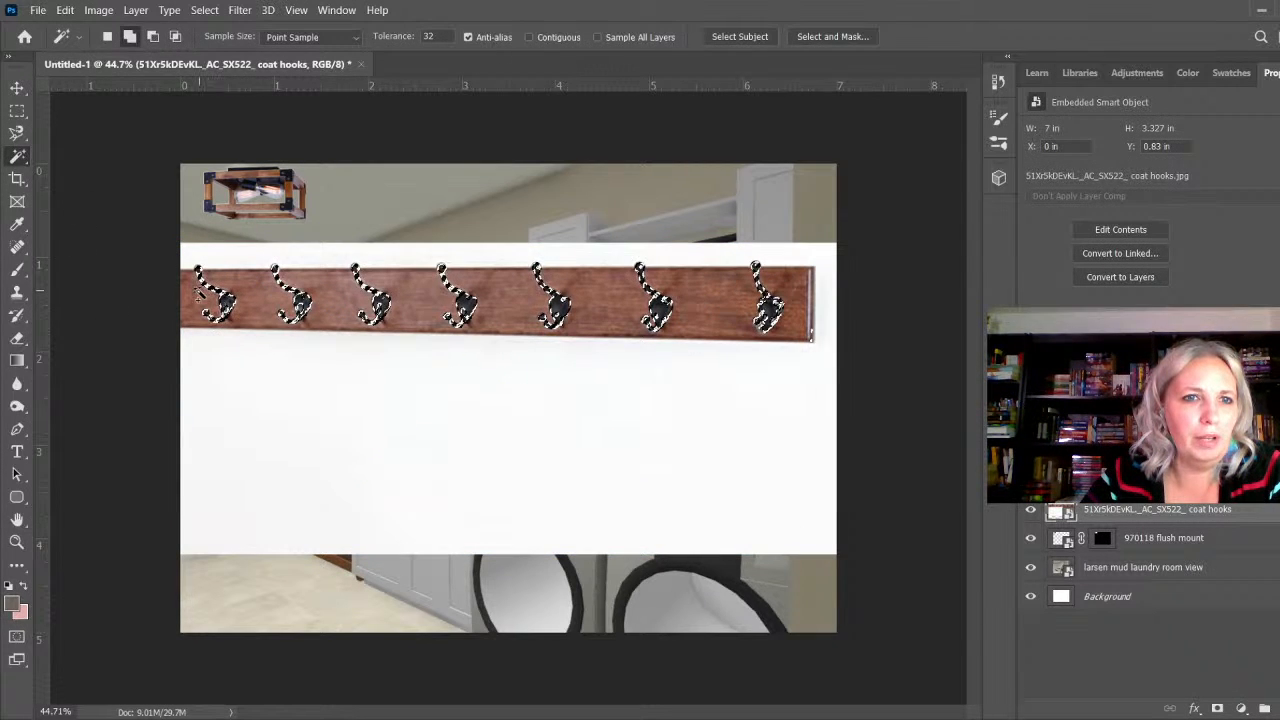
left_click(200, 292)
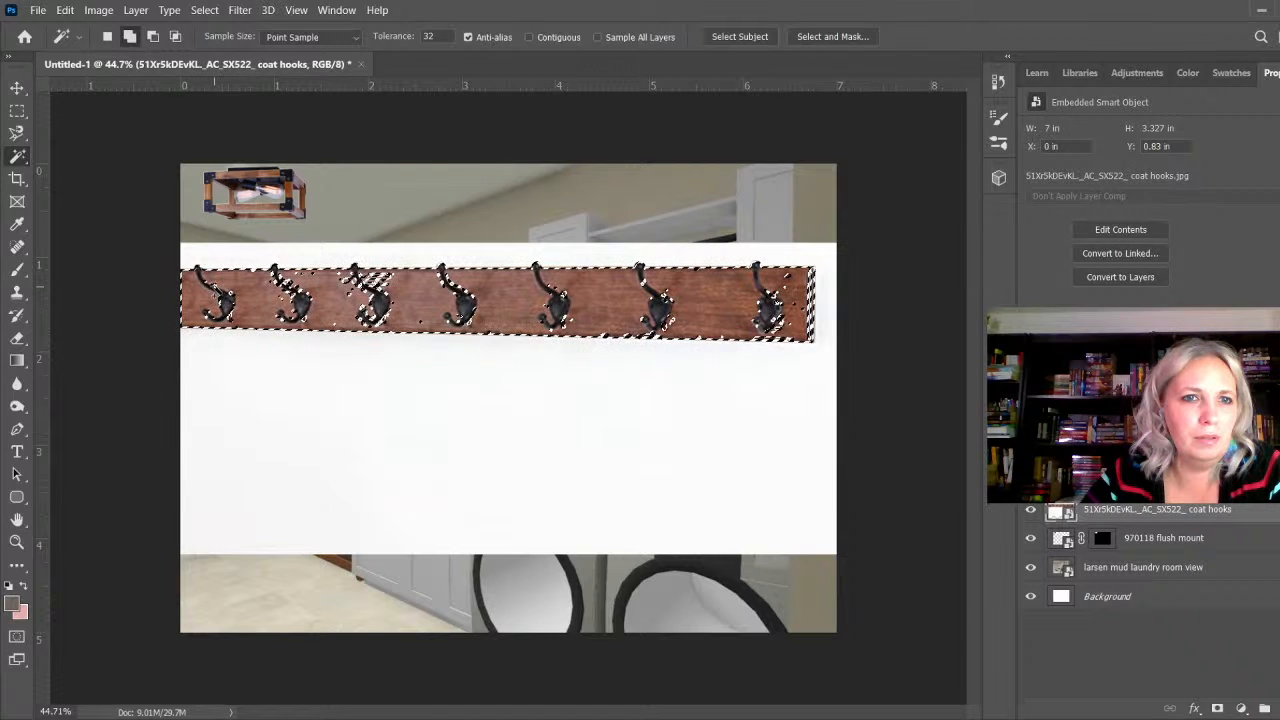
left_click(382, 281)
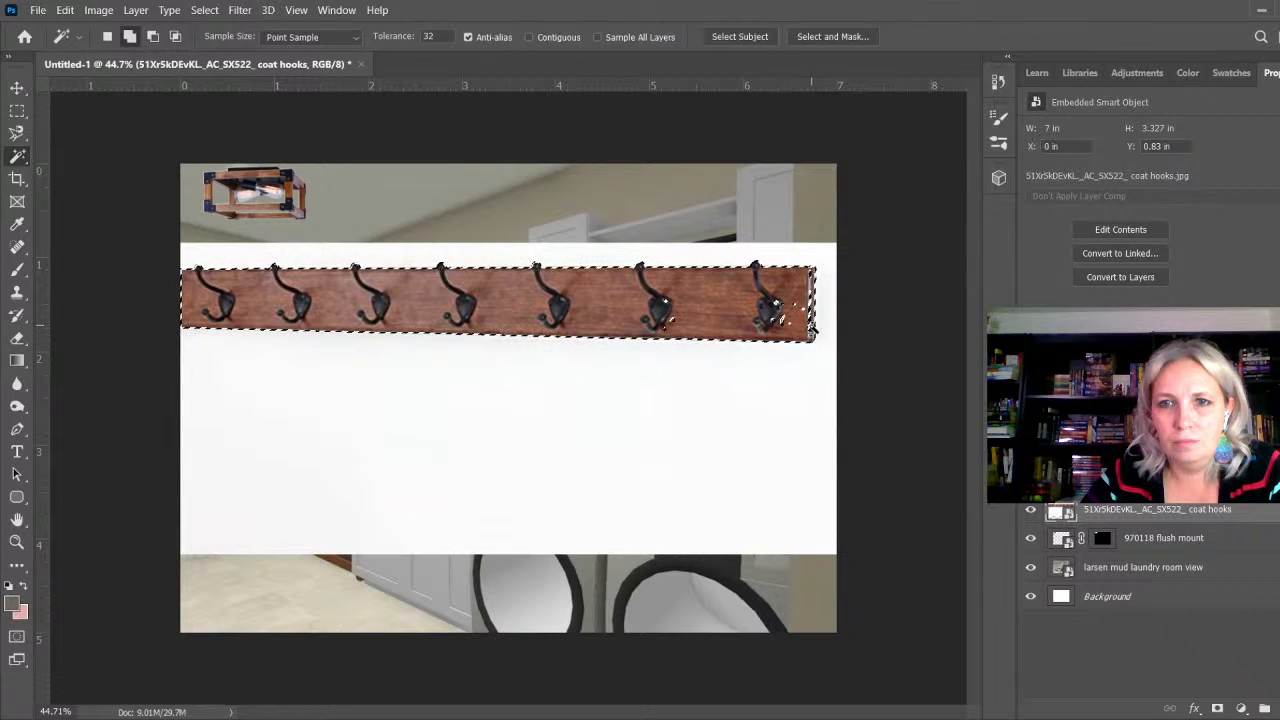
Step: Add the leftover wood specks, the board's end trim and the rightmost hook's bright highlight to the Magic Wand selection
scroll(800, 318, "up", 5)
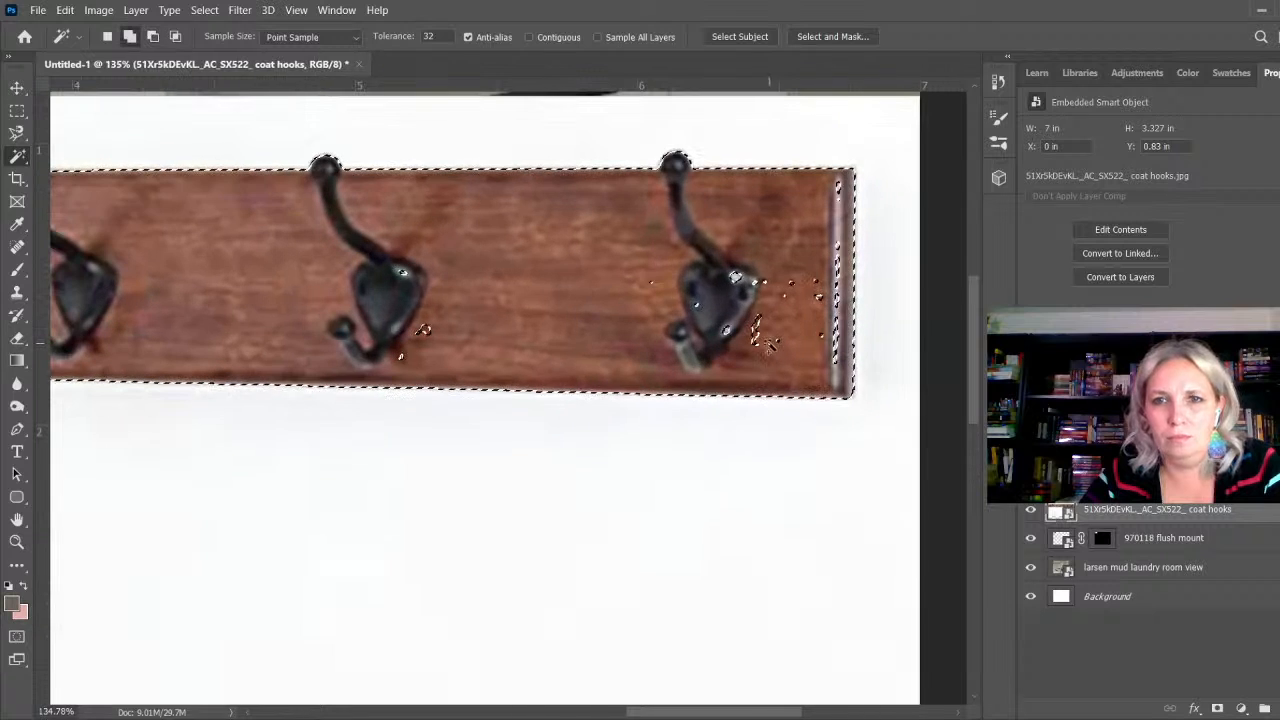
left_click(759, 342)
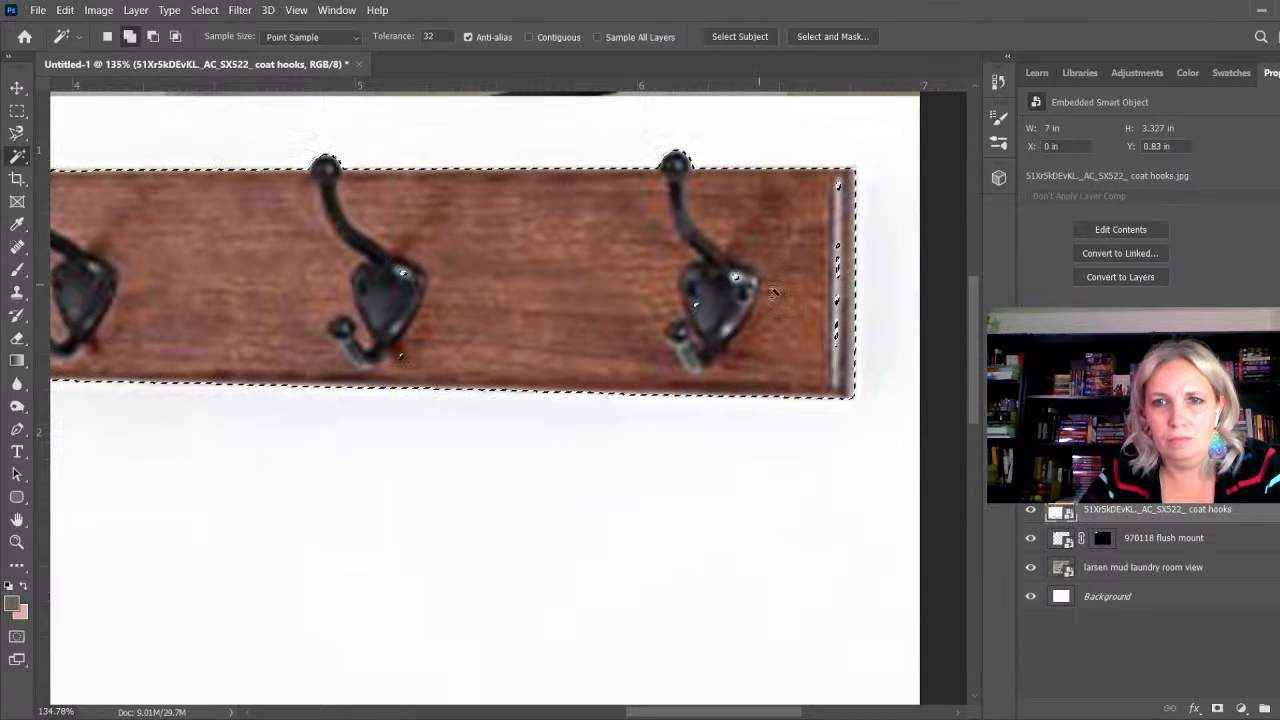
left_click(839, 274)
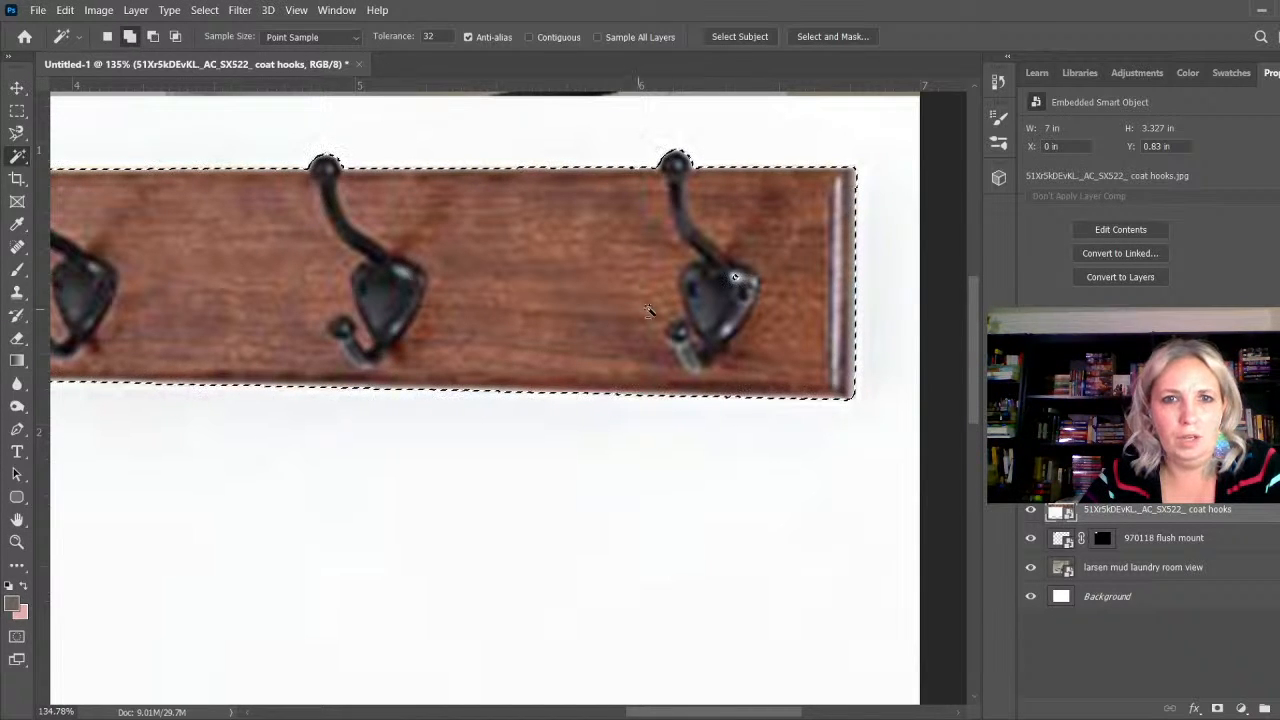
scroll(713, 313, "down", 4)
scroll(718, 312, "up", 3)
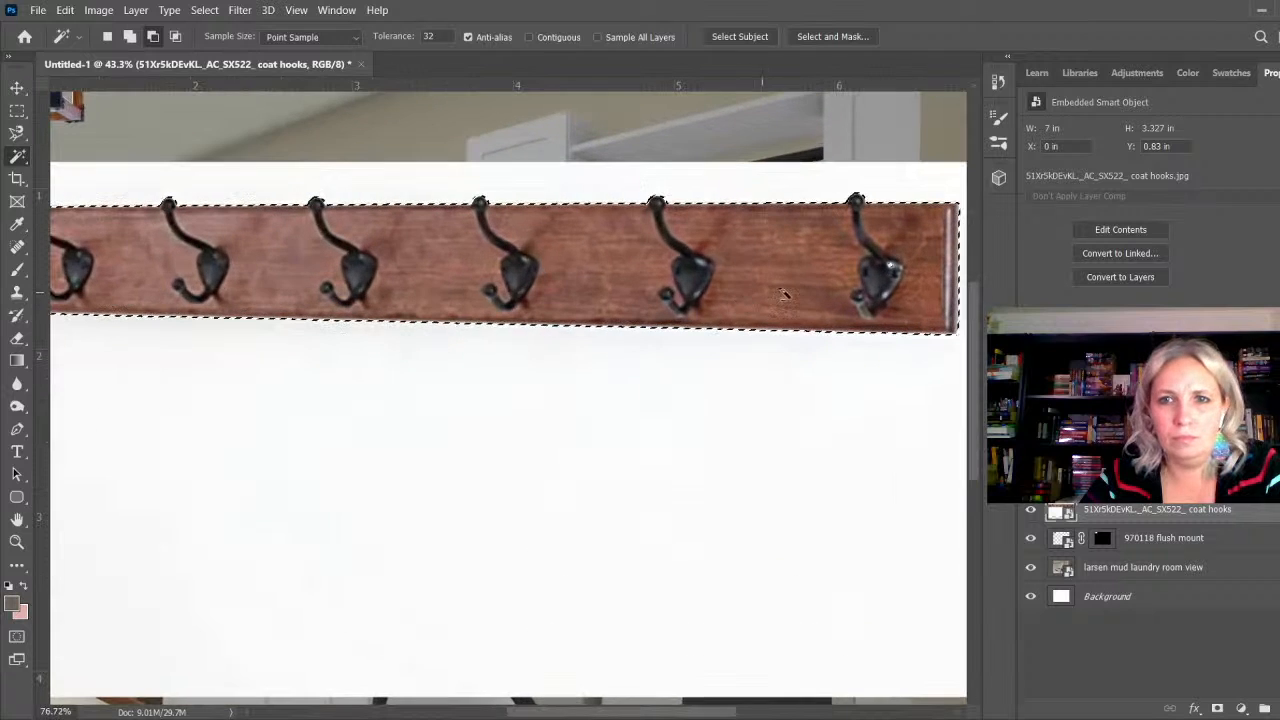
scroll(900, 275, "up", 3)
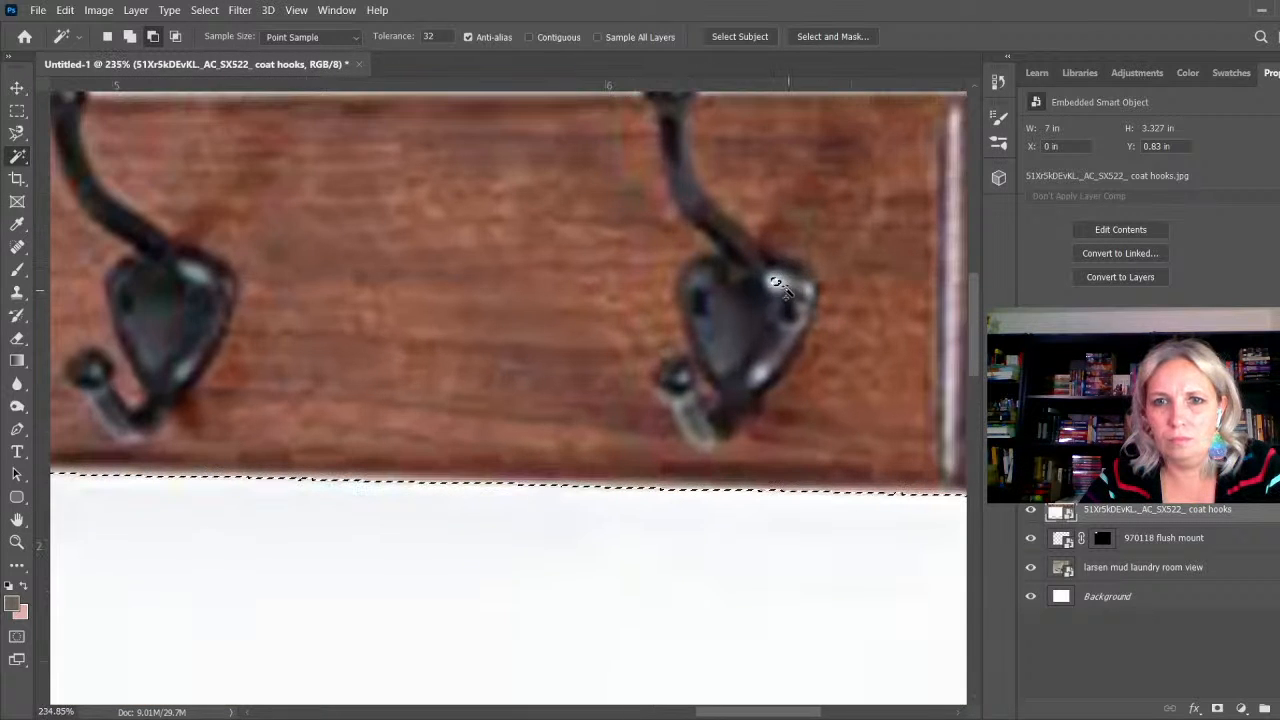
scroll(775, 287, "down", 6)
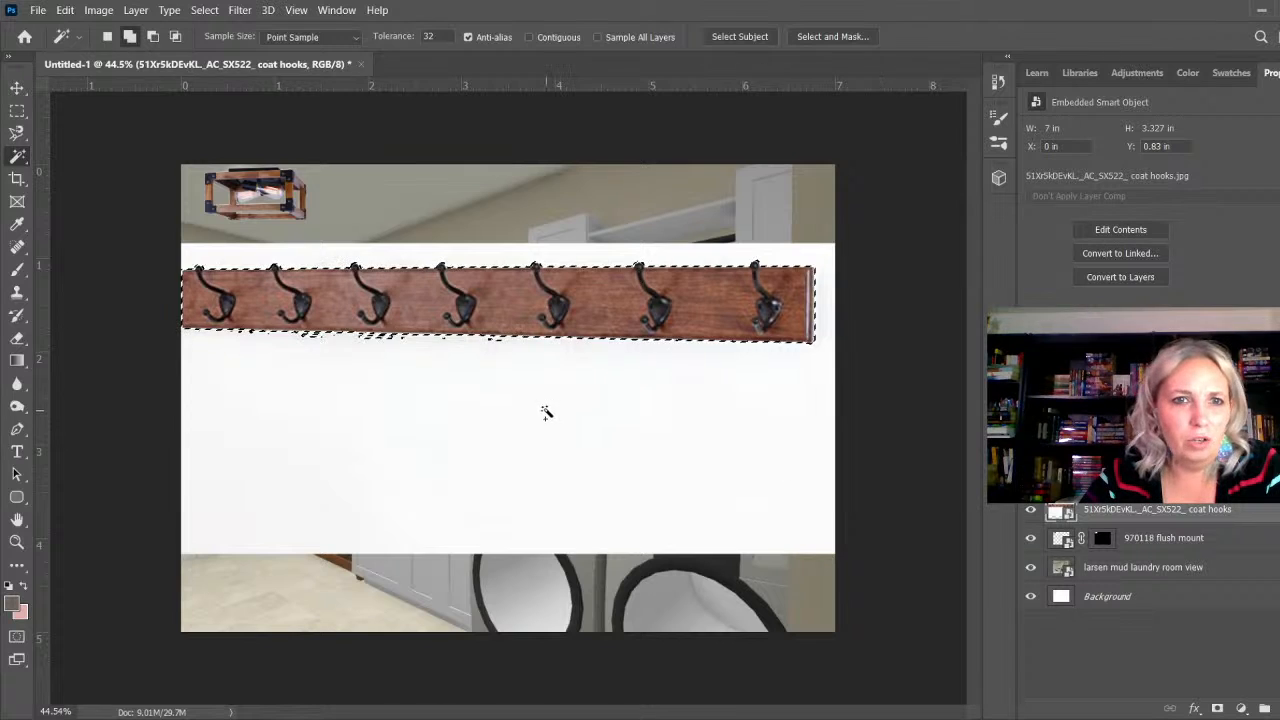
Step: Subtract the stray selected patches below the board from the selection by outlining them with the Polygonal Lasso
scroll(314, 334, "up", 7)
scroll(570, 419, "down", 2)
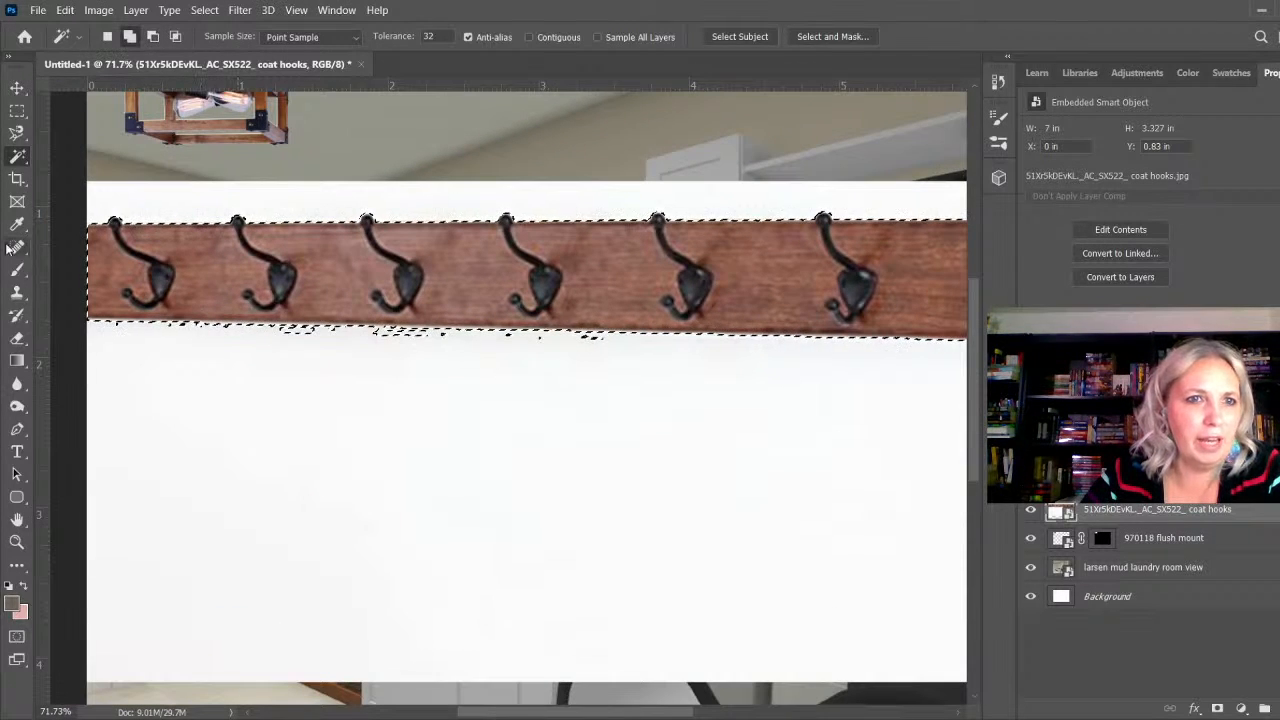
left_click(16, 133)
left_click(63, 153)
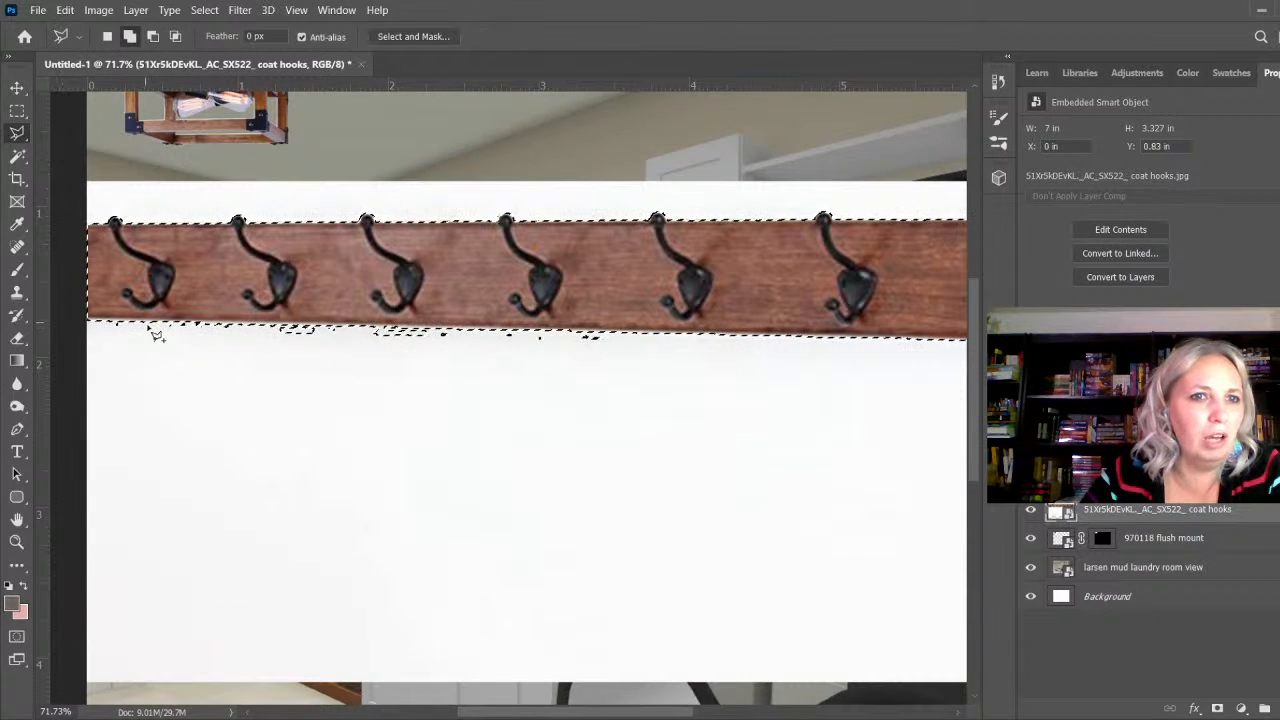
key("alt")
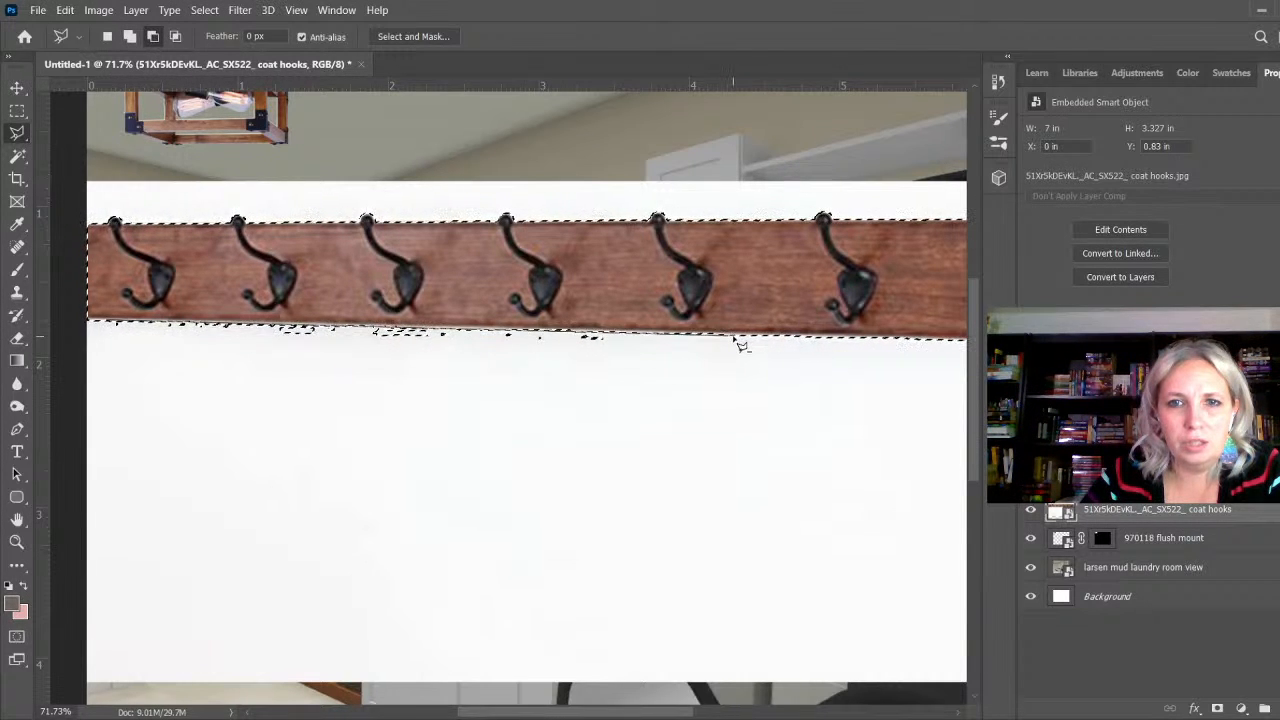
left_click(735, 337)
left_click(463, 492)
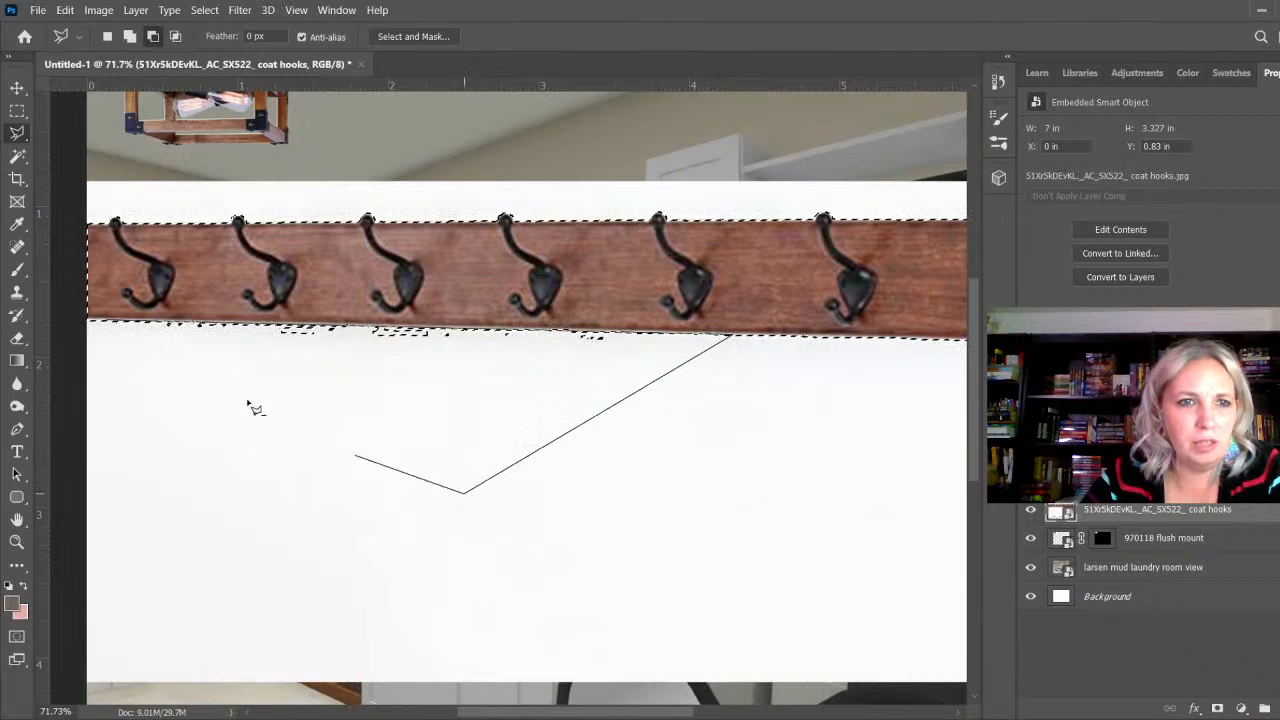
left_click(168, 376)
left_click(110, 330)
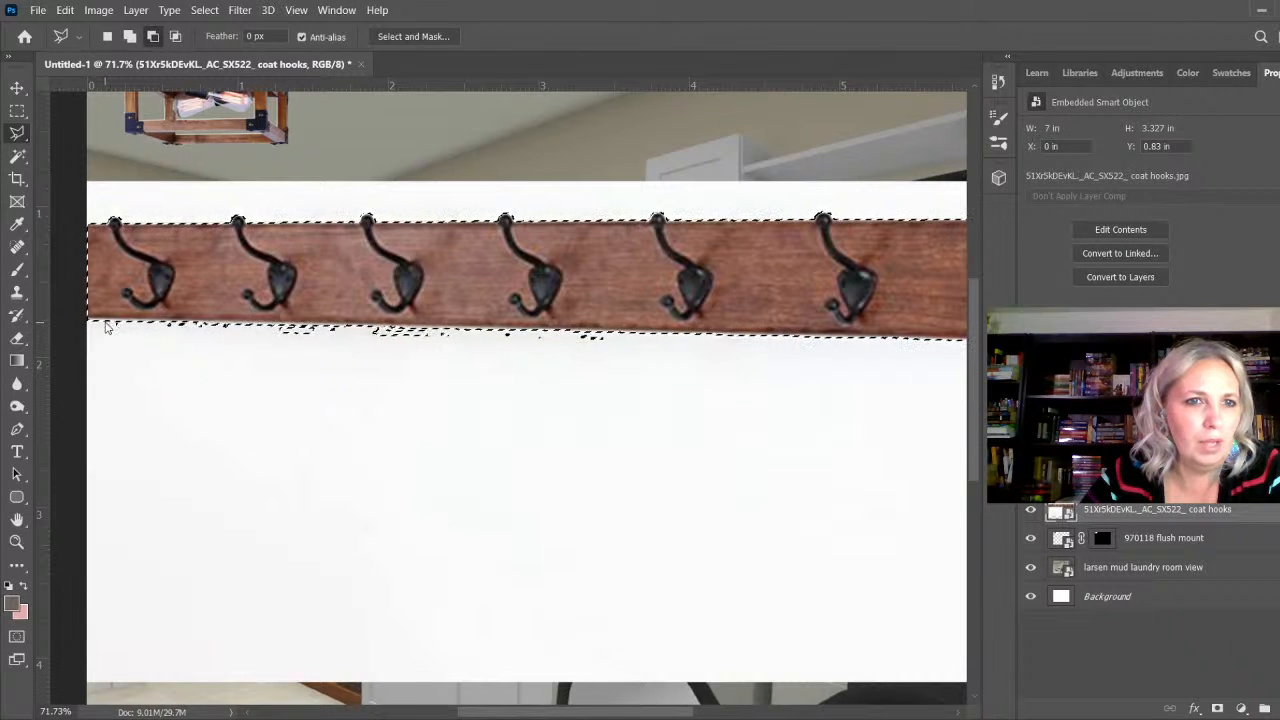
Step: Mask the coat hooks layer with the selection, then scale it to 11.92% and position it on the wall above the bench
scroll(240, 388, "down", 3)
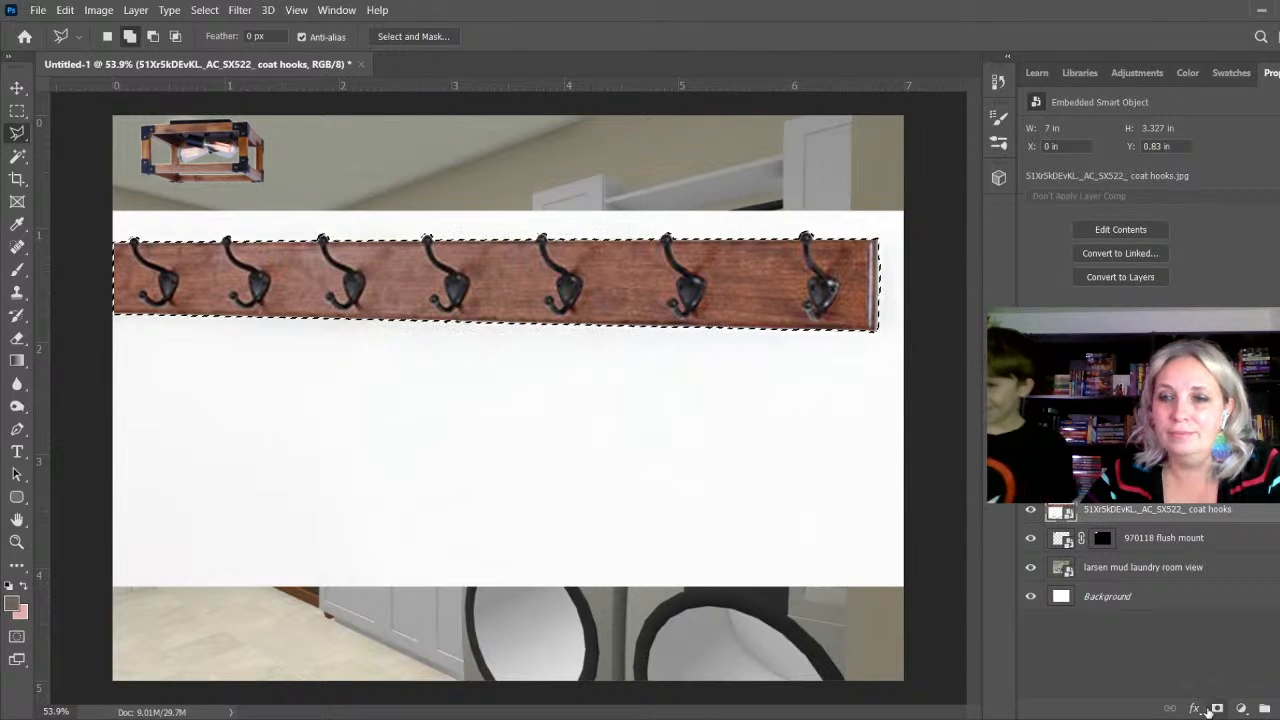
left_click(1216, 709)
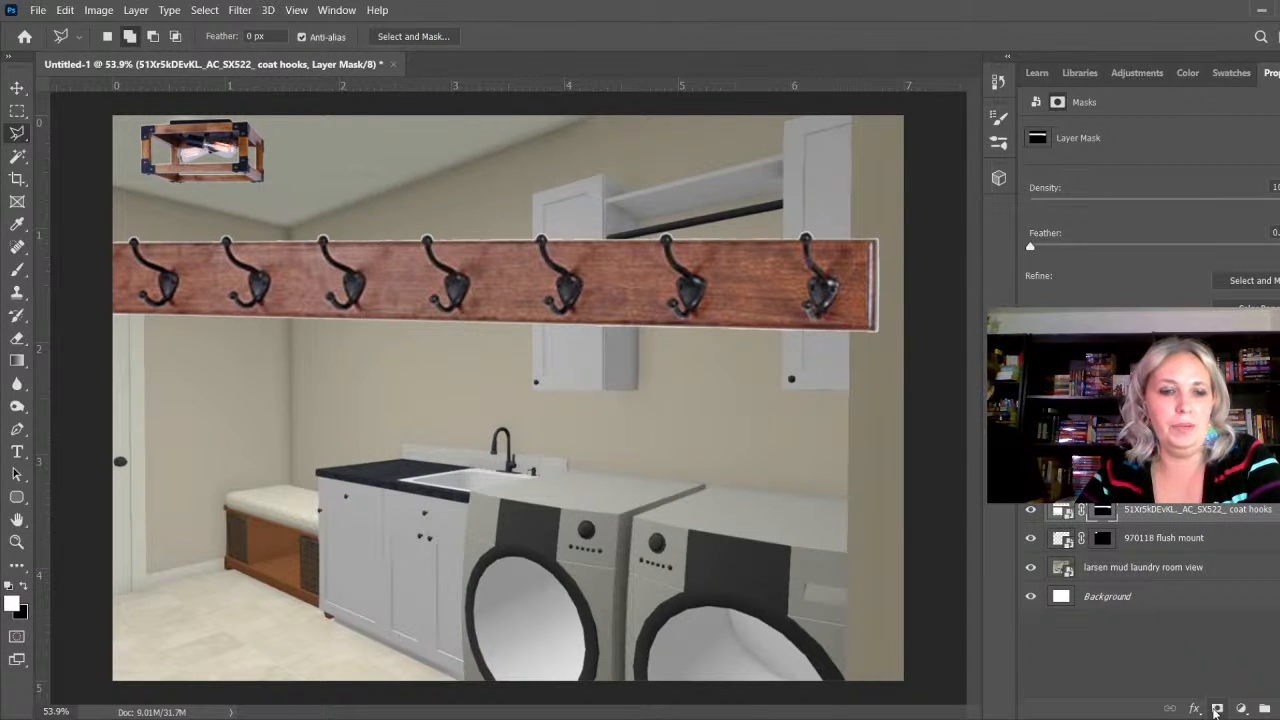
key("ctrl+t")
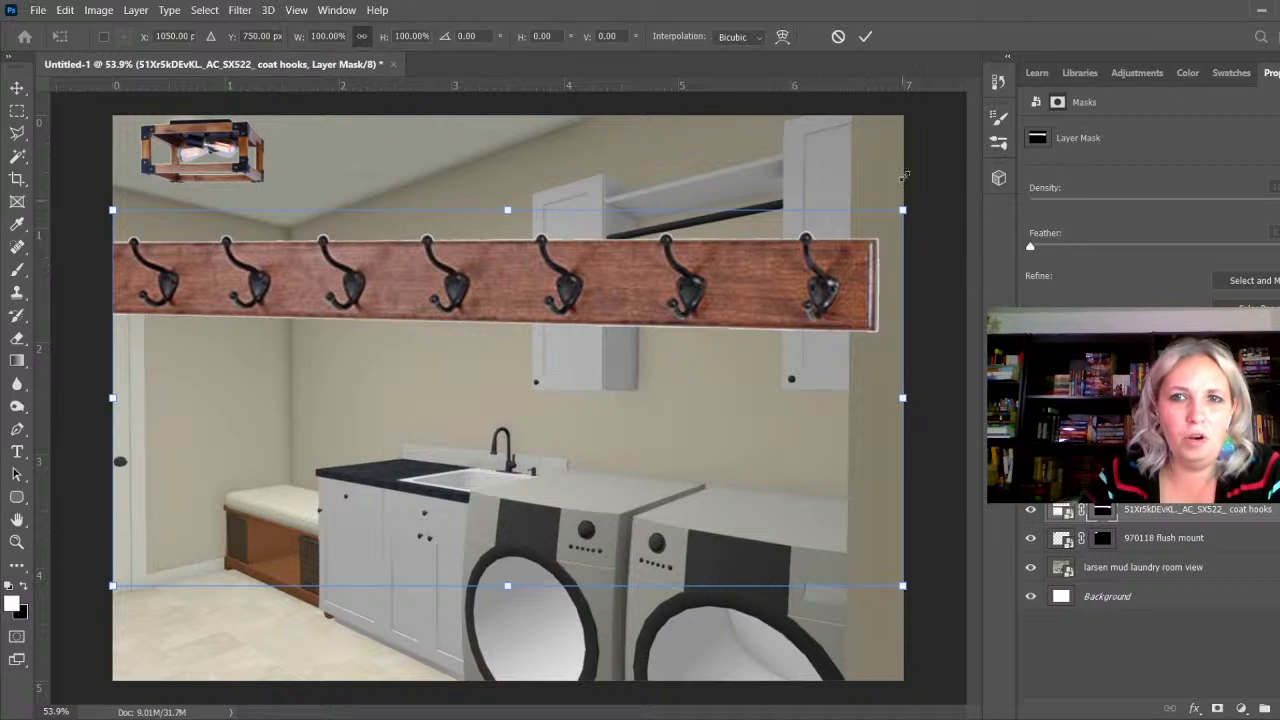
left_click_drag(903, 210, 265, 474)
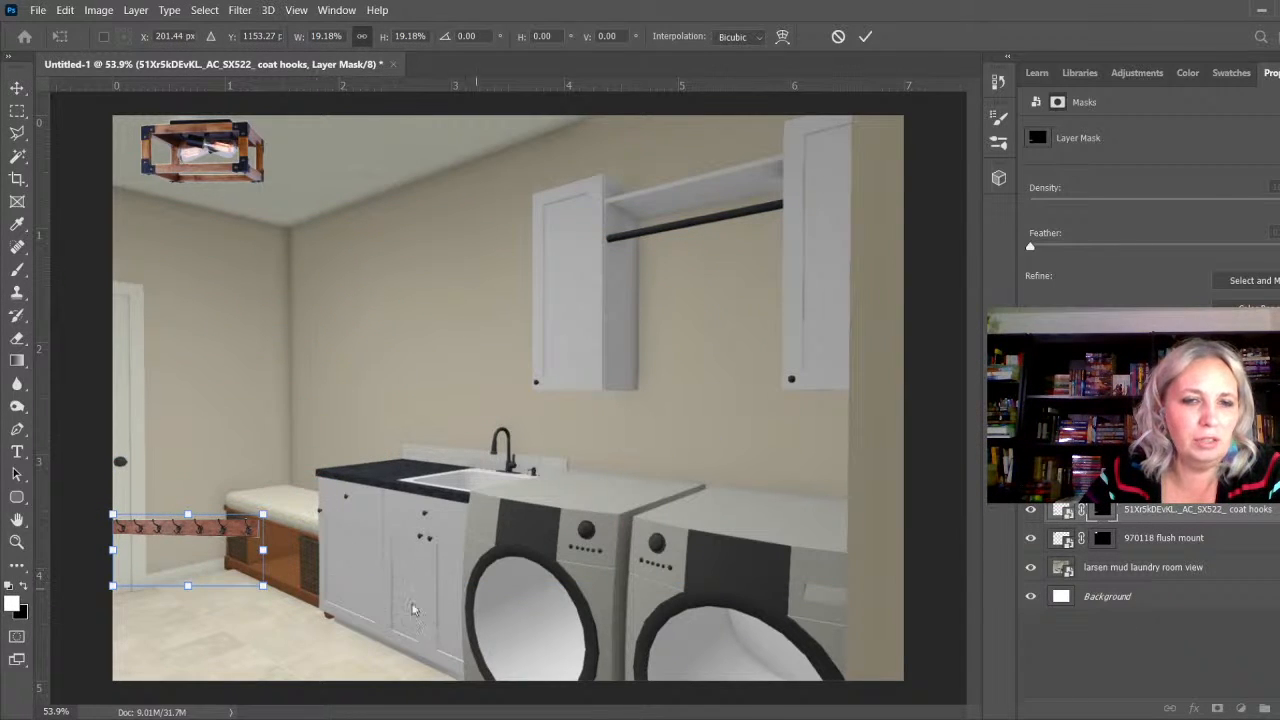
left_click_drag(158, 534, 268, 535)
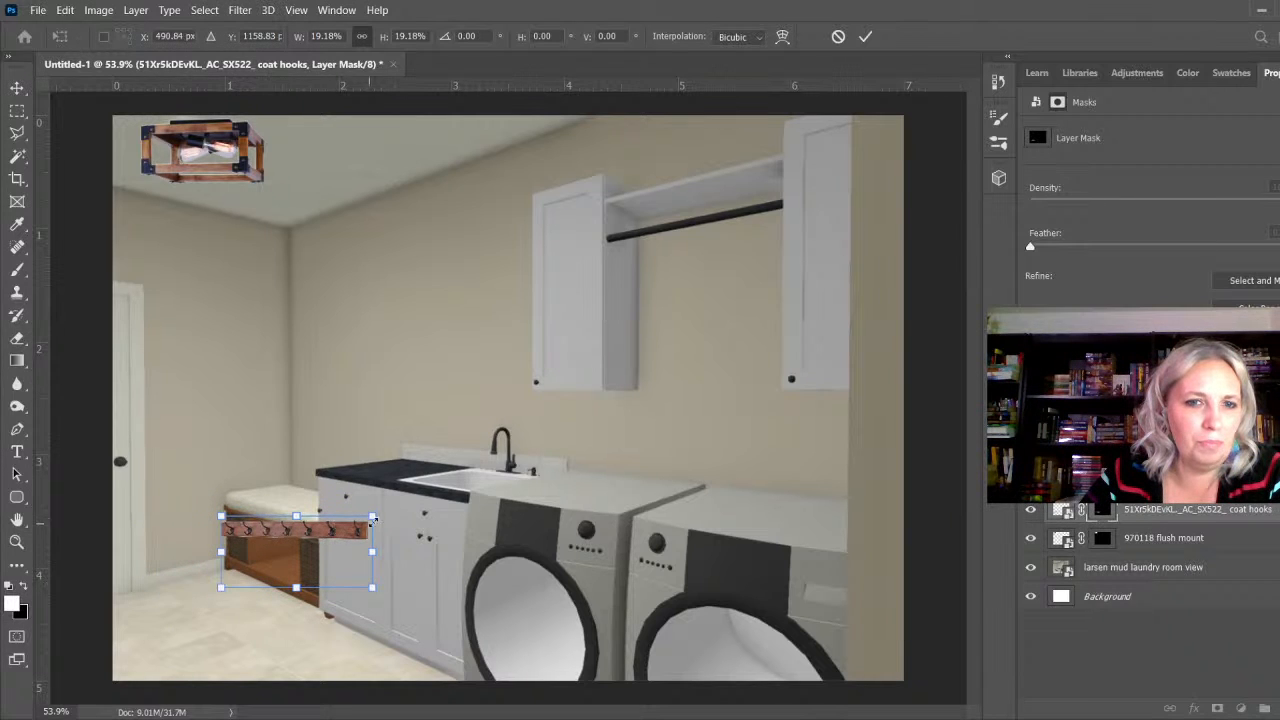
left_click_drag(374, 515, 359, 484)
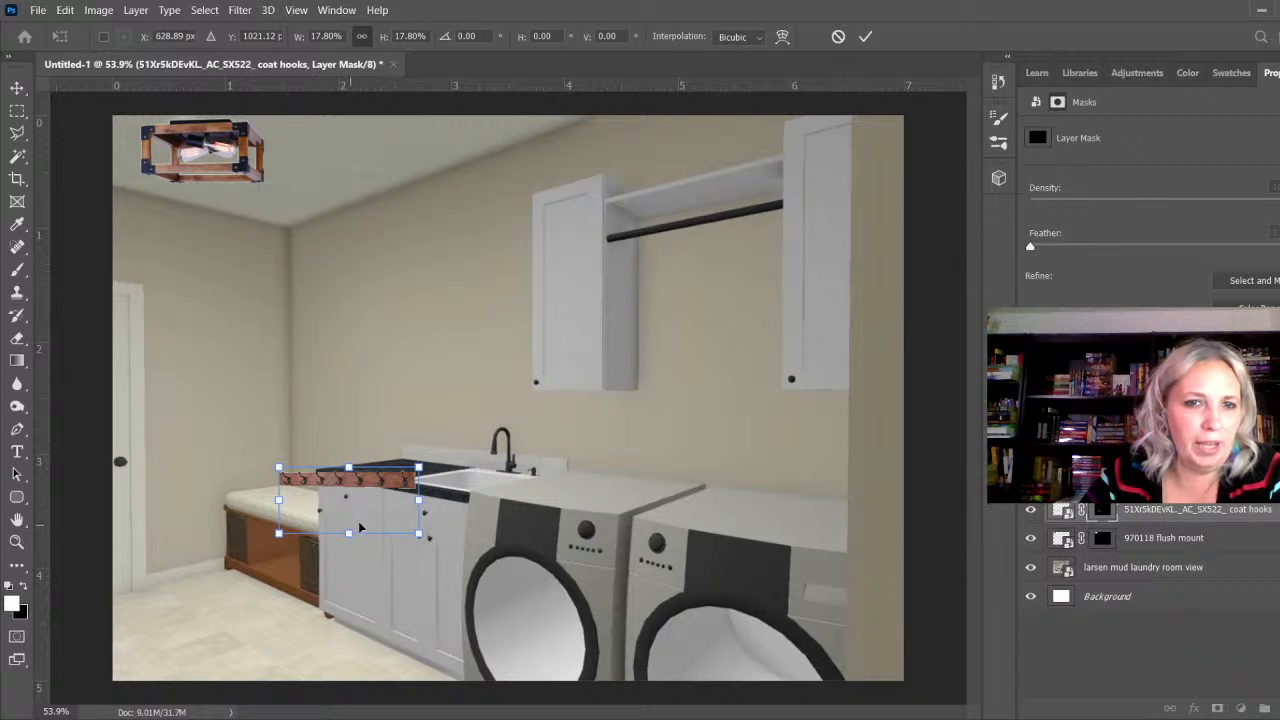
left_click_drag(418, 469, 322, 481)
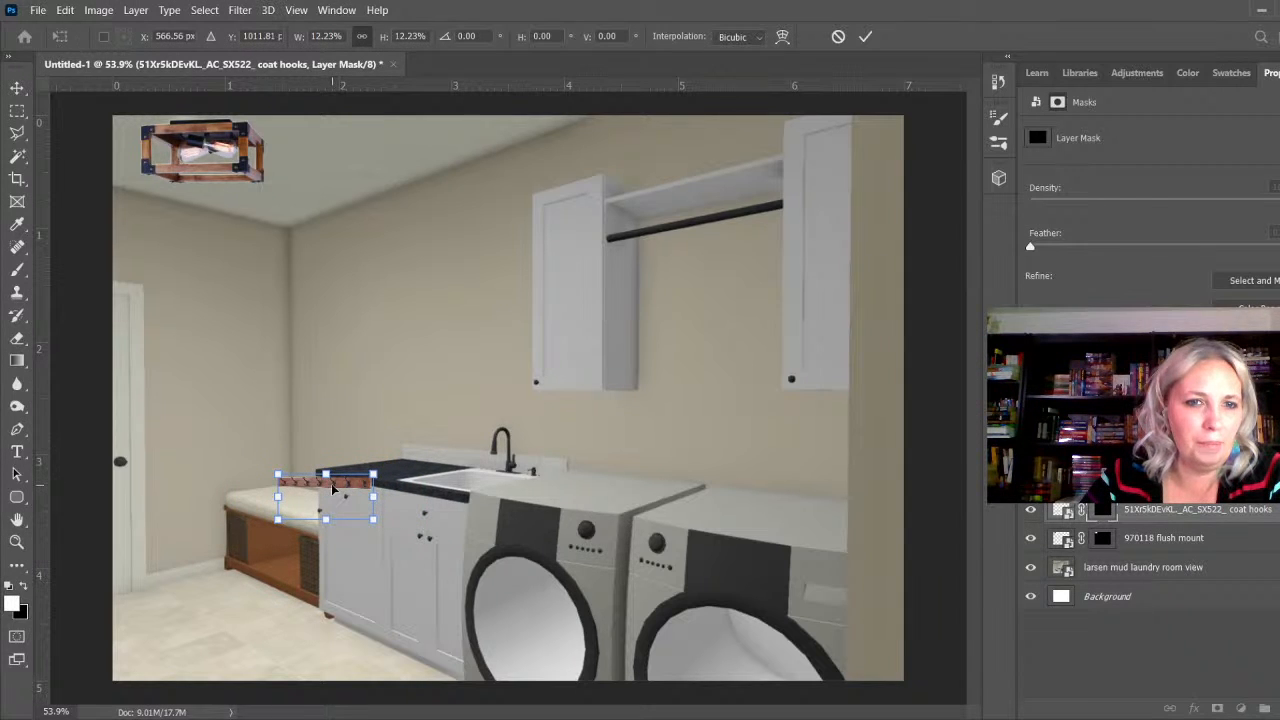
left_click_drag(373, 473, 372, 316)
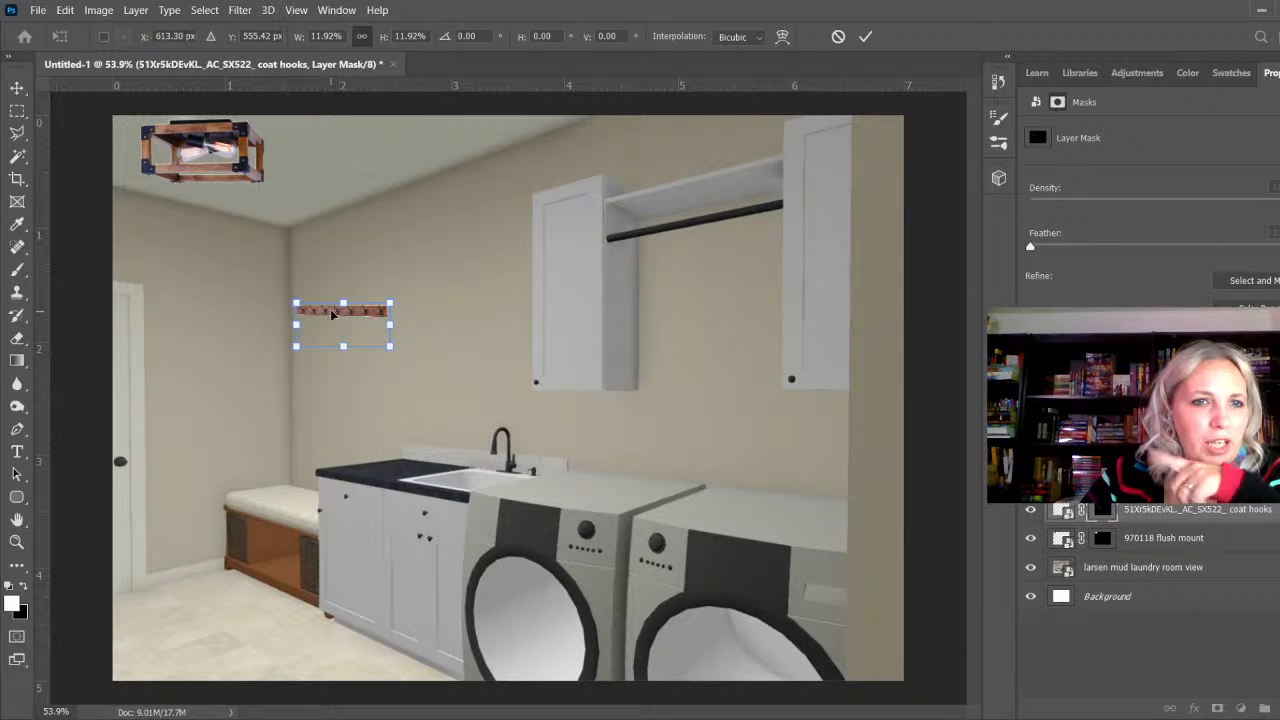
left_click_drag(333, 314, 333, 321)
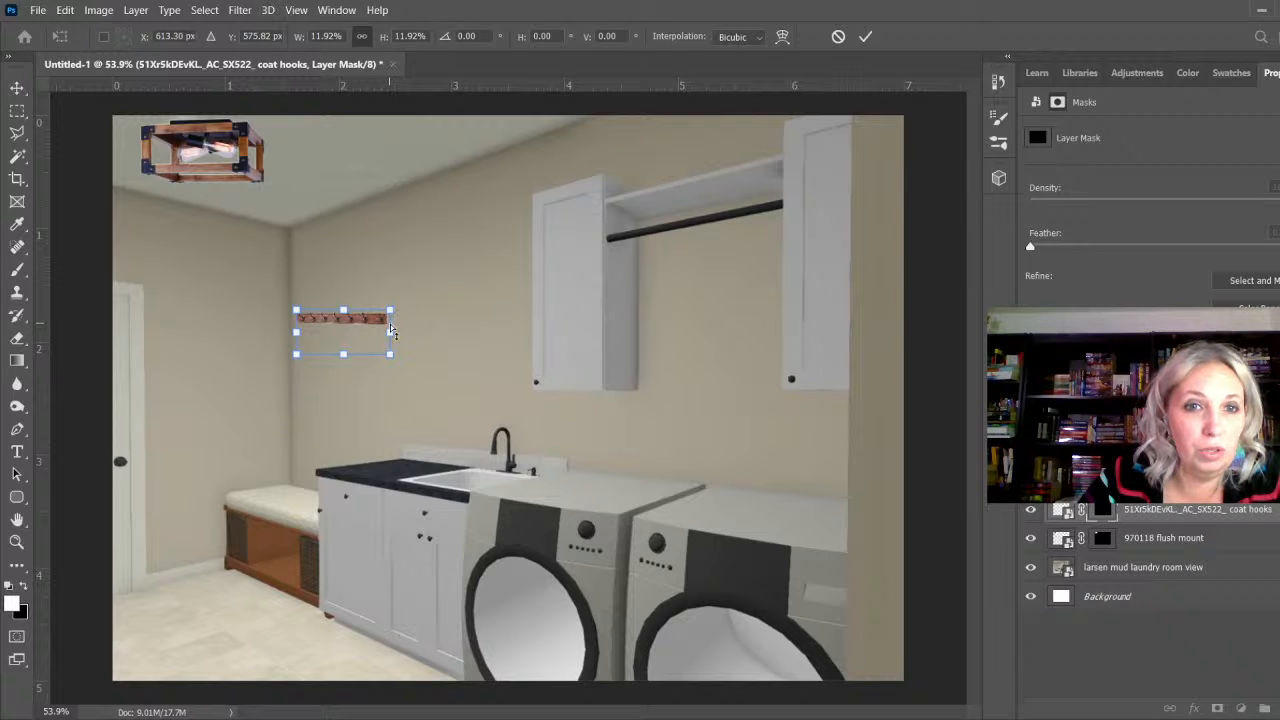
Step: Skew the coat hooks rail vertically by -8.43° to follow the wall's perspective
left_click_drag(390, 341, 391, 327)
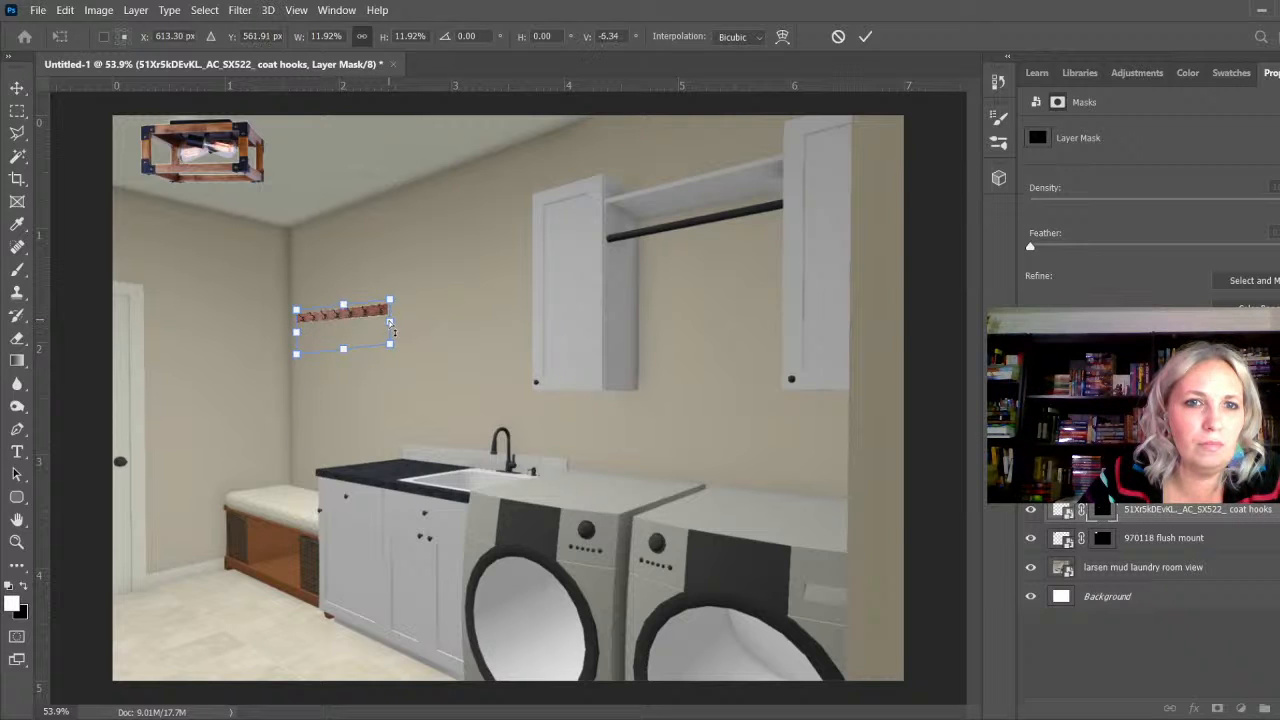
left_click_drag(392, 331, 392, 328)
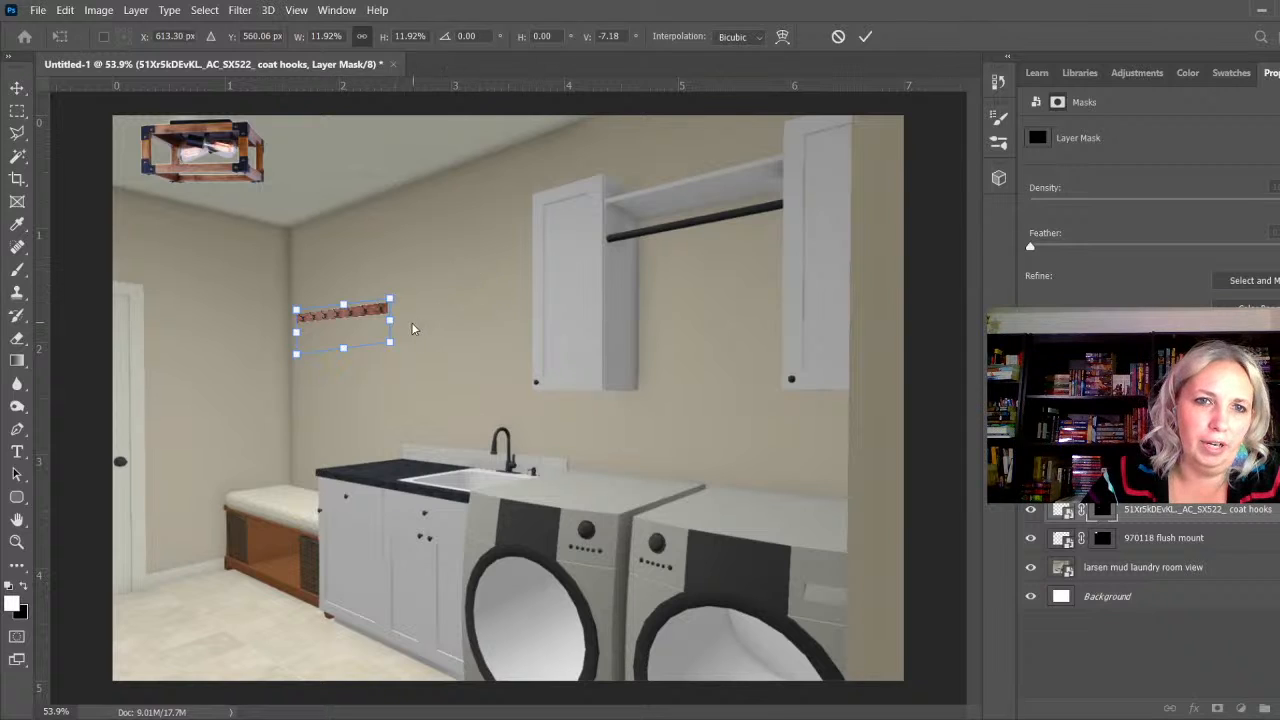
left_click_drag(391, 326, 391, 323)
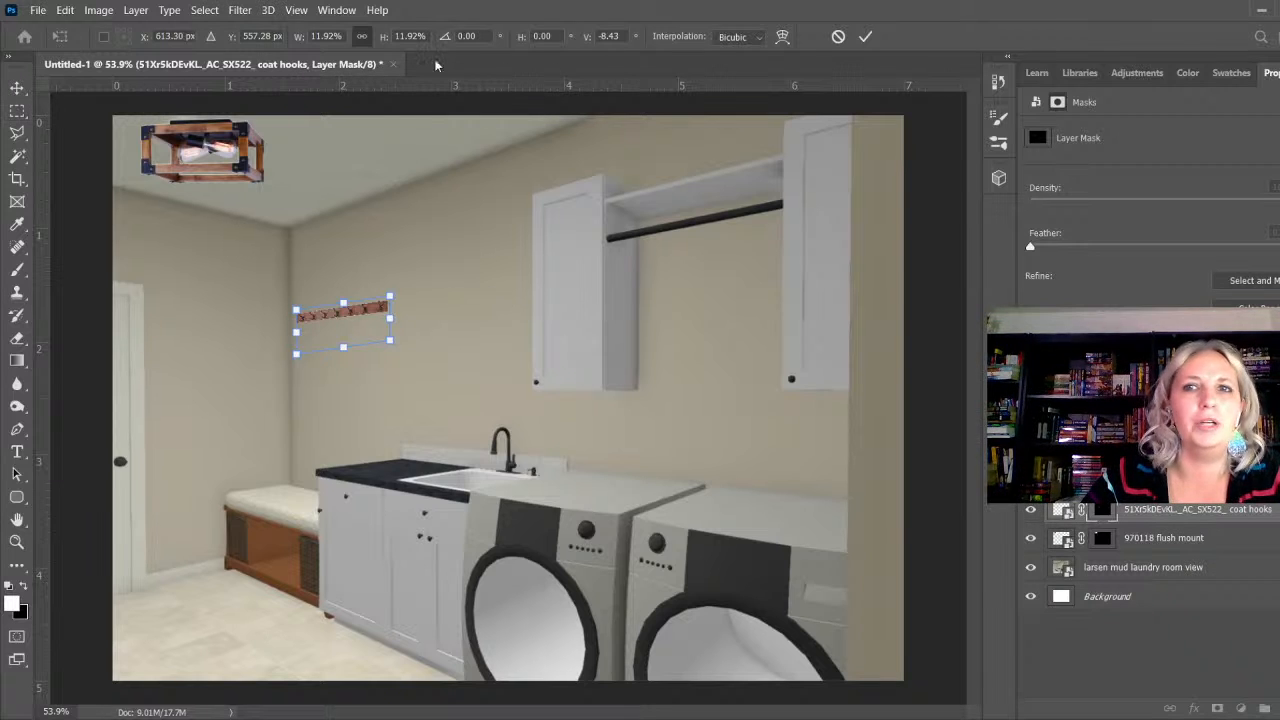
left_click(867, 37)
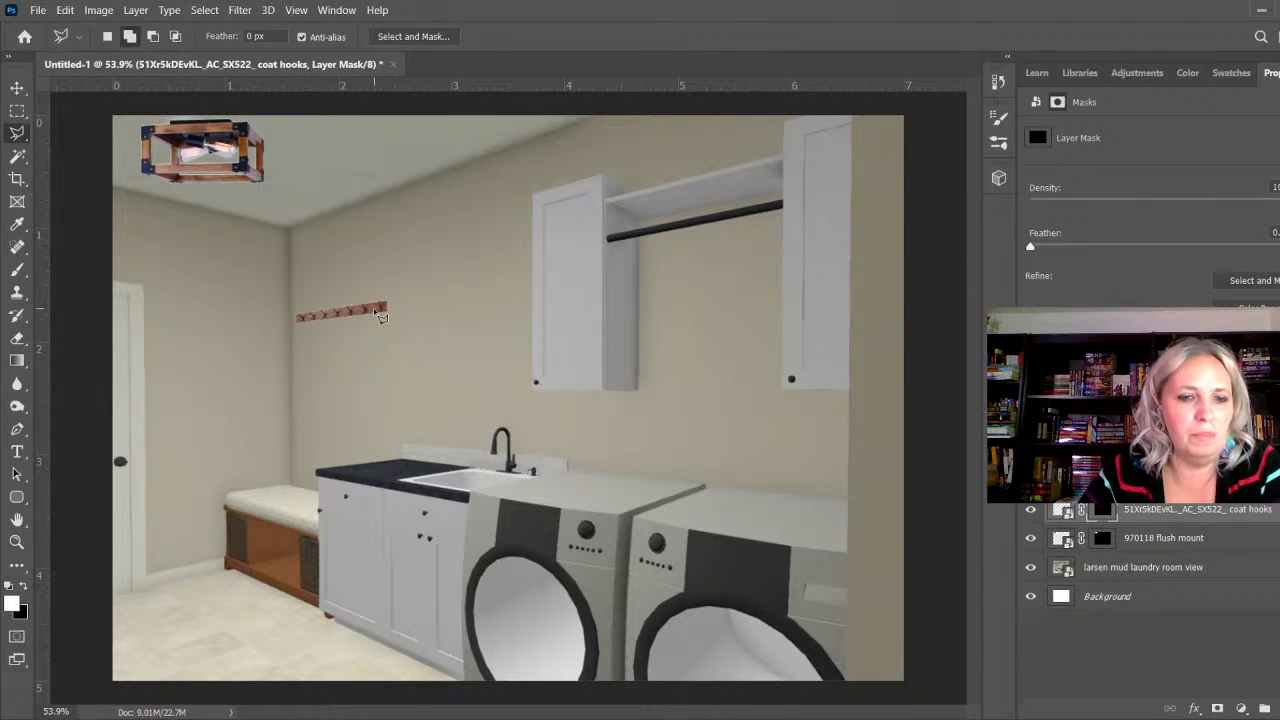
Step: Enlarge the skewed coat hooks rail to 112.28%, keeping its end beside the room corner in place
key("ctrl+t")
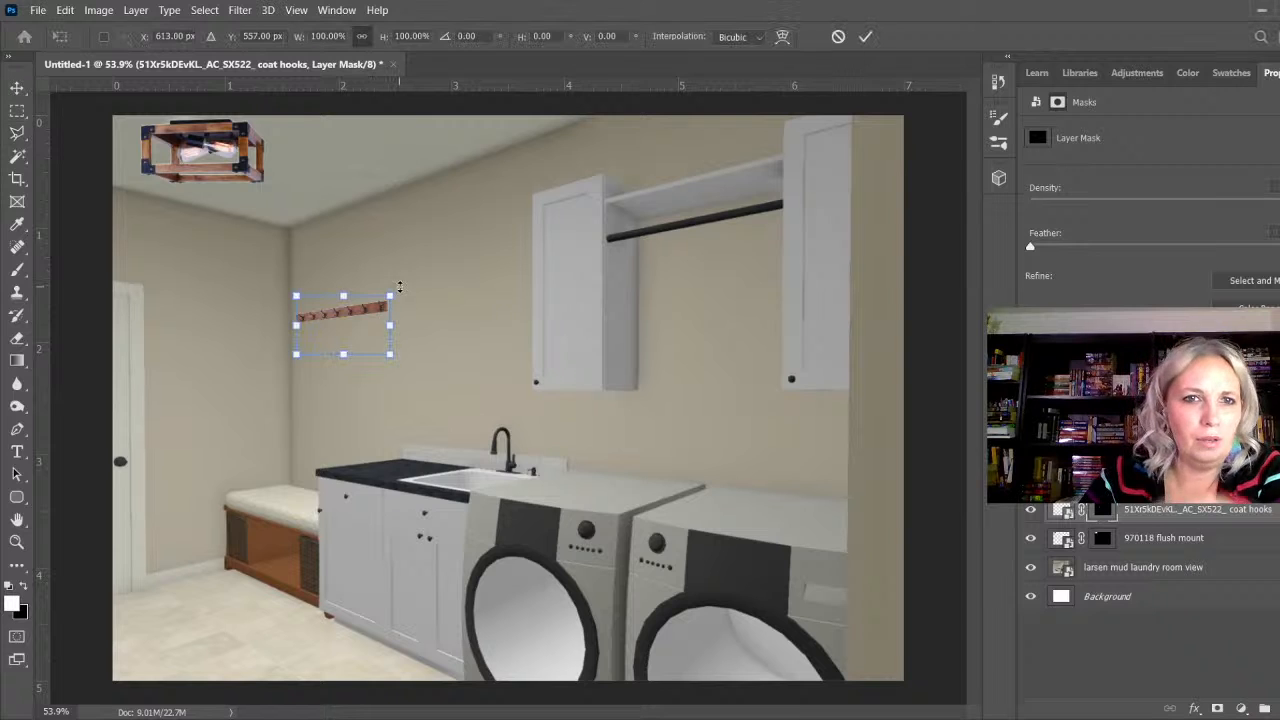
left_click_drag(391, 292, 404, 291)
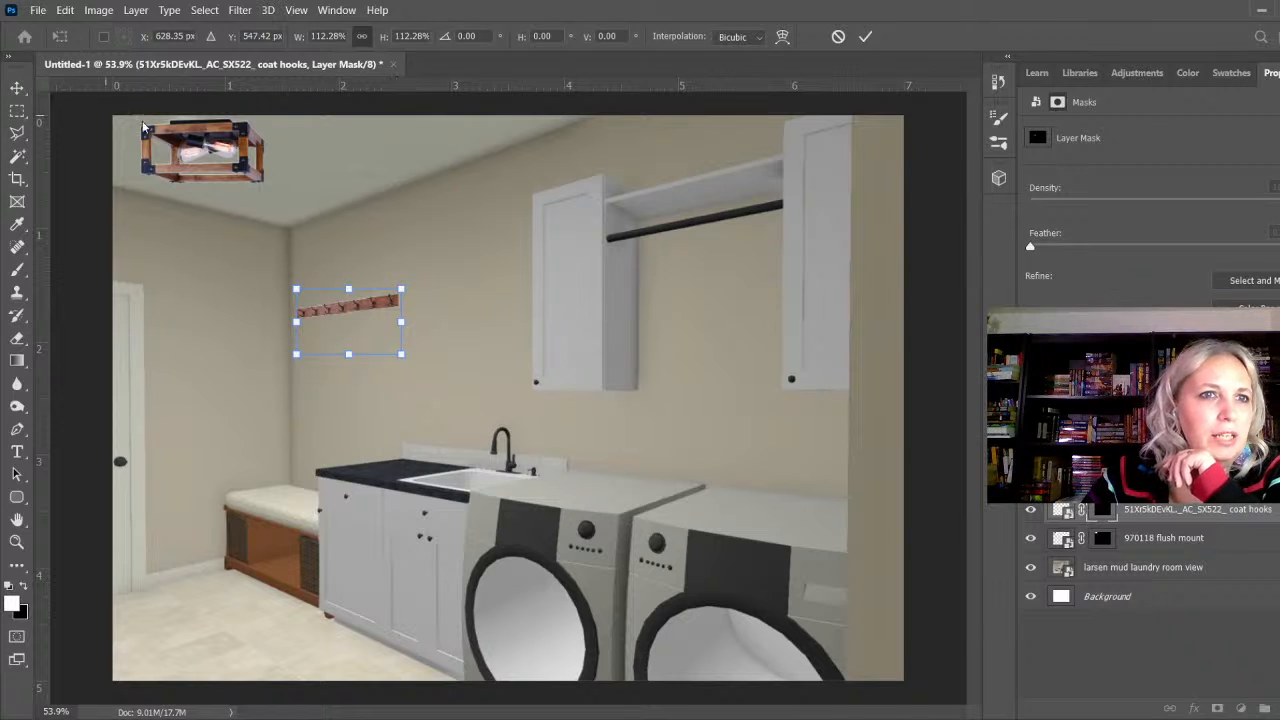
left_click(865, 37)
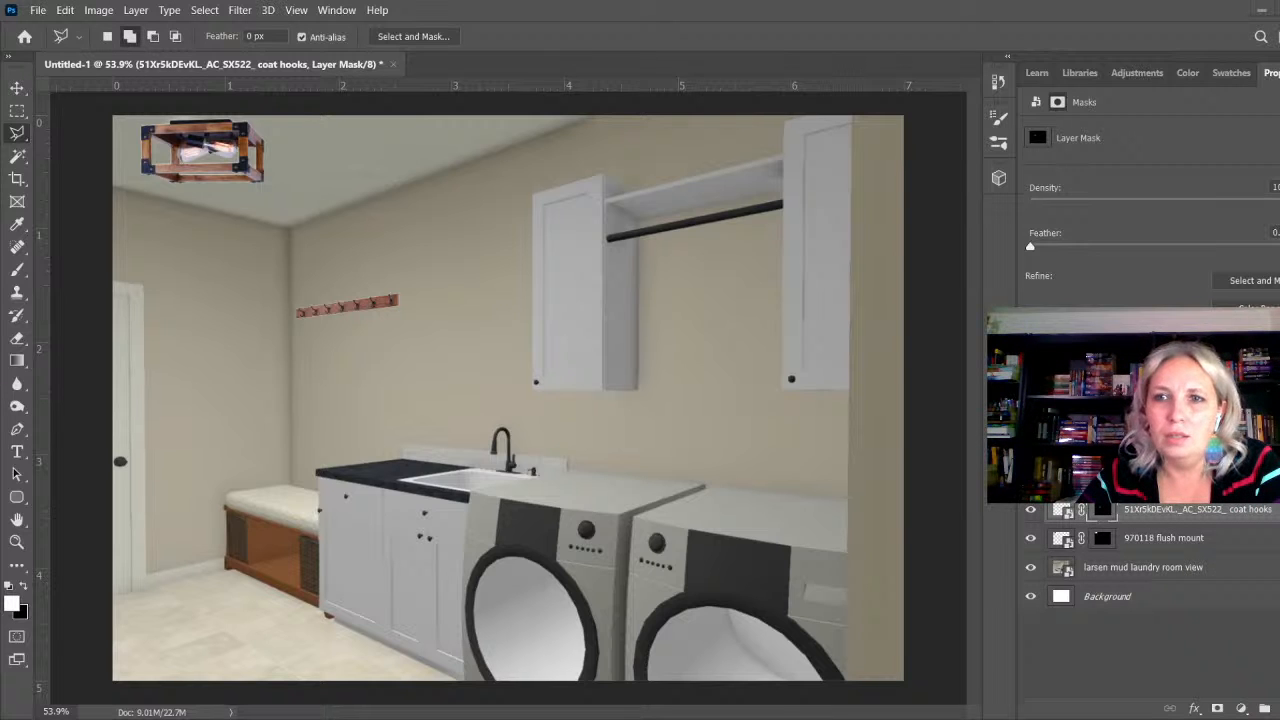
Step: Place the oxford shirts image at 33.57% and outline its four shirts and wooden hangers with the Magnetic Lasso
key("ctrl+t")
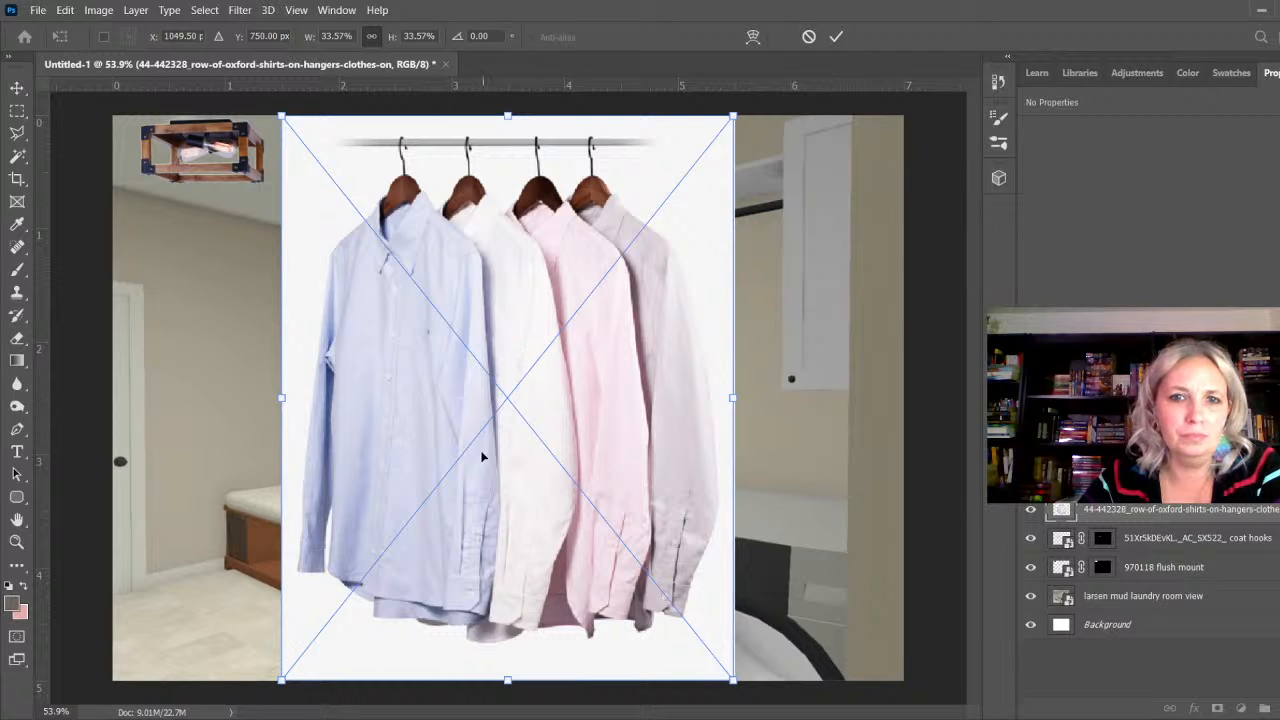
left_click(16, 133)
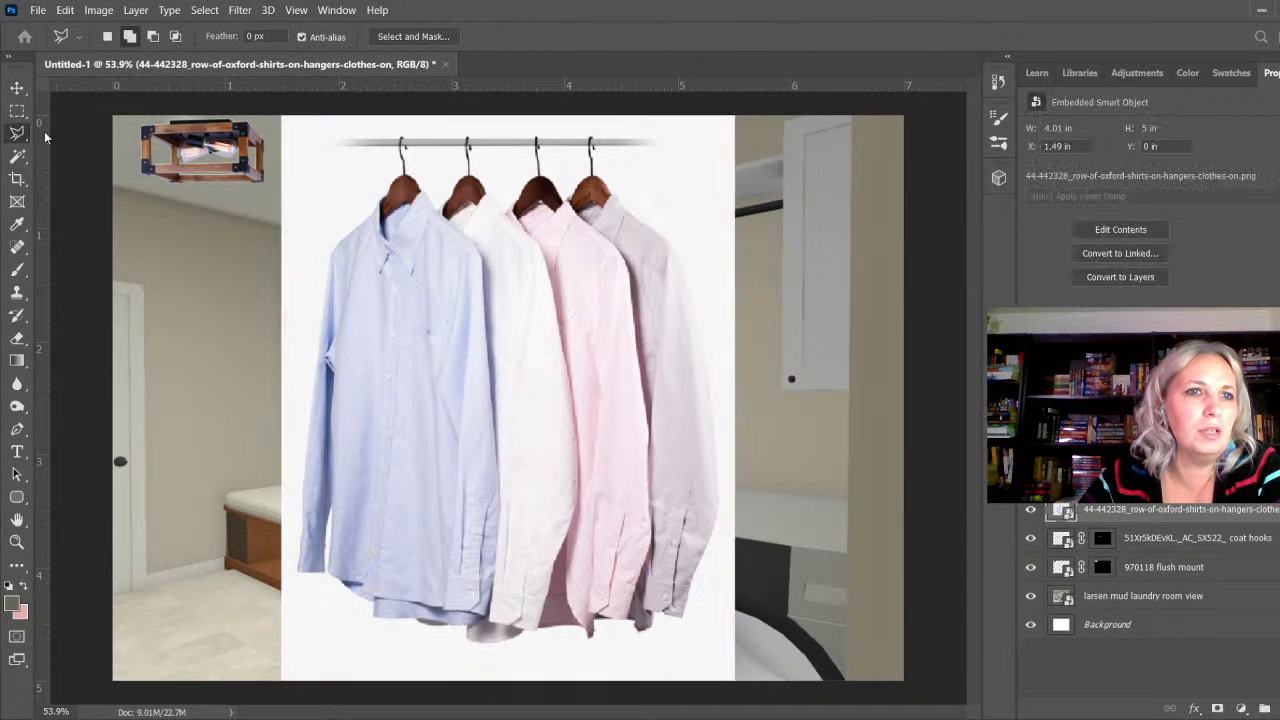
left_click(71, 177)
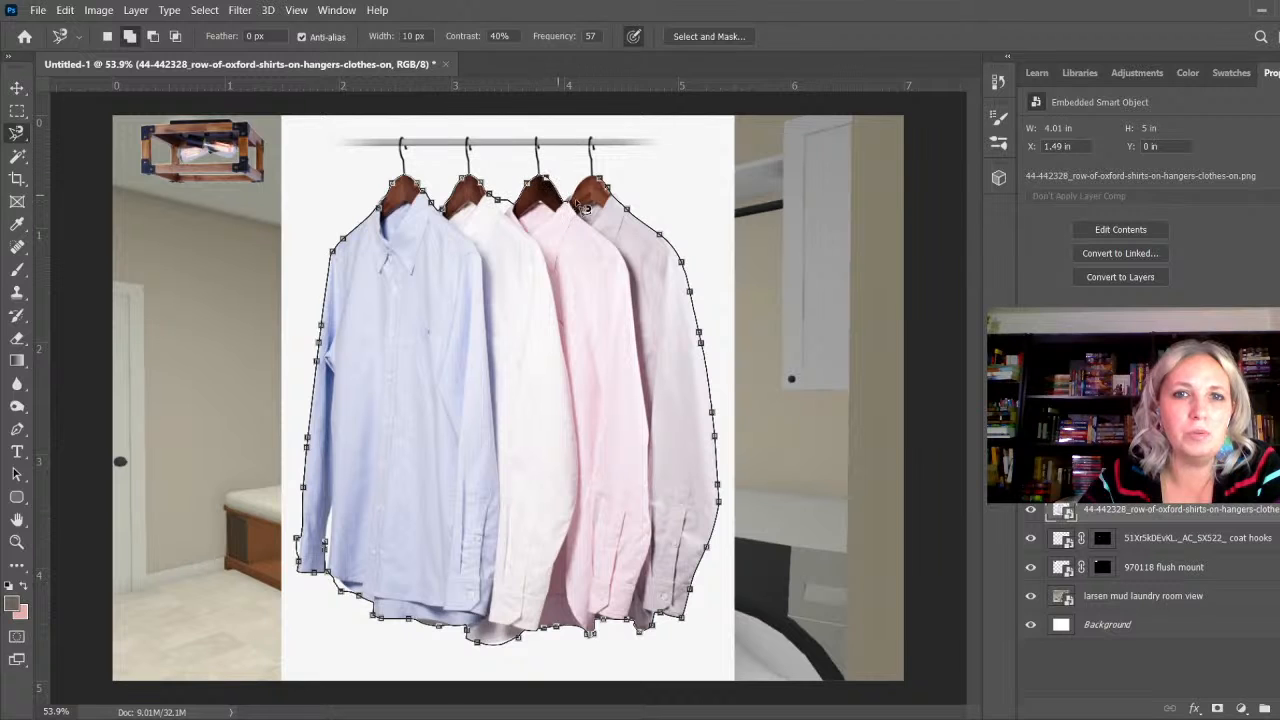
left_click(608, 185)
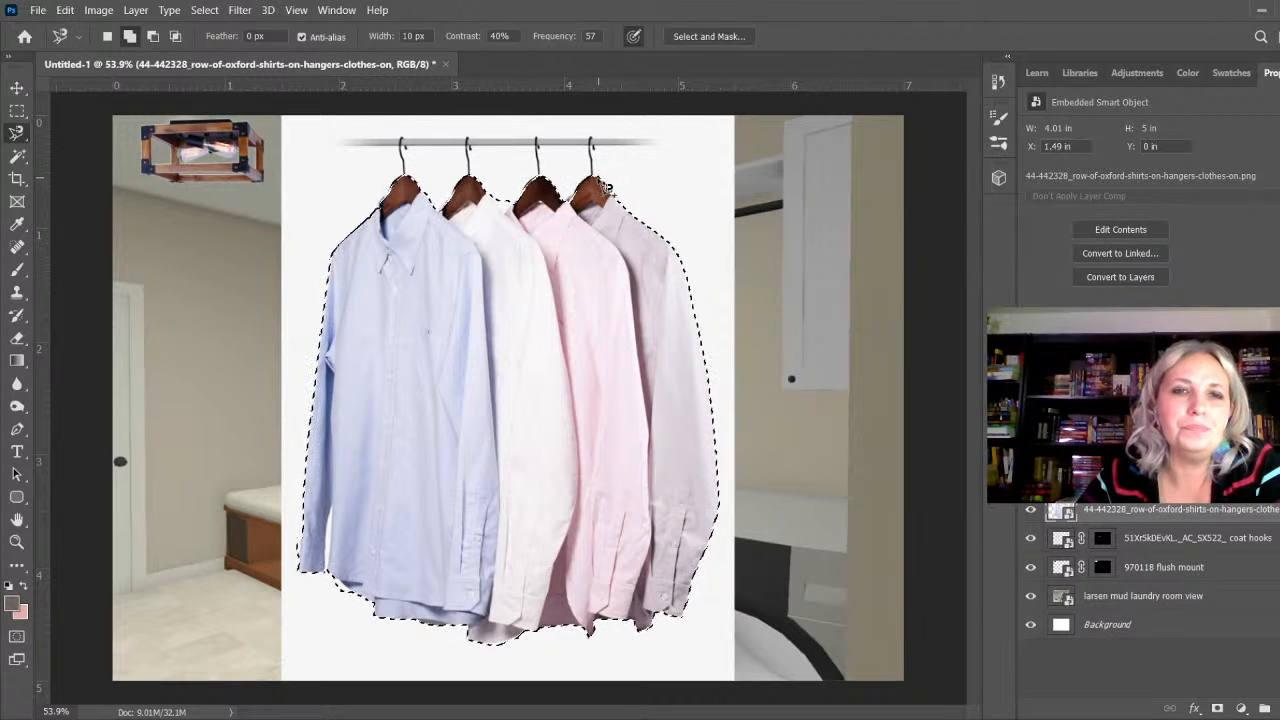
Step: Subtract the background below the blue shirt's hem, between its sleeve and body, and beside its cuff from the selection
scroll(271, 651, "up", 5)
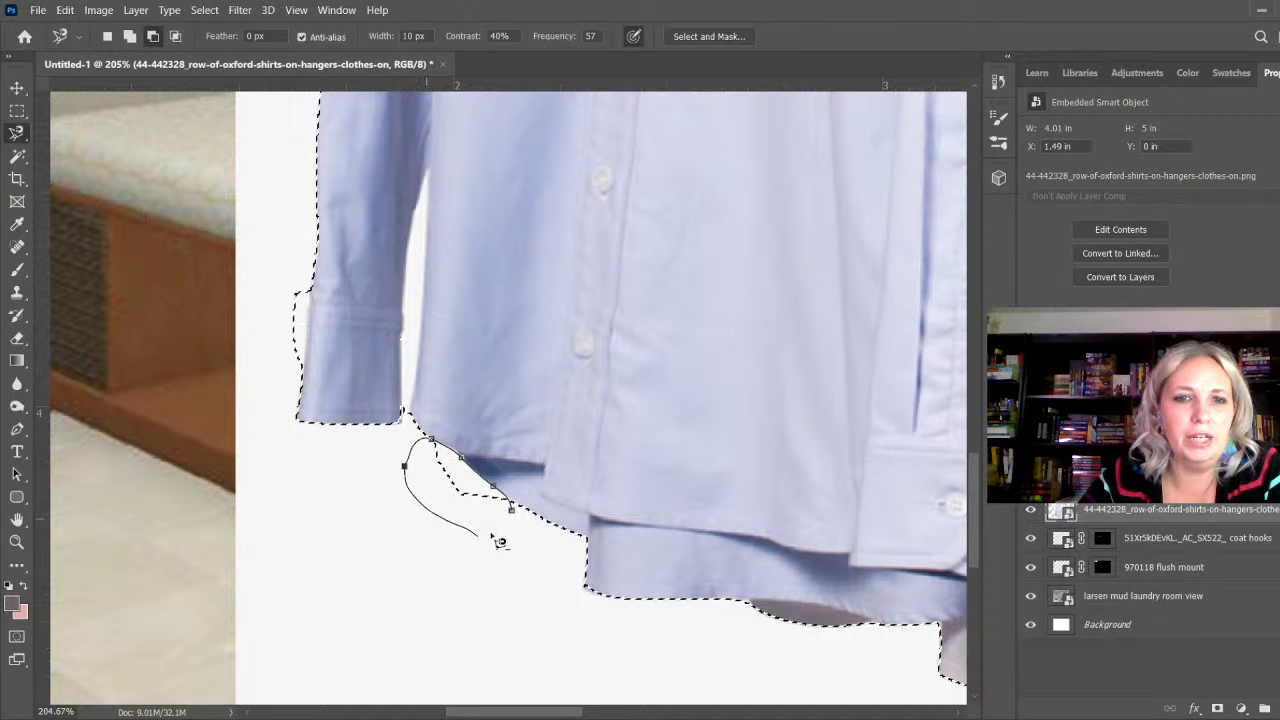
left_click(512, 512)
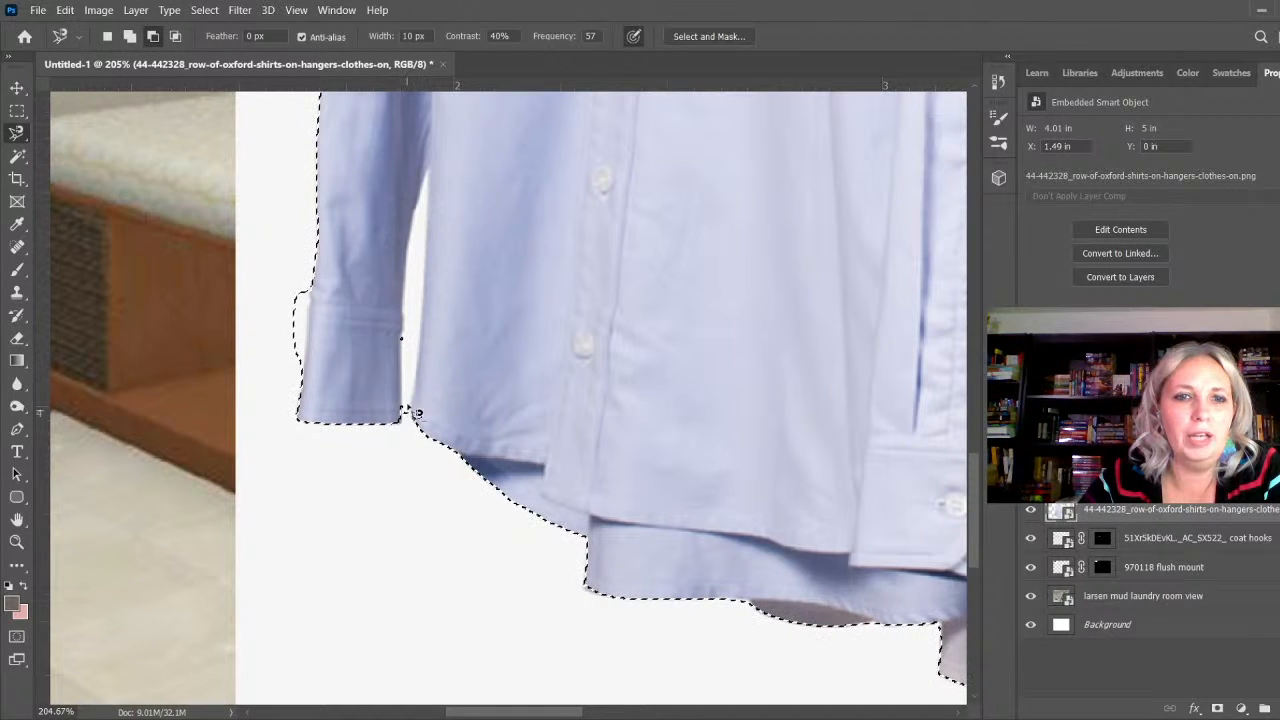
left_click(405, 411)
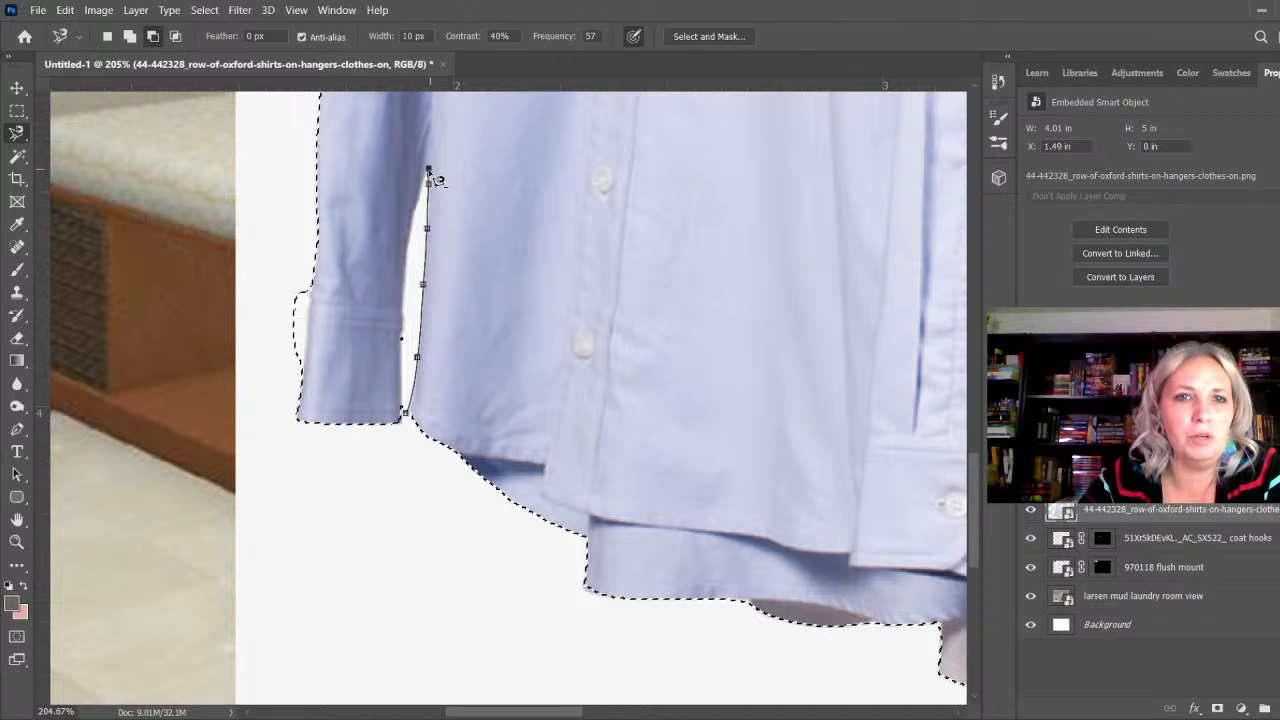
left_click(405, 425)
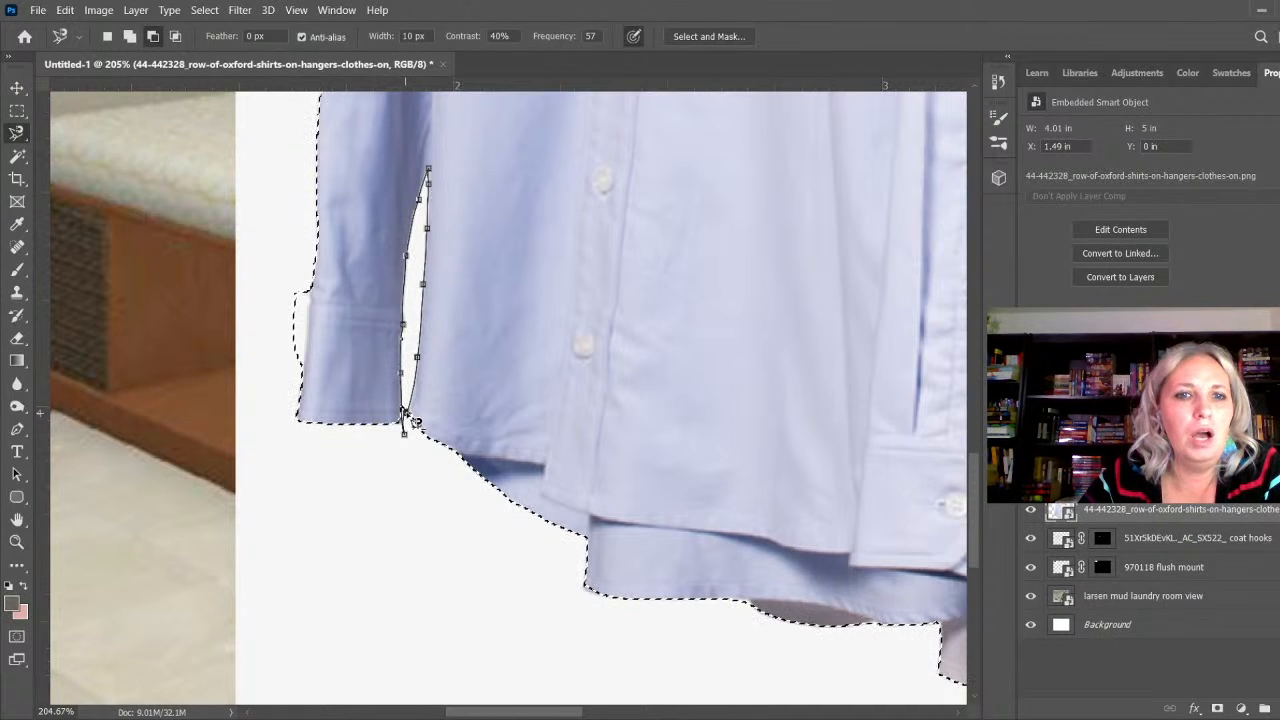
left_click(308, 286)
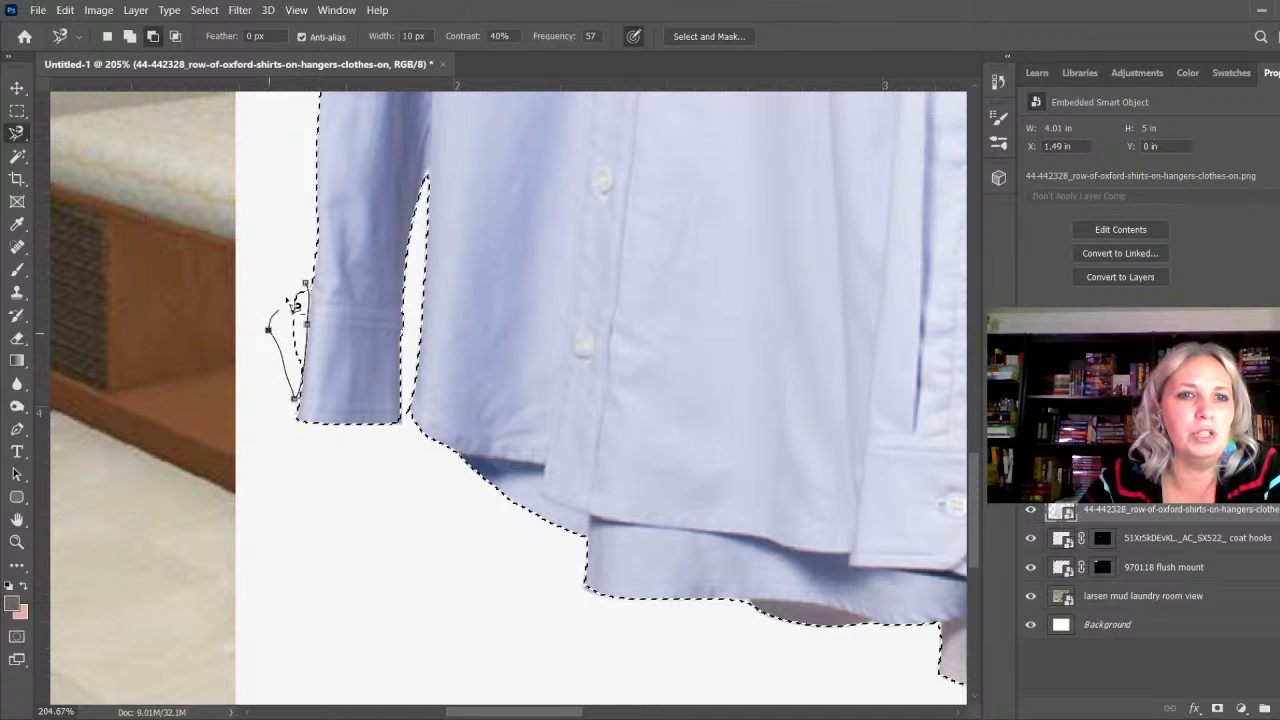
left_click(317, 291)
Step: Subtract the thin strip of background below the white shirt's rear hem from the selection
scroll(343, 514, "down", 5)
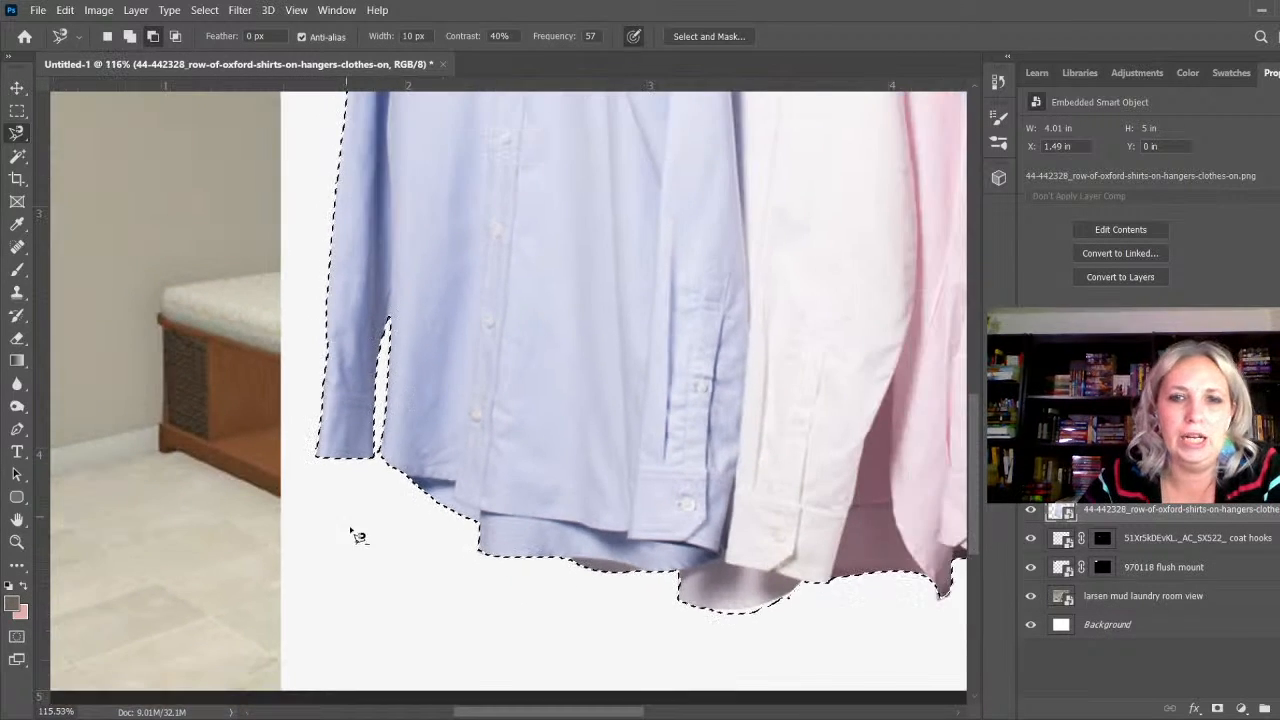
scroll(696, 620, "up", 4)
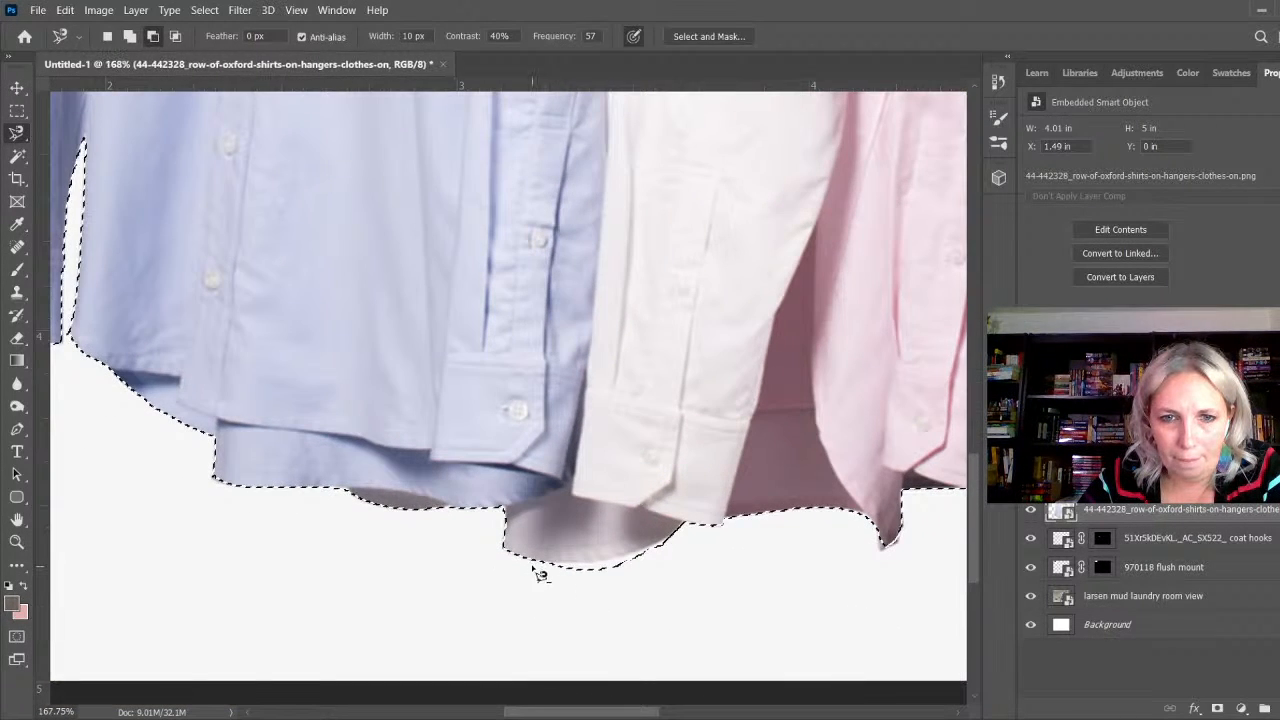
left_click(535, 563)
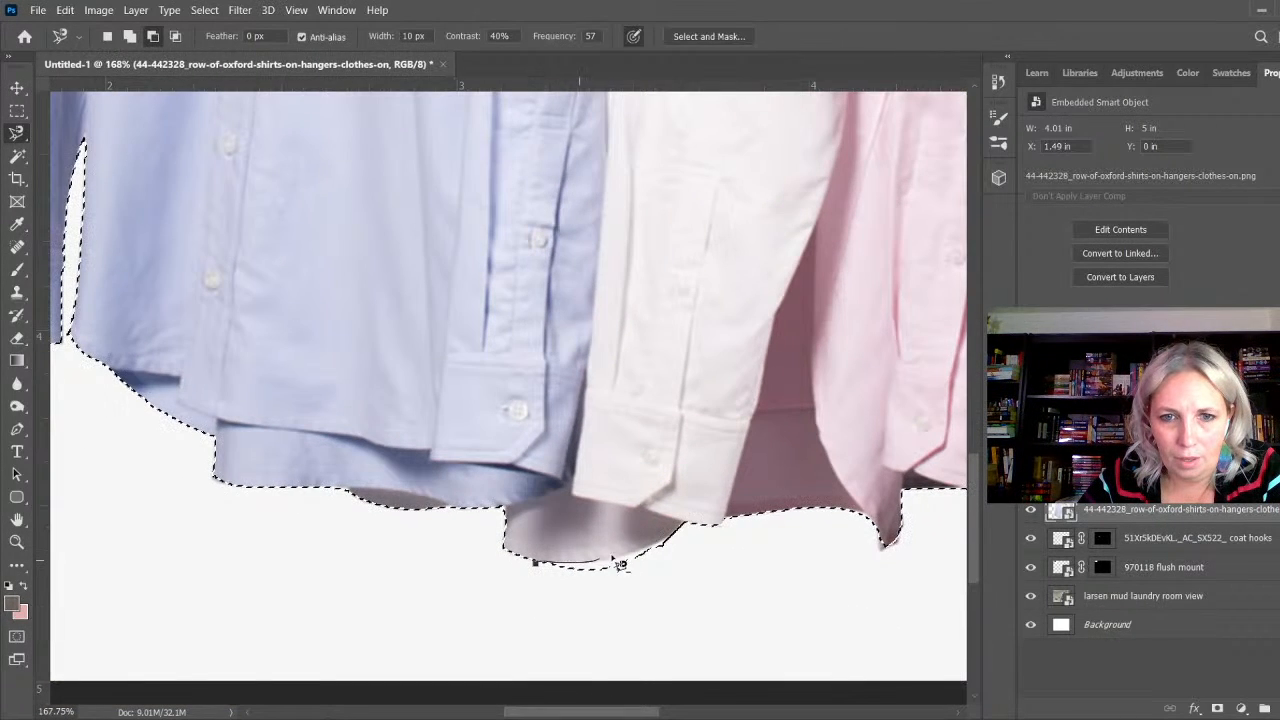
left_click(540, 563)
Step: Subtract the background wedge between the white shirt's collar and the pink shirt's hanger from the selection
scroll(503, 613, "down", 5)
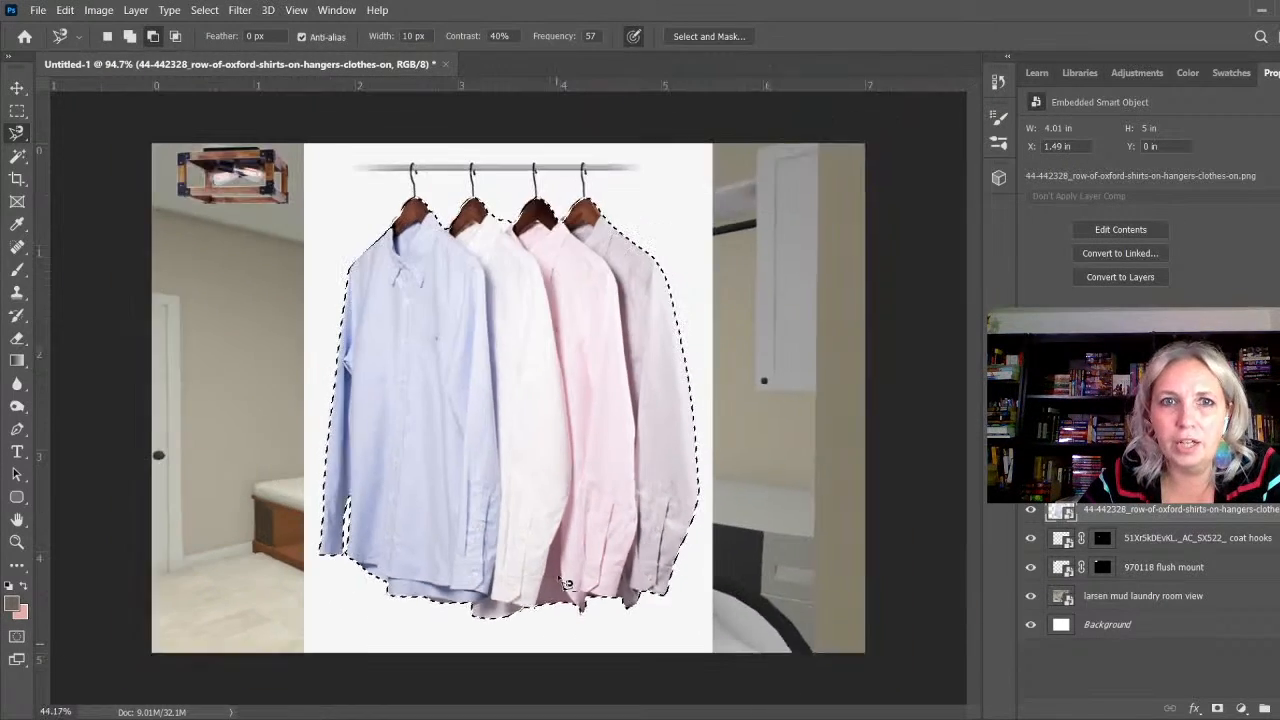
scroll(425, 192, "up", 3)
scroll(370, 170, "up", 2)
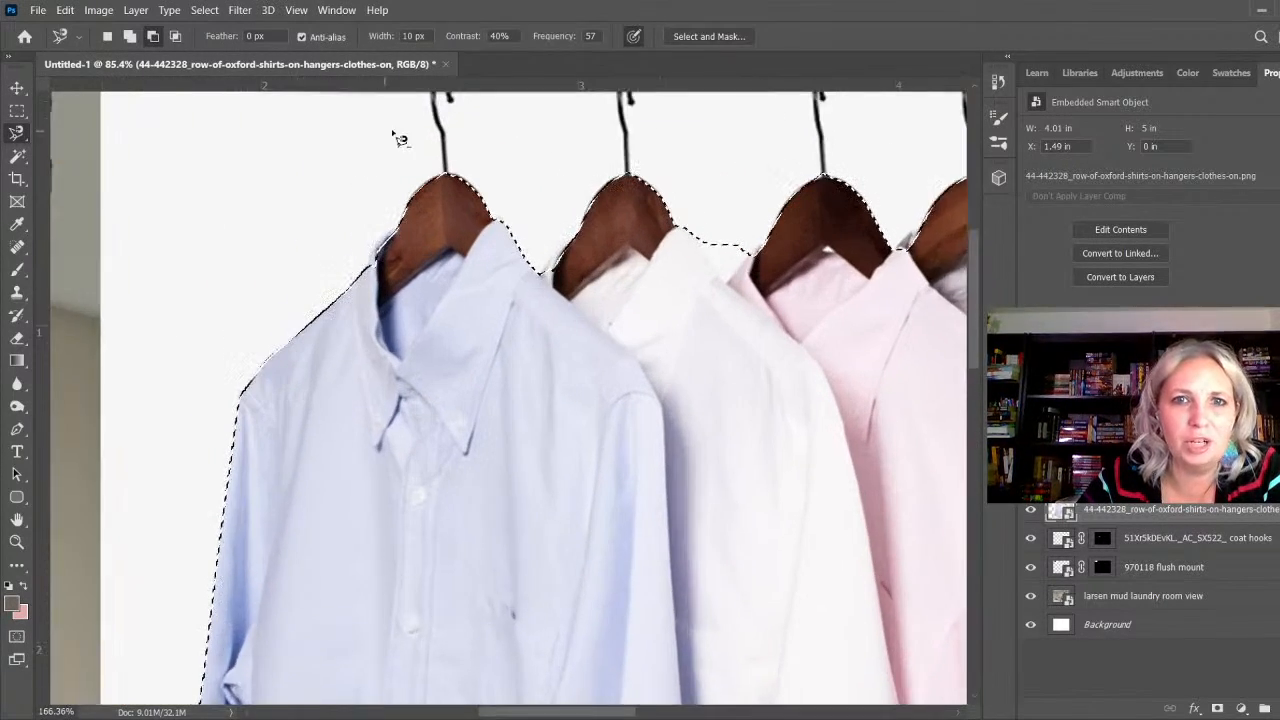
scroll(449, 491, "down", 2)
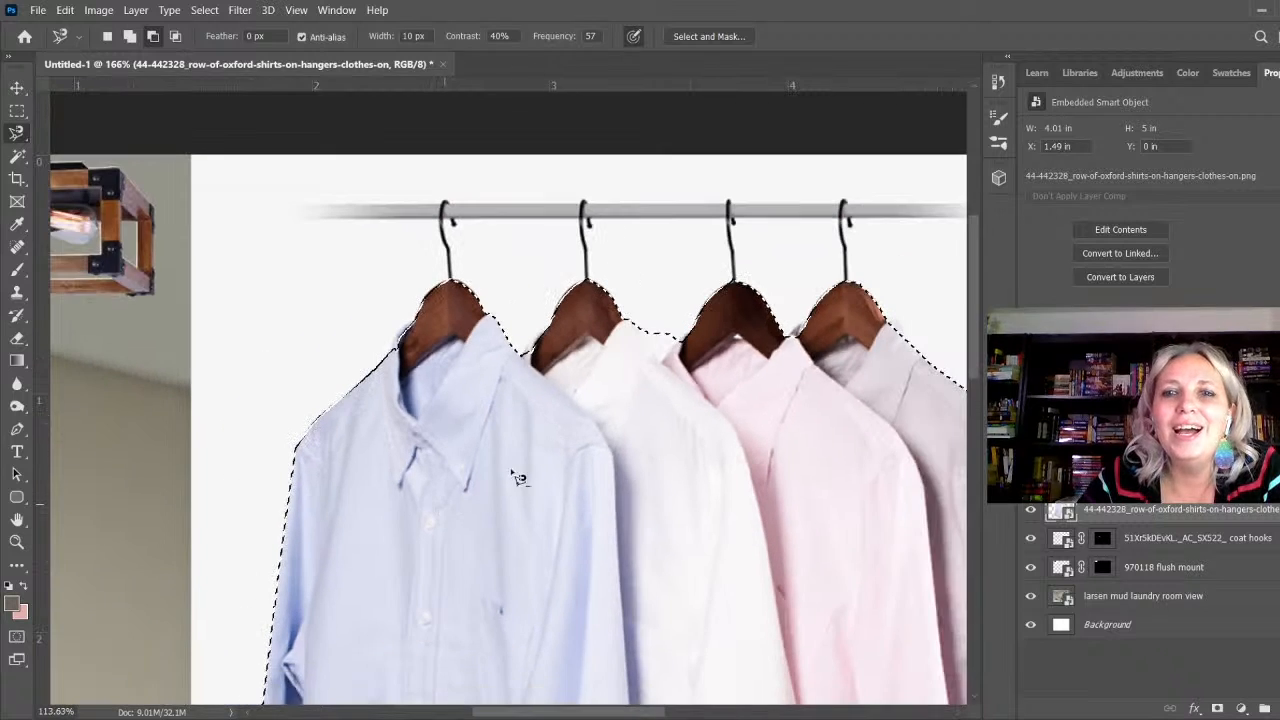
scroll(815, 333, "up", 1)
left_click(600, 325)
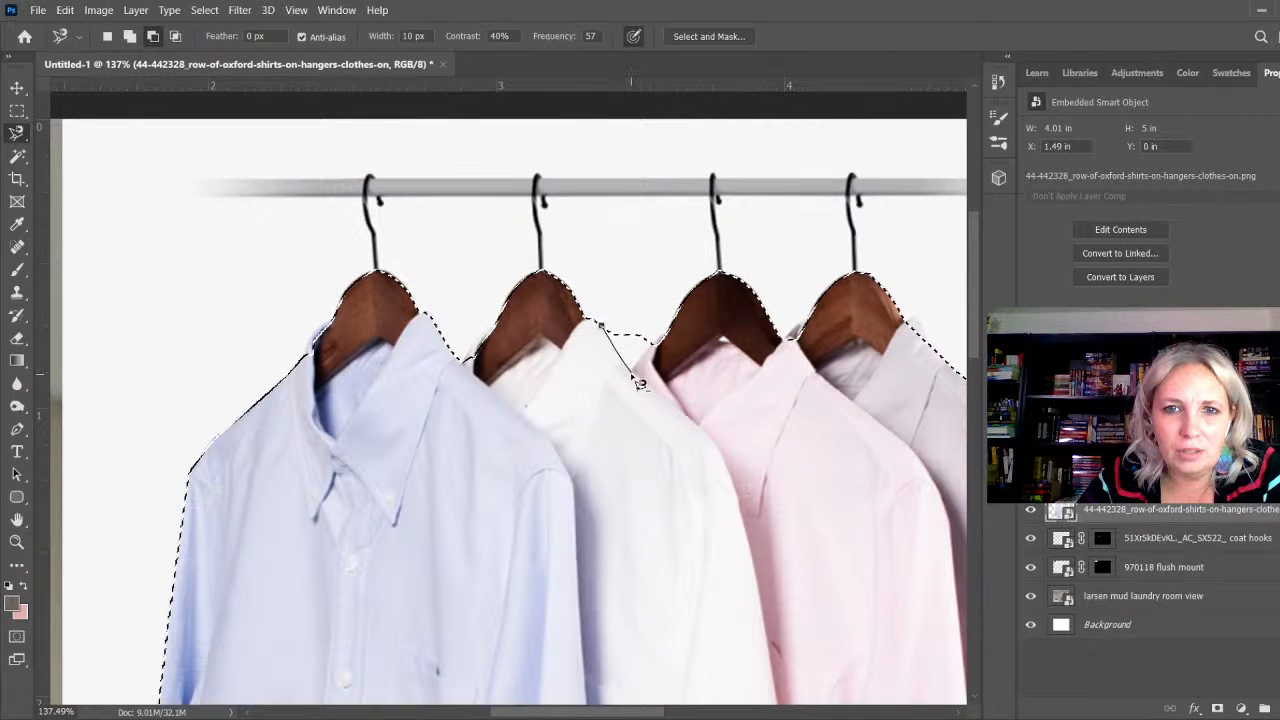
left_click(601, 325)
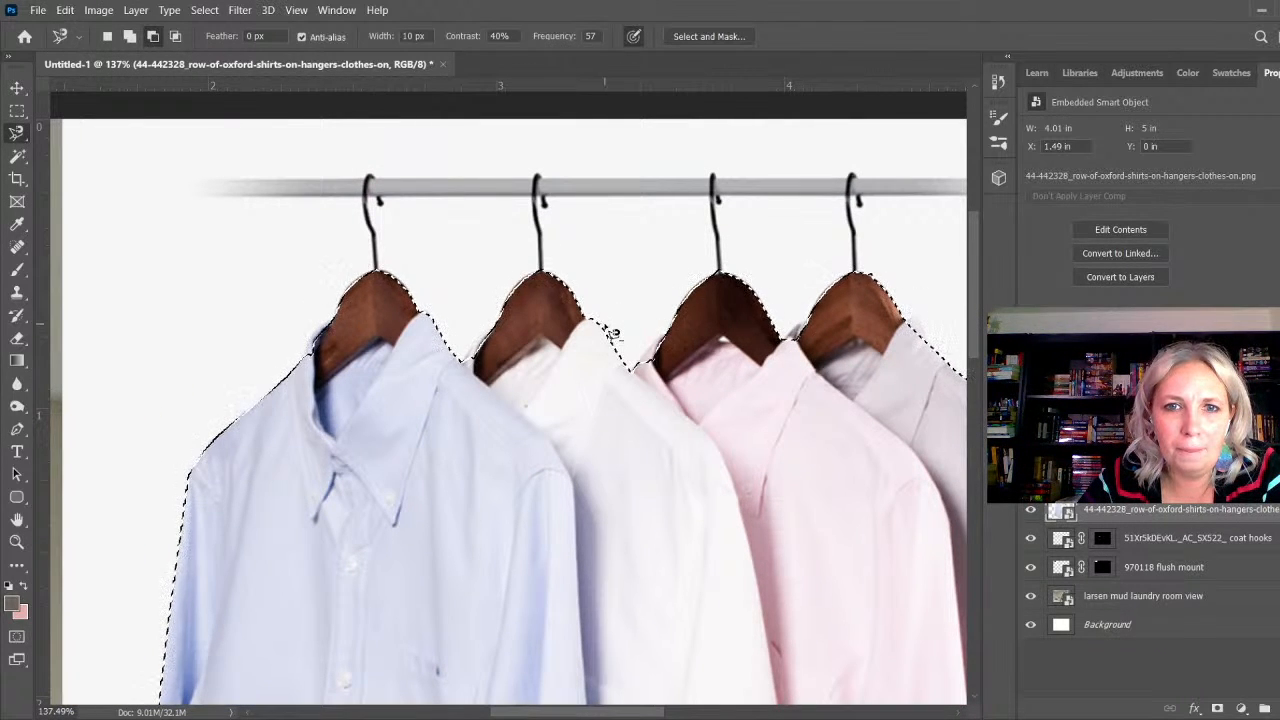
Step: Add the missed rear collar edges of the white and pink shirts, beside their wooden hangers, to the selection
scroll(429, 286, "up", 2)
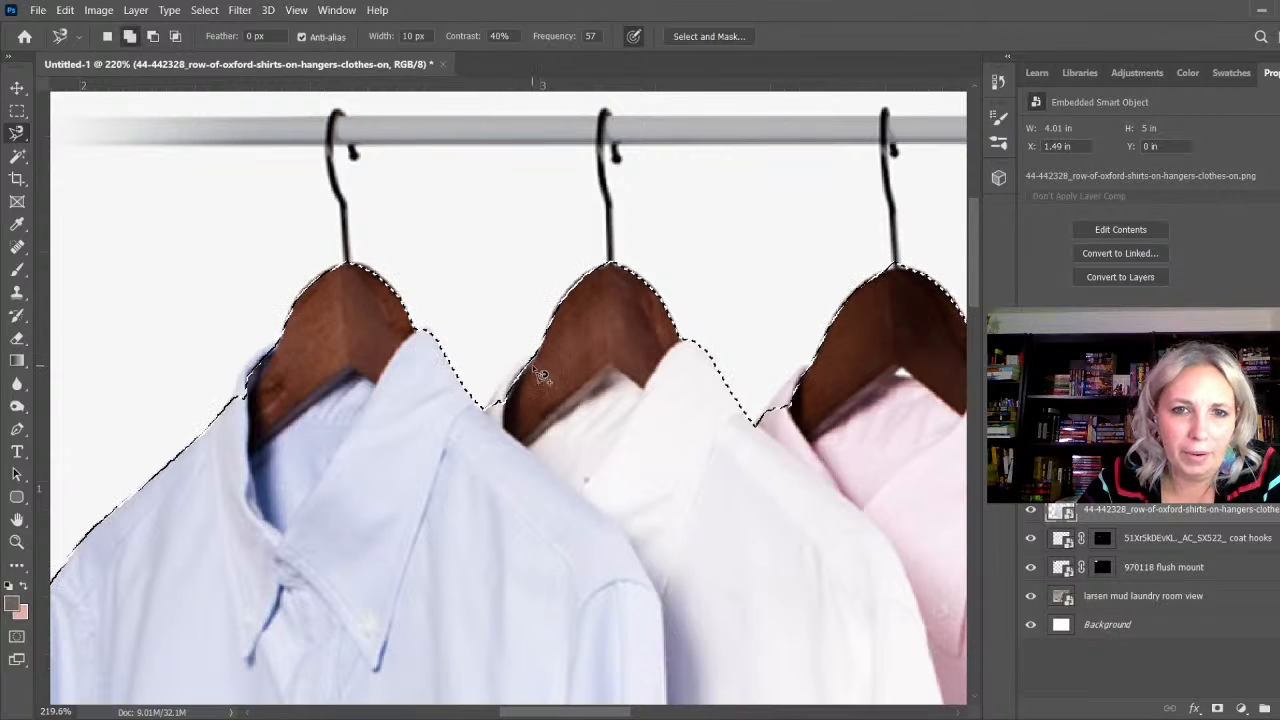
left_click(532, 358)
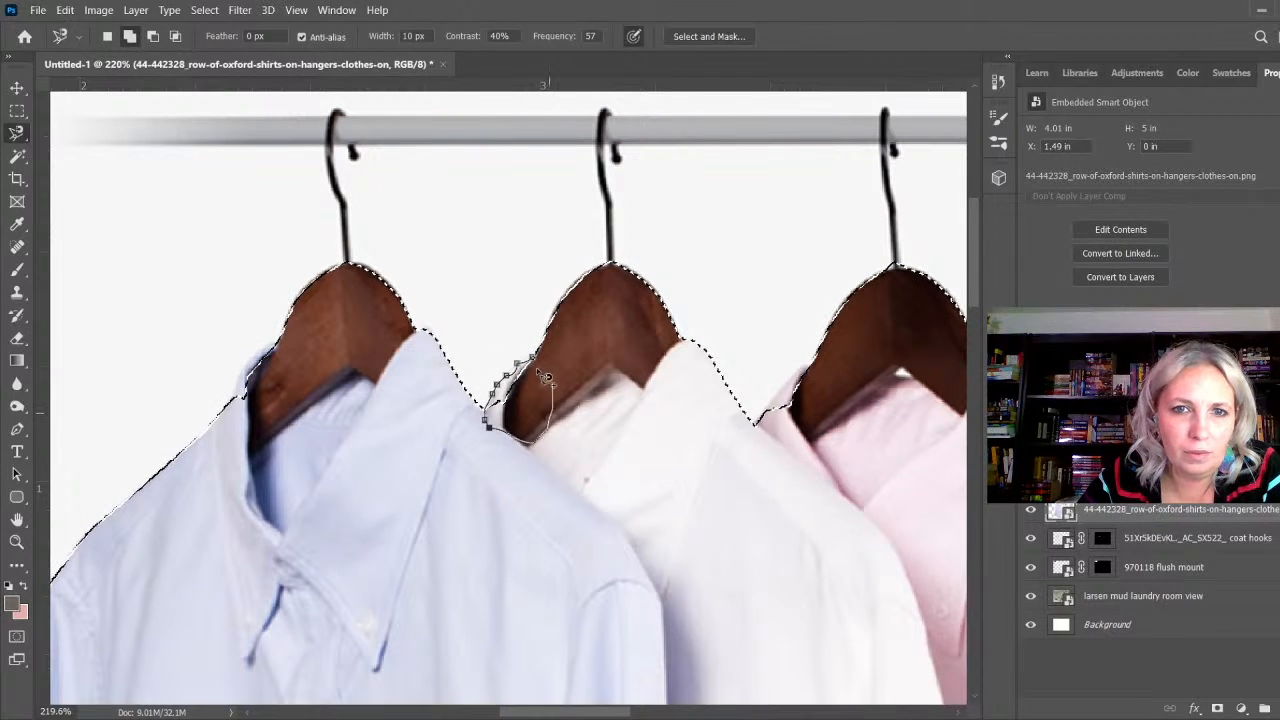
left_click(540, 363)
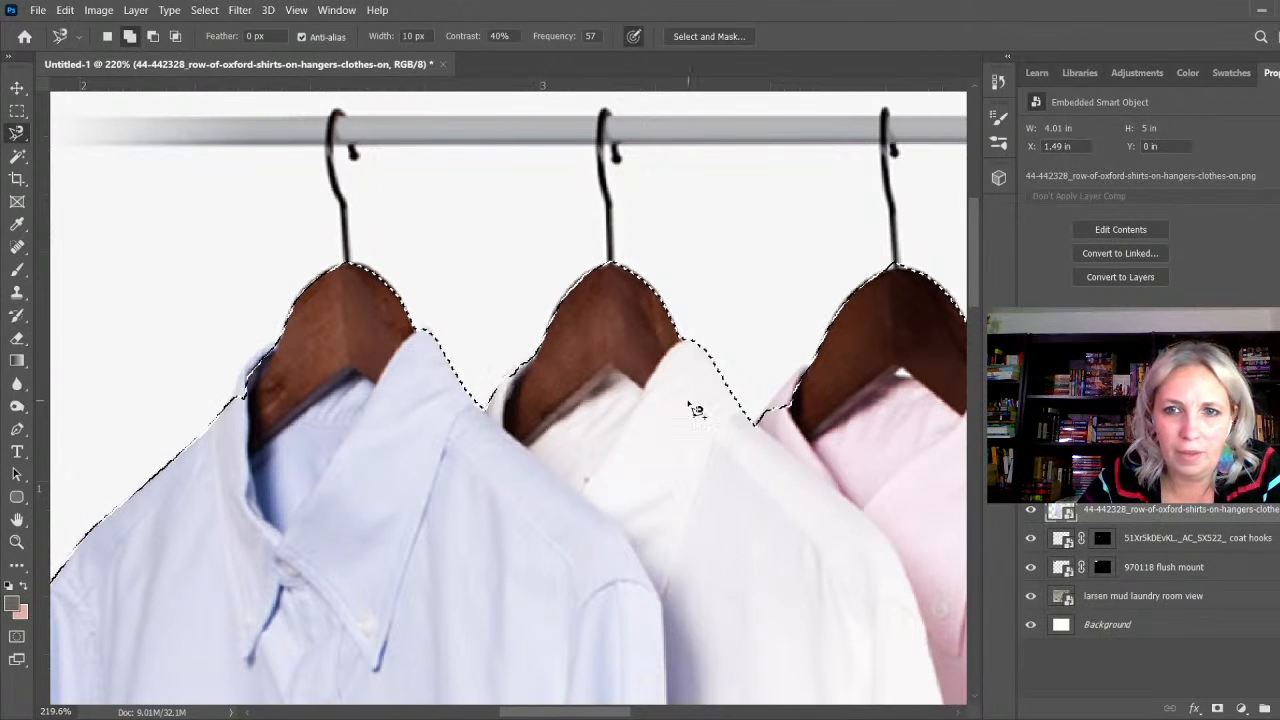
left_click(806, 368)
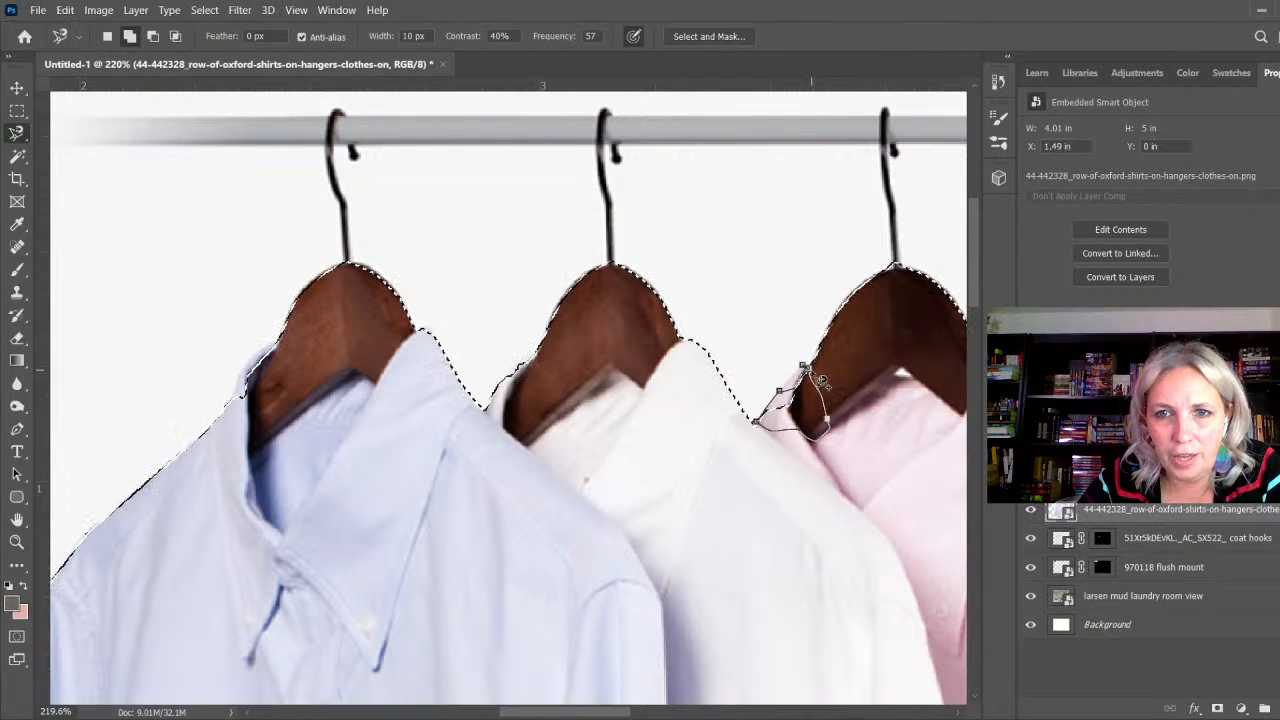
left_click(807, 370)
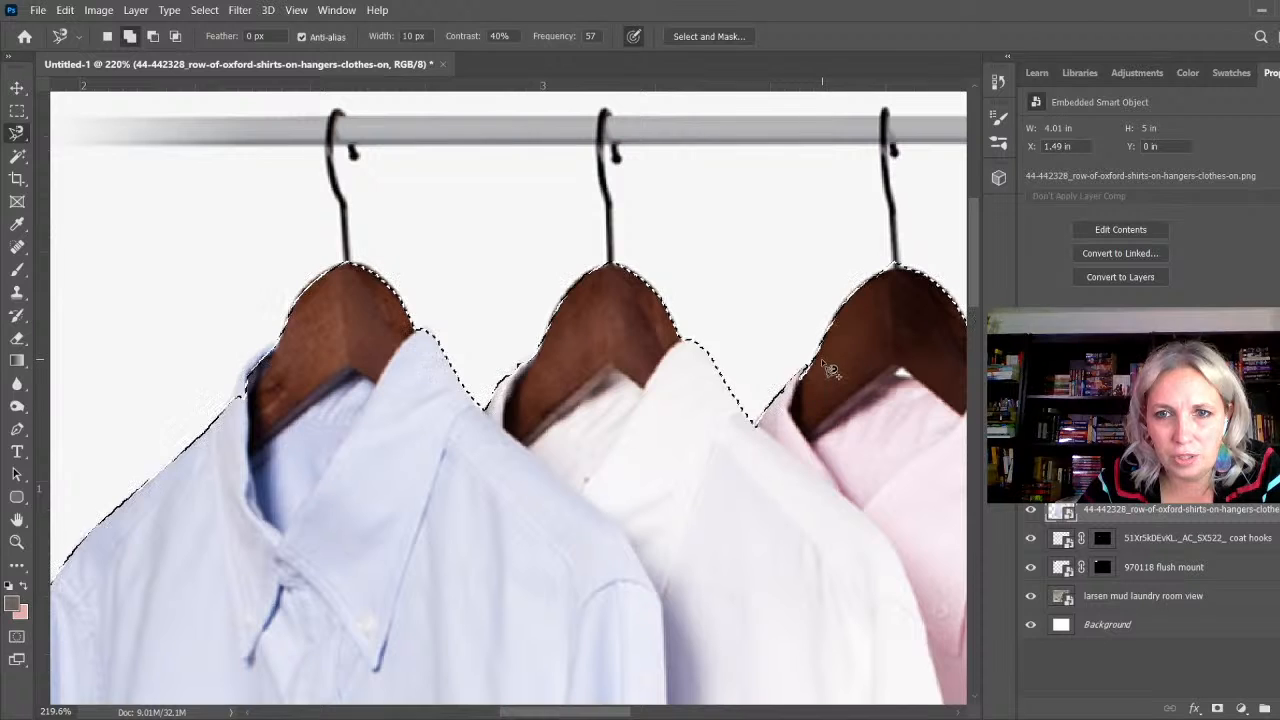
left_click(814, 358)
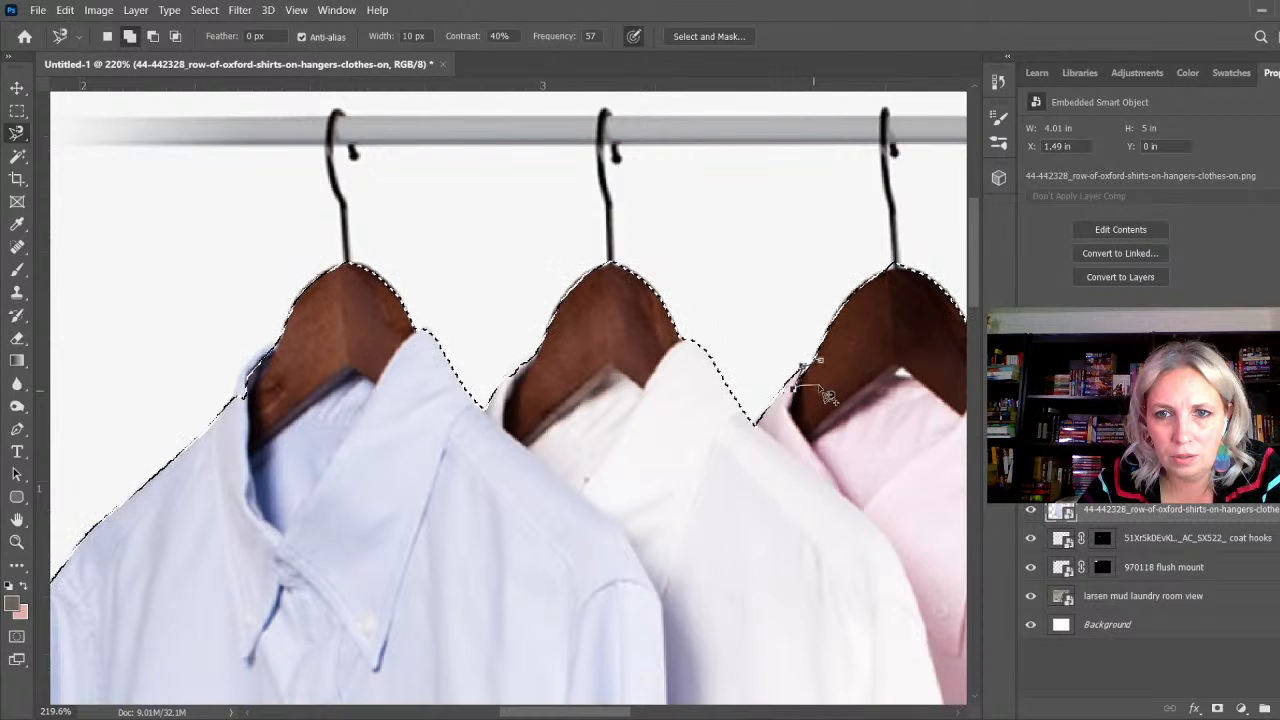
left_click(817, 361)
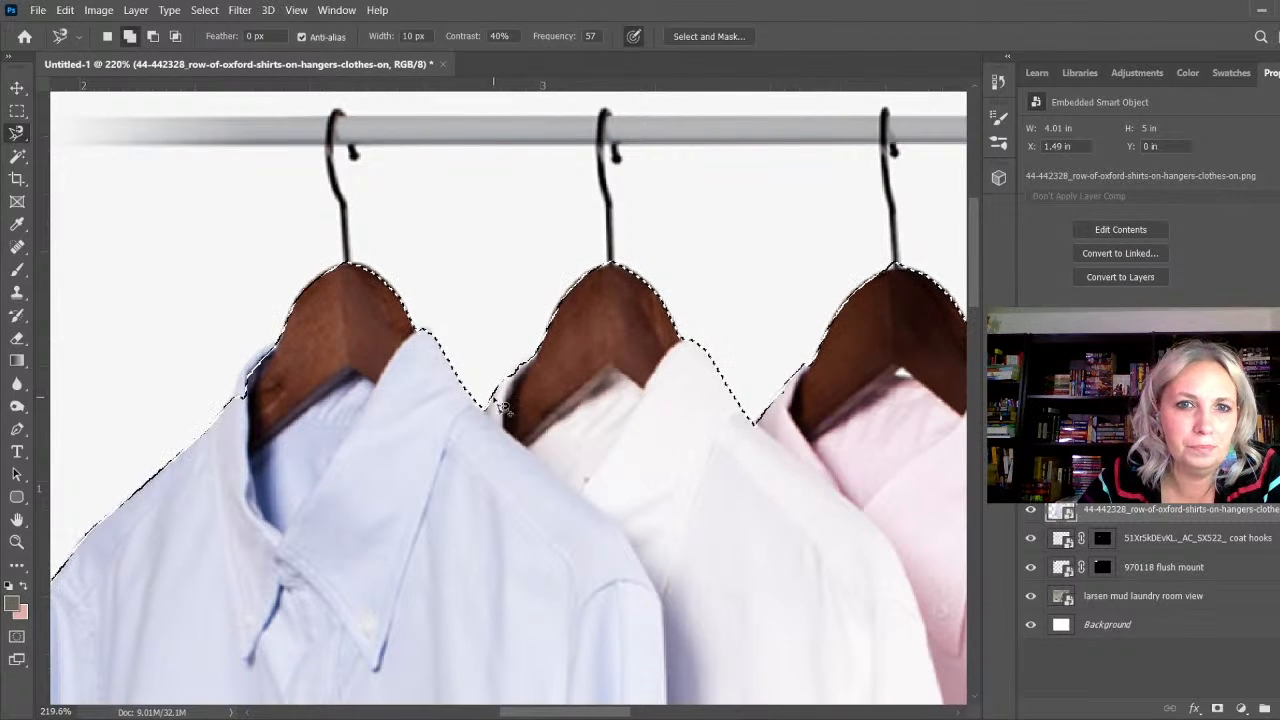
Step: Add the grey shirt's rear collar edge and the upper fold of its front collar to the selection
scroll(300, 422, "down", 2)
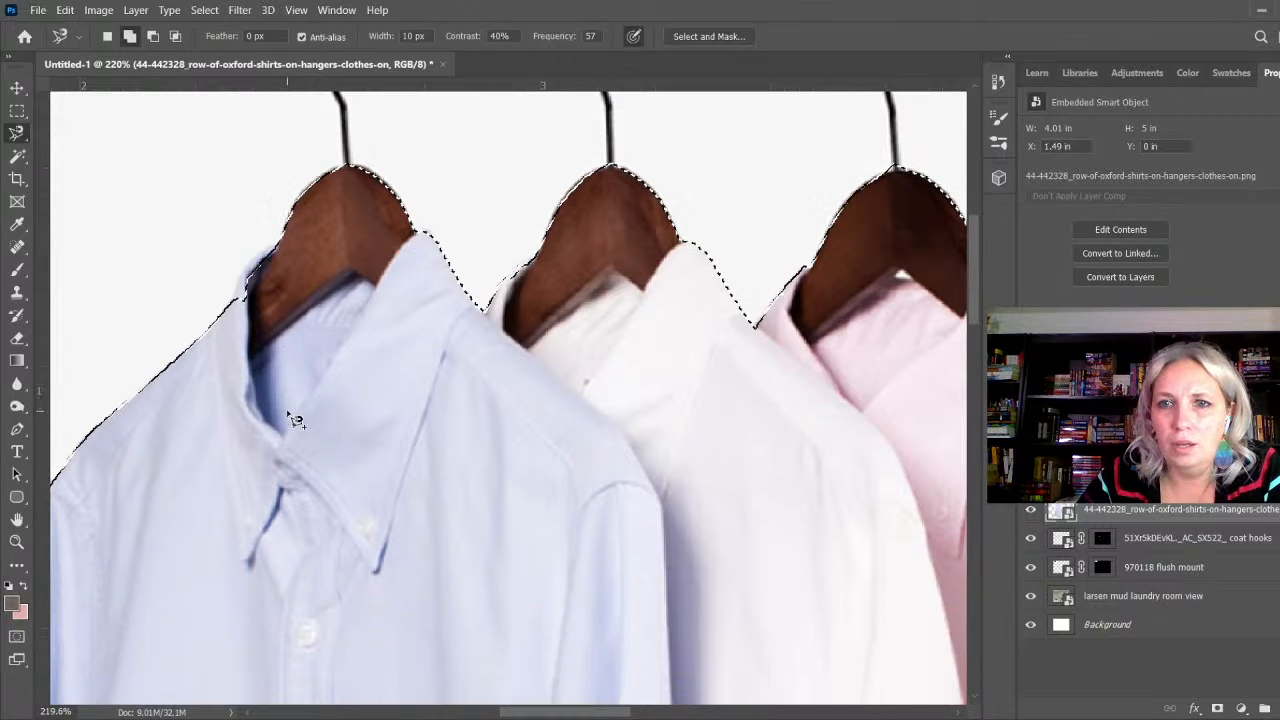
scroll(300, 422, "down", 4)
scroll(815, 281, "up", 4)
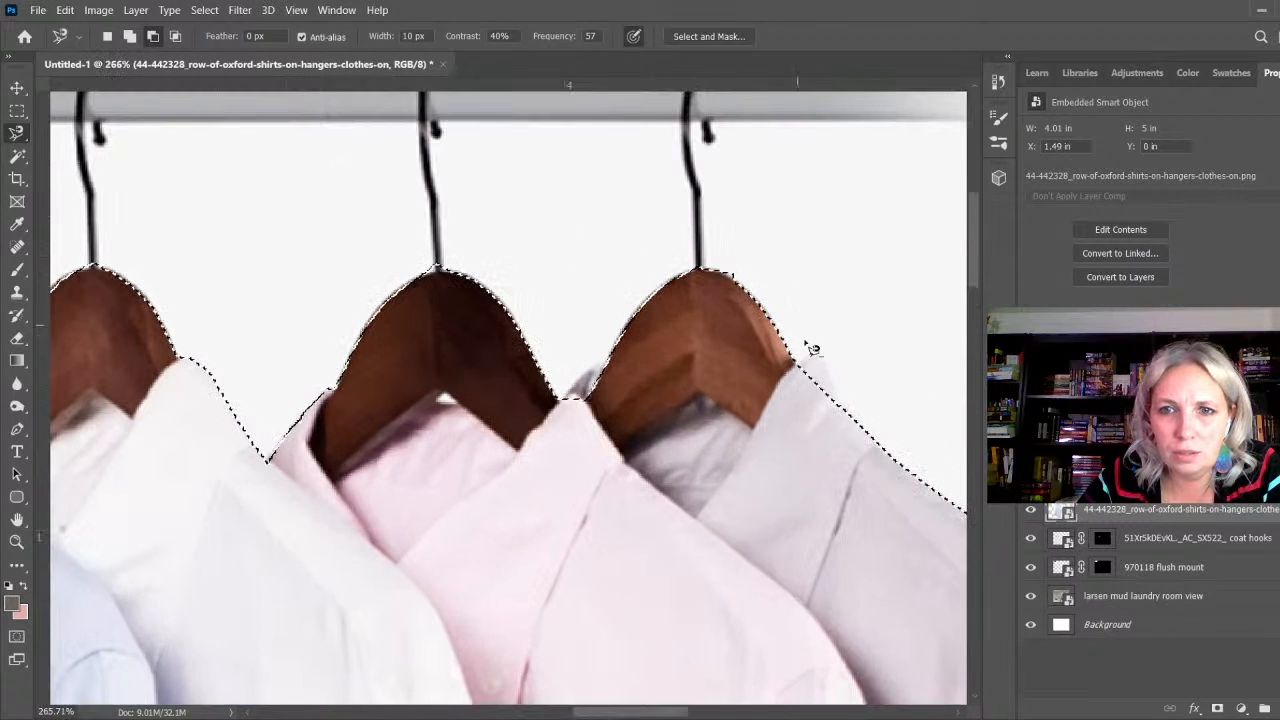
left_click(609, 358)
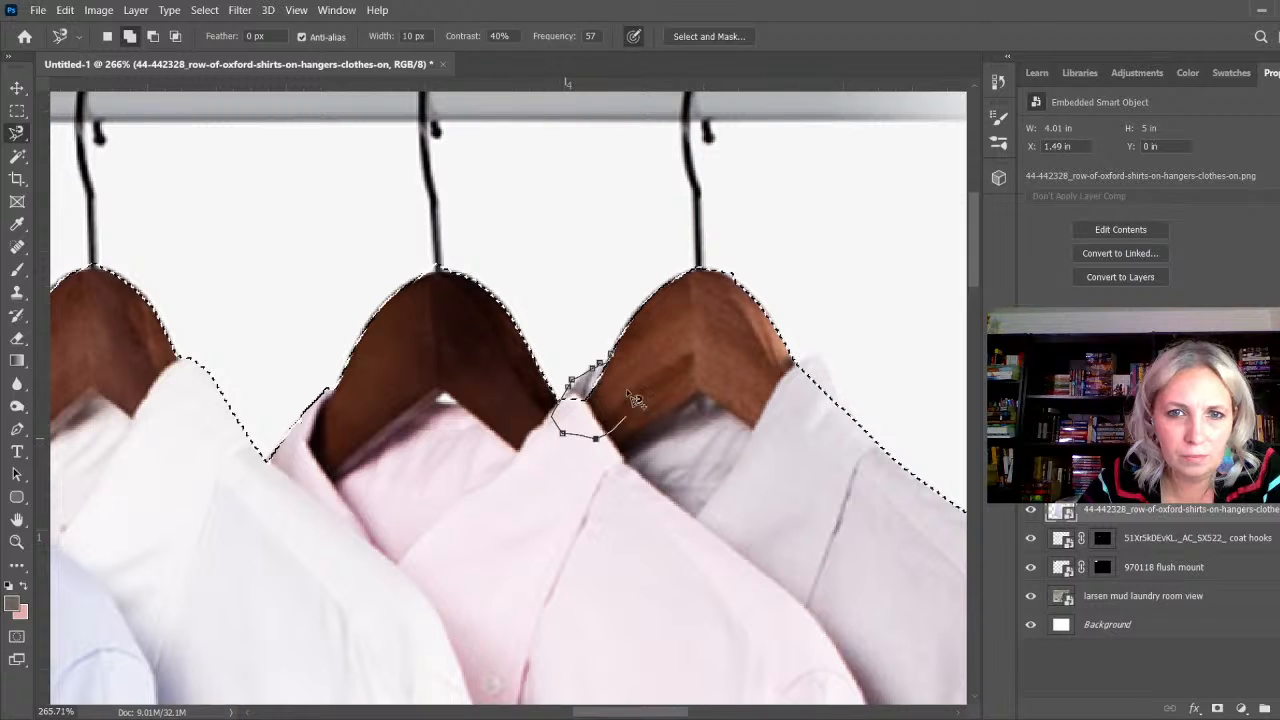
left_click(610, 358)
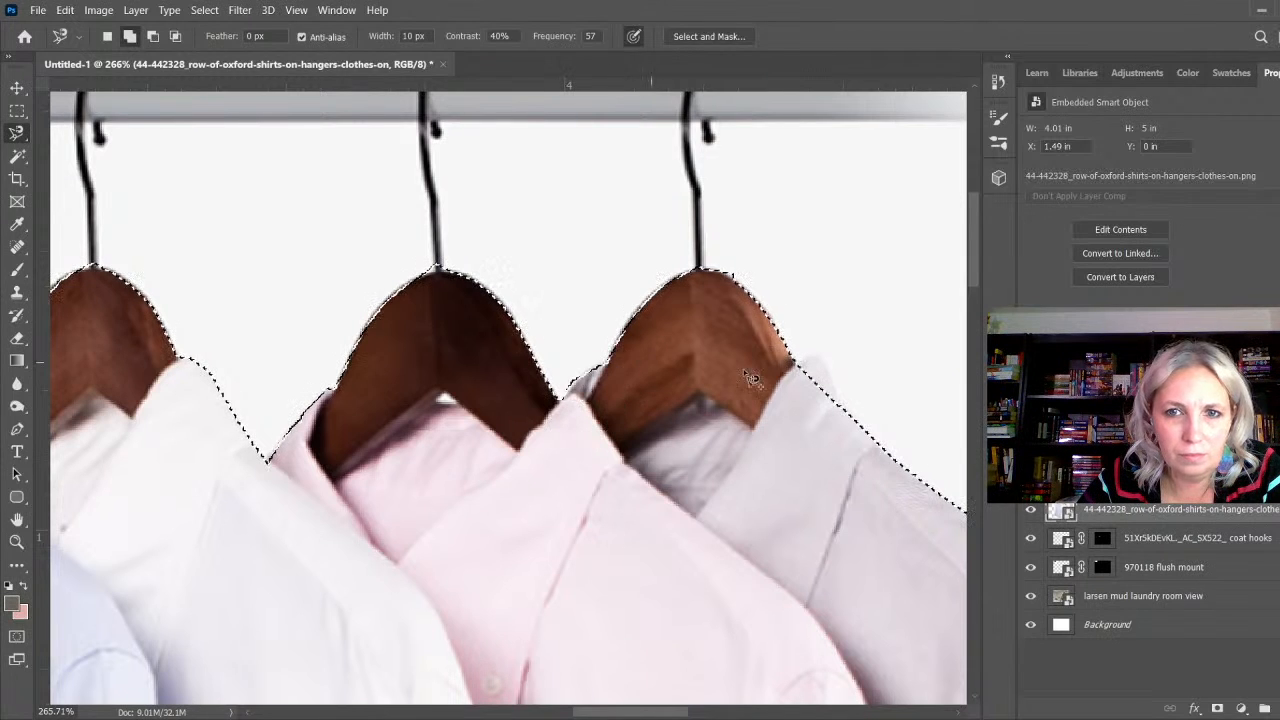
left_click(795, 360)
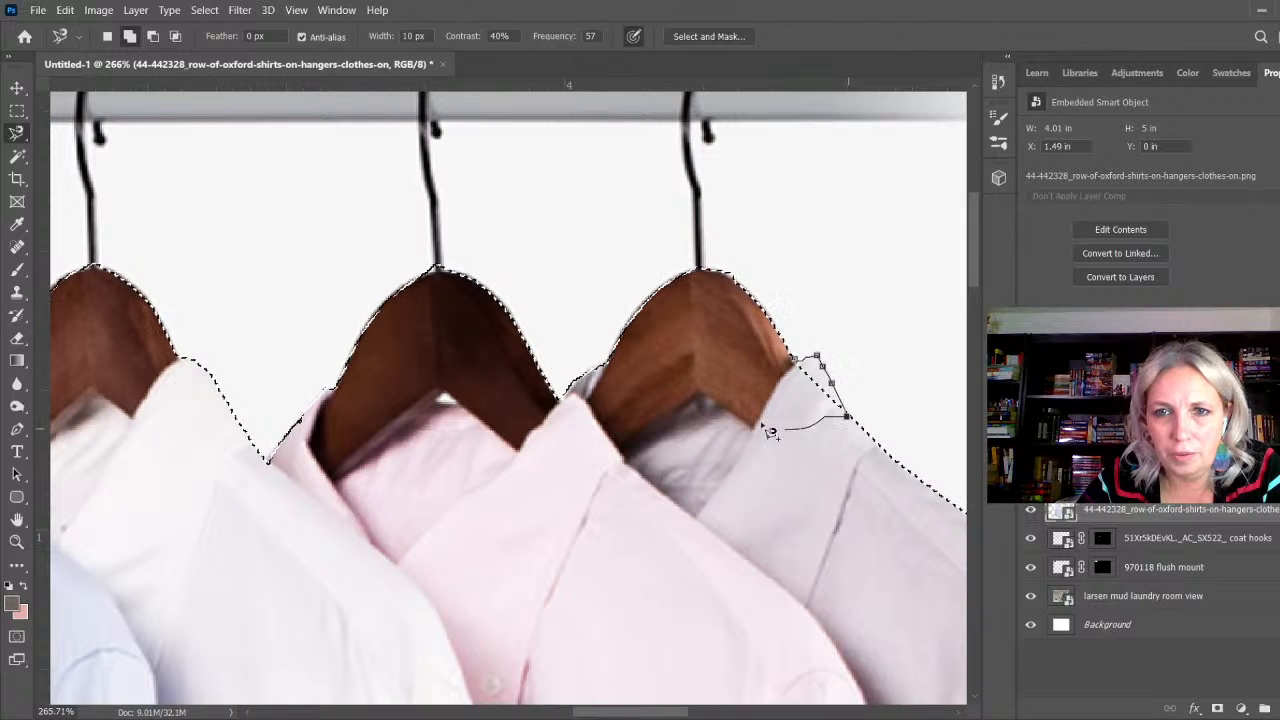
left_click(797, 361)
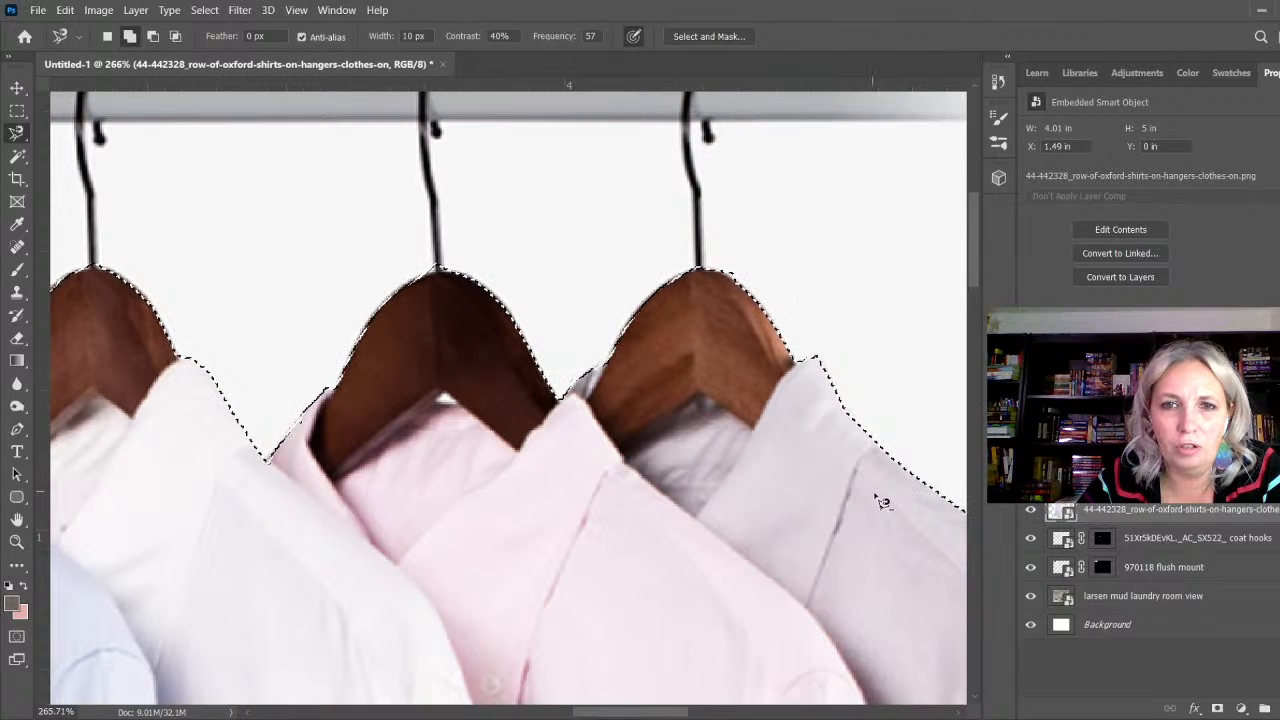
Step: Add the black metal hooks of the grey and pink shirts' hangers to the selection
scroll(857, 323, "down", 3)
scroll(814, 237, "up", 3)
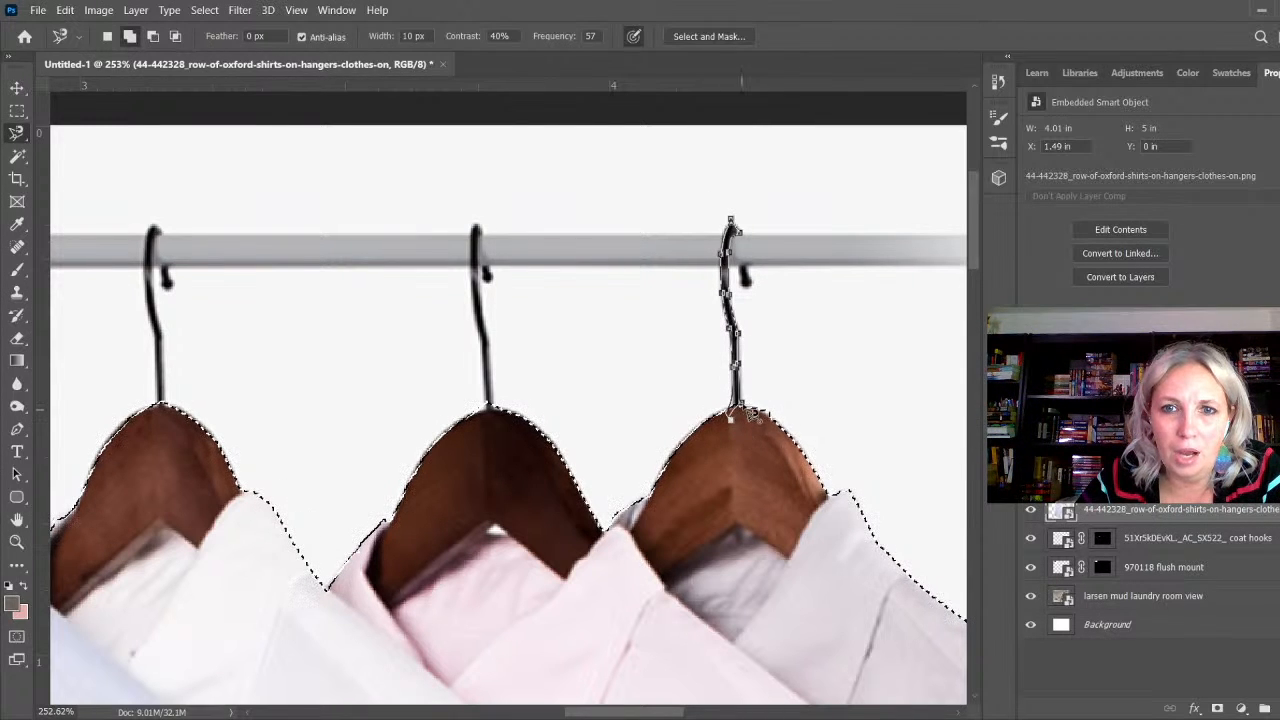
left_click(752, 415)
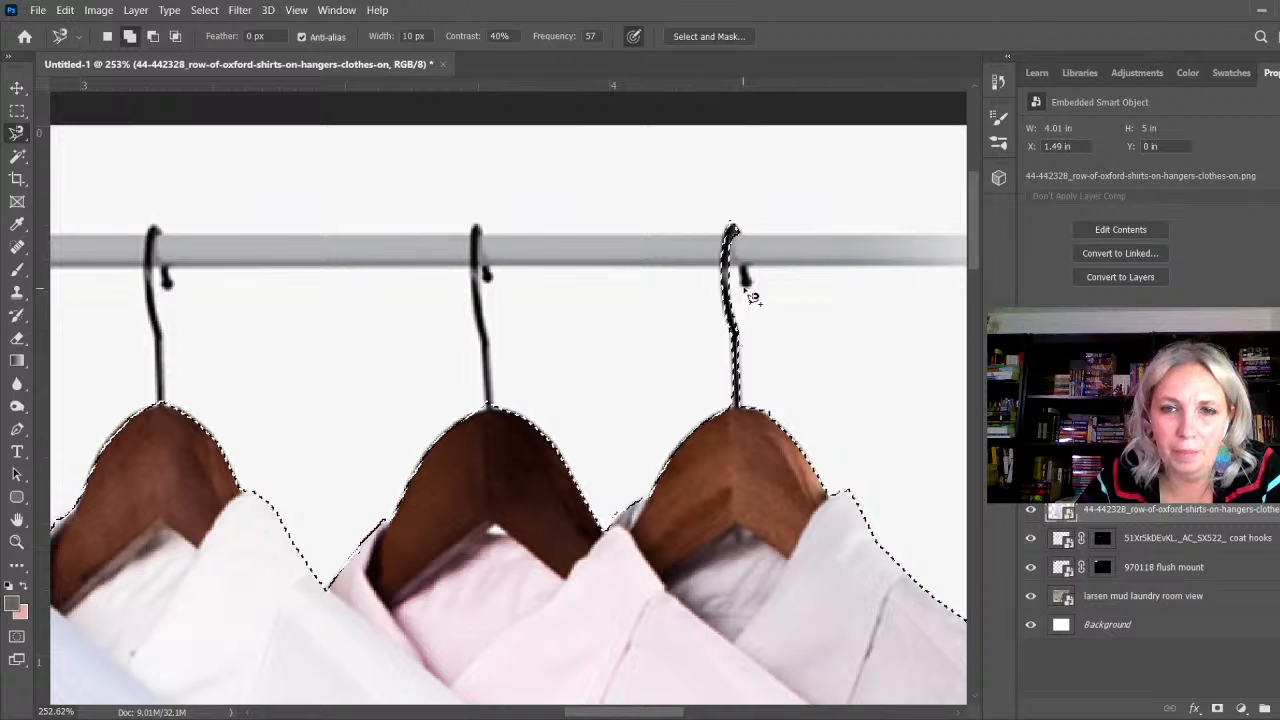
left_click(482, 236)
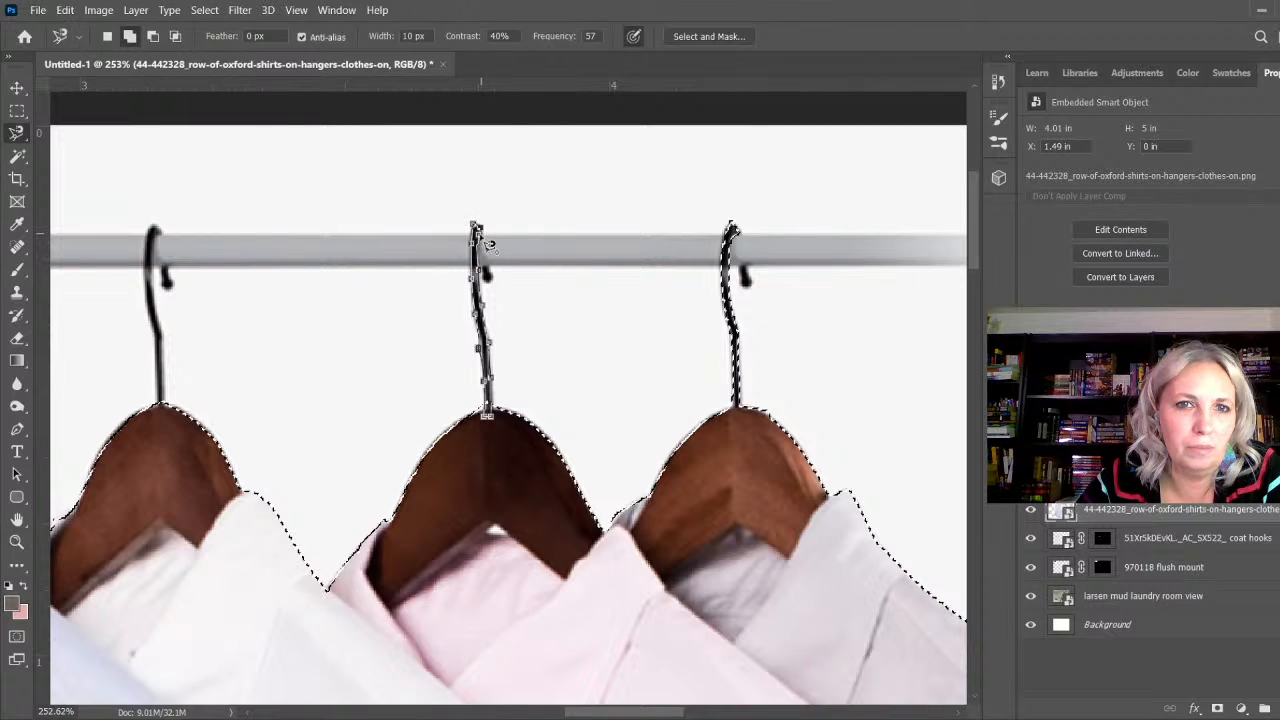
double_click(490, 238)
Step: Add the black metal hooks of the white and blue shirts' hangers to the selection
scroll(608, 340, "down", 3)
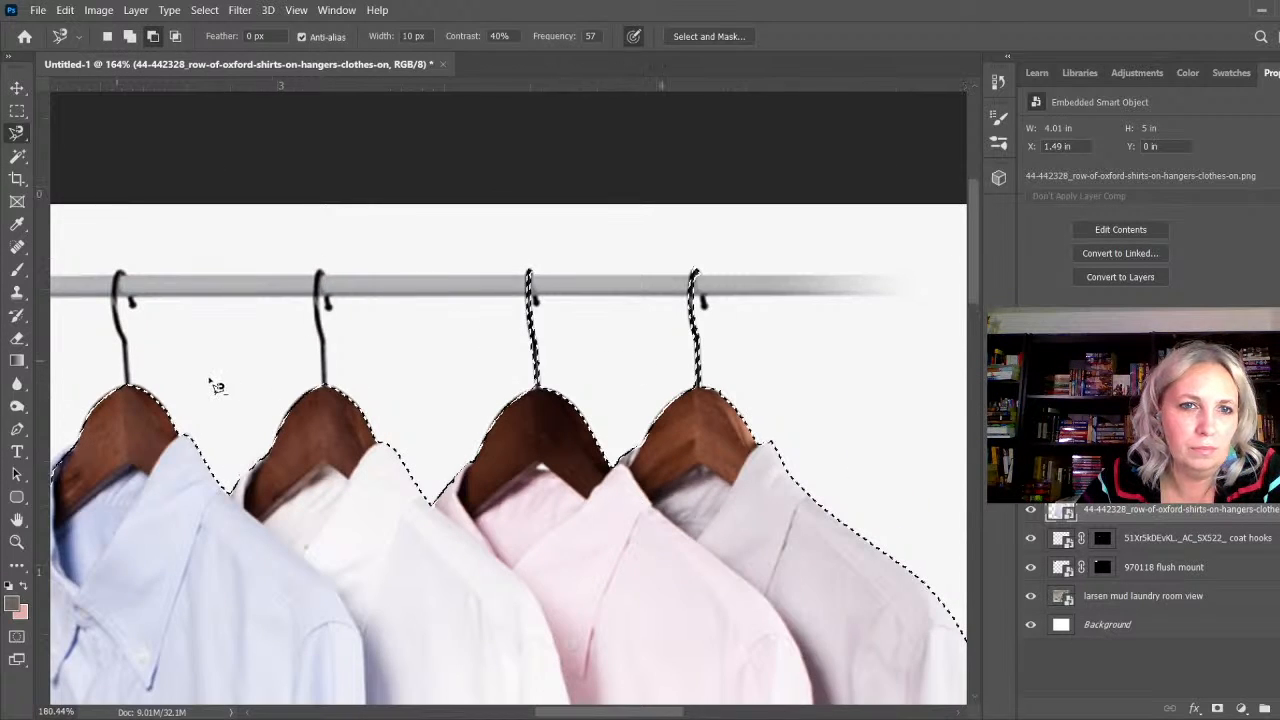
scroll(214, 380, "up", 3)
left_click(392, 391)
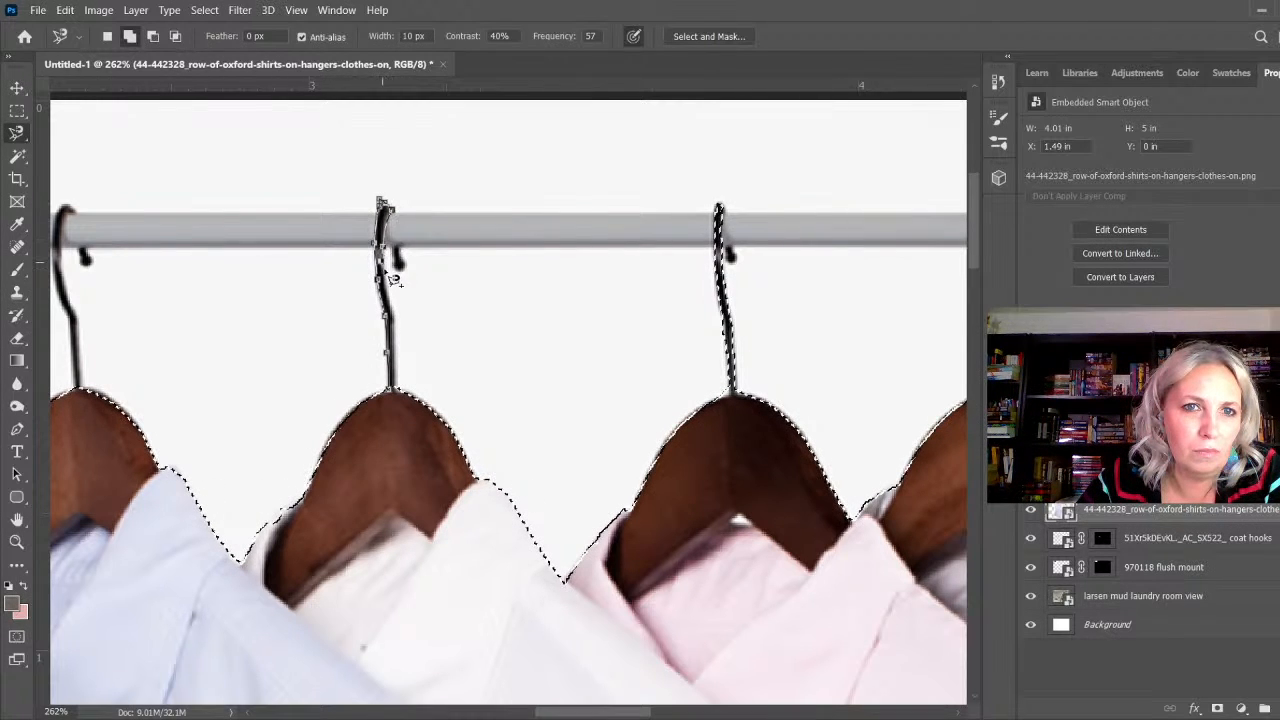
left_click(391, 390)
scroll(549, 476, "down", 3)
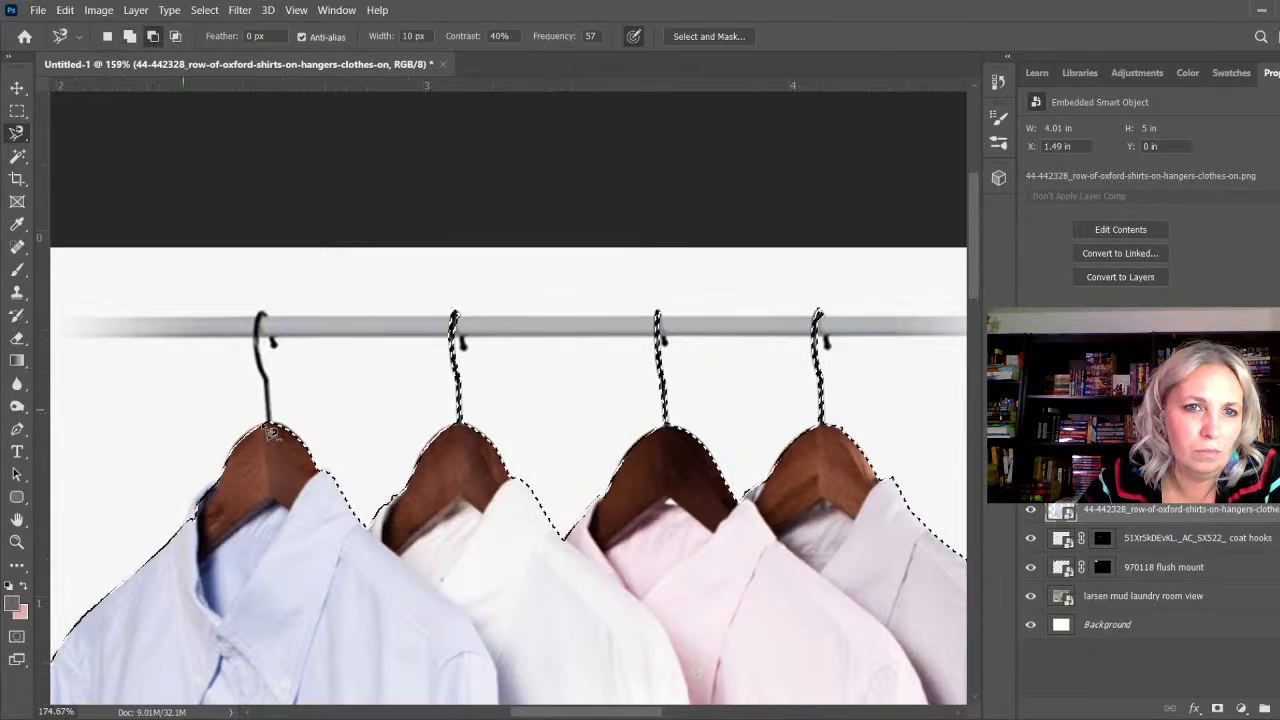
scroll(240, 425, "up", 3)
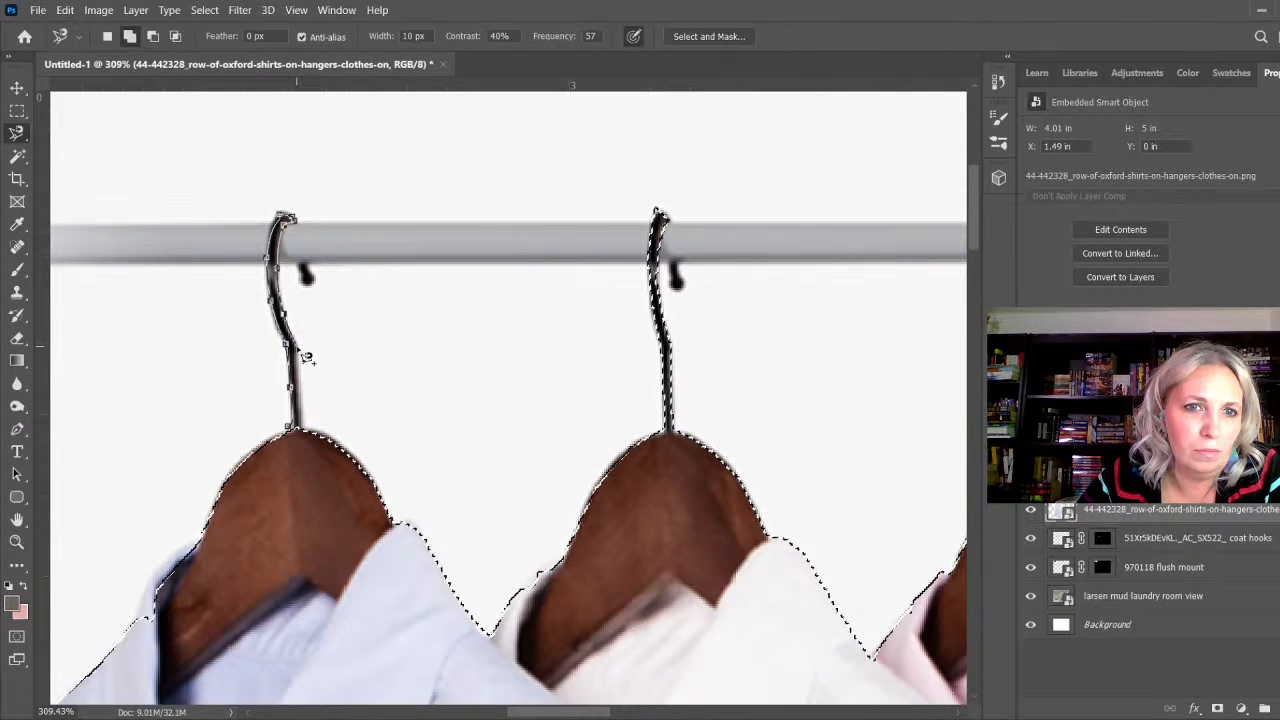
left_click(298, 440)
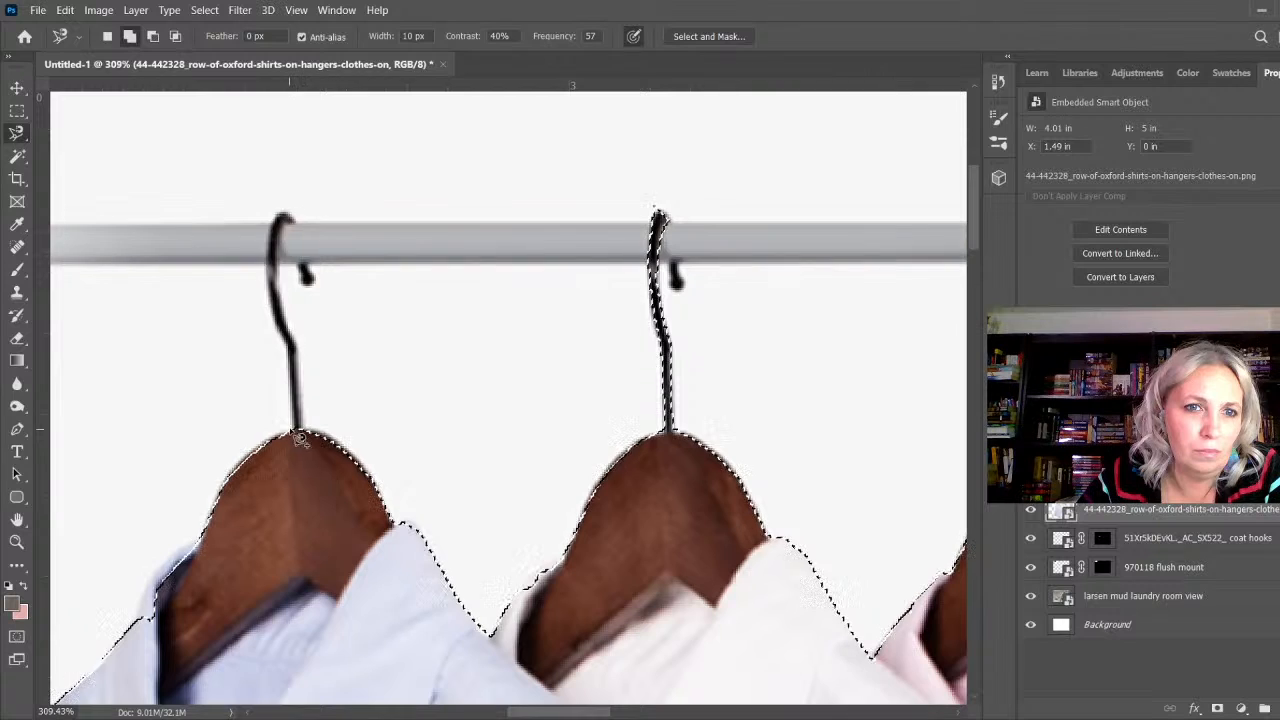
Step: Add the blue shirt's missed rear collar edge beside the wooden hanger to the selection
scroll(262, 388, "down", 5)
scroll(257, 388, "down", 1)
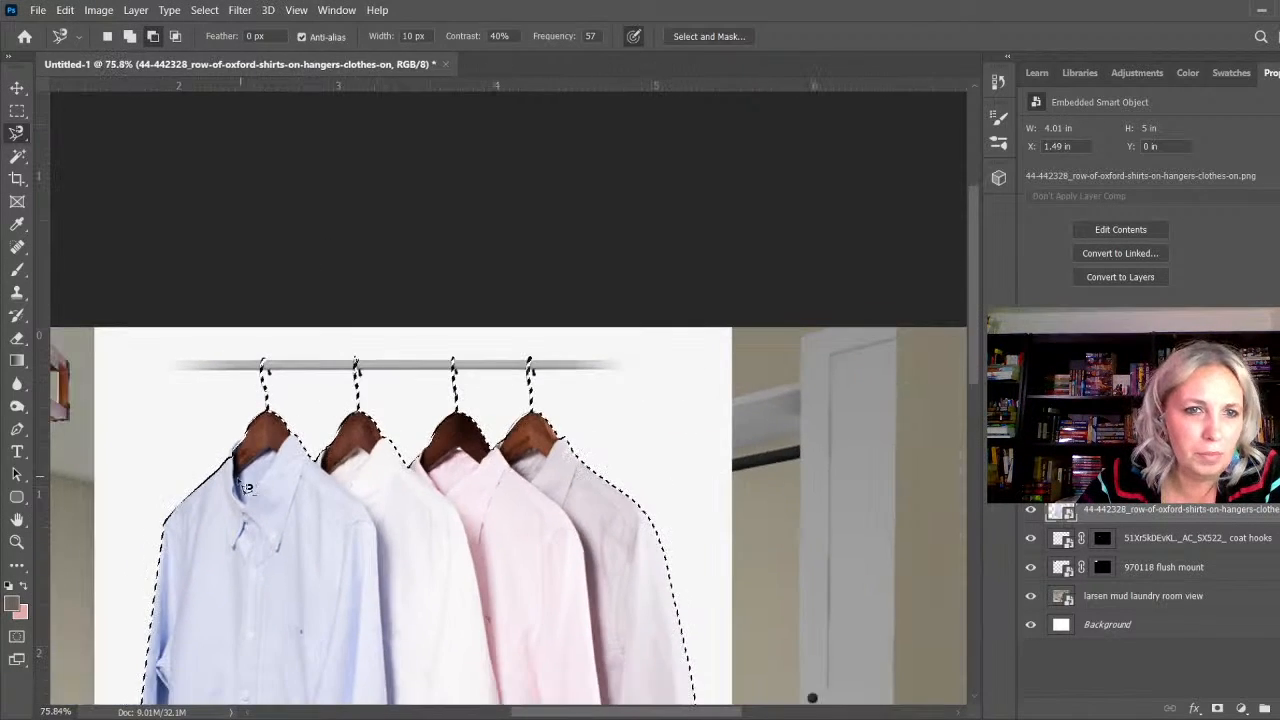
scroll(257, 388, "up", 5)
left_click(315, 370, "shift")
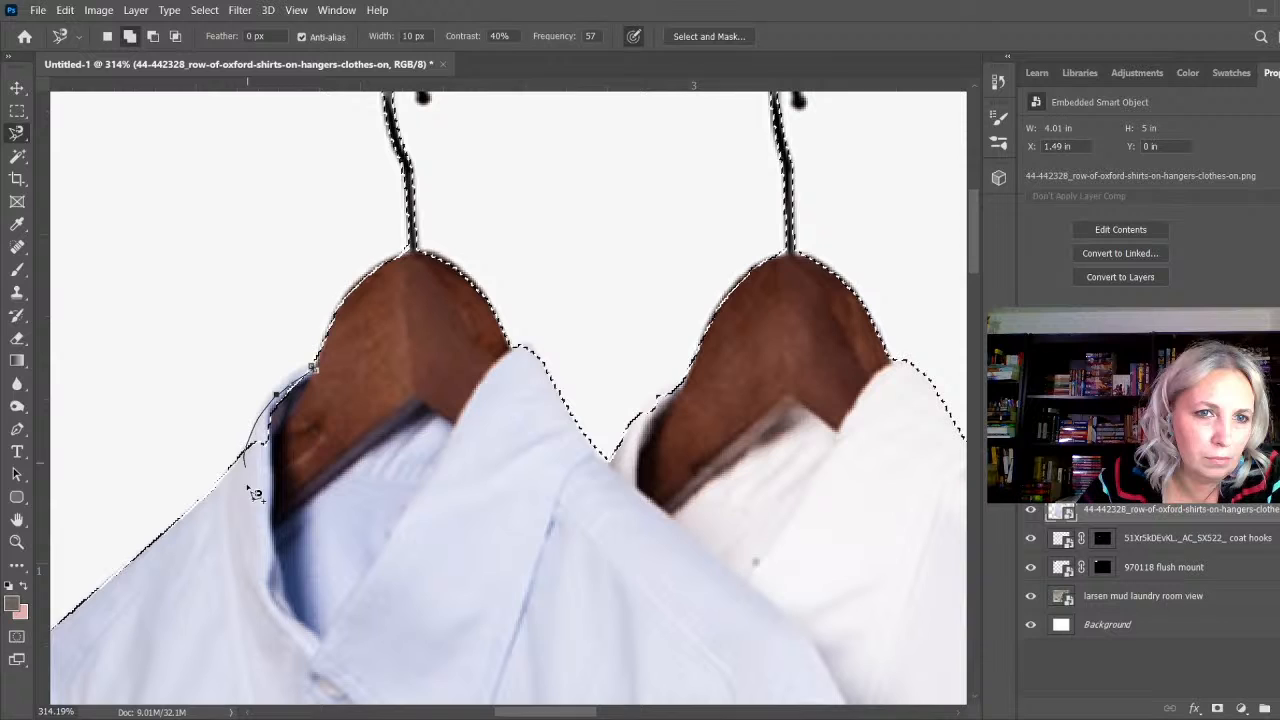
left_click(313, 371)
Step: Turn the finished selection into a layer mask on the oxford shirts layer to hide its background
scroll(297, 370, "down", 6)
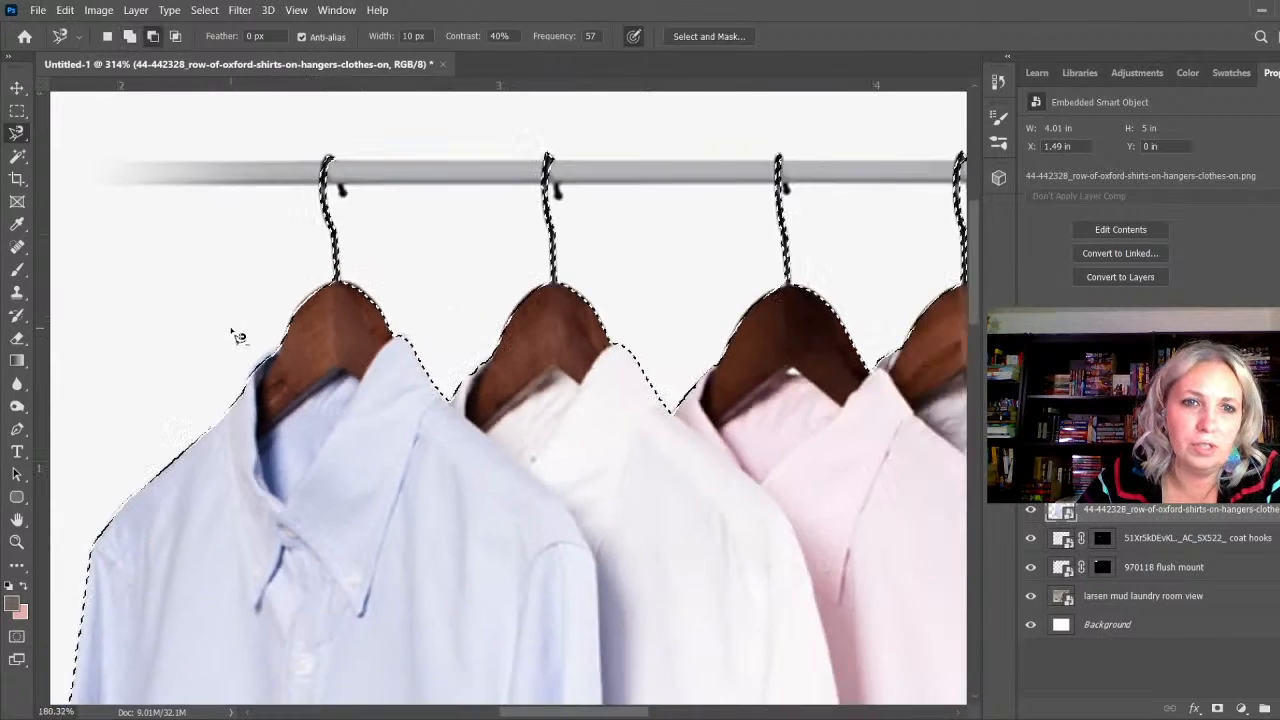
scroll(303, 291, "down", 3)
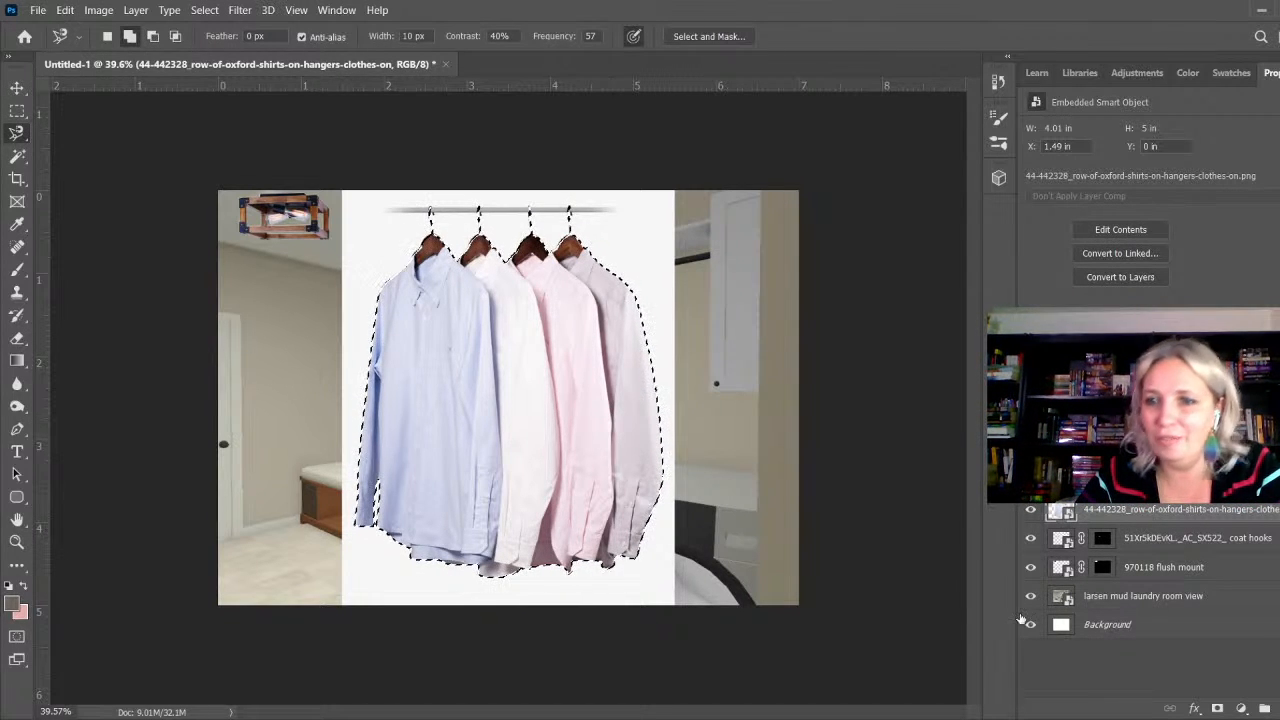
left_click(1217, 708)
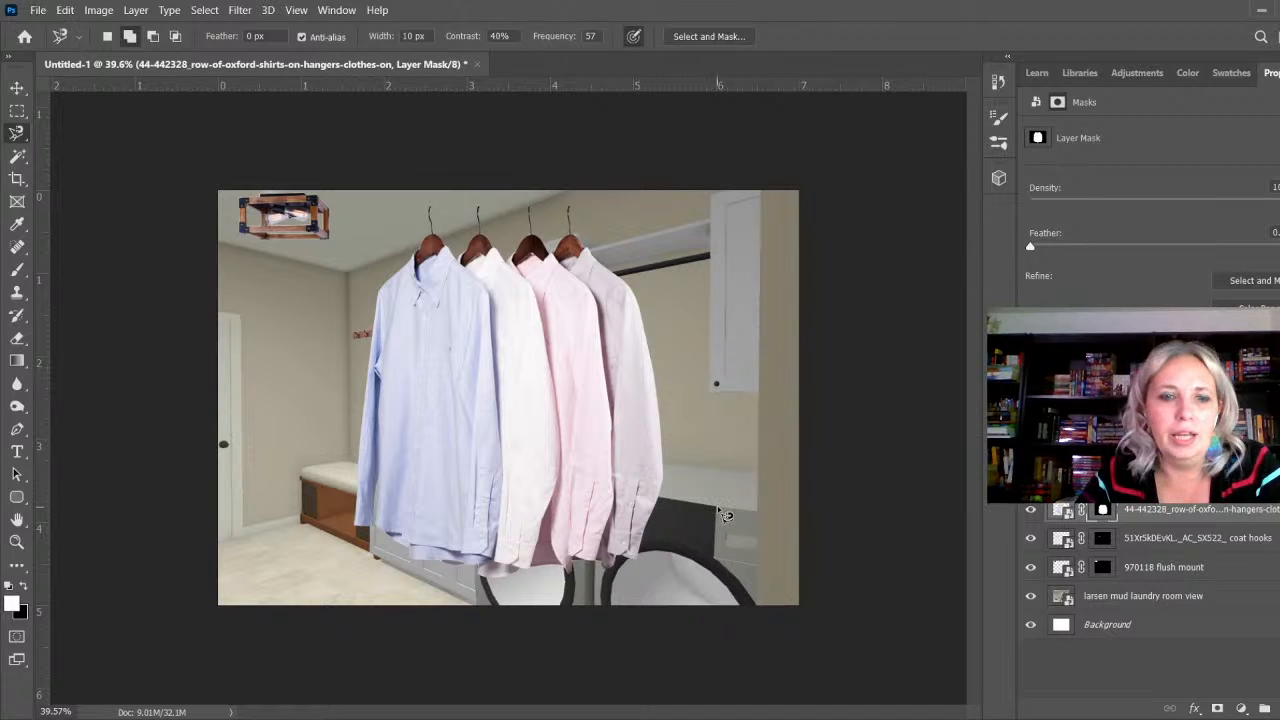
Step: Scale the masked shirts to 47.92% and position them hanging from the black rod between the wall cabinets
key("ctrl+t")
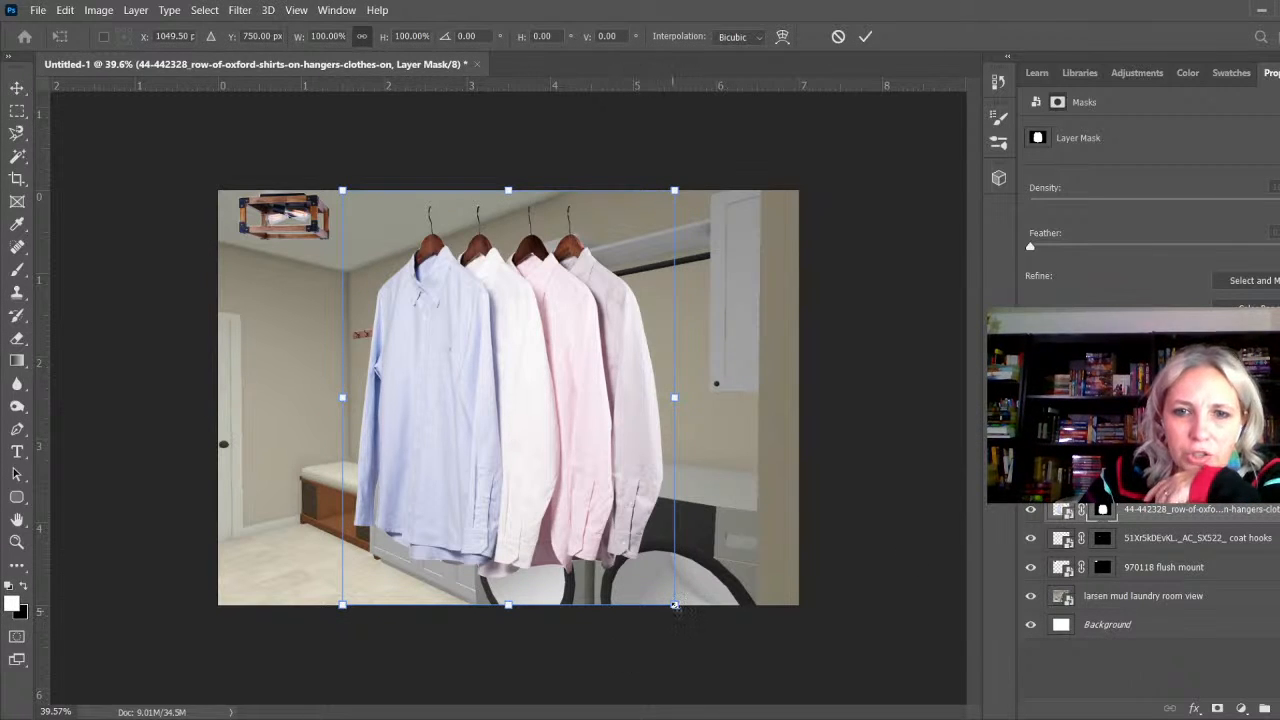
left_click_drag(674, 604, 490, 377)
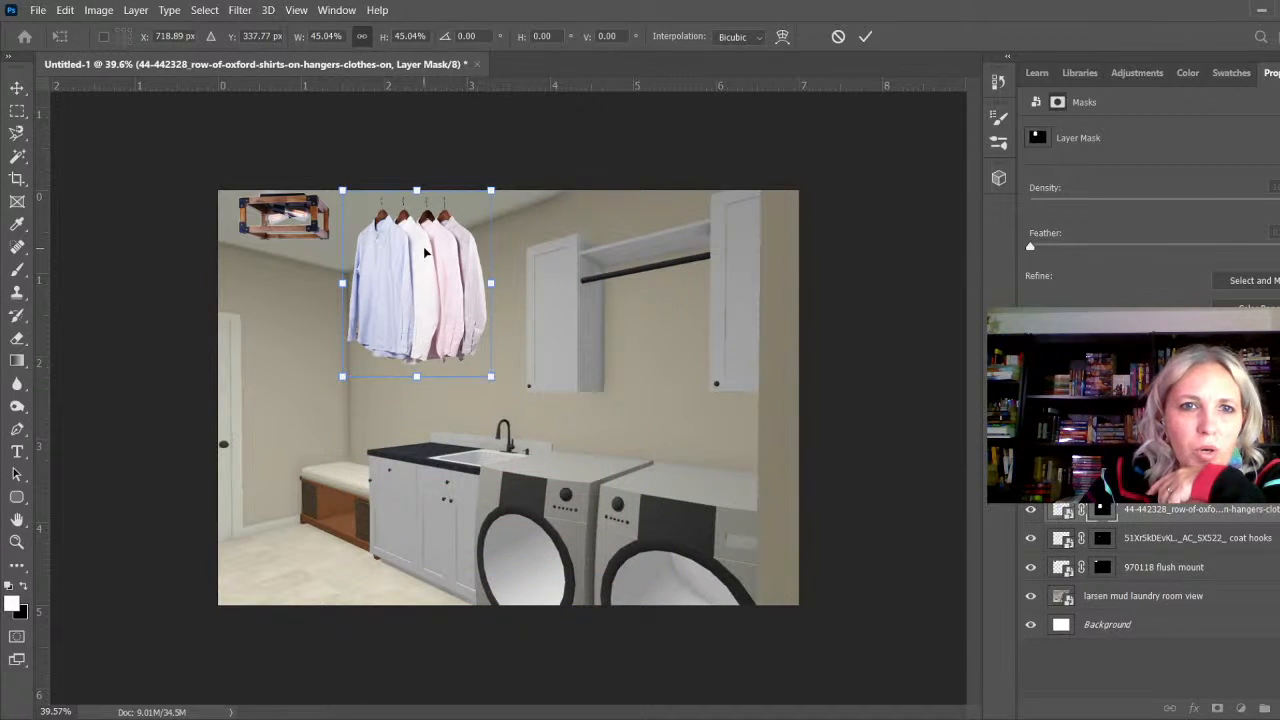
left_click_drag(413, 245, 643, 315)
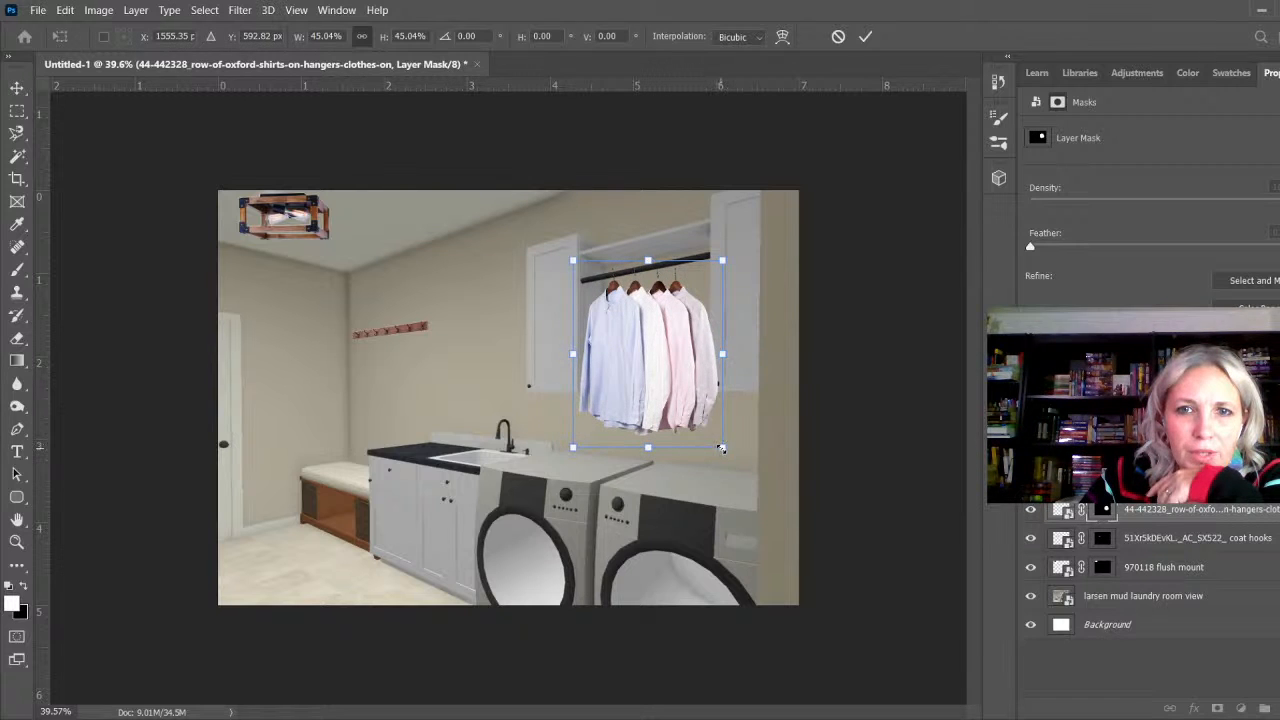
left_click_drag(722, 449, 722, 465)
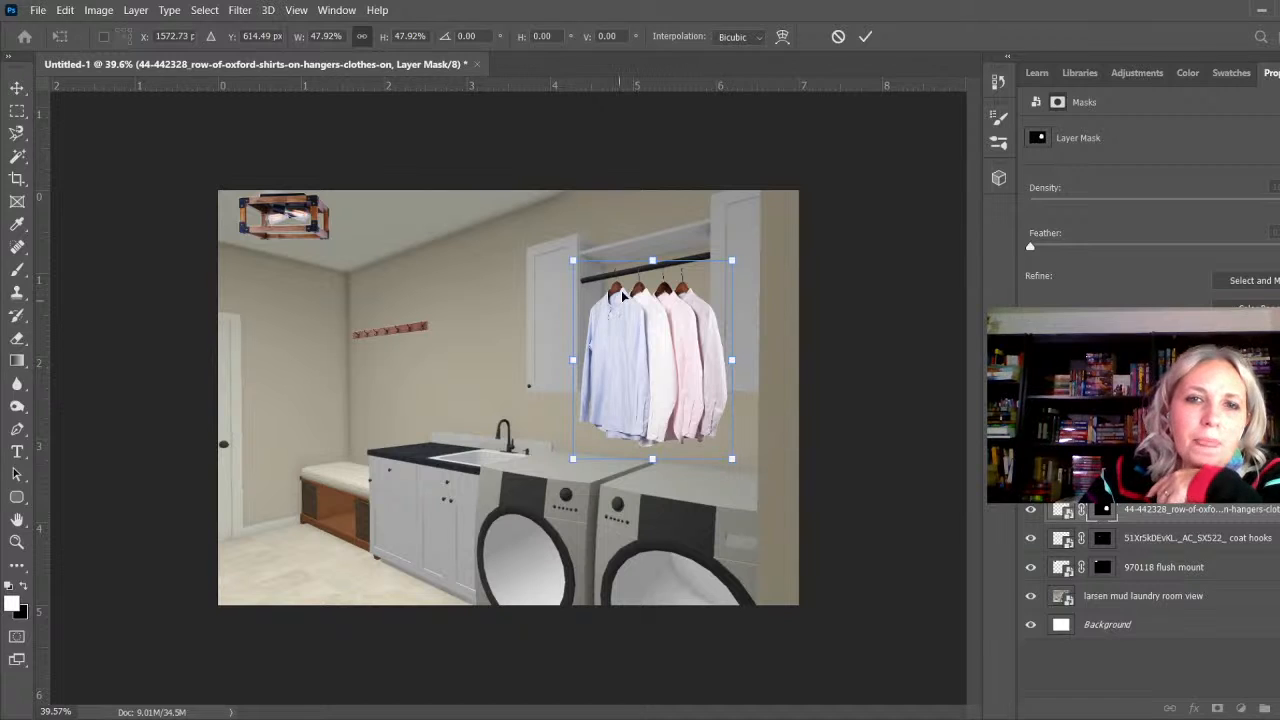
left_click_drag(658, 404, 652, 400)
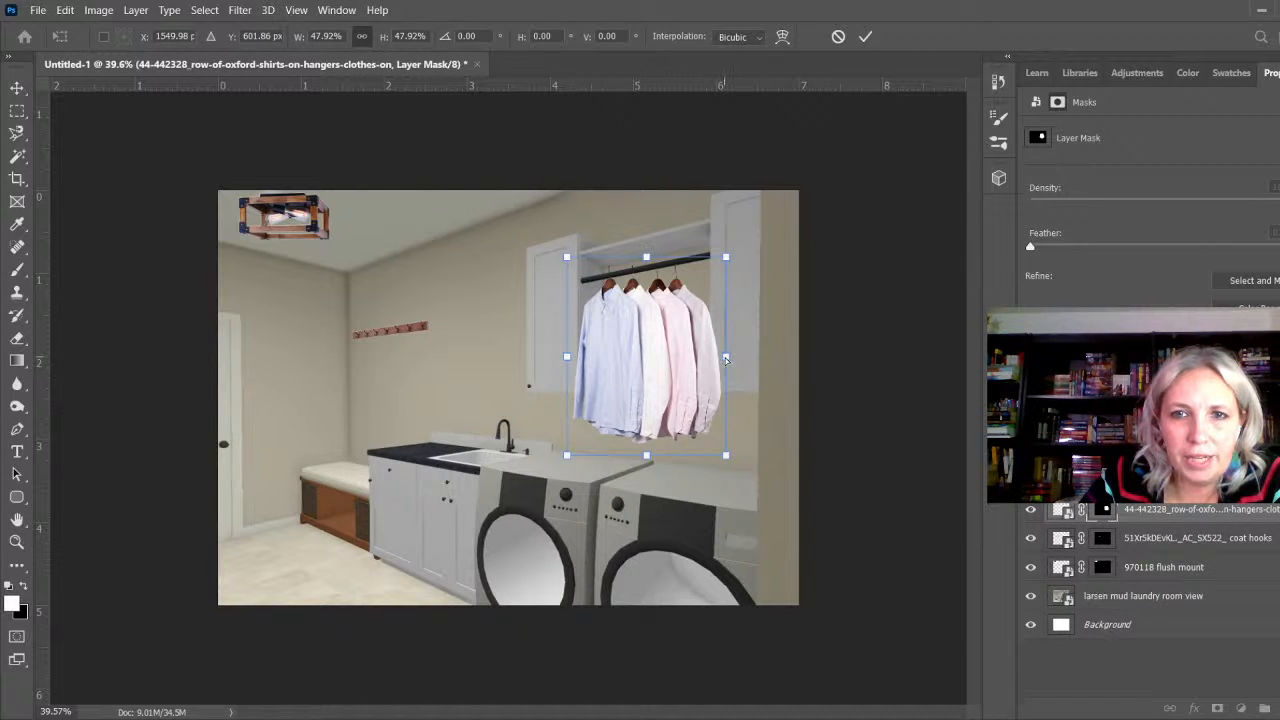
Step: Narrow the hanging shirts to 40.36% width, stretch them to 48.60% height and skew them vertically to -9.93 degrees to follow the rod's slope
left_click_drag(726, 359, 701, 357)
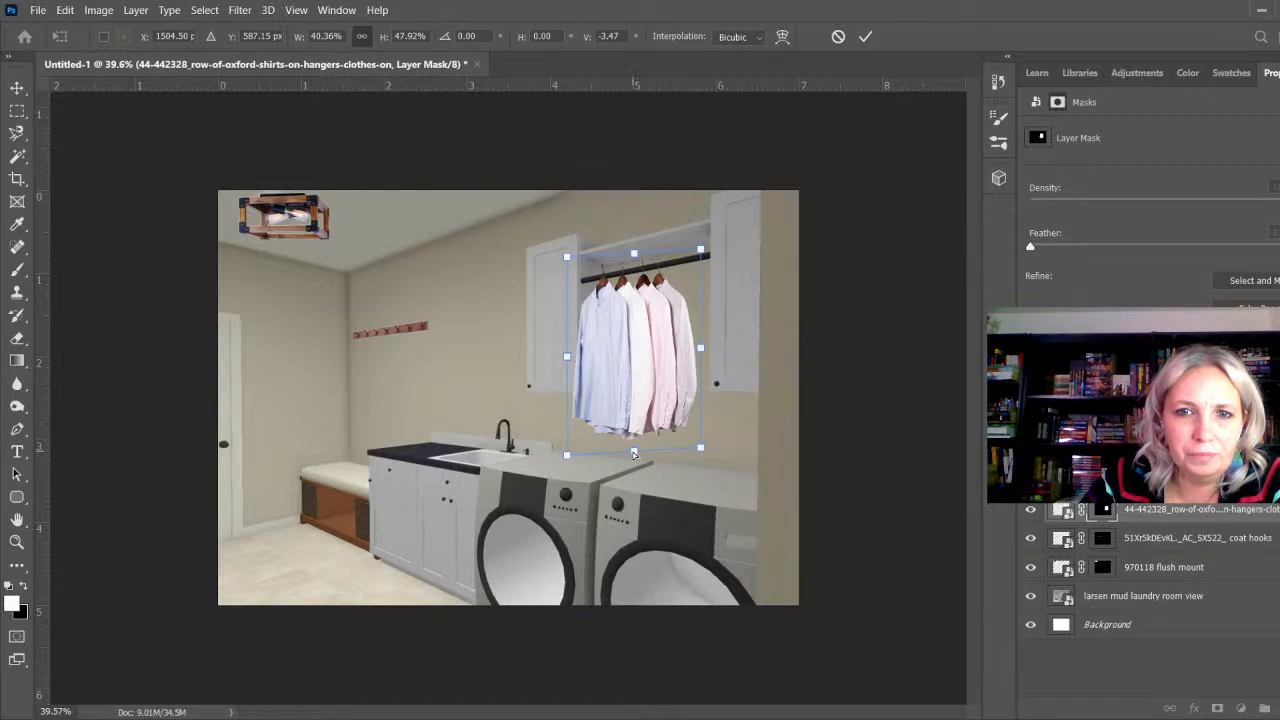
left_click_drag(633, 454, 633, 457)
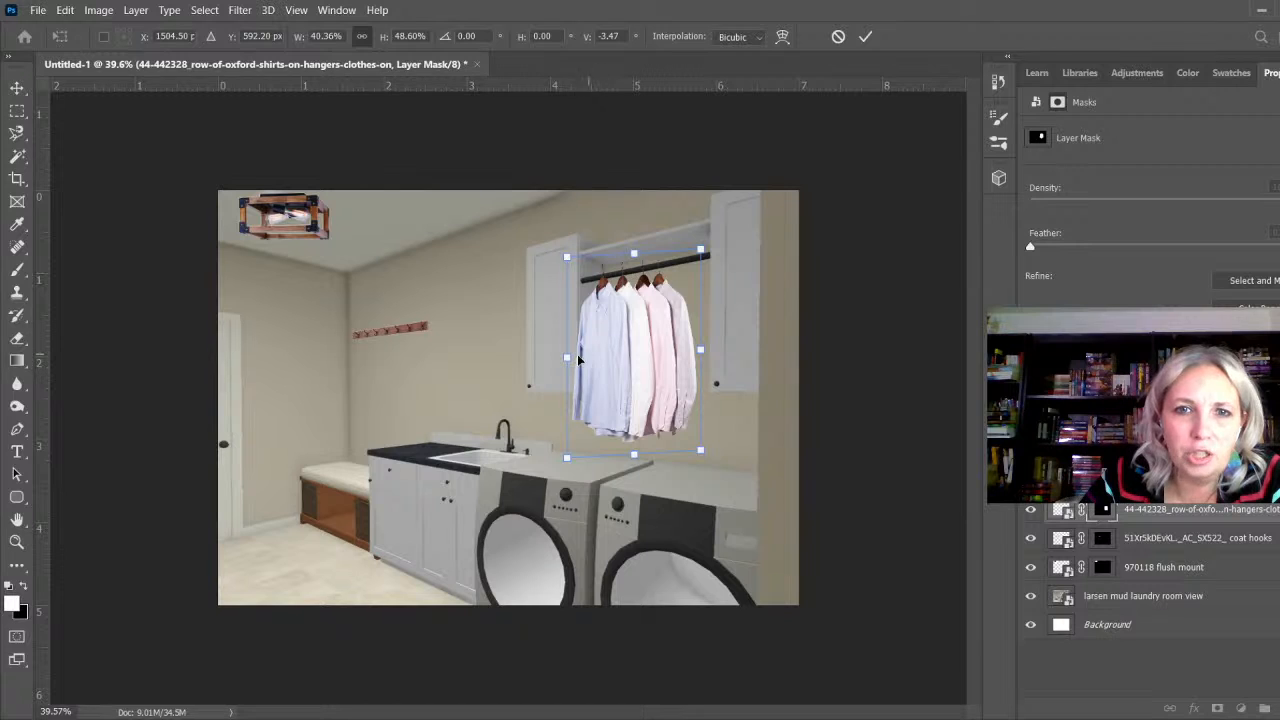
left_click_drag(567, 358, 566, 373)
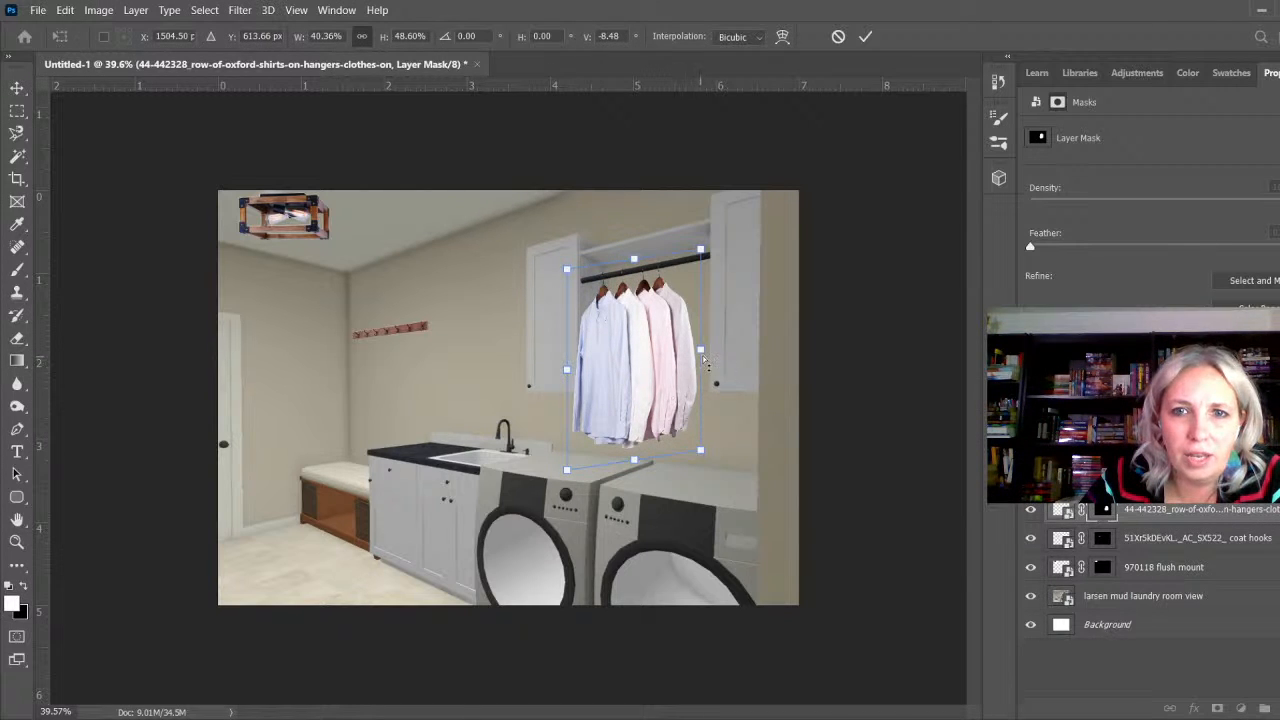
left_click_drag(704, 354, 706, 350)
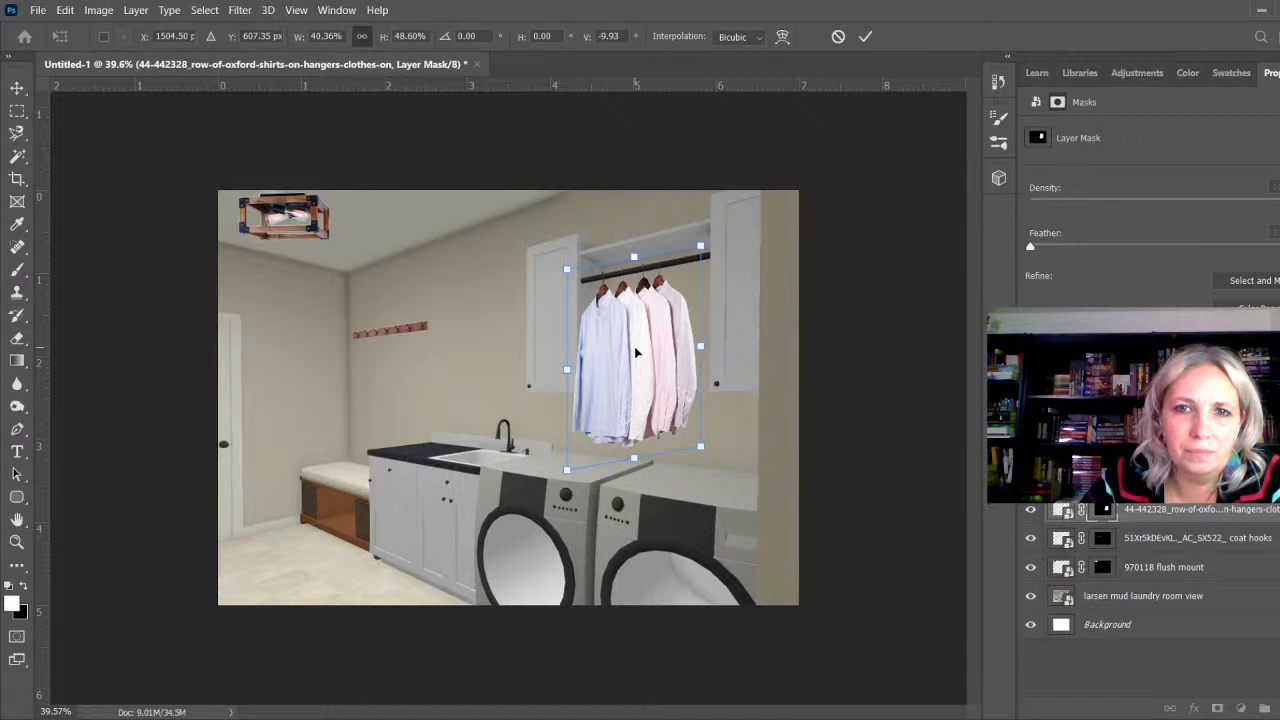
Step: Shift the shirts along the rod and refine them to 38.68% width, 46.58% height and -10.24 degrees vertical skew, committing the transform
left_click_drag(636, 344, 643, 349)
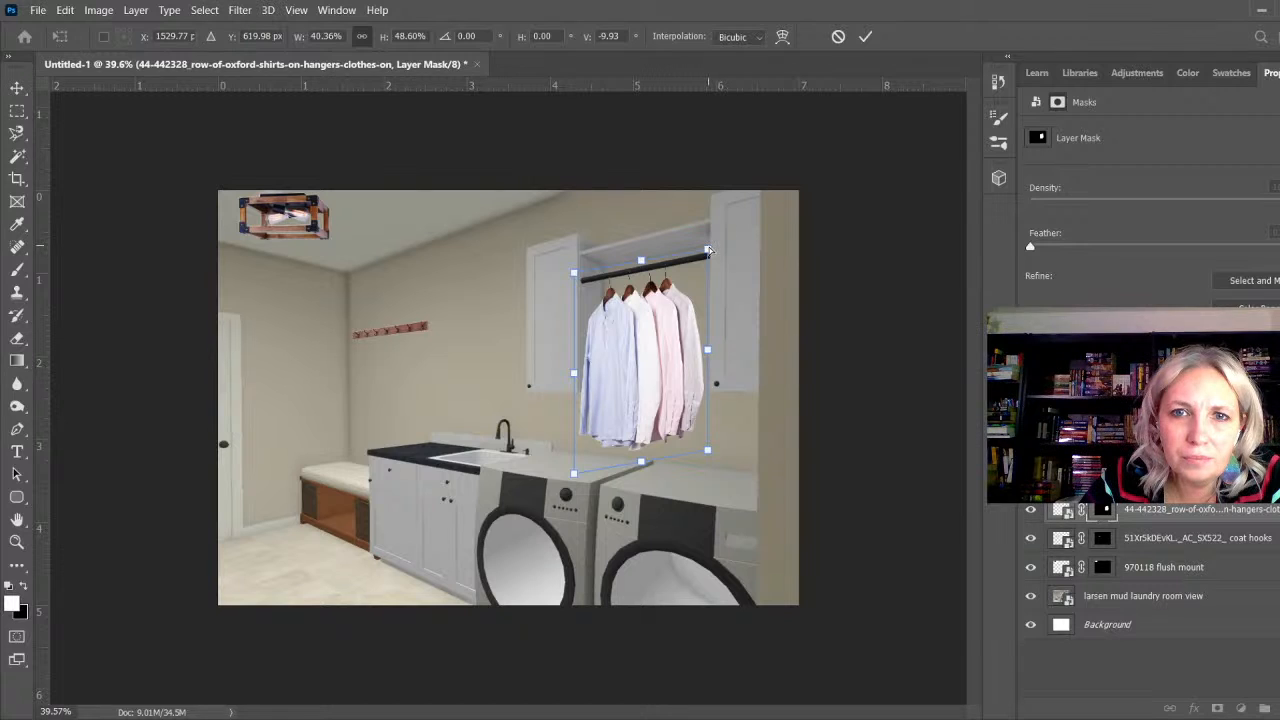
left_click_drag(707, 250, 707, 248)
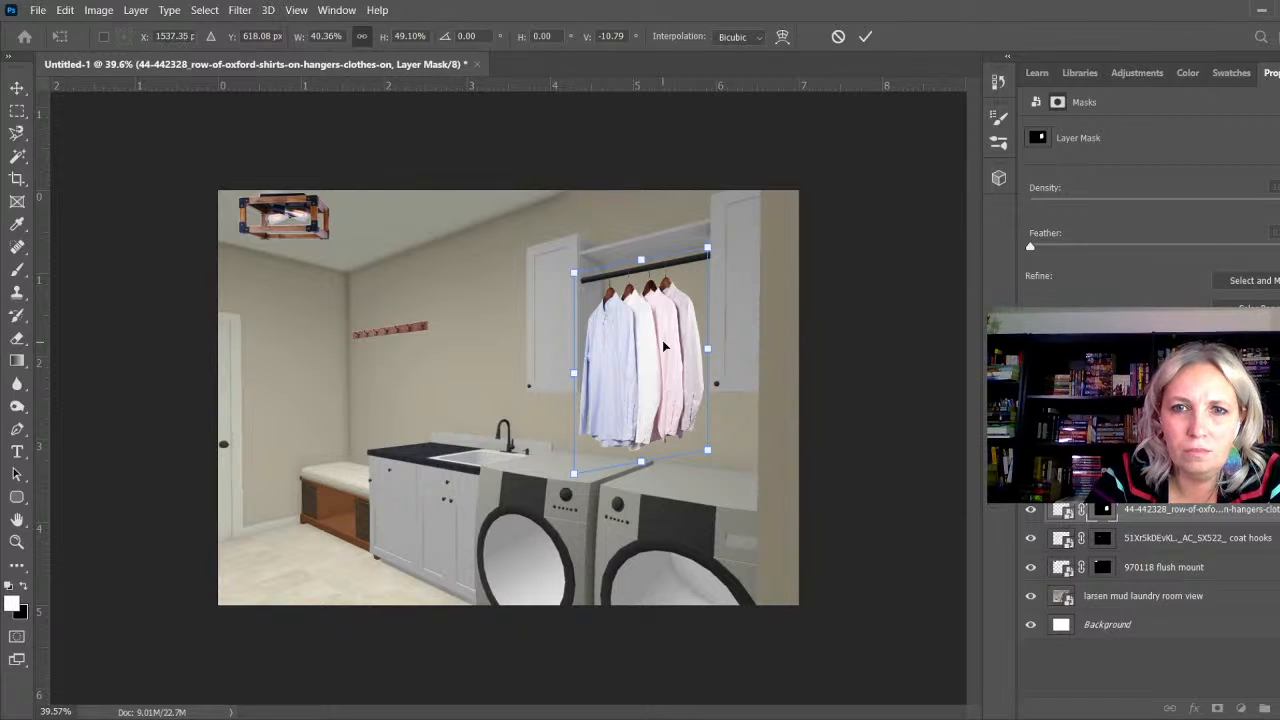
left_click_drag(663, 346, 665, 346)
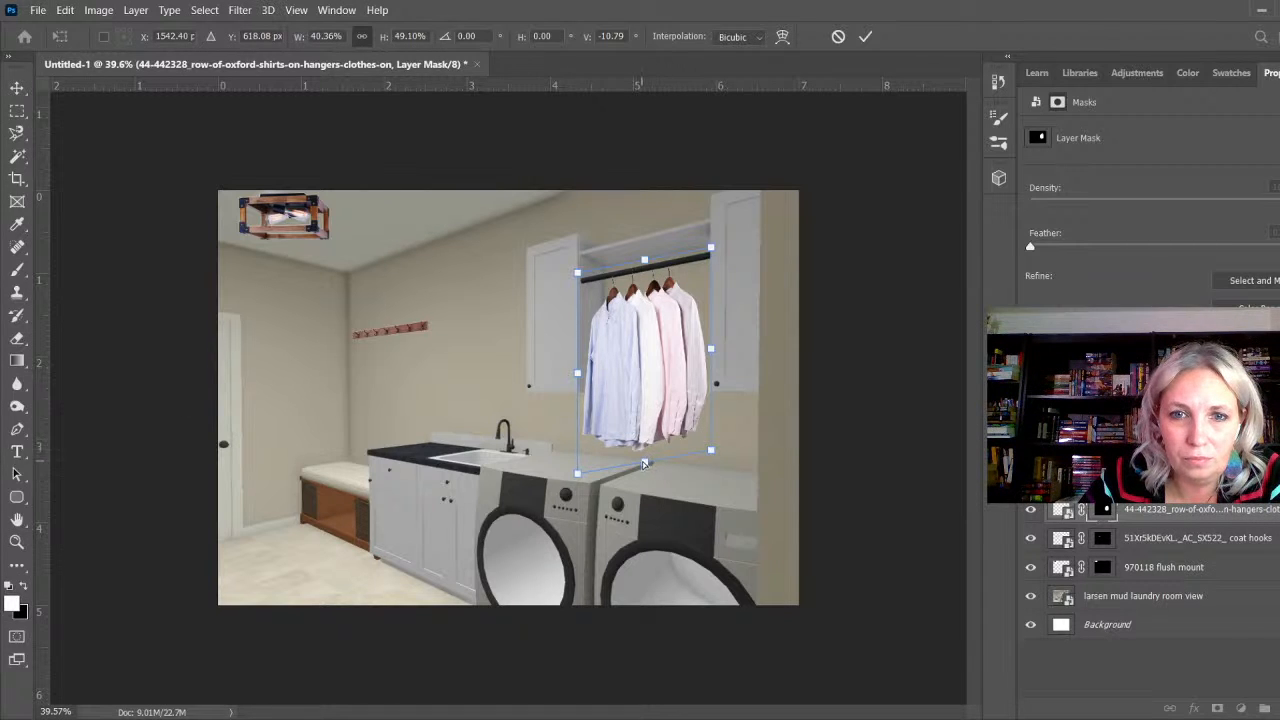
left_click_drag(647, 467, 646, 455)
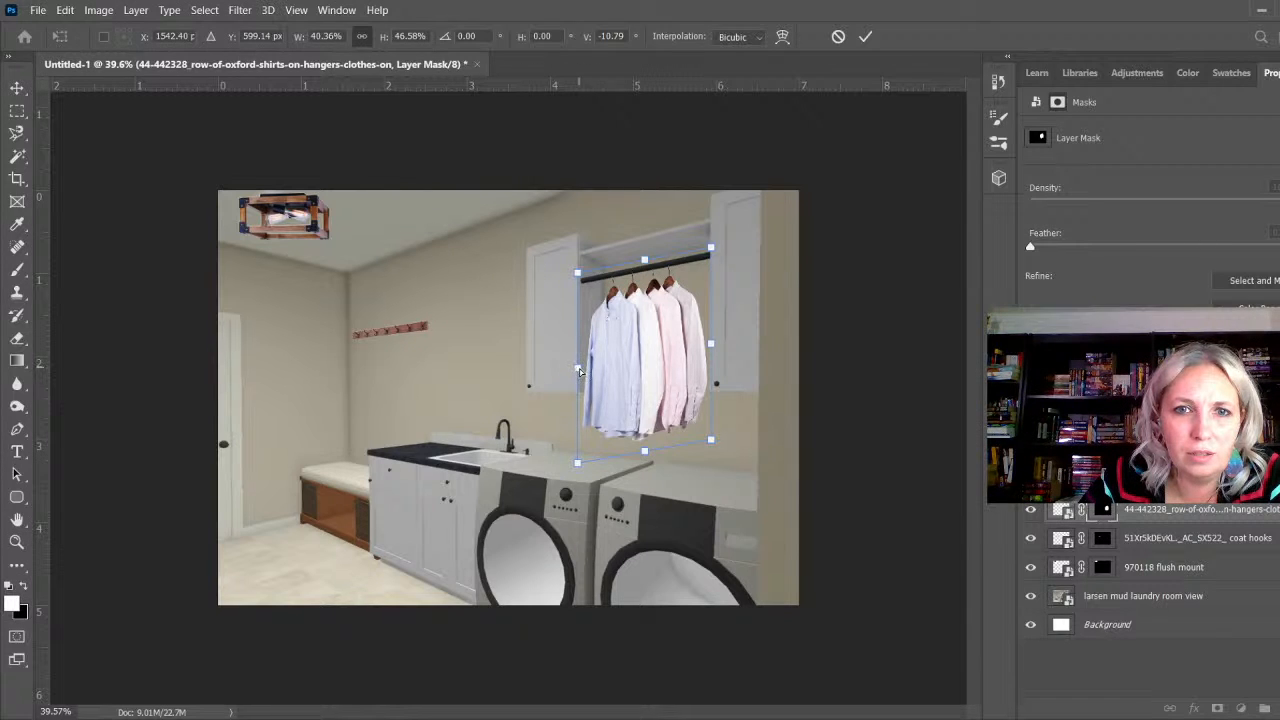
left_click_drag(579, 371, 586, 372)
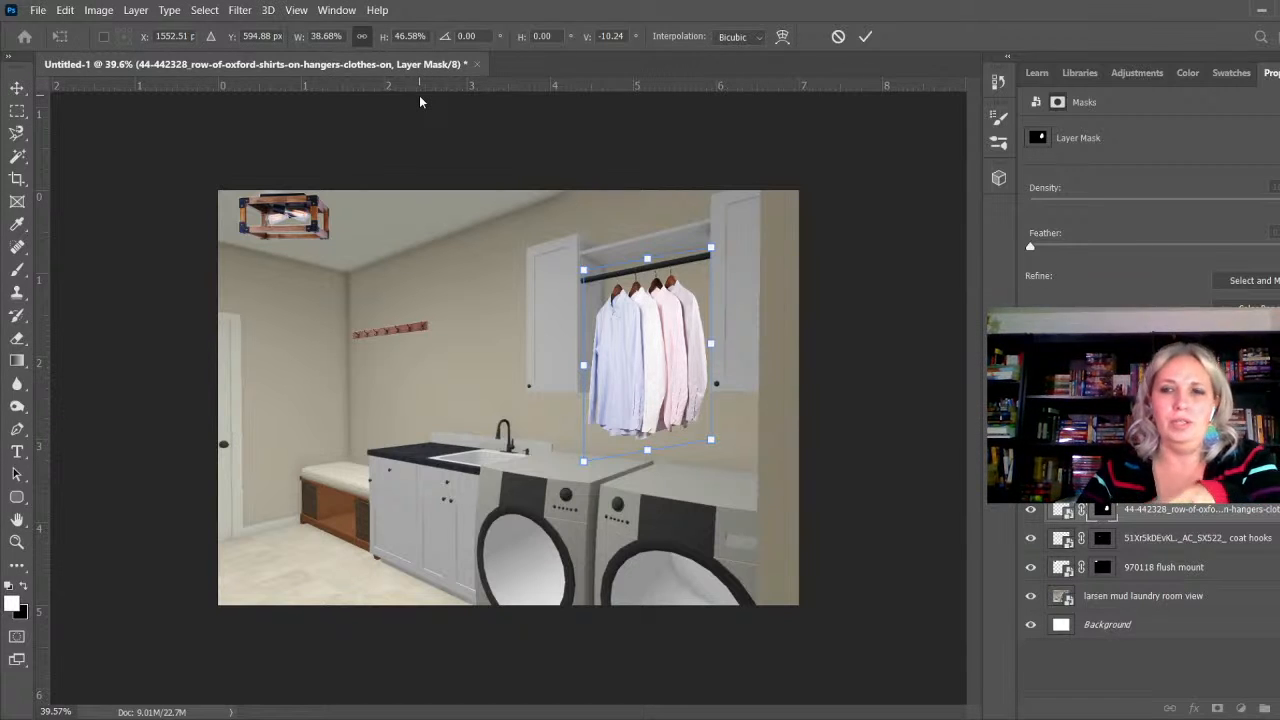
left_click(865, 36)
key("l")
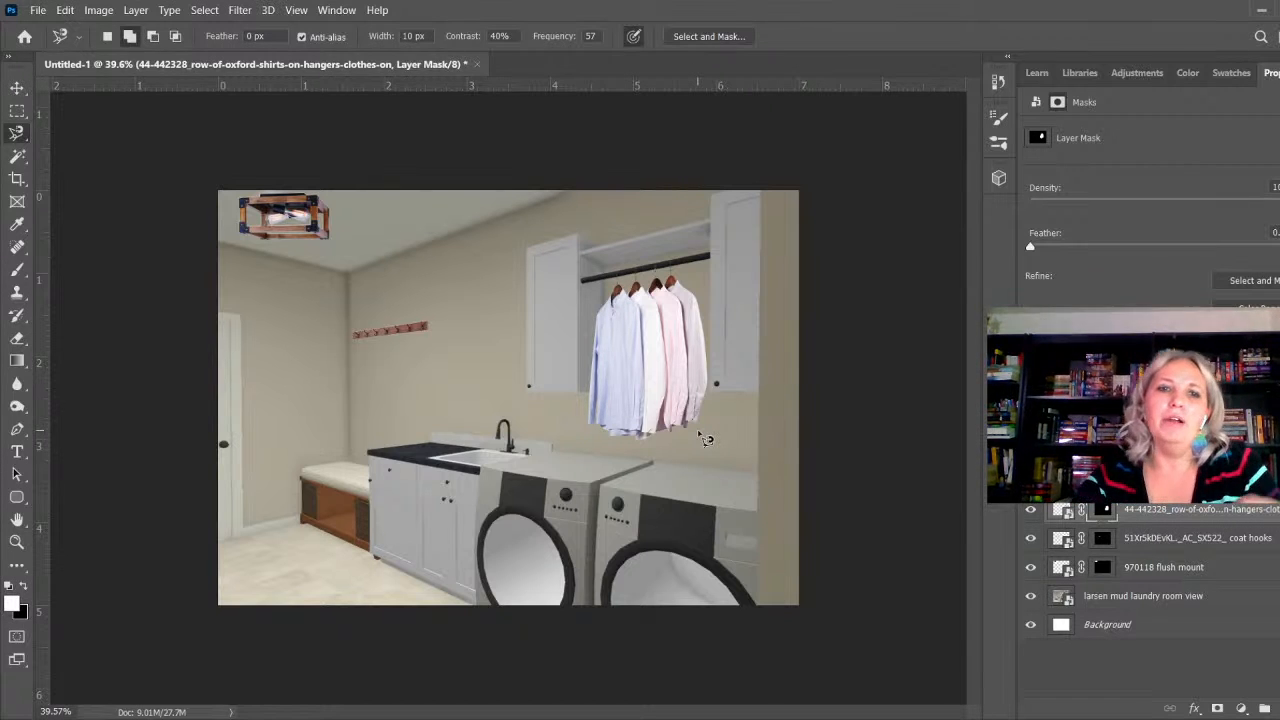
Step: Apply a Hue/Saturation smart filter to the oxford shirts layer to adjust its colours
left_click(17, 87)
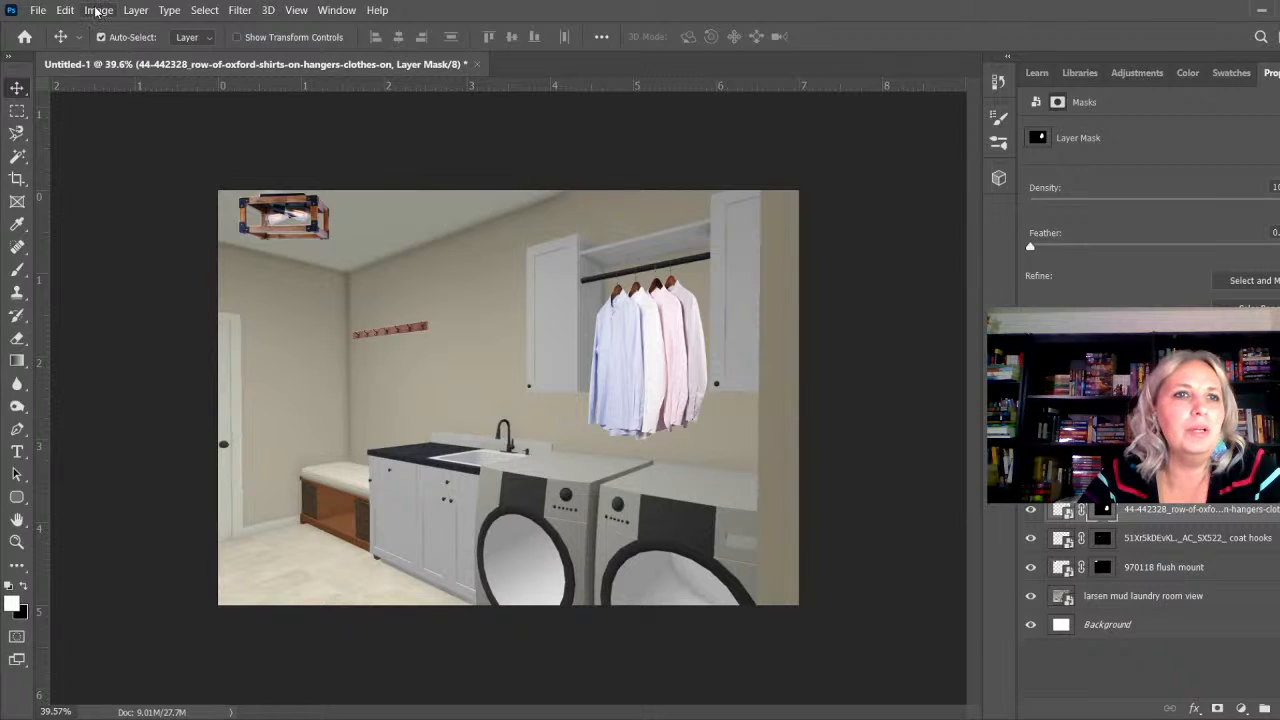
left_click(1148, 537)
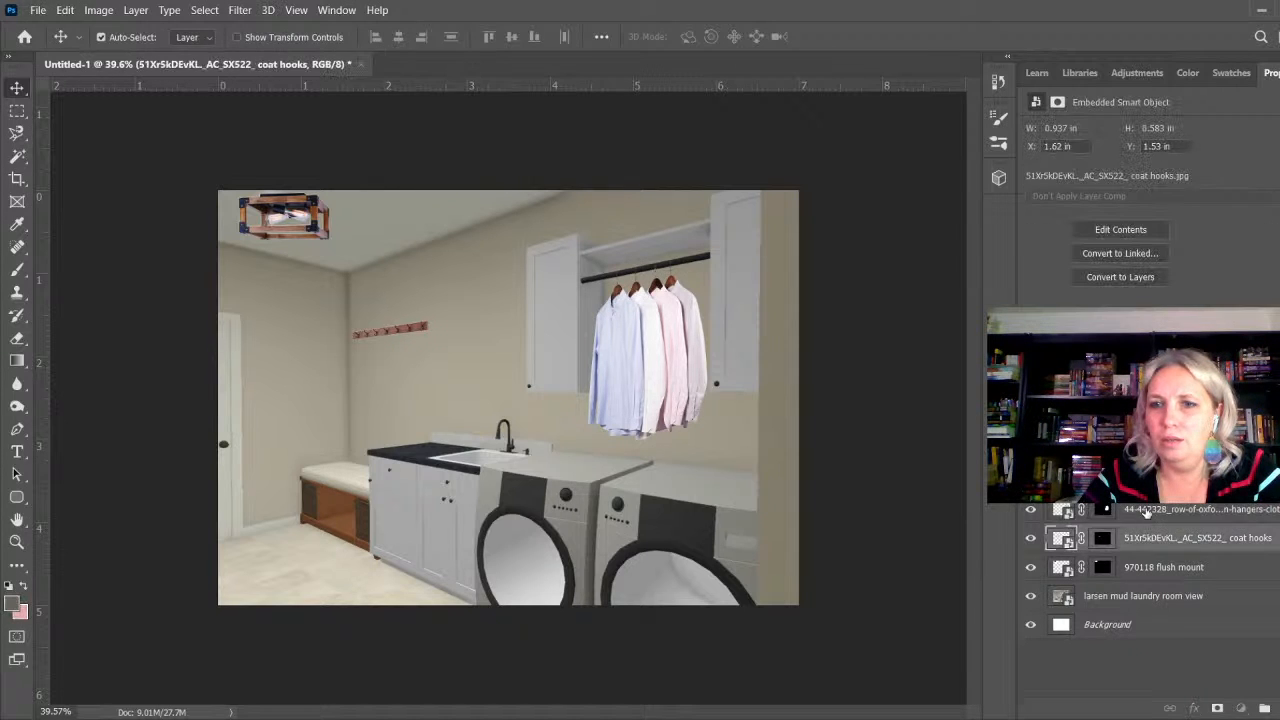
left_click(1148, 513)
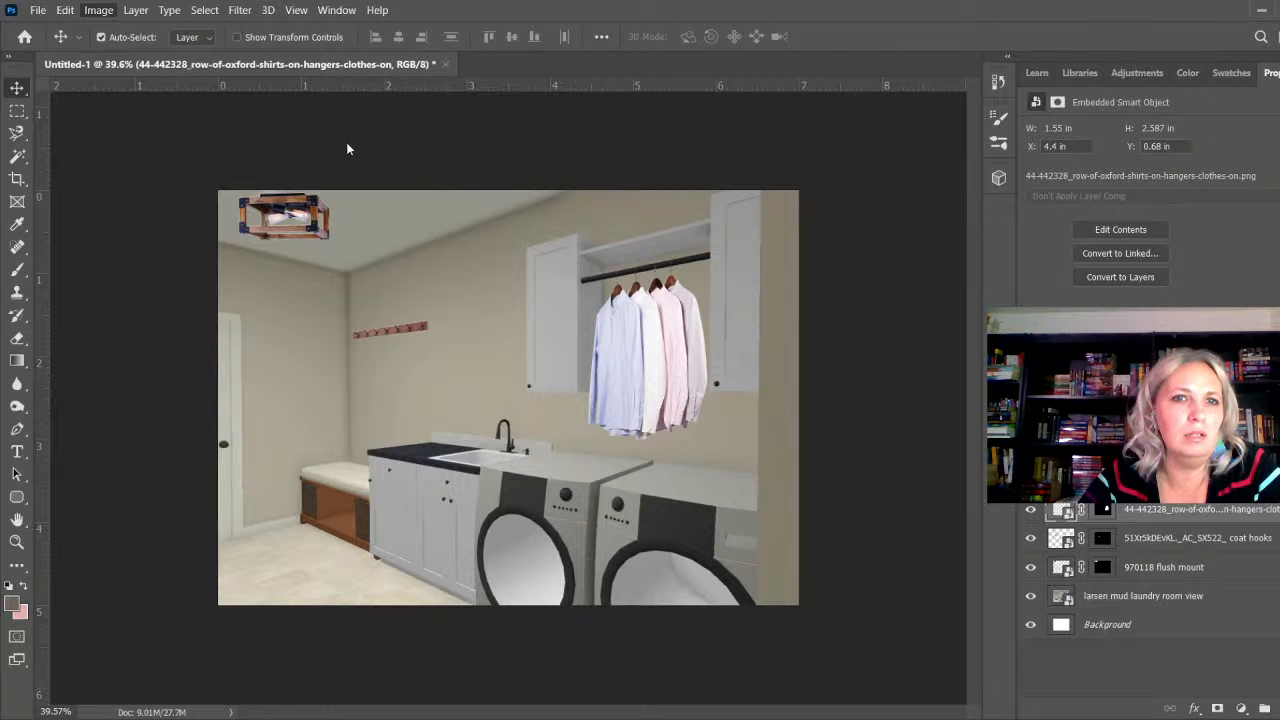
key("i")
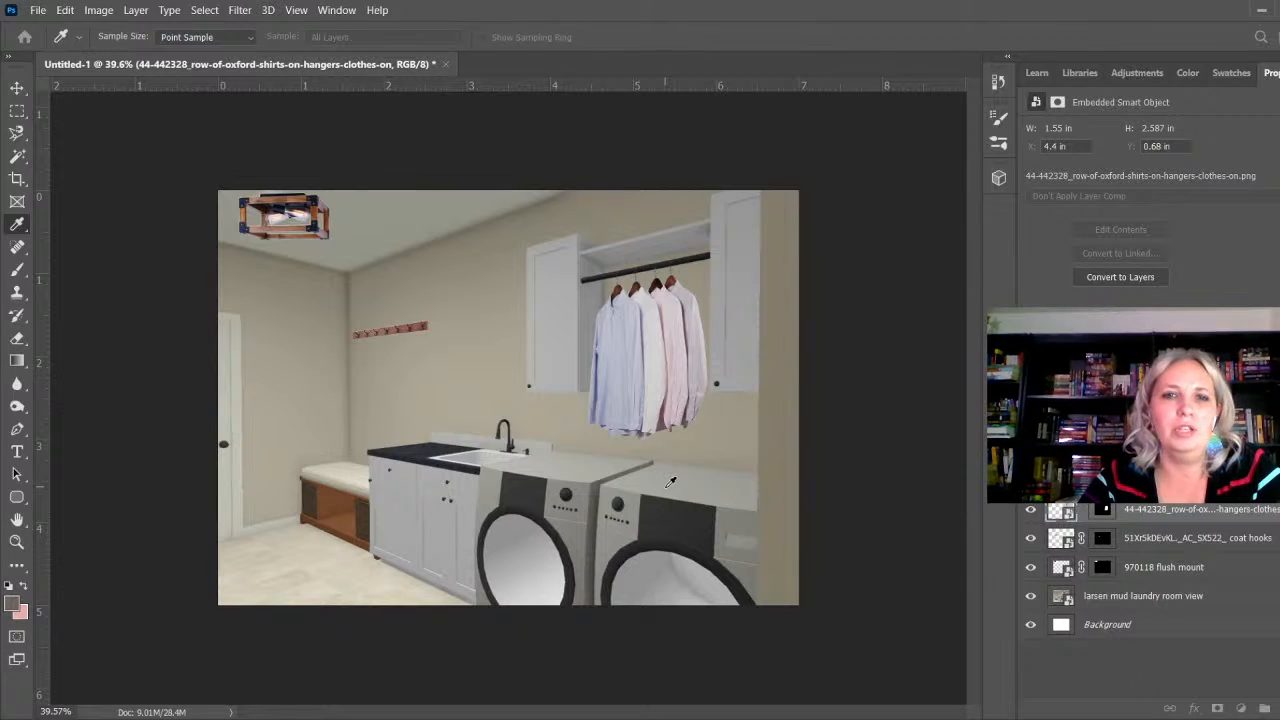
left_click(1210, 169)
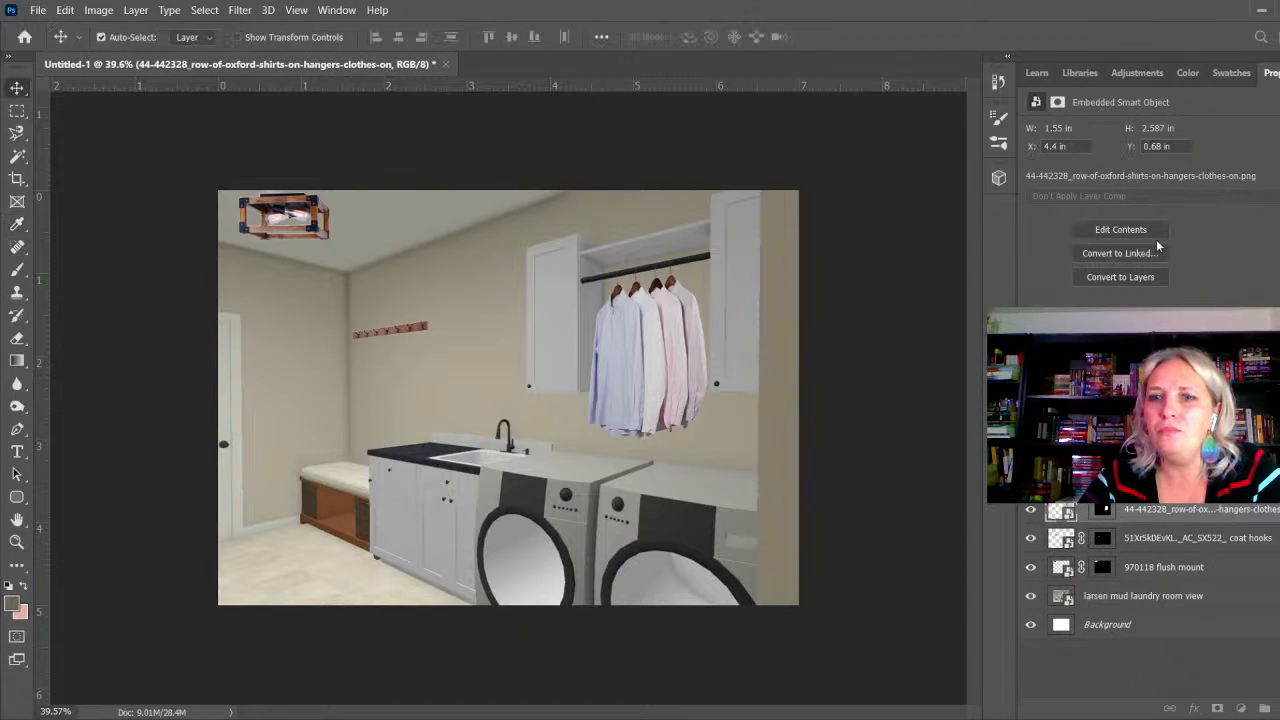
Step: Apply a Hue/Saturation smart filter to the flush mount light fixture layer
left_click(1195, 608)
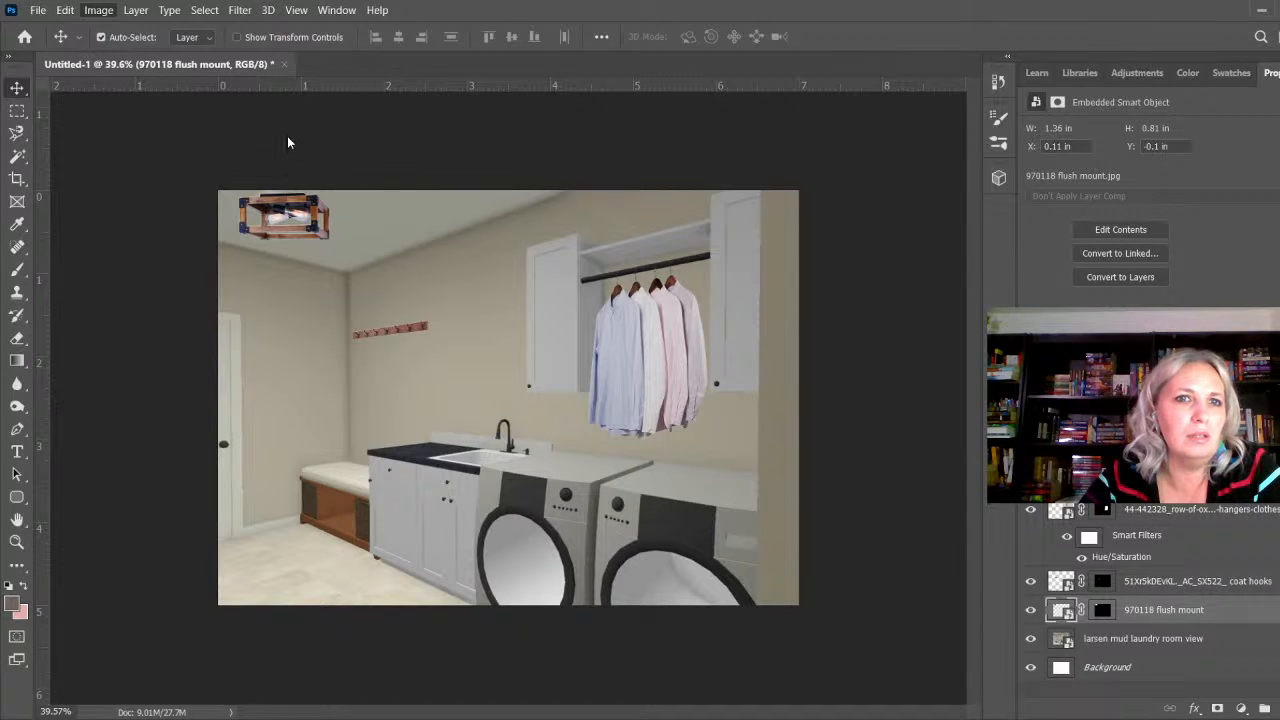
key("i")
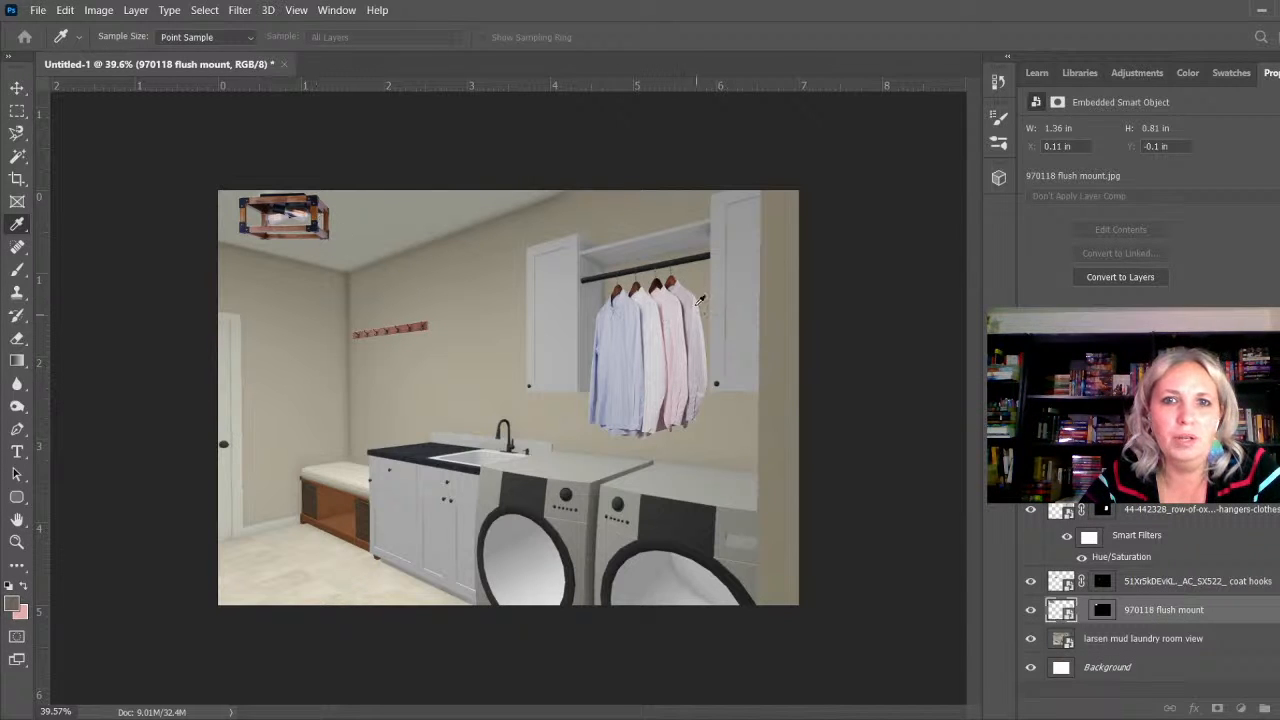
left_click(1213, 164)
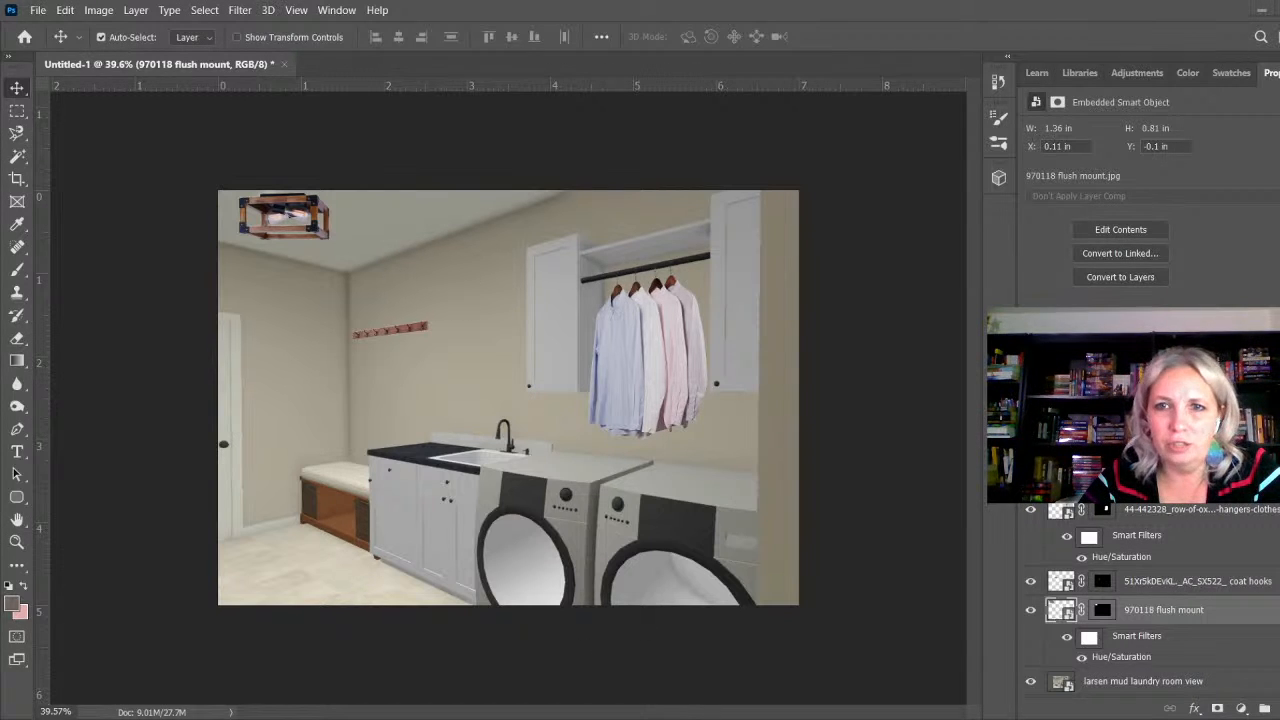
Step: Place the laundry detergent container image in the document and move its layer above the oxford shirts layer
left_click_drag(404, 719, 403, 416)
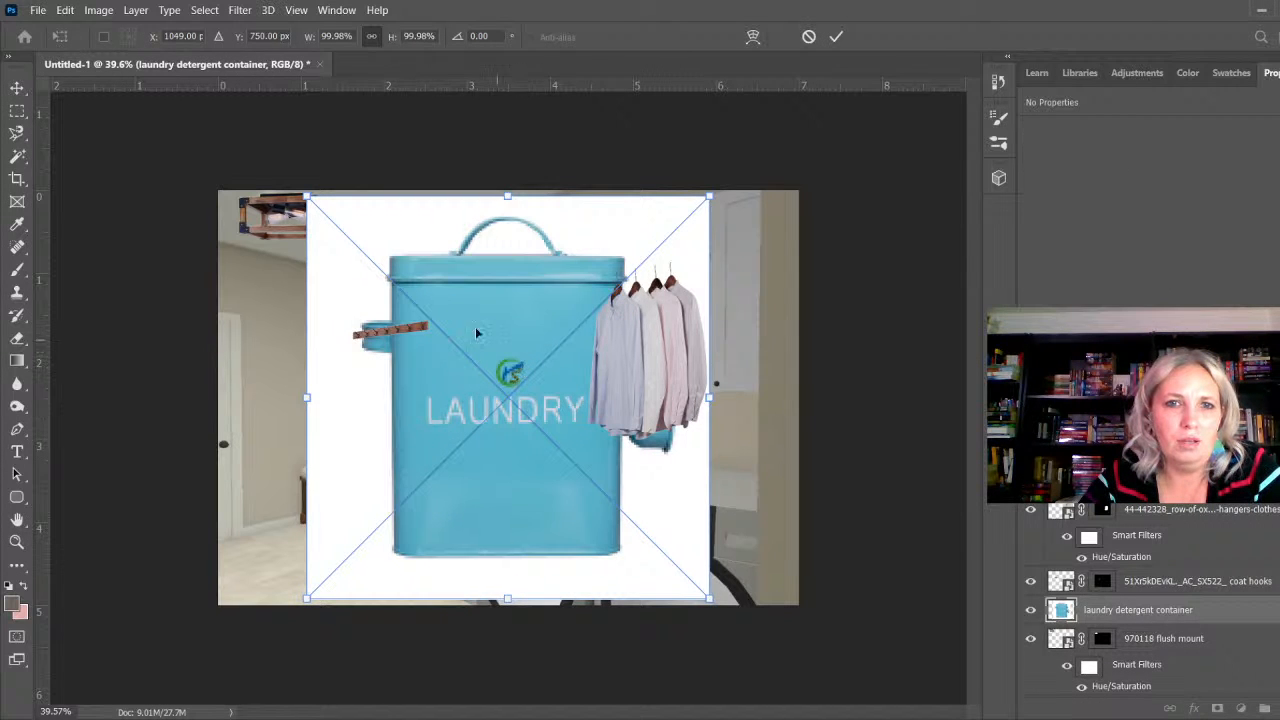
key("Return")
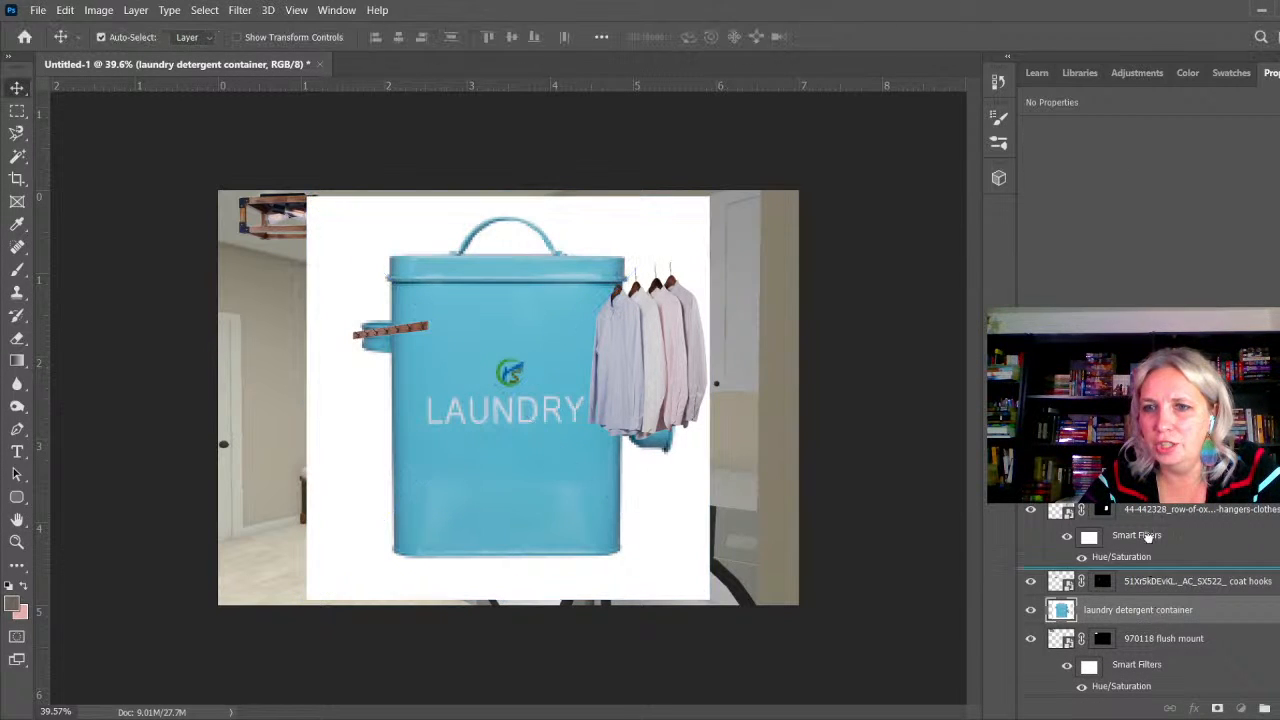
left_click_drag(1101, 565, 1100, 505)
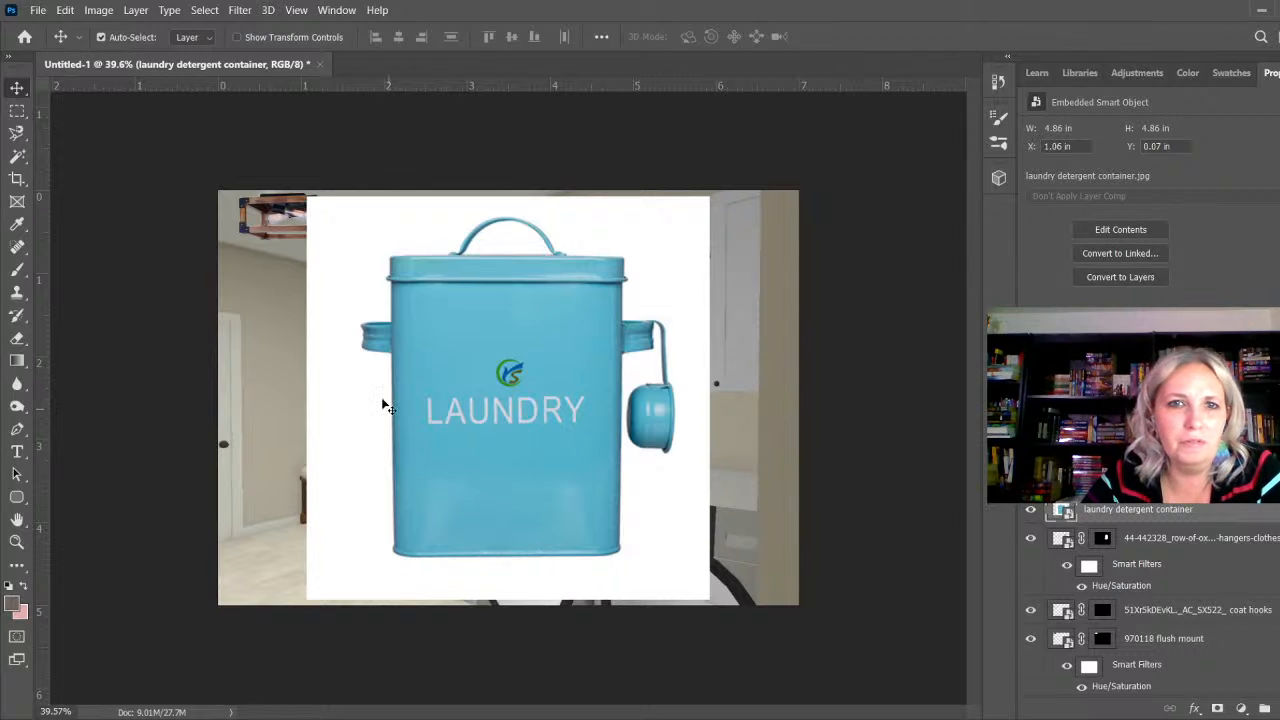
Step: Select the blue laundry container, including its rim, handles and scoop, with the Magic Wand at tolerance 32
left_click(17, 156)
left_click(455, 314)
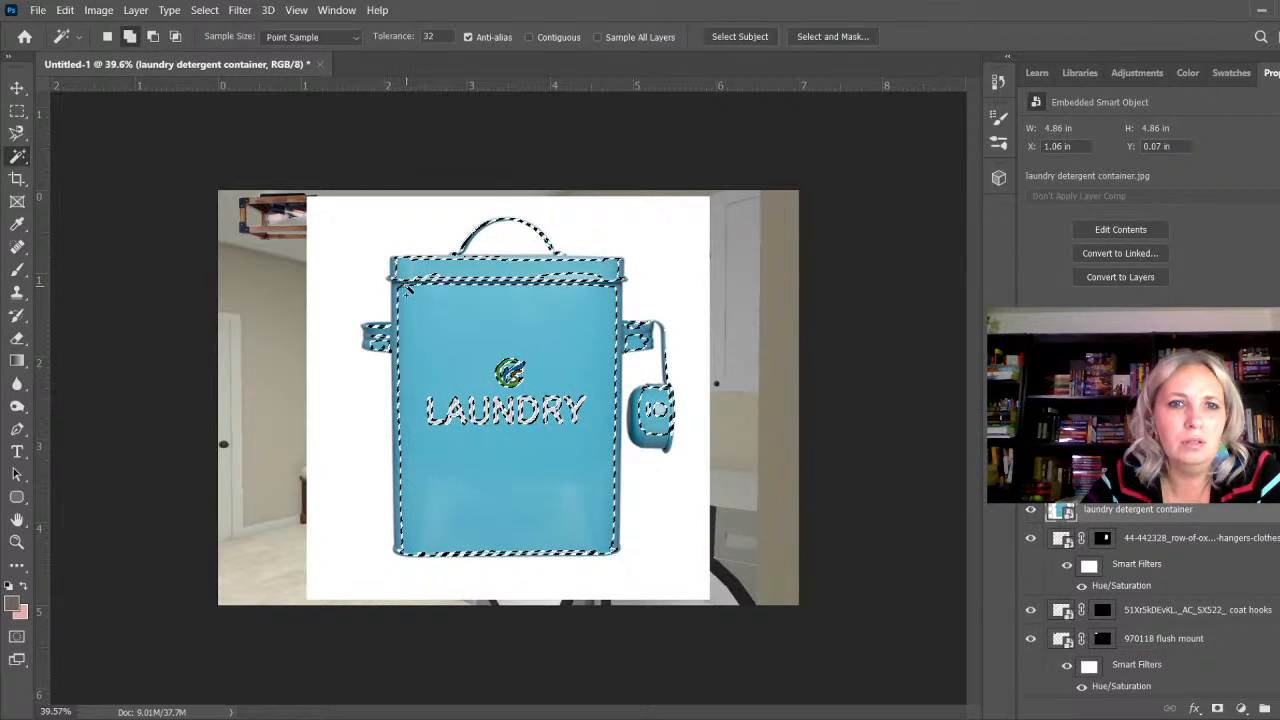
left_click(477, 290)
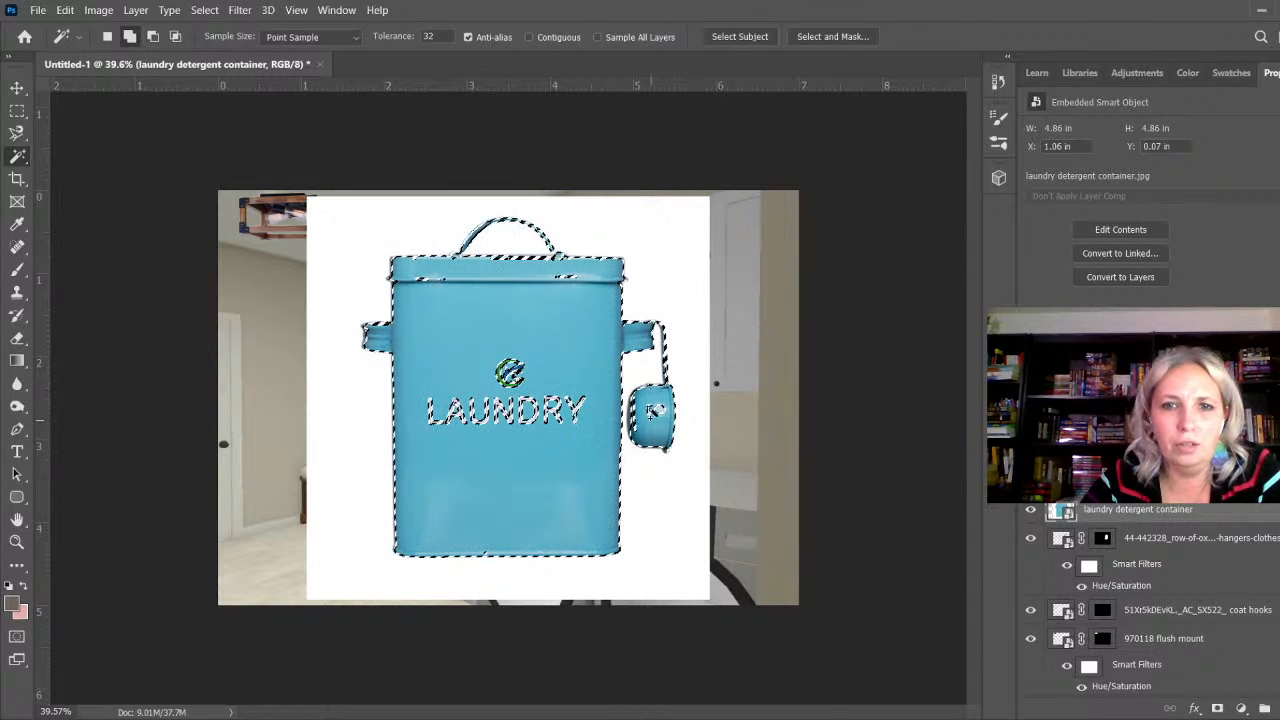
left_click(657, 413)
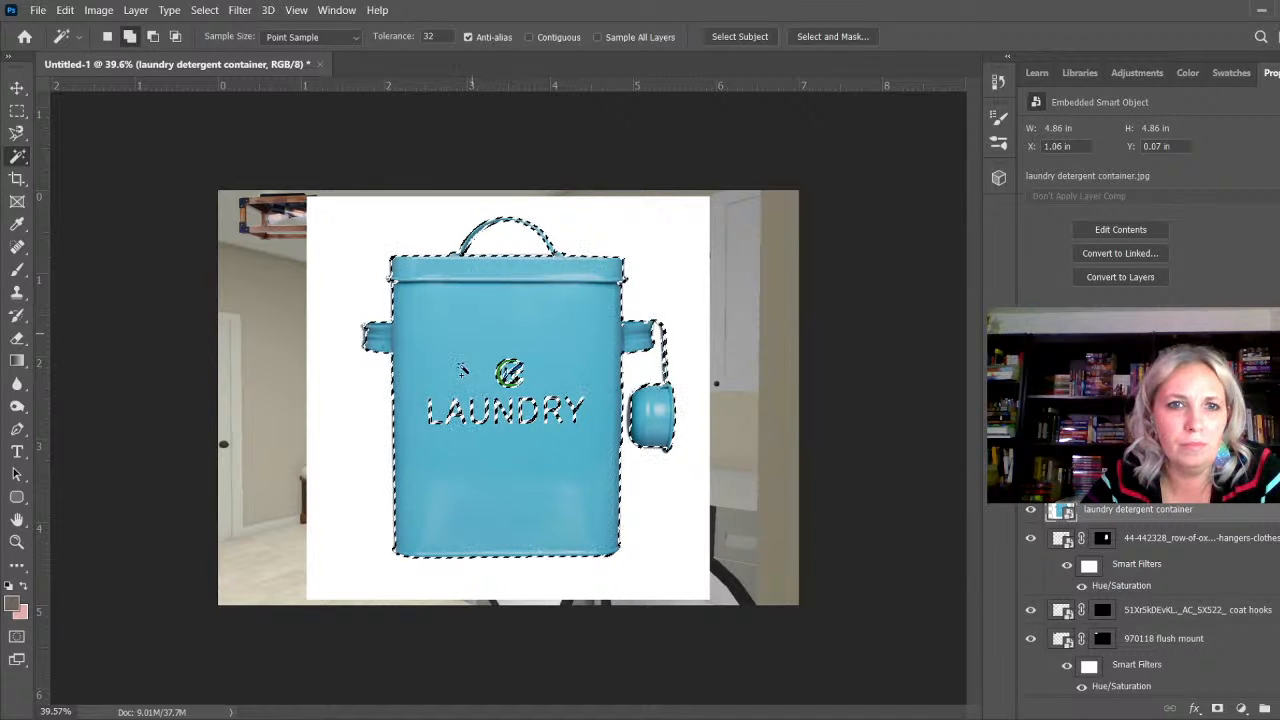
Step: Add the container's logo and LAUNDRY lettering to the selection with a lasso outline, and turn the selection into a layer mask
scroll(508, 410, "up", 3)
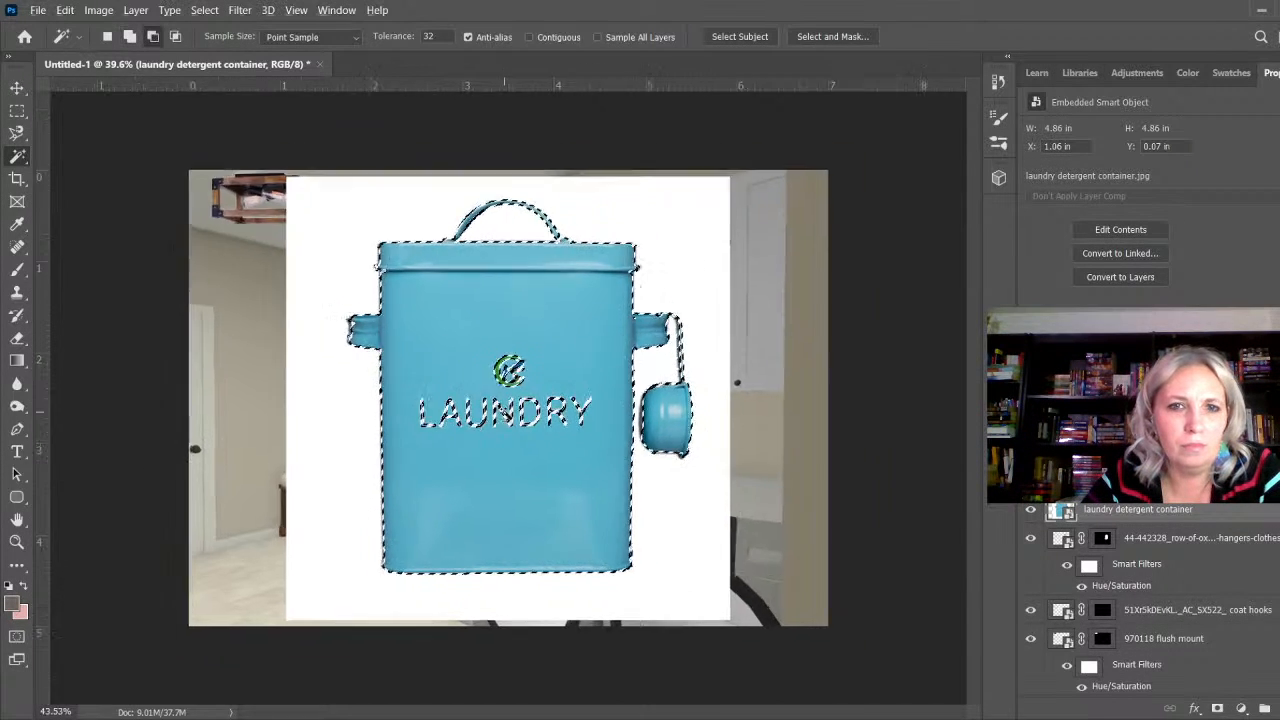
scroll(508, 418, "up", 2)
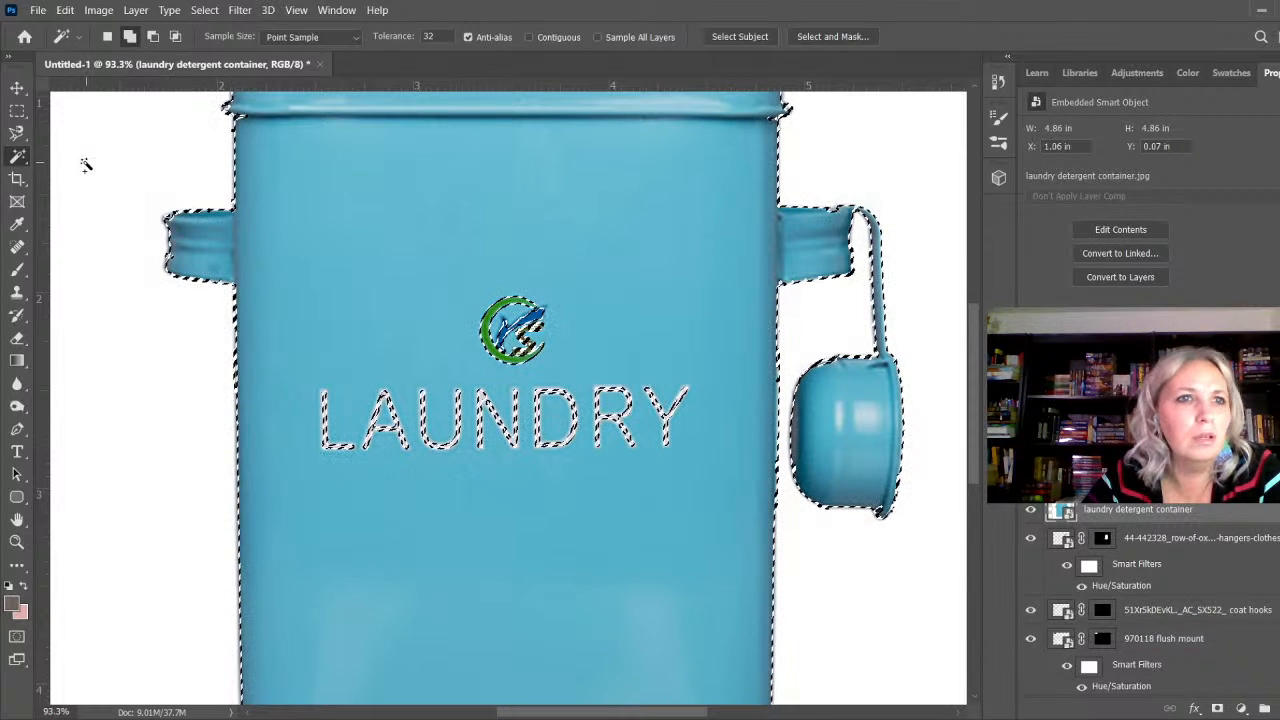
left_click(17, 132)
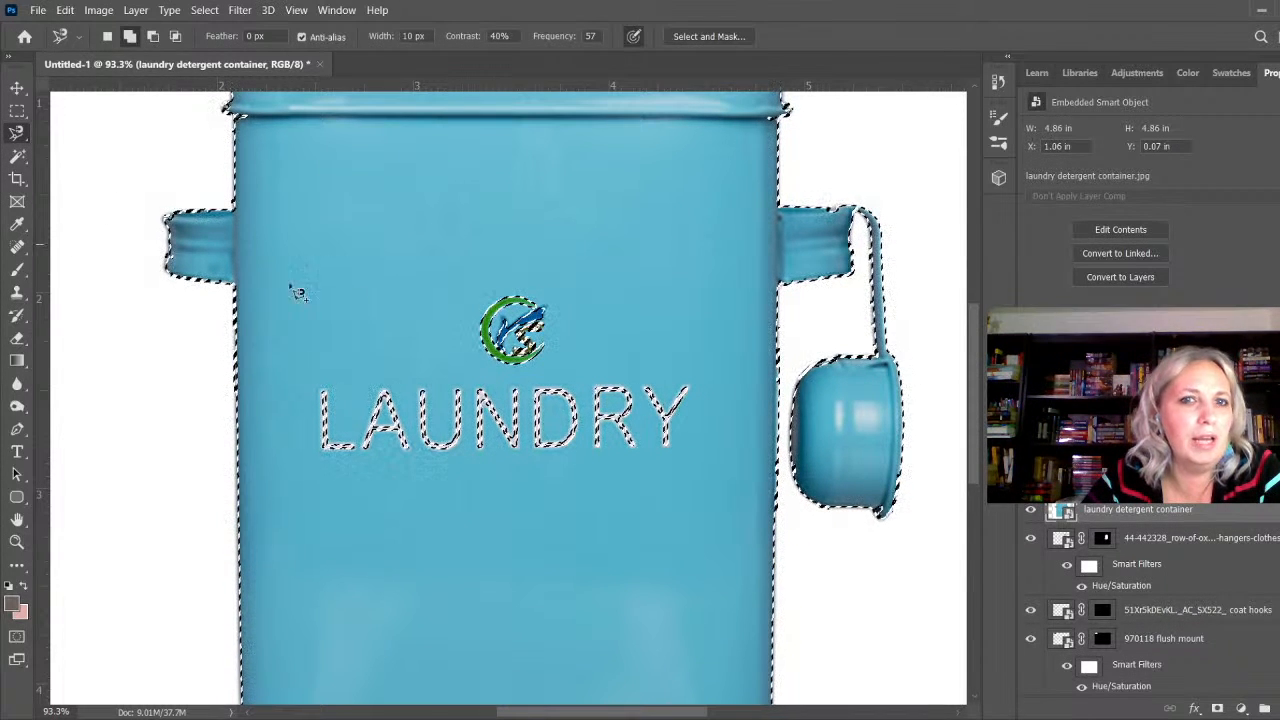
left_click(456, 260)
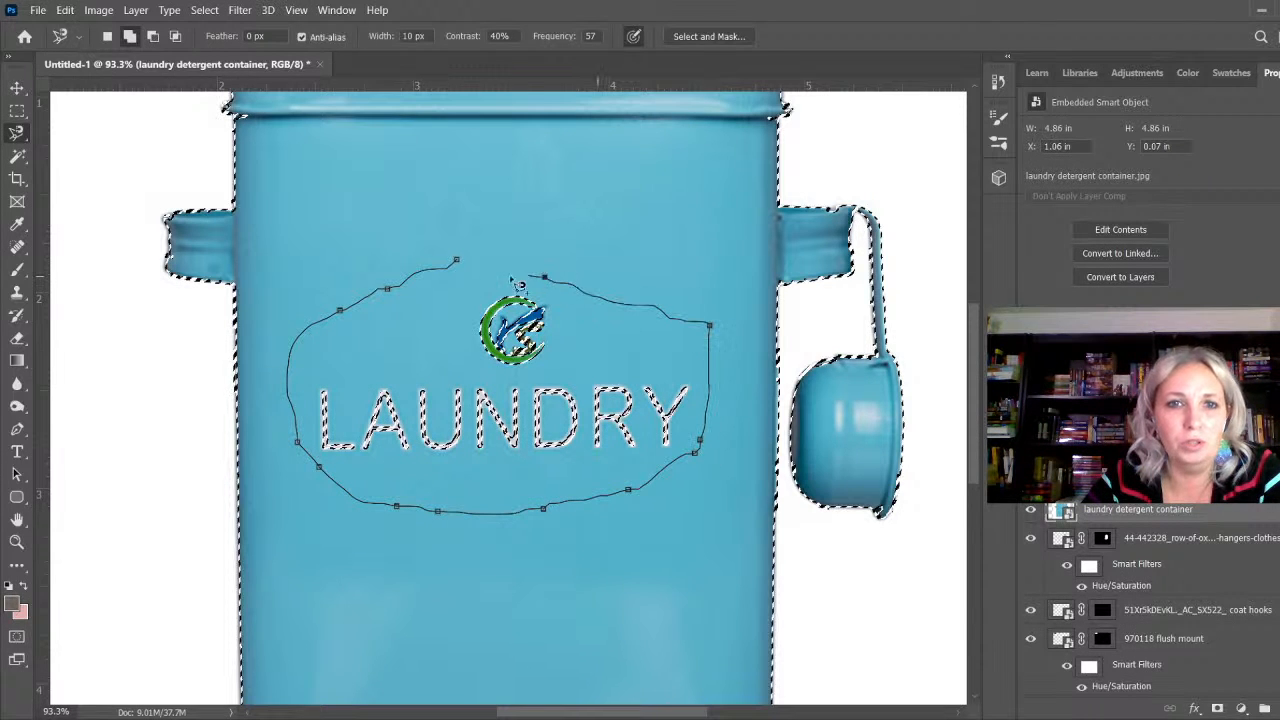
left_click(456, 262)
key("ctrl+0")
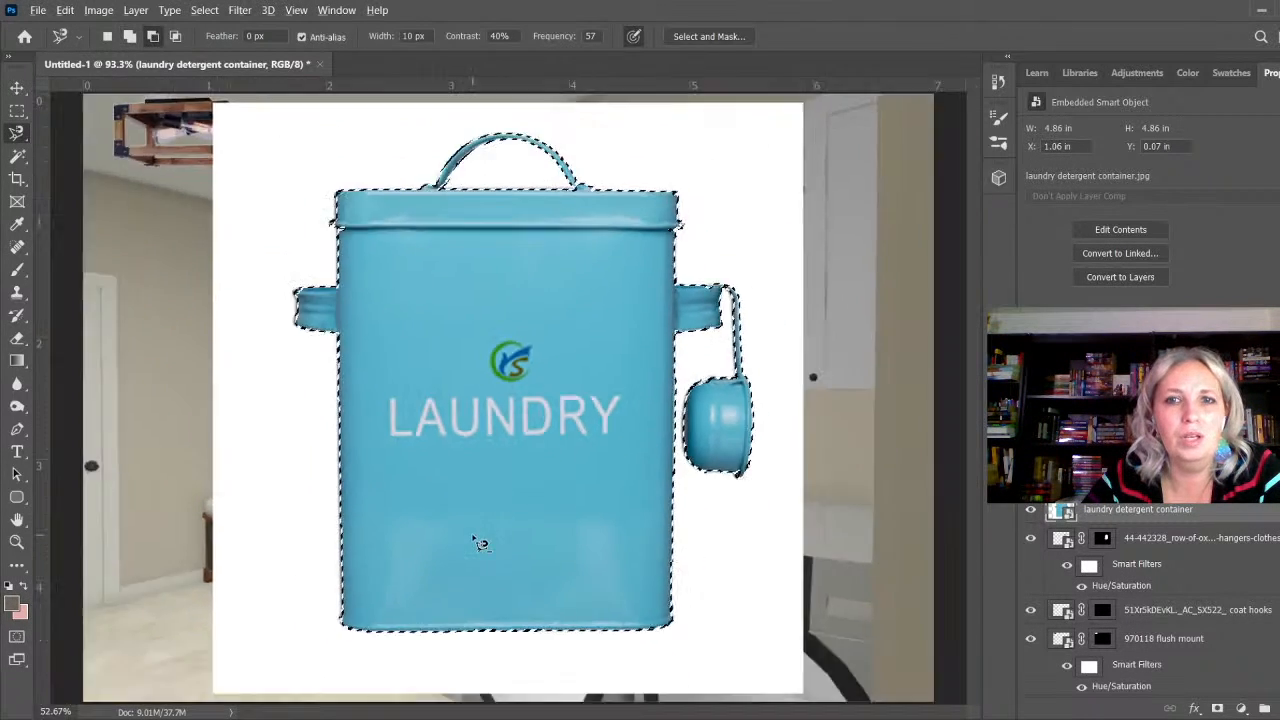
scroll(481, 543, "down", 3)
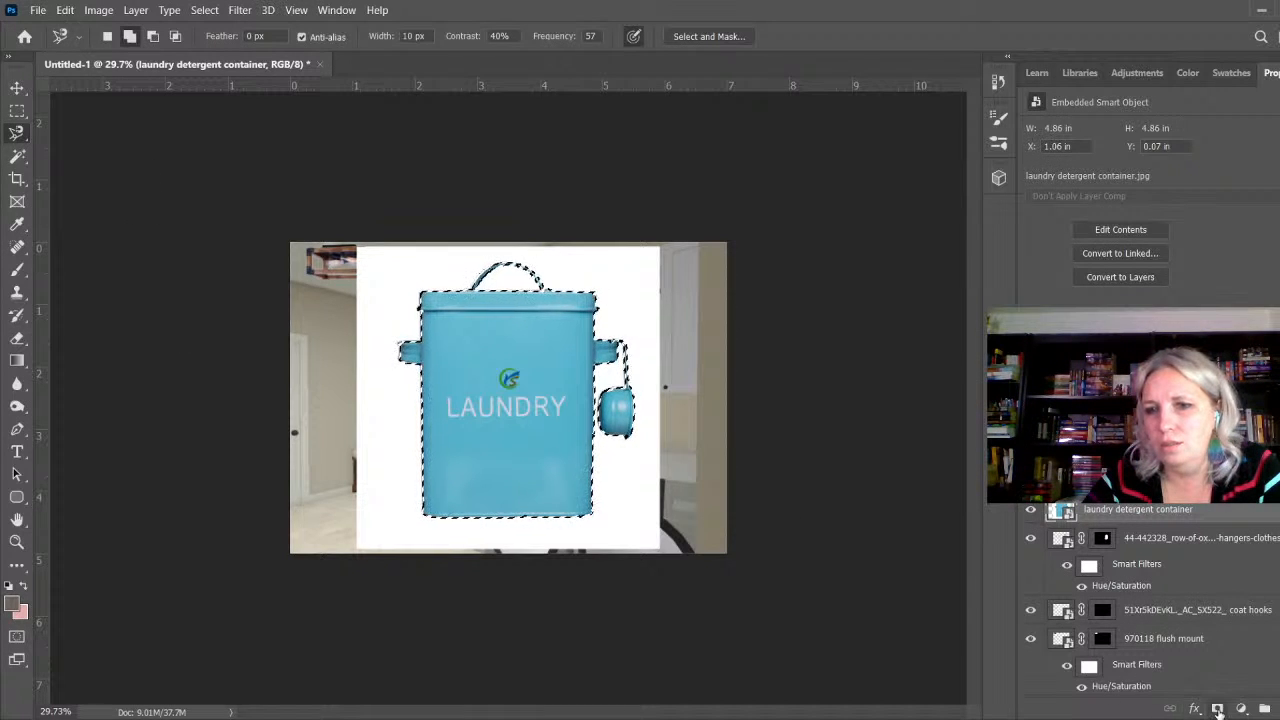
left_click(1218, 709)
Step: Scale the laundry detergent container down to about 19.14% and position it on top of the right-hand laundry machine
key("ctrl+t")
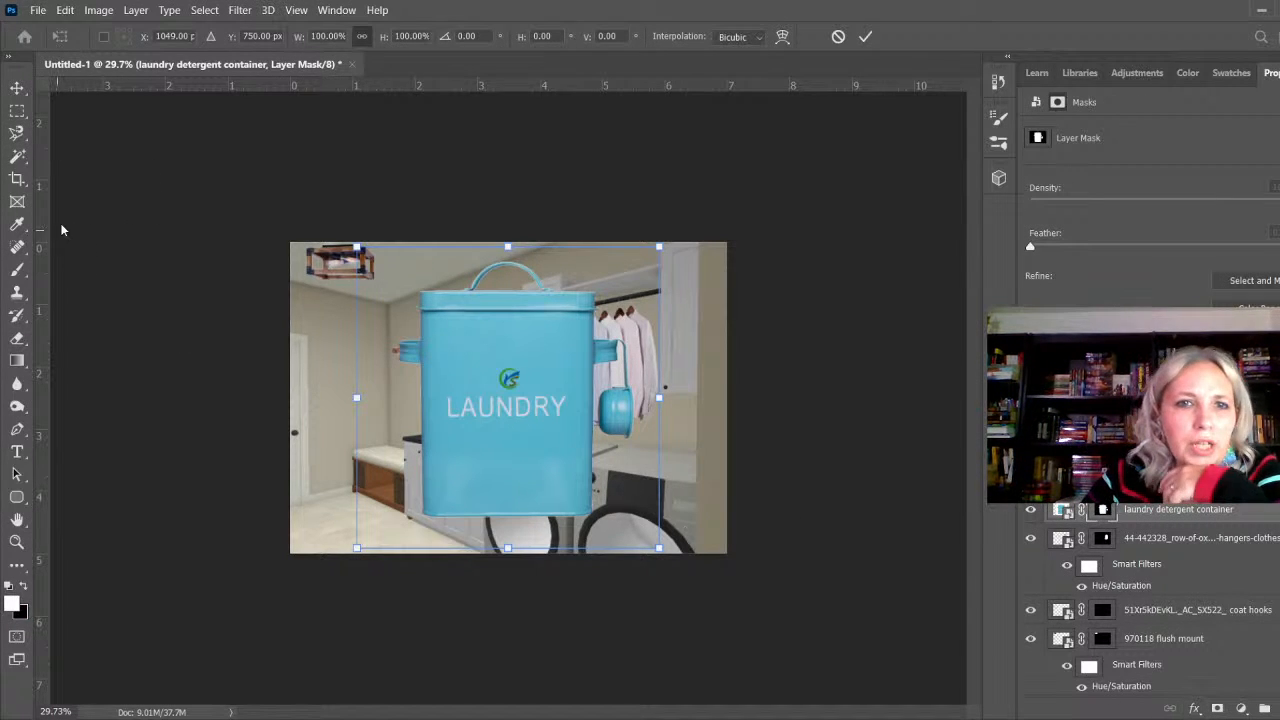
left_click_drag(357, 245, 664, 461)
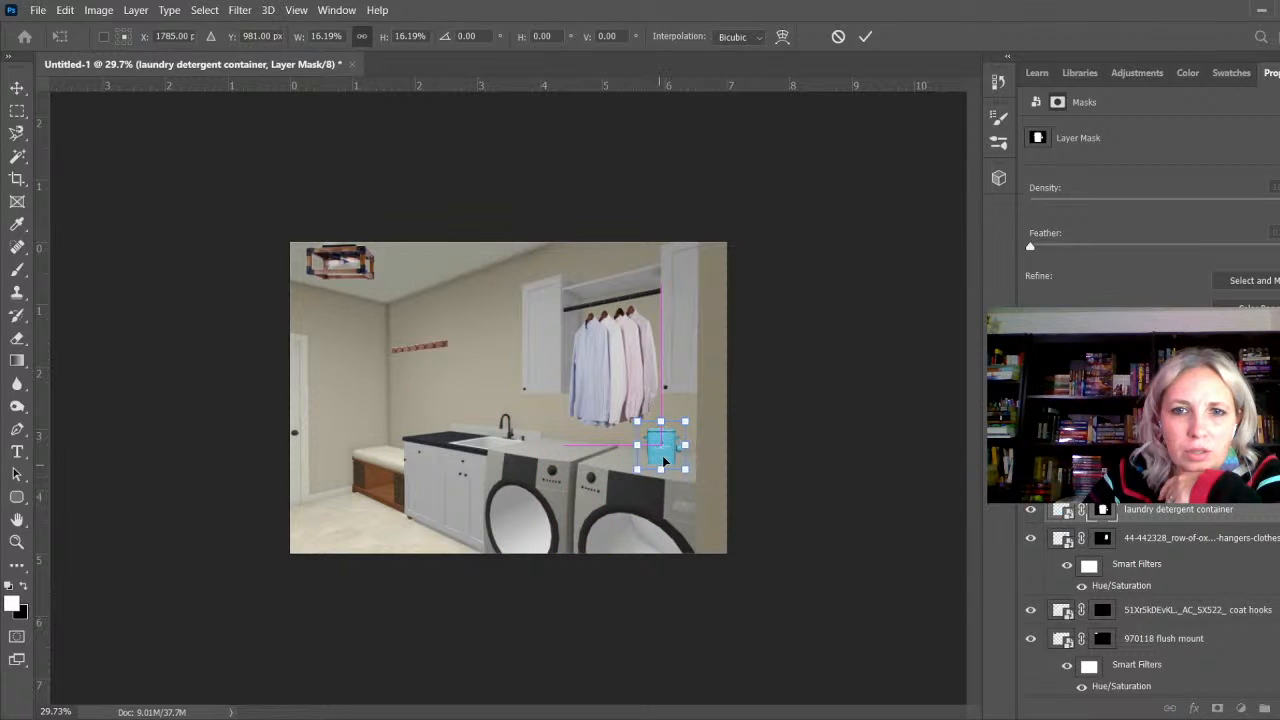
key("ctrl+0")
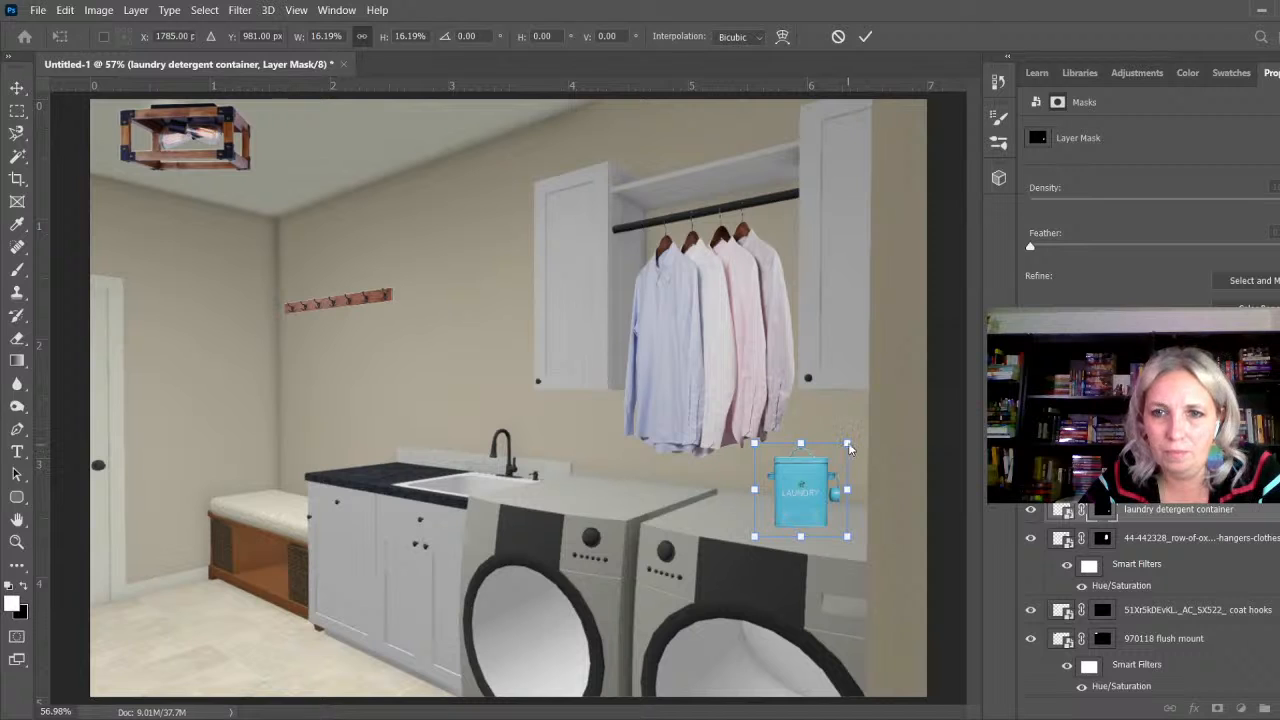
left_click_drag(848, 446, 867, 428)
mouse_move(825, 476)
left_mouse_down()
mouse_move(840, 471)
mouse_move(833, 480)
left_mouse_up()
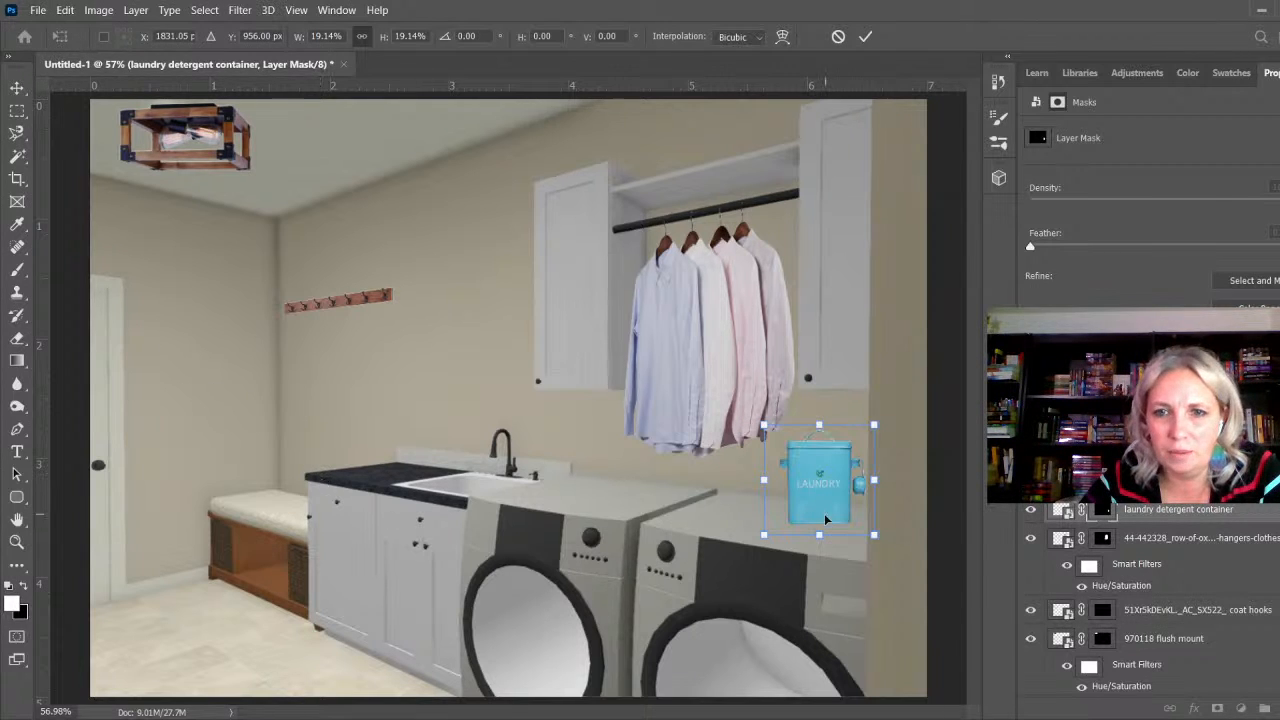
Step: Skew the corners of the laundry container to match the machine top's perspective, with a vertical skew of about 4.31, and commit the transform
left_click_drag(763, 538, 764, 535)
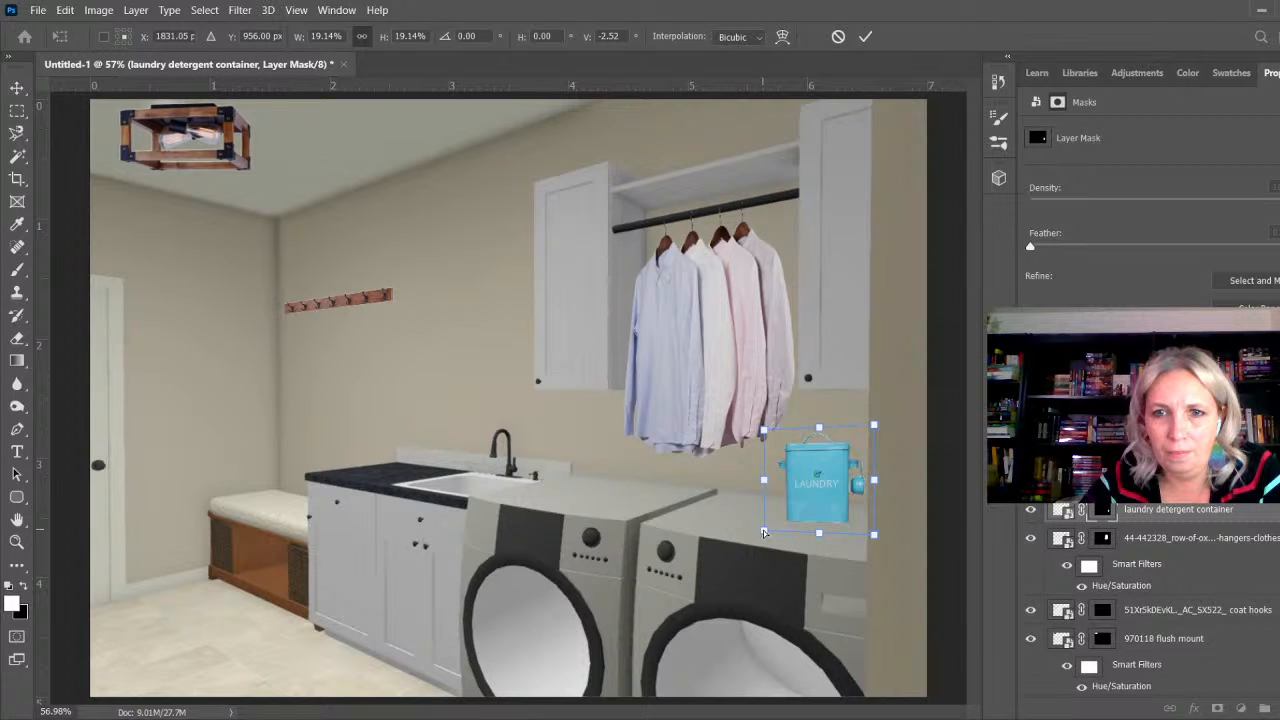
left_click_drag(763, 531, 764, 533)
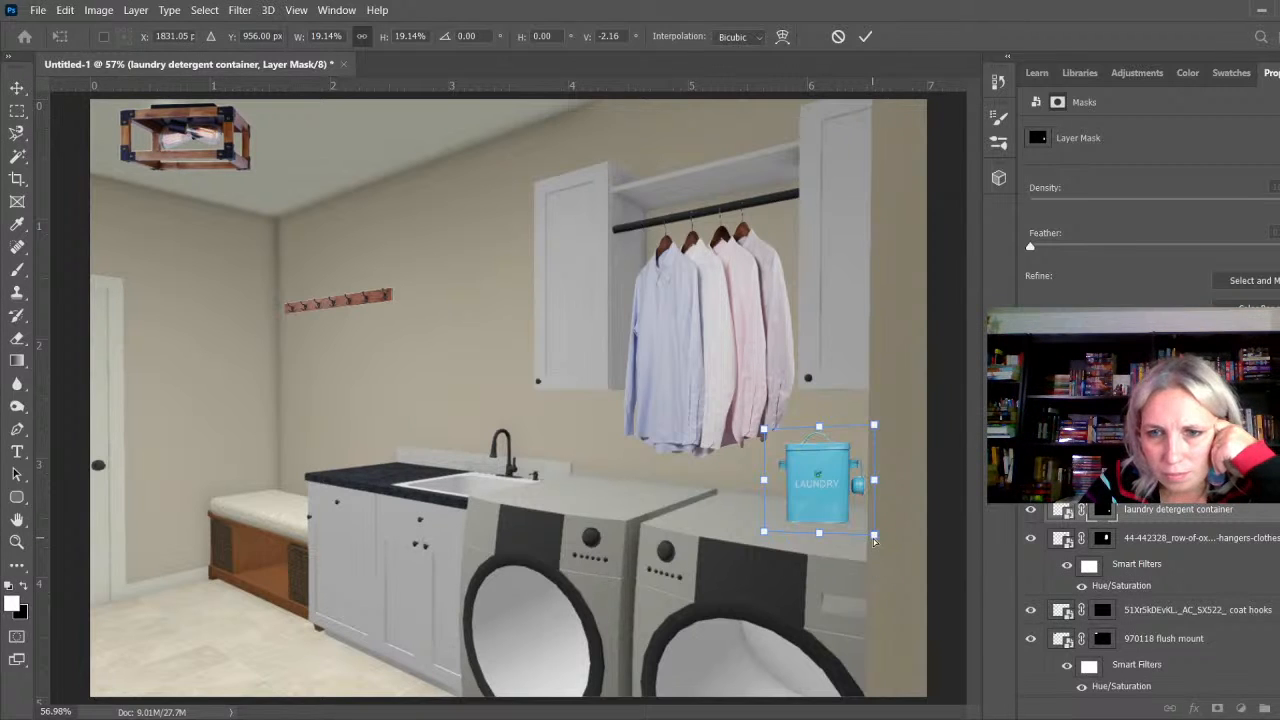
left_click_drag(874, 540, 874, 544)
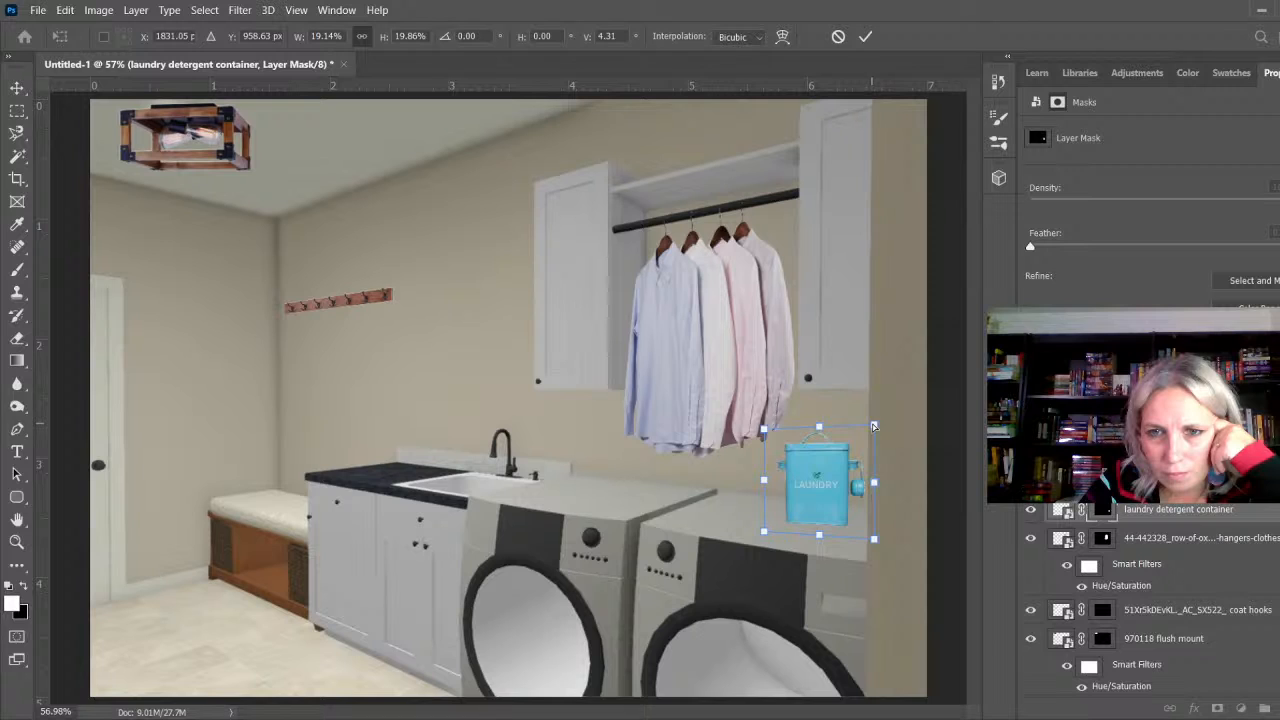
left_click_drag(873, 428, 873, 429)
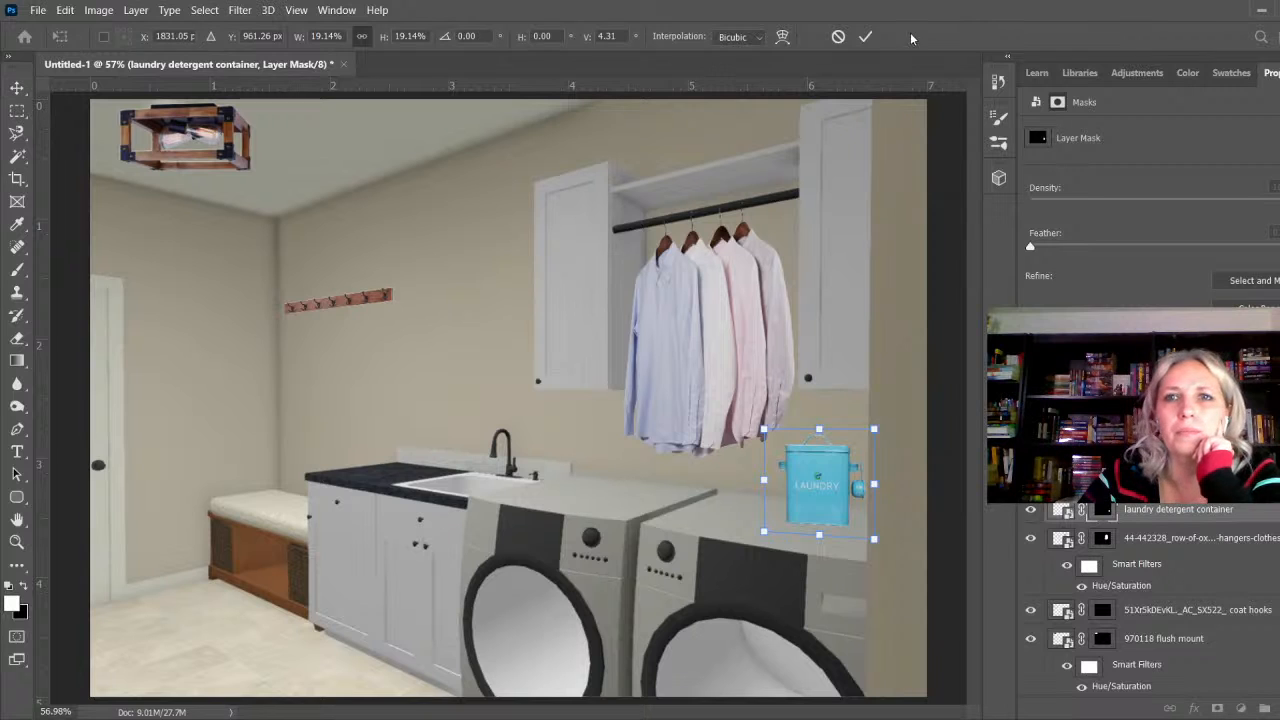
left_click(867, 37)
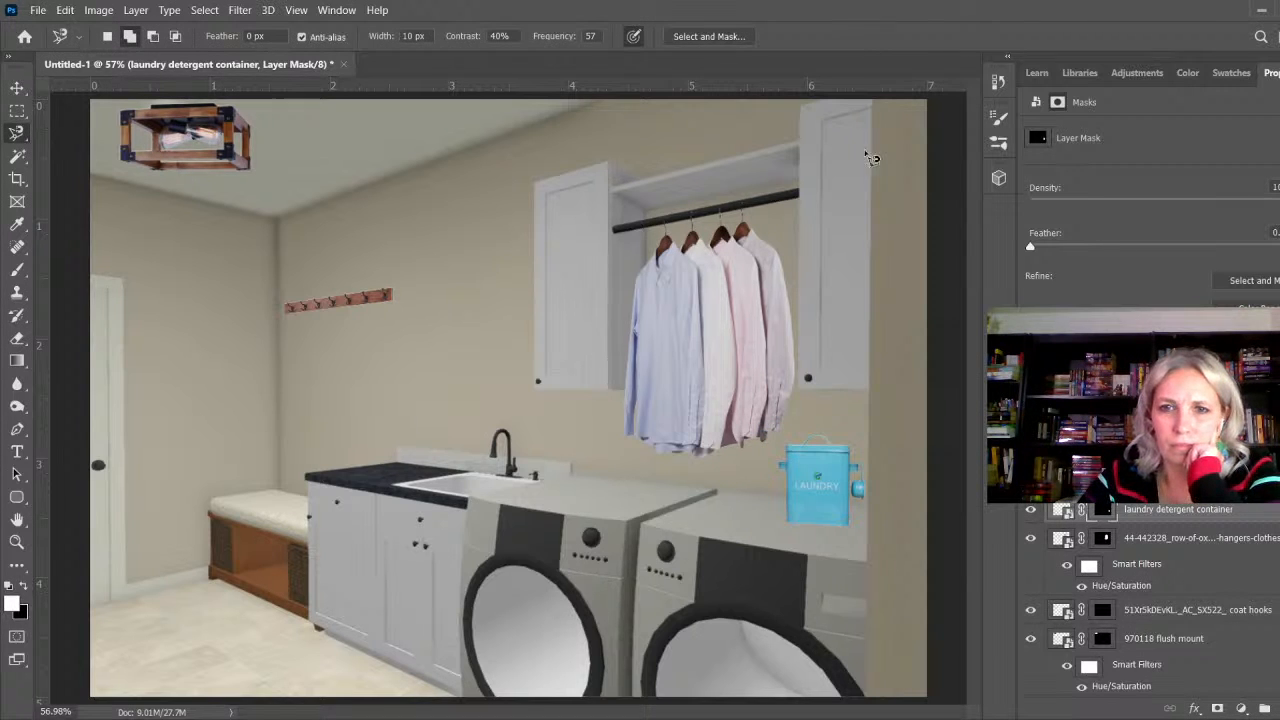
Step: Apply a Hue/Saturation smart filter to the laundry detergent container layer
left_click(815, 505)
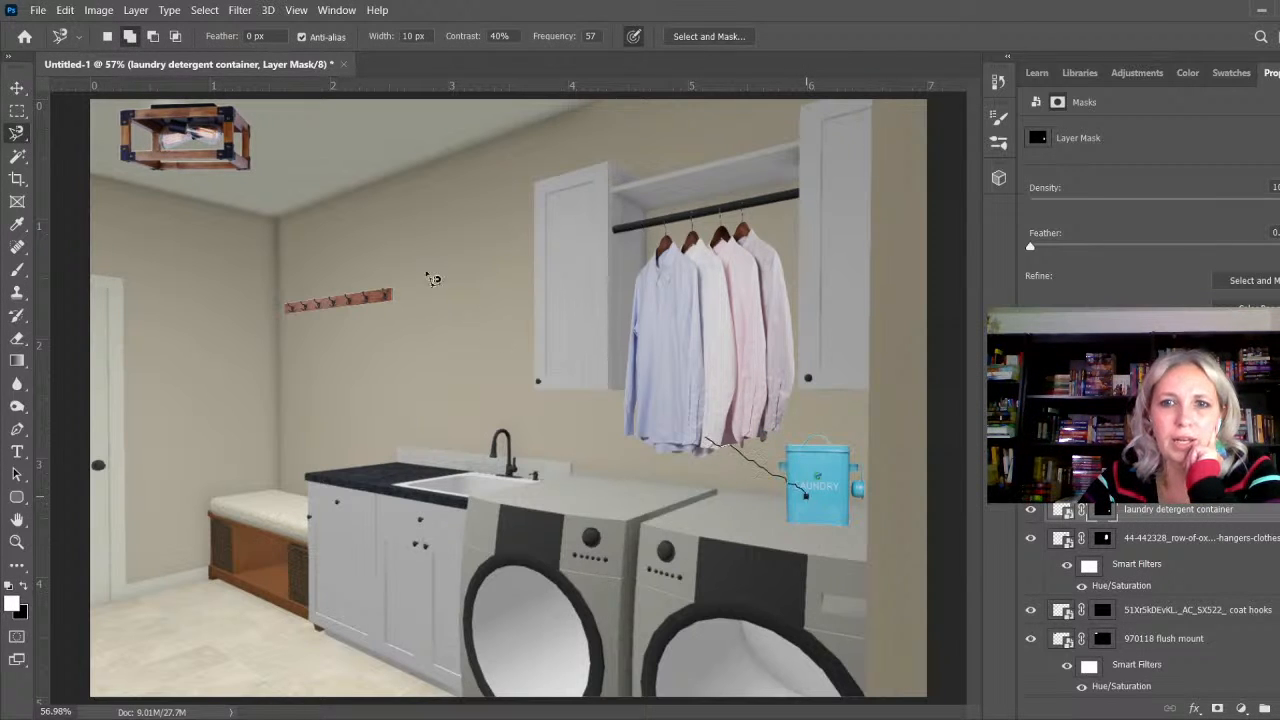
key("Escape")
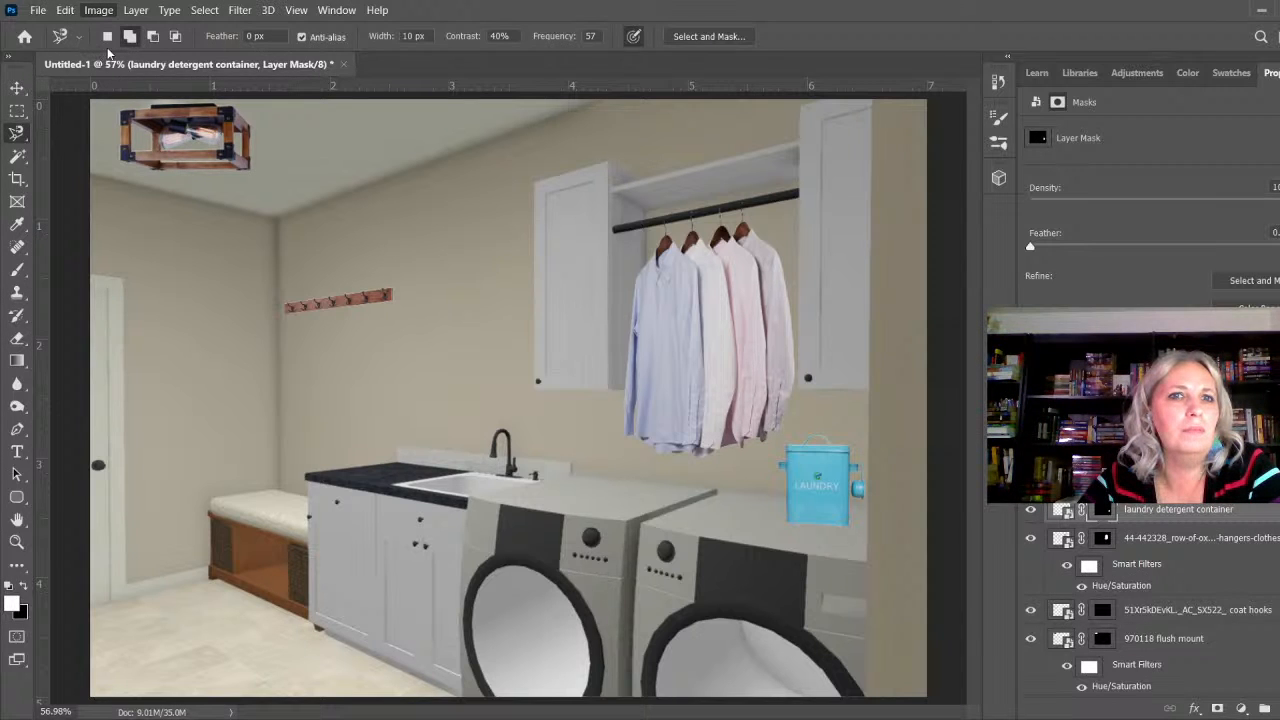
left_click(1254, 540)
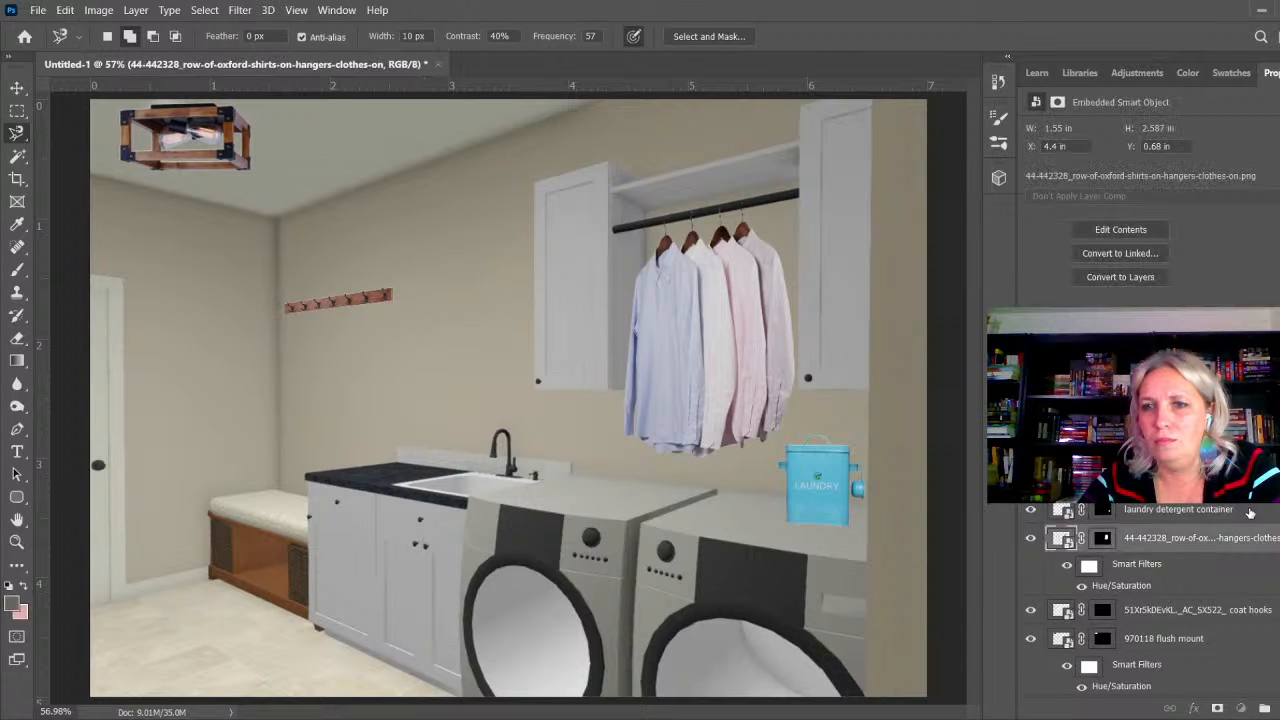
left_click(1224, 511)
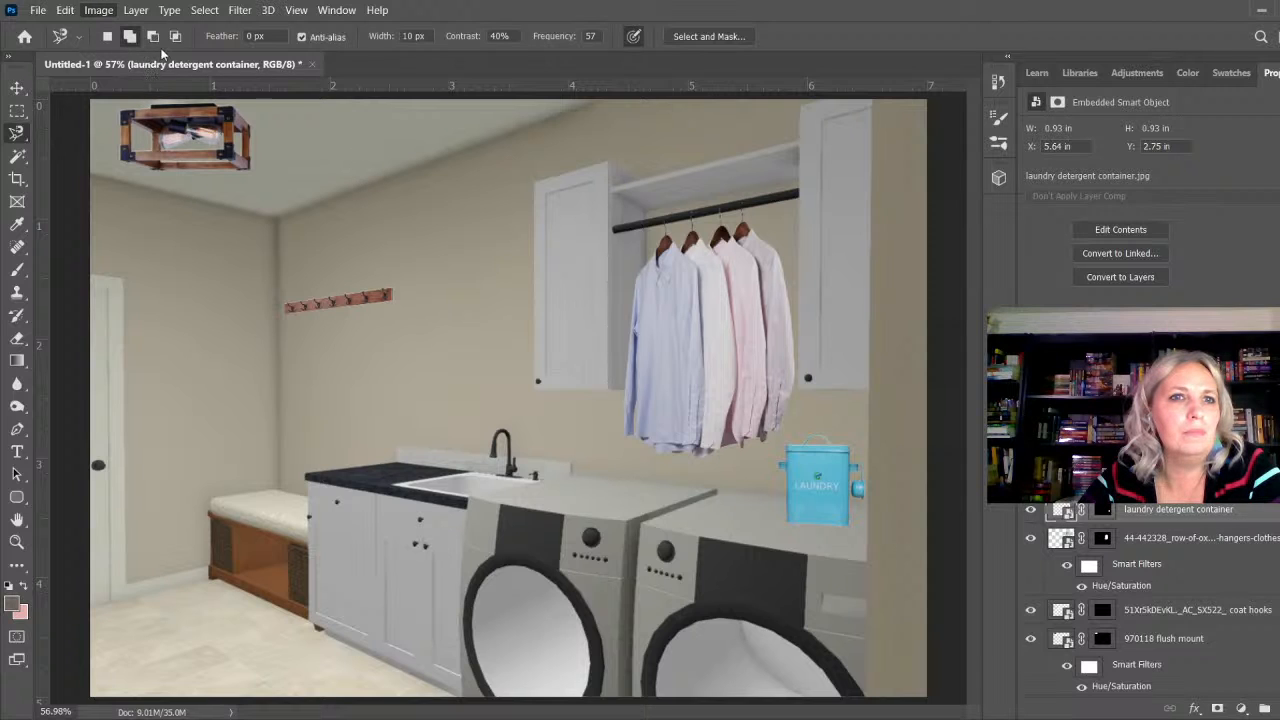
key("i")
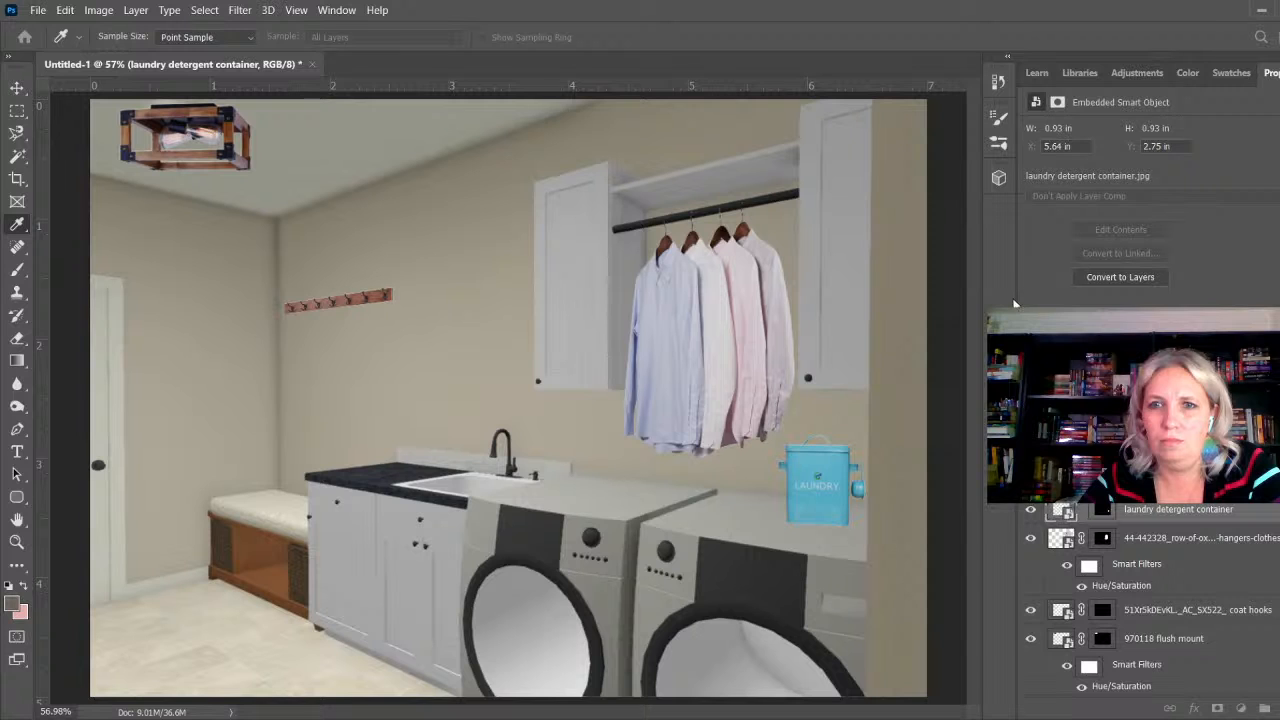
left_click(1218, 161)
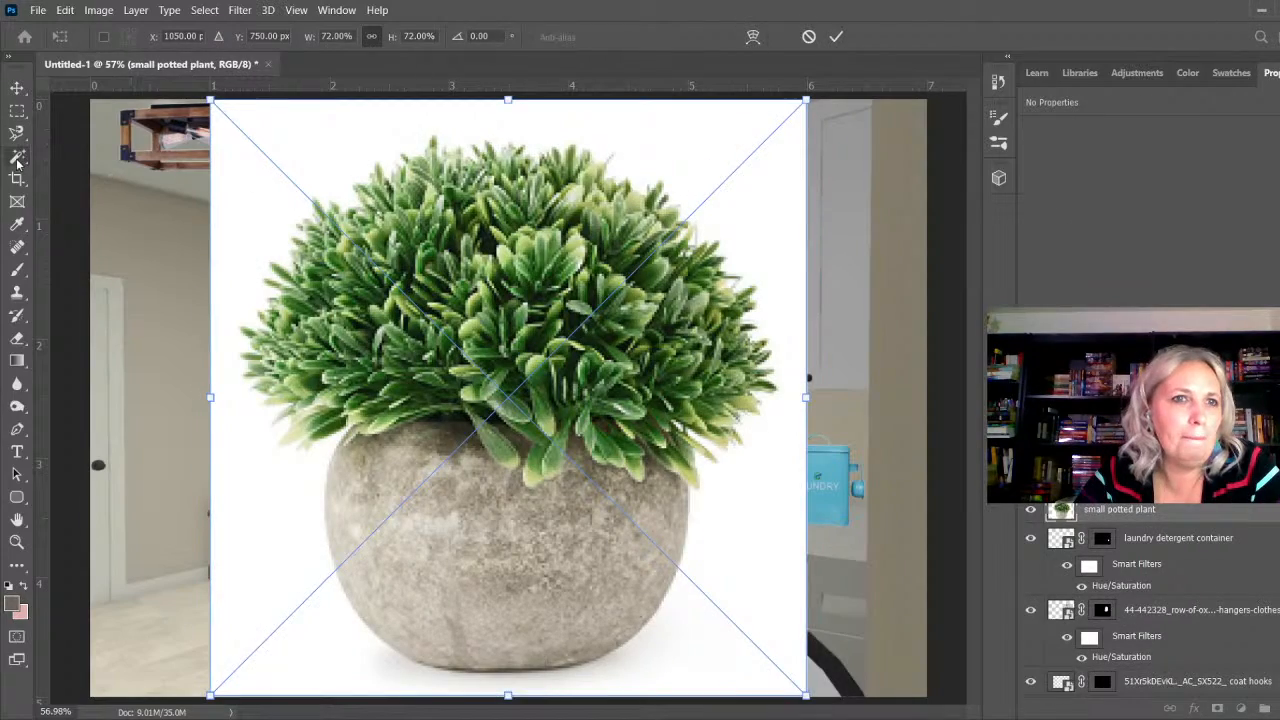
Step: Commit the placement of the small potted plant image and select its green foliage with the Magic Wand at tolerance 32
left_click(17, 158)
left_click(352, 326)
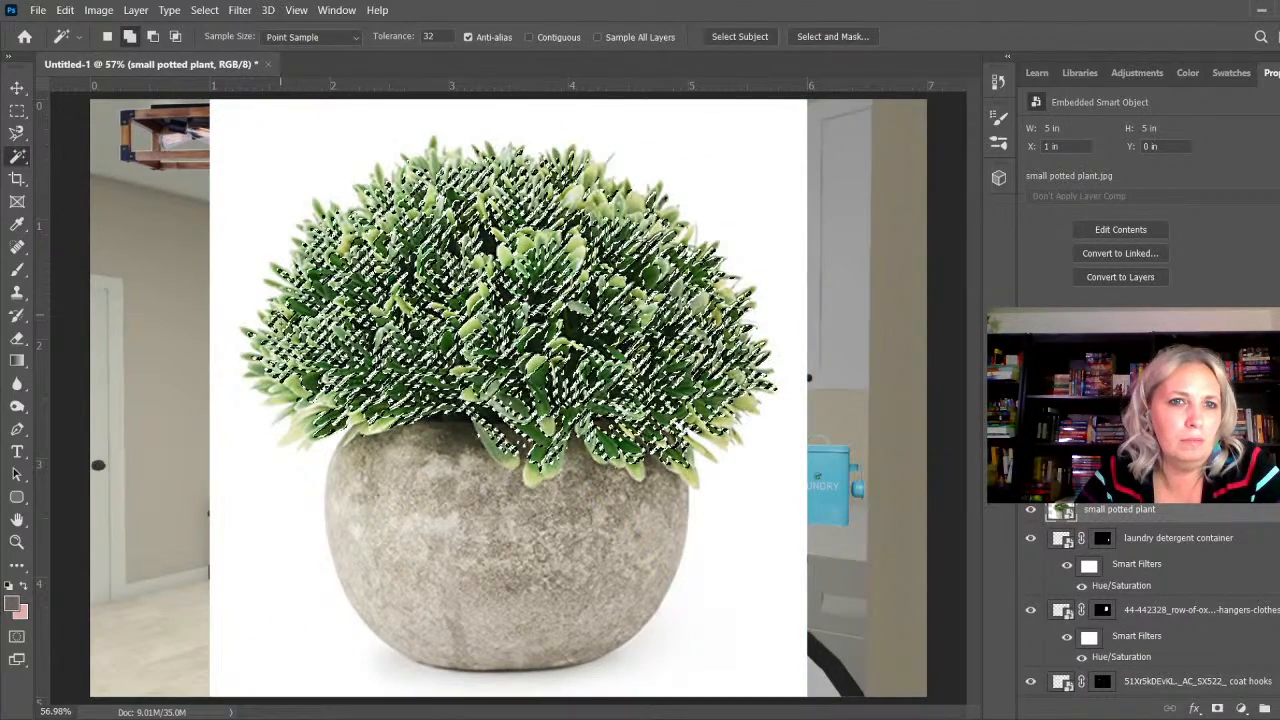
left_click(289, 304)
left_click(298, 303)
left_click(316, 291)
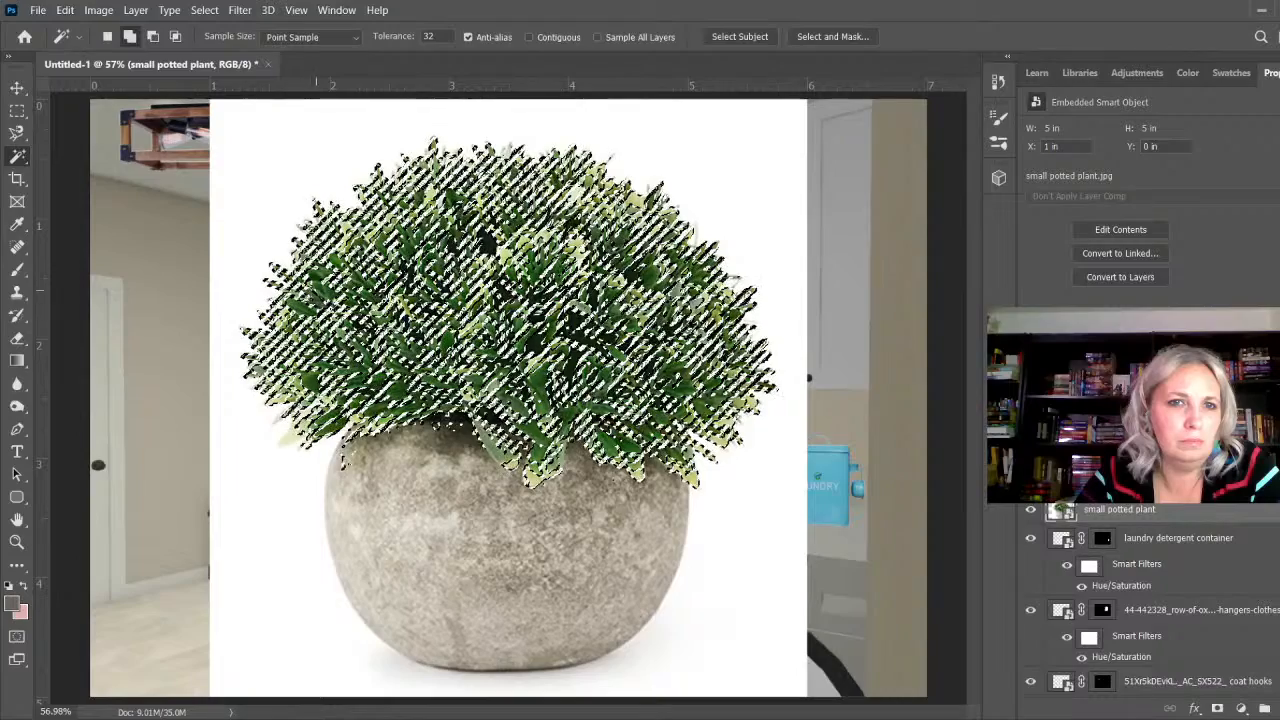
Step: Add the stone pot's dark and light grey tones to the Magic Wand selection
left_click(412, 458)
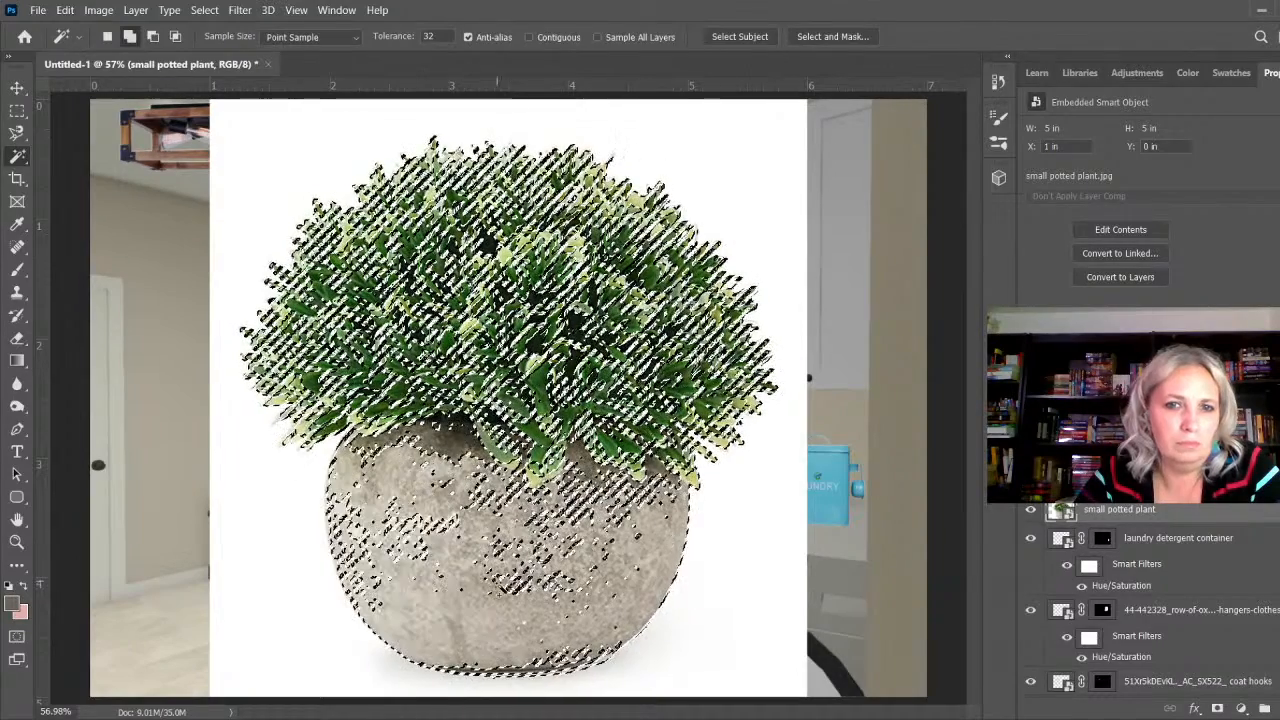
left_click(518, 581)
left_click(358, 542)
left_click(366, 532)
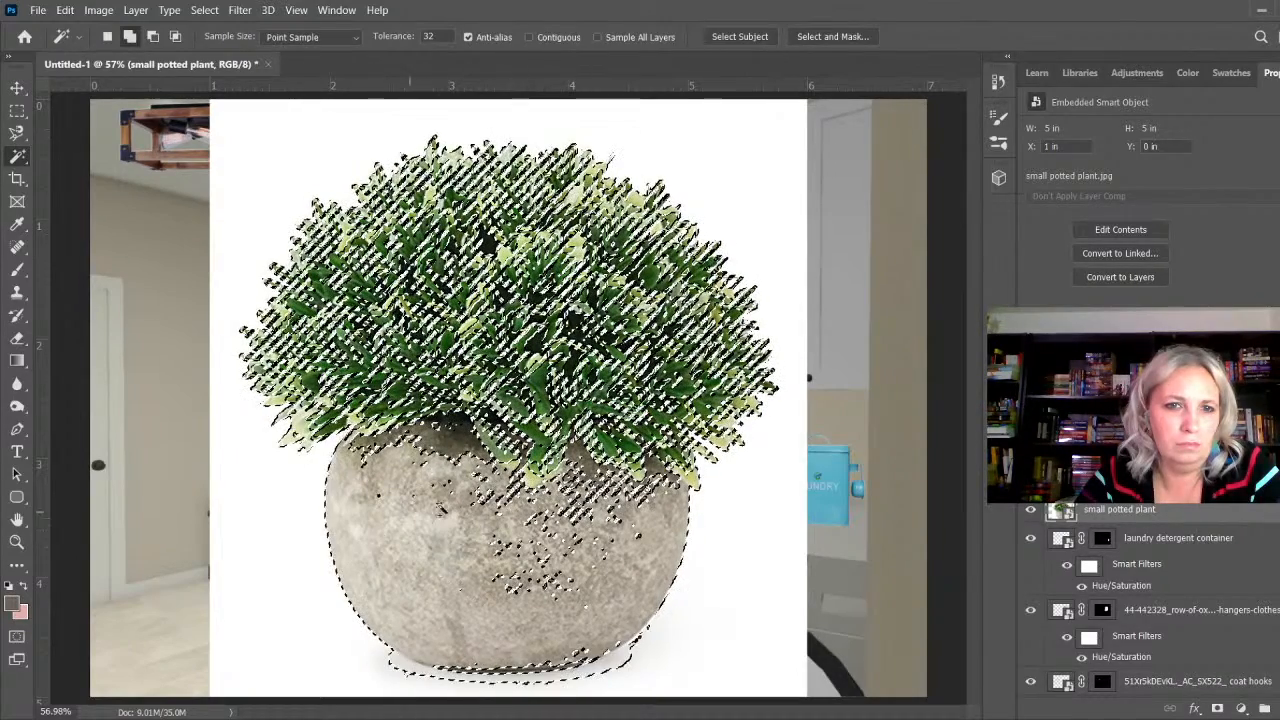
Step: Add the unselected gaps along the pot's shaded upper edge and the overhanging leaves to the selection
scroll(576, 465, "up", 4)
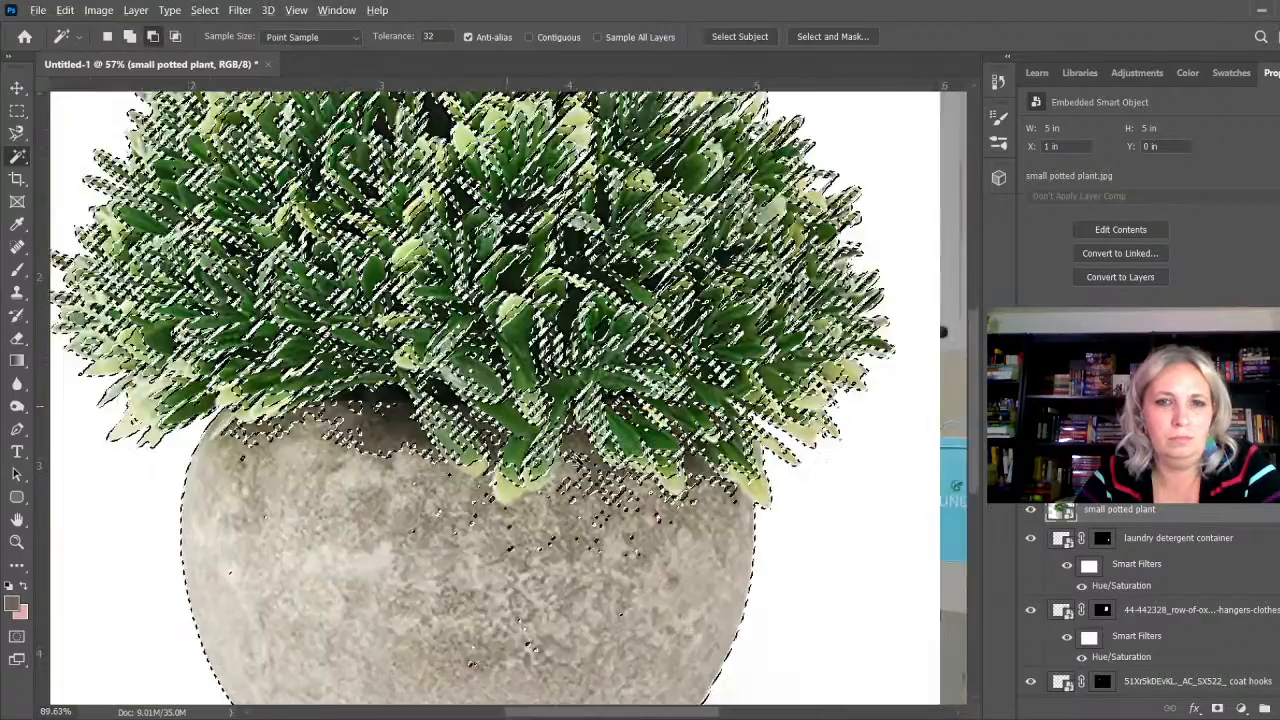
left_click(514, 456)
left_click(494, 502)
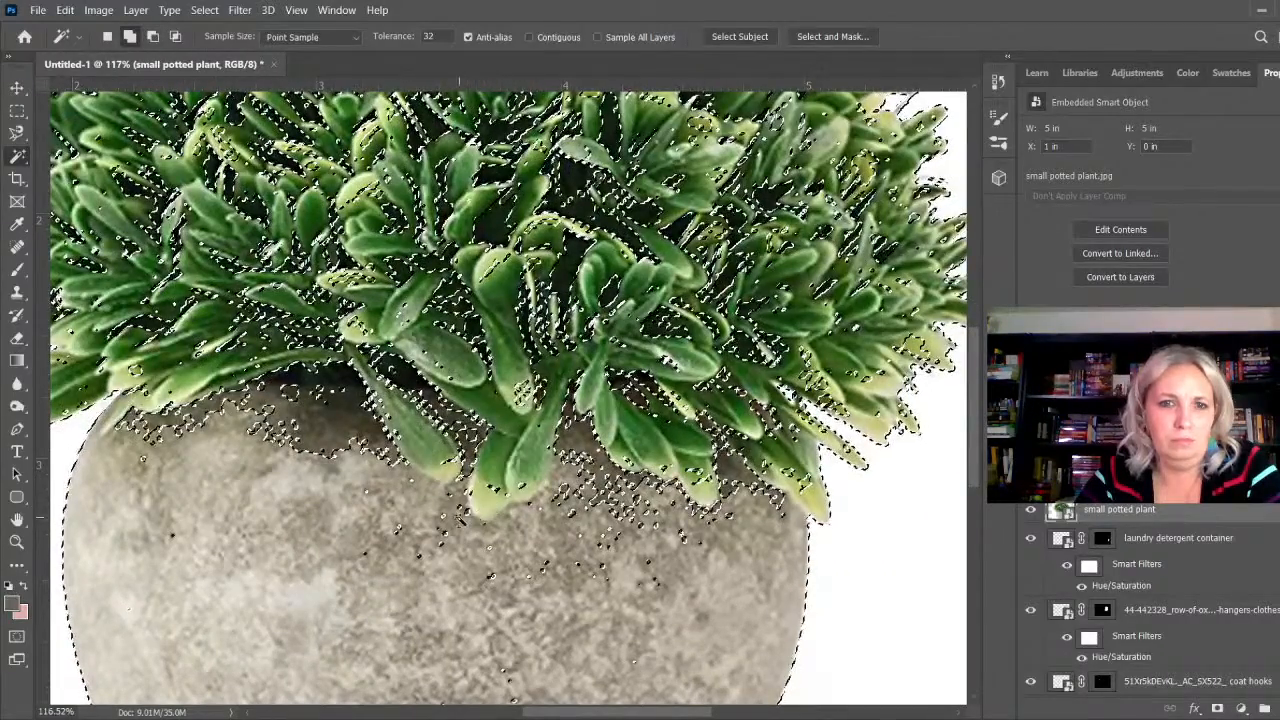
left_click(458, 518)
left_click(448, 487)
left_click(470, 459)
left_click(371, 445)
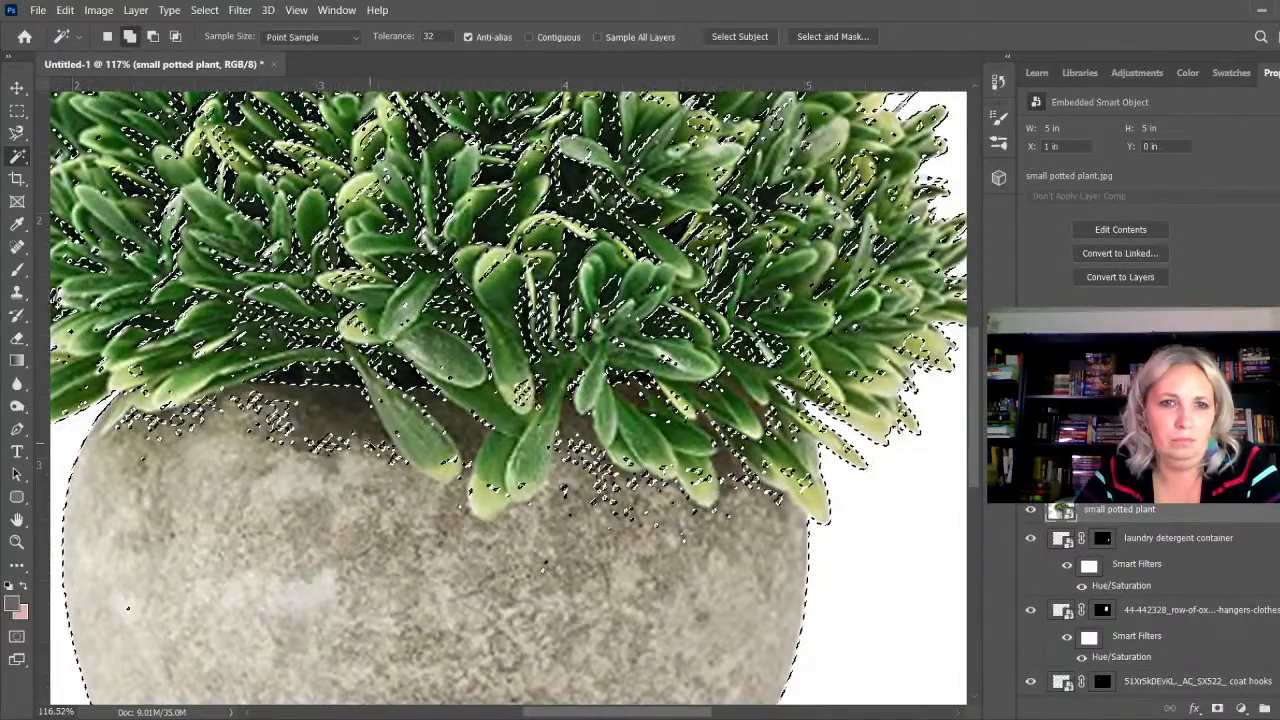
left_click(350, 438)
left_click(349, 383)
left_click(384, 378)
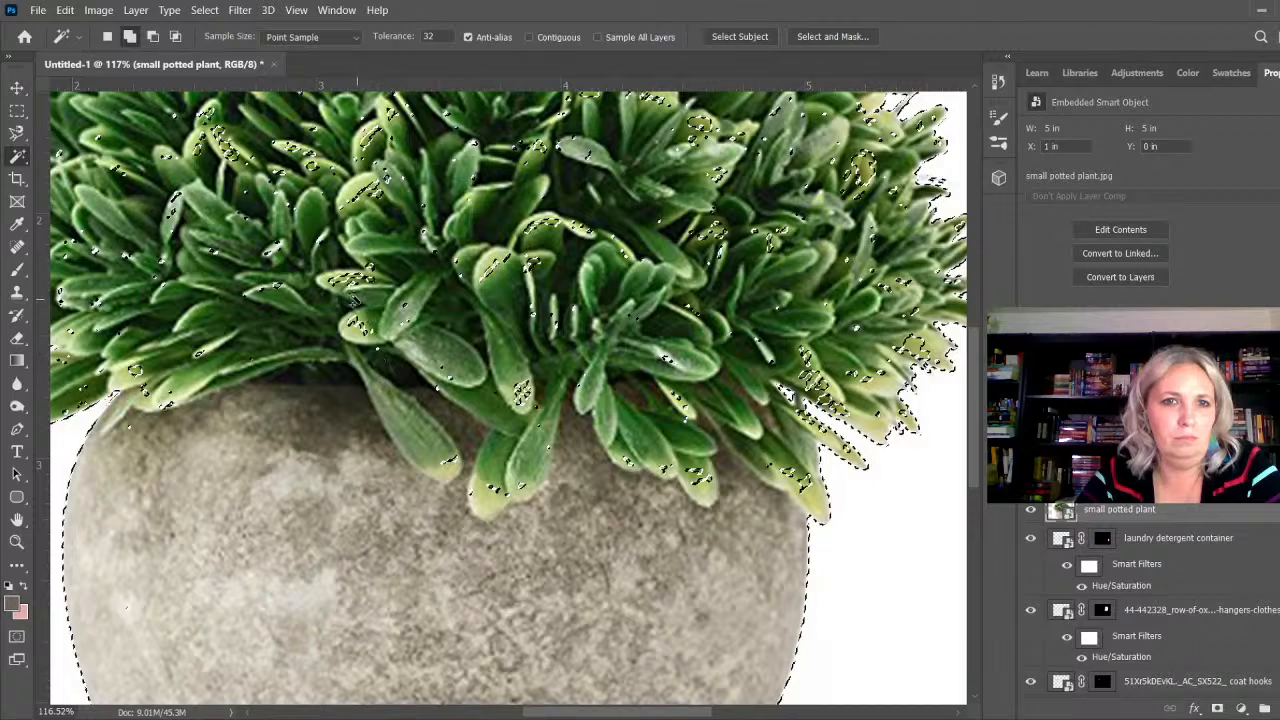
Step: Add the remaining light green leaf tips to the Magic Wand selection
left_click(352, 294)
left_click(351, 292)
left_click(384, 284)
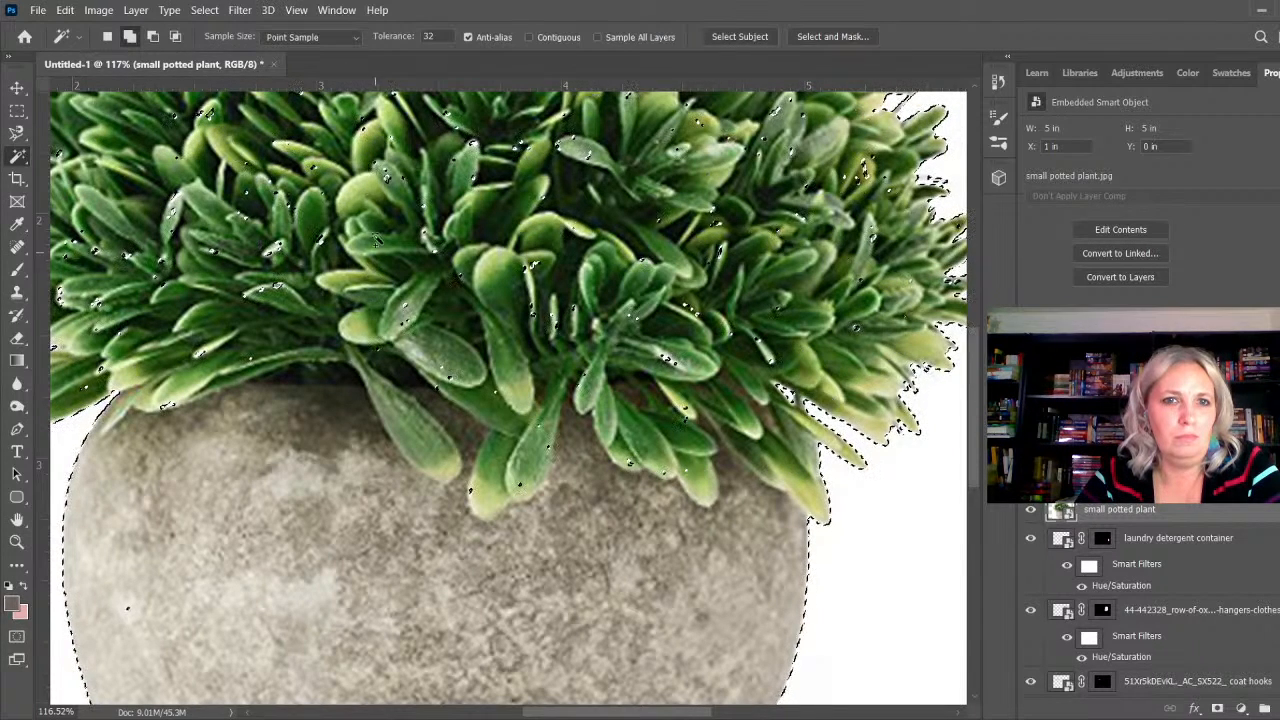
left_click(304, 264)
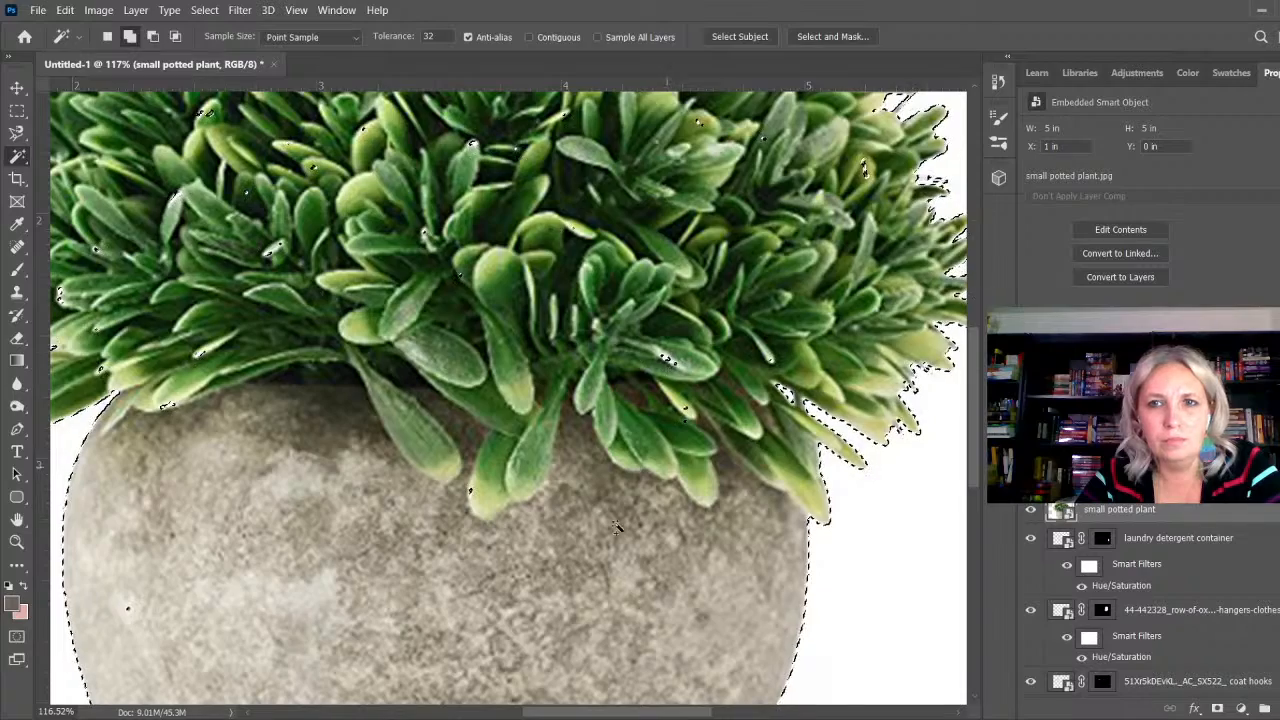
Step: Try to add the last pale leaf specks to the selection with the Magic Wand, and undo that addition
scroll(615, 592, "down", 3, "alt")
scroll(766, 358, "up", 5, "alt")
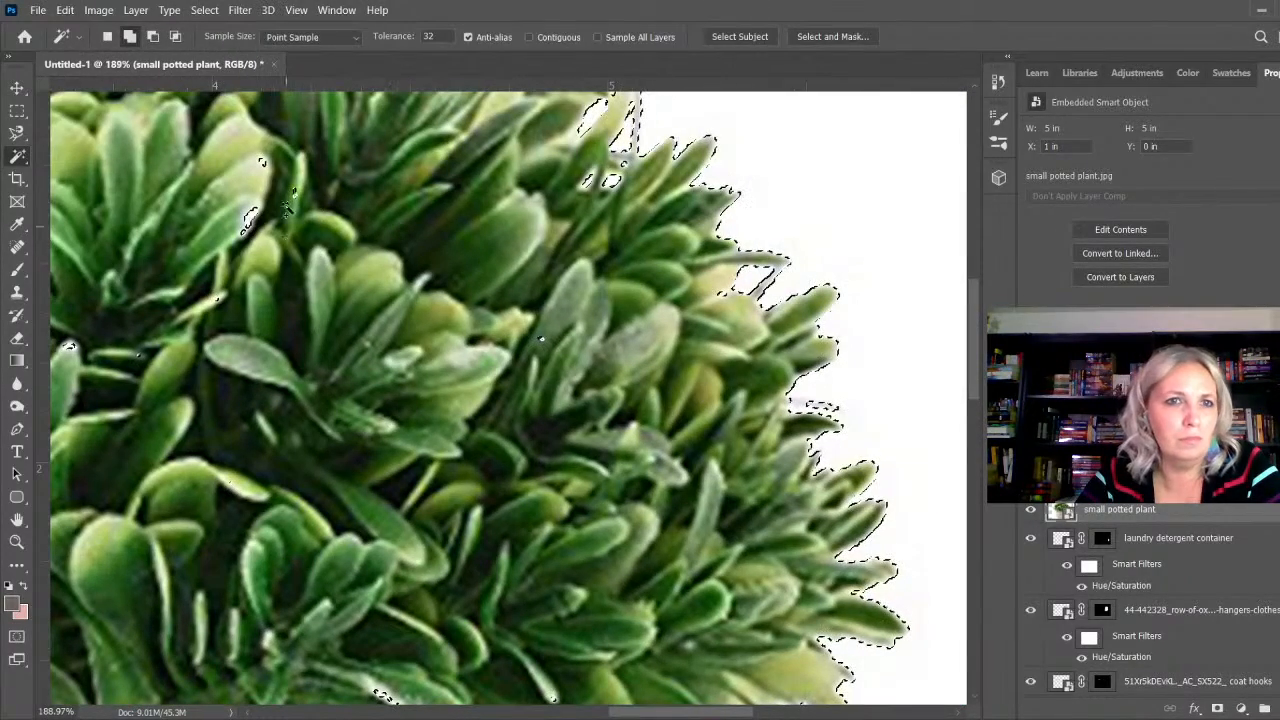
left_click(292, 190)
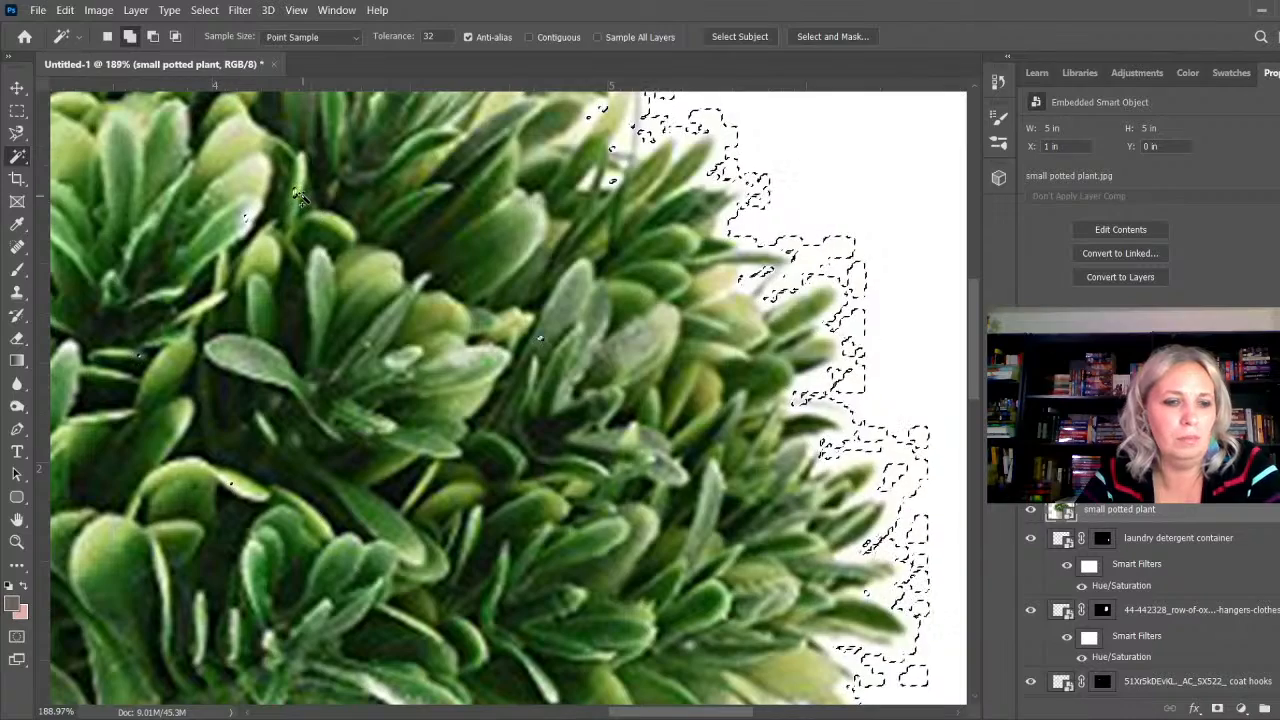
key("ctrl+z")
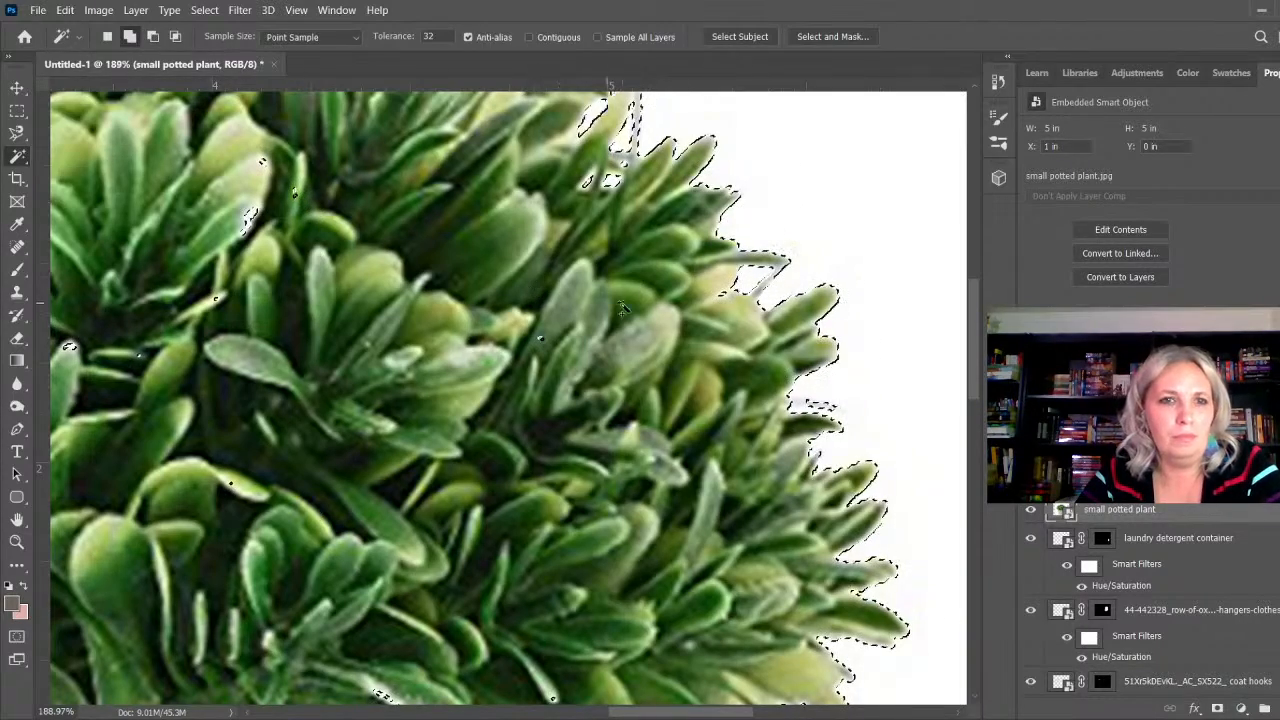
Step: Add the inner foliage to the selection with a Magnetic Lasso outline around the plant, closing it at the pot's upper edge
scroll(535, 290, "down", 5)
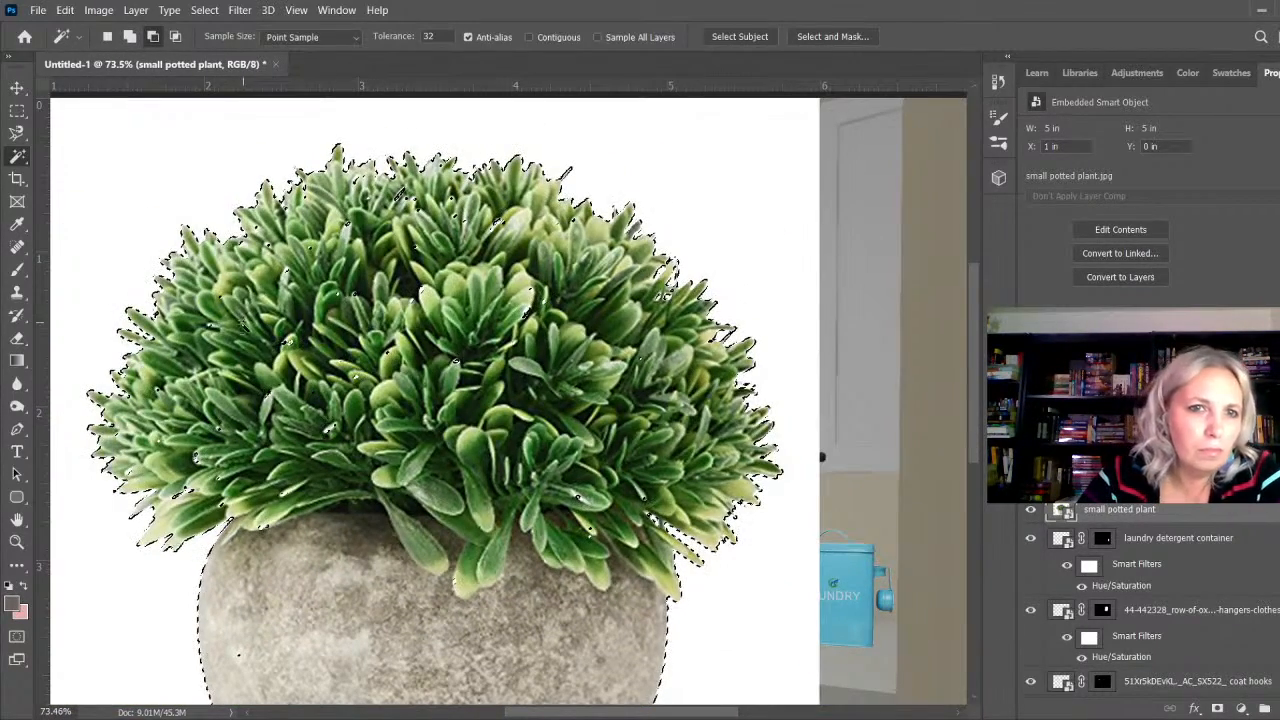
left_click(17, 132)
left_click(73, 177)
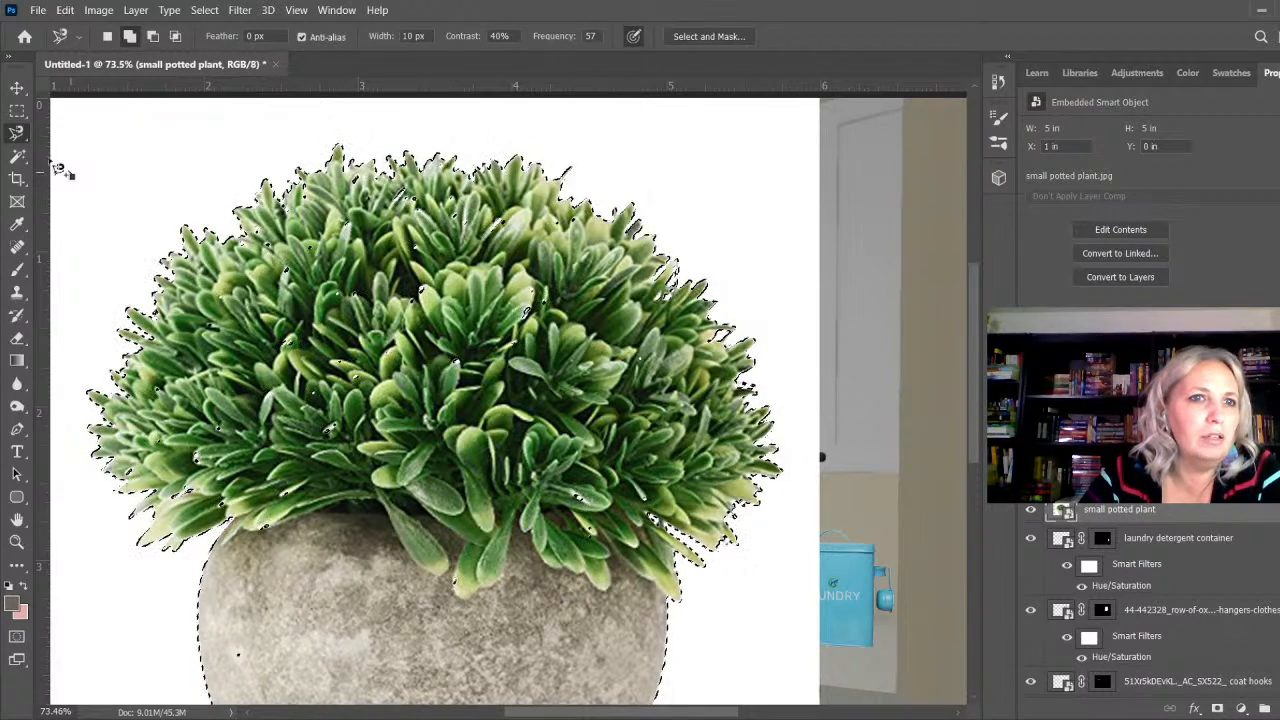
key("Escape")
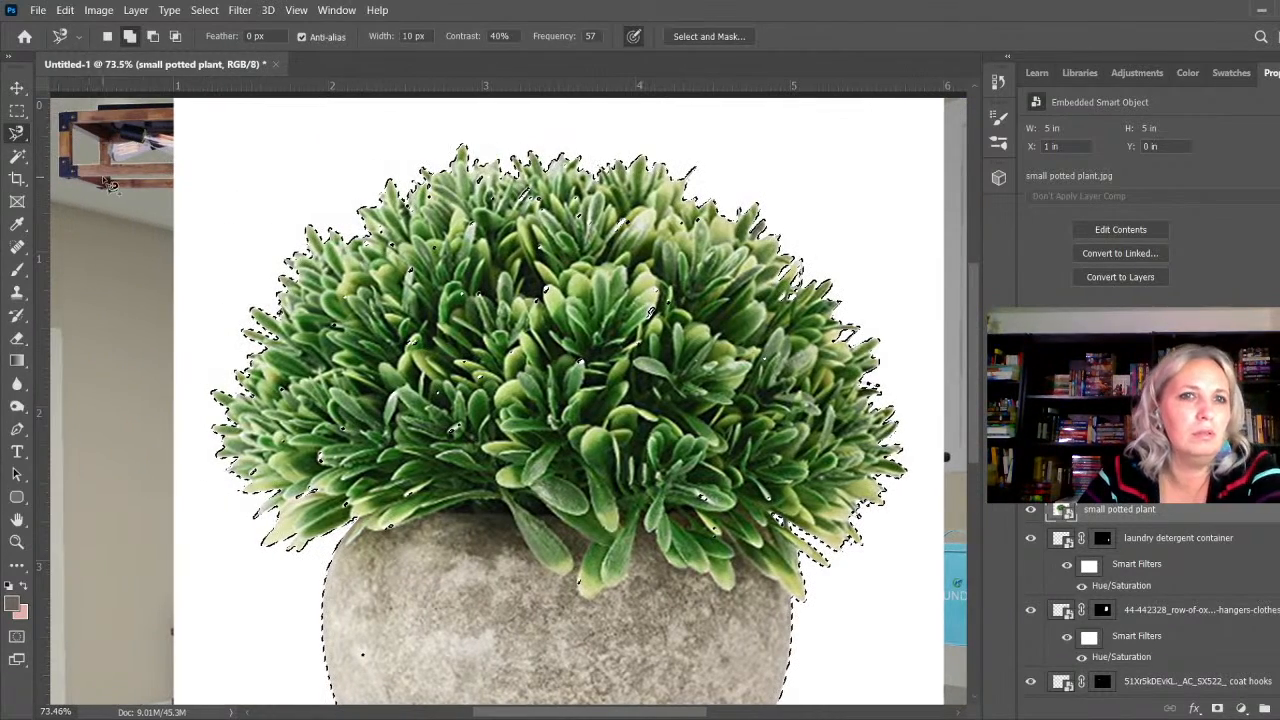
left_click(386, 536)
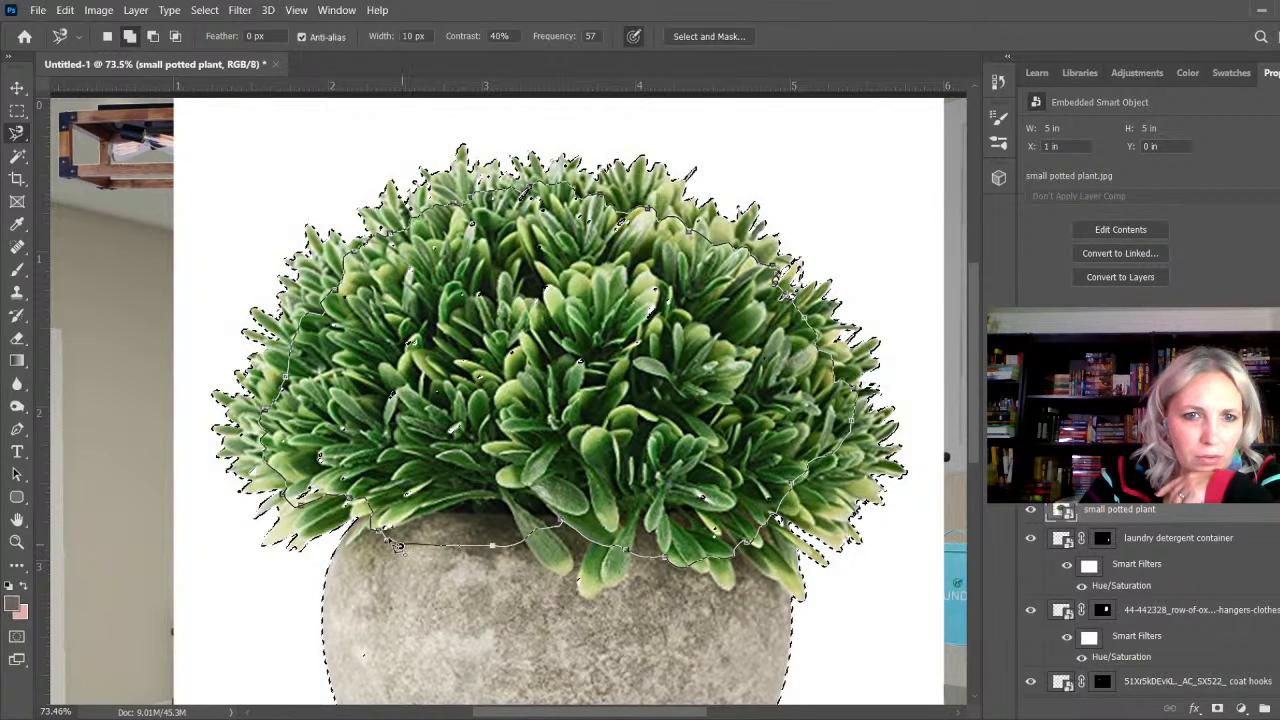
double_click(397, 548)
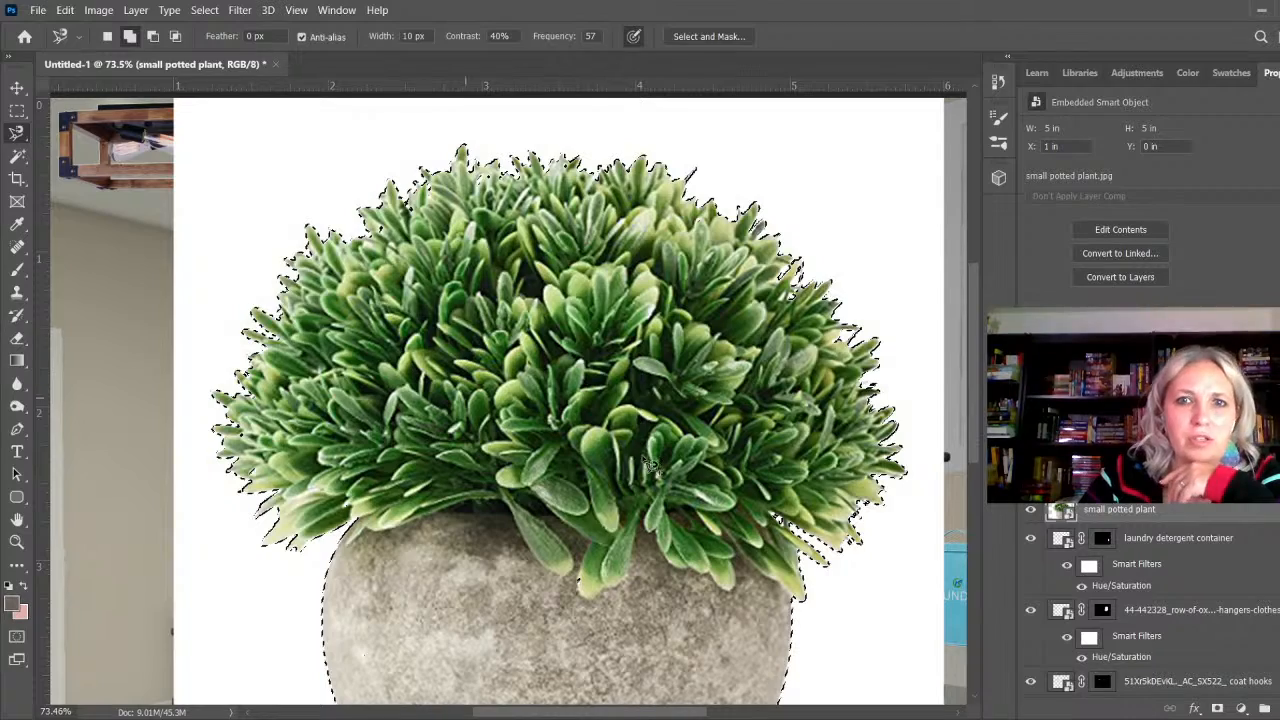
scroll(552, 330, "down", 3)
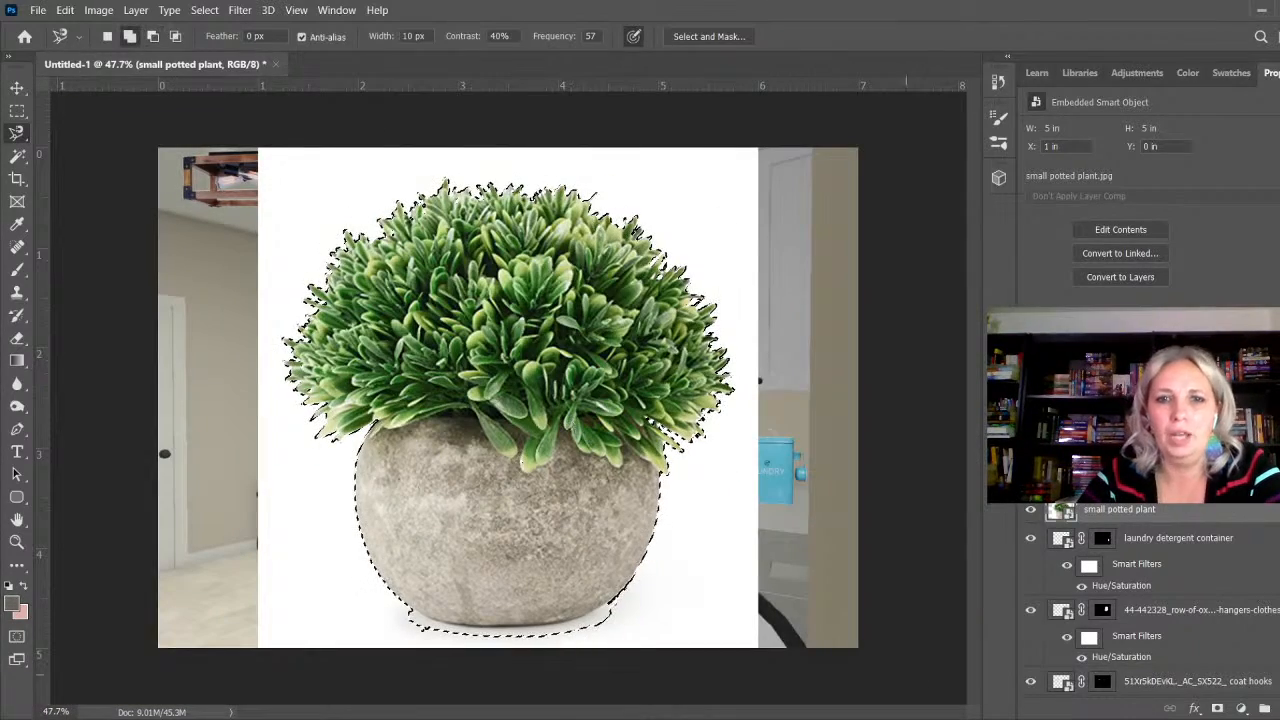
scroll(523, 677, "up", 3)
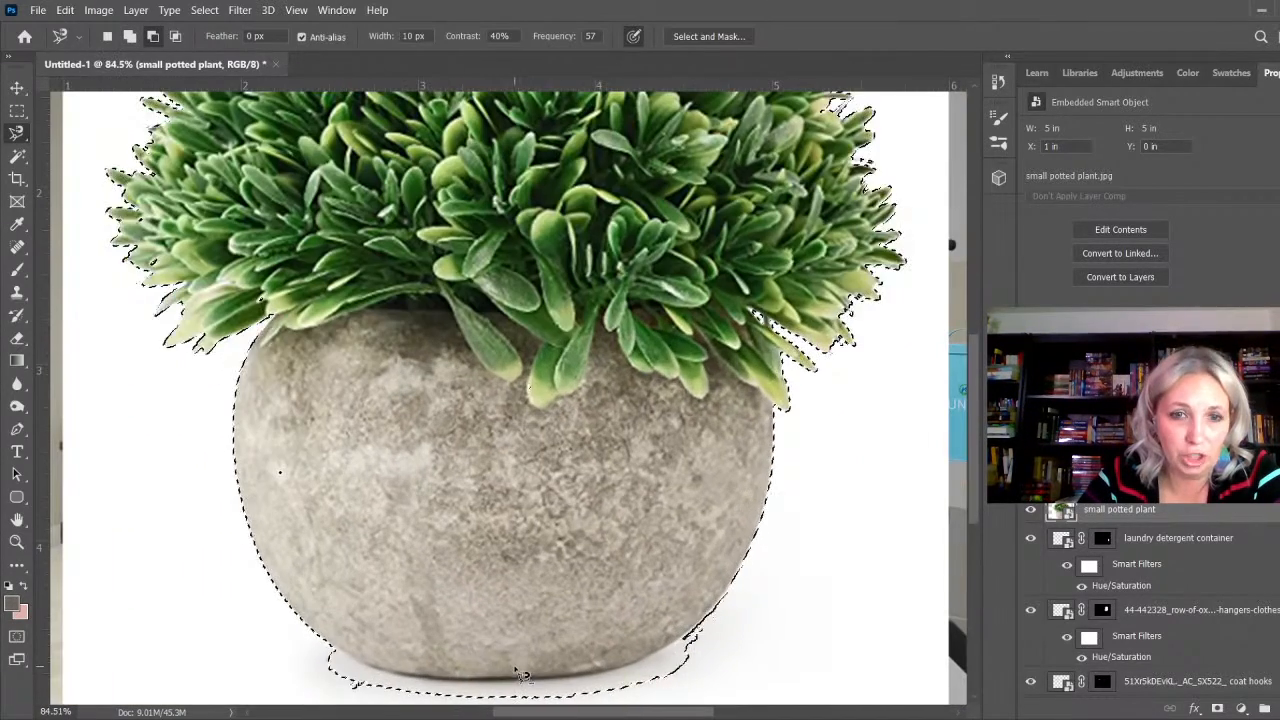
Step: Subtract the shadow beneath the pot from the selection with the Magnetic Lasso, and mask the small potted plant layer with the result
left_click(323, 646, "alt")
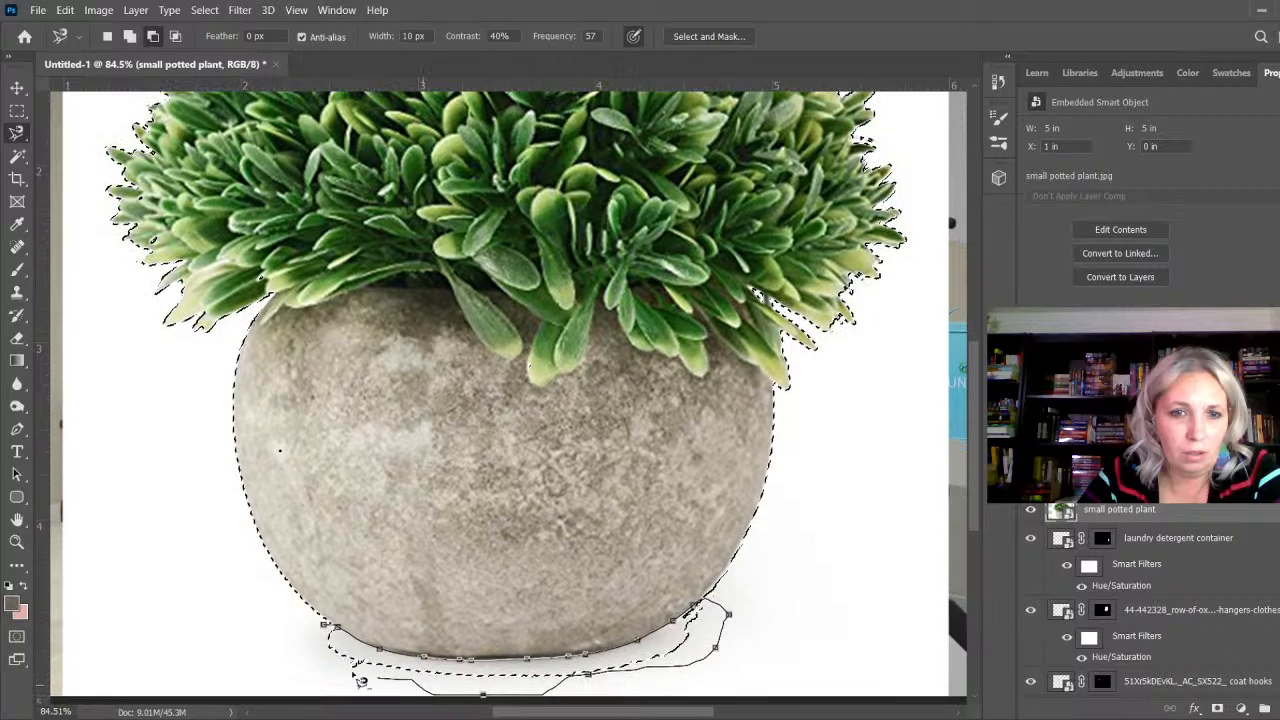
left_click(323, 638)
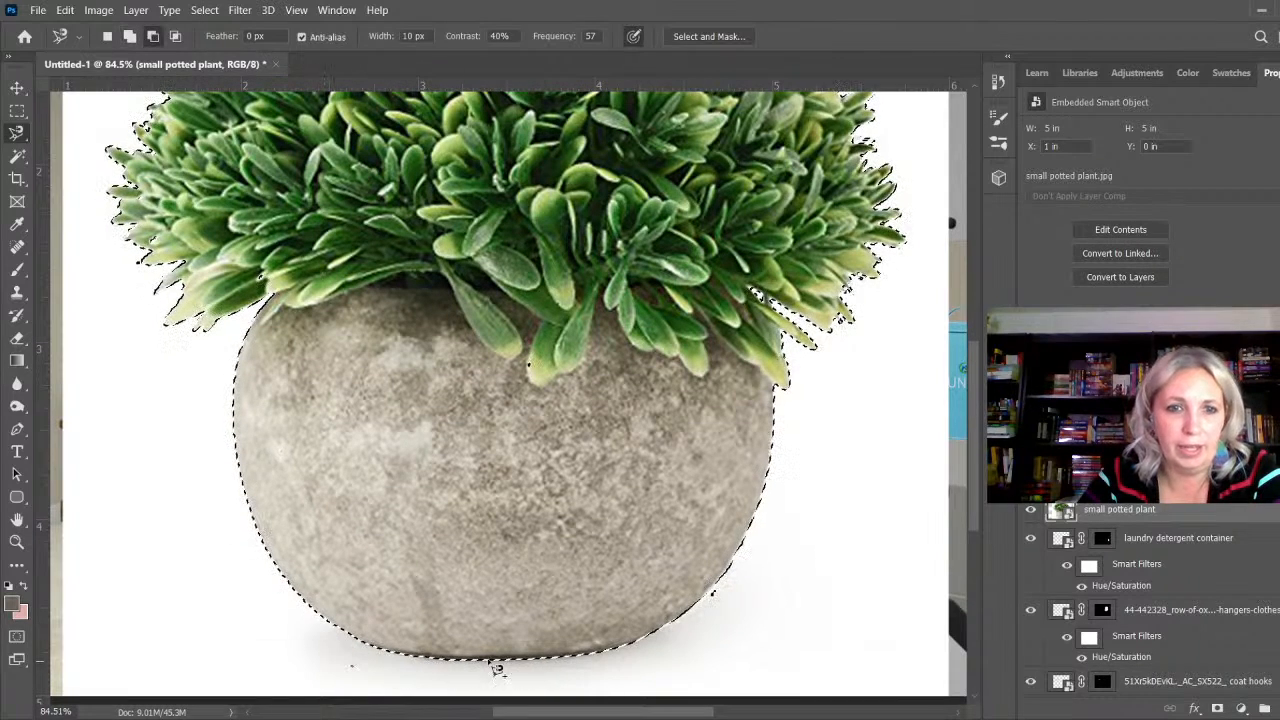
scroll(730, 620, "up", 2)
left_click(720, 626)
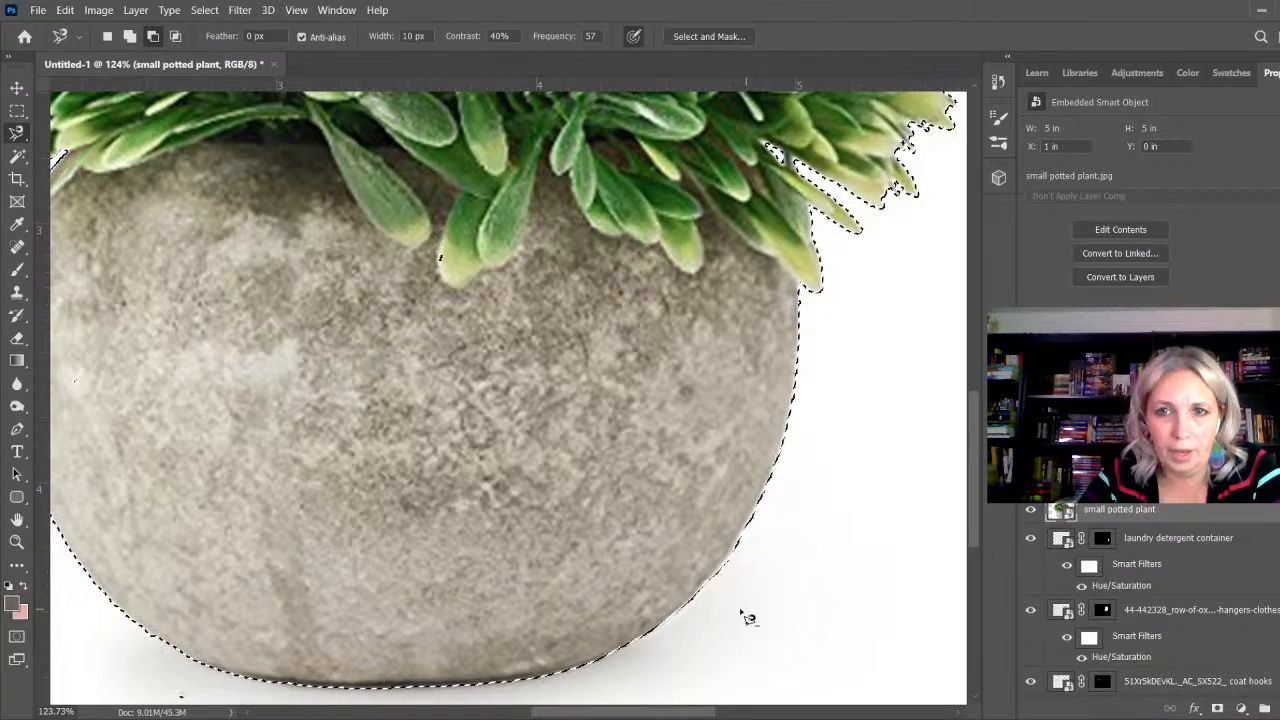
scroll(740, 611, "down", 3)
left_click(1218, 708)
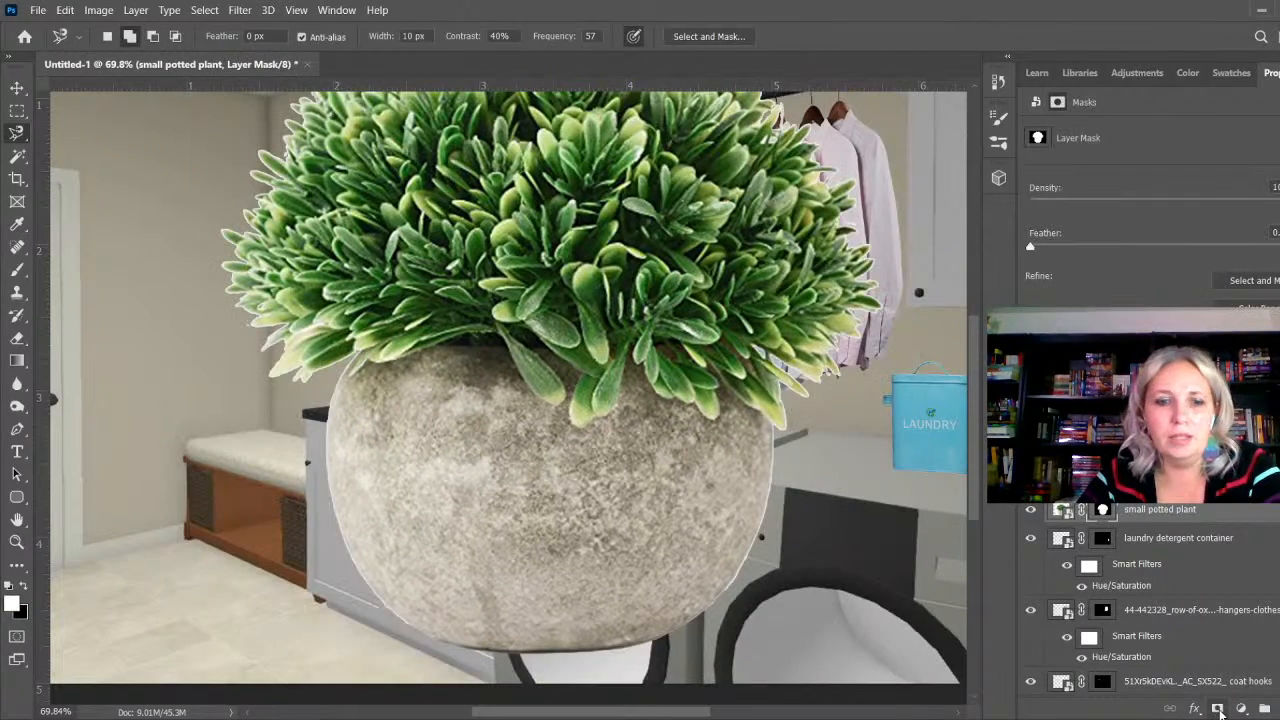
Step: Free-transform the masked plant proportionally down to about 11.57% and position it over the dark countertop
key("ctrl+t")
scroll(887, 636, "down", 2)
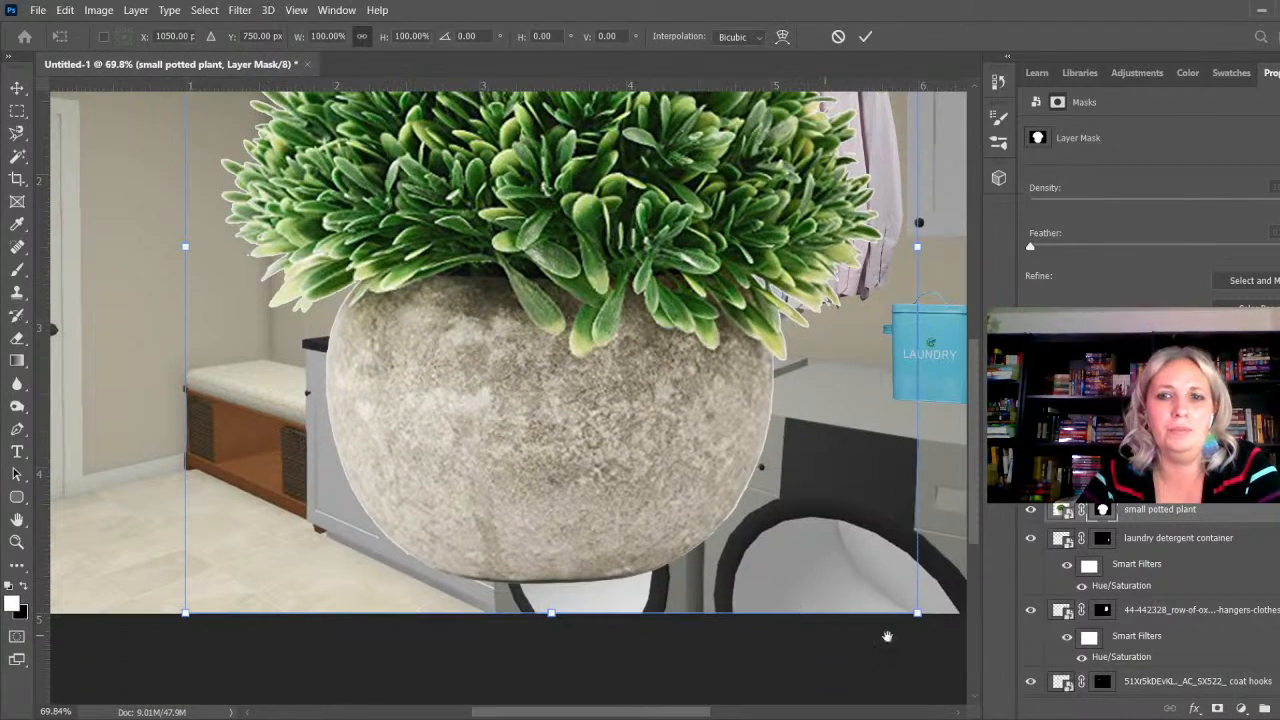
left_click_drag(918, 617, 363, 232)
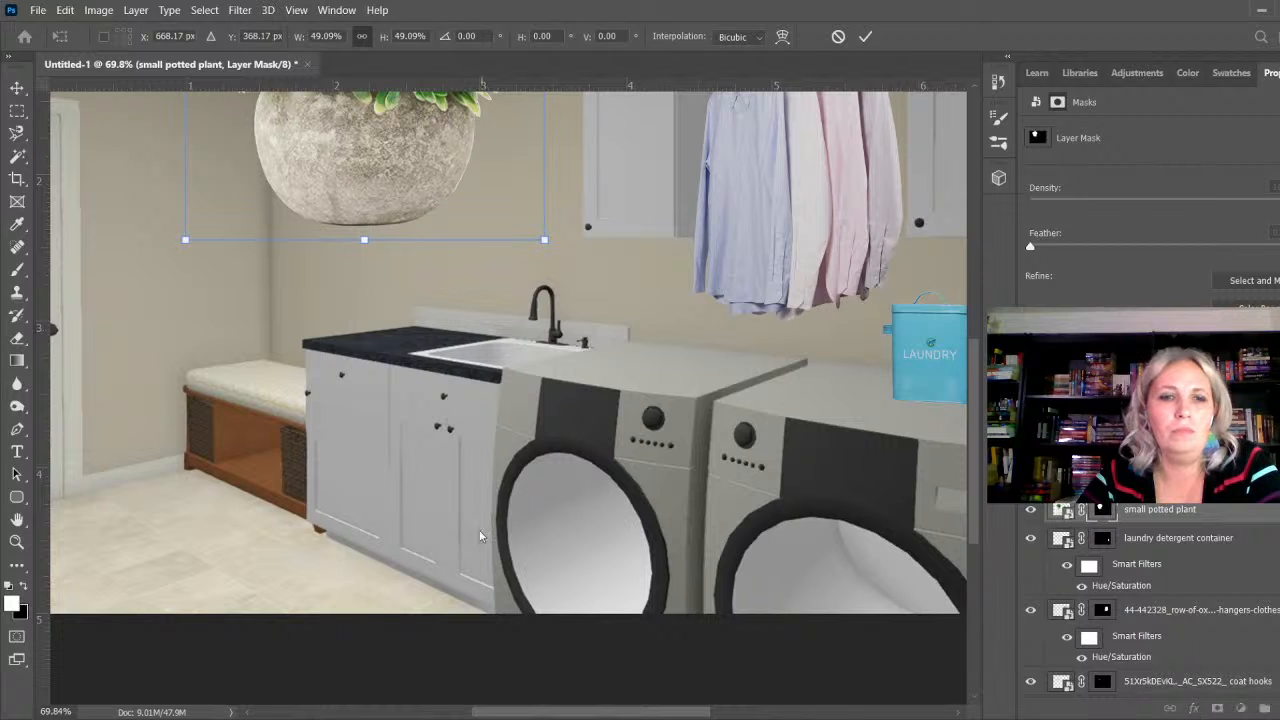
scroll(485, 545, "down", 2)
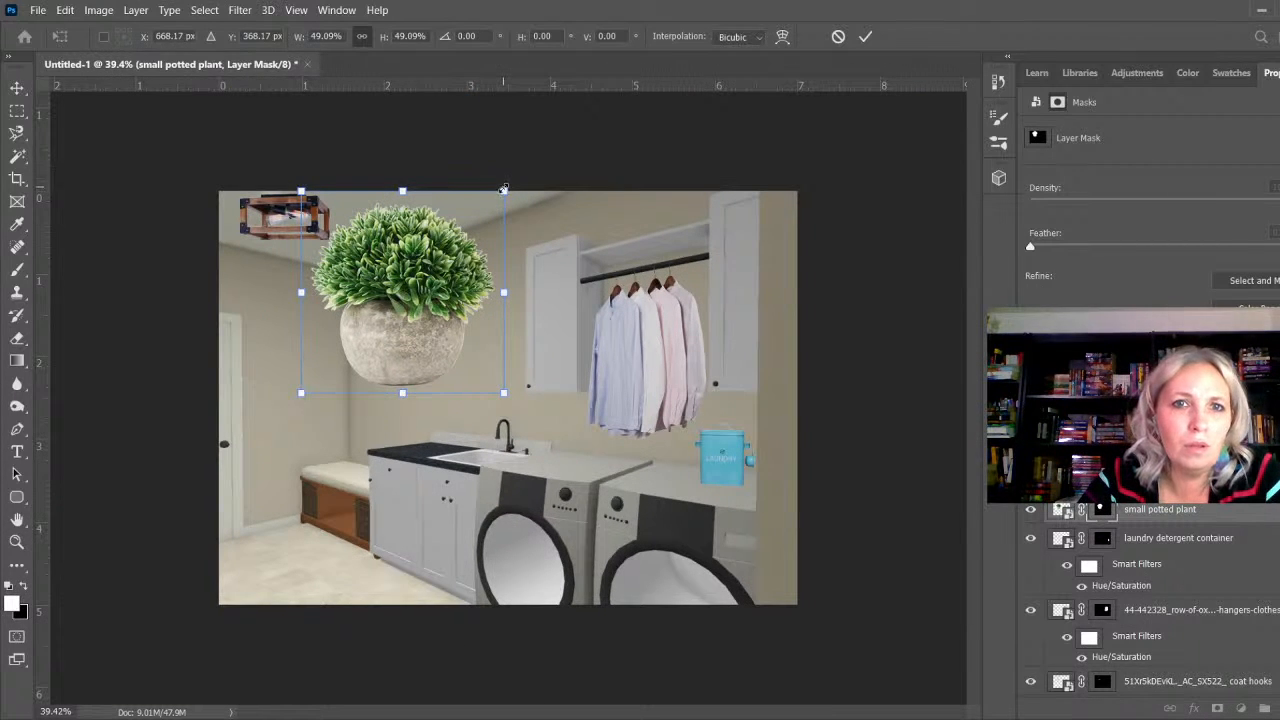
left_click_drag(503, 191, 441, 445)
scroll(443, 445, "up", 3)
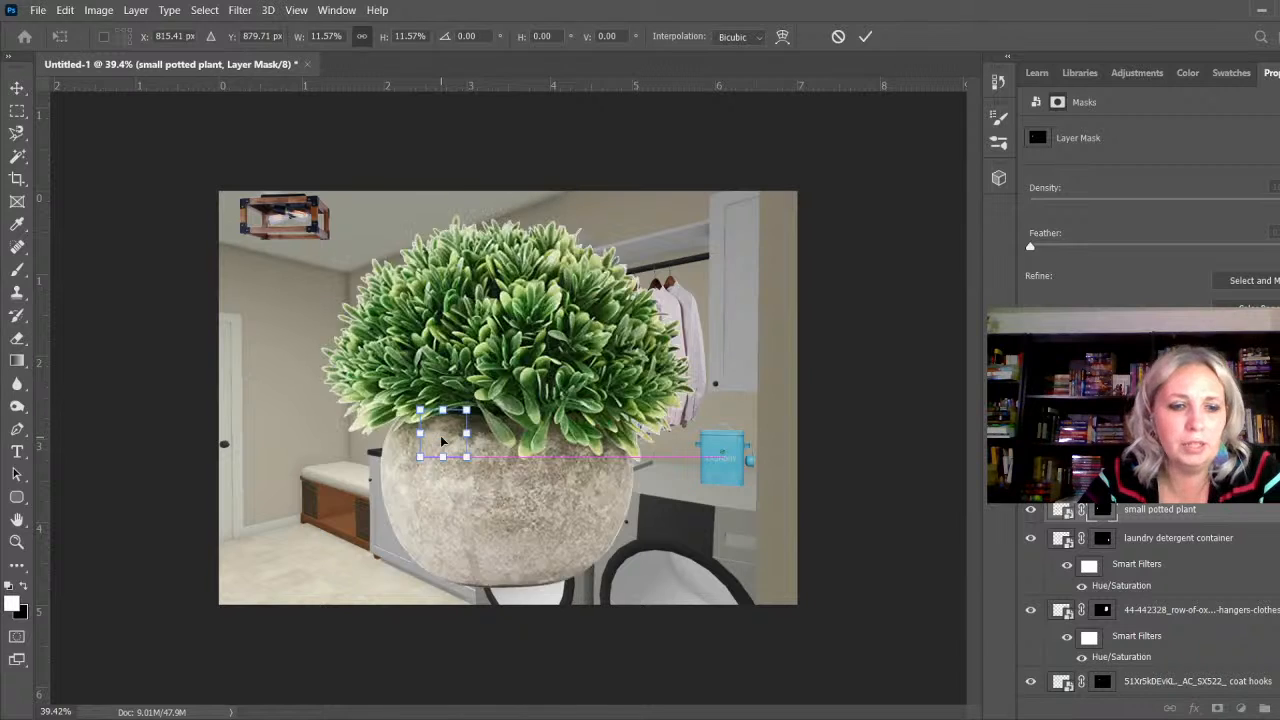
Step: Scale the plant further to about 9.03%, set it at the back of the countertop beside the sink, and apply the transform
scroll(443, 445, "up", 3)
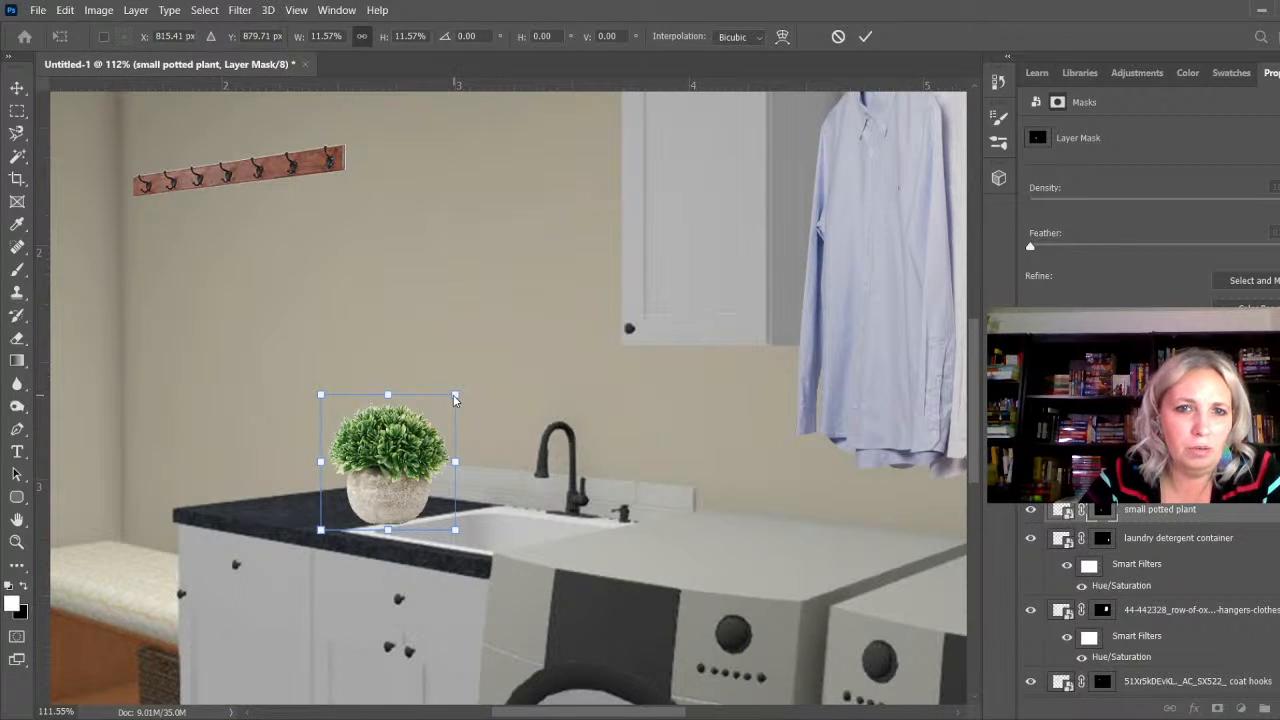
left_click_drag(455, 395, 425, 425)
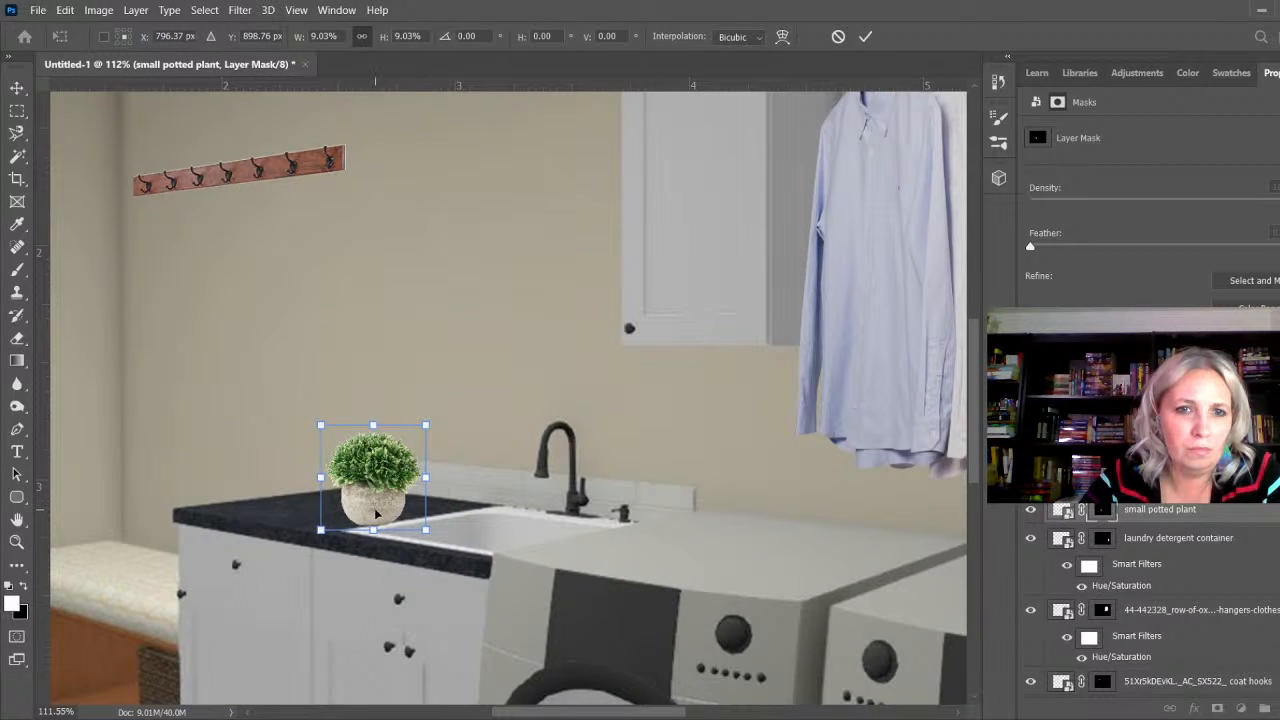
left_click_drag(377, 514, 386, 494)
scroll(386, 494, "down", 5)
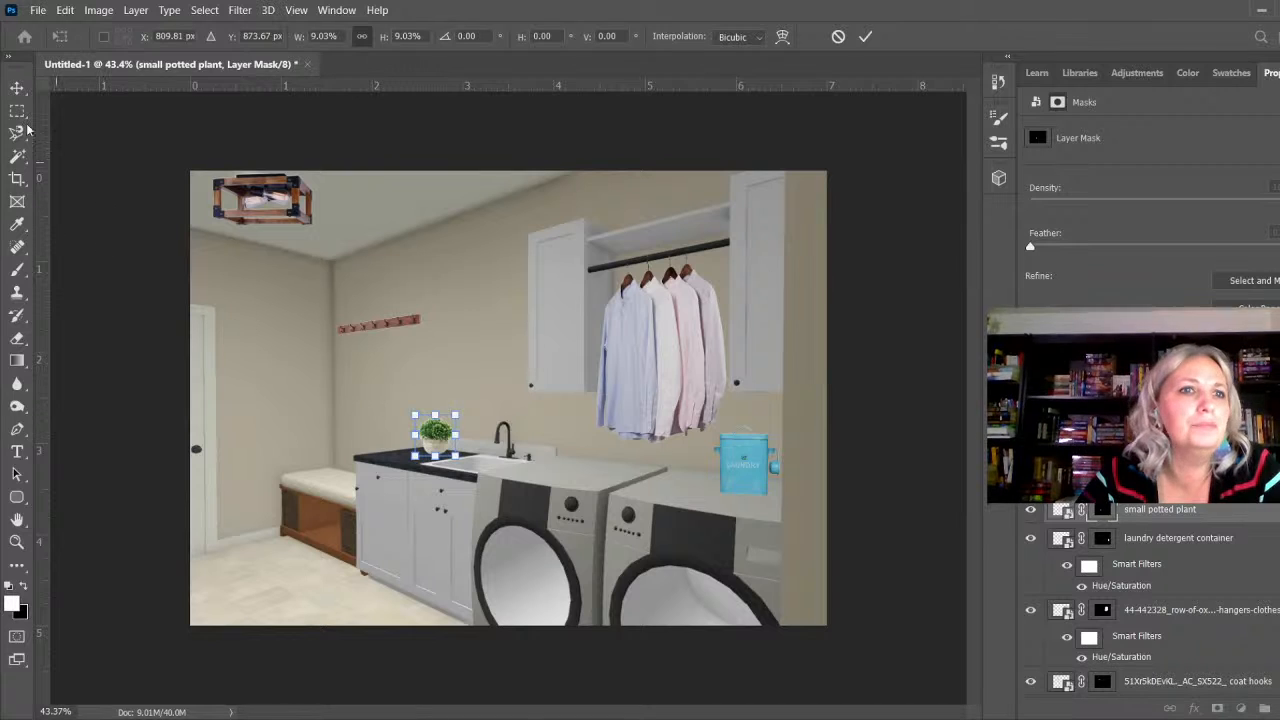
left_click(865, 37)
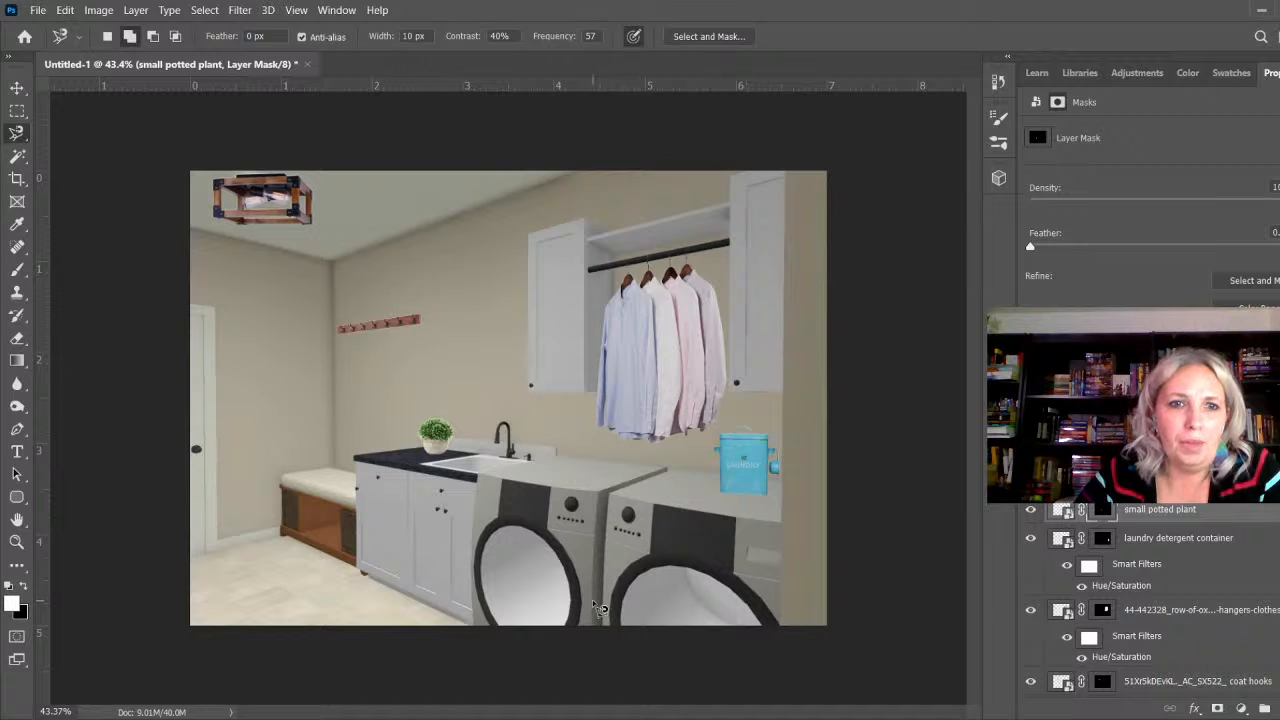
scroll(282, 537, "up", 5)
scroll(170, 575, "up", 7)
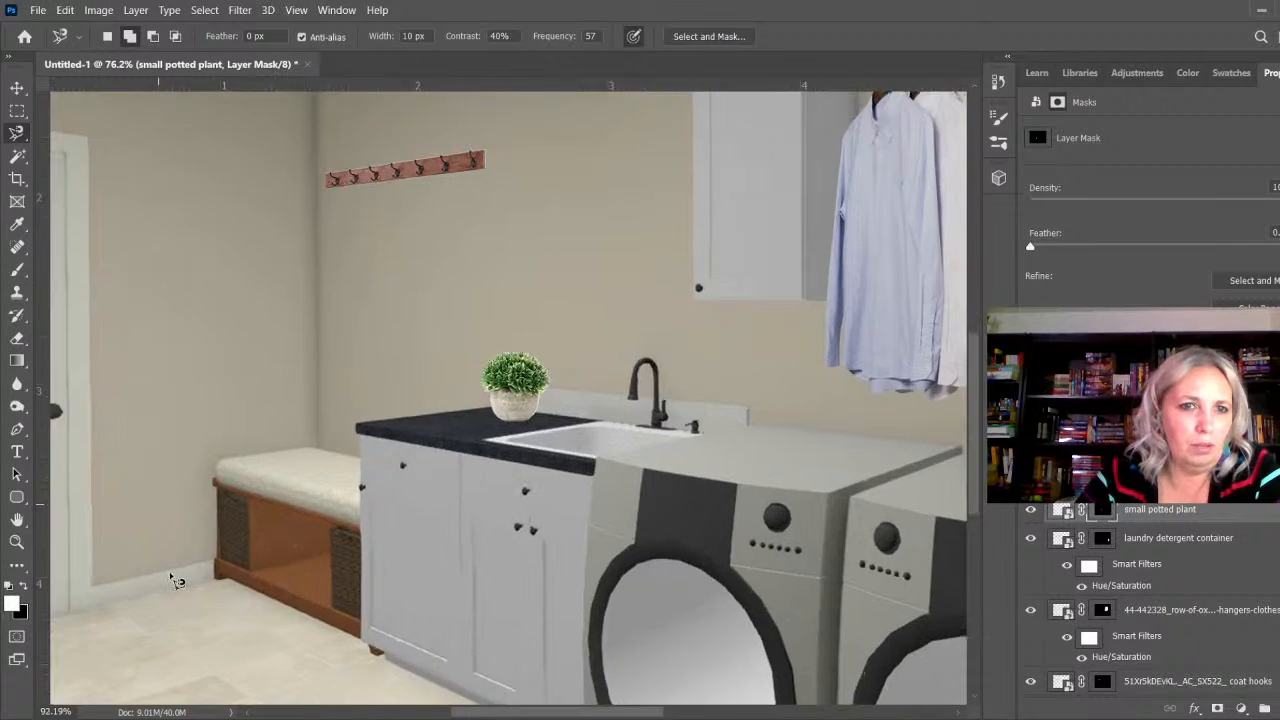
scroll(509, 400, "down", 2)
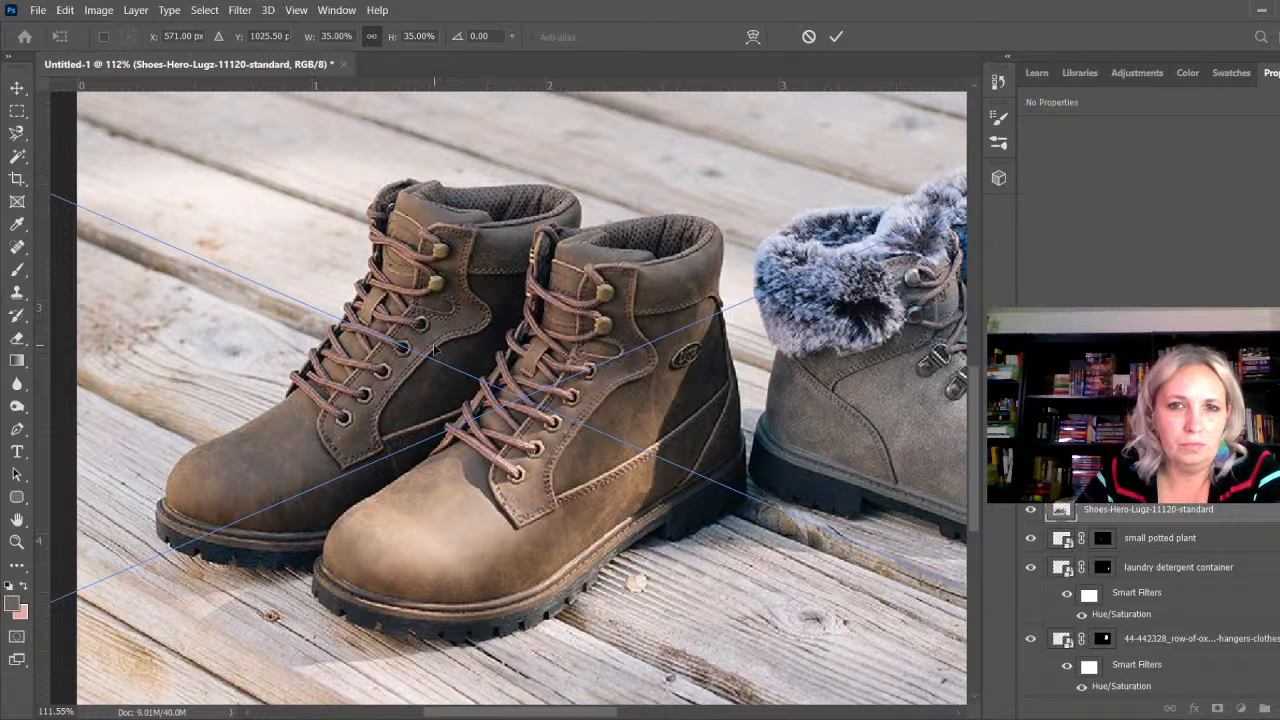
Step: Accept the placed boots image at 35% scale and select the pair of brown boots with a Magnetic Lasso outline
left_click(18, 134)
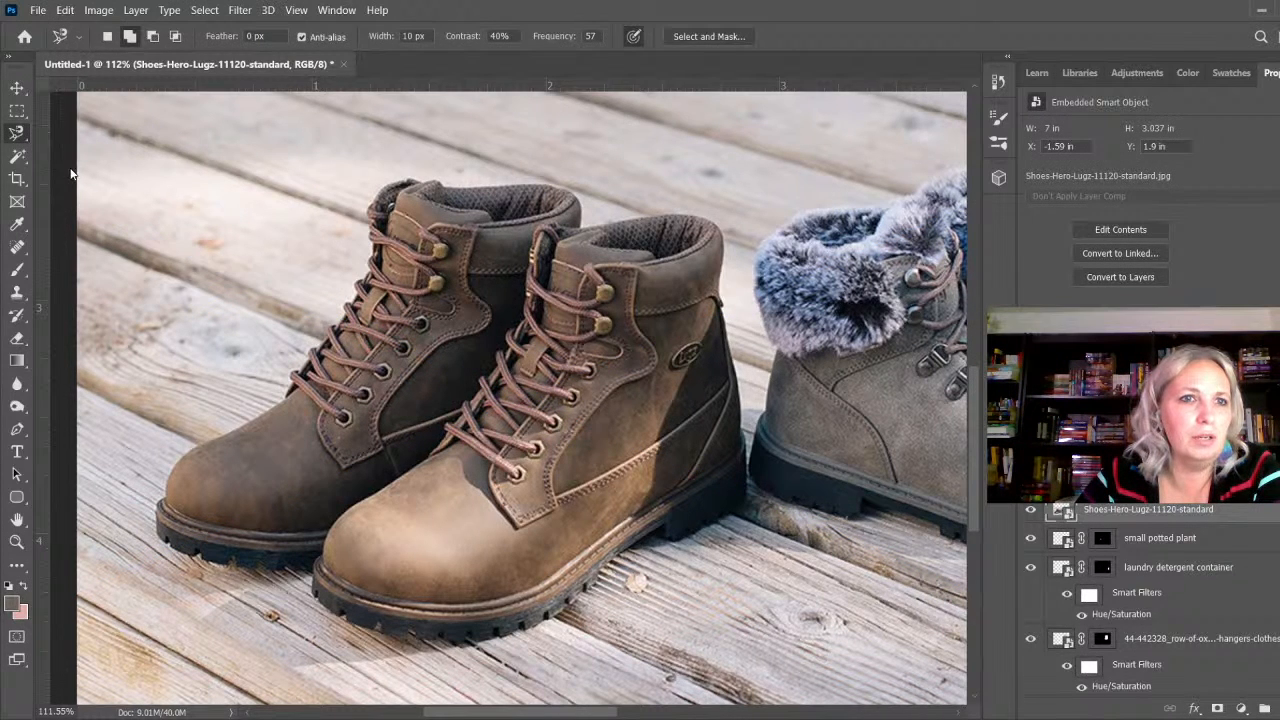
left_click(722, 240)
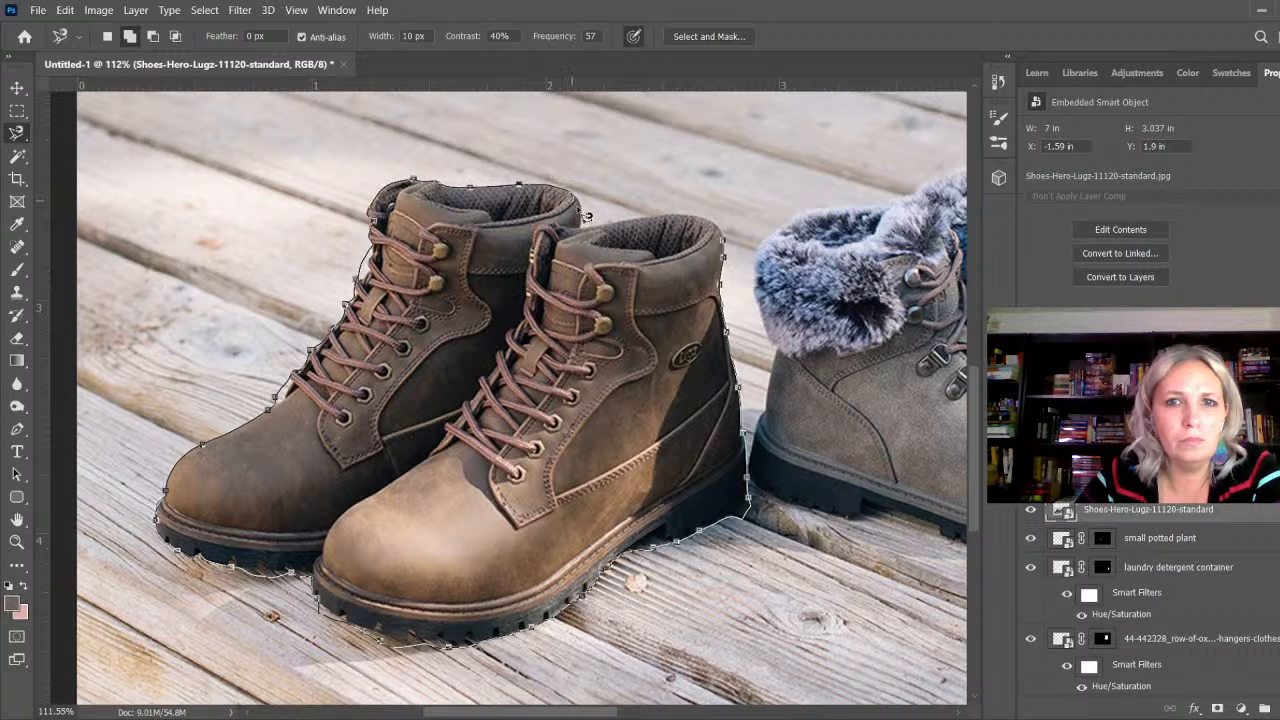
double_click(733, 250)
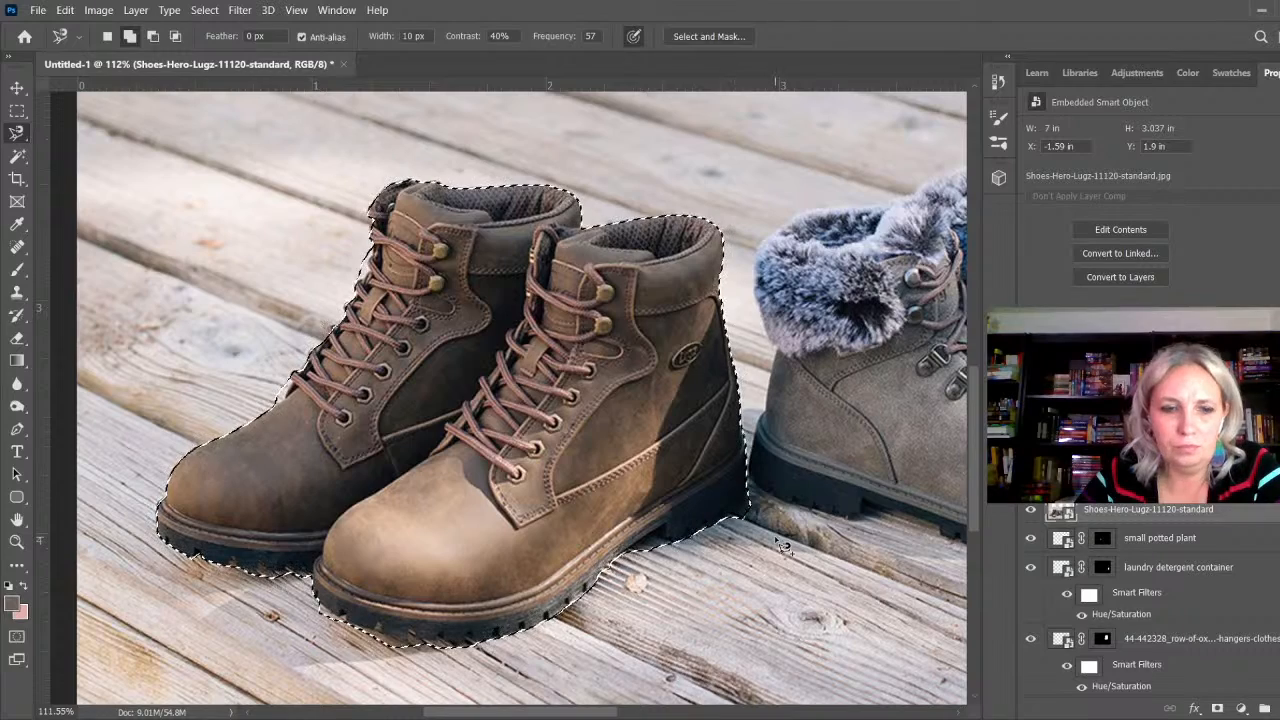
Step: Subtract the slivers of decking below the front boot's heel and in the gap ahead of the heel from the selection
scroll(776, 548, "up", 5)
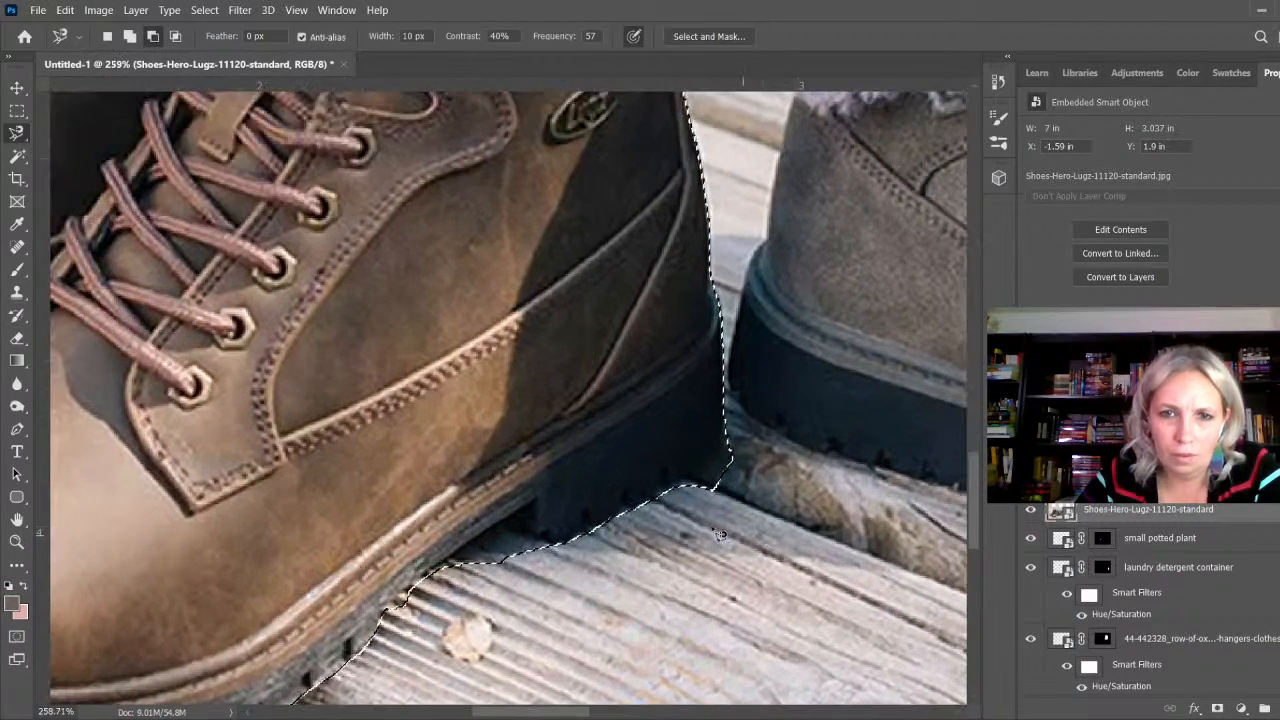
left_click(735, 454)
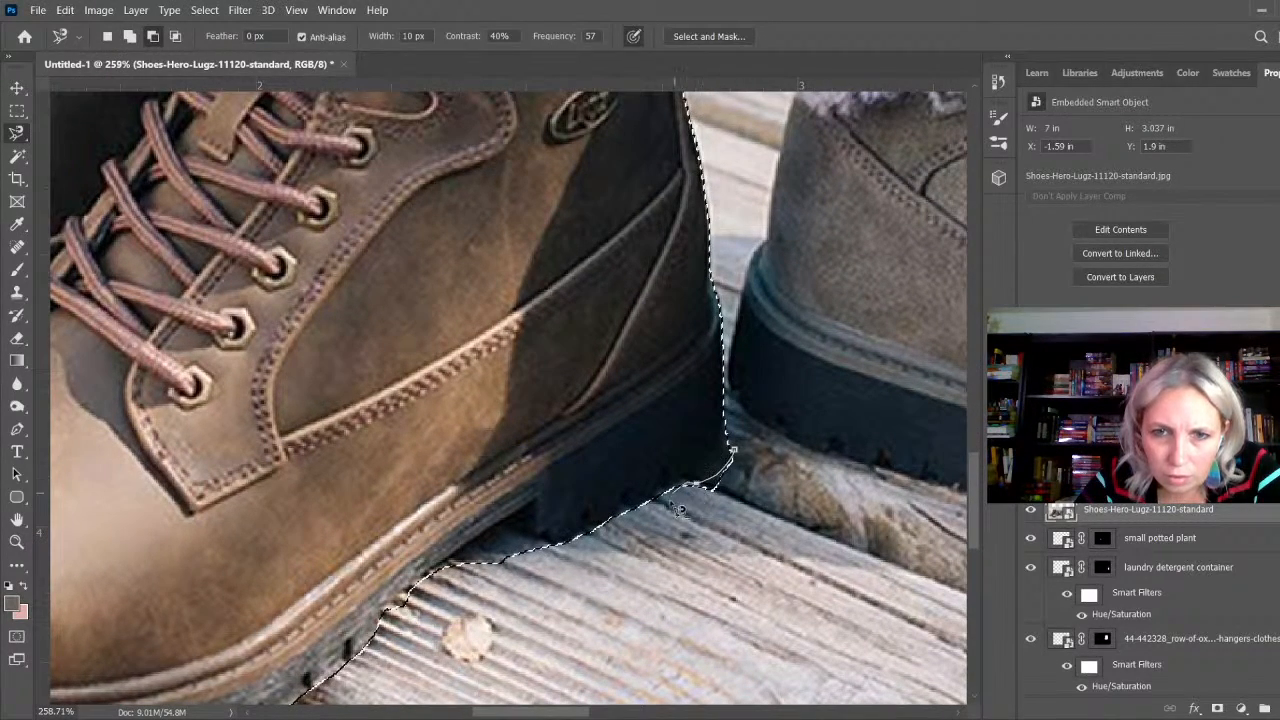
left_click(738, 466)
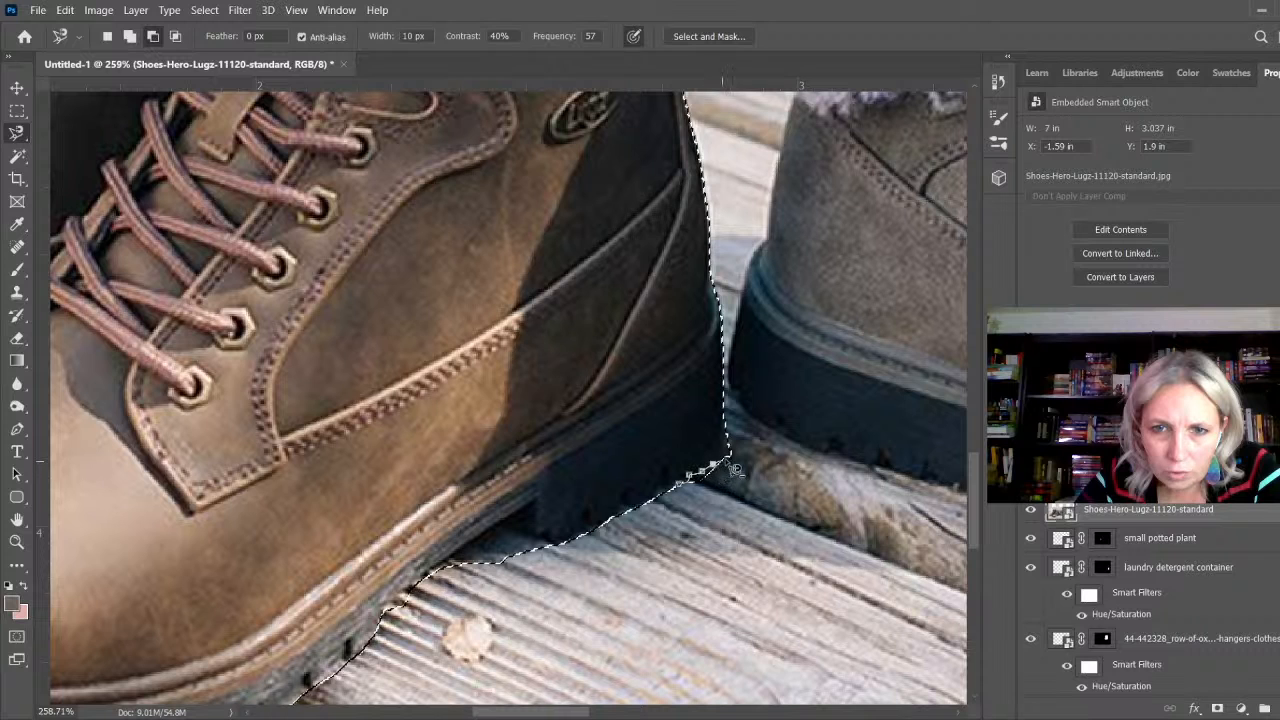
left_click(682, 486)
left_click(566, 541)
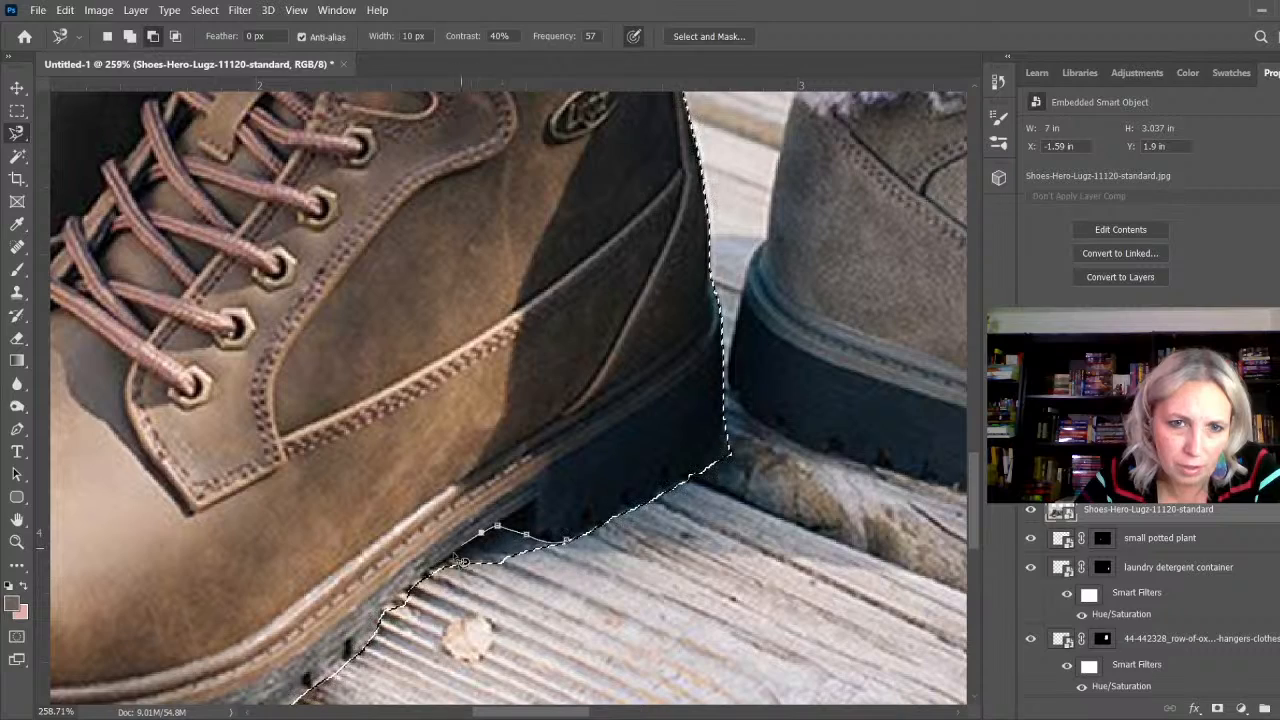
left_click(565, 541)
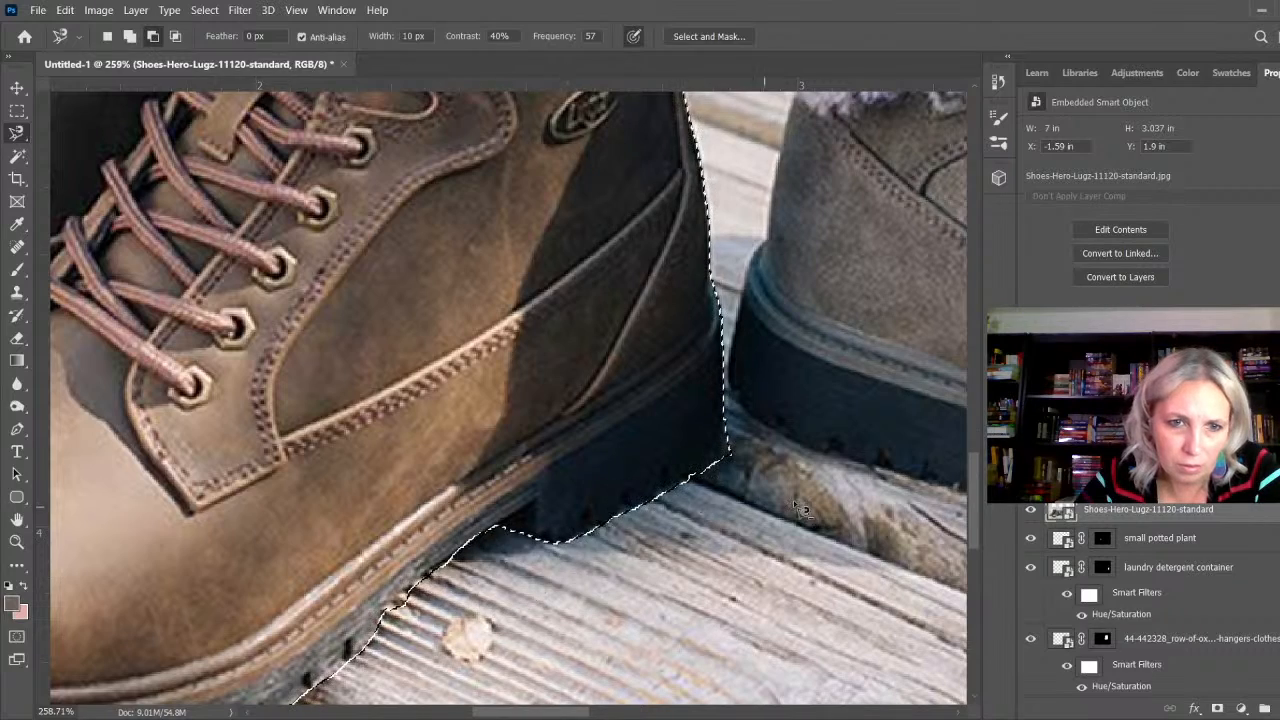
Step: Subtract the strip of decking beneath the front boot's toe from the selection with the Magnetic Lasso
scroll(802, 501, "down", 3)
scroll(345, 680, "up", 3)
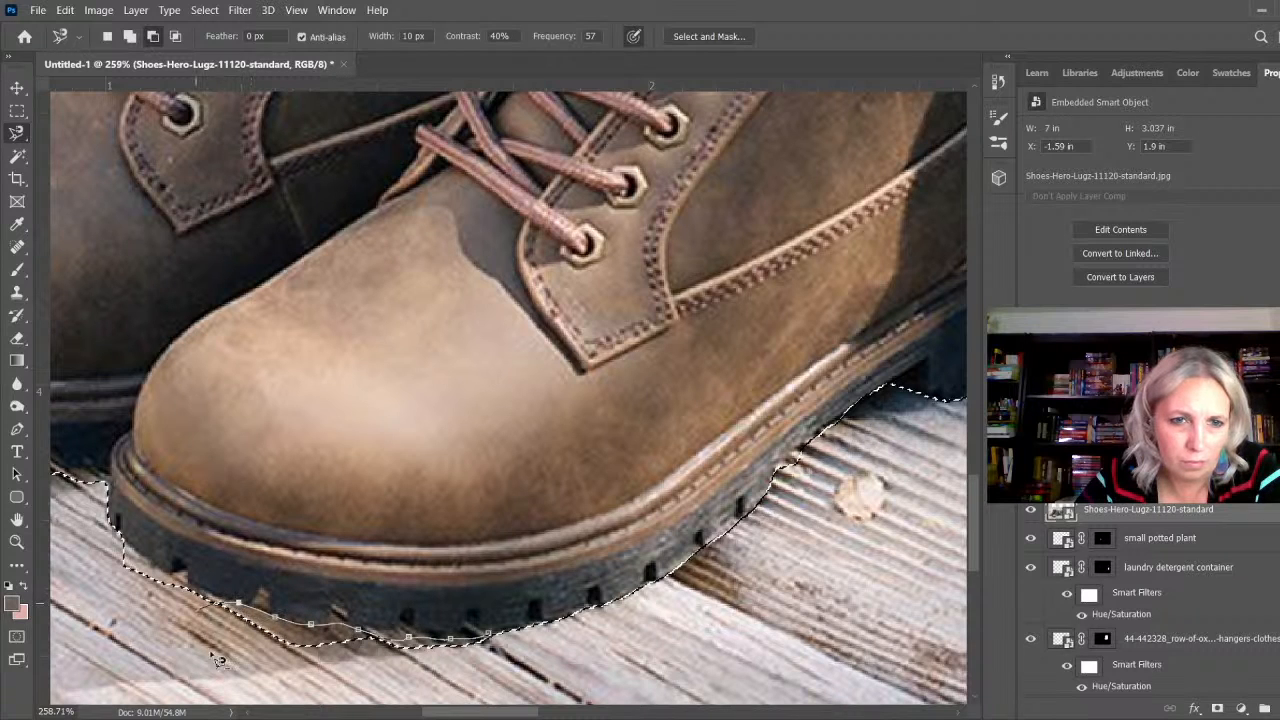
key("Escape")
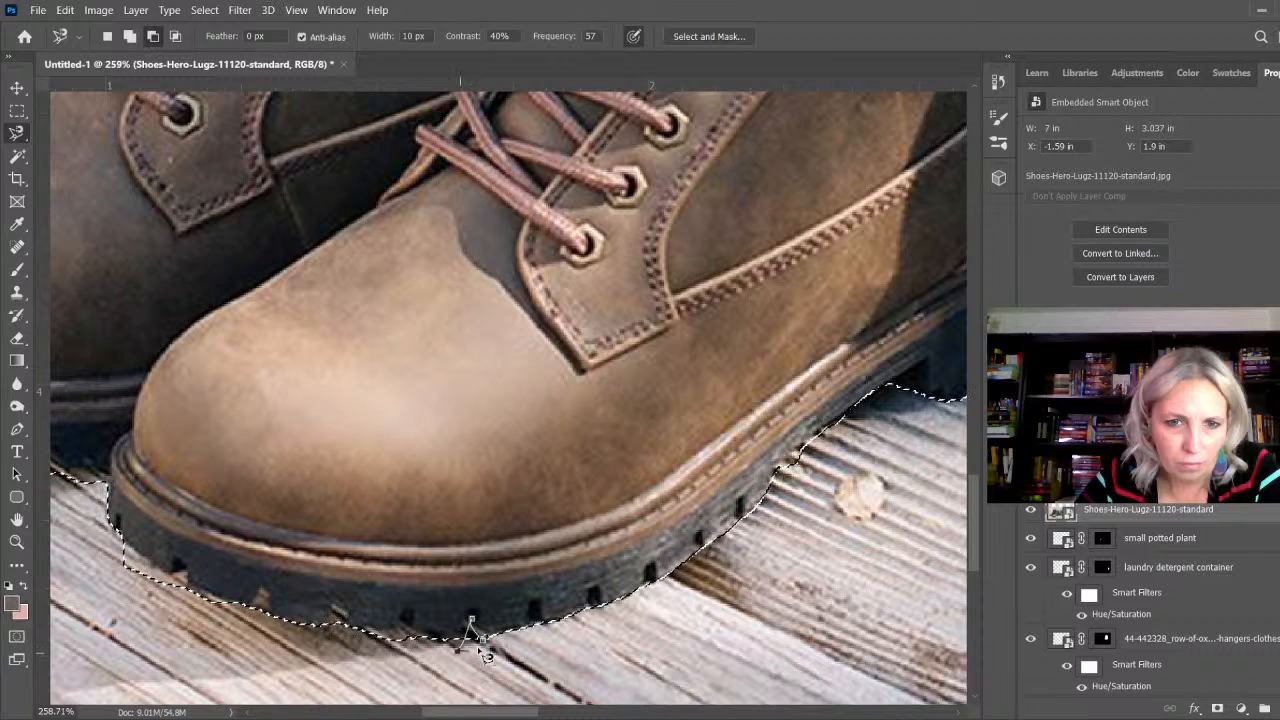
Step: Subtract the small tread gaps along the front boot's toe sole from the selection, one notch at a time
left_click(482, 638)
left_click(416, 638)
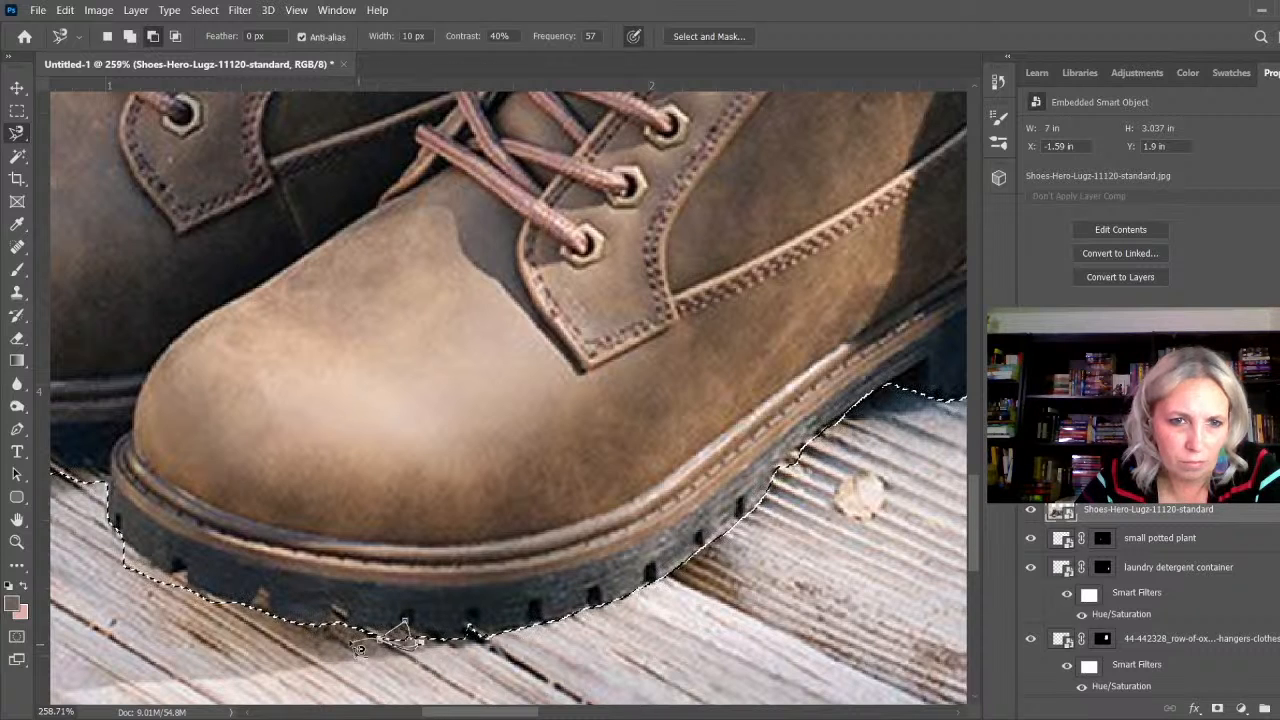
left_click(421, 642)
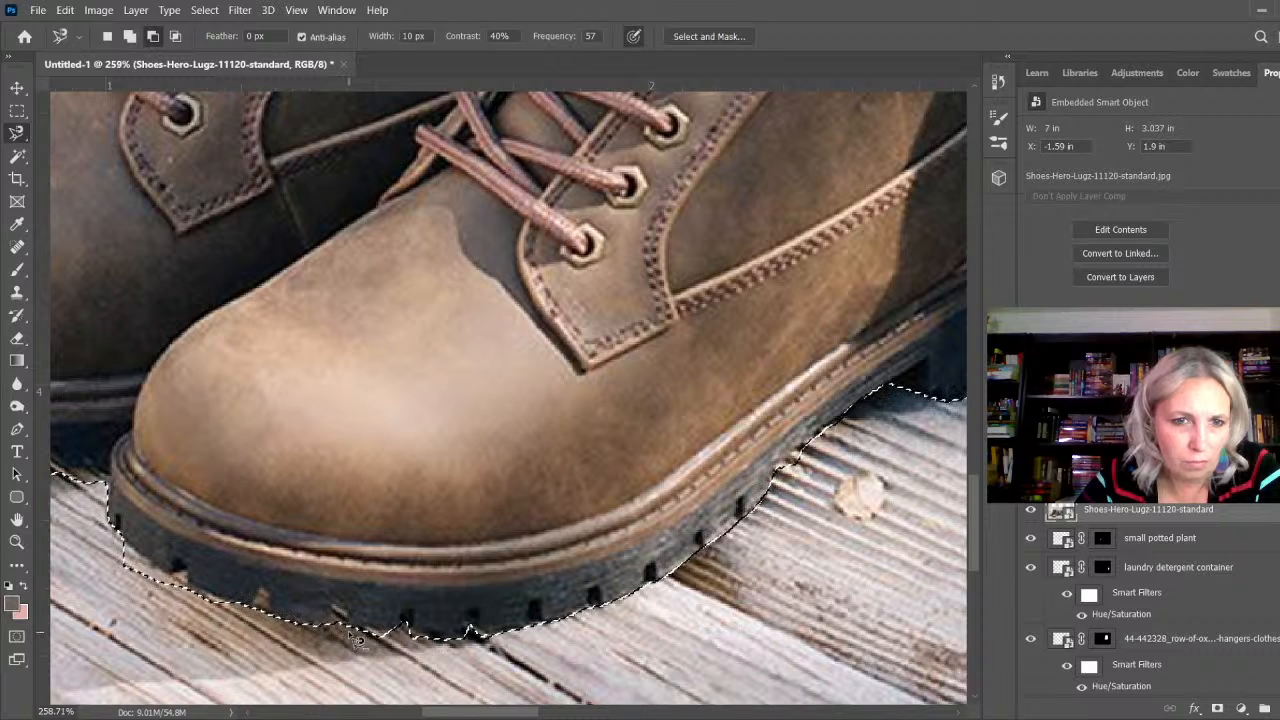
left_click(354, 629)
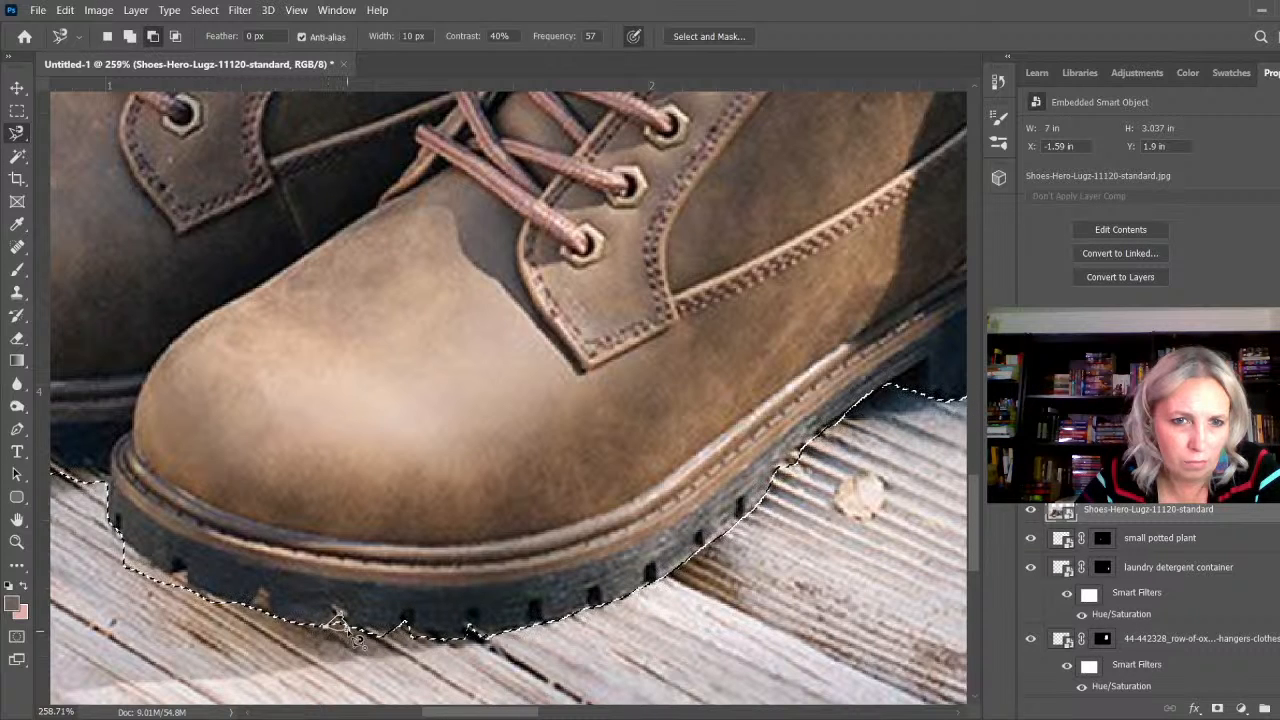
left_click(269, 614)
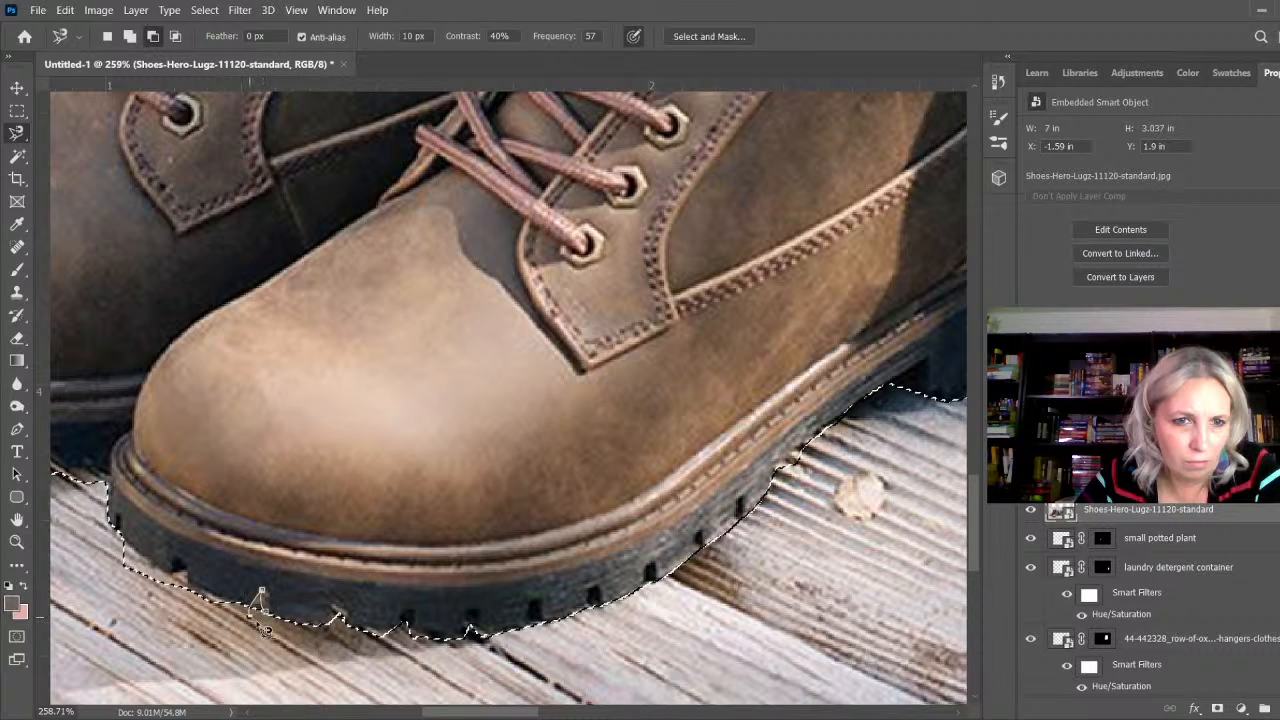
left_click(275, 624)
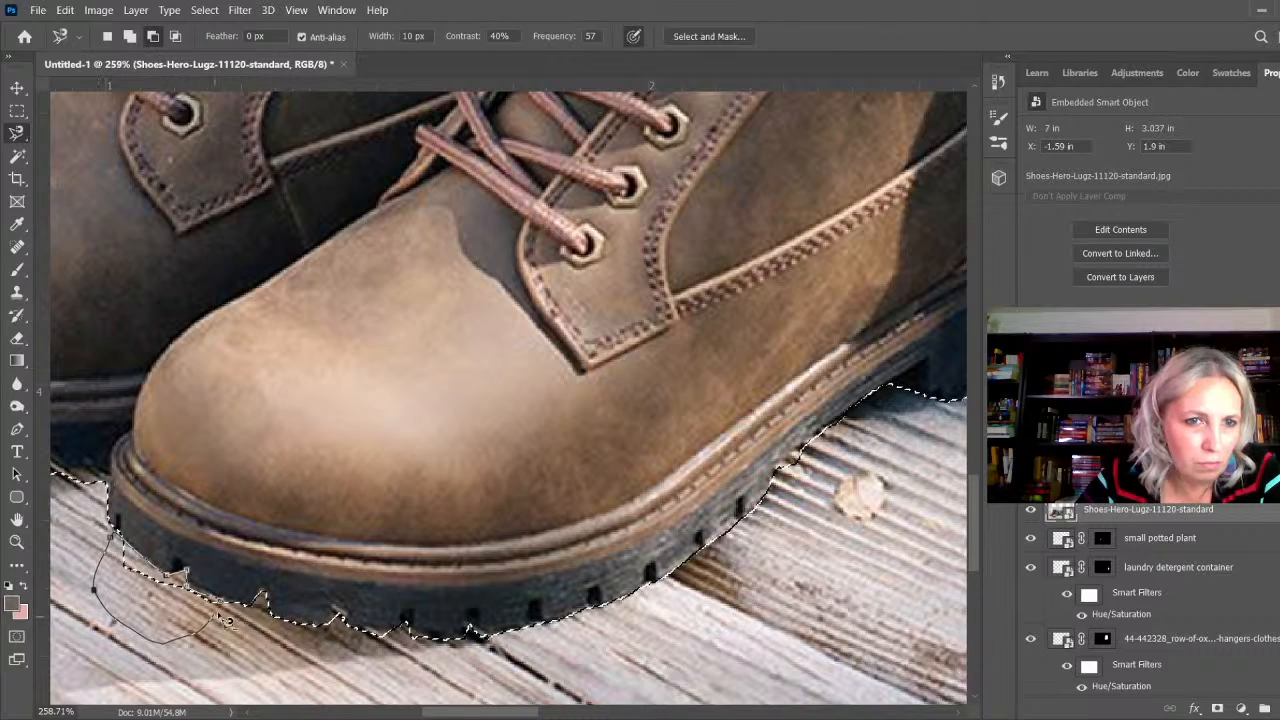
left_click(220, 602)
Step: Subtract the decking and tread gaps beneath the rear boot's toe sole from the selection
key("h")
left_click_drag(255, 605, 477, 550)
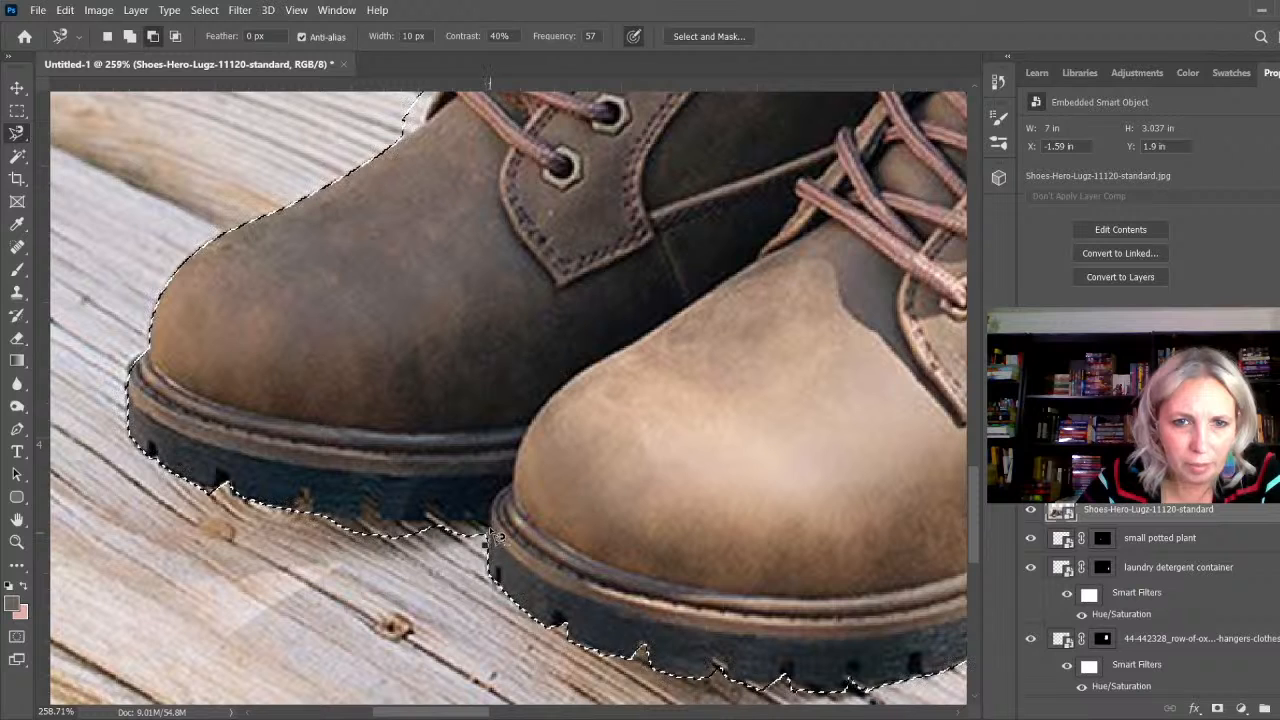
left_click(429, 505)
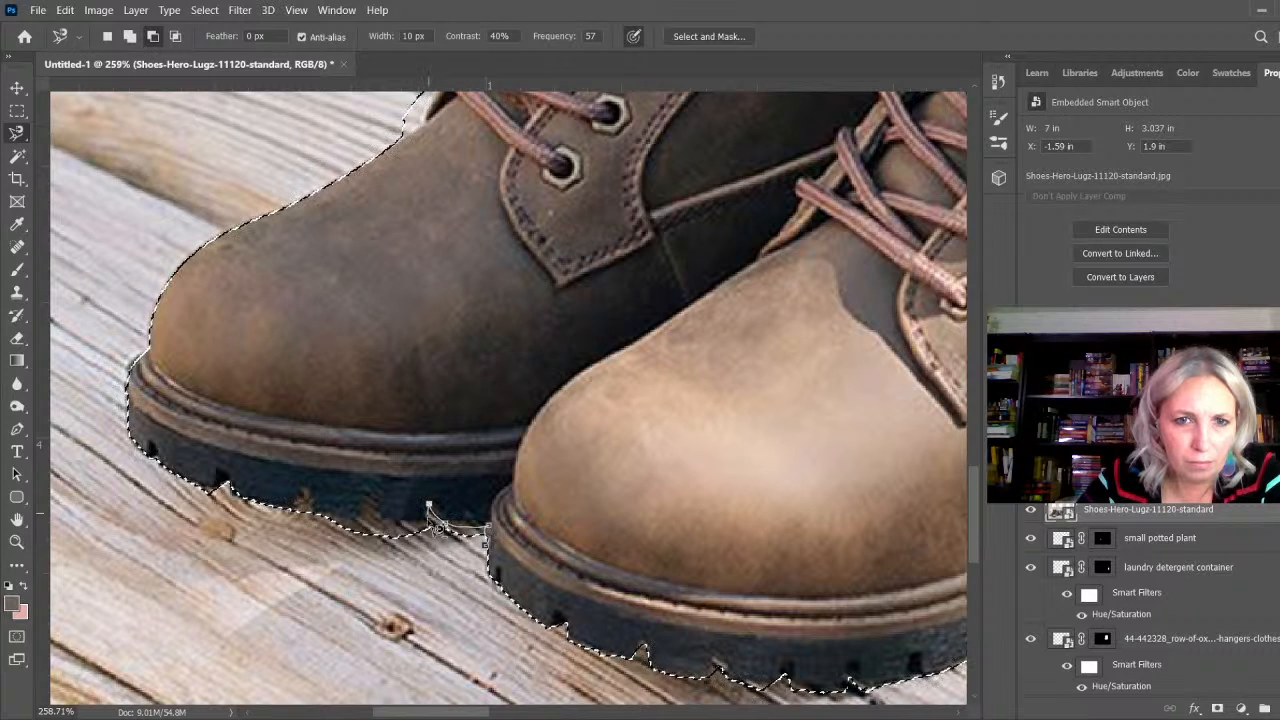
left_click(427, 520)
left_click(371, 517)
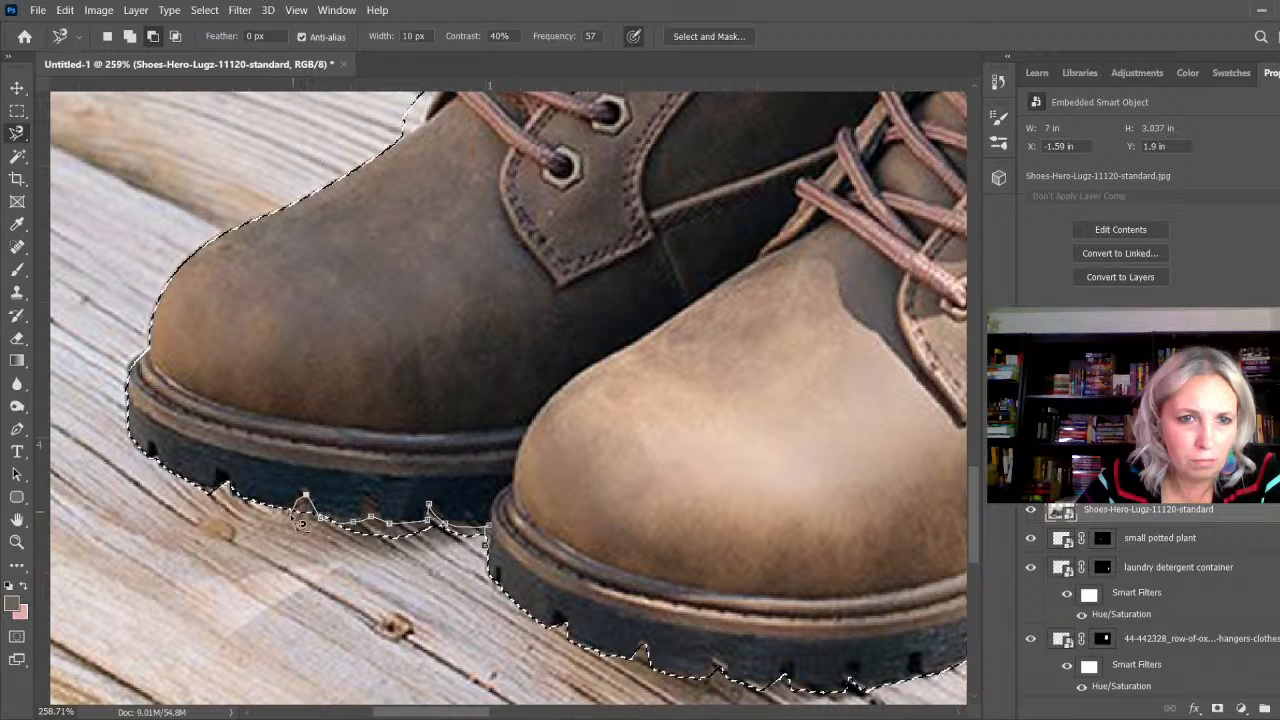
left_click(496, 557)
Step: Subtract the wedge of decking beside the rear boot's lowest lace from the selection
scroll(265, 655, "down", 5)
scroll(378, 295, "up", 5)
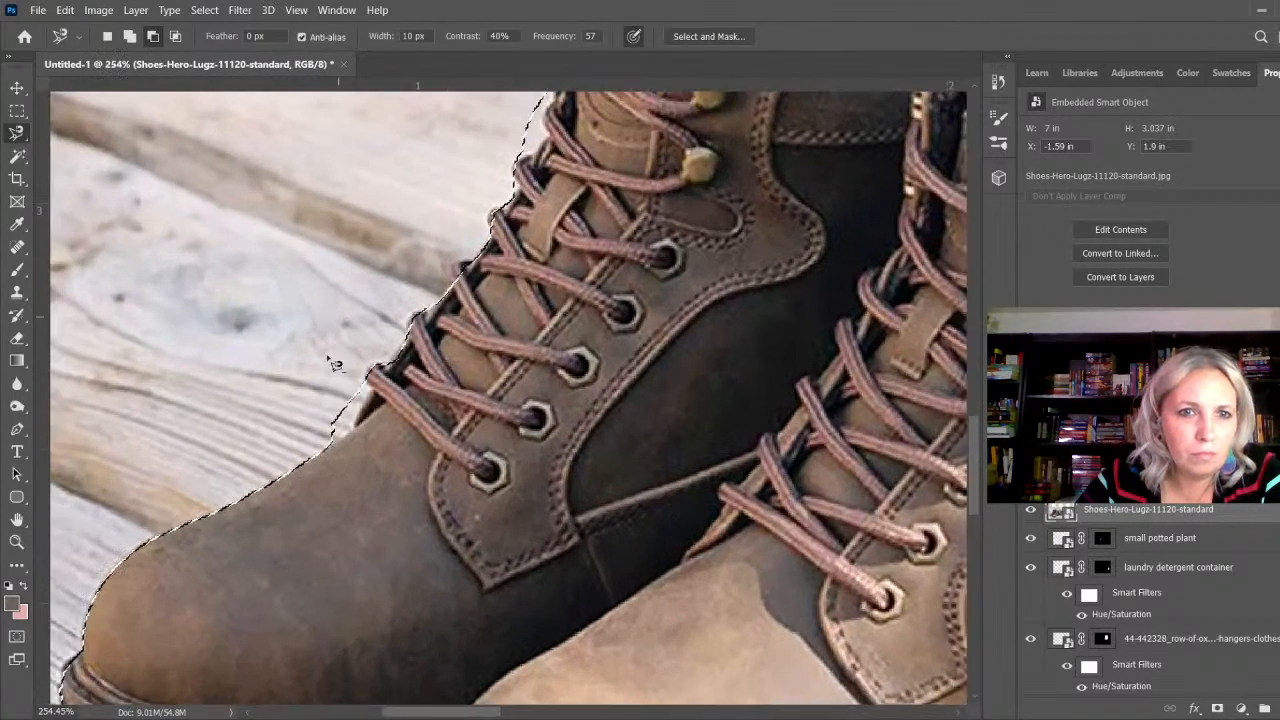
left_click(357, 440)
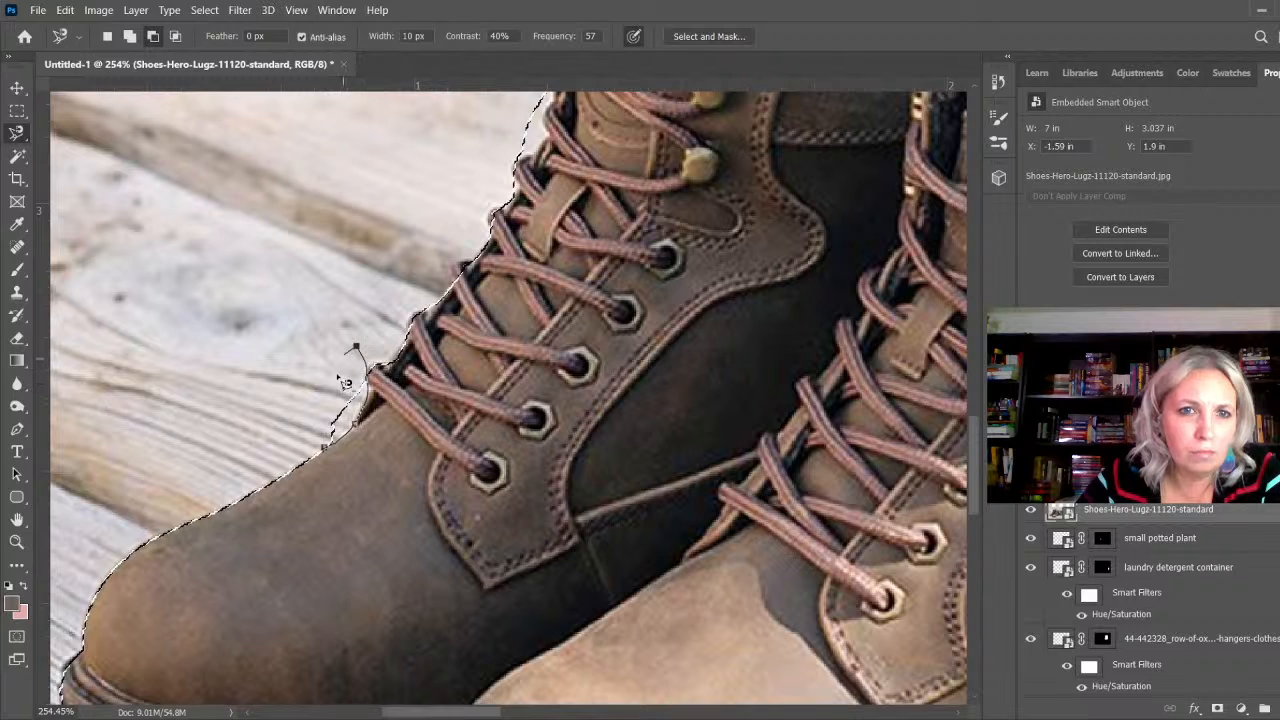
left_click(323, 445)
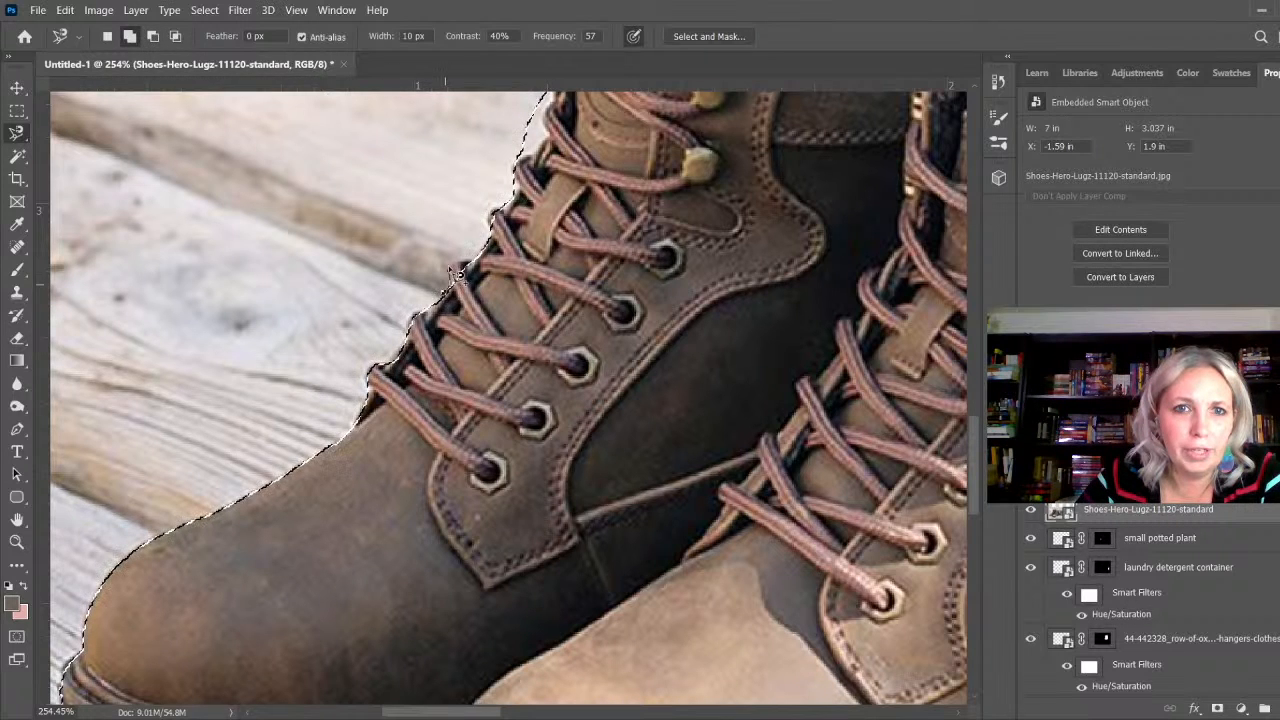
Step: Finish refining the selection along the rear brown boot's laces, subtracting the decking beside the upper laces with the Magnetic Lasso
left_click(443, 297)
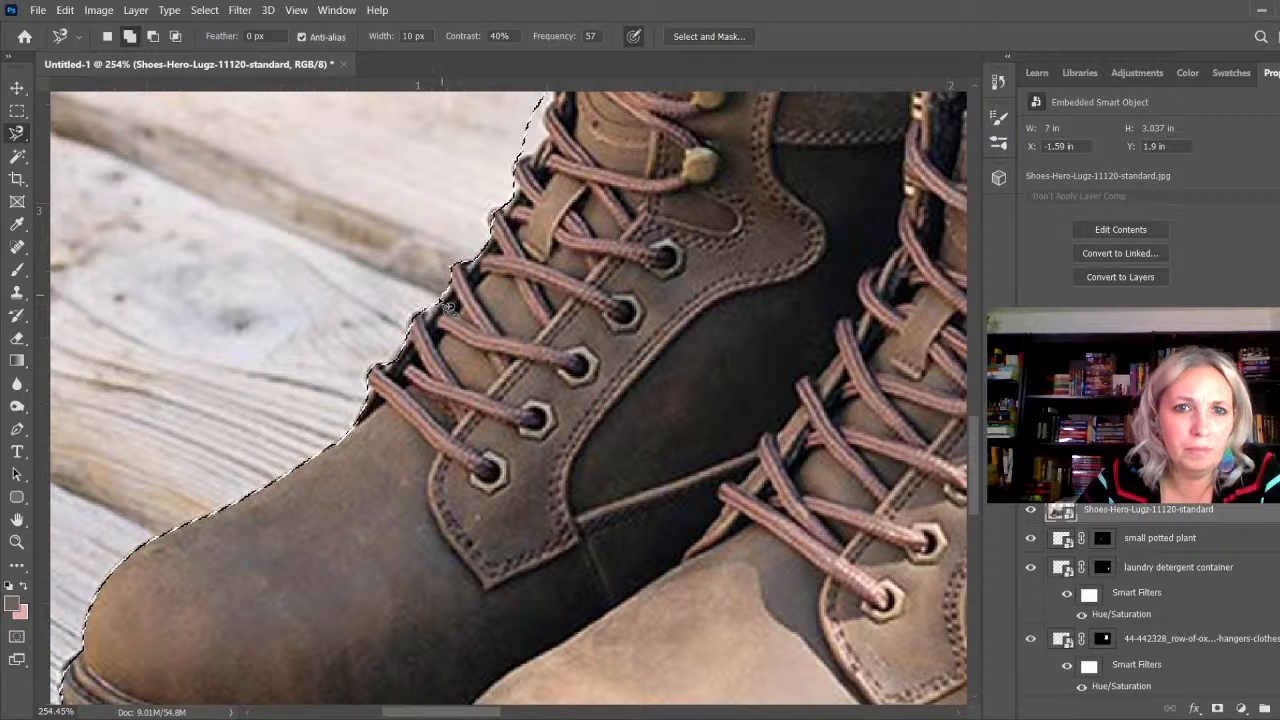
scroll(447, 304, "down", 3)
scroll(490, 190, "up", 4)
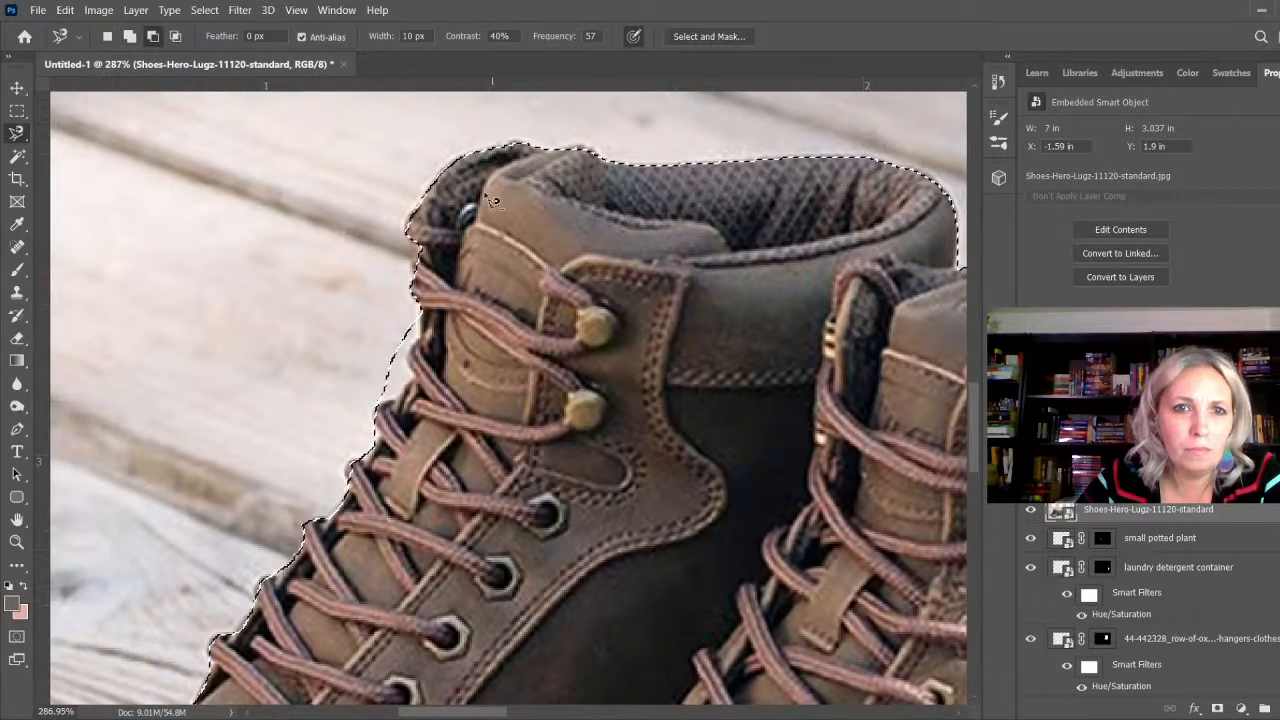
left_click(361, 404)
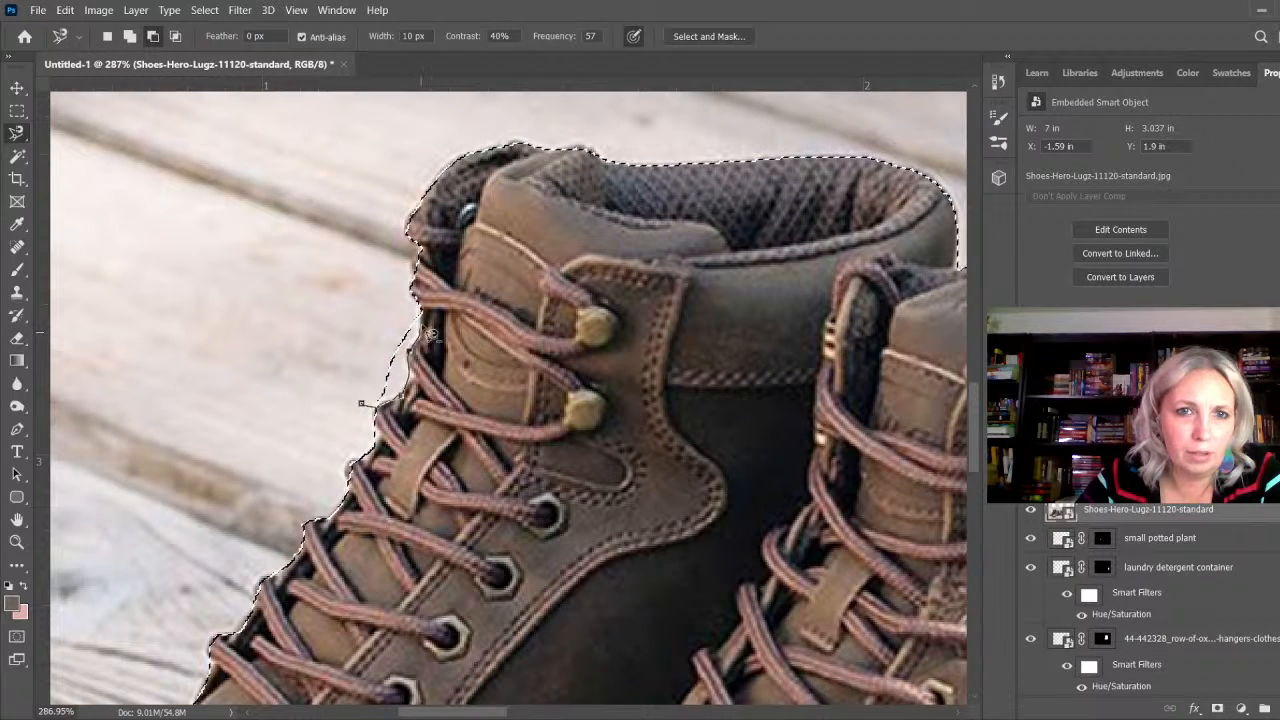
left_click(361, 405)
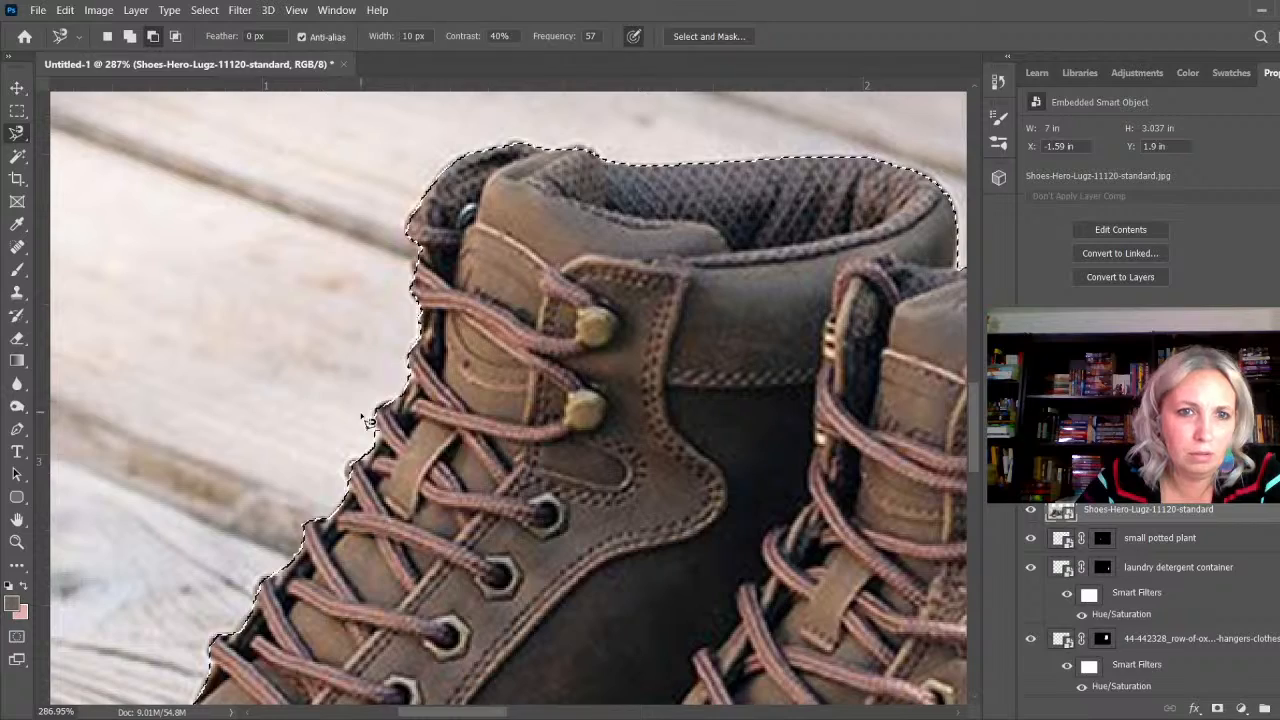
Step: Add a layer mask from the brown boots selection to hide the decking and the other boots
scroll(389, 367, "down", 2)
scroll(206, 280, "down", 2)
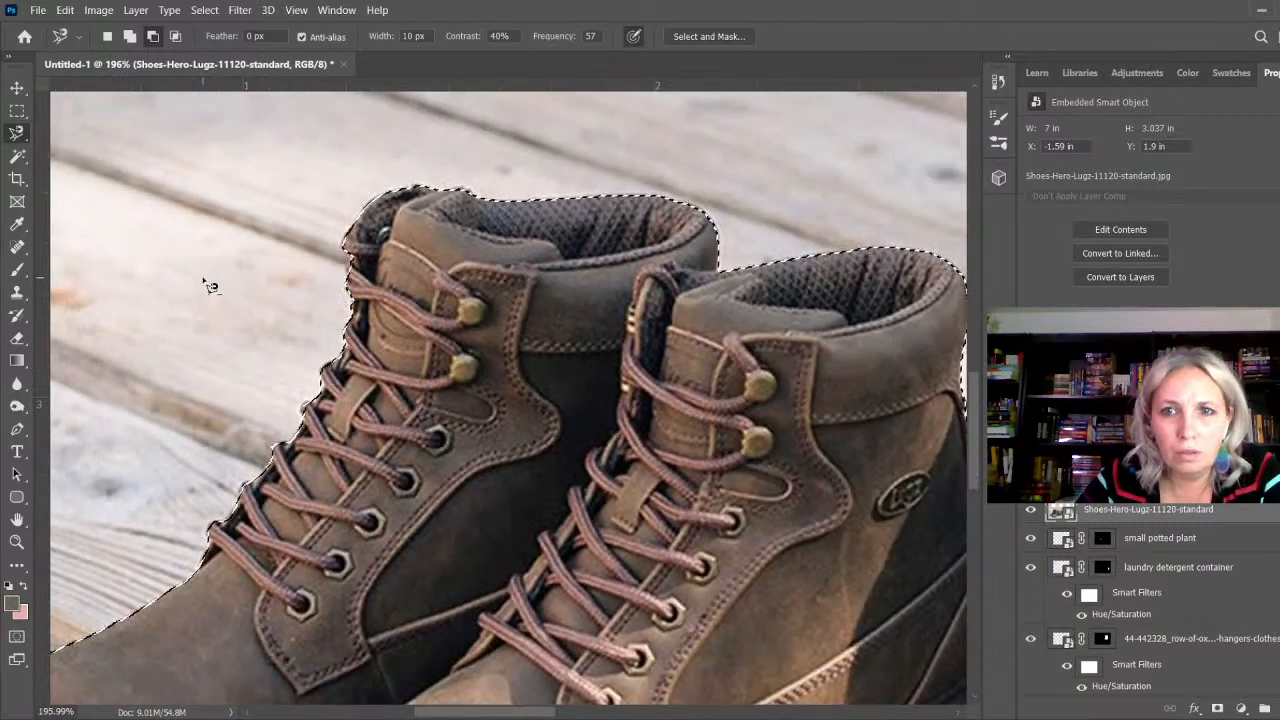
scroll(617, 191, "down", 3)
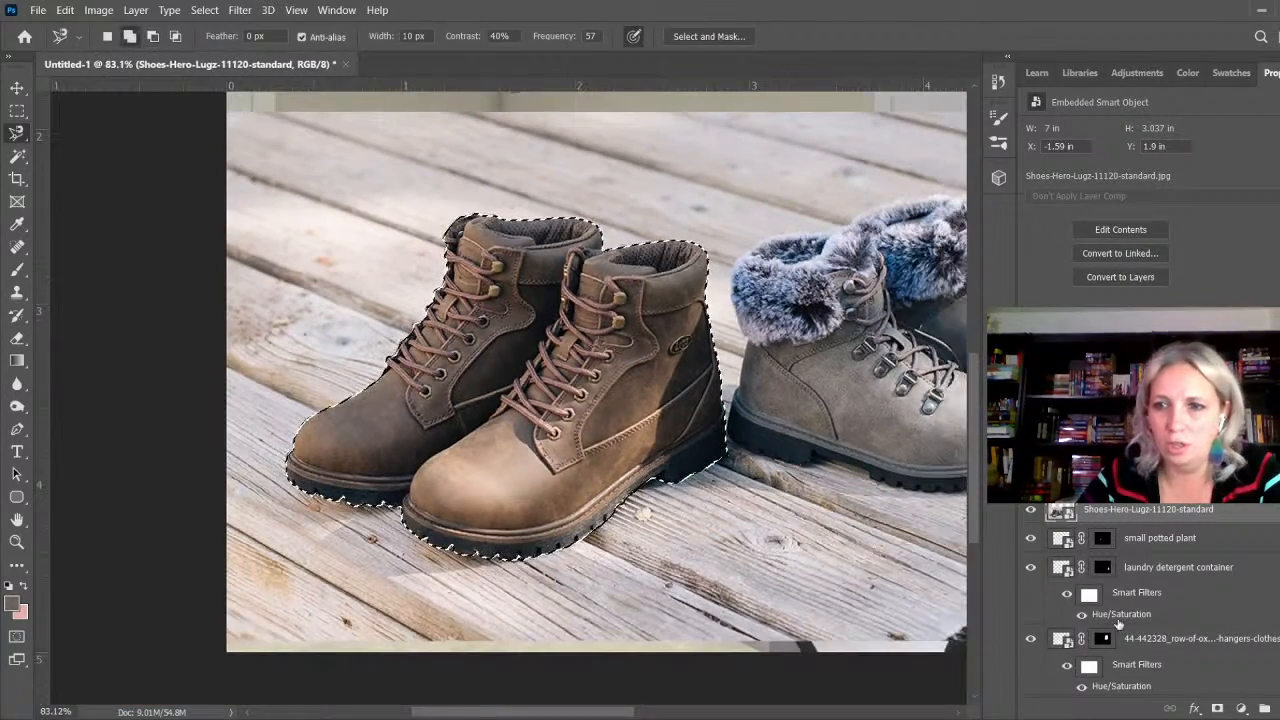
left_click(1217, 708)
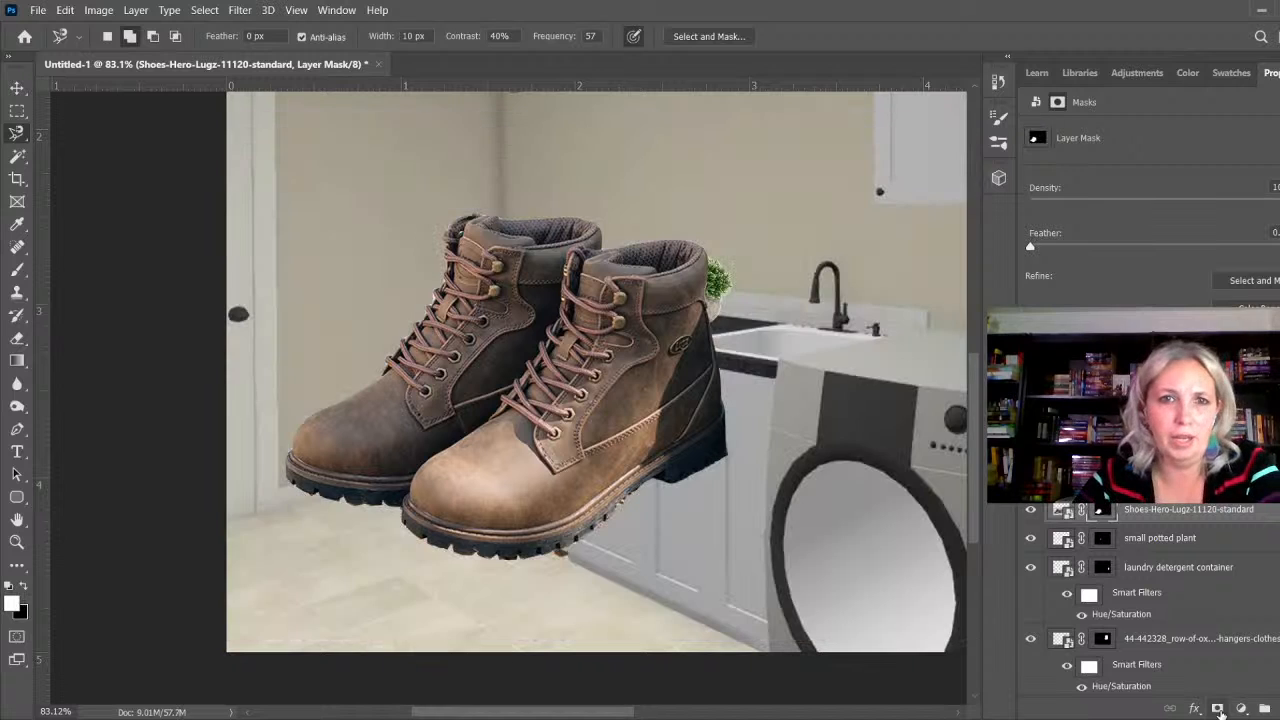
Step: Scale the masked brown boots down proportionally to about 17% of their size with Free Transform
key("ctrl+t")
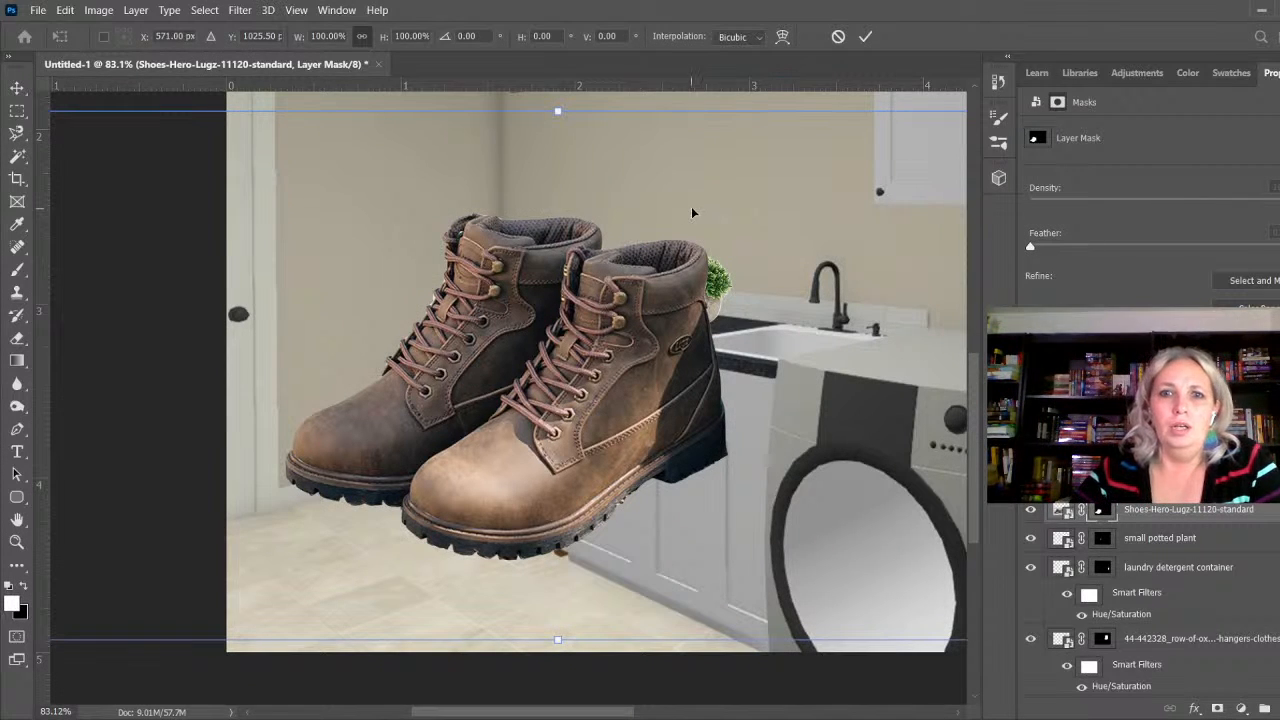
key("ctrl+0")
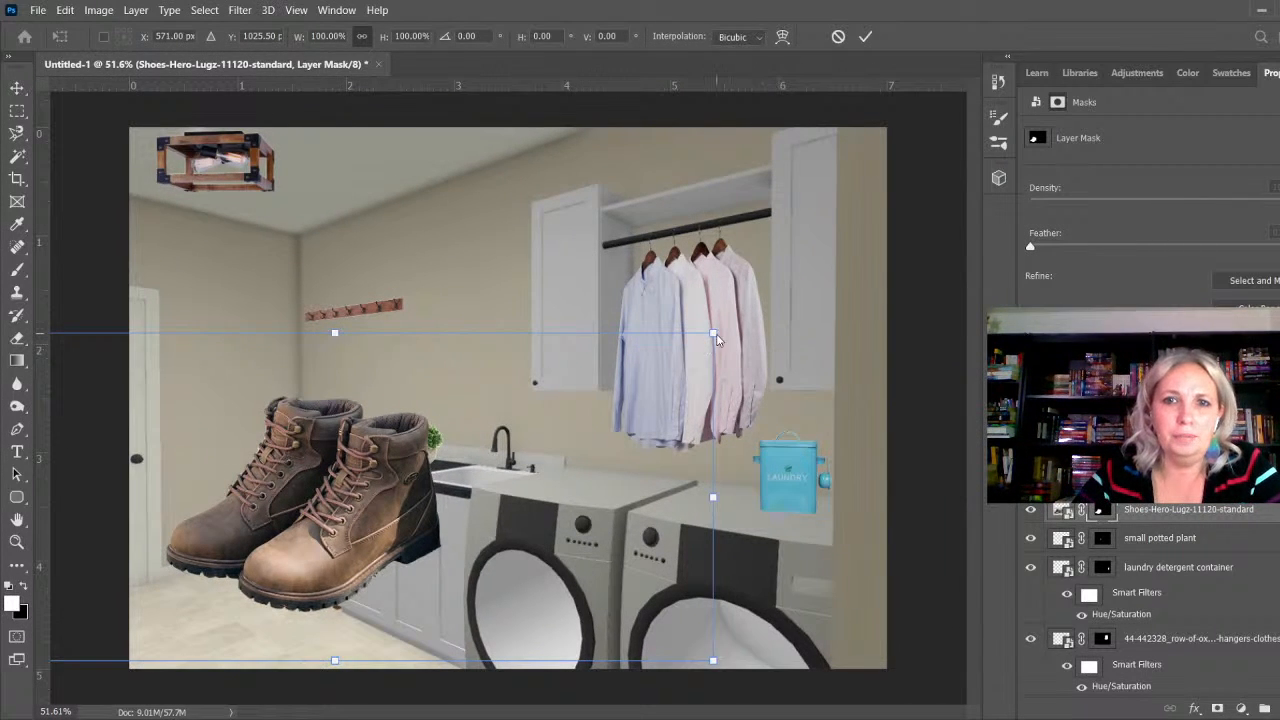
left_click_drag(712, 332, 285, 524)
left_click_drag(144, 582, 332, 527)
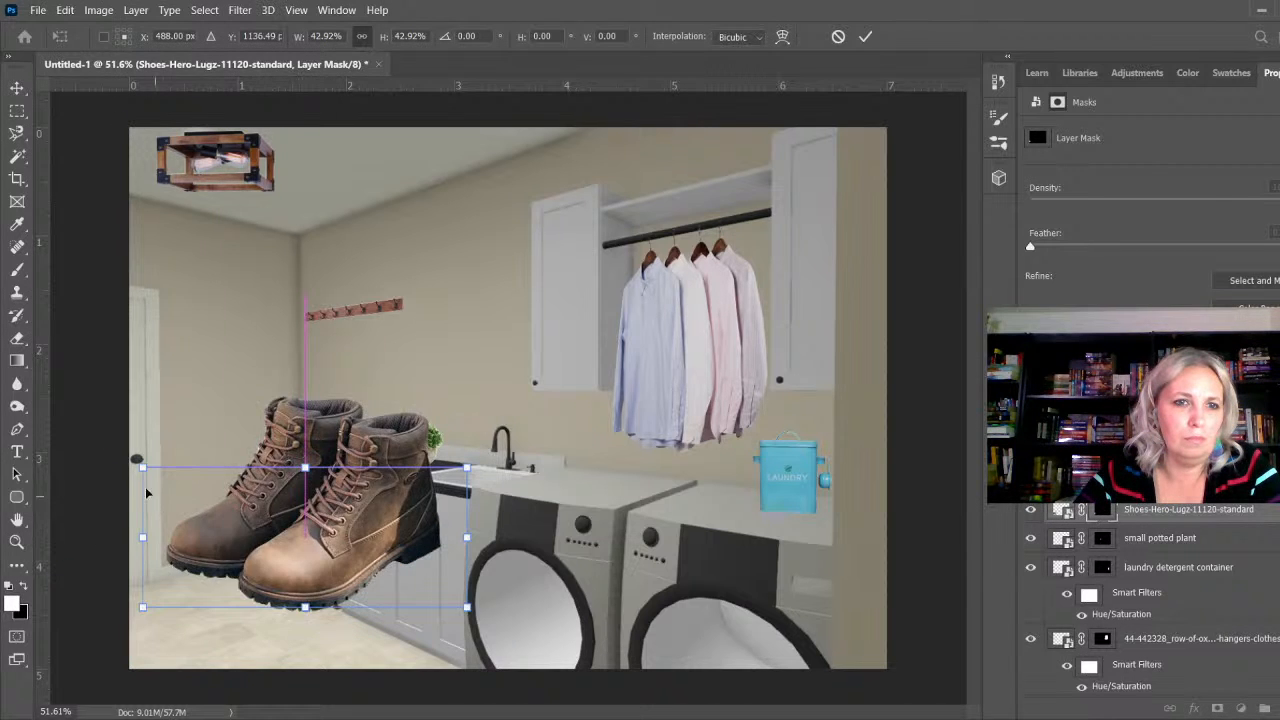
left_click_drag(142, 468, 158, 474)
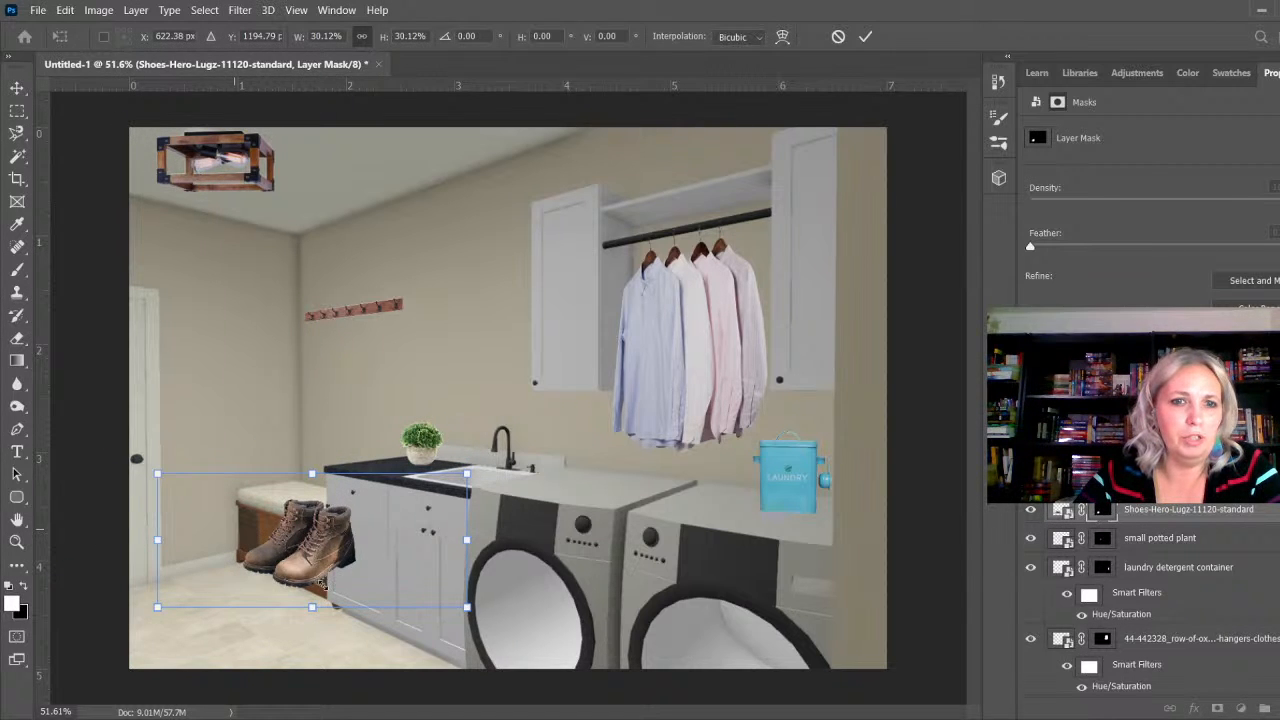
left_click_drag(322, 583, 357, 582)
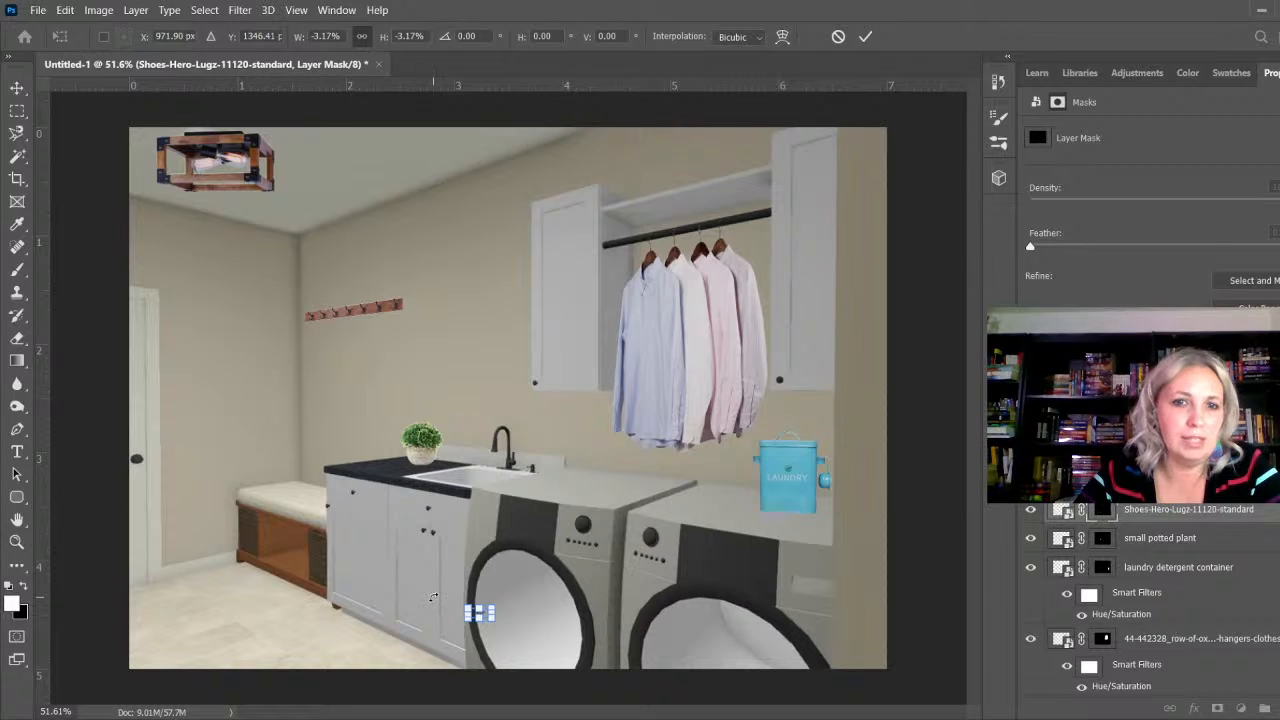
left_click_drag(455, 598, 366, 549)
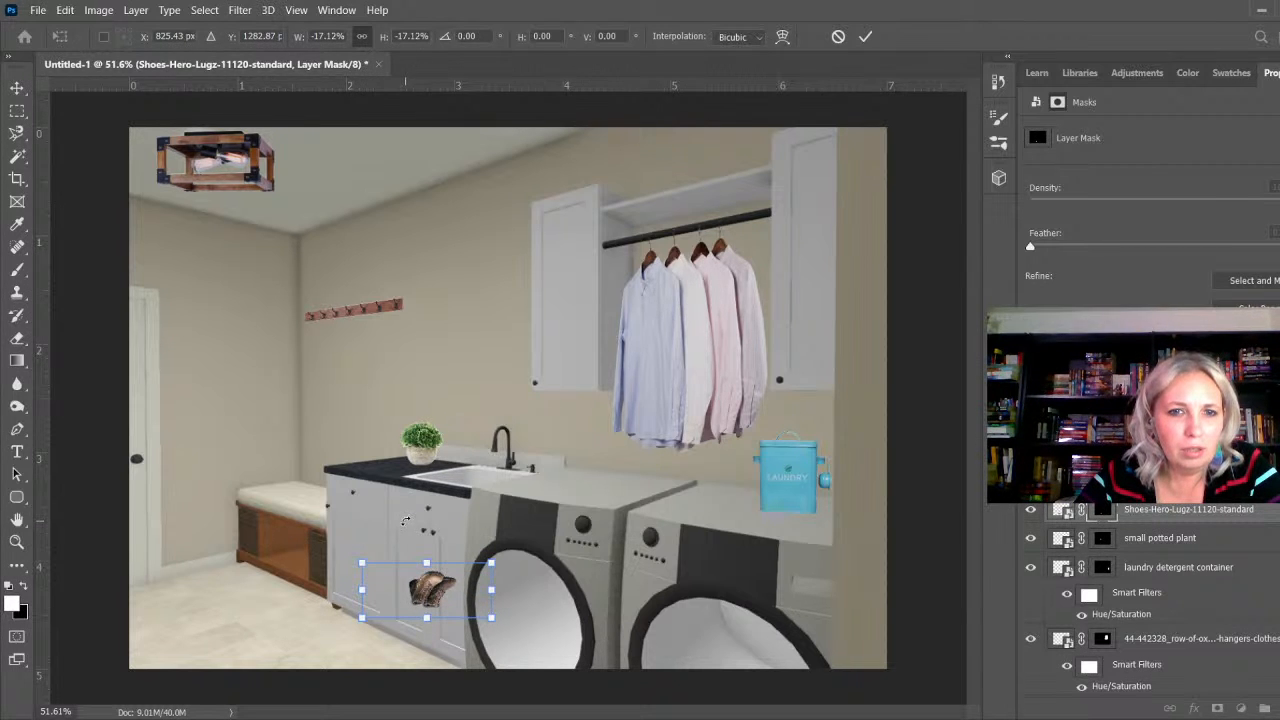
Step: Turn the brown boots upright, place them on the floor between the door and bench, and apply a 17.91% scale
left_click_drag(330, 497, 503, 670)
left_click_drag(421, 596, 226, 570)
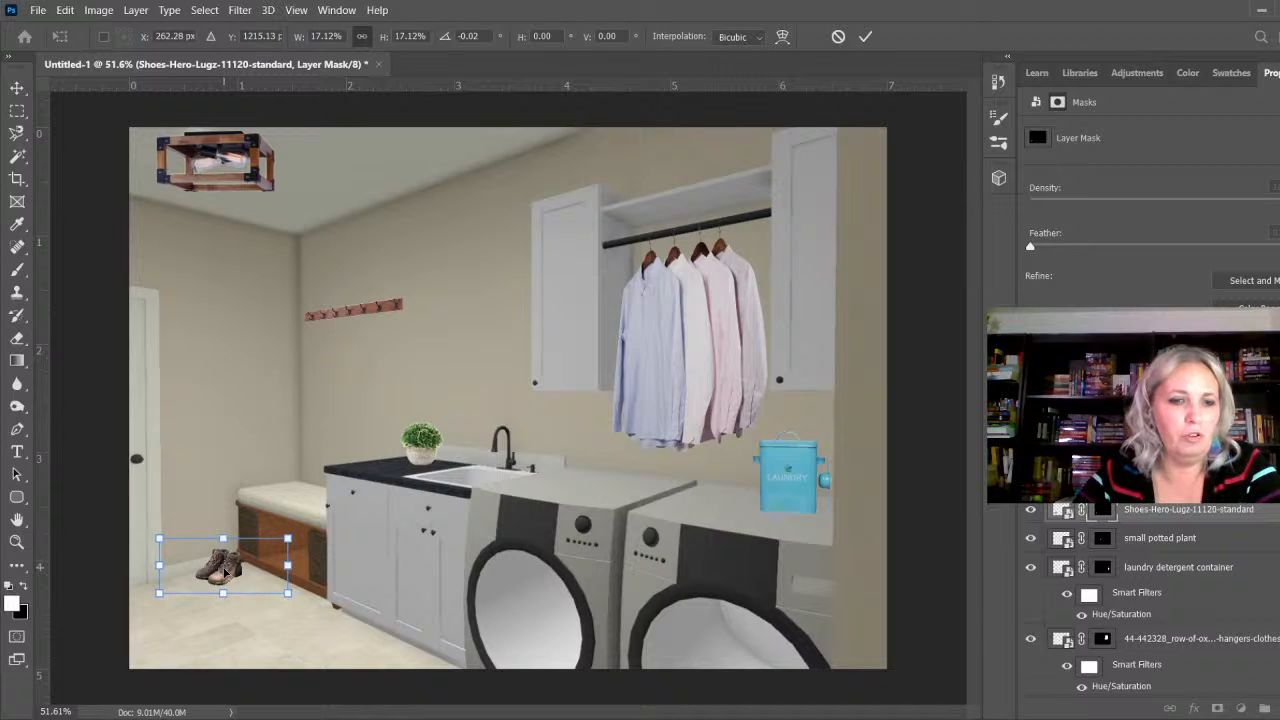
scroll(226, 570, "up", 2)
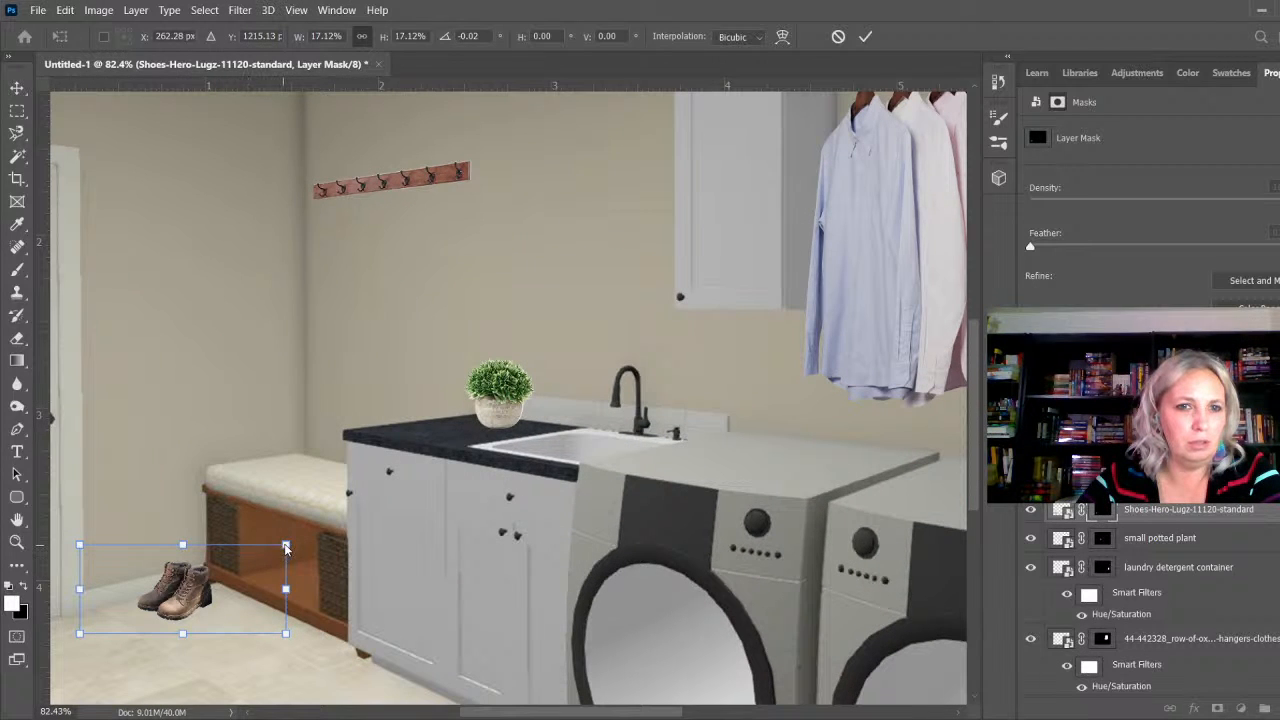
mouse_move(286, 546)
left_mouse_down()
mouse_move(303, 530)
mouse_move(291, 532)
left_mouse_up()
scroll(238, 575, "down", 2)
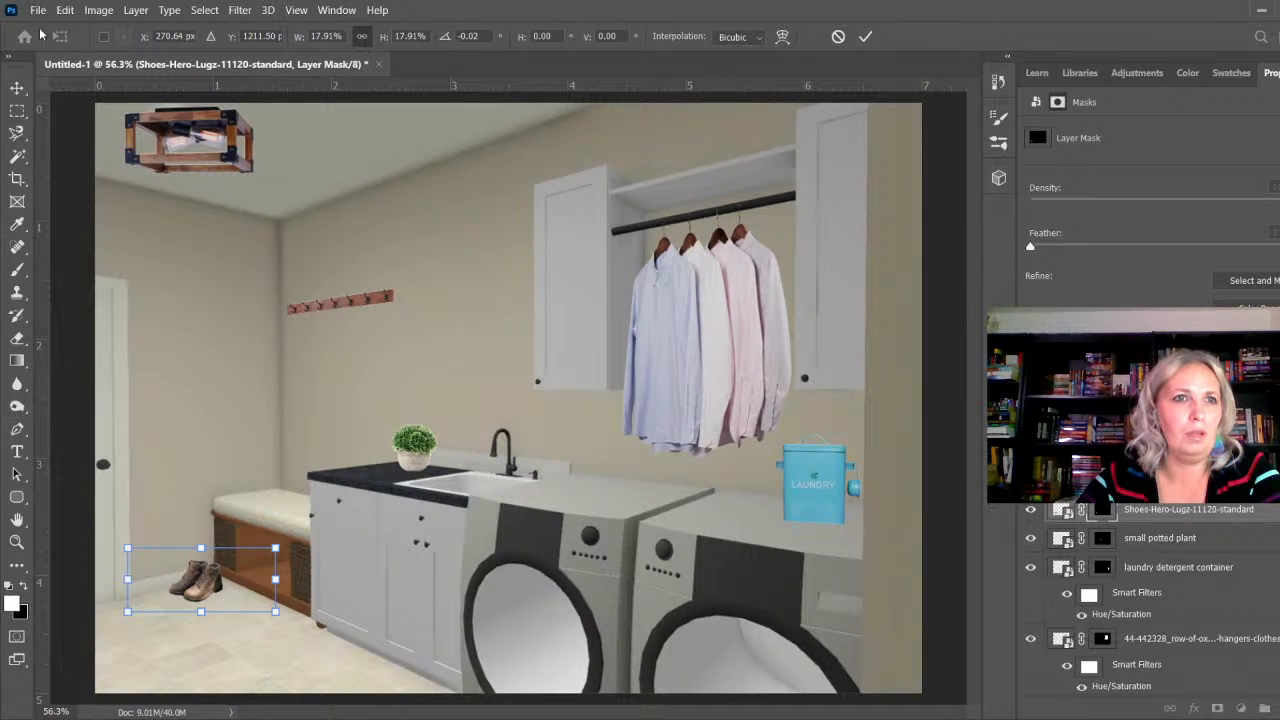
left_click(866, 38)
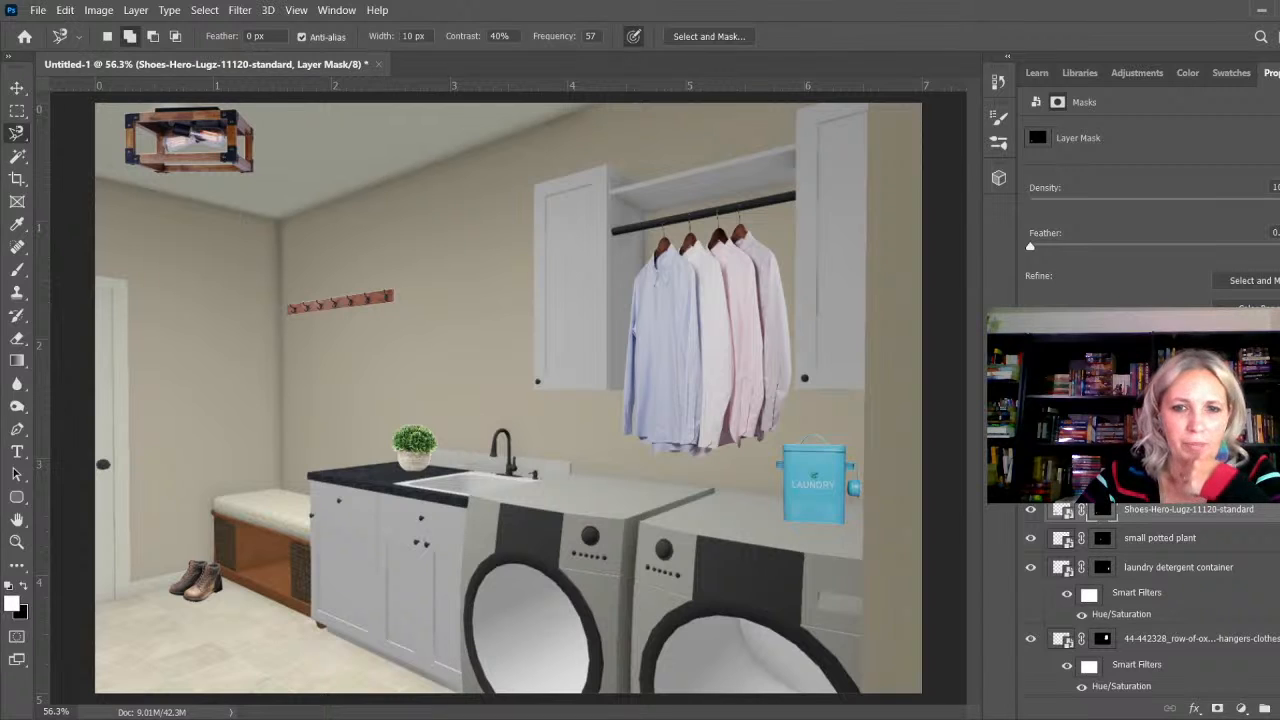
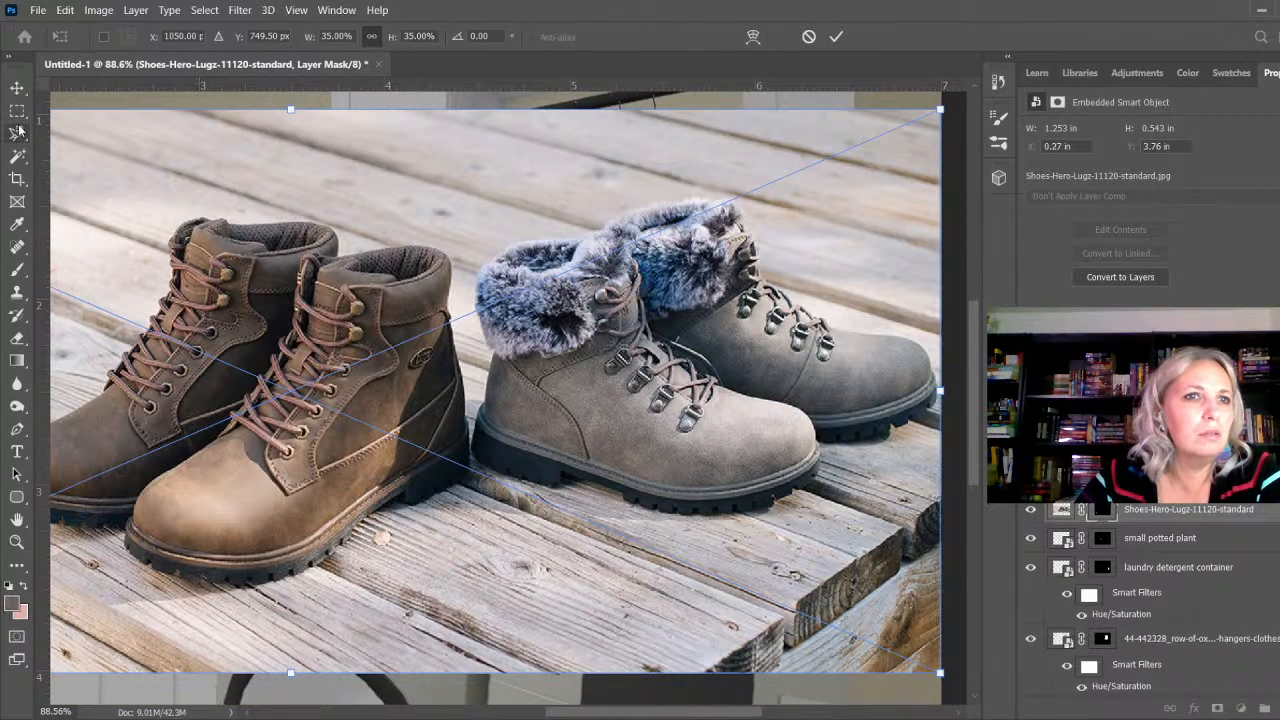
Step: Commit the newly placed Shoes-Hero-Lugz-11120-standard image and outline the fur-trimmed grey boots with the Magnetic Lasso
left_click(18, 132)
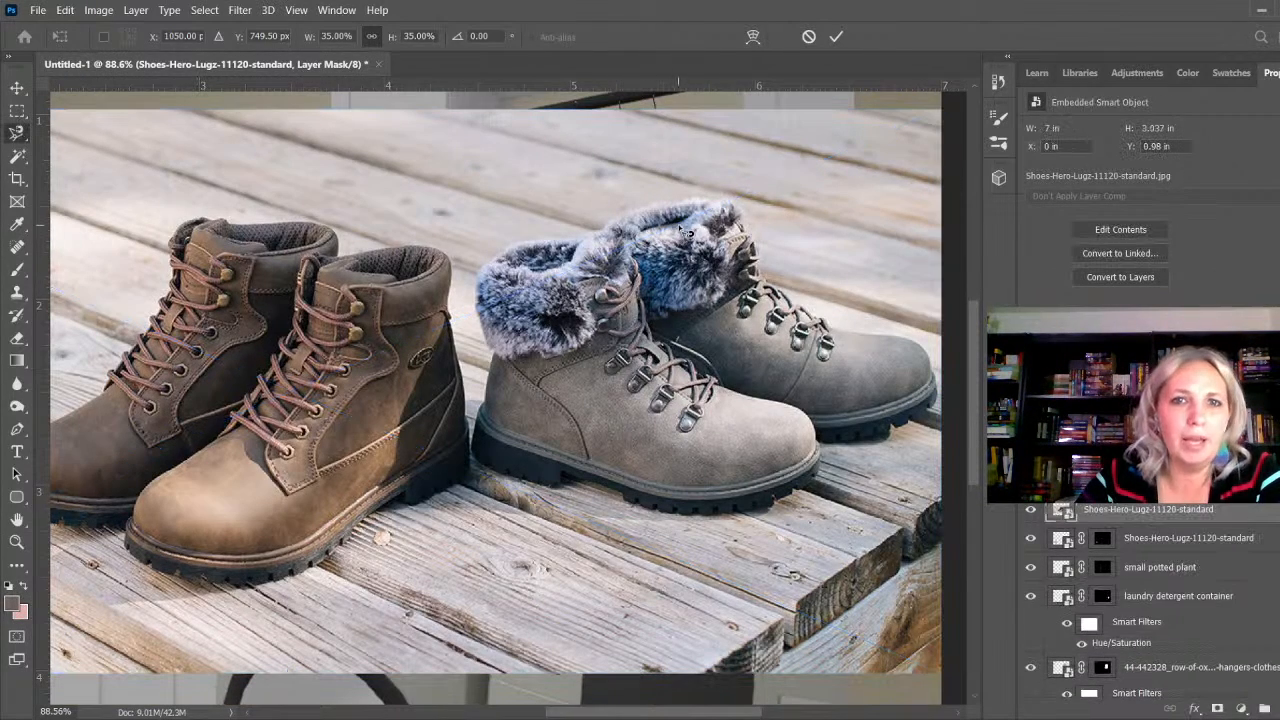
left_click(488, 334)
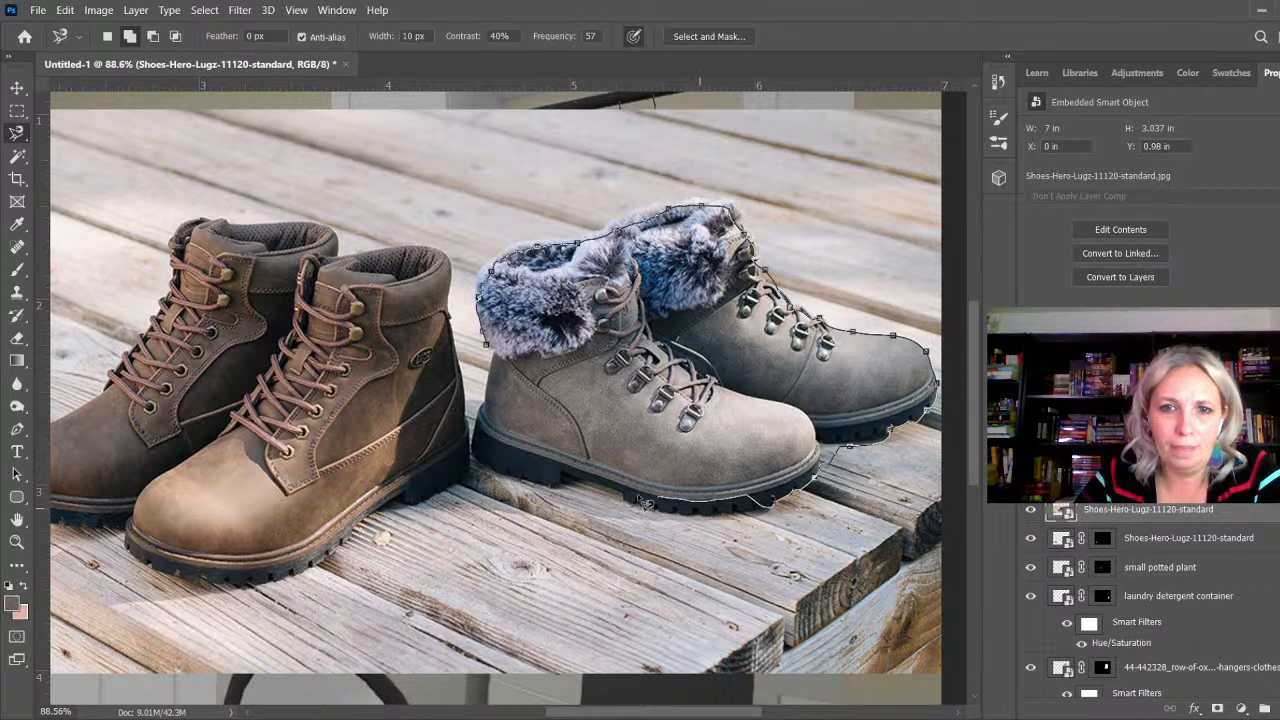
double_click(497, 355)
Step: Subtract the decking in the notch at the front of the front grey boot's heel from the selection
scroll(448, 505, "up", 4)
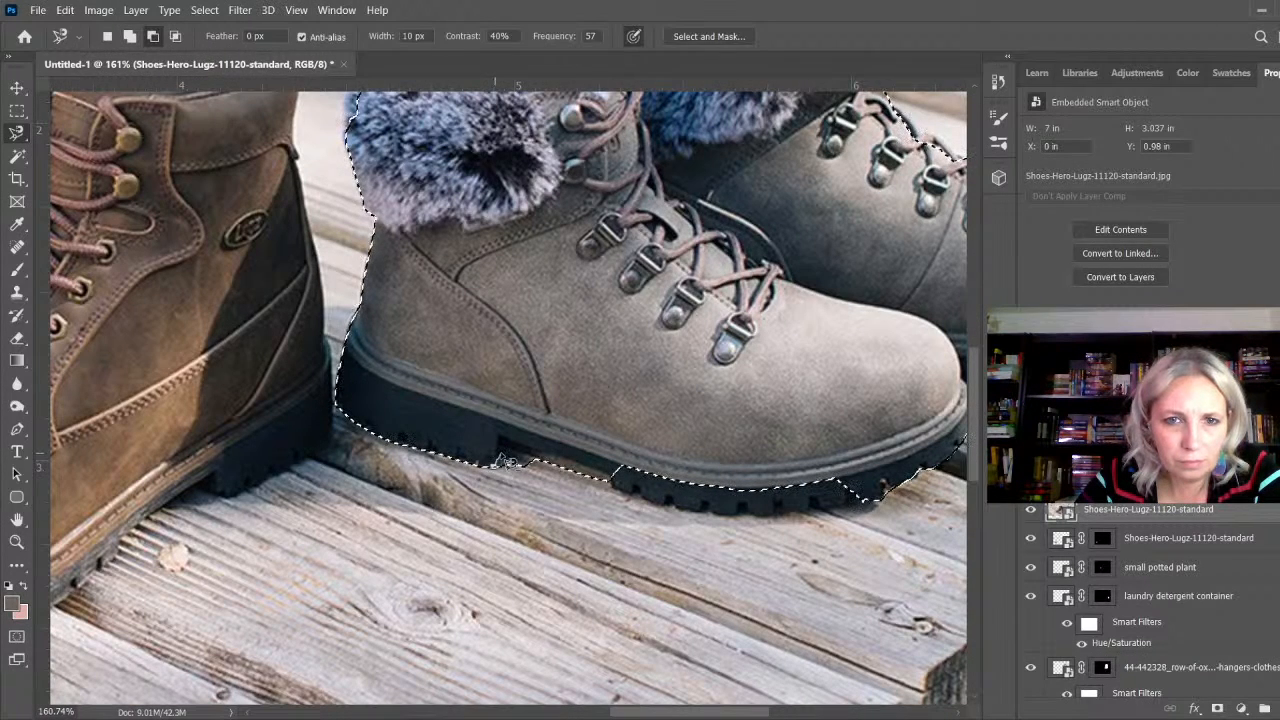
left_click(502, 455)
left_click(521, 449)
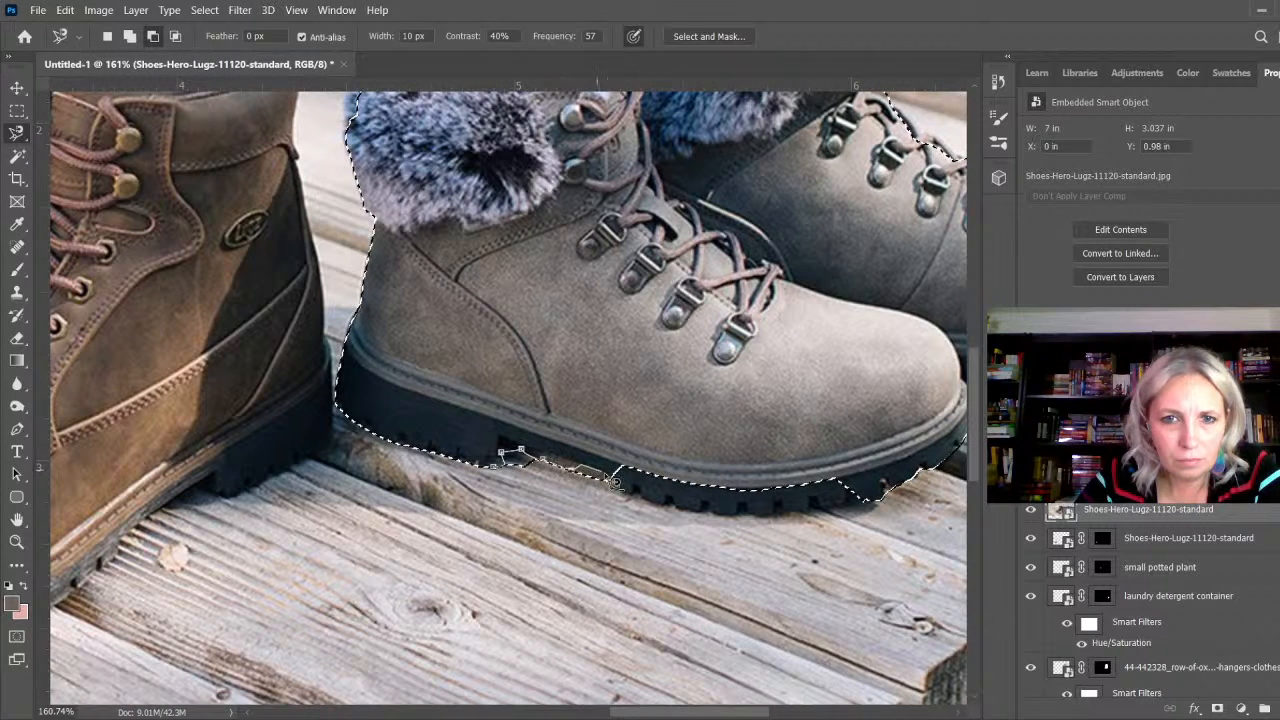
double_click(505, 474)
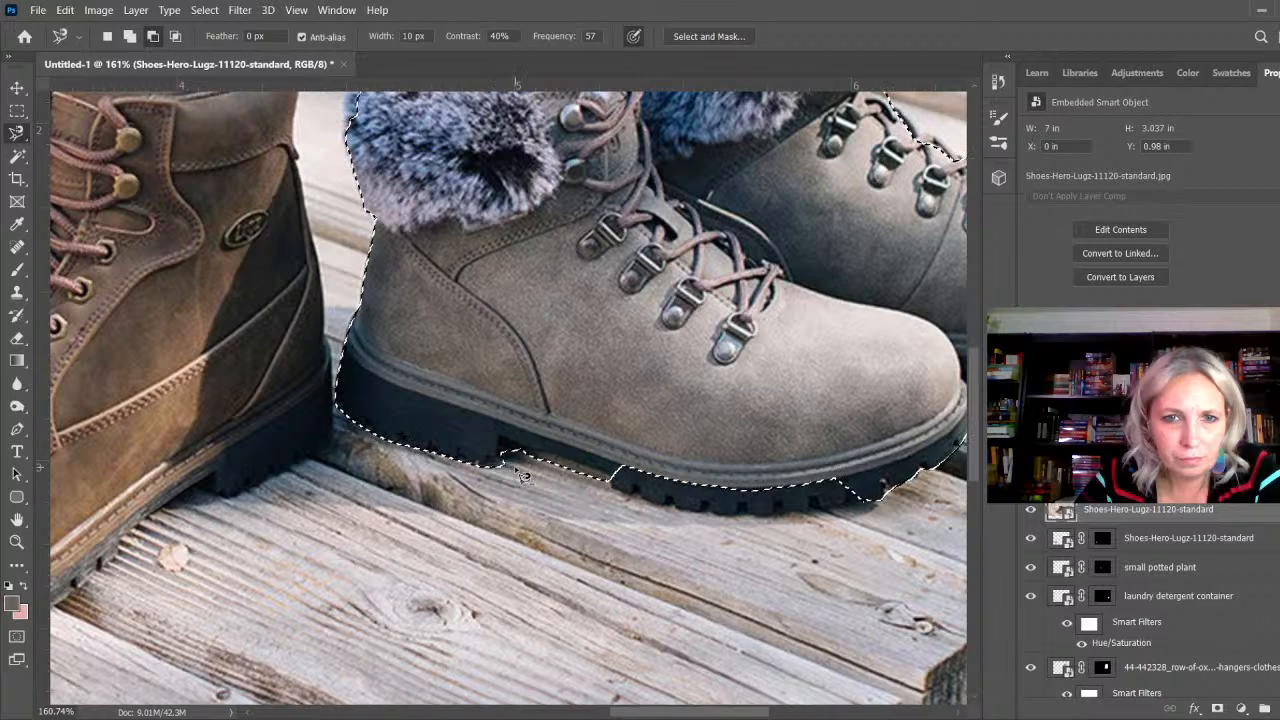
scroll(512, 479, "up", 3)
left_click(476, 468)
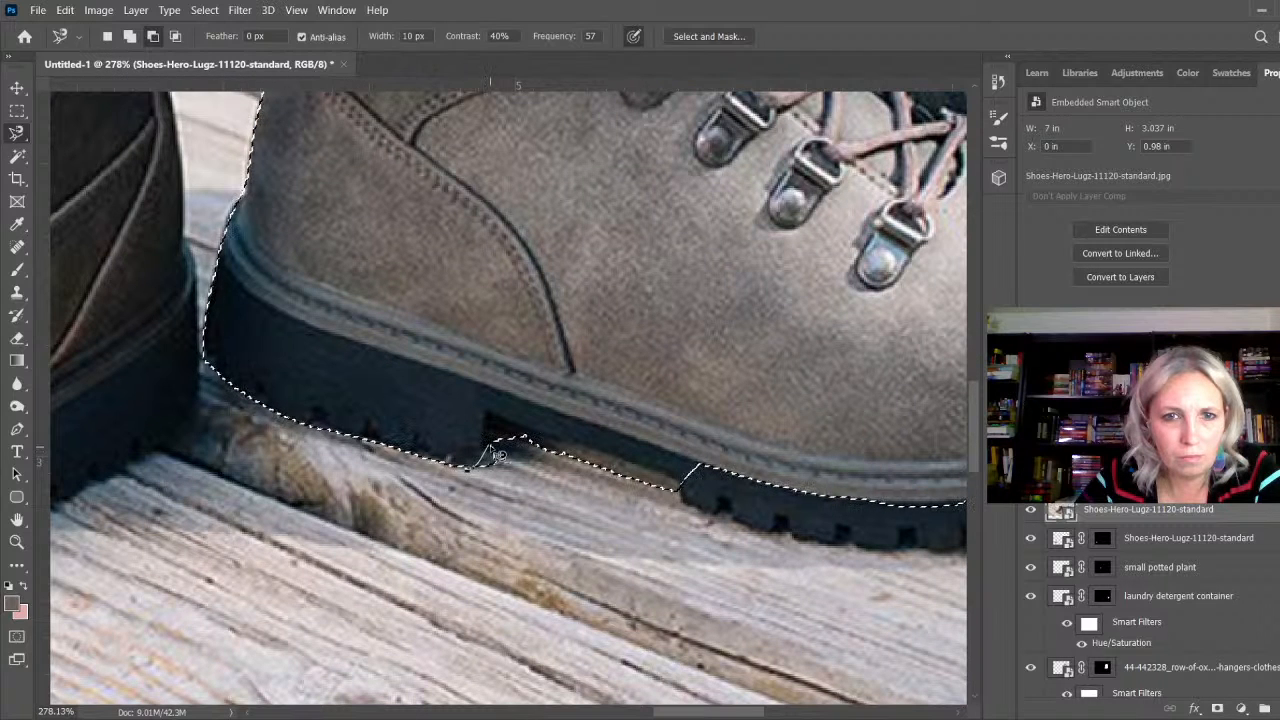
double_click(482, 476)
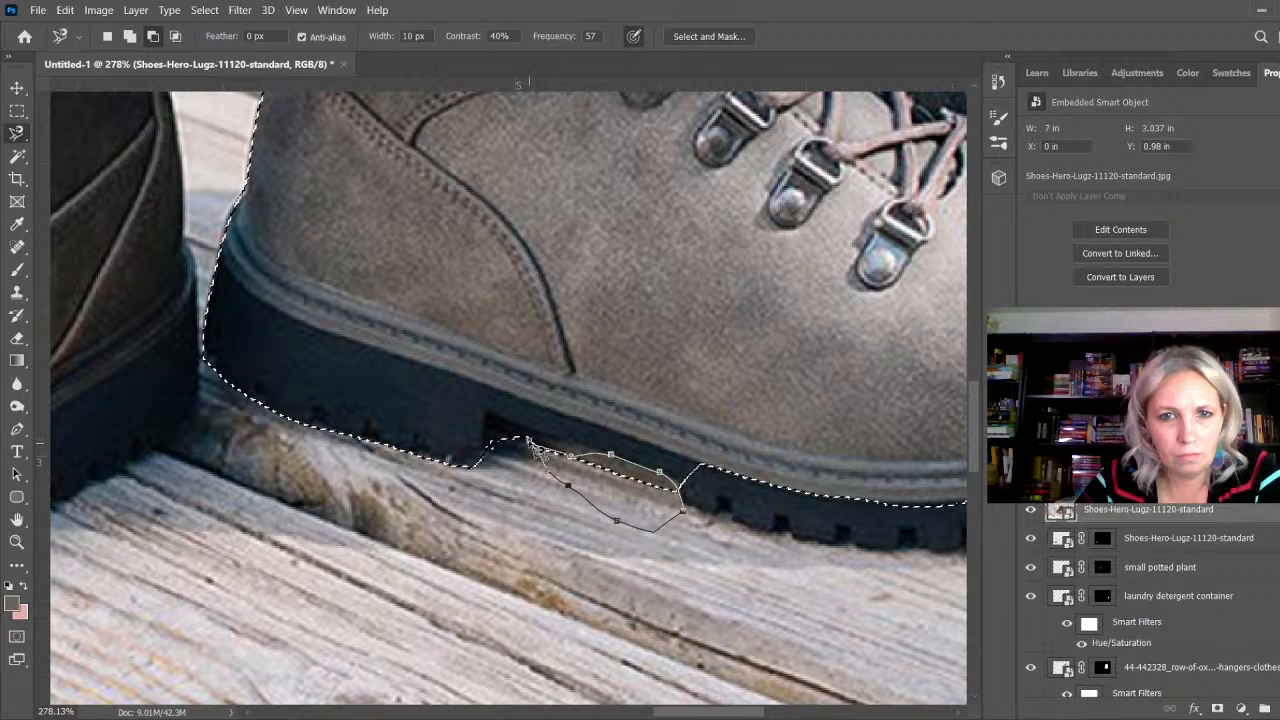
Step: Subtract the strip of decking beneath the front grey boot's arch from the selection
left_click(529, 443)
left_click(604, 456)
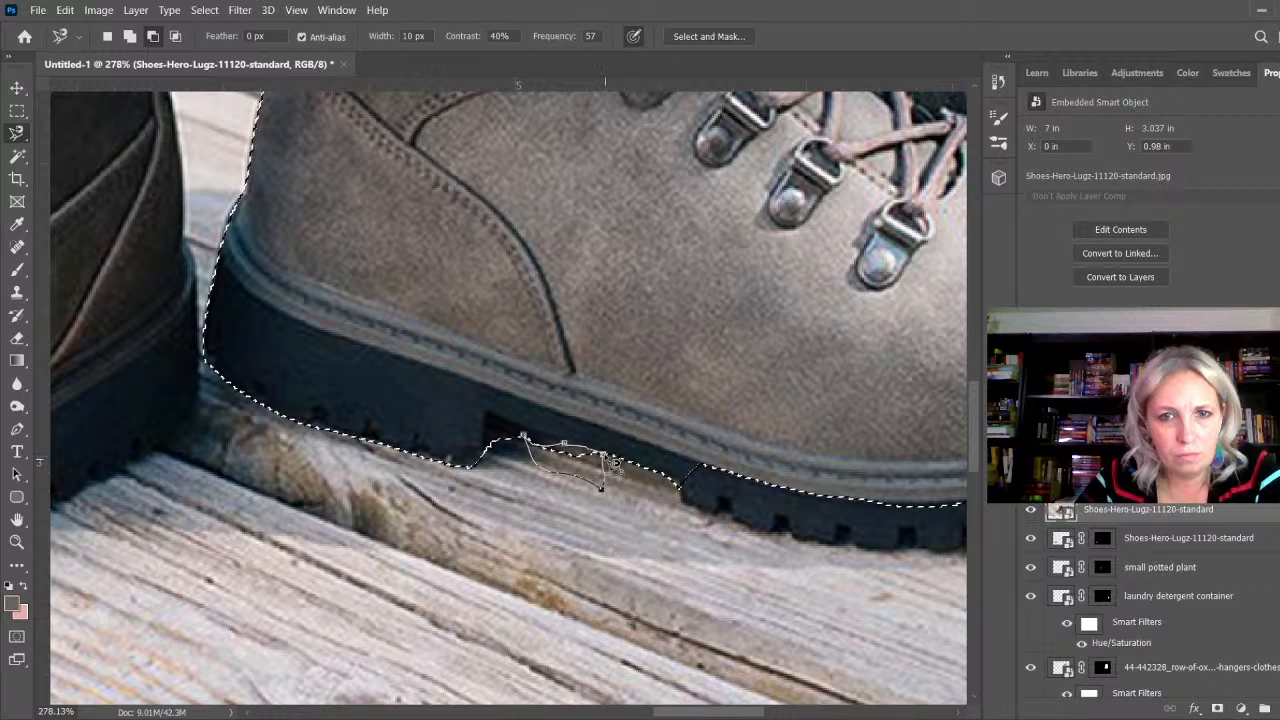
left_click(608, 459)
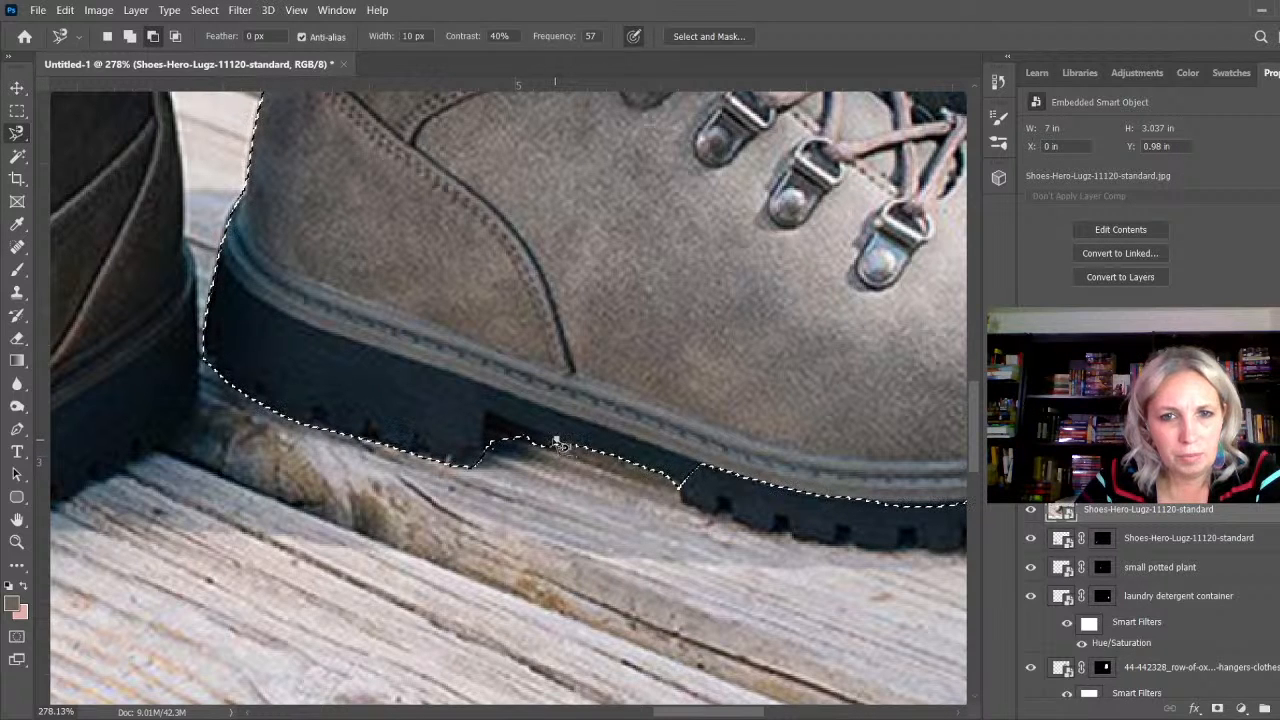
left_click(567, 446)
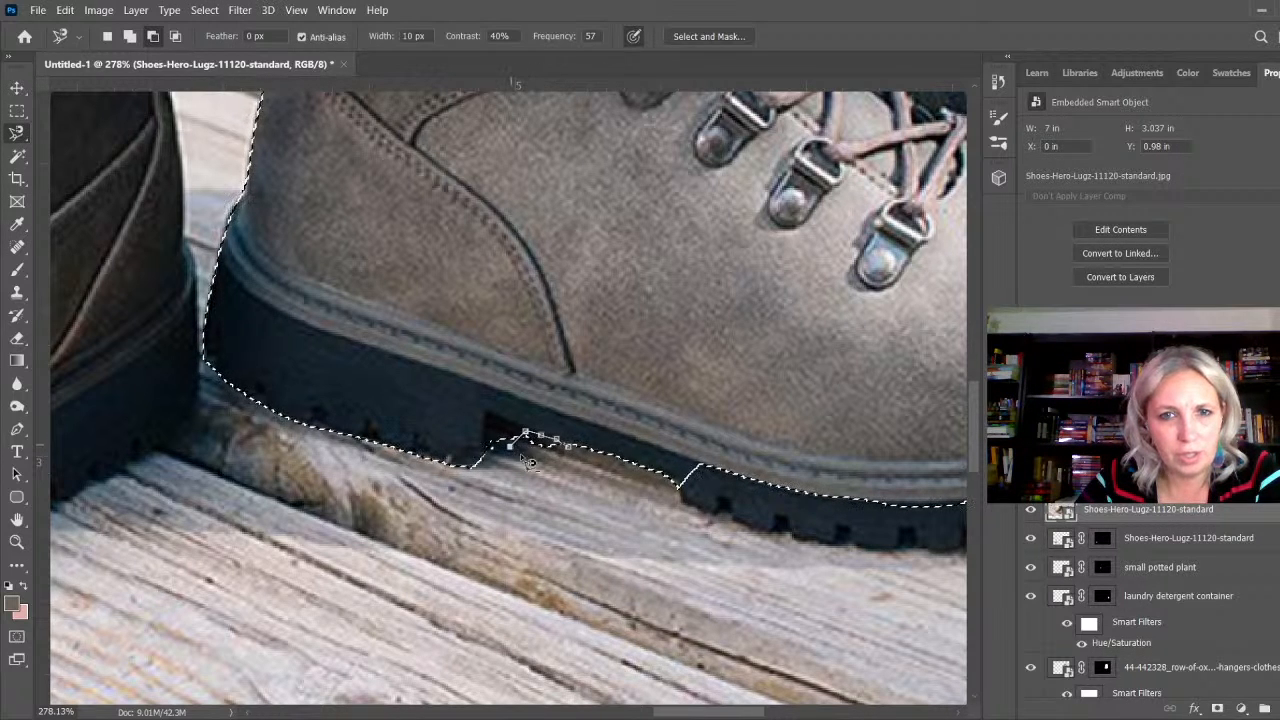
left_click(576, 458)
scroll(405, 450, "down", 3)
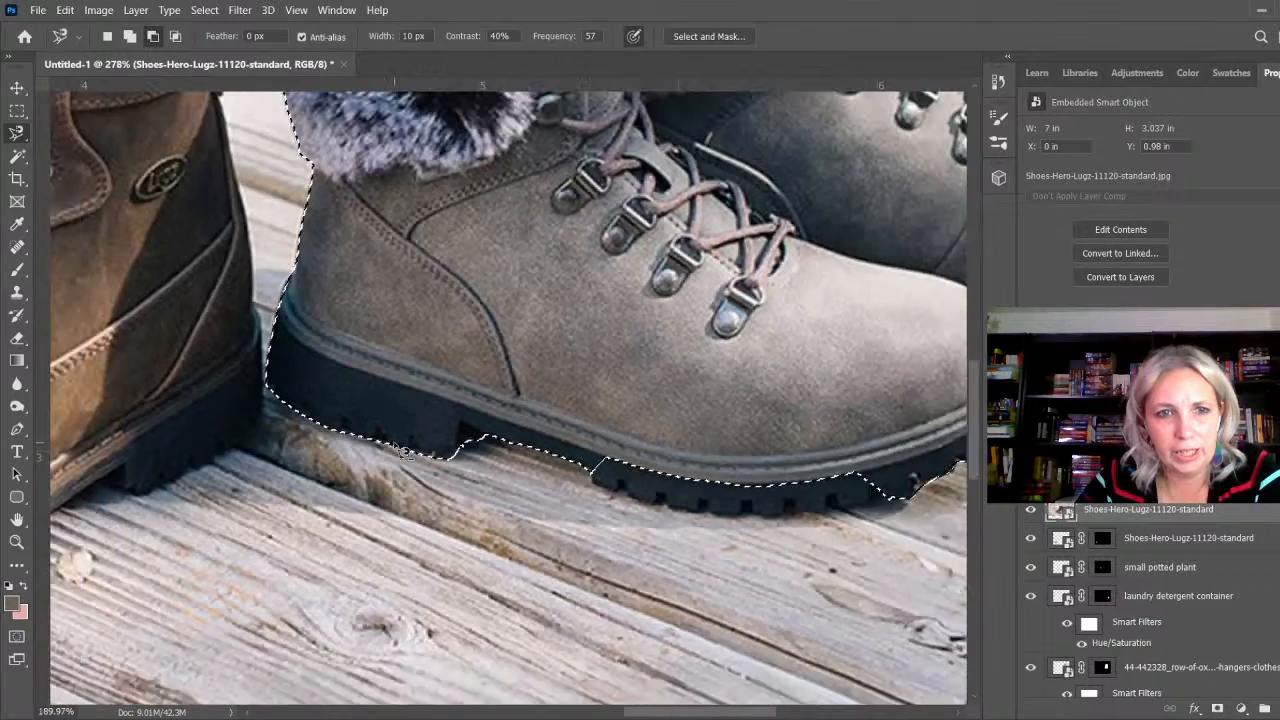
Step: Add the missed tread beneath the front grey boot's forefoot to the selection with the Magnetic Lasso
scroll(757, 548, "up", 1)
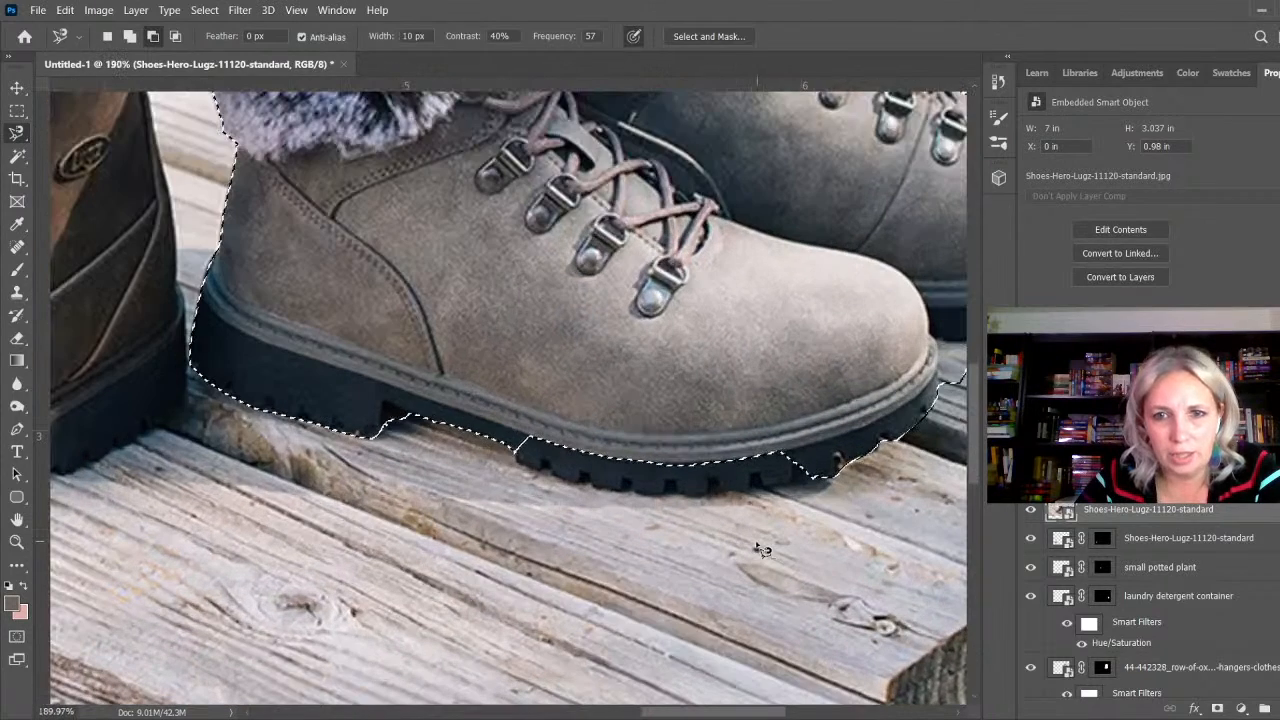
left_click(518, 460)
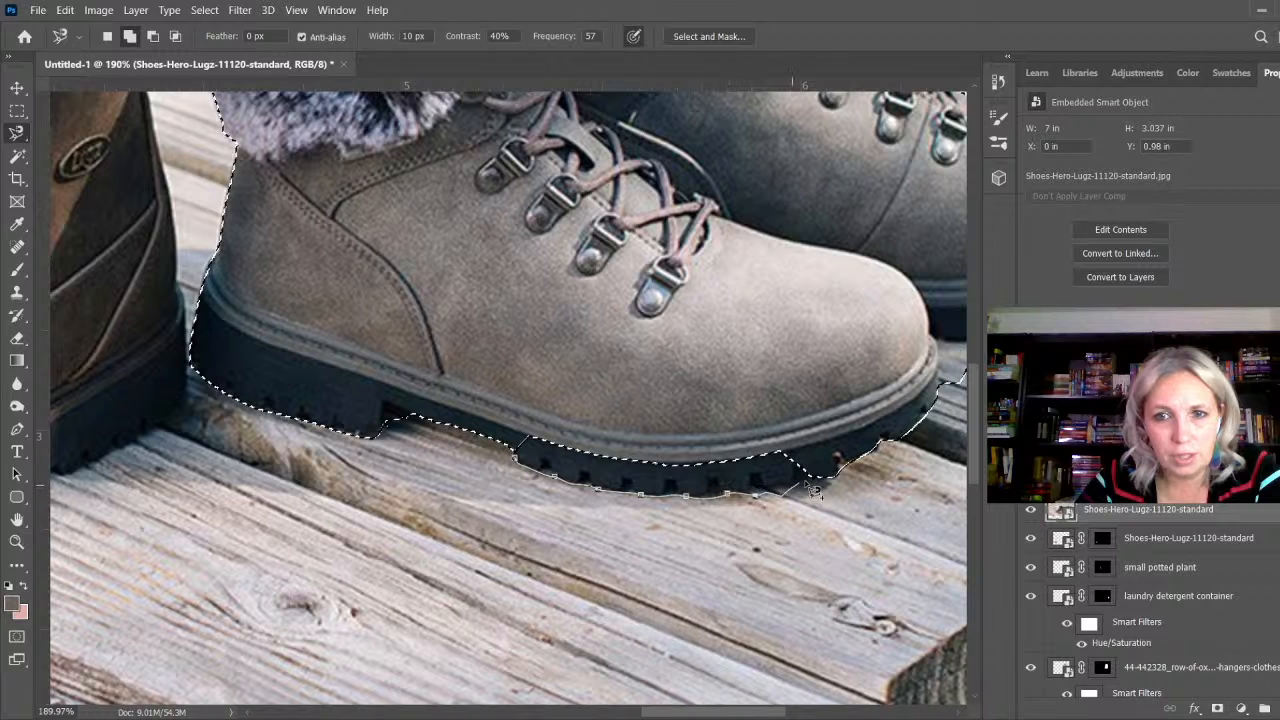
left_click(528, 432)
Step: Subtract the decking and tread gap beneath the front grey boot's toe sole from the selection
scroll(740, 525, "up", 3)
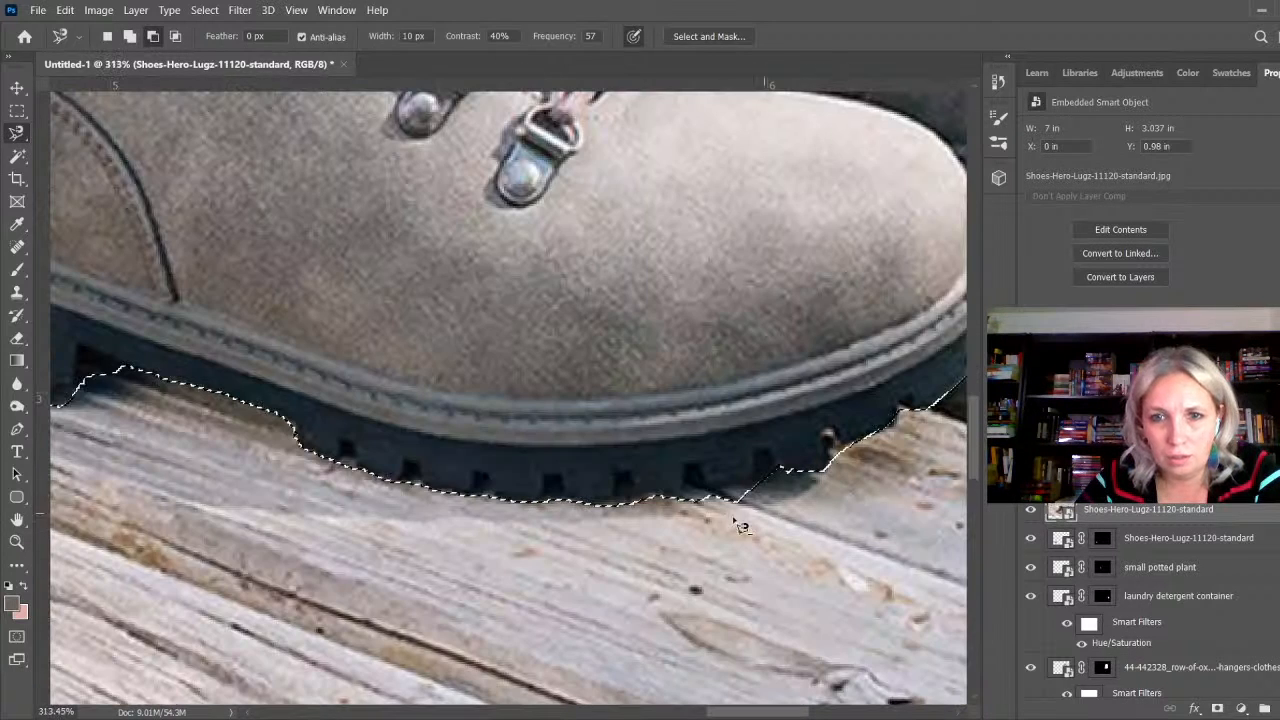
left_click(668, 503)
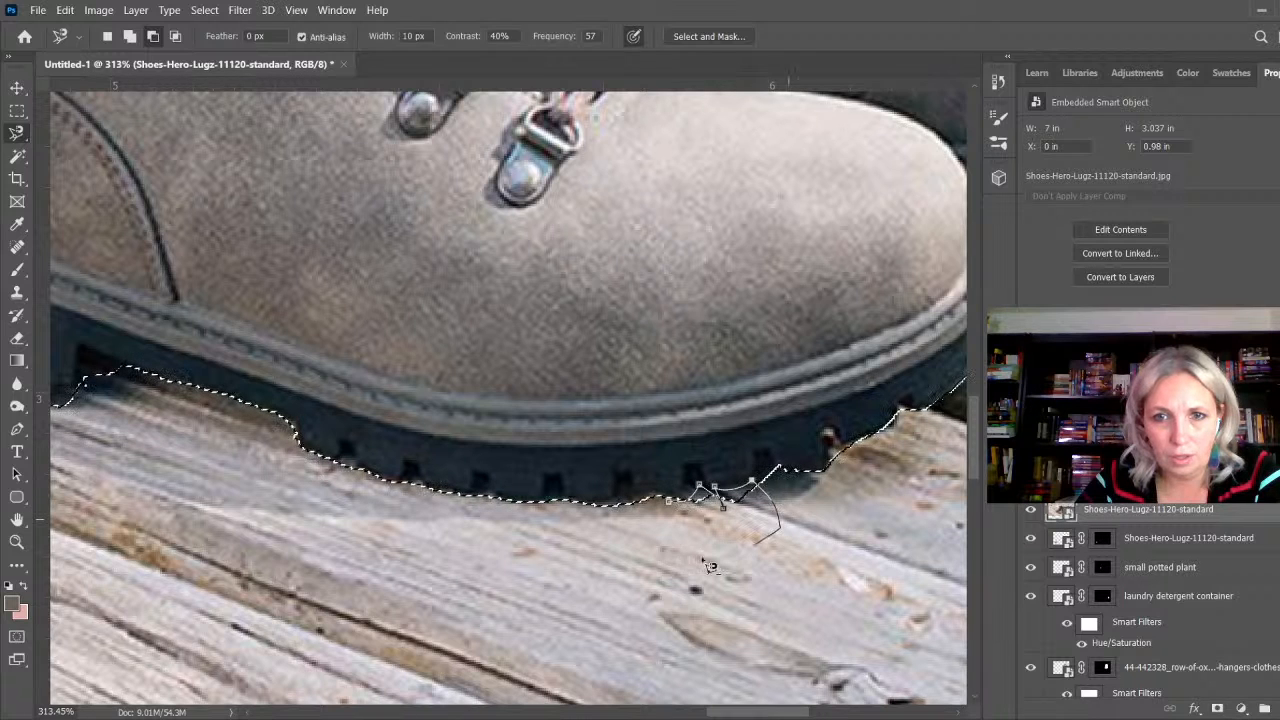
left_click(670, 505)
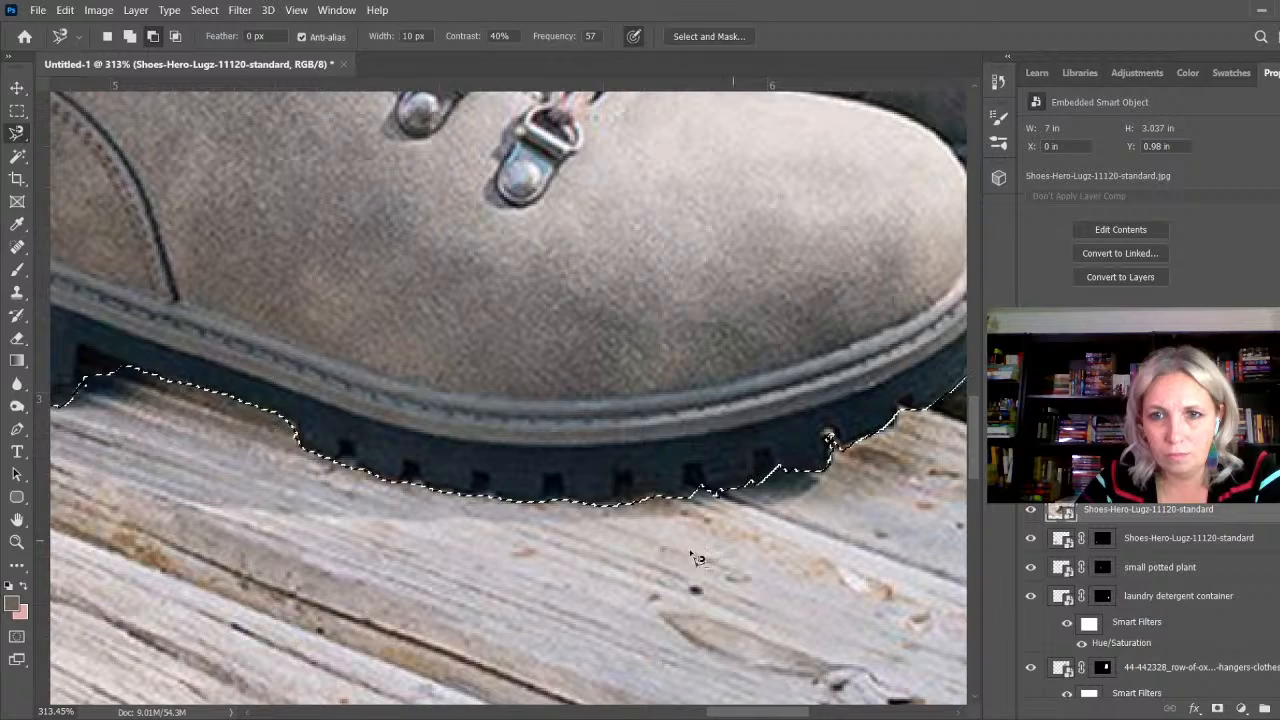
Step: Subtract the decking between the front grey boot's toe and the rear boot's sole, and beneath the rear toe's tread, from the selection
scroll(629, 567, "down", 3)
scroll(888, 452, "up", 3)
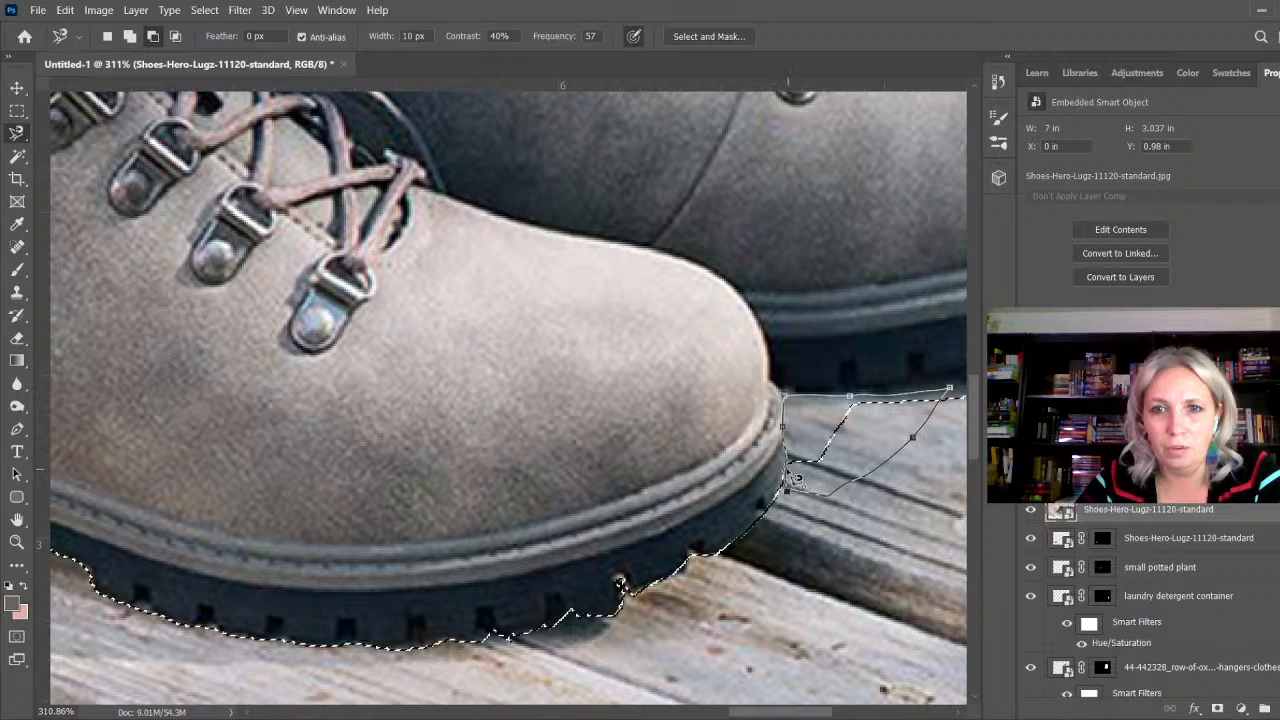
scroll(797, 479, "down", 4)
scroll(718, 480, "up", 4)
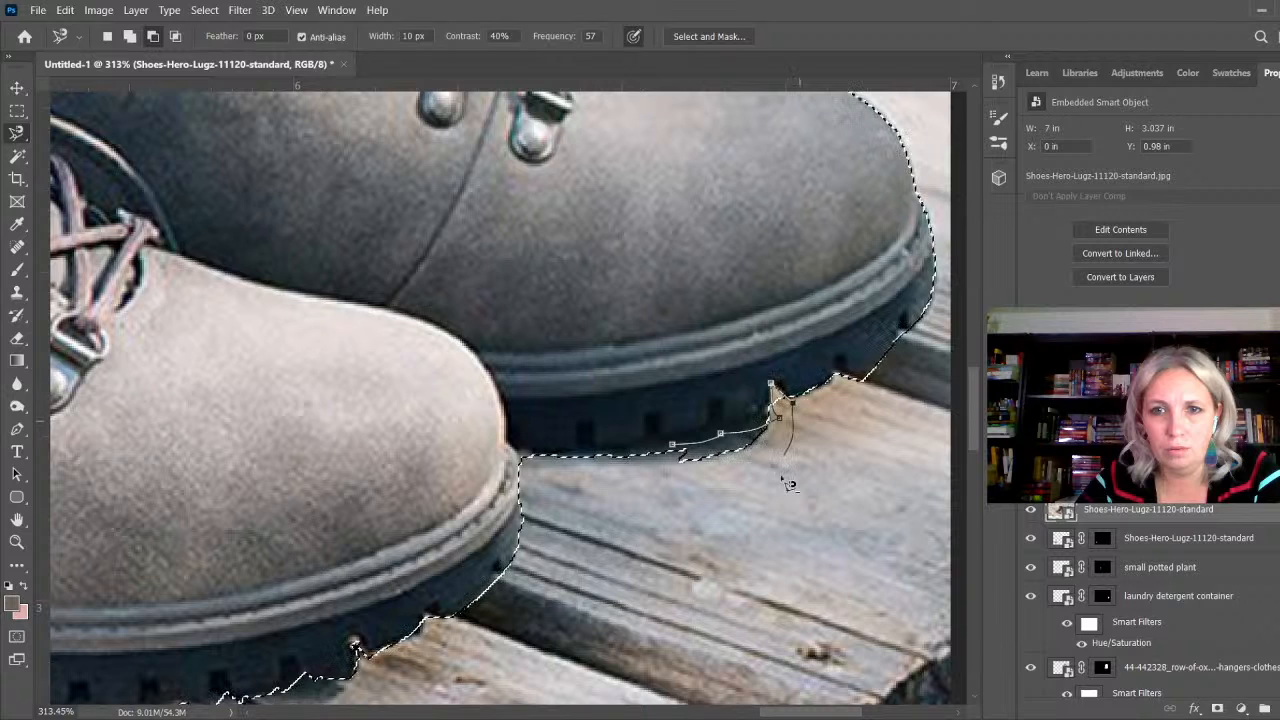
left_click(669, 454)
scroll(612, 548, "down", 3)
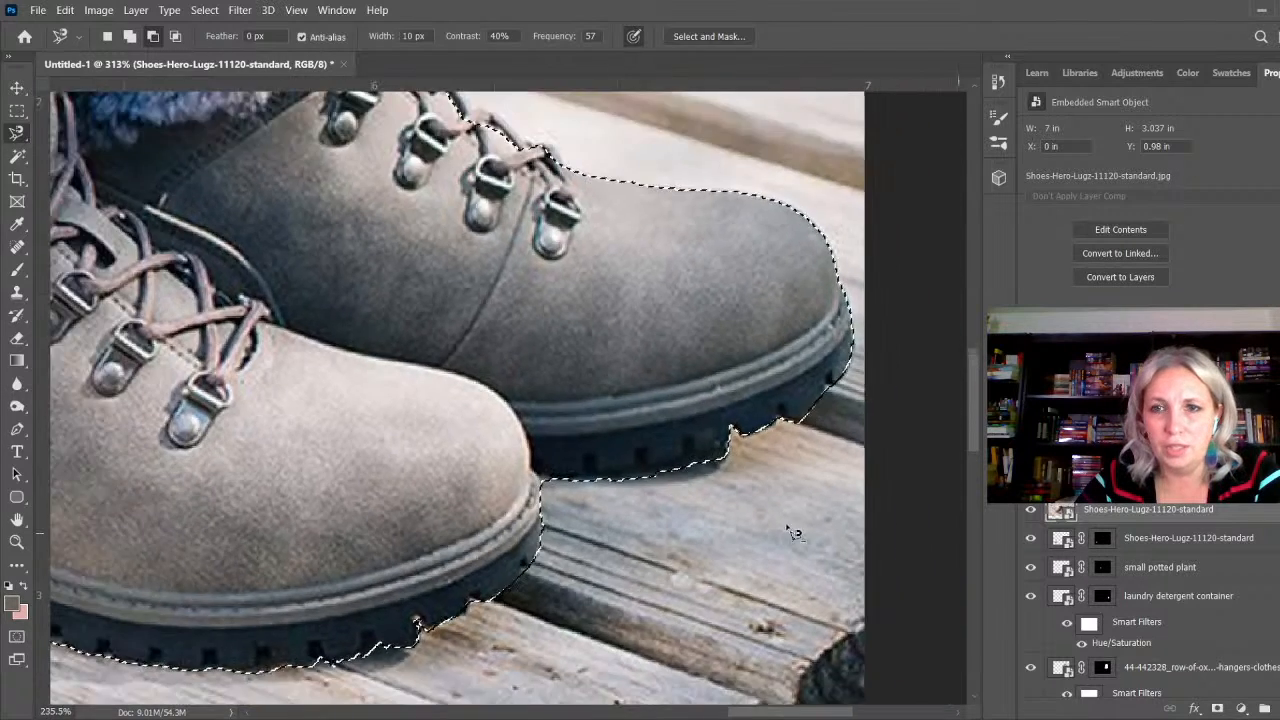
Step: Add the missed laces along the rear grey boot's lower eyelets to the selection and subtract the sliver of decking just above them
scroll(848, 404, "up", 4)
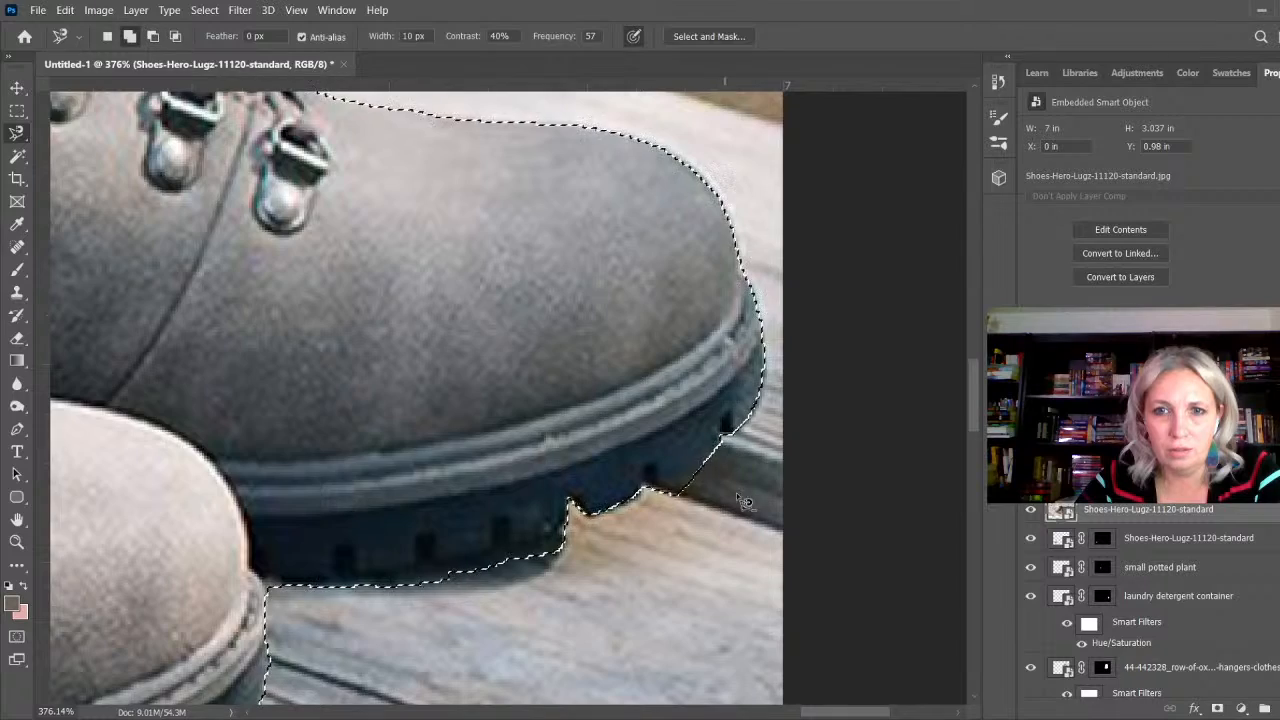
scroll(712, 540, "down", 3)
scroll(812, 317, "down", 3)
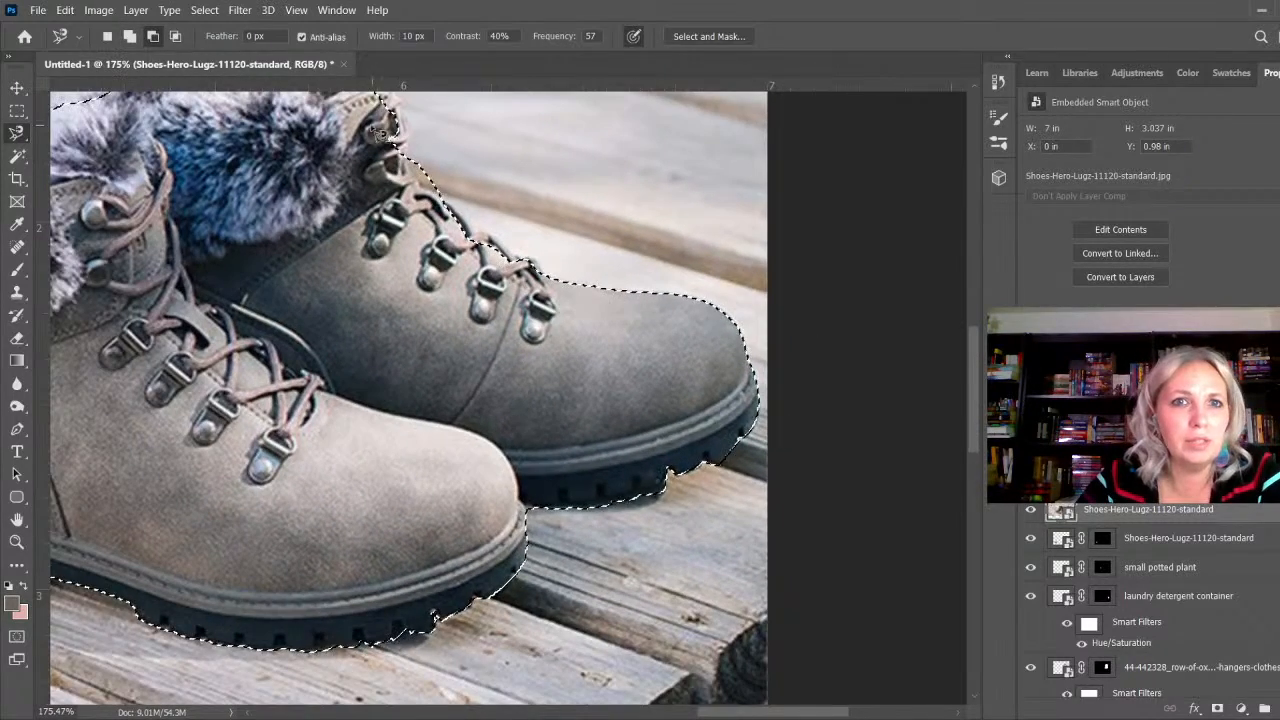
scroll(676, 388, "up", 4)
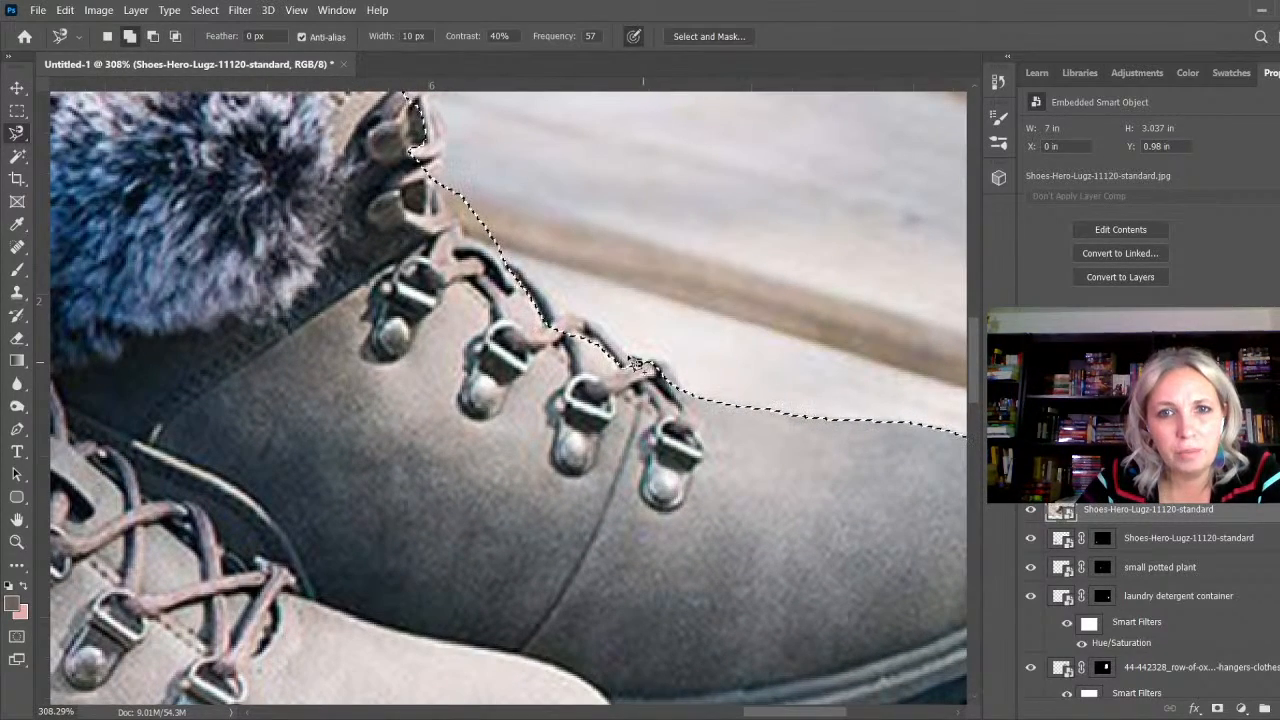
mouse_move(543, 320)
left_mouse_down()
mouse_move(500, 259)
mouse_move(477, 333)
mouse_move(597, 423)
mouse_move(628, 384)
left_mouse_up()
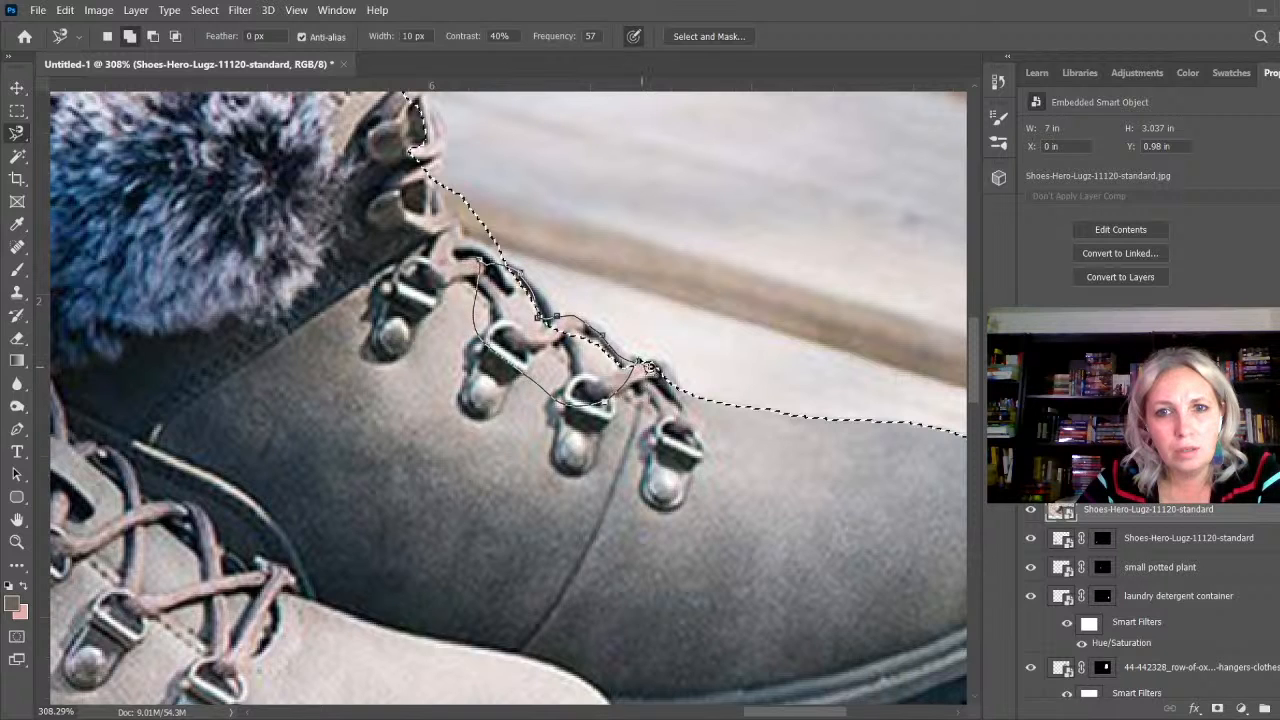
left_click(649, 370)
key("alt")
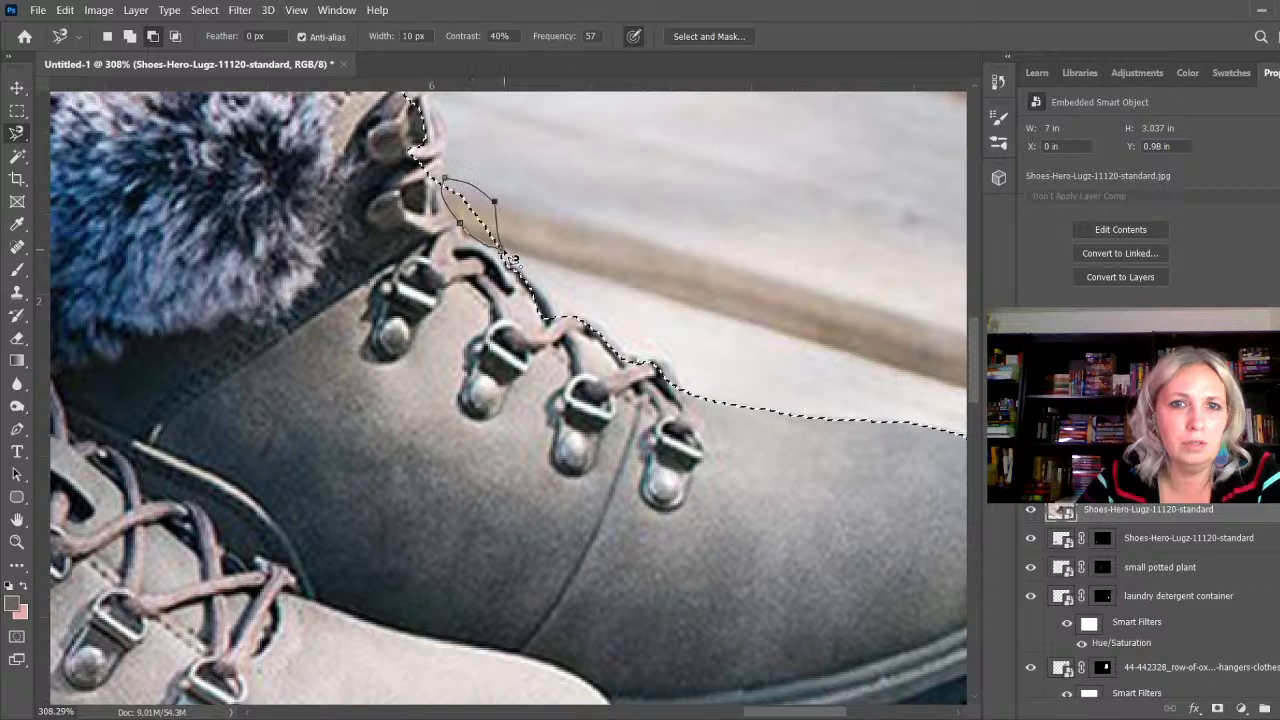
left_click(501, 251)
Step: Add the rear grey boot's upper lace hooks and the front and top edge of its fur cuff to the selection
scroll(662, 411, "down", 3)
scroll(570, 330, "up", 3)
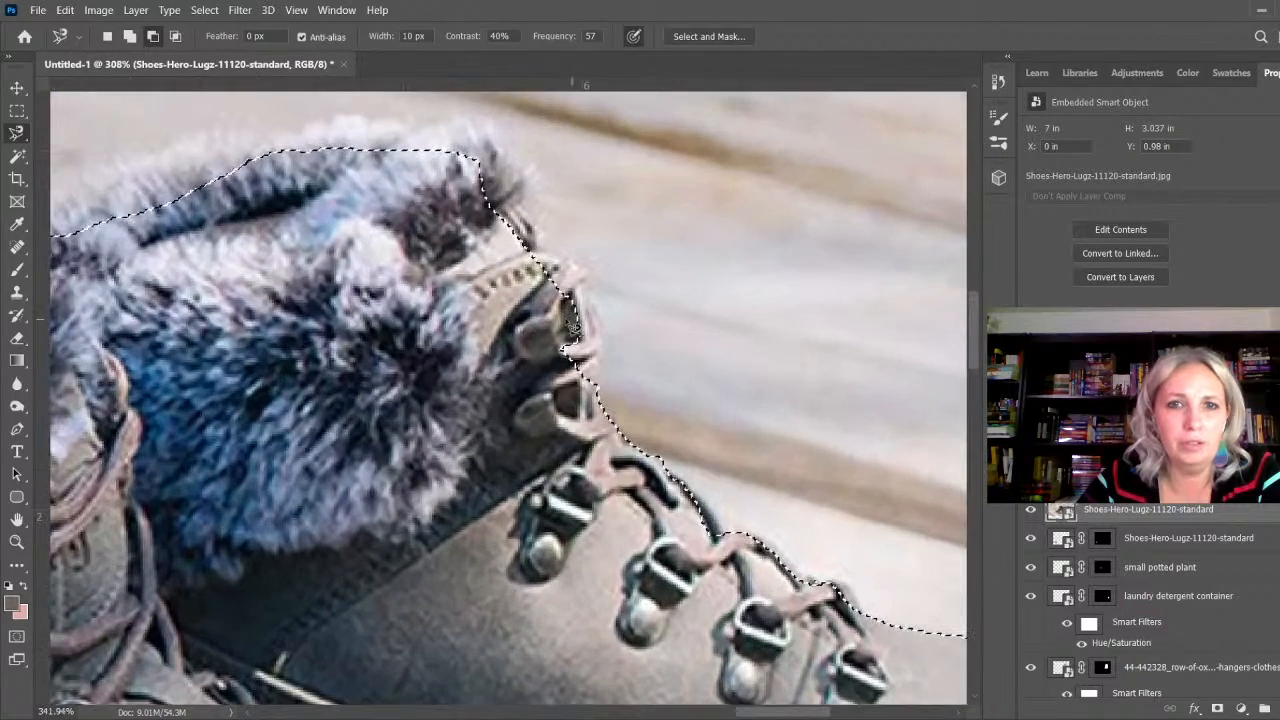
left_click(603, 362)
left_click(603, 342)
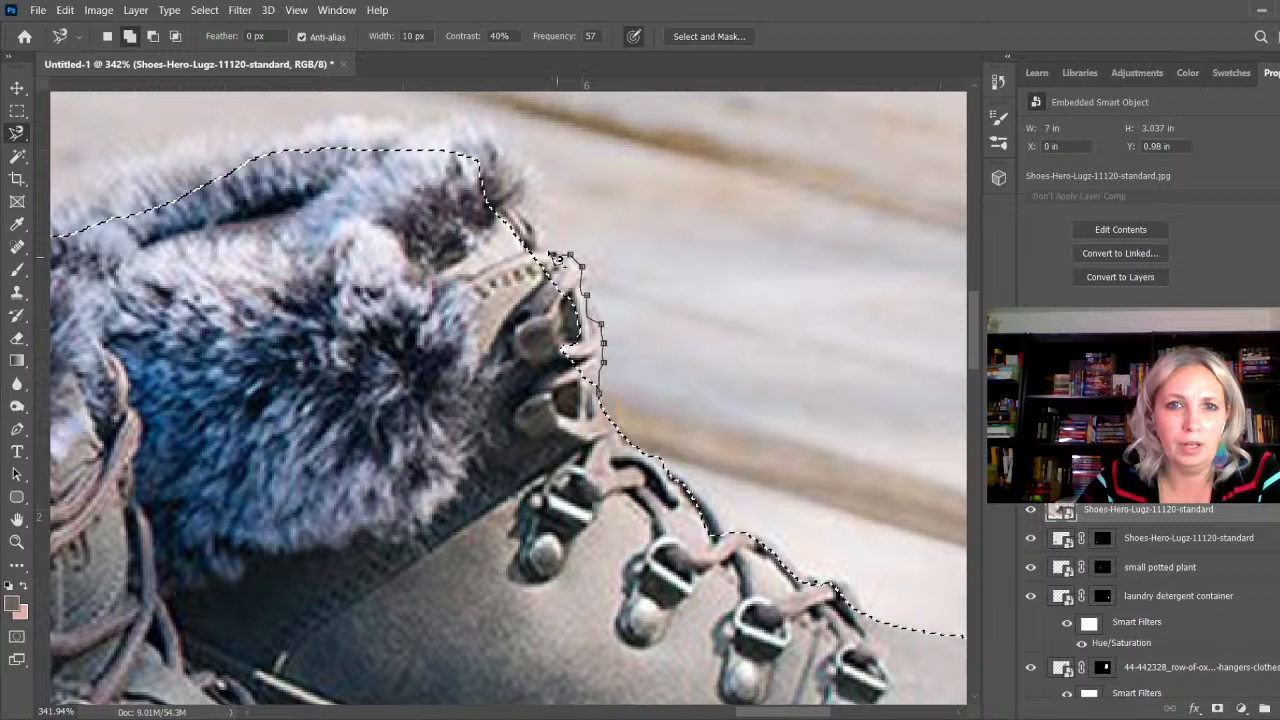
left_click(539, 229)
left_click(498, 130)
left_click(431, 119)
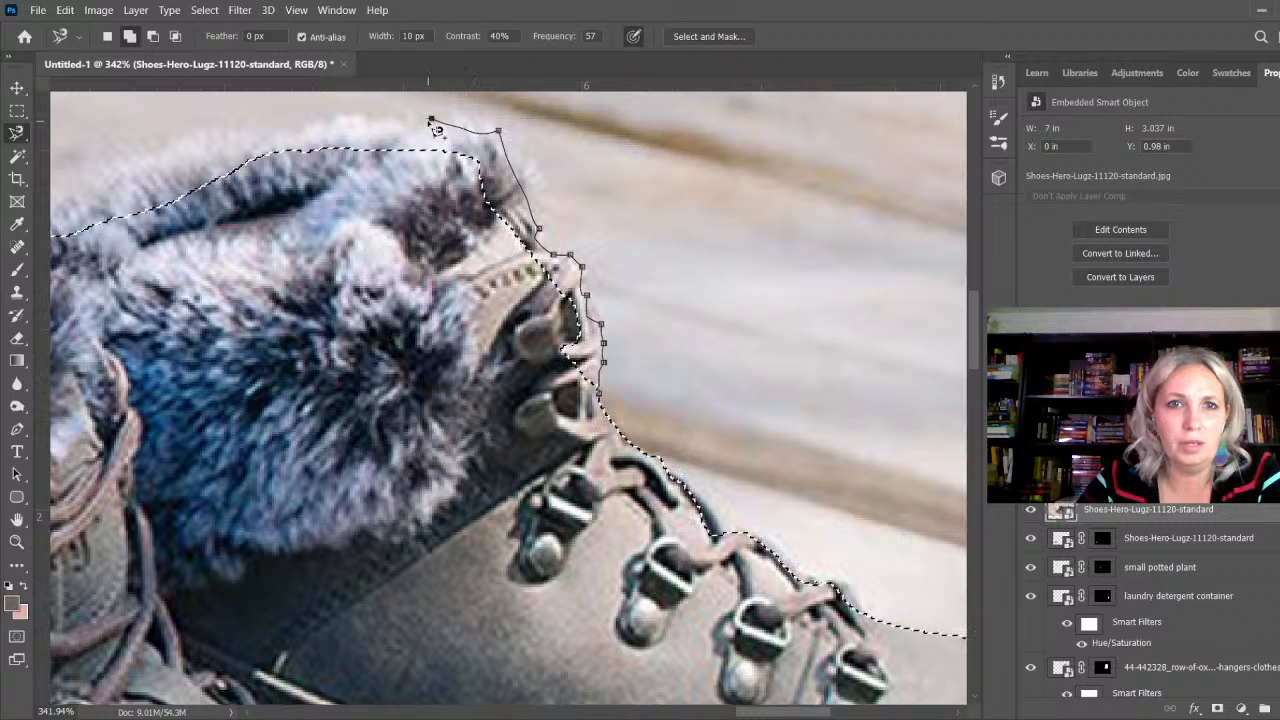
left_click(386, 121)
left_click(334, 117)
left_click(288, 166)
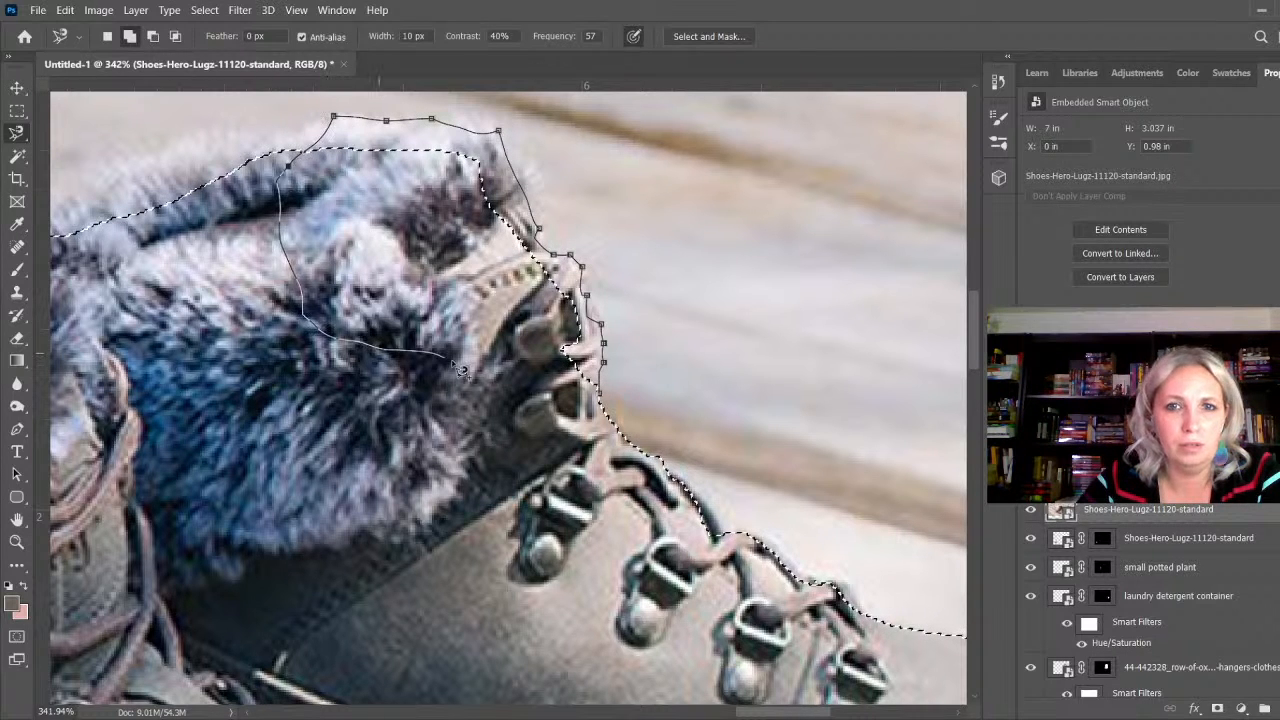
left_click(605, 367)
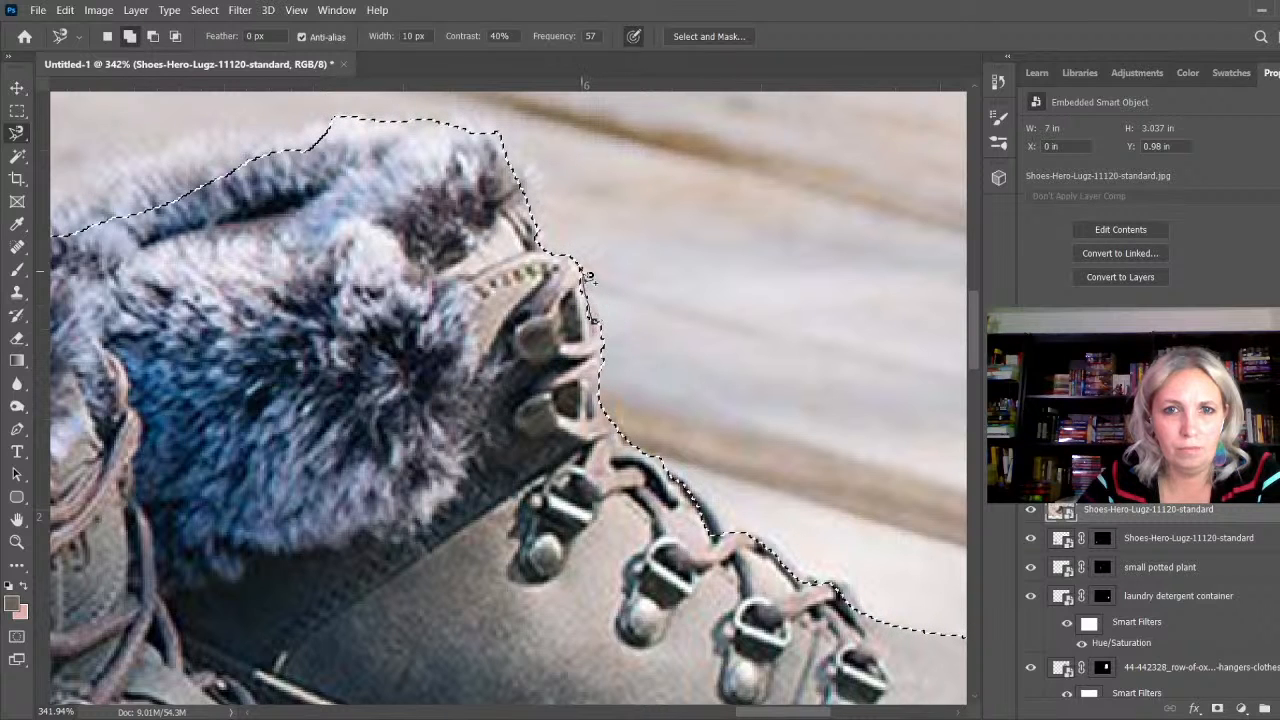
left_click(494, 160)
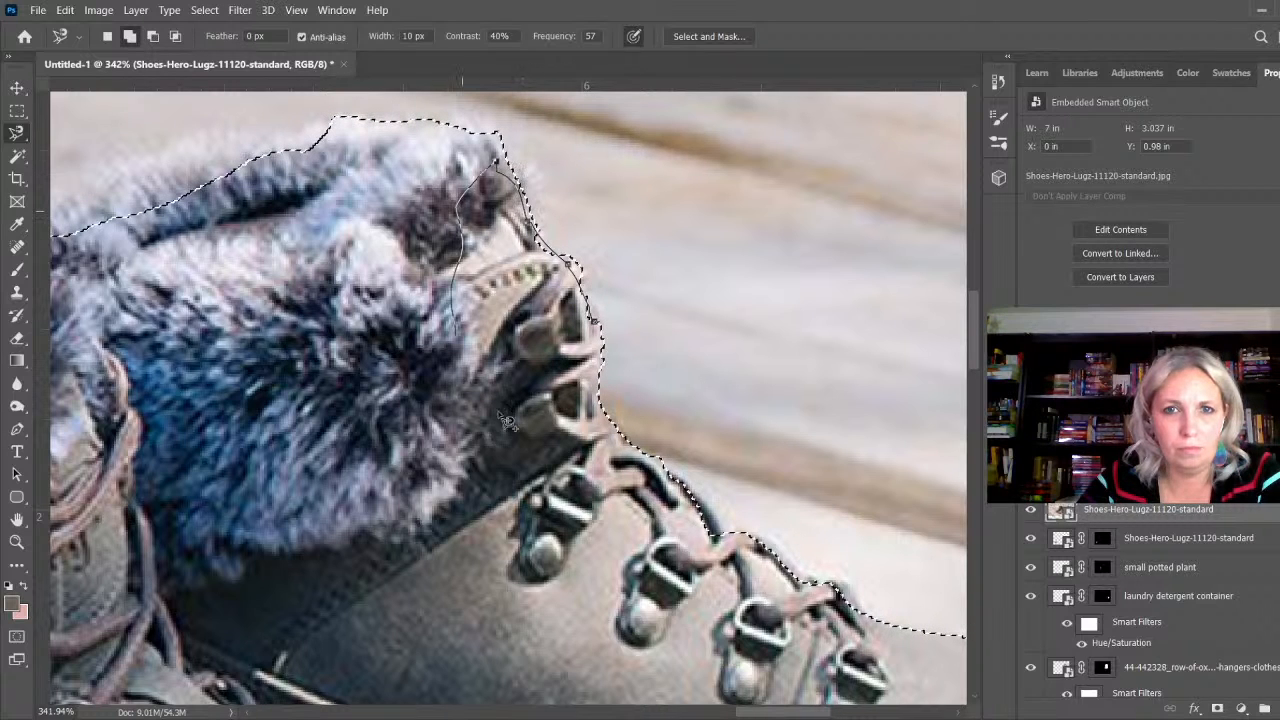
left_click(595, 324)
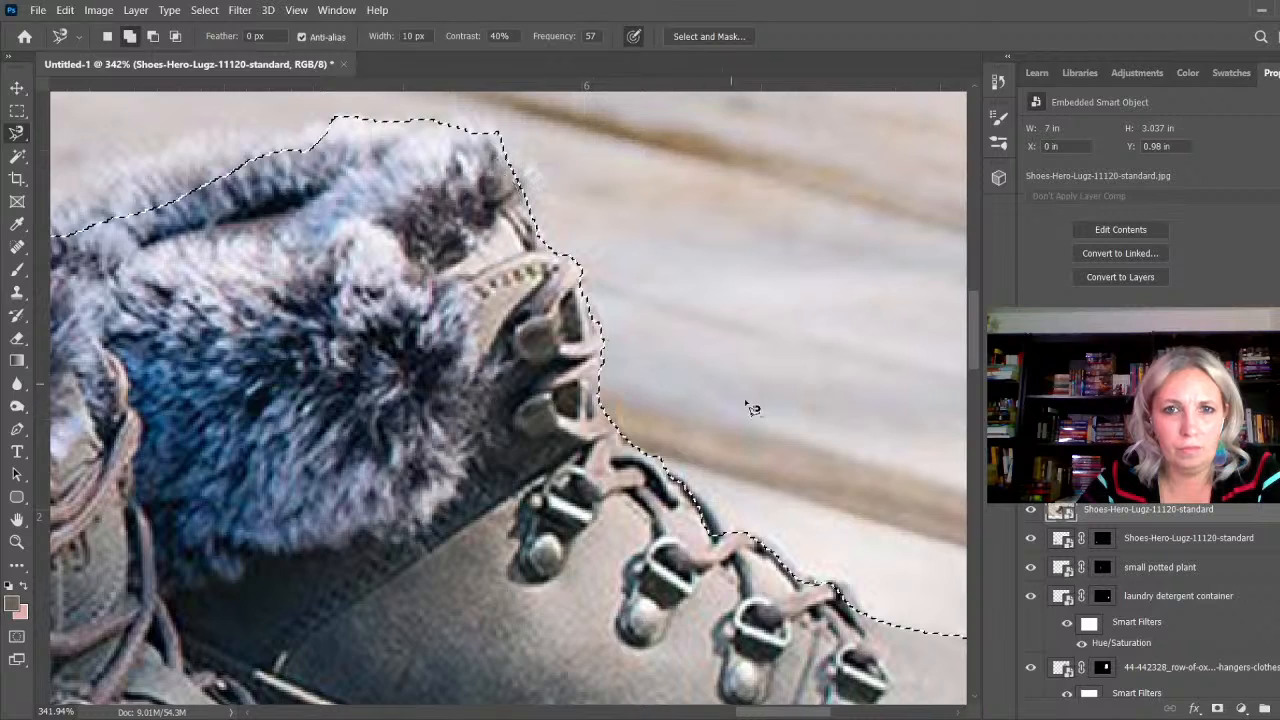
Step: Add the missed fur along the back of the rear grey boot's cuff to the selection with the Magnetic Lasso
scroll(749, 403, "down", 7)
scroll(418, 264, "up", 3)
scroll(418, 264, "up", 3)
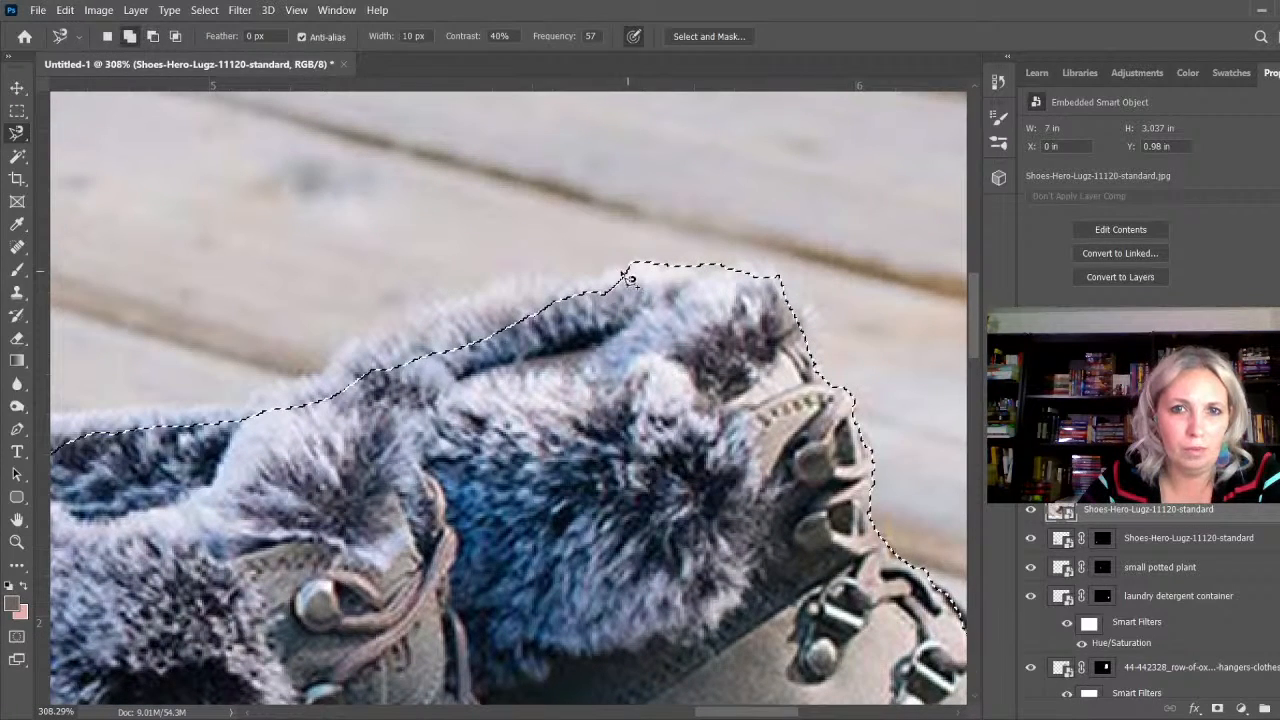
left_click(622, 270, "shift")
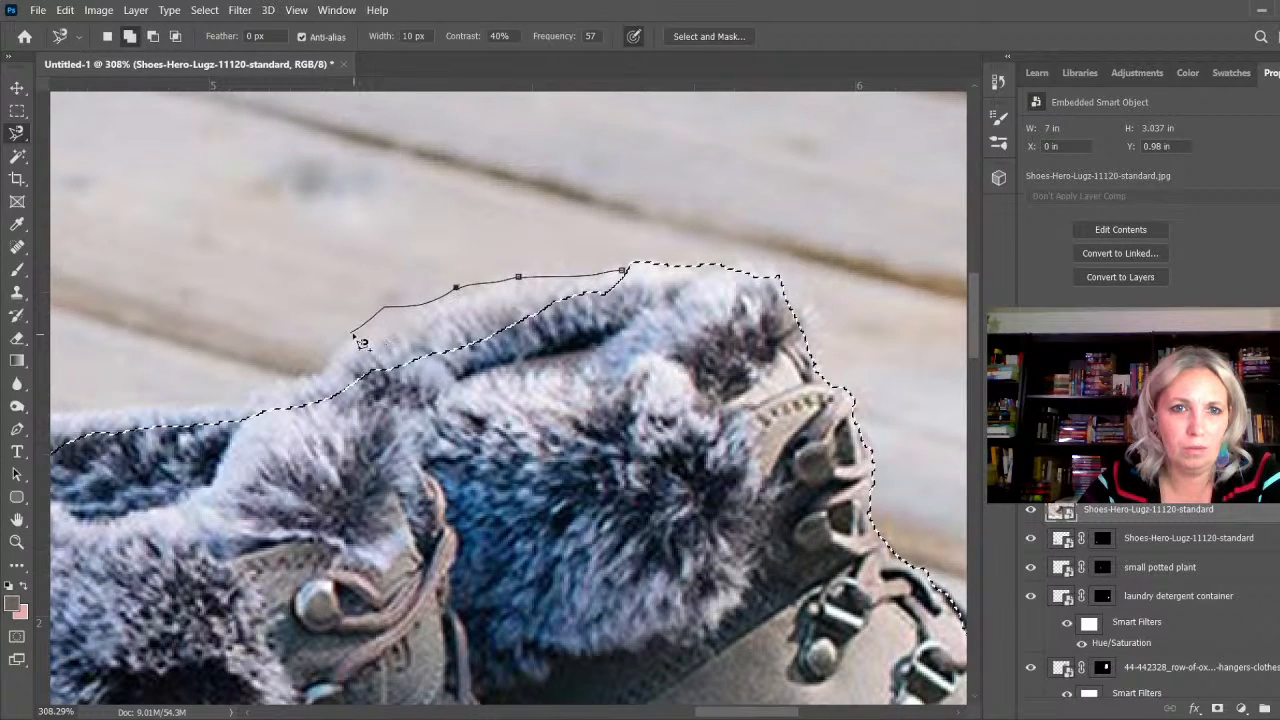
left_click(624, 274)
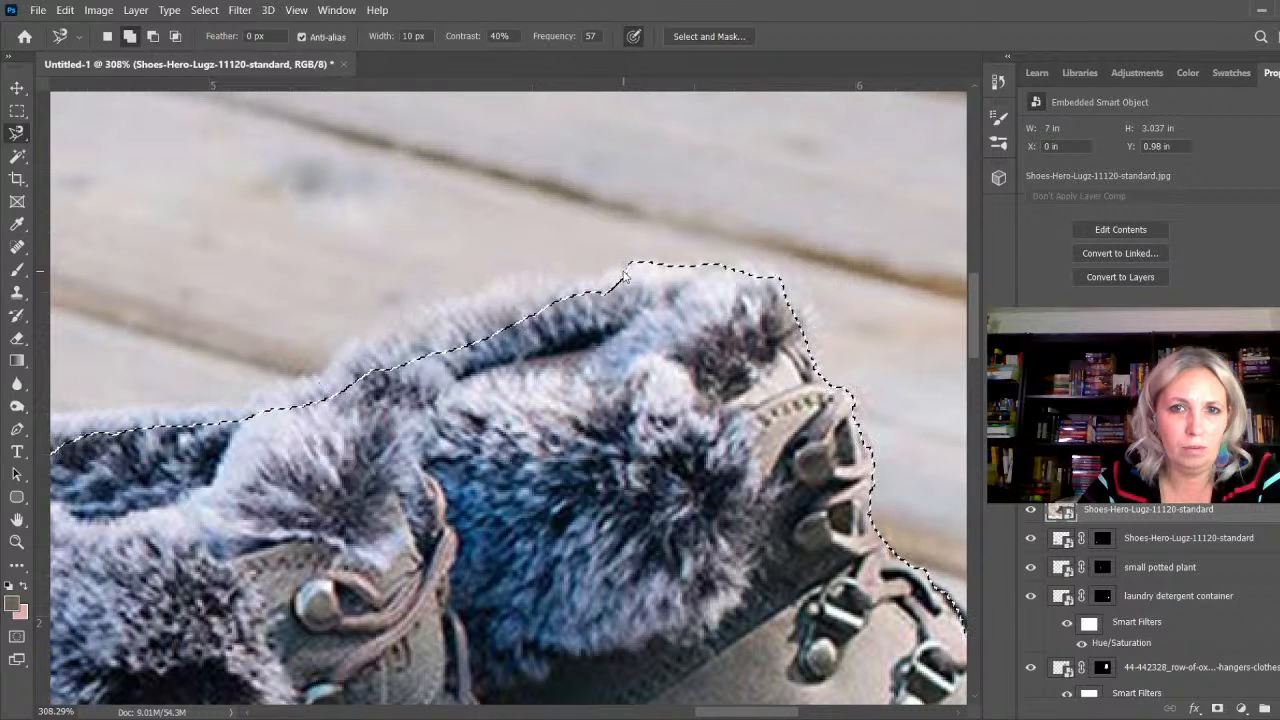
Step: Add the missed fur along the top and back edge of the front grey boot's cuff to the selection
scroll(228, 394, "down", 3)
scroll(228, 394, "up", 3)
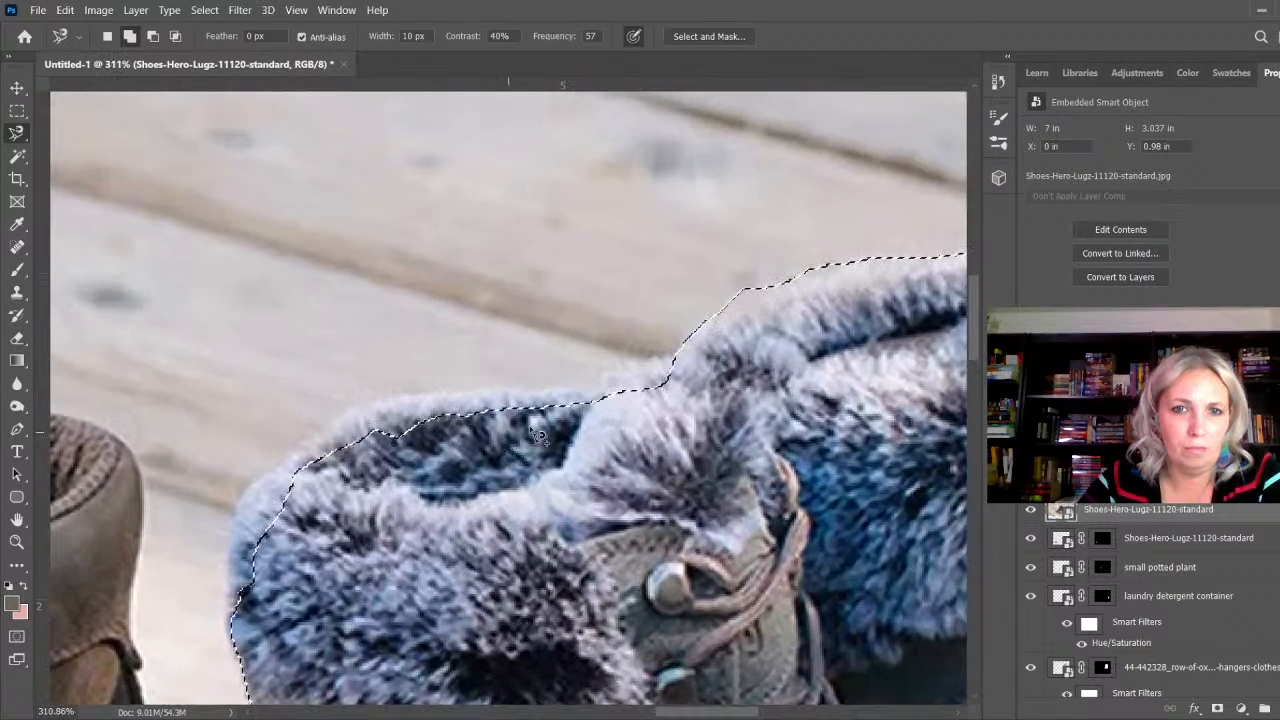
left_click(688, 358)
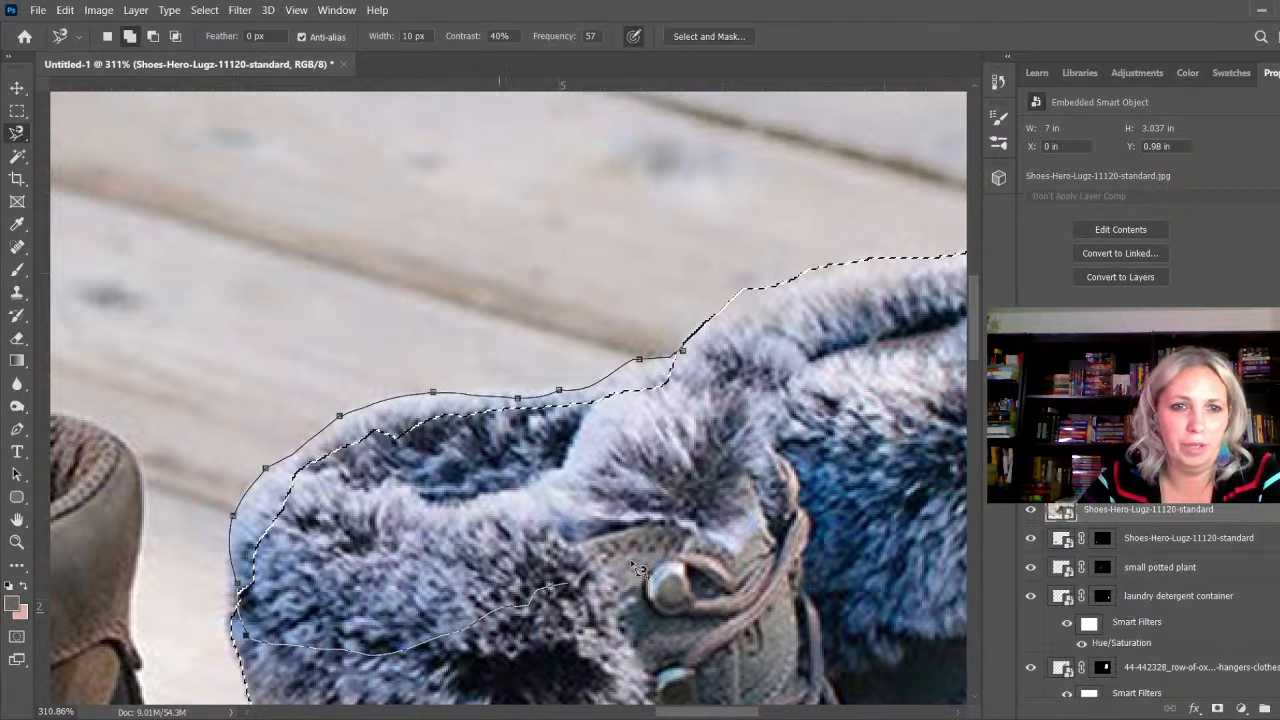
left_click(682, 354)
scroll(682, 354, "down", 5)
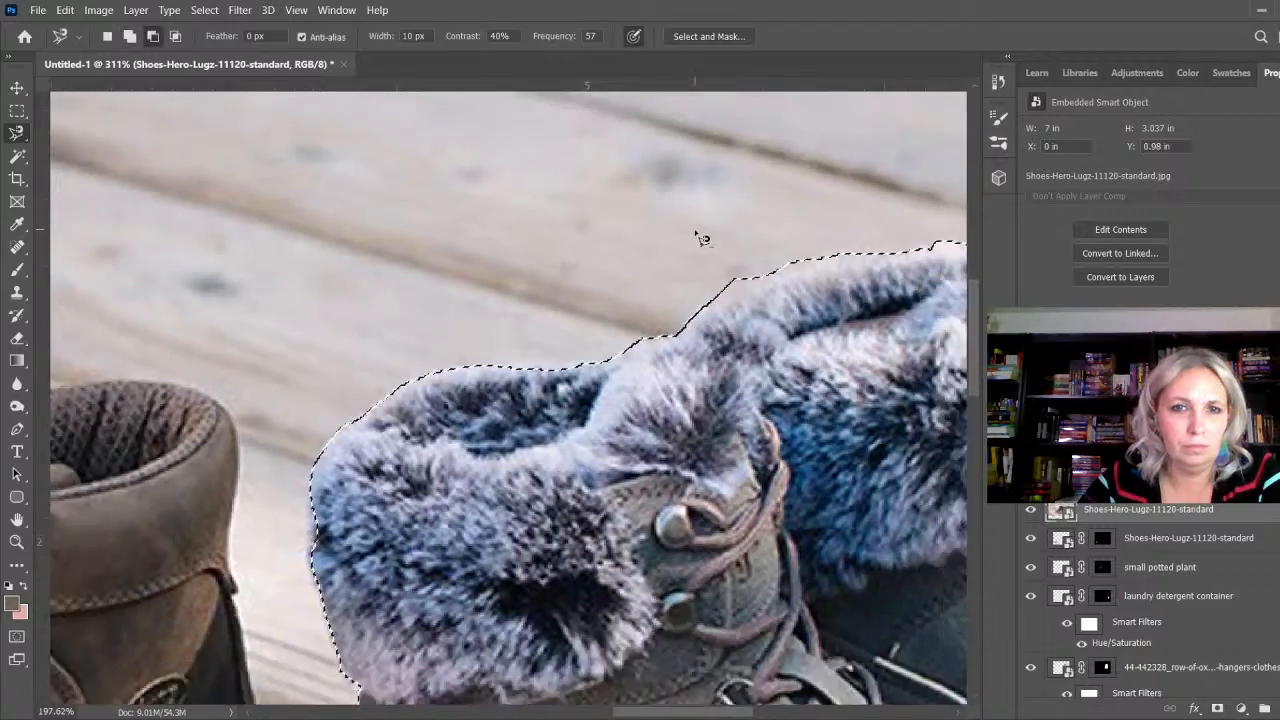
scroll(423, 393, "down", 2)
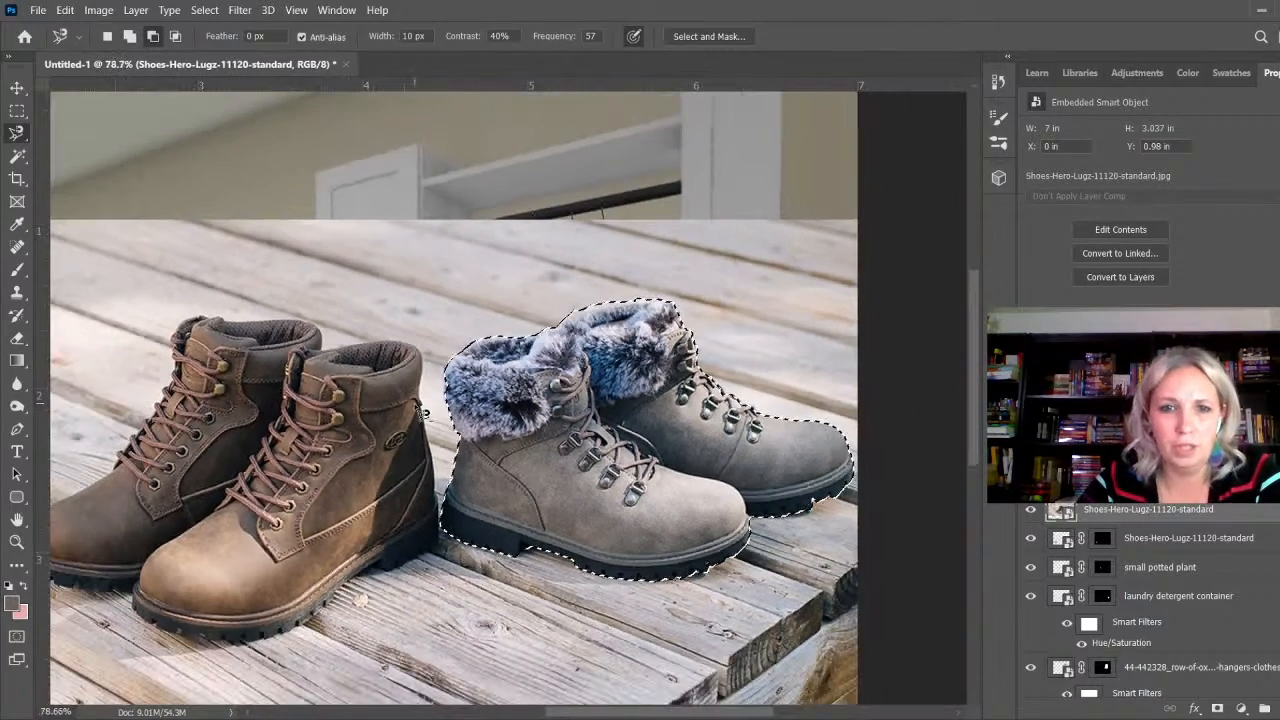
Step: Mask the fur-trimmed boots layer from the current selection and scale it down proportionally to about 19.27%
left_click(1217, 708)
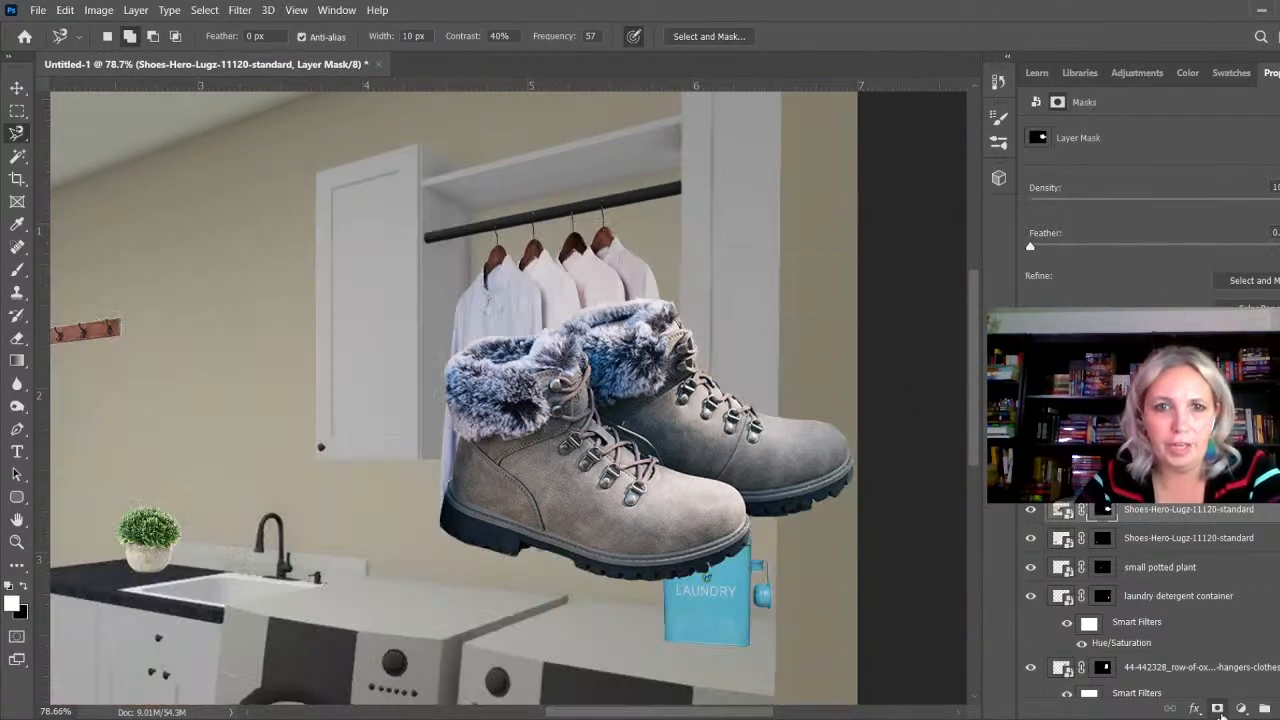
key("ctrl+t")
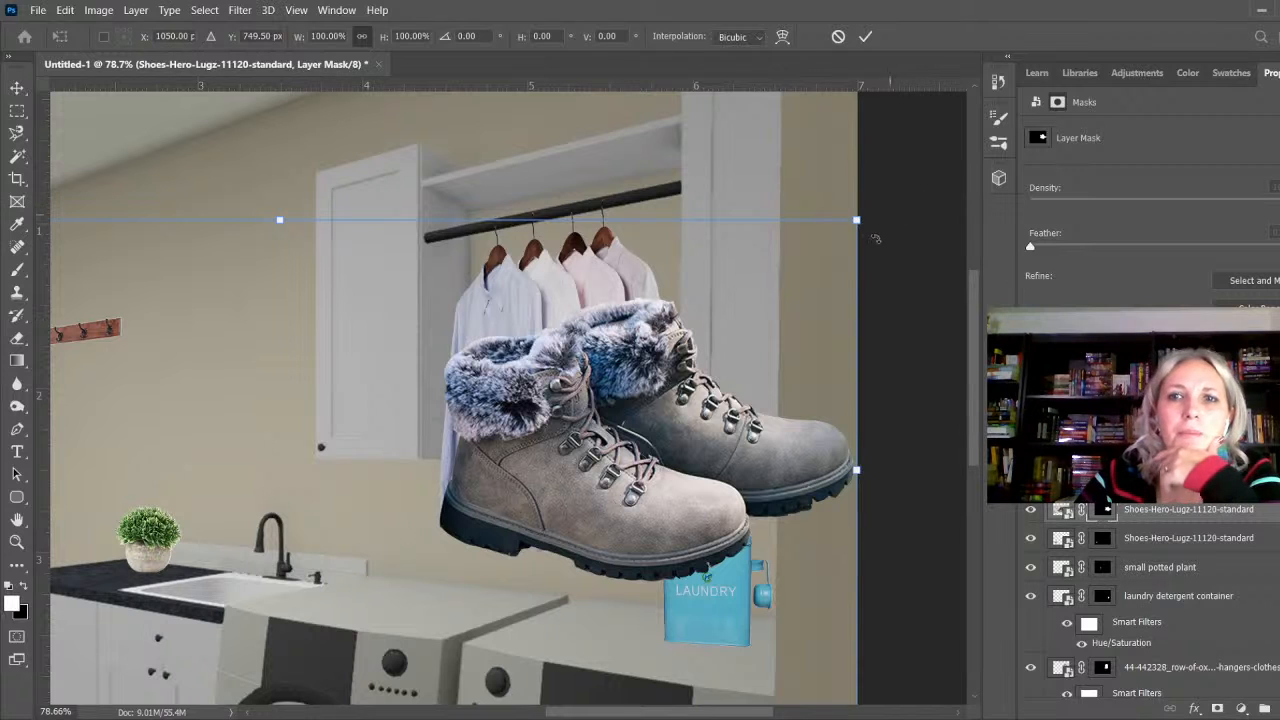
left_click_drag(854, 218, 256, 481)
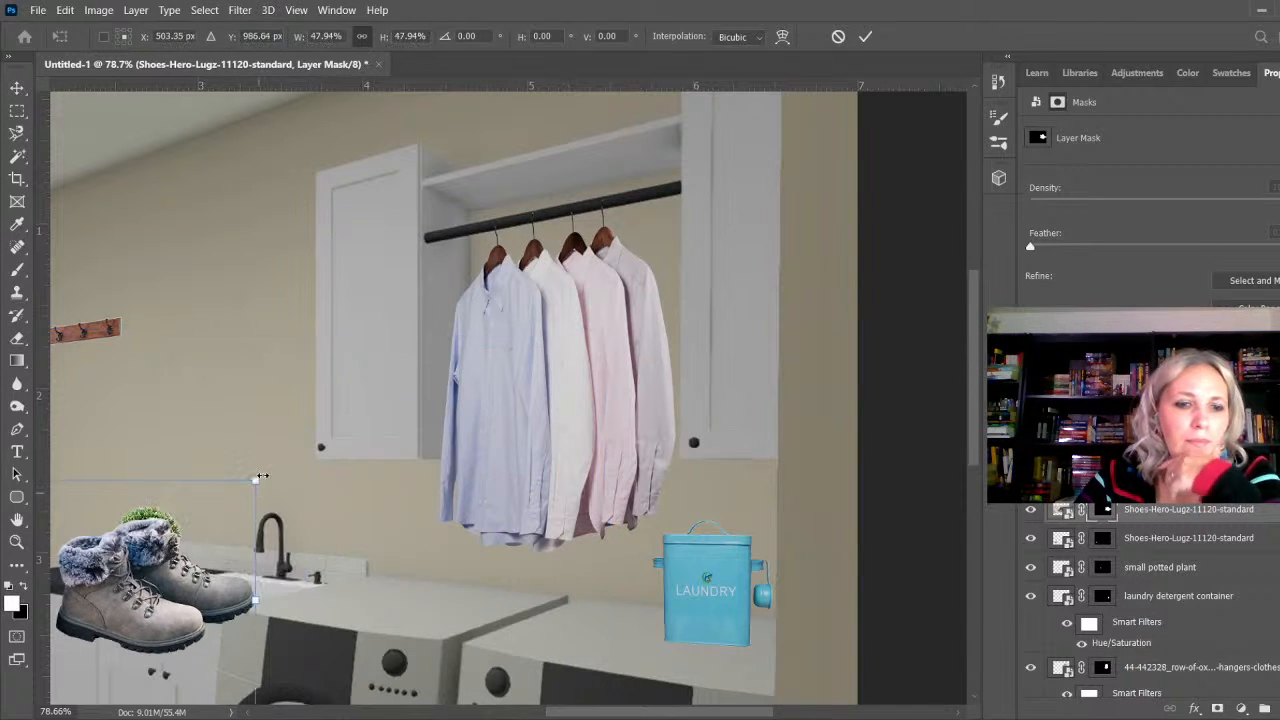
scroll(601, 444, "down", 4)
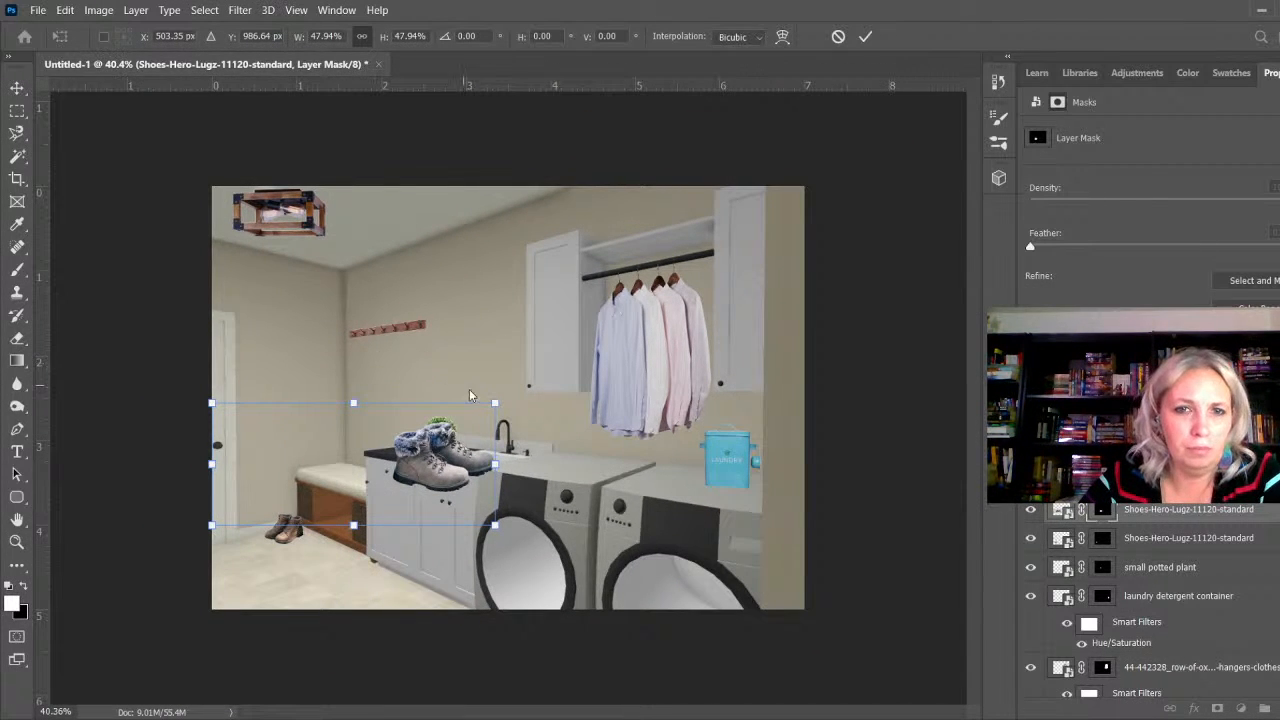
left_click_drag(495, 404, 326, 476)
Step: Move the fur-trimmed boots into the middle compartment of the shoe bench and scale them to about 17.59%
scroll(252, 550, "up", 5)
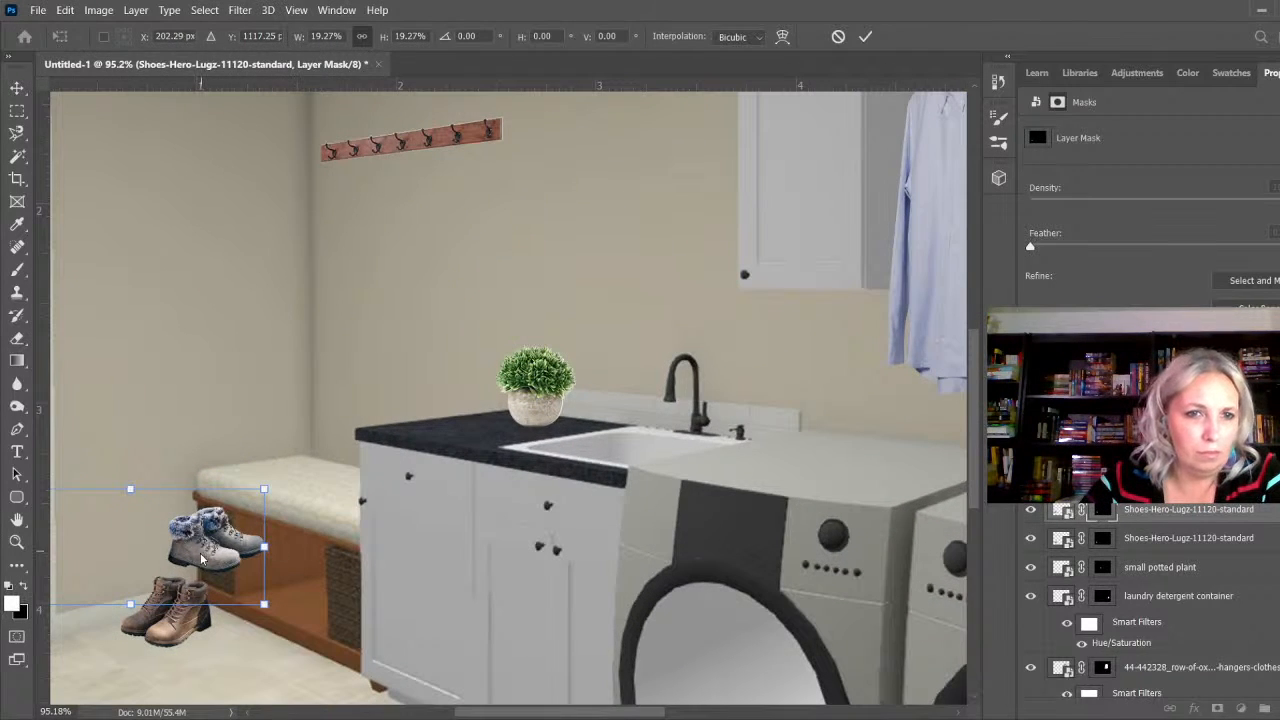
left_click_drag(201, 559, 270, 597)
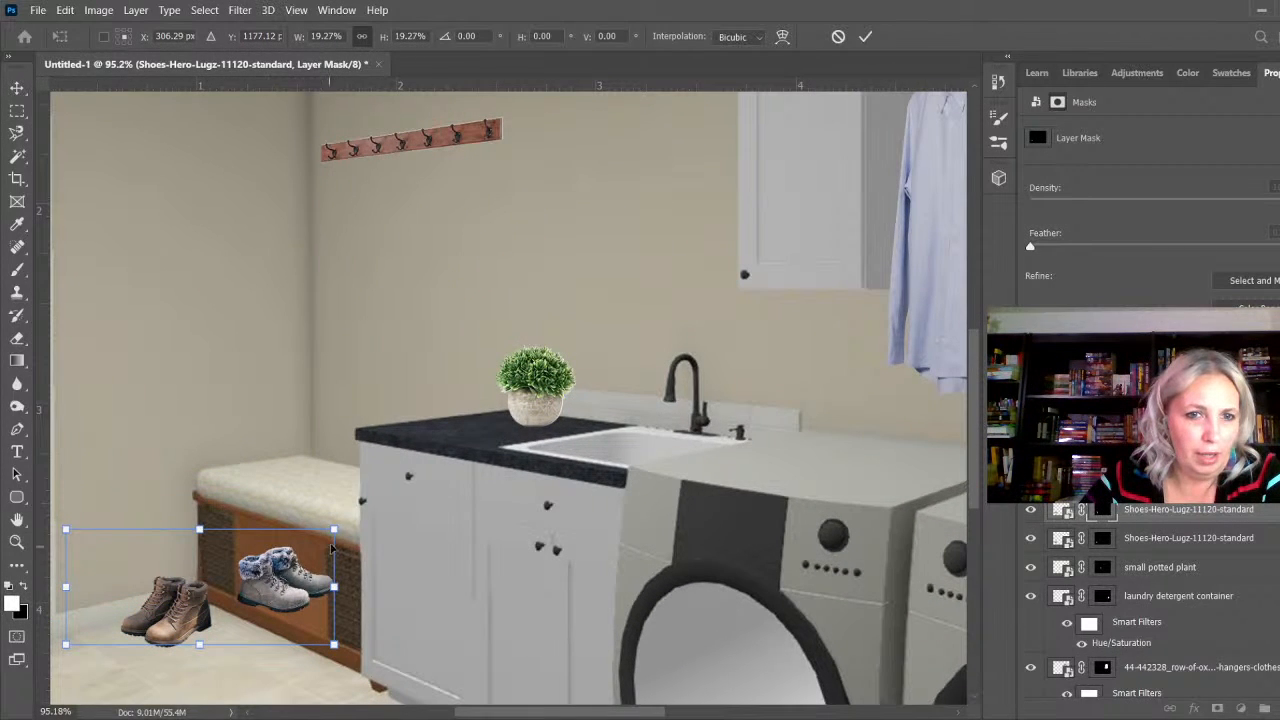
left_click_drag(332, 548, 314, 550)
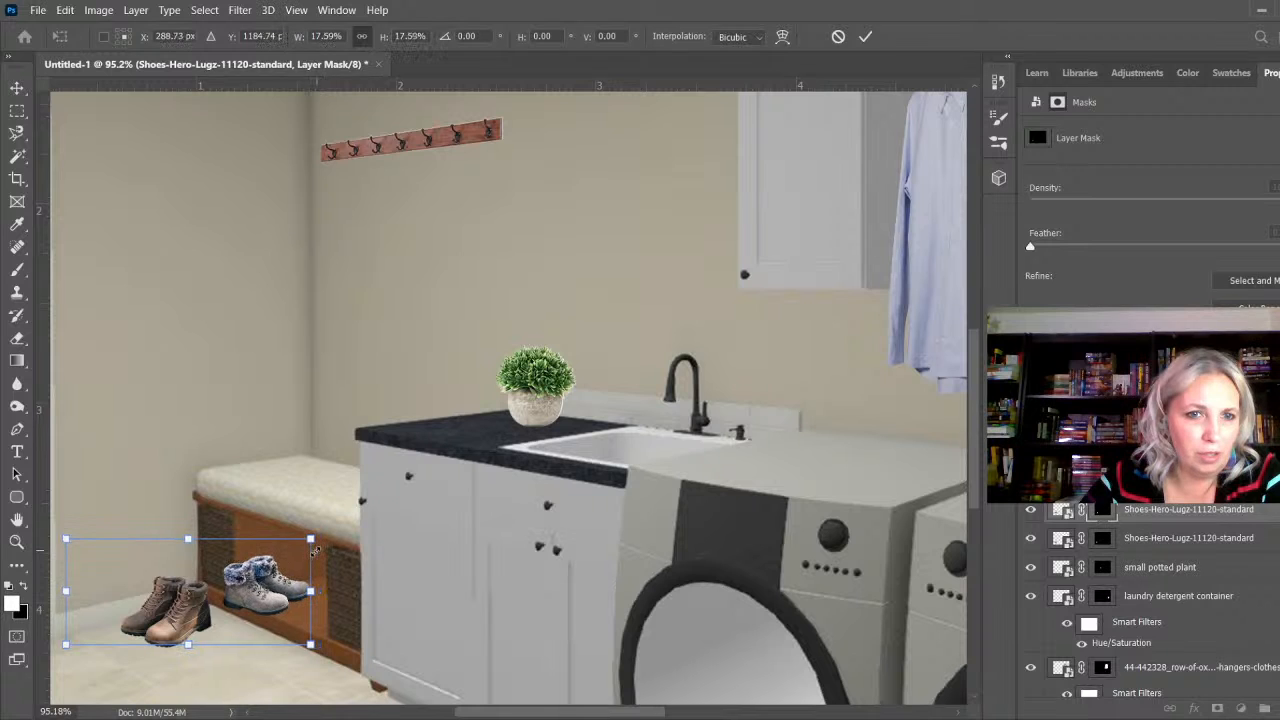
left_click_drag(262, 597, 288, 591)
scroll(288, 590, "up", 4)
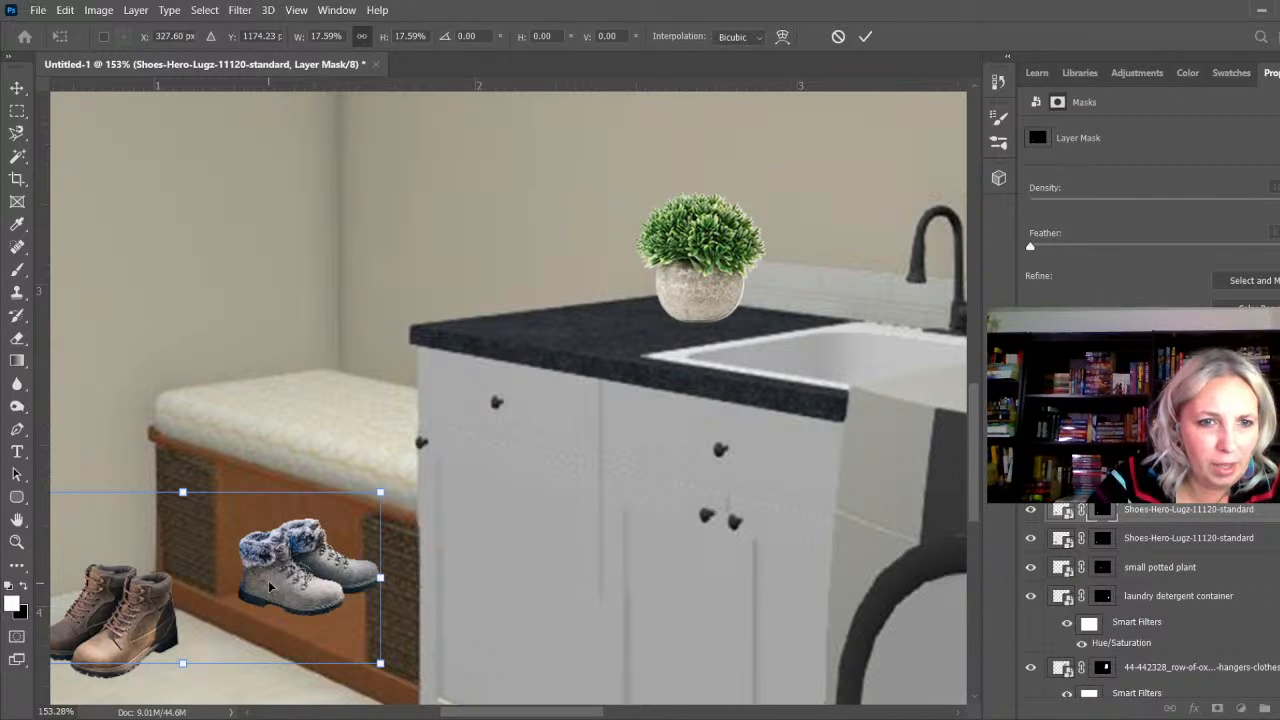
Step: Nudge the fur-trimmed boots 7 px toward the brown boots and scale them to about 17%
key("Left")
key("Left")
key("Left")
key("Left")
key("Left")
key("Left")
key("Left")
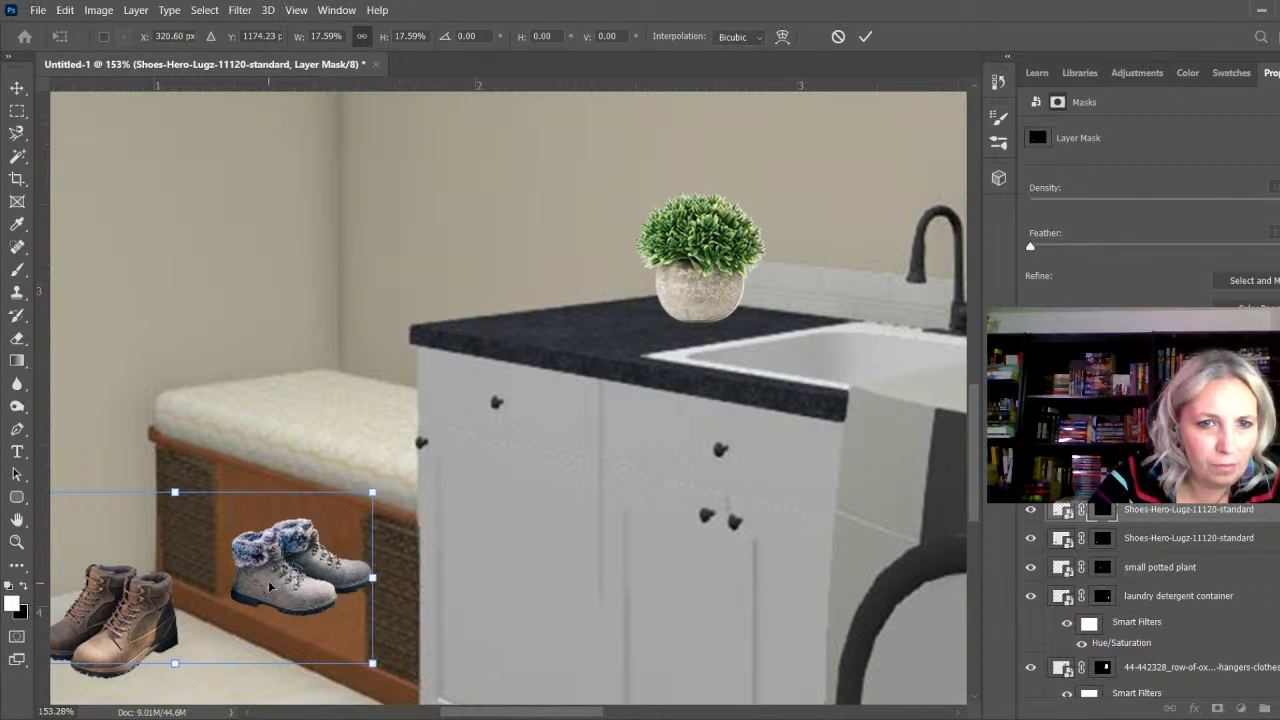
left_click_drag(374, 492, 360, 498)
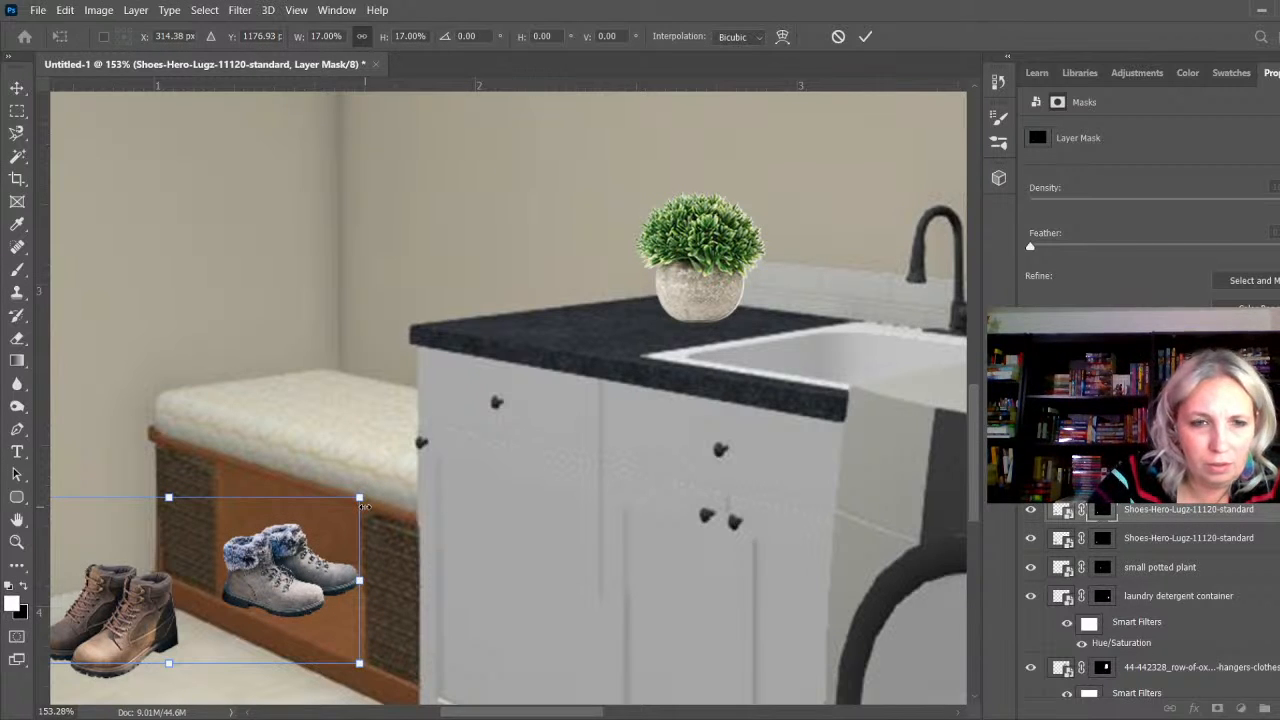
Step: Shift the fur-trimmed boots 4 px up and 2 px right, scale them to about 16.87%, and apply the transform
key("Up")
key("Up")
key("Up")
key("Up")
key("Right")
key("Right")
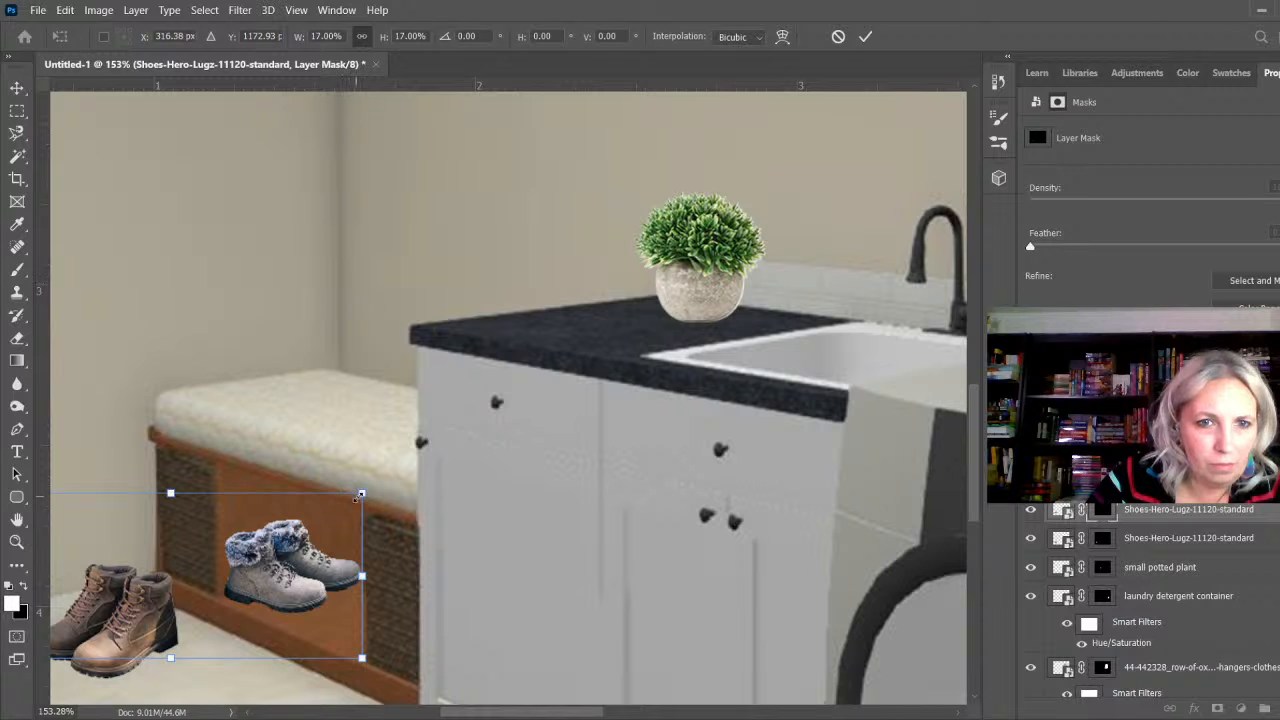
left_click_drag(361, 493, 357, 497)
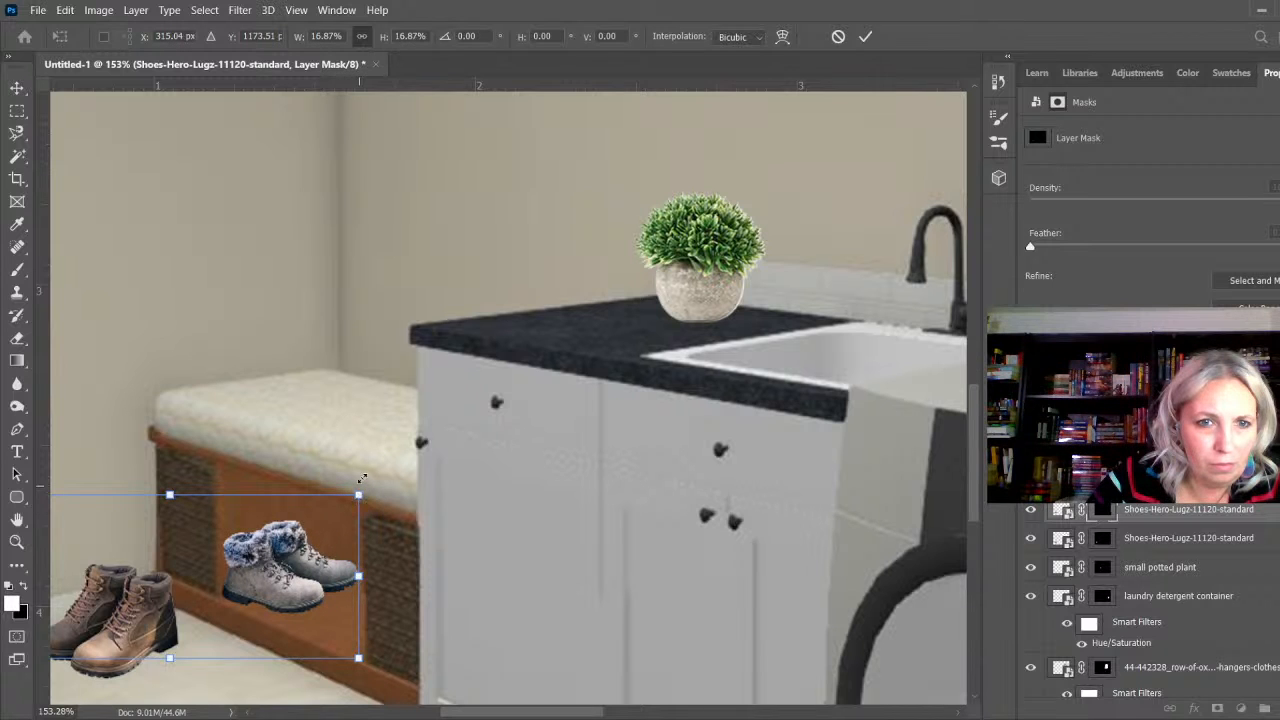
left_click(17, 88)
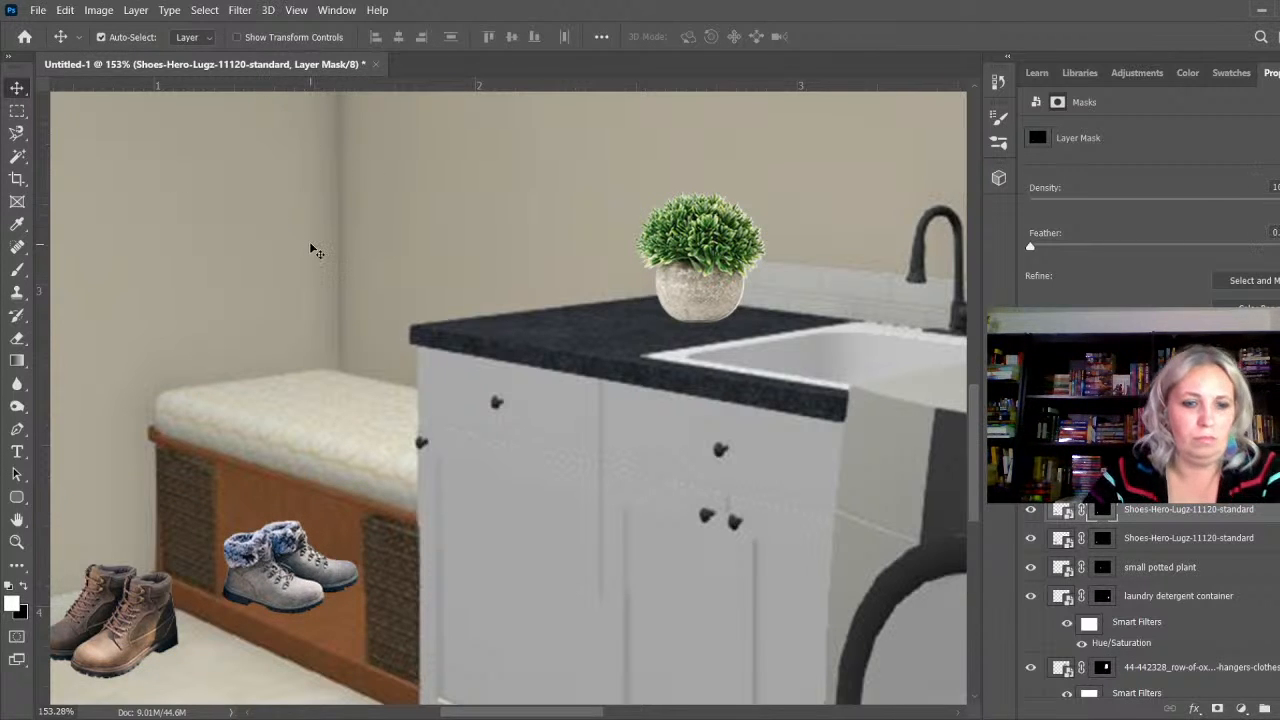
Step: Apply a Hue/Saturation adjustment to the image of the fur-trimmed boots layer, not its mask
scroll(380, 338, "down", 2)
scroll(380, 338, "down", 2)
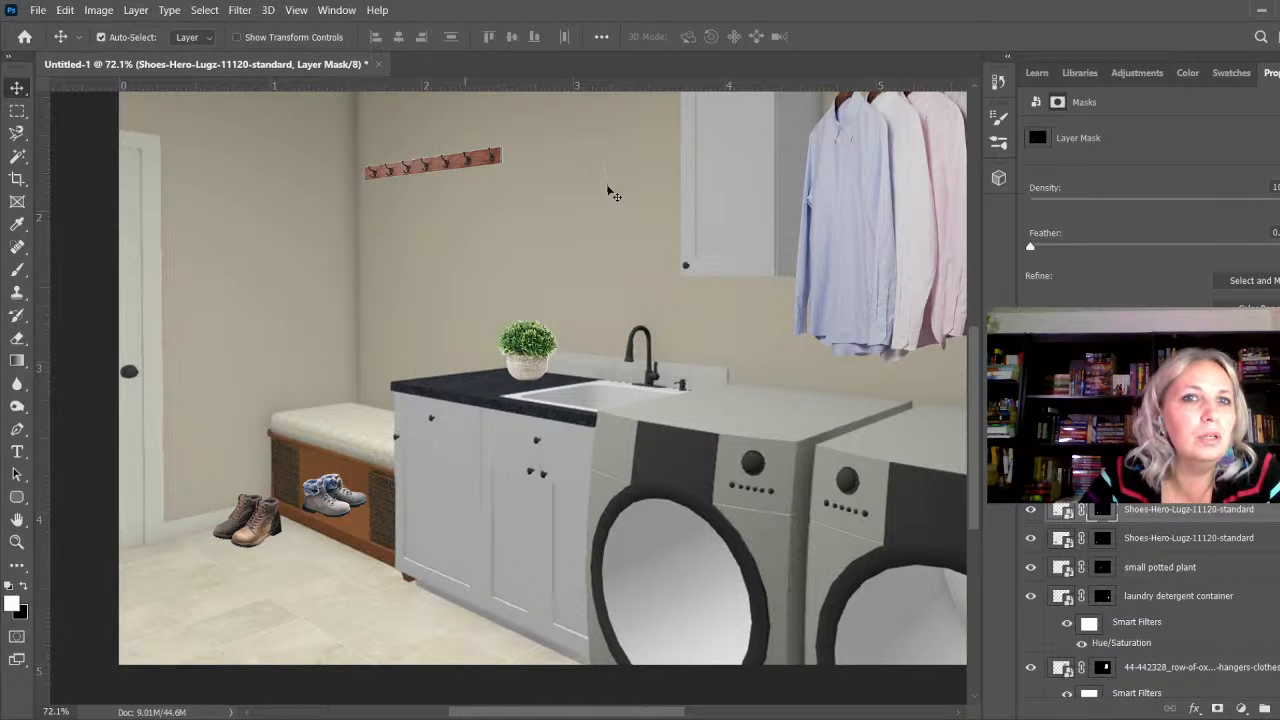
left_click(1062, 510)
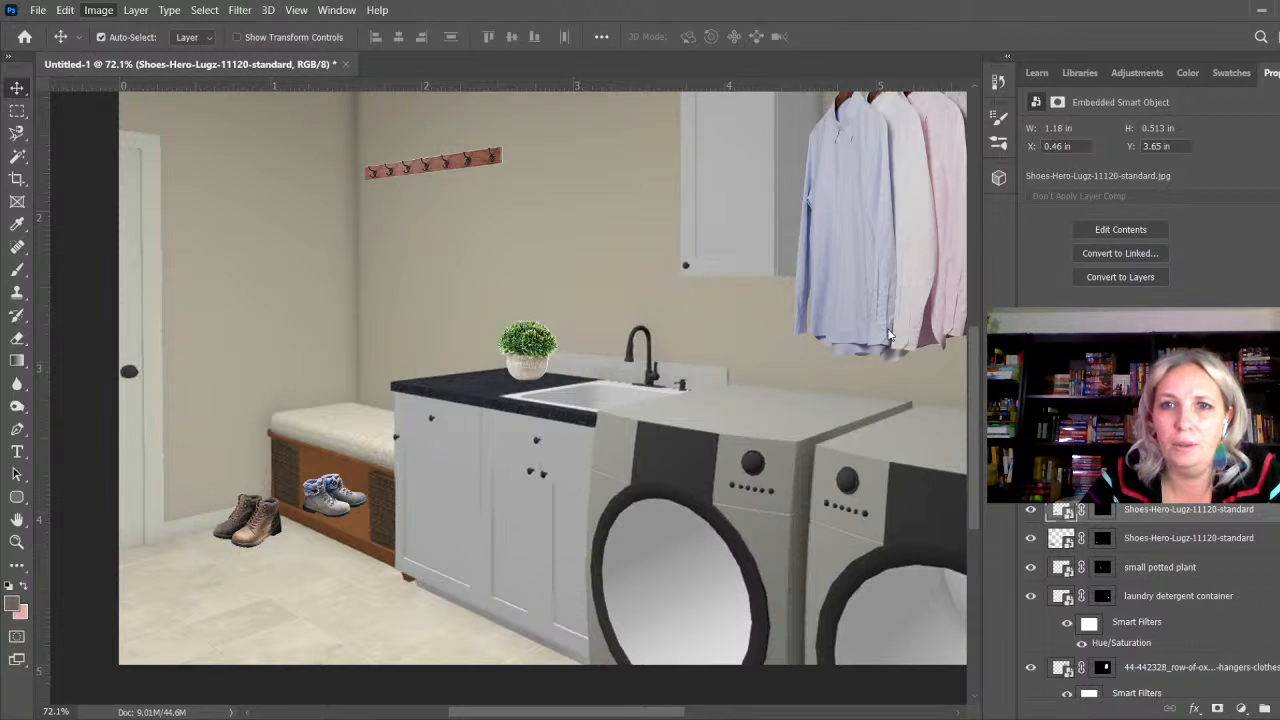
key("i")
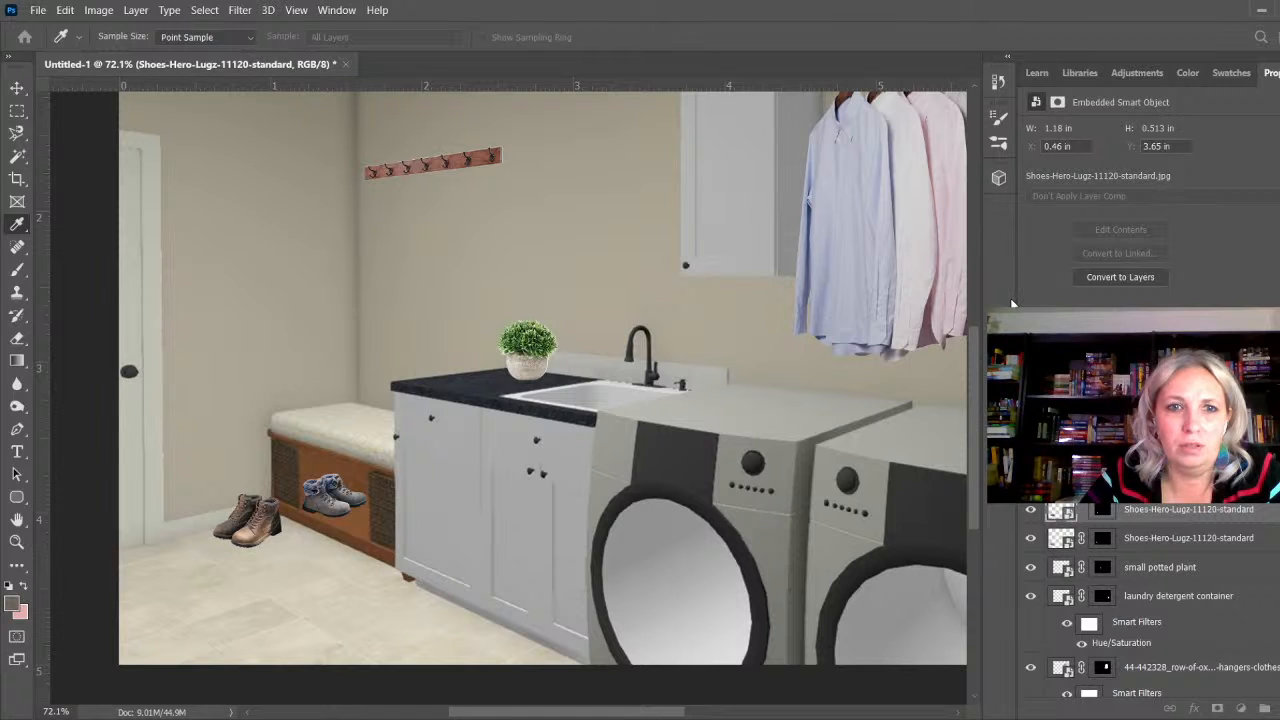
left_click(1218, 173)
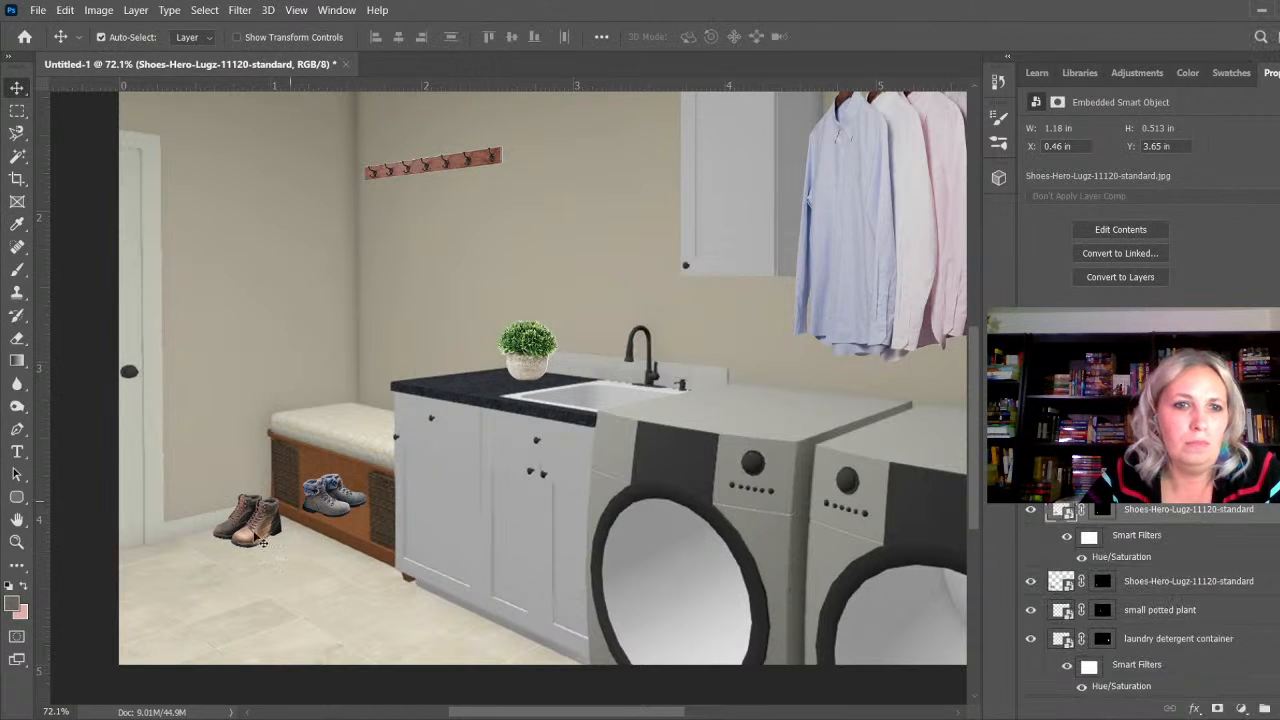
Step: Apply a Hue/Saturation adjustment to the brown boots layer
left_click(1182, 588)
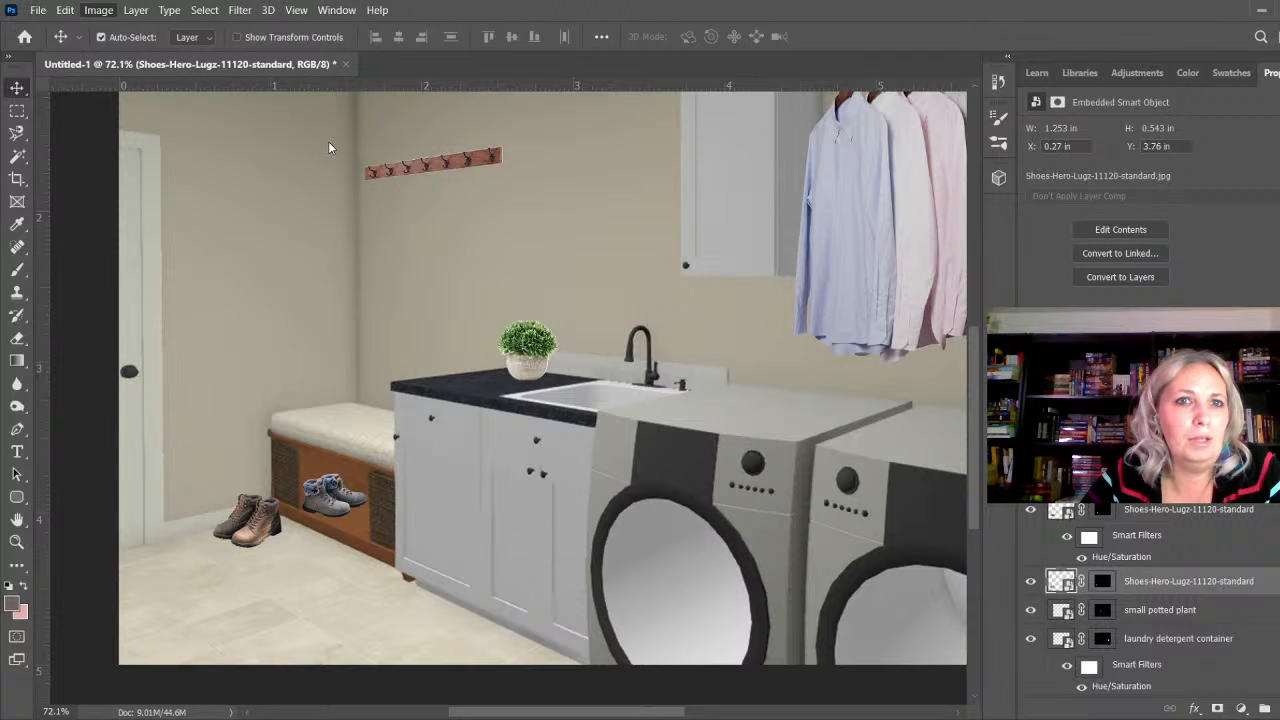
key("i")
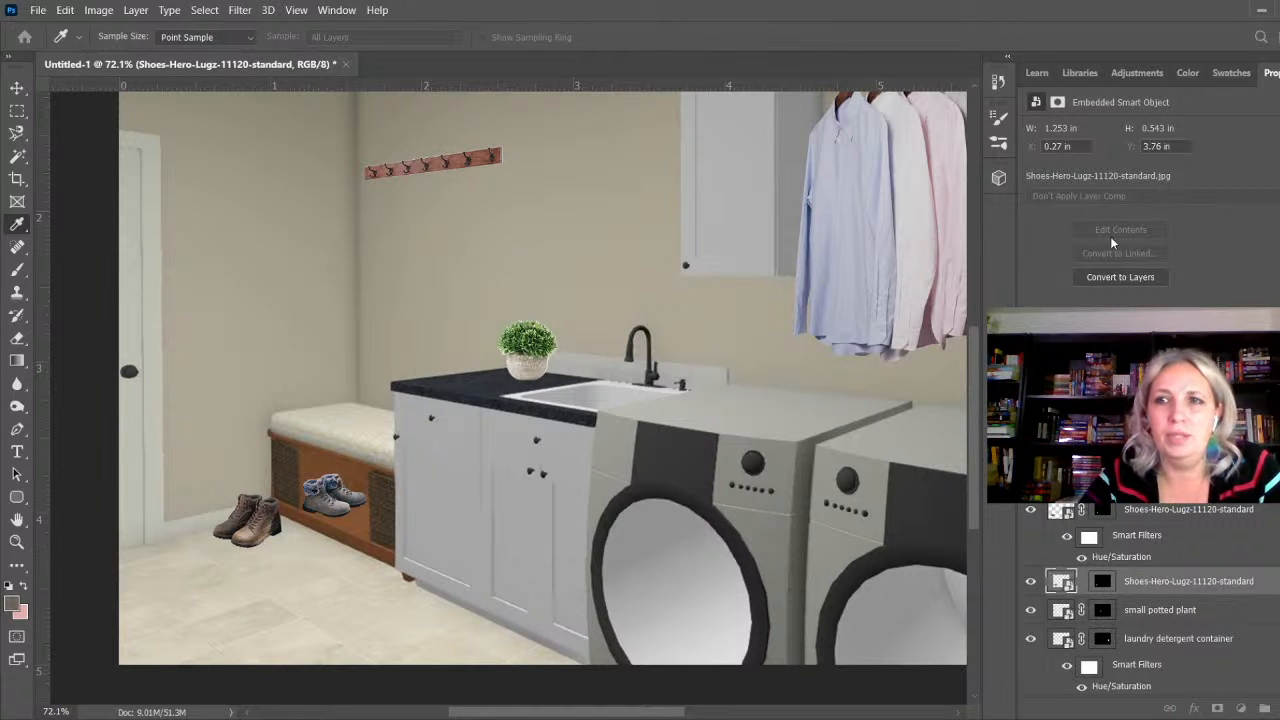
key("v")
scroll(700, 392, "down", 3)
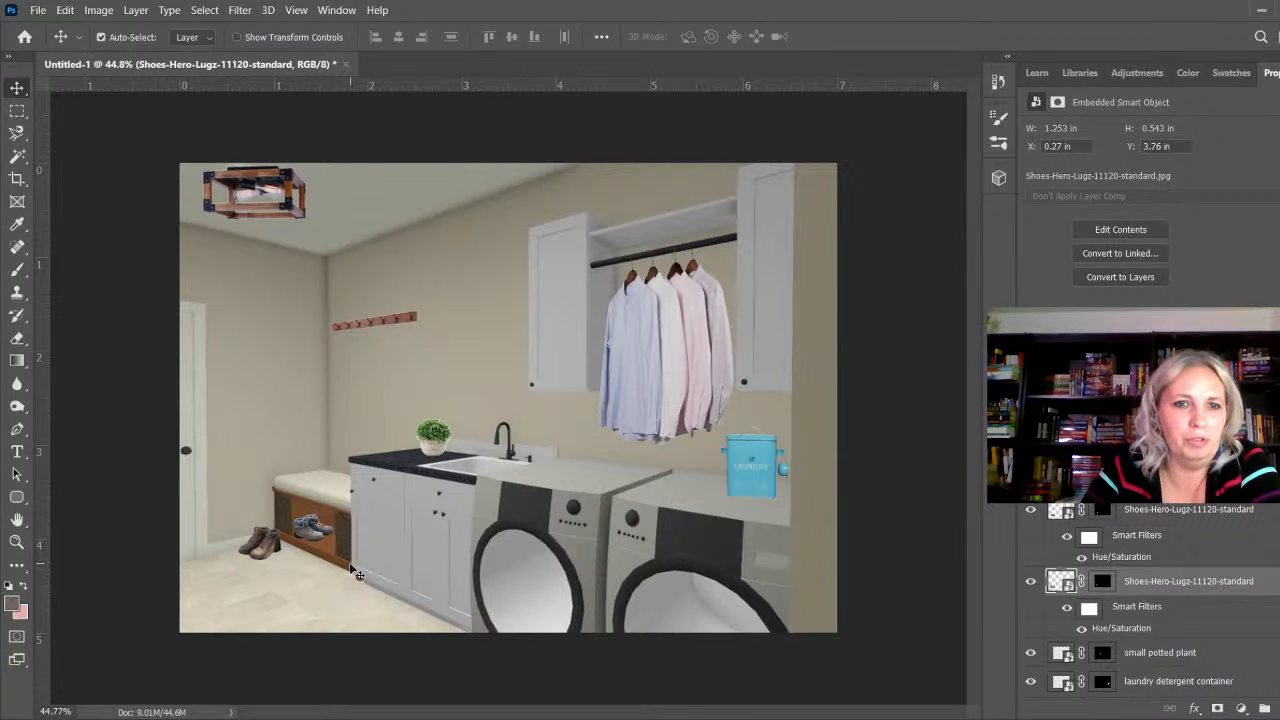
Step: On the larsen mud laundry room view layer, outline a polygonal shadow area beside and below the fur-trimmed boots in the bench compartment
scroll(300, 558, "up", 3)
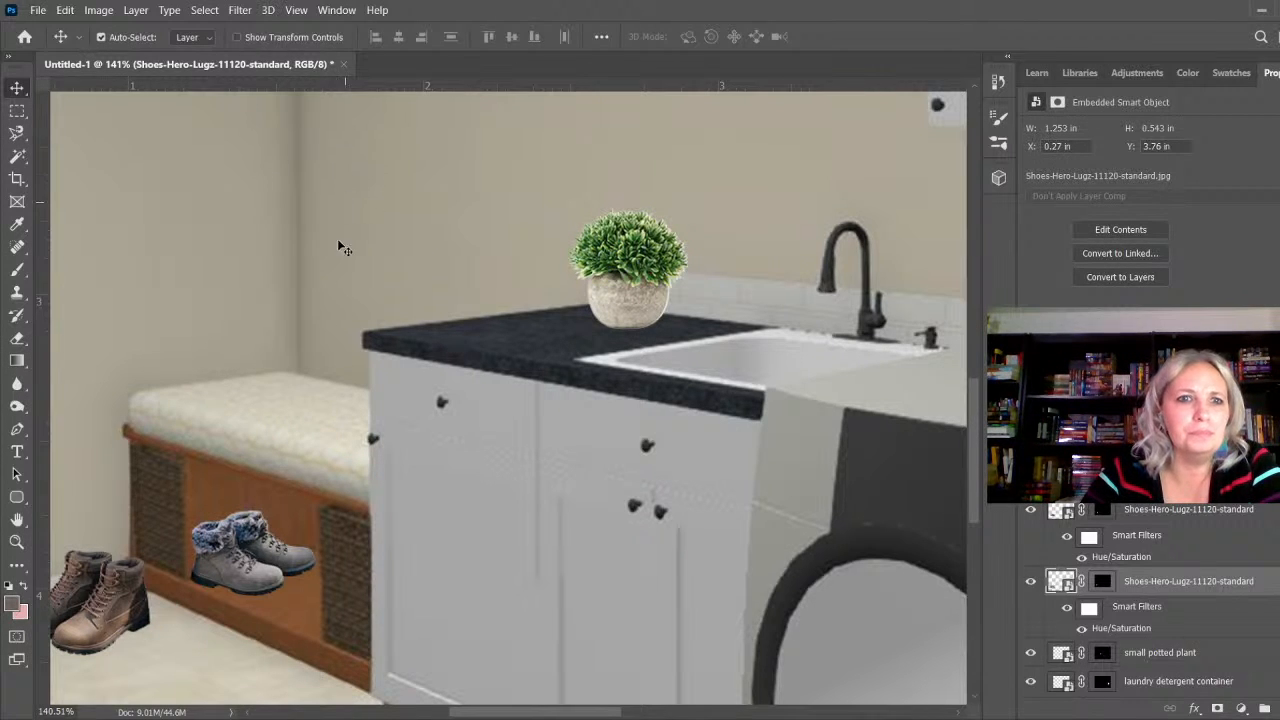
left_click(17, 133)
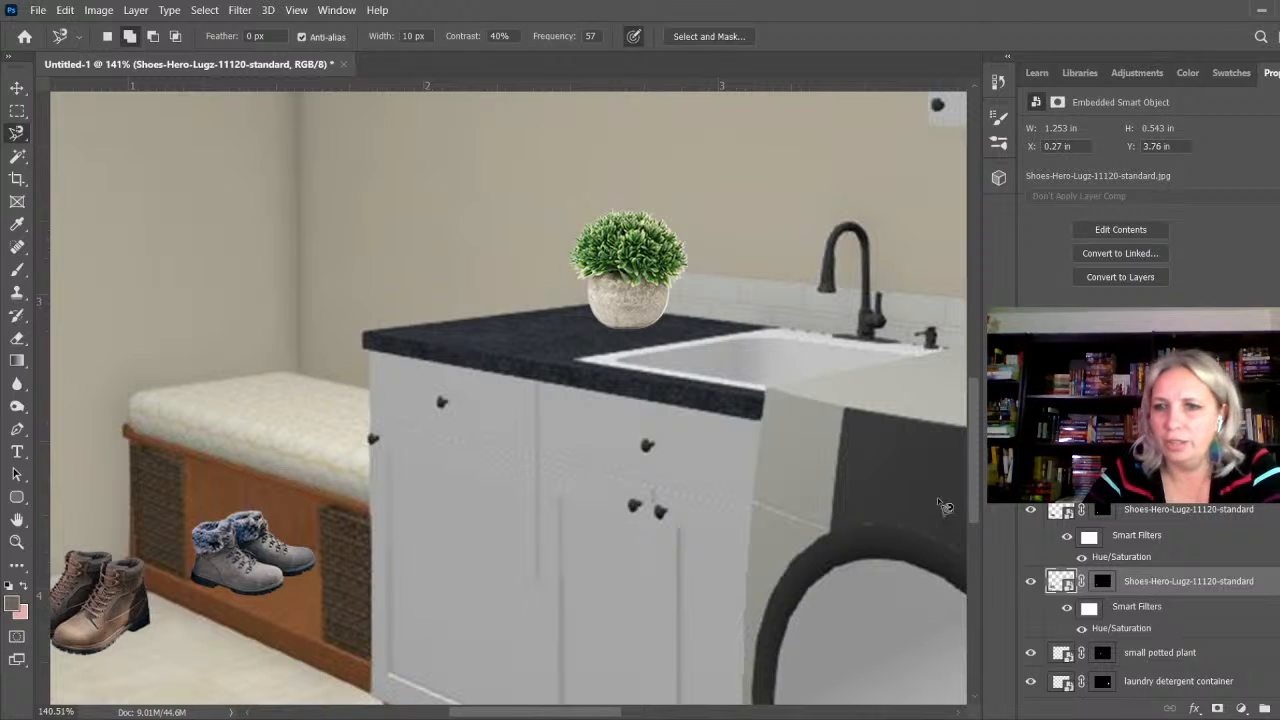
scroll(1170, 620, "down", 5)
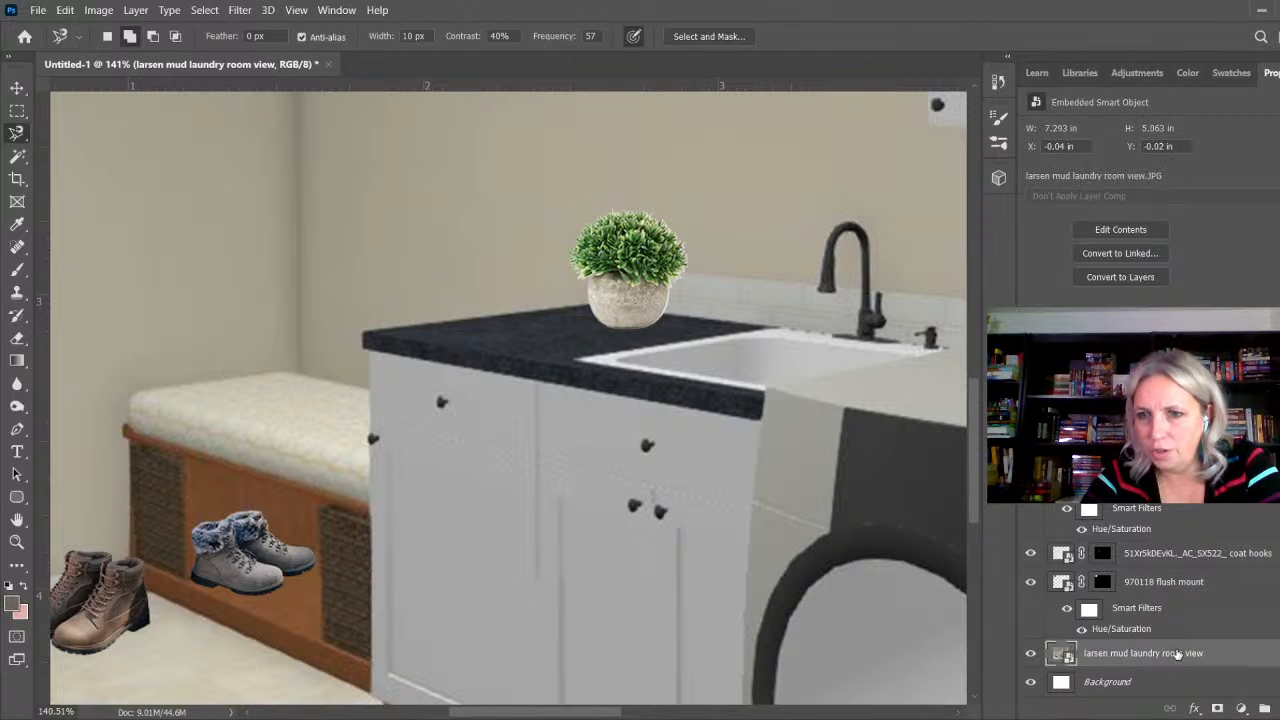
left_click(1175, 653)
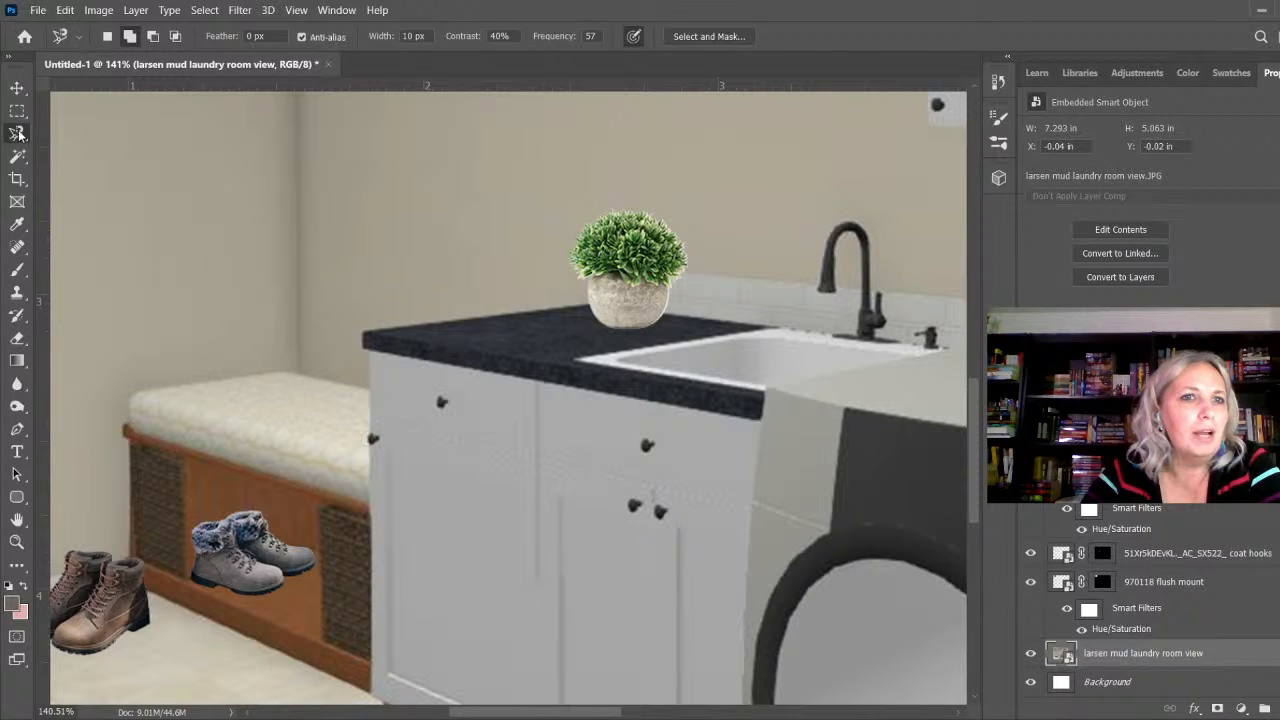
key("shift+l")
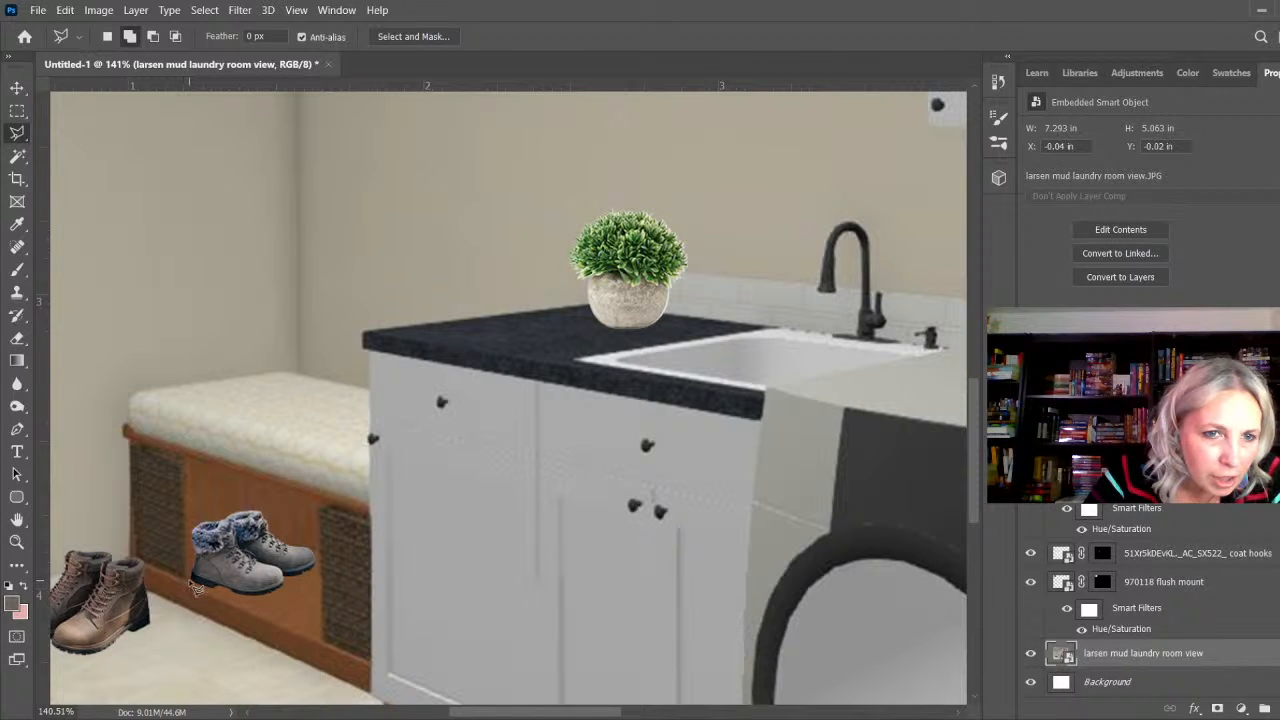
left_click(318, 637)
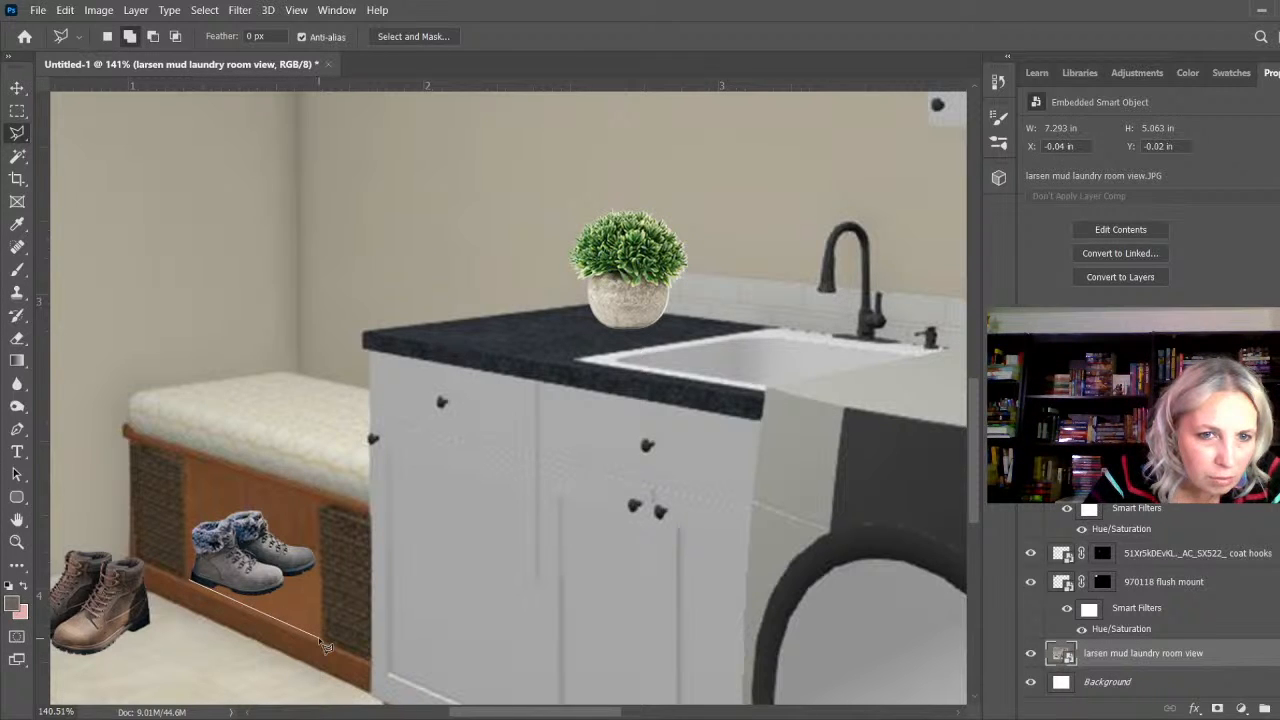
left_click(317, 552)
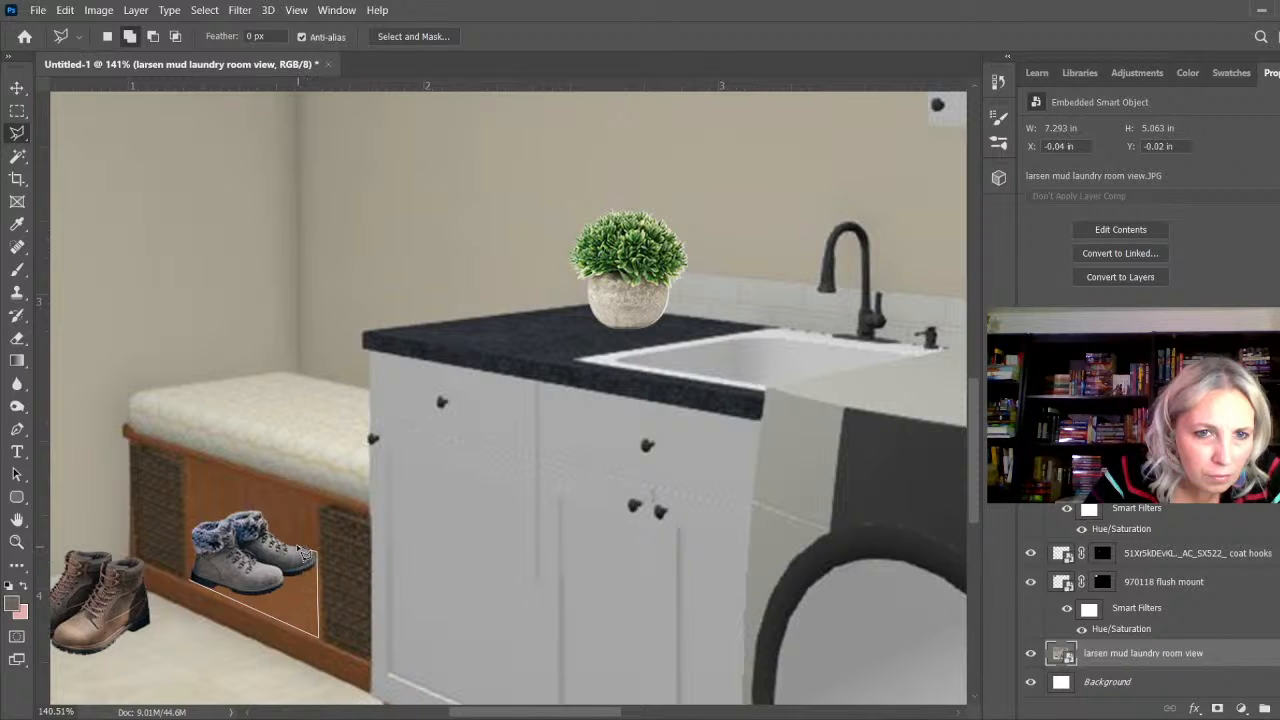
left_click(292, 546)
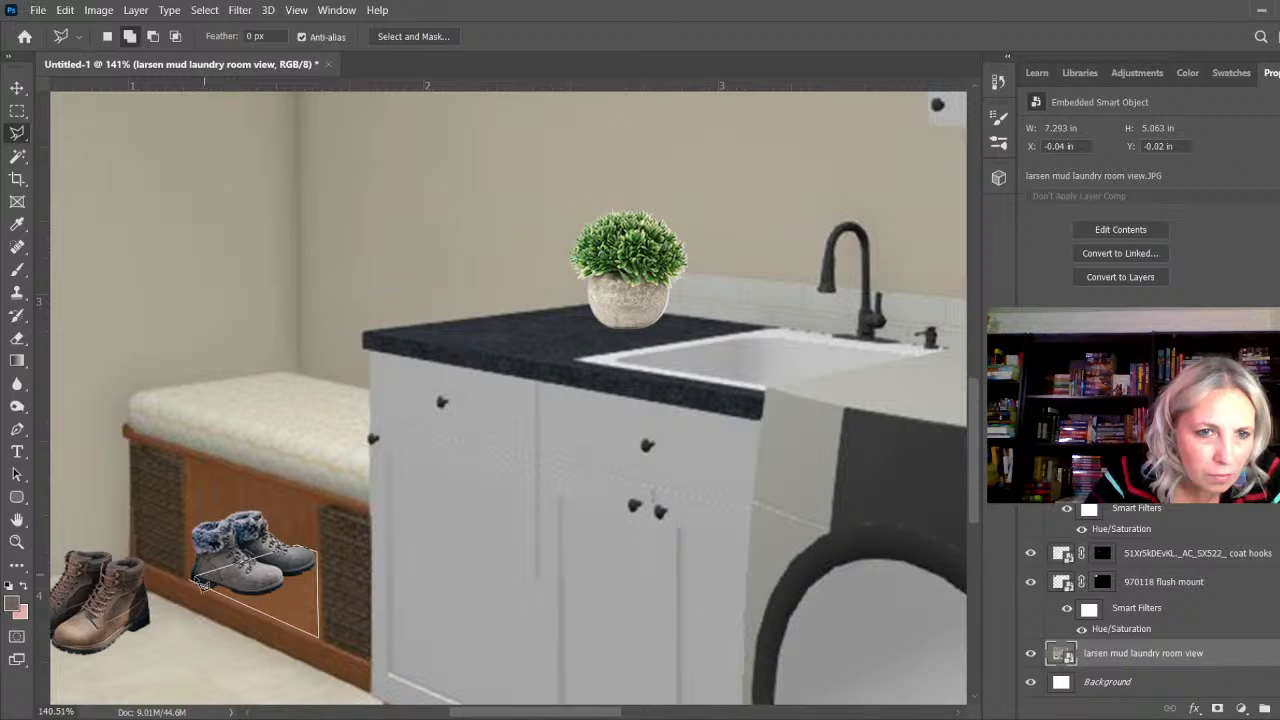
left_click(197, 588)
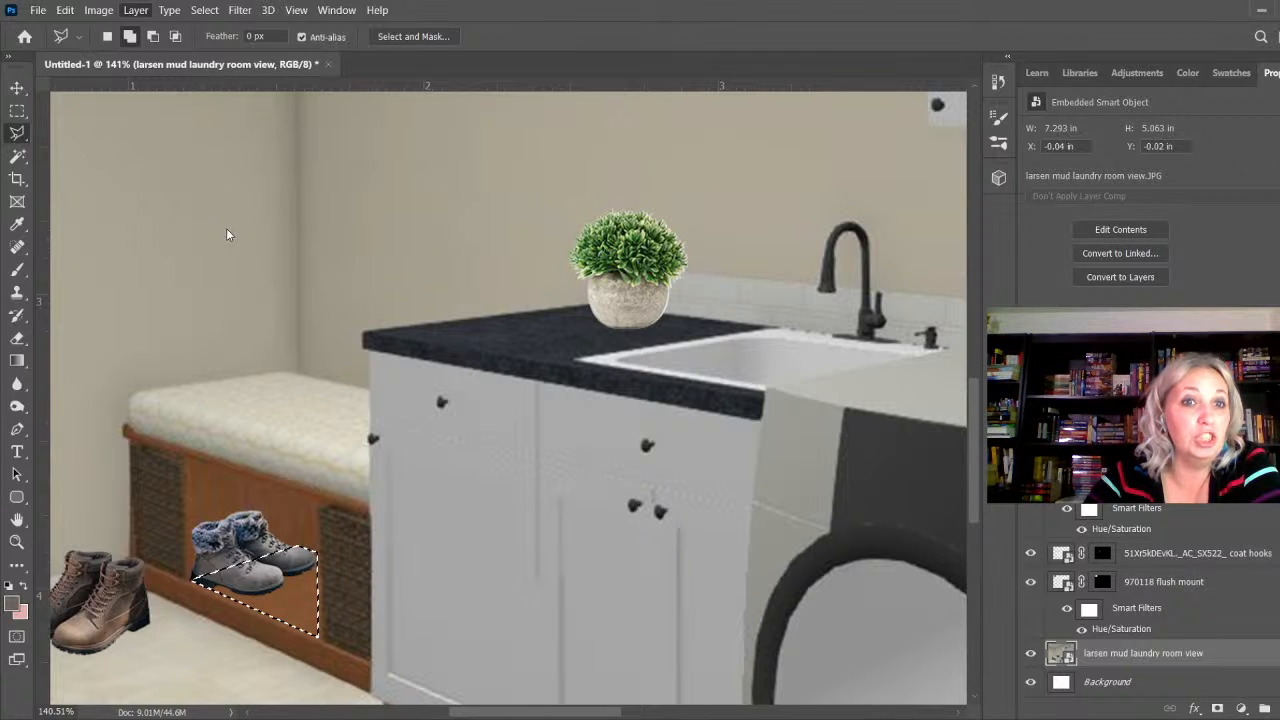
Step: Add a Hue/Saturation adjustment layer named "Hue/Saturation 1 shoe bench" from the selection and lower its lightness to darken the shadow
left_click(356, 314)
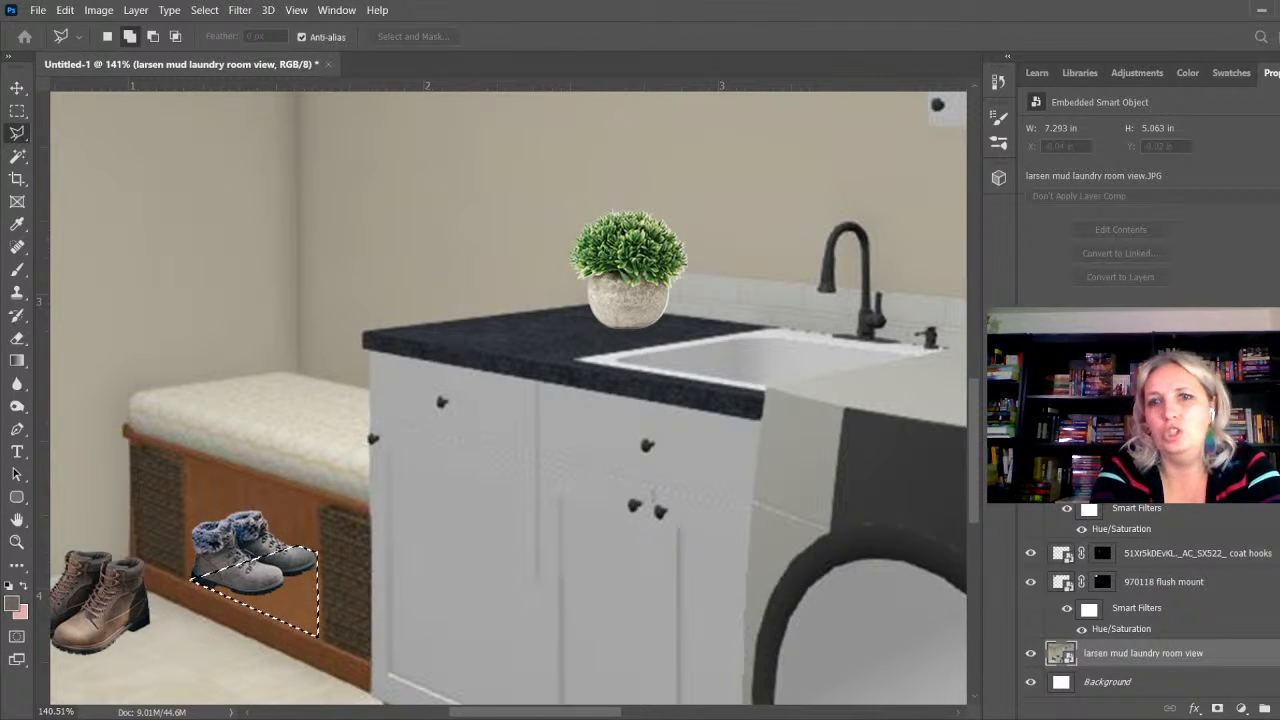
key("Return")
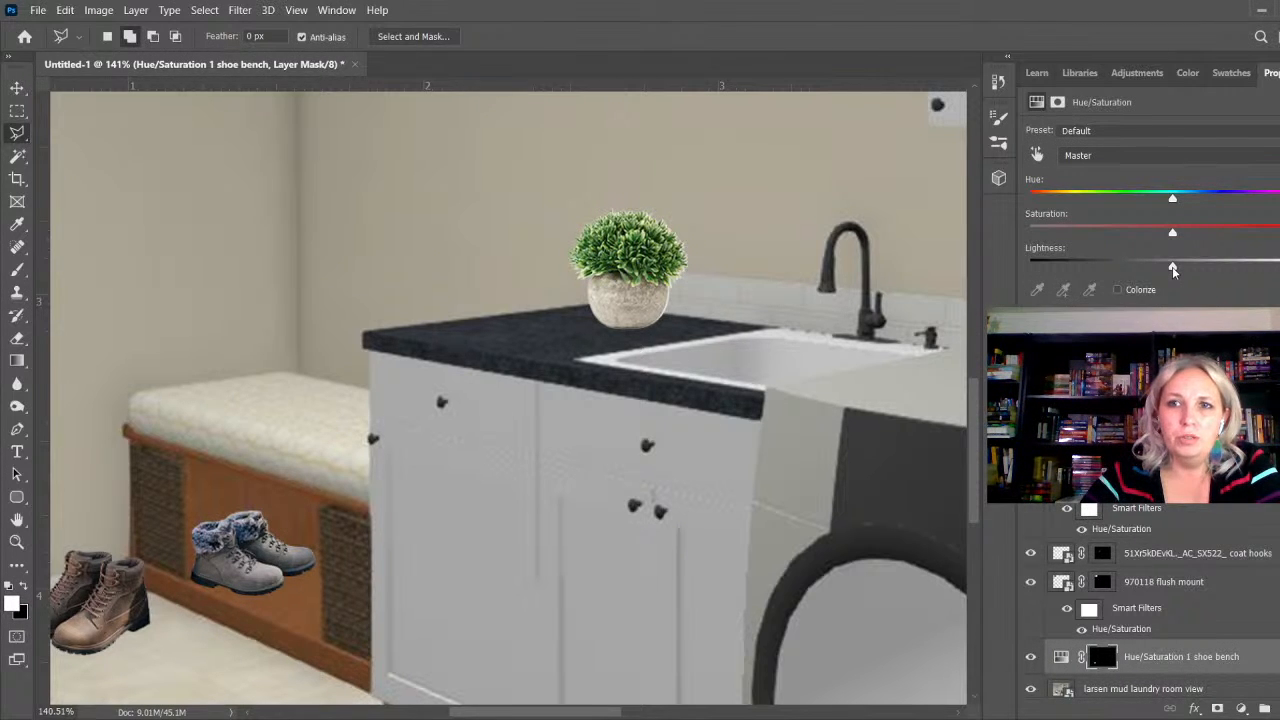
left_click_drag(1173, 270, 1131, 277)
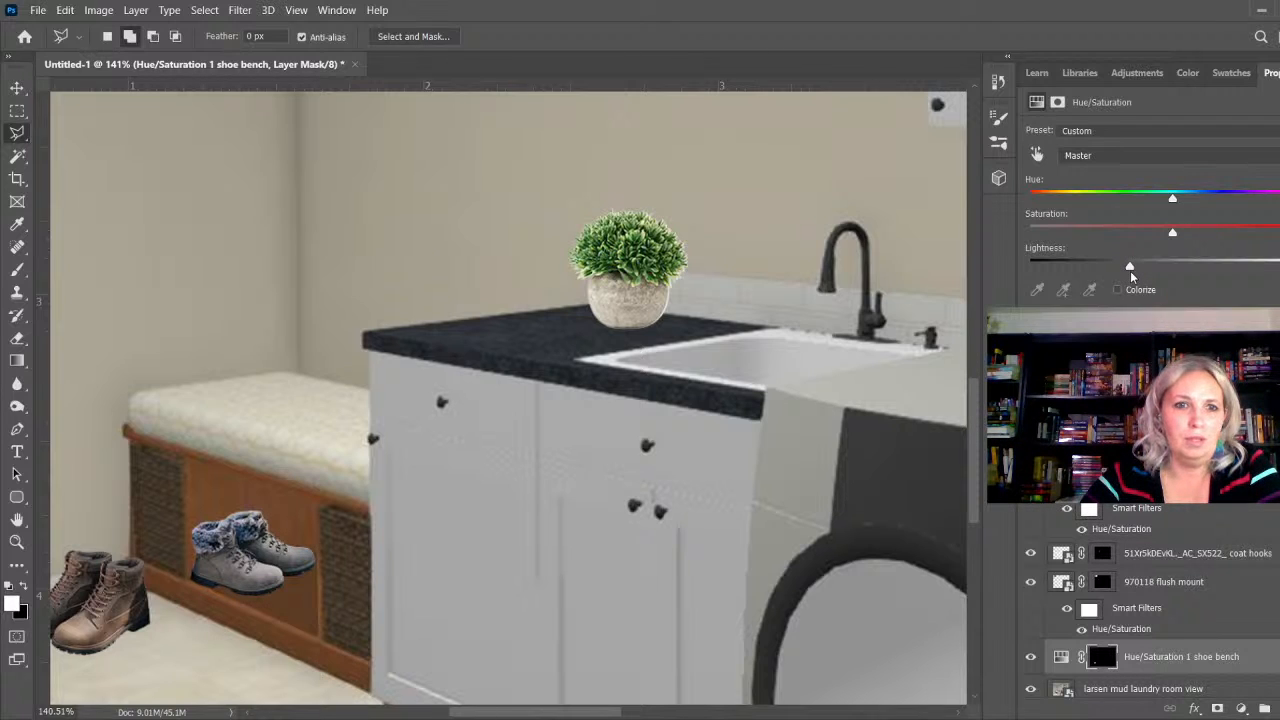
left_click_drag(1129, 274, 1127, 274)
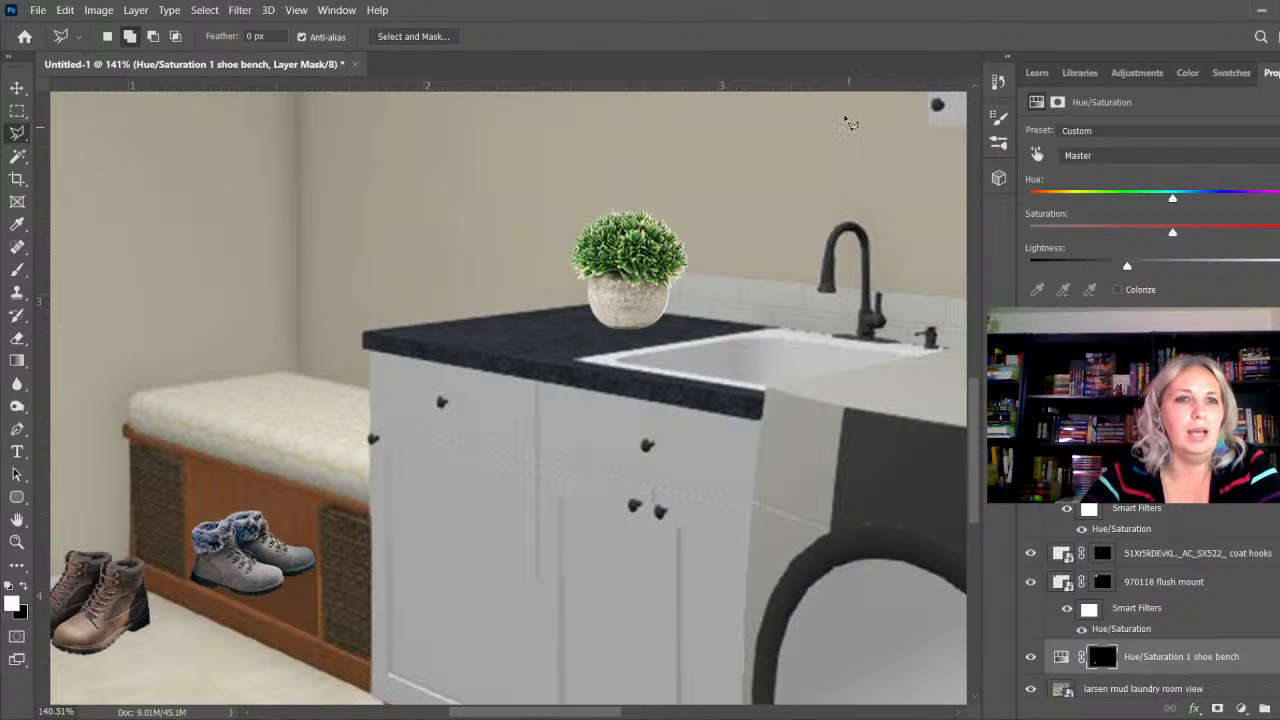
Step: Apply another Hue/Saturation adjustment to the upper Shoes-Hero-Lugz-11120-standard boots layer
scroll(414, 512, "down", 5)
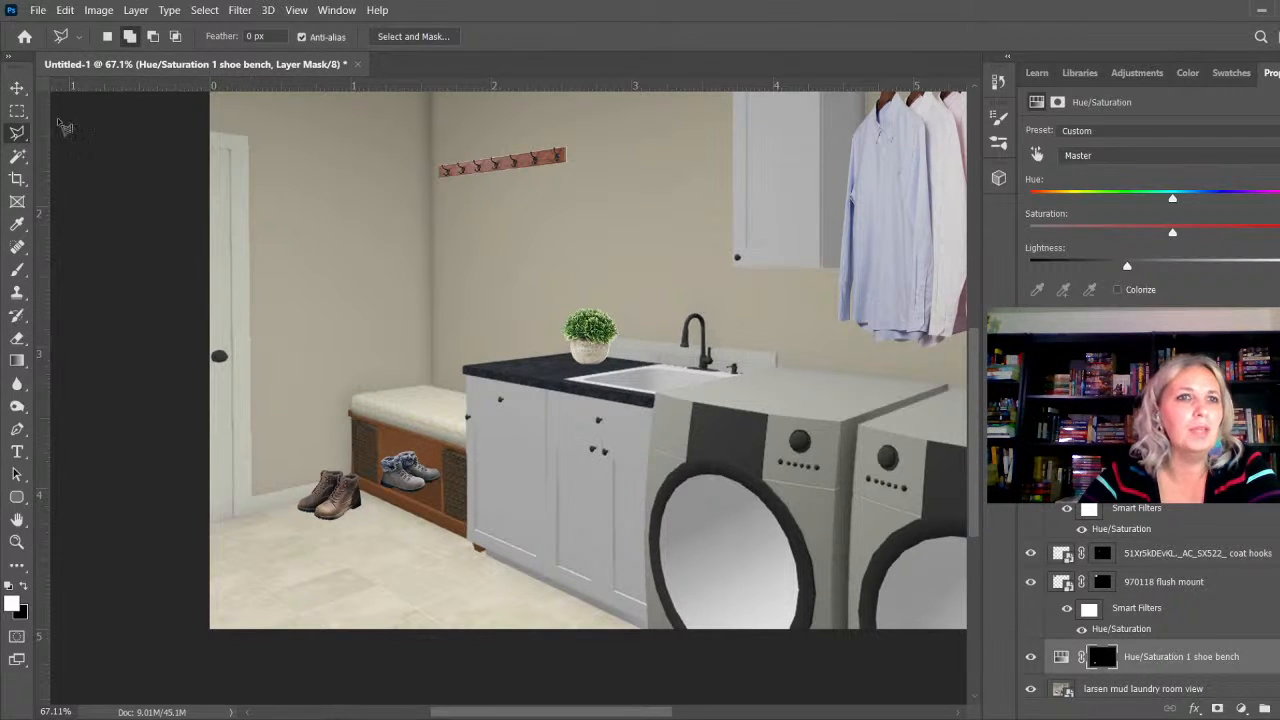
scroll(1232, 563, "up", 3)
scroll(1232, 562, "up", 2)
left_click(1220, 512)
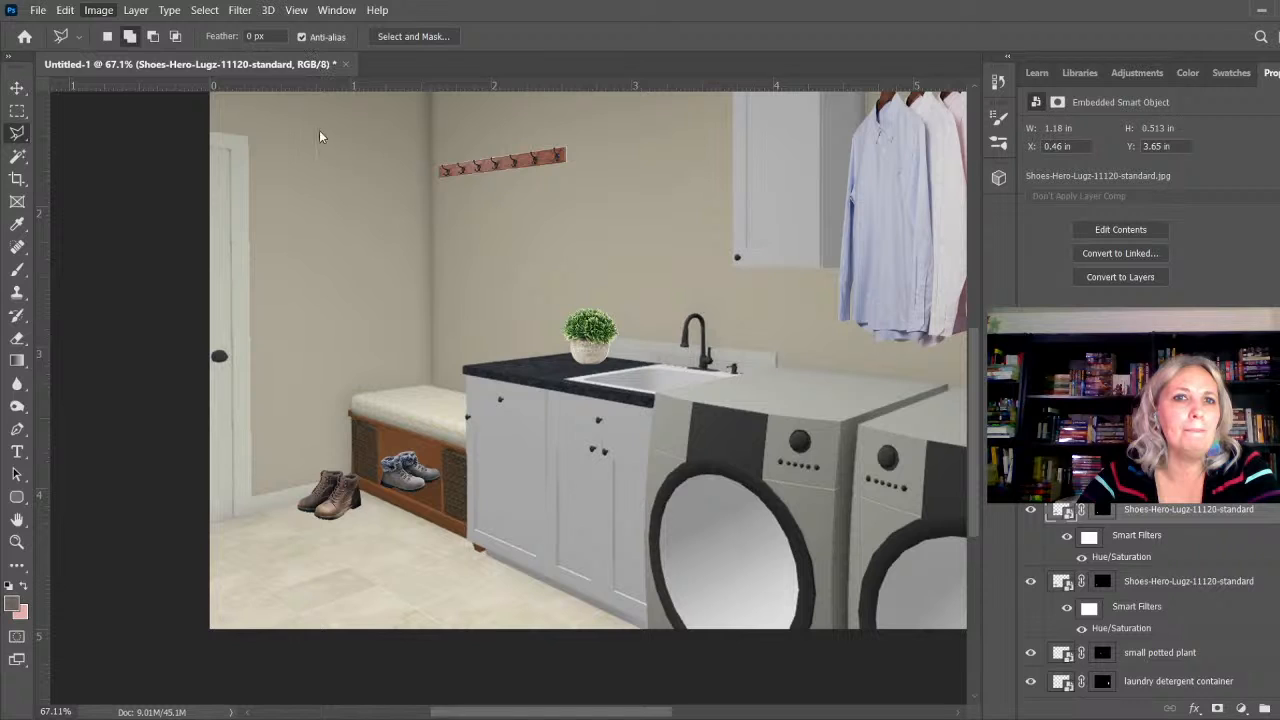
key("ctrl+u")
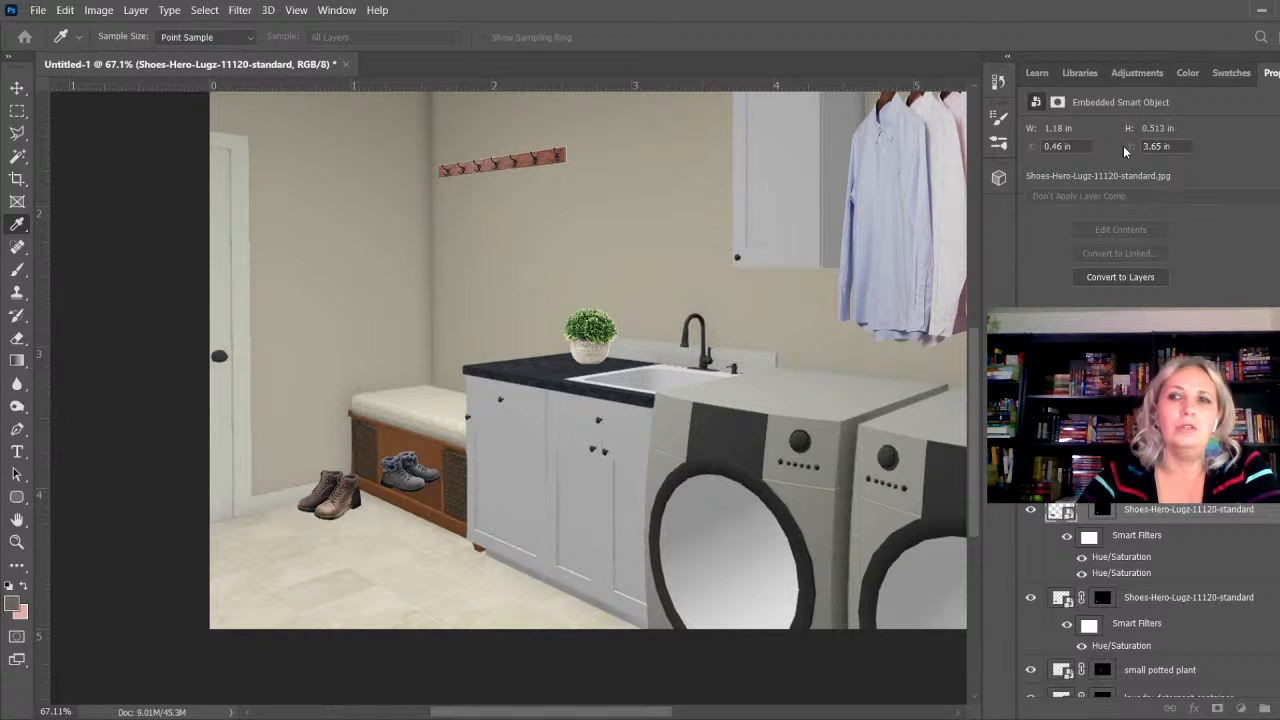
left_click(1218, 172)
scroll(687, 362, "down", 2)
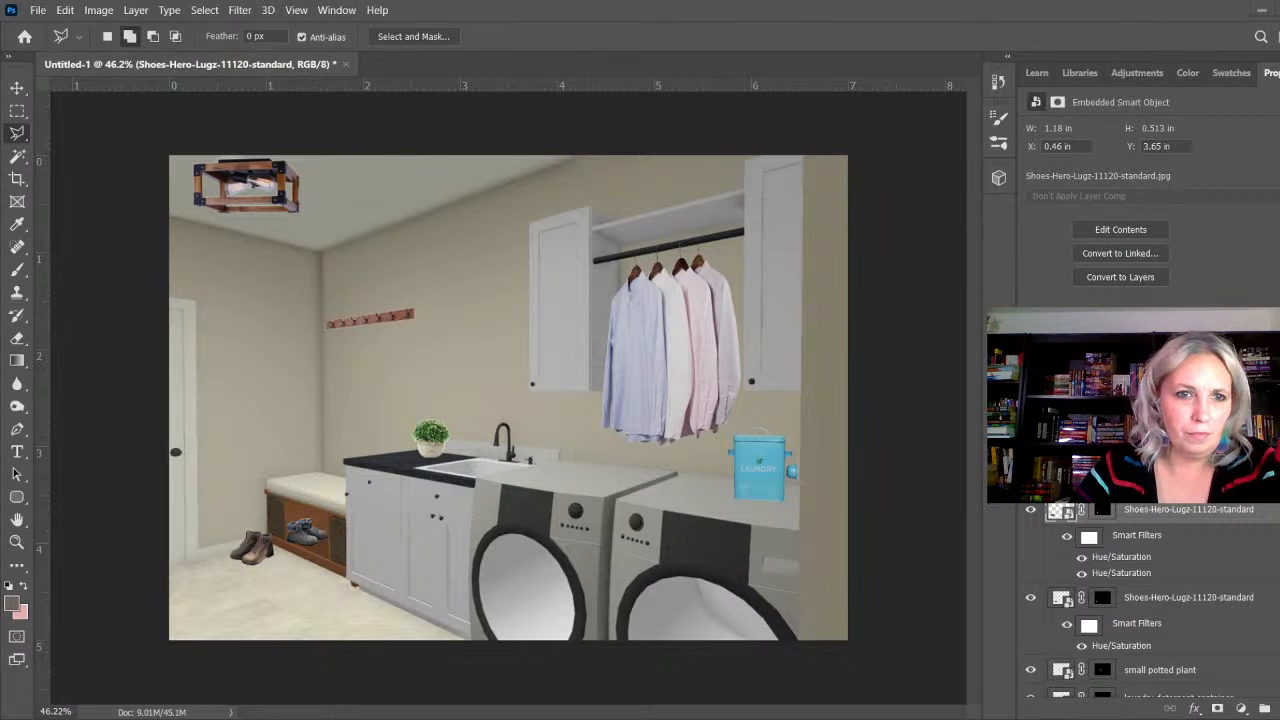
Step: Place the 57241457_089_b3 striped fabric image, lower its layer opacity to 50%, and position it over the bench area
double_click(289, 522)
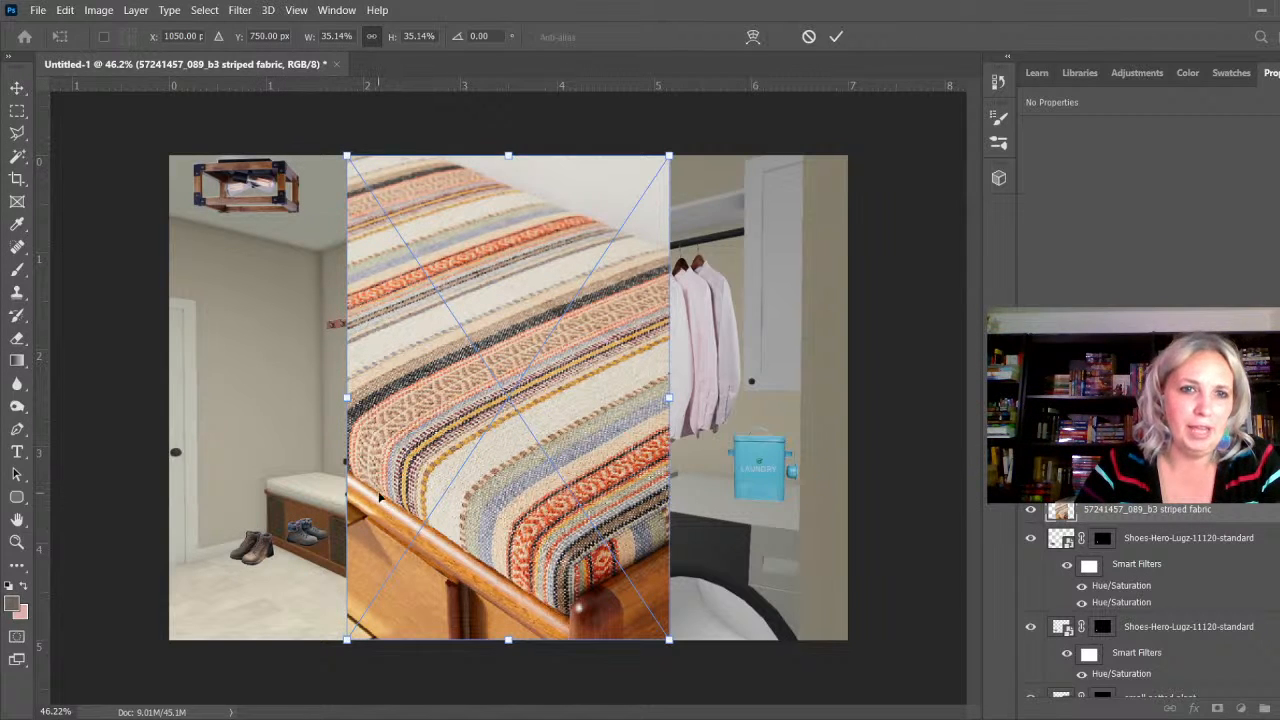
left_click_drag(520, 457, 421, 462)
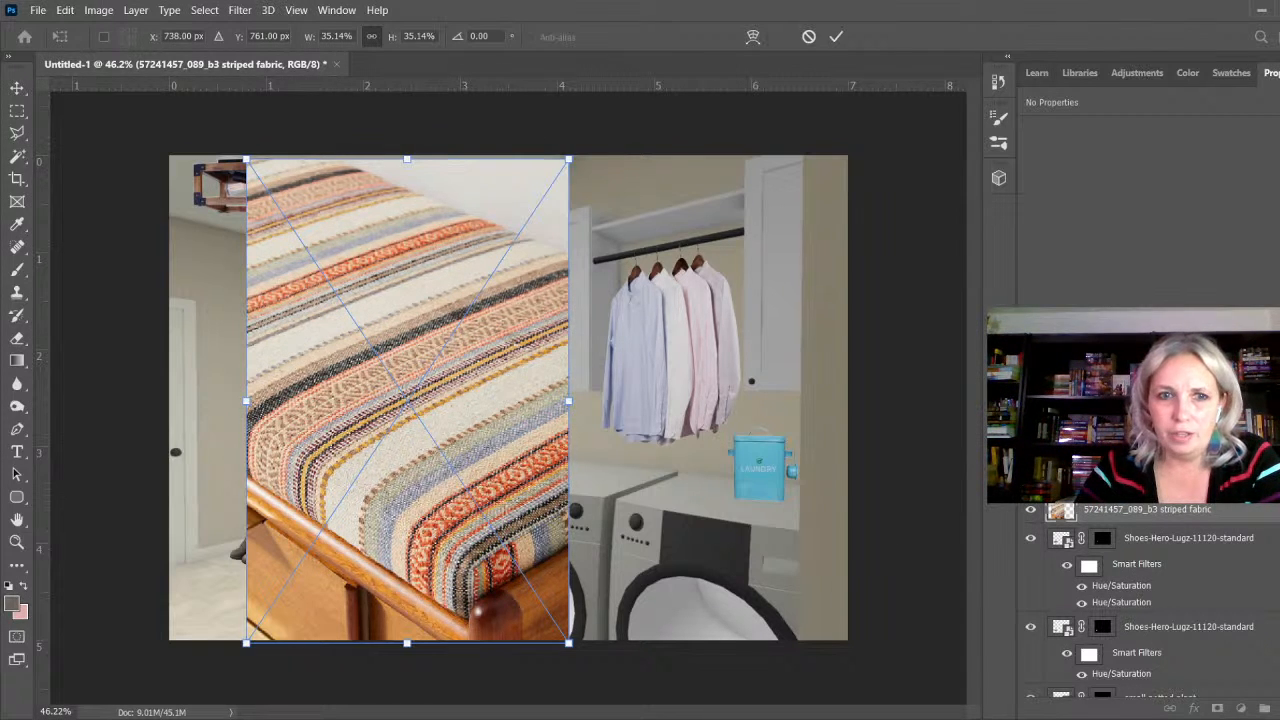
key("5")
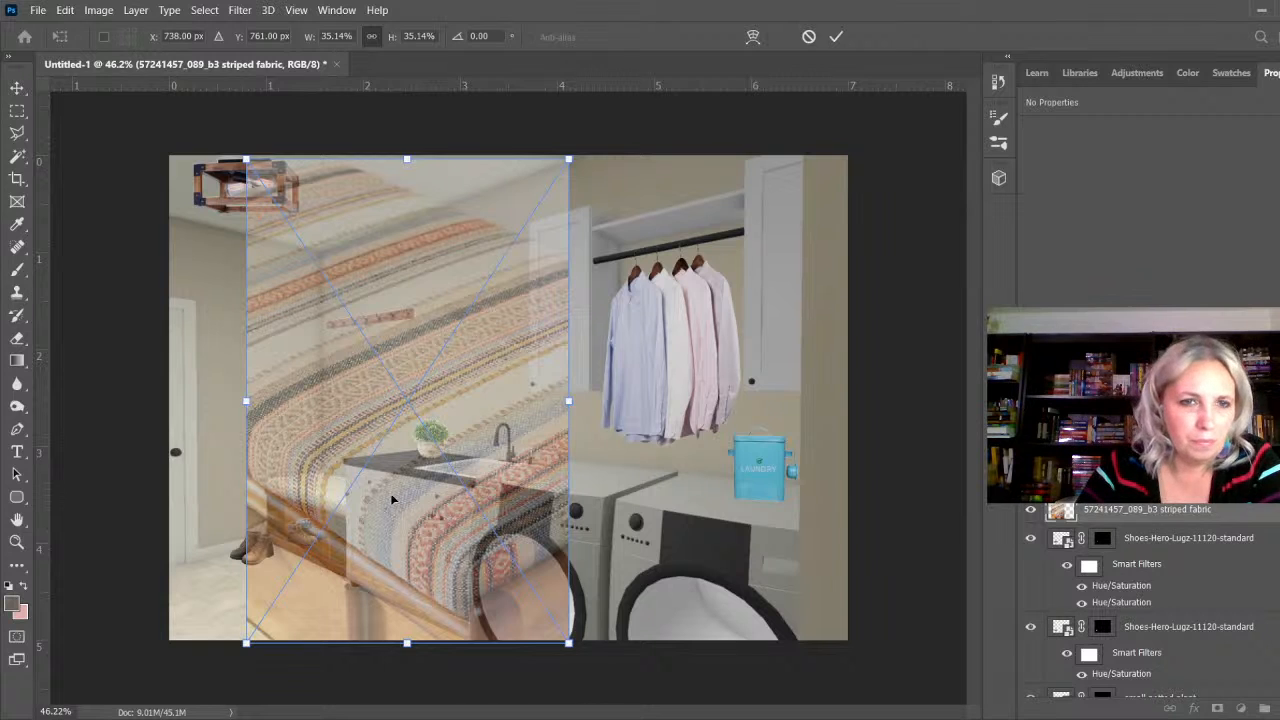
left_click_drag(392, 500, 380, 521)
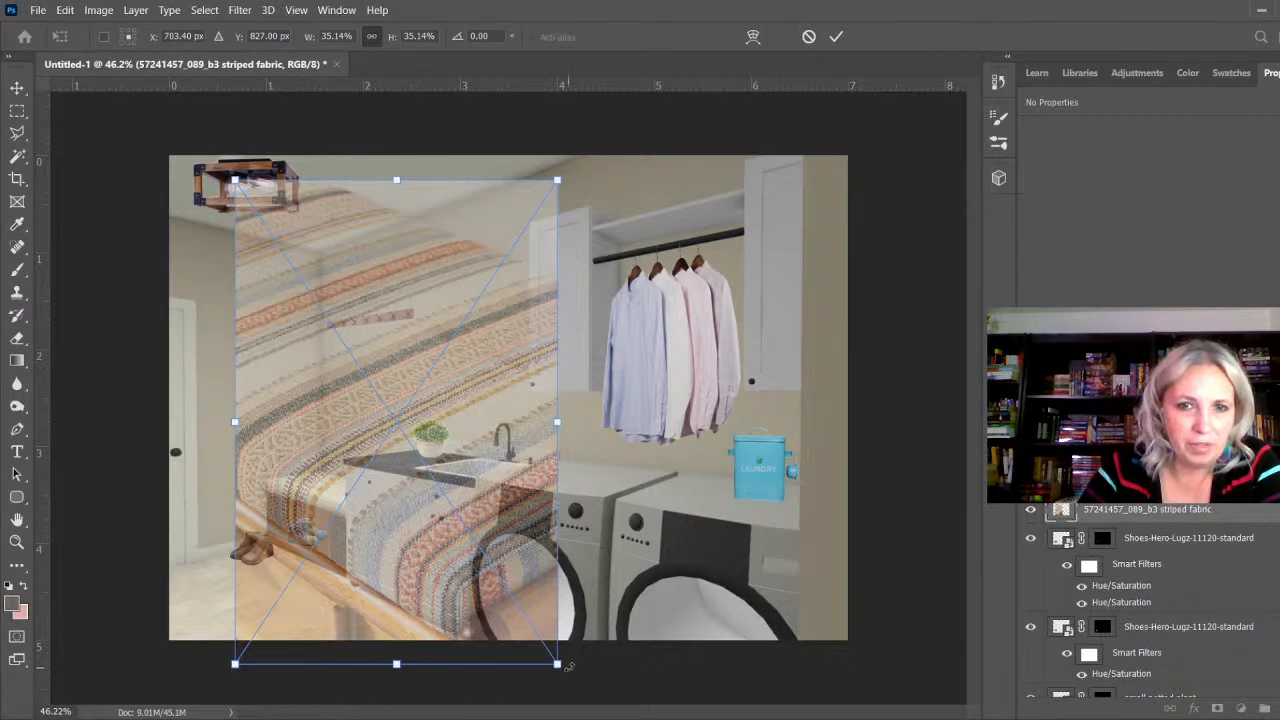
Step: Scale the striped fabric proportionally to about 13.6% and position its front corner over the bench cushion
left_click_drag(562, 664, 390, 570)
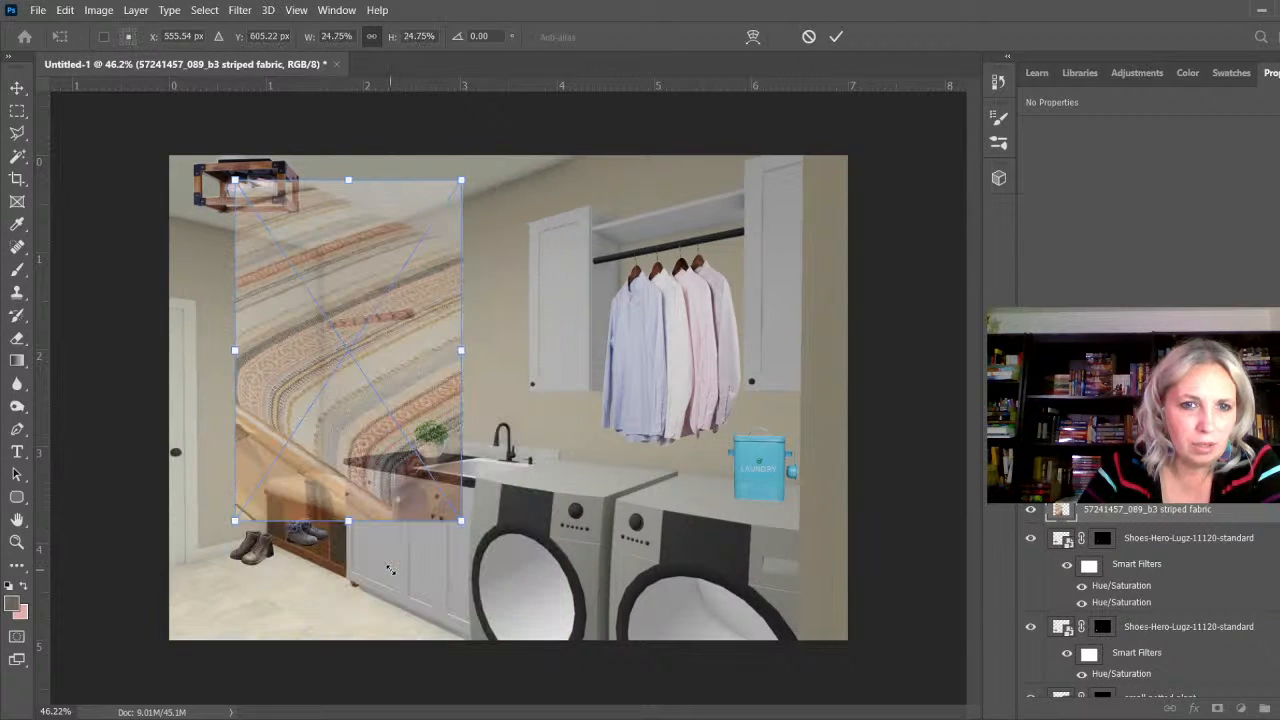
left_click_drag(369, 438, 367, 490)
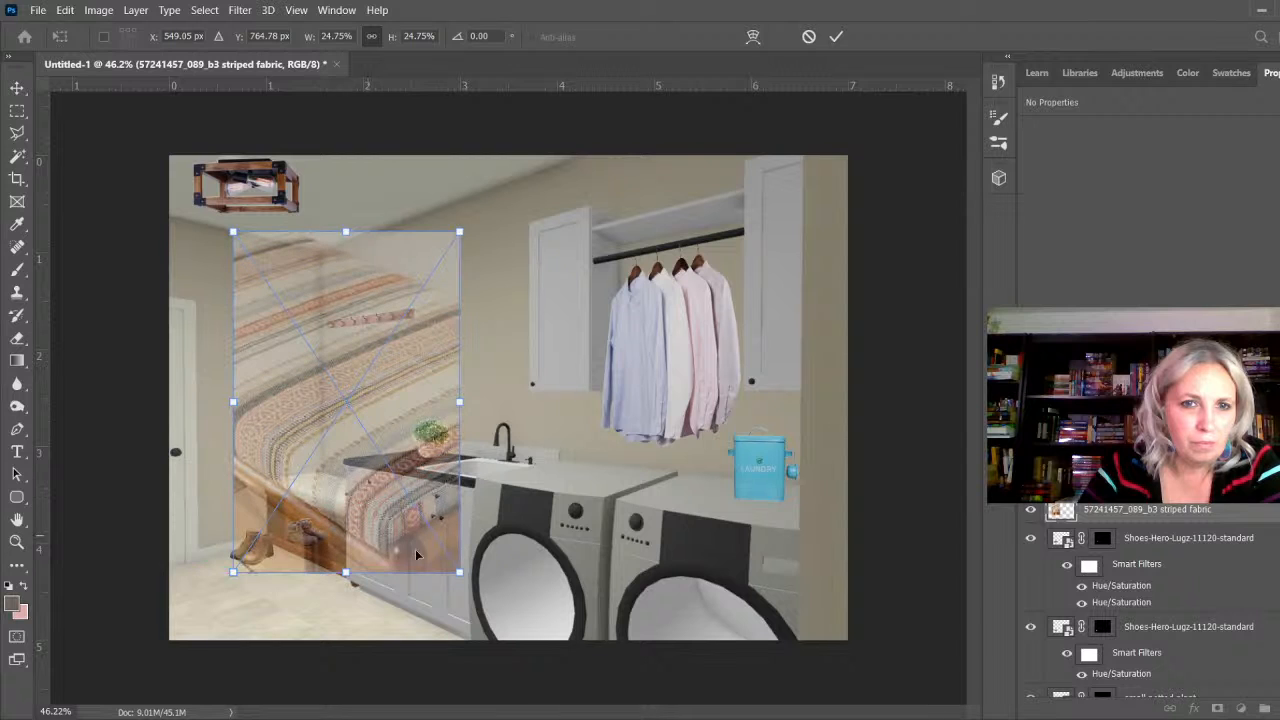
left_click_drag(459, 572, 355, 497)
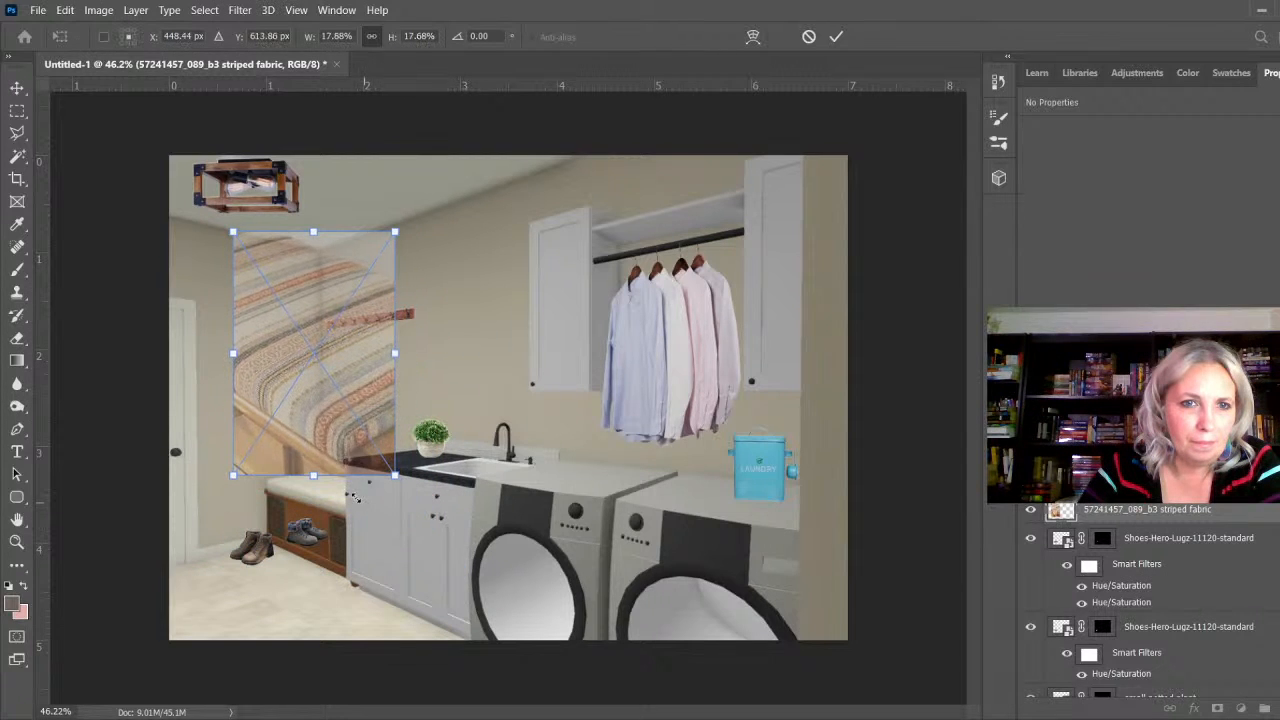
left_click_drag(282, 451, 285, 505)
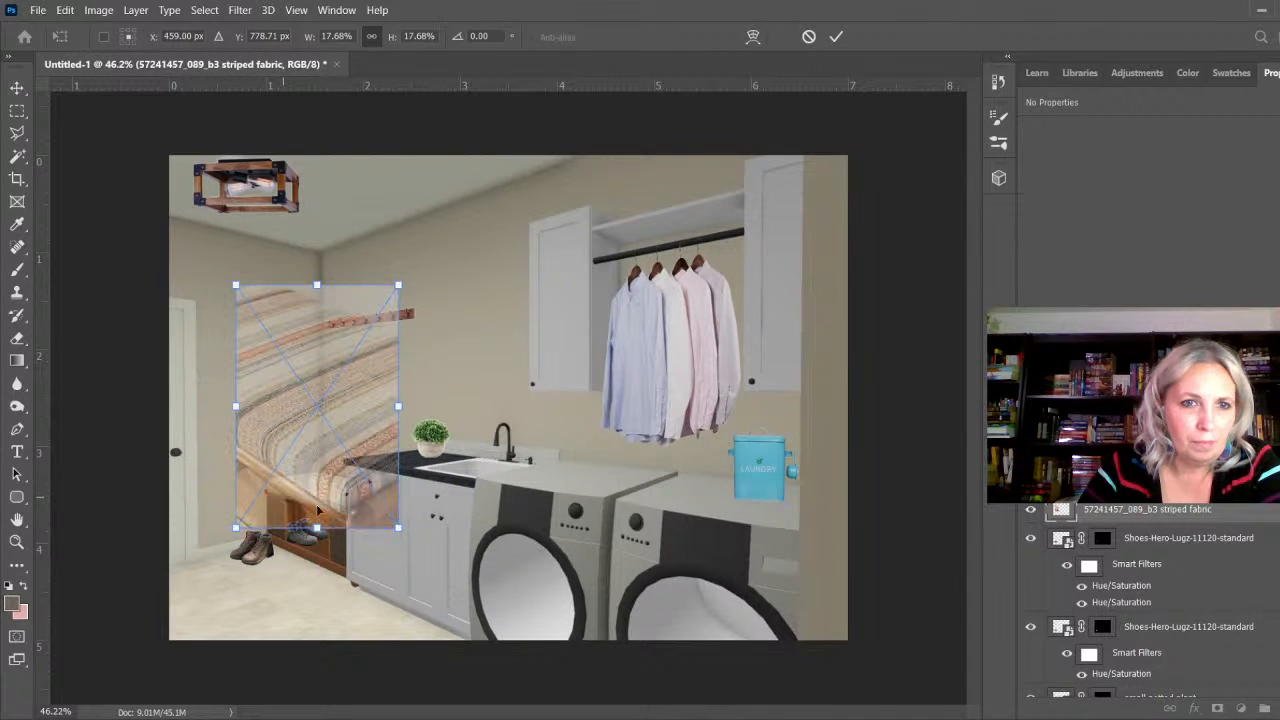
left_click_drag(398, 527, 369, 486)
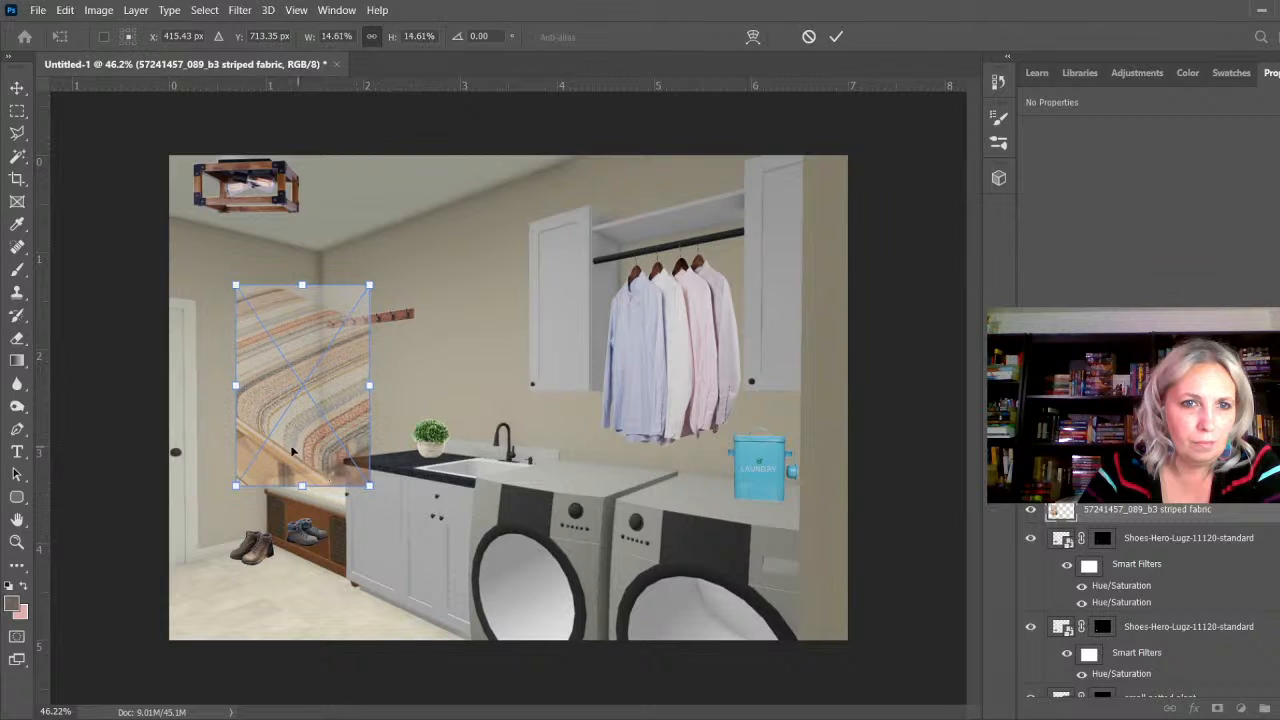
left_click_drag(292, 452, 307, 489)
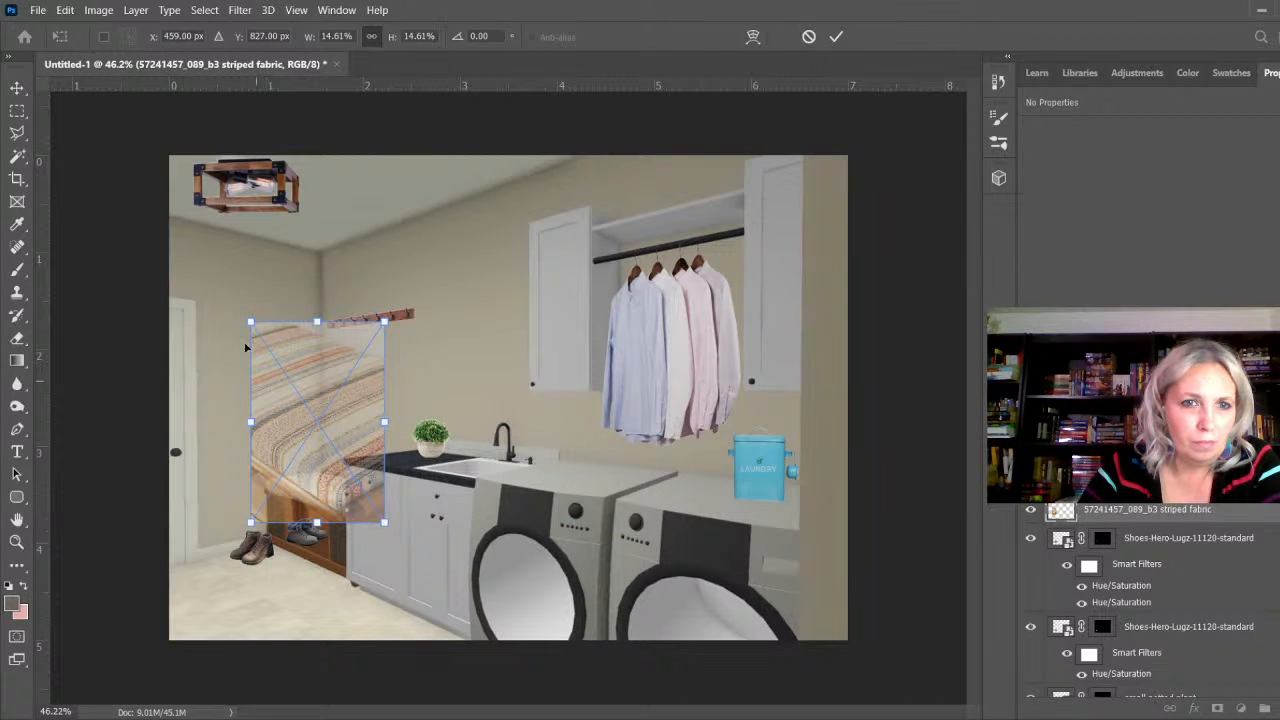
left_click_drag(251, 325, 254, 345)
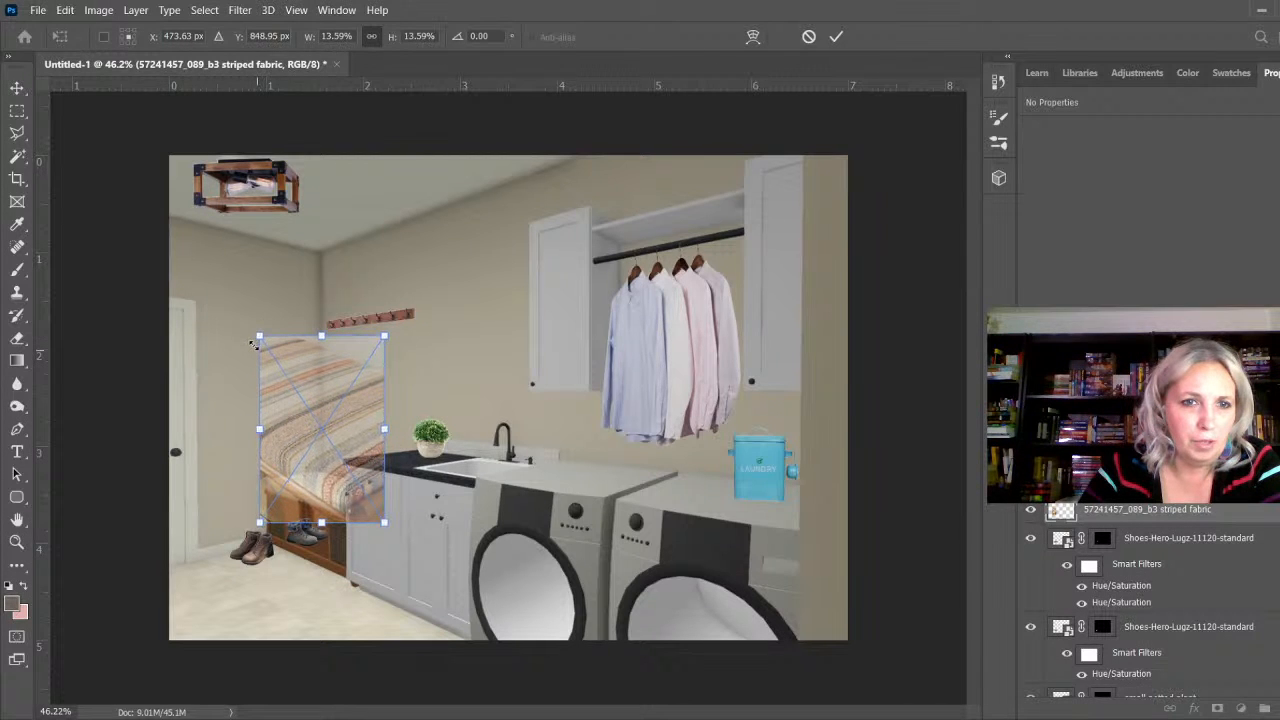
Step: Skew the striped fabric's left side downward and raise its lower-right corner to follow the cushion's front edge, and apply the transform
scroll(287, 547, "up", 8)
key("Return")
scroll(287, 547, "up", 2)
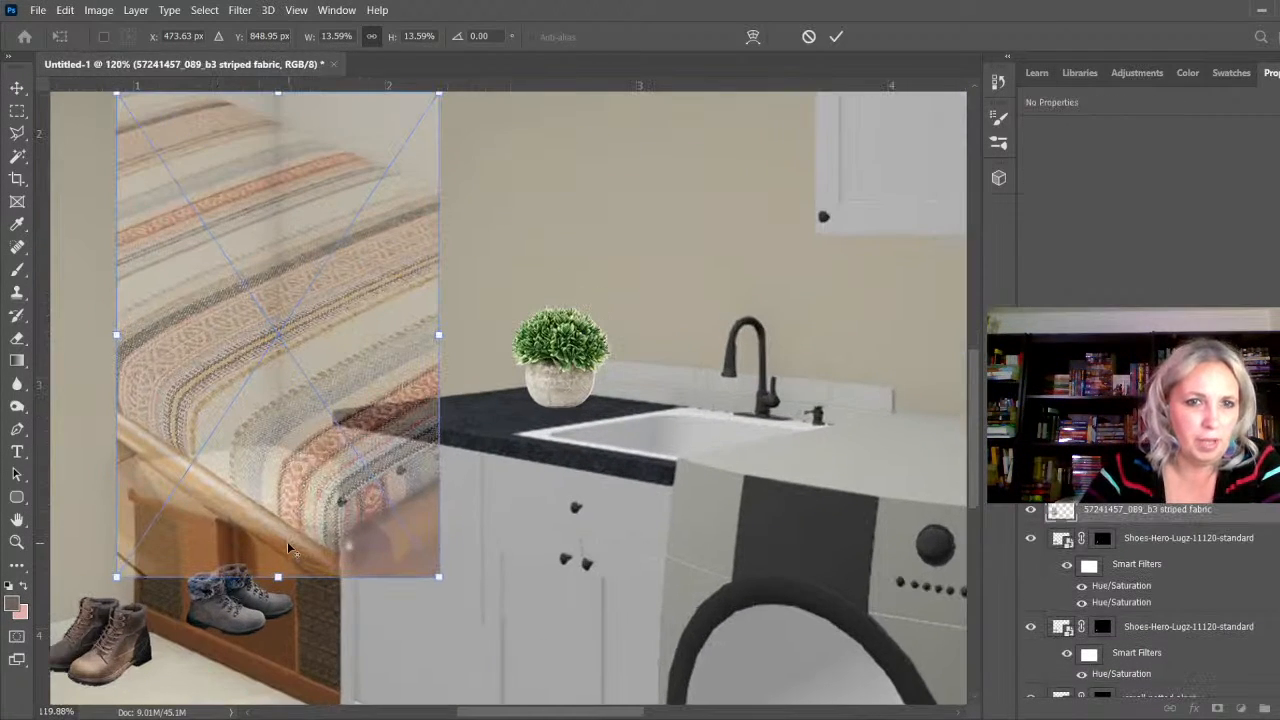
scroll(289, 549, "up", 1)
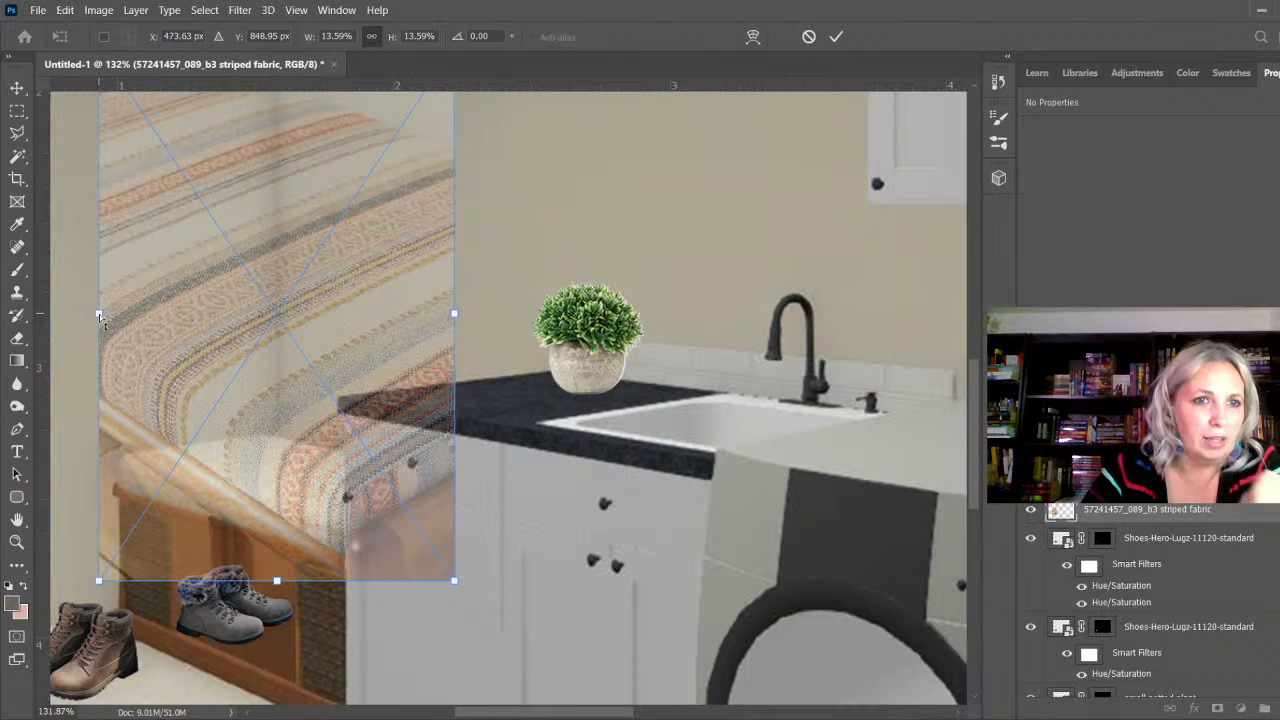
left_click_drag(99, 316, 98, 392)
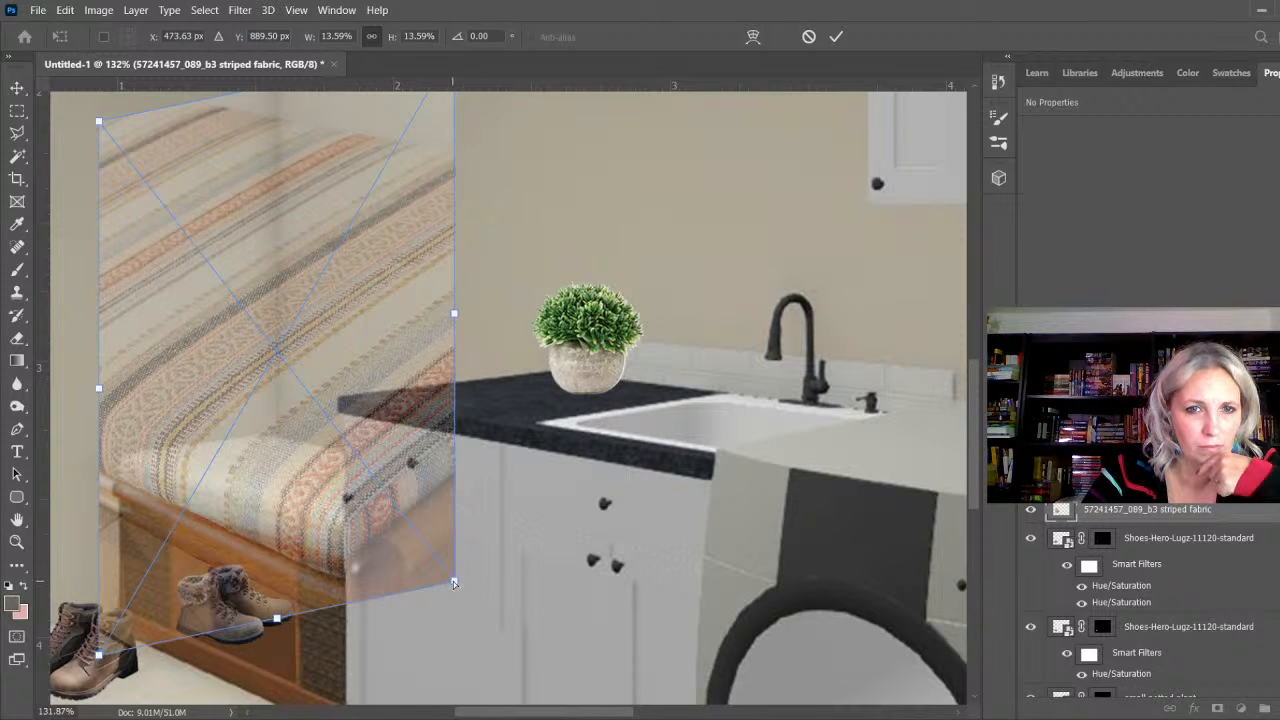
left_click_drag(454, 580, 453, 552)
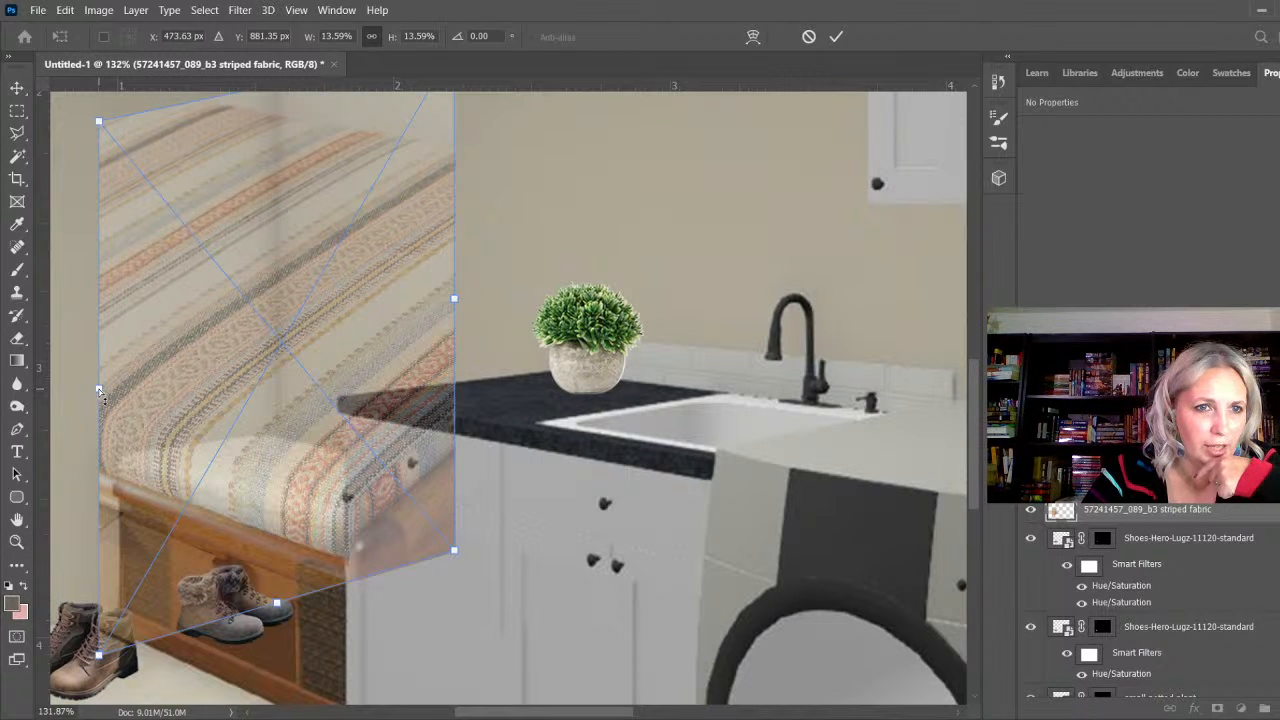
left_click_drag(99, 392, 99, 399)
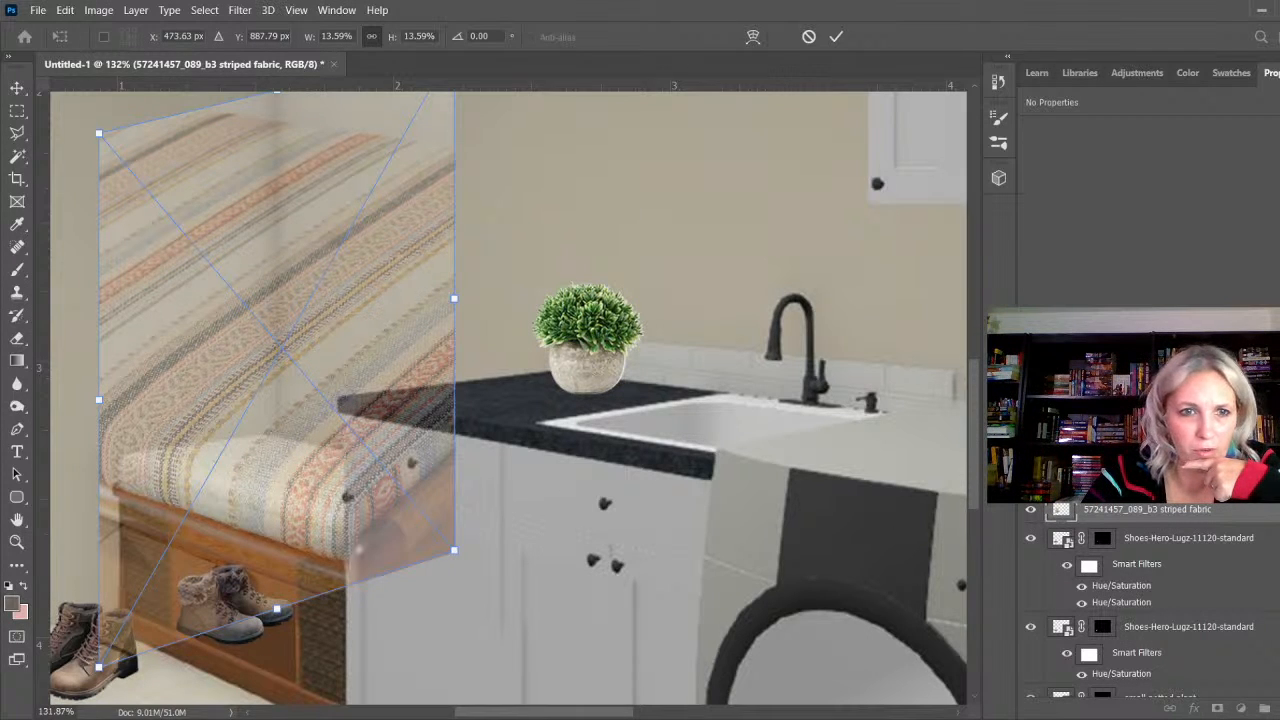
key("Return")
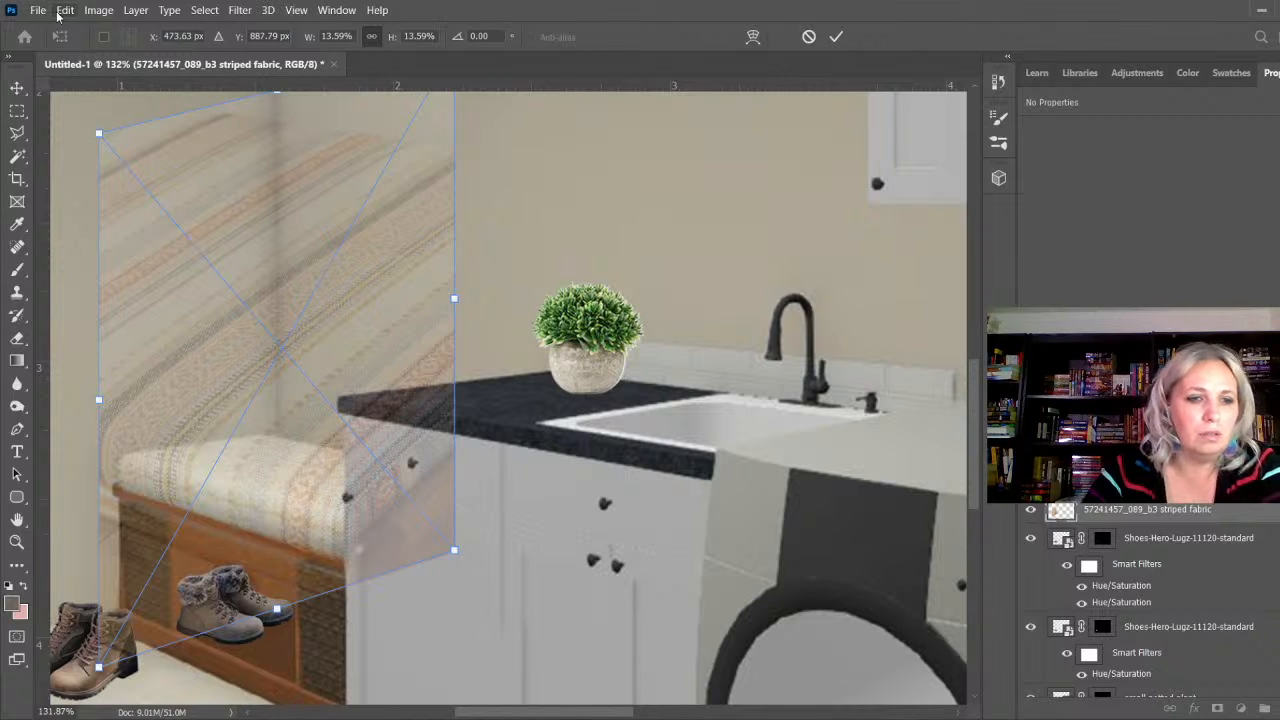
left_click(836, 37)
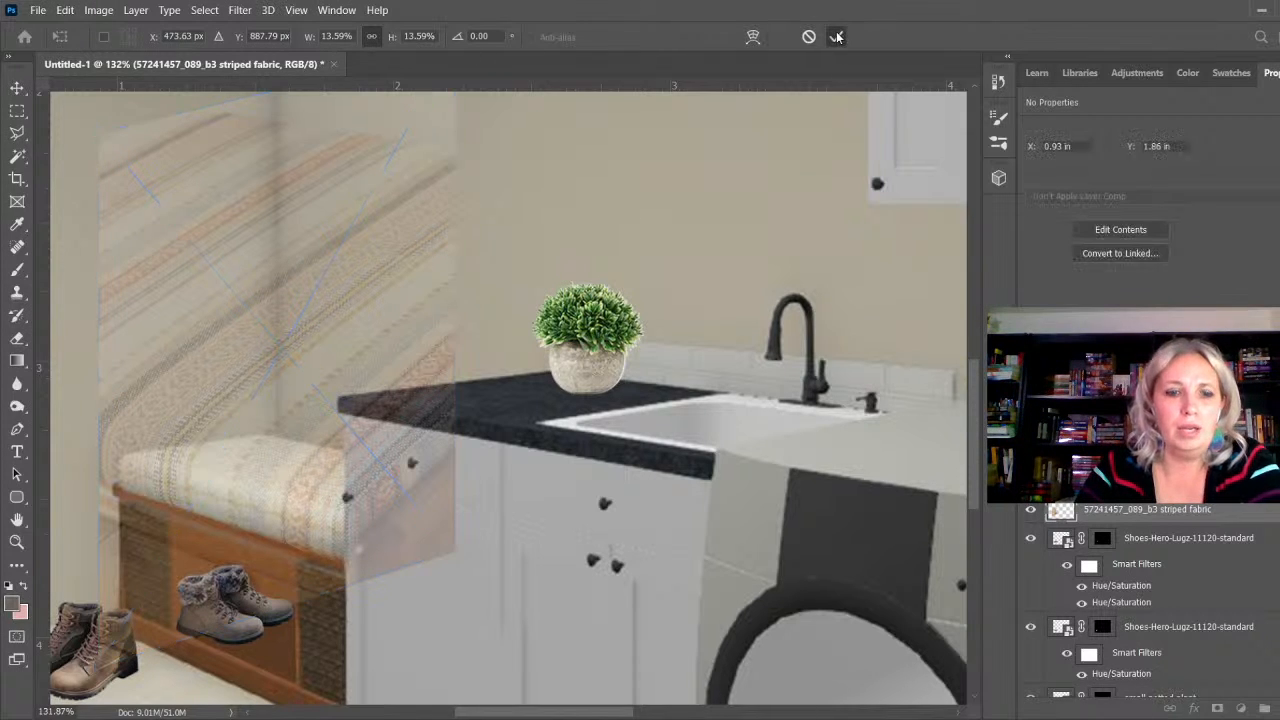
Step: Transform the striped fabric again, scaling it proportionally to about 12.8% so it fits the cushion's width
key("ctrl+t")
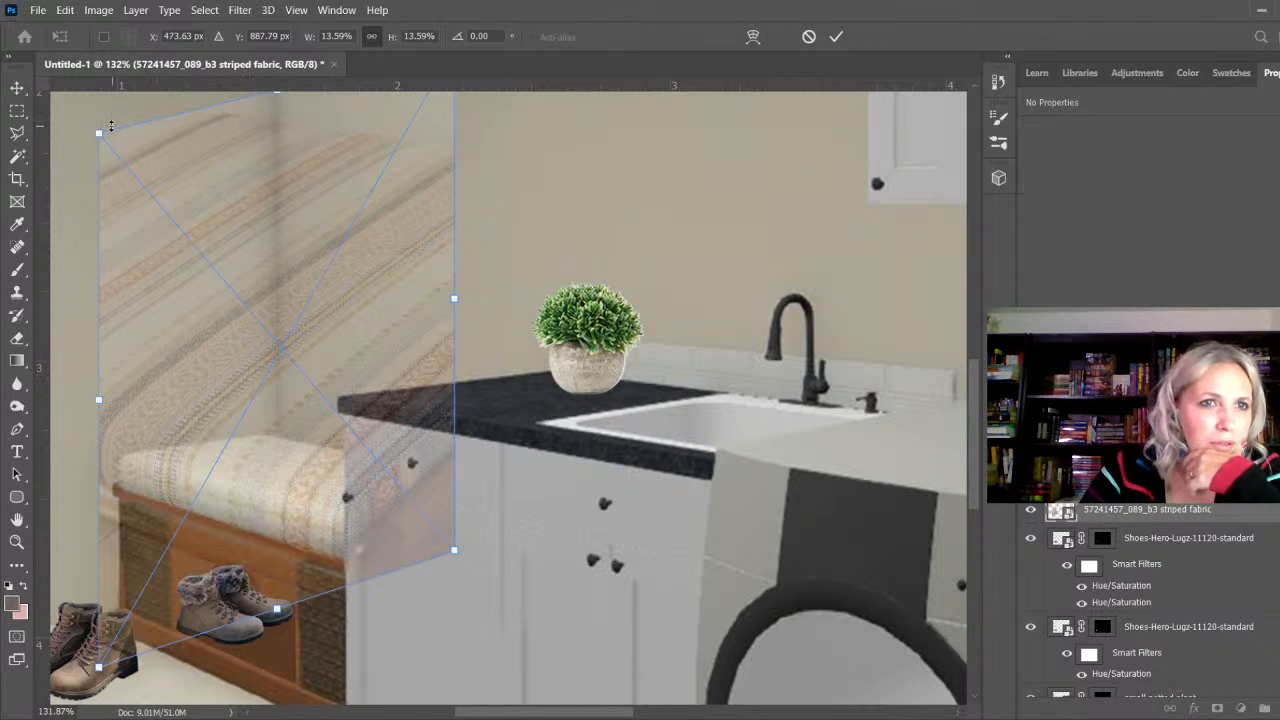
left_click_drag(99, 133, 116, 152)
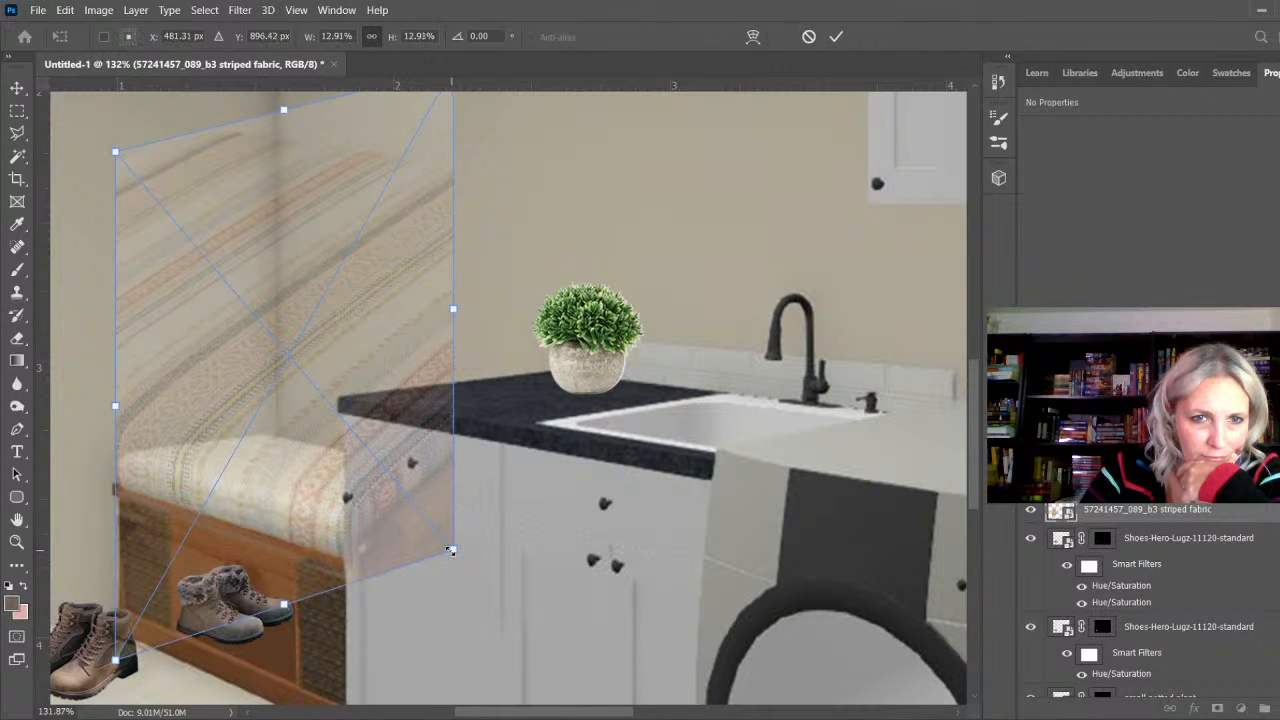
left_click_drag(453, 556, 443, 549)
key("Down")
key("Down")
key("Down")
key("Down")
key("Down")
key("Down")
key("Down")
key("Down")
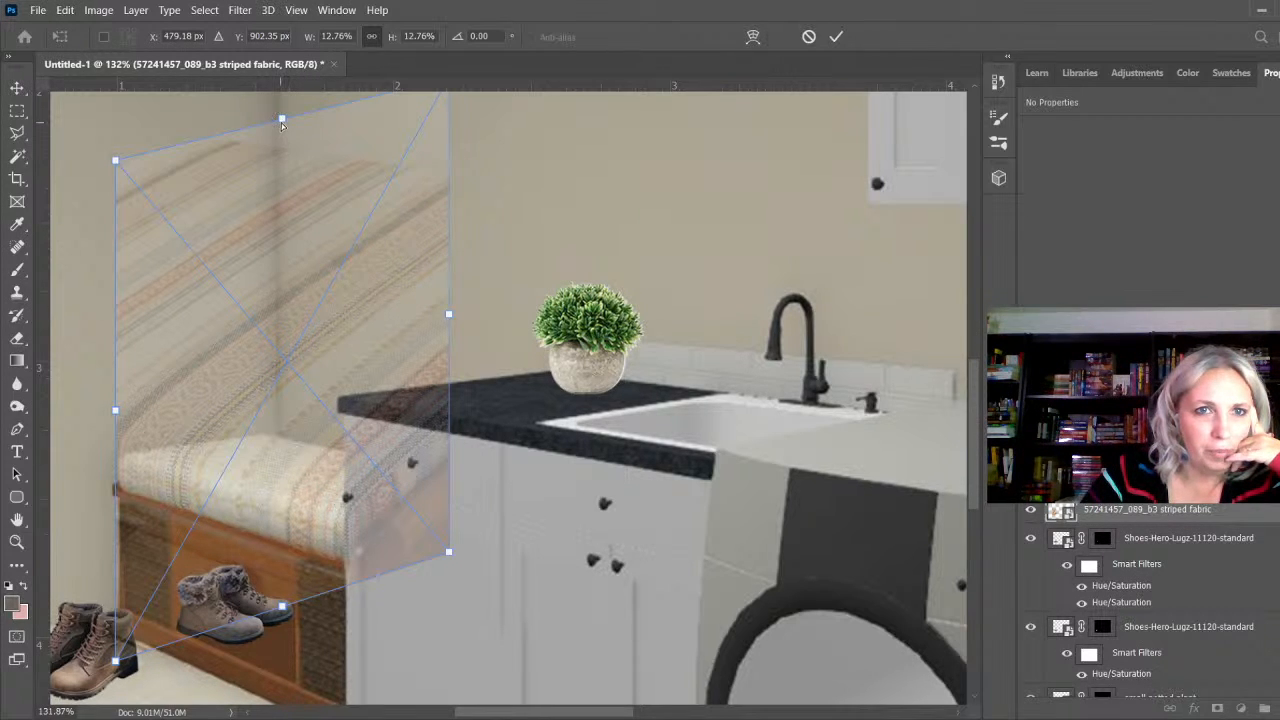
Step: Lower the fabric's top edge to flatten it to about 8.7% height and skew its left side upward to meet the cushion
left_click_drag(282, 120, 290, 274)
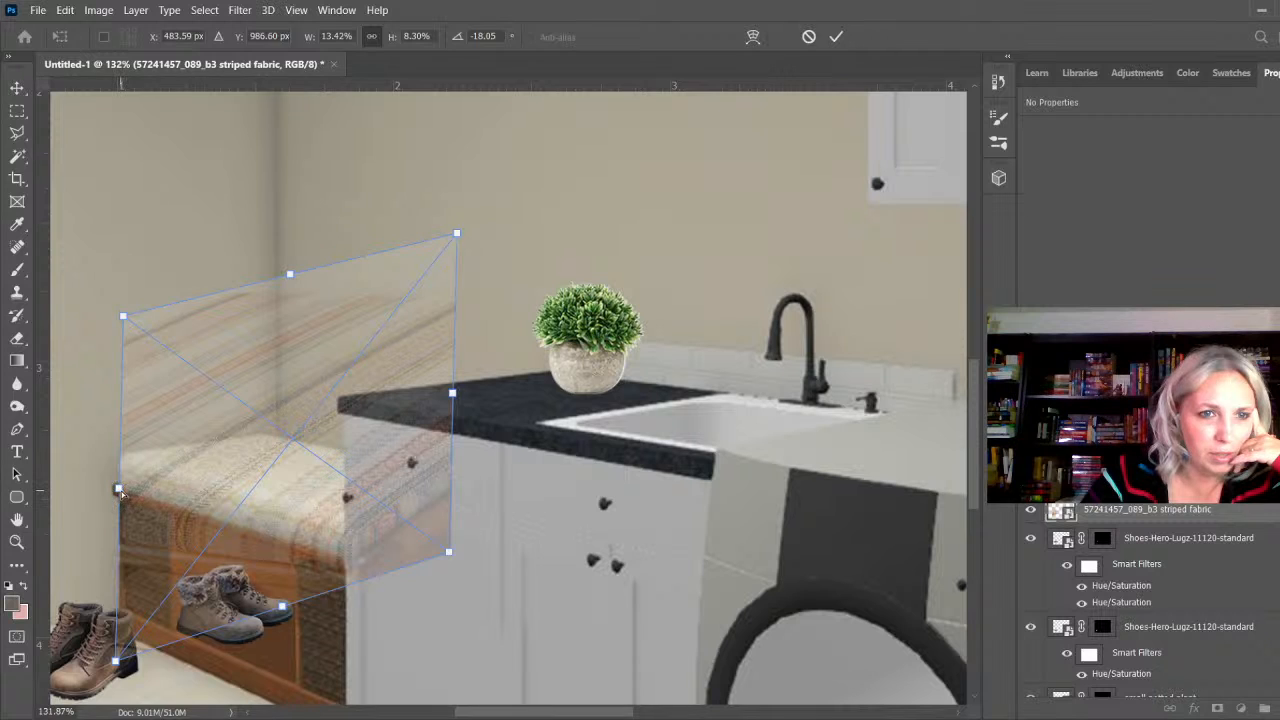
left_click_drag(120, 491, 113, 436)
scroll(54, 513, "up", 3)
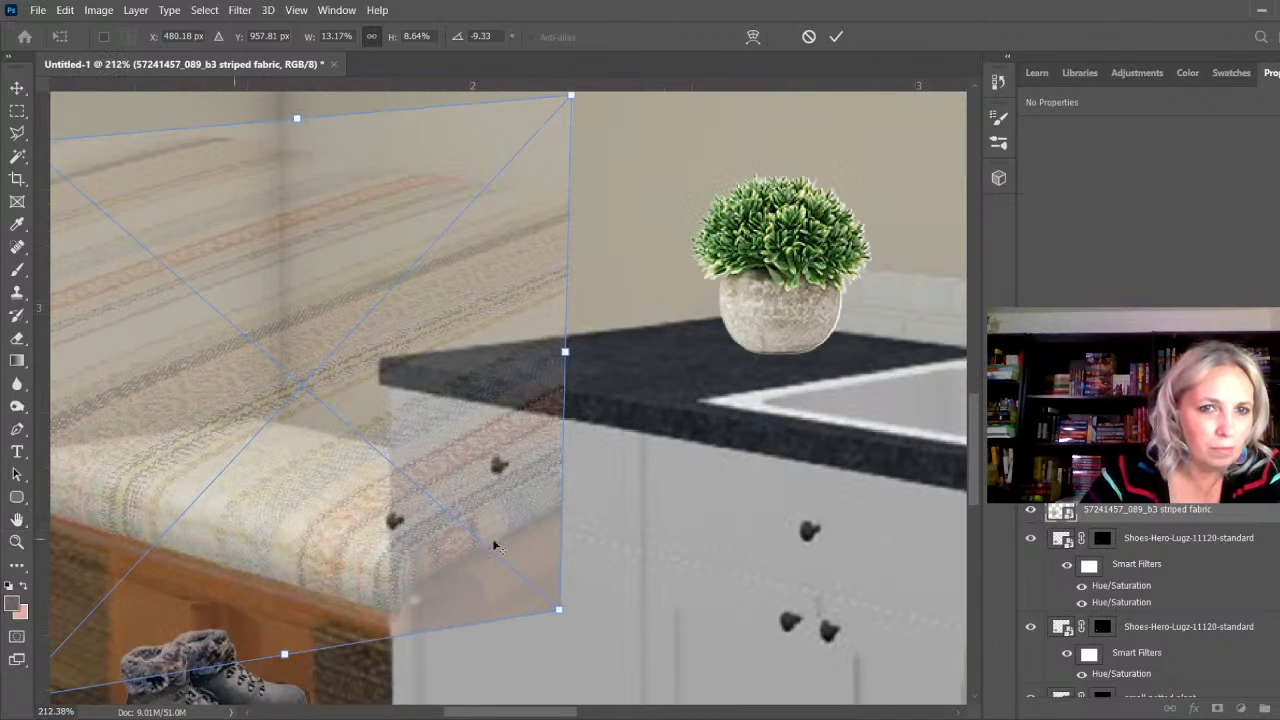
scroll(777, 579, "down", 3)
scroll(212, 509, "up", 1)
scroll(204, 511, "up", 1)
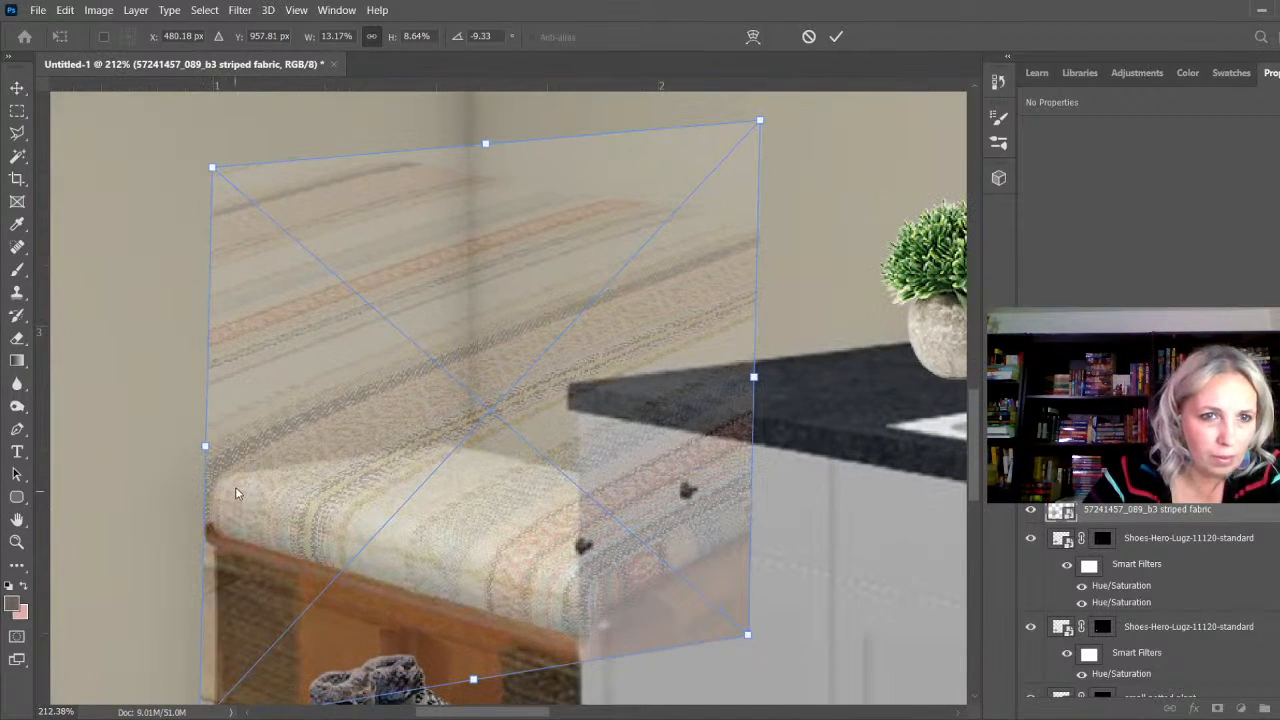
mouse_move(205, 448)
left_mouse_down()
mouse_move(205, 425)
mouse_move(205, 438)
left_mouse_up()
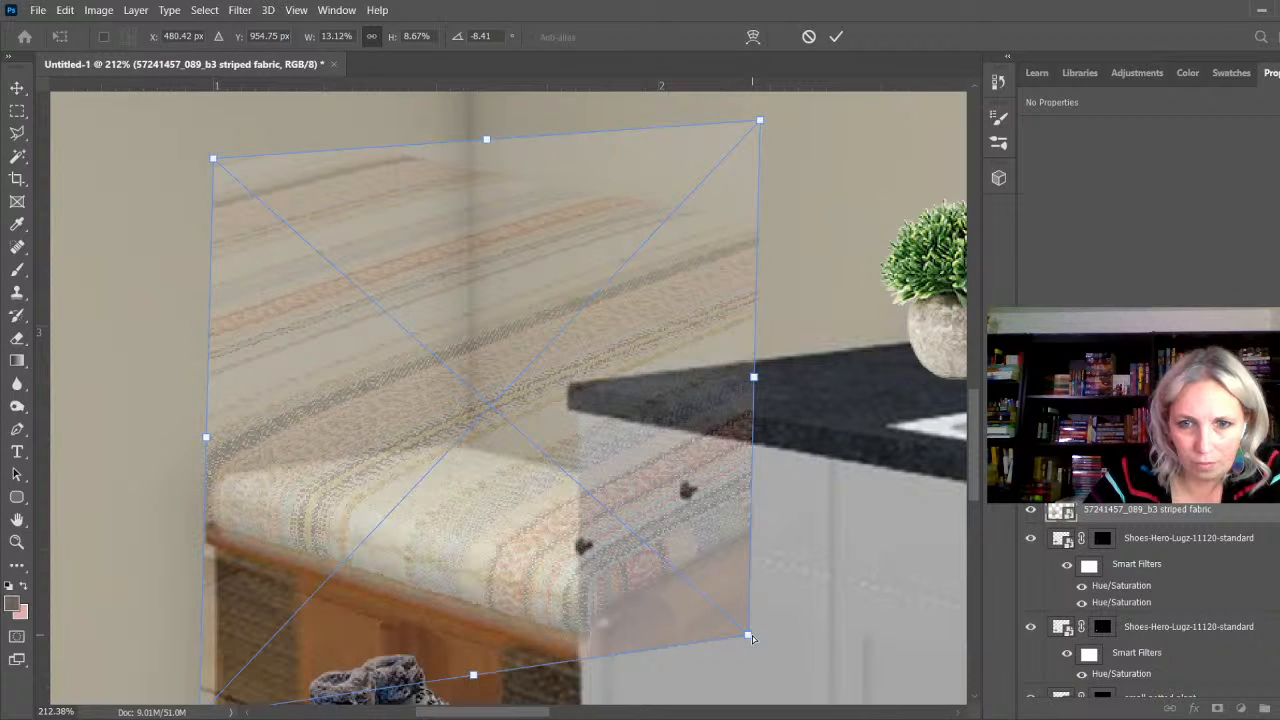
Step: Distort the striped fabric by lowering its upper-right corner and skewing its right side inward so the stripes follow the cushion's perspective
left_click_drag(748, 636, 734, 642)
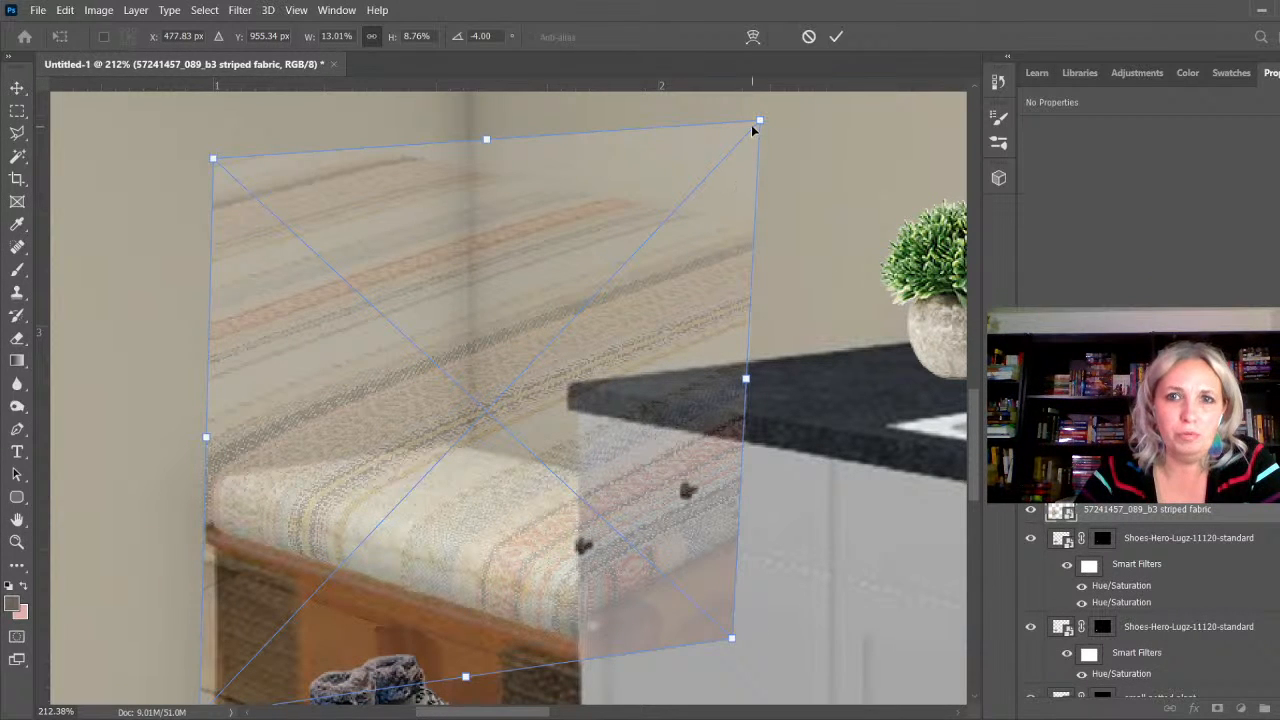
left_click_drag(760, 121, 762, 319)
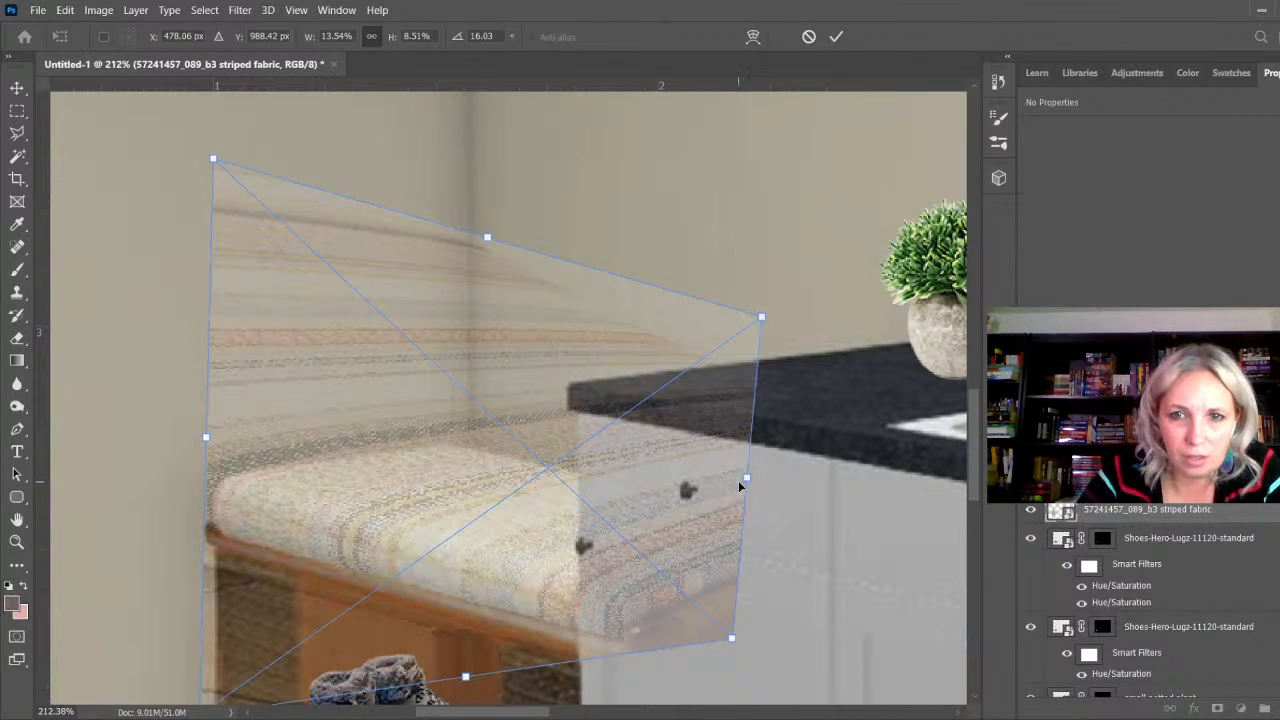
left_click_drag(747, 482, 690, 480)
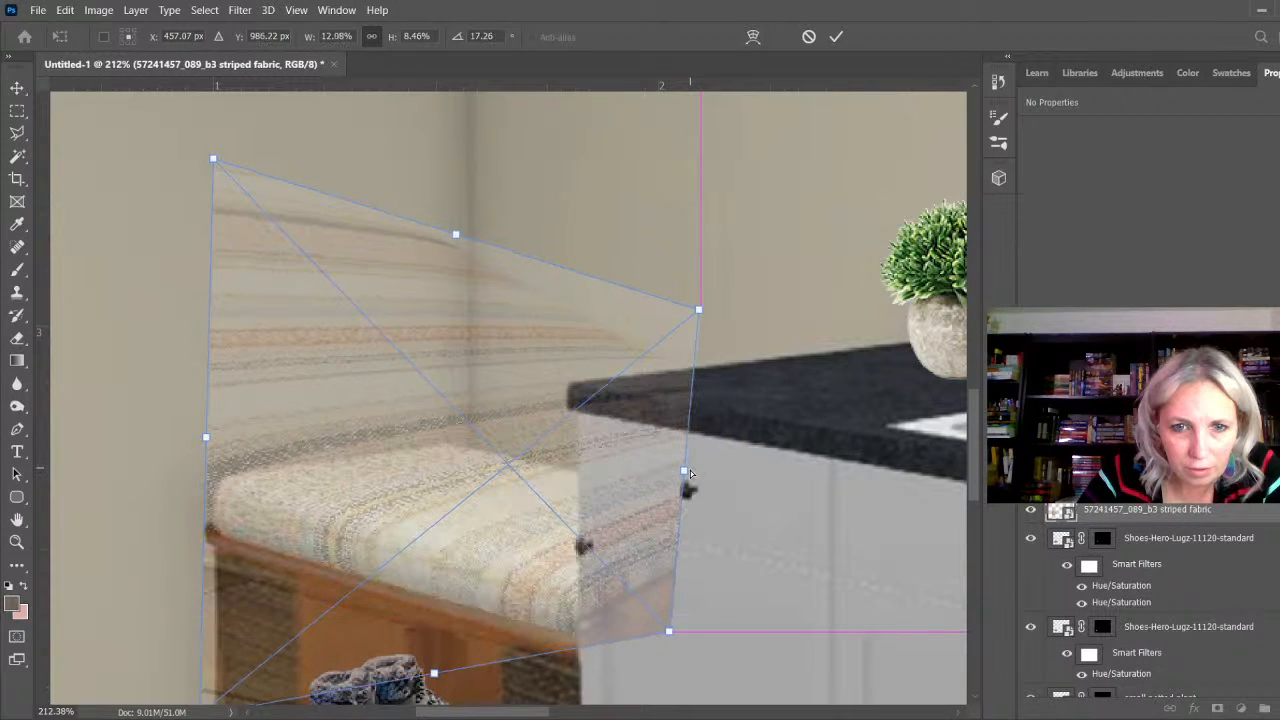
left_click_drag(690, 474, 690, 474)
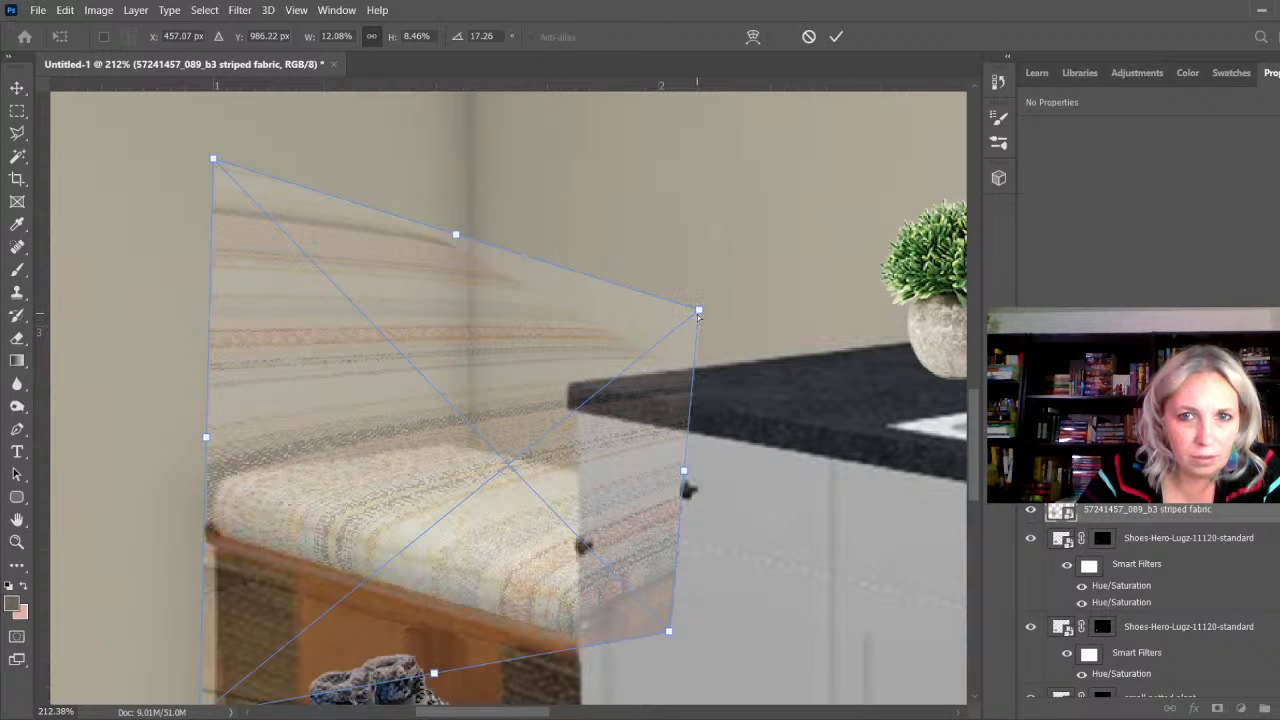
left_click_drag(698, 314, 698, 332)
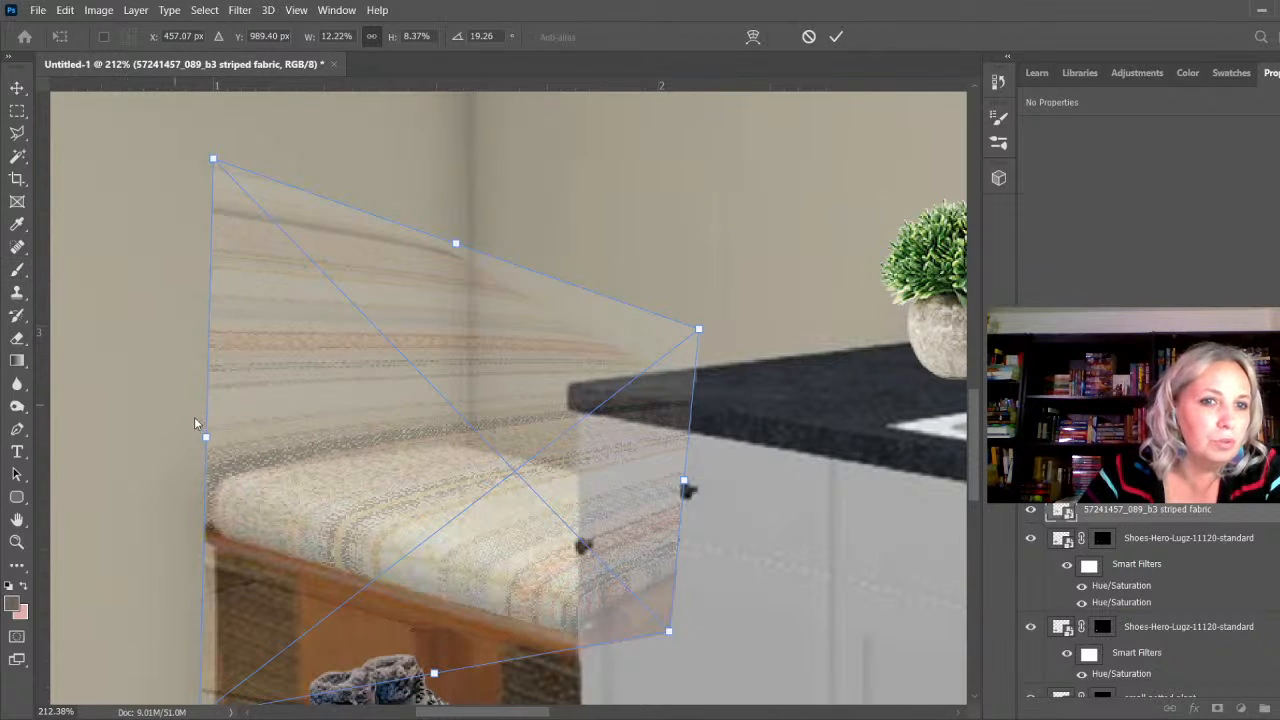
left_click_drag(206, 438, 205, 439)
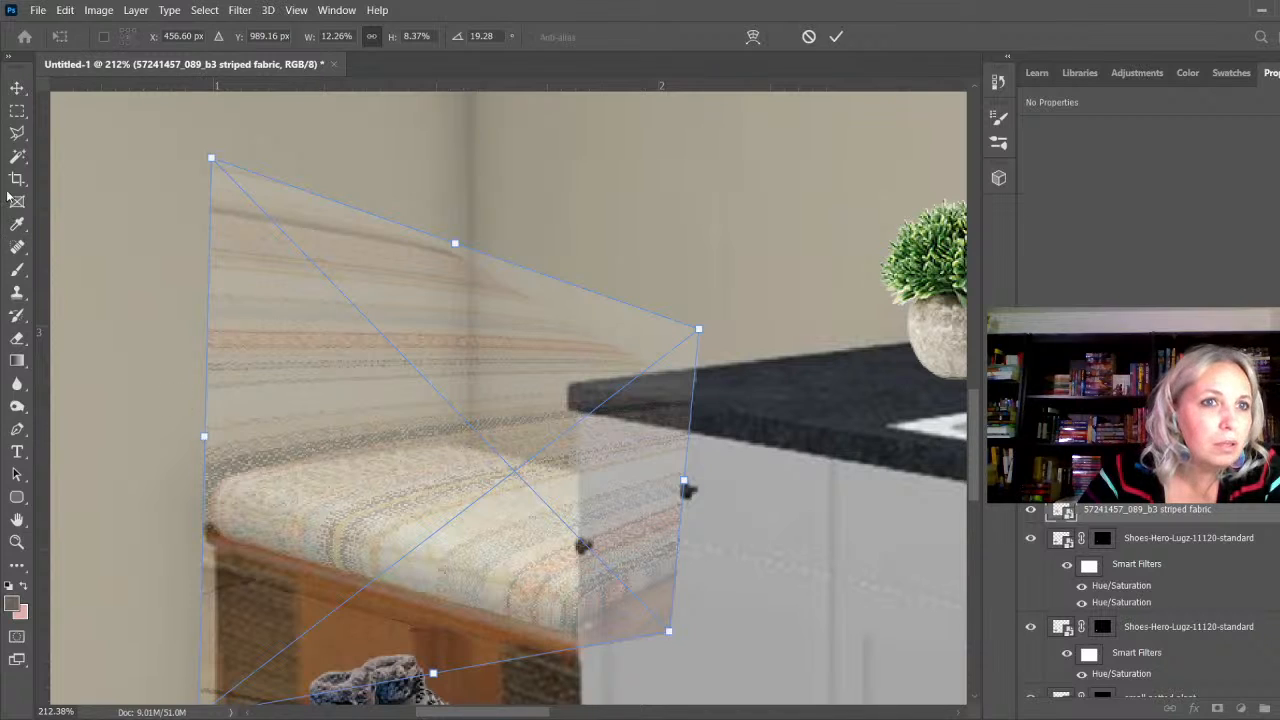
Step: Apply the fabric transform and outline the visible bench cushion with a Polygonal Lasso selection, ending at the cabinet's edge
left_click(18, 134)
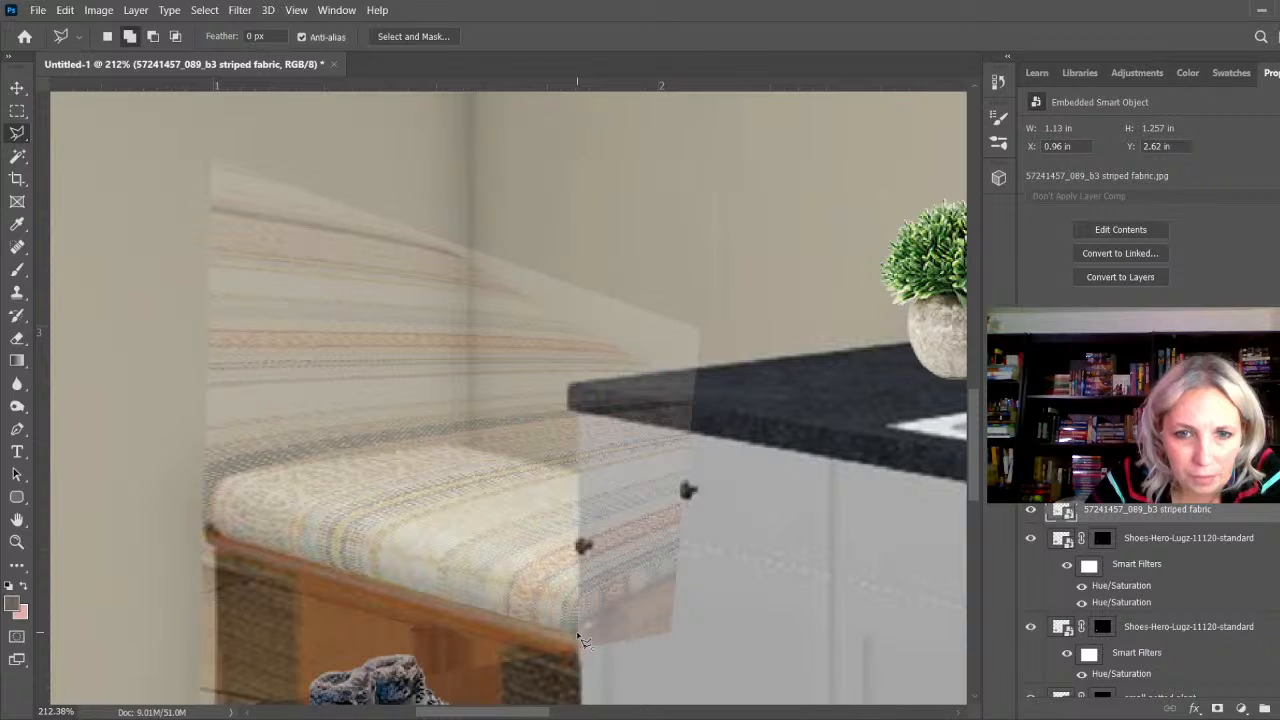
left_click(578, 634)
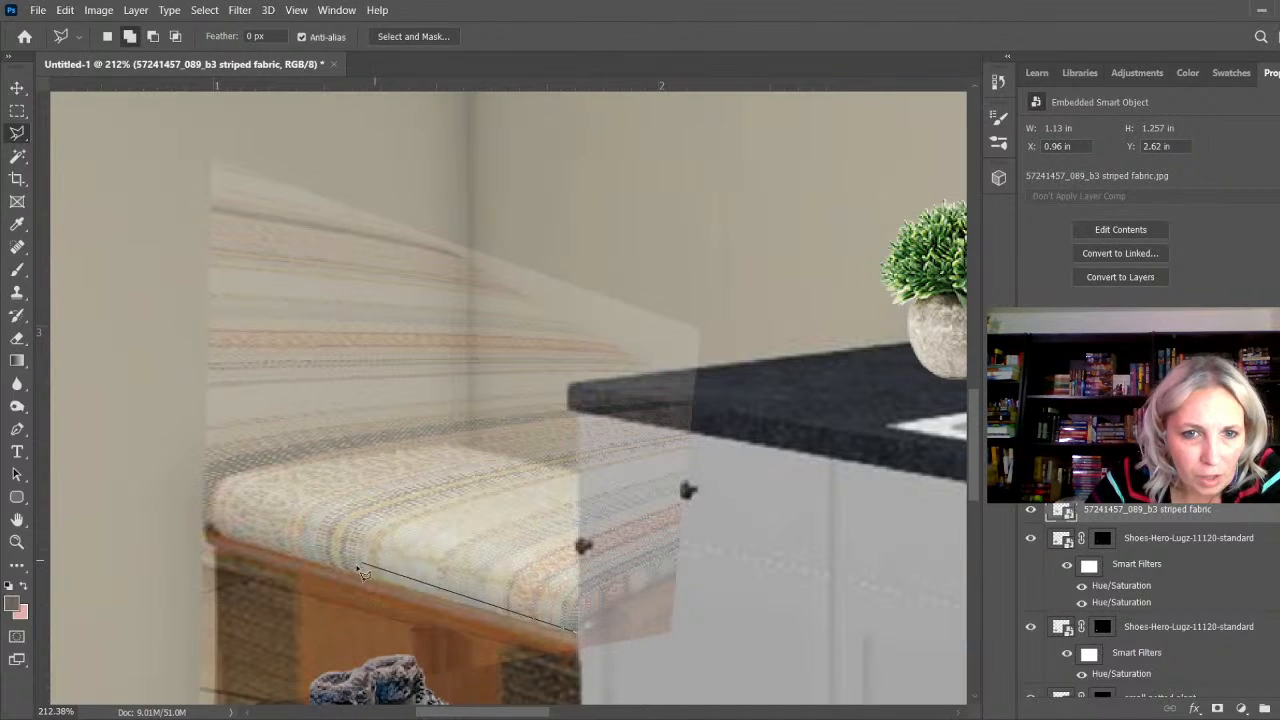
left_click(211, 535)
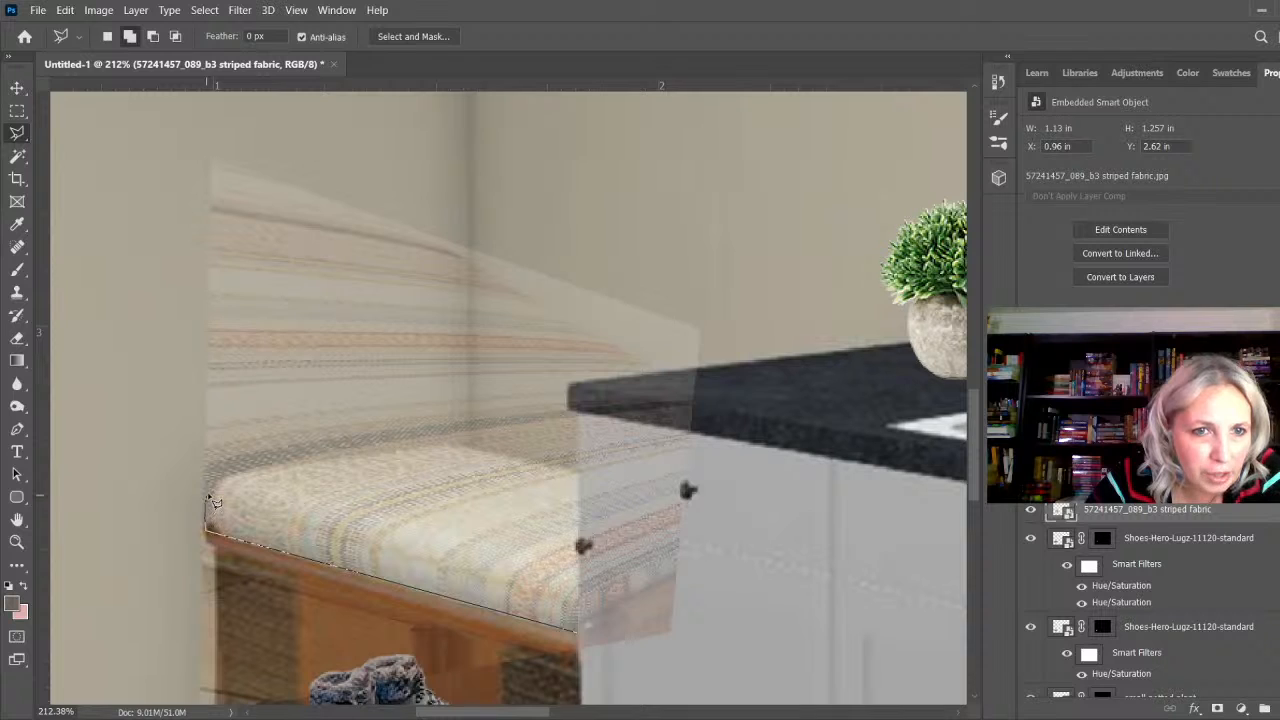
left_click(214, 486)
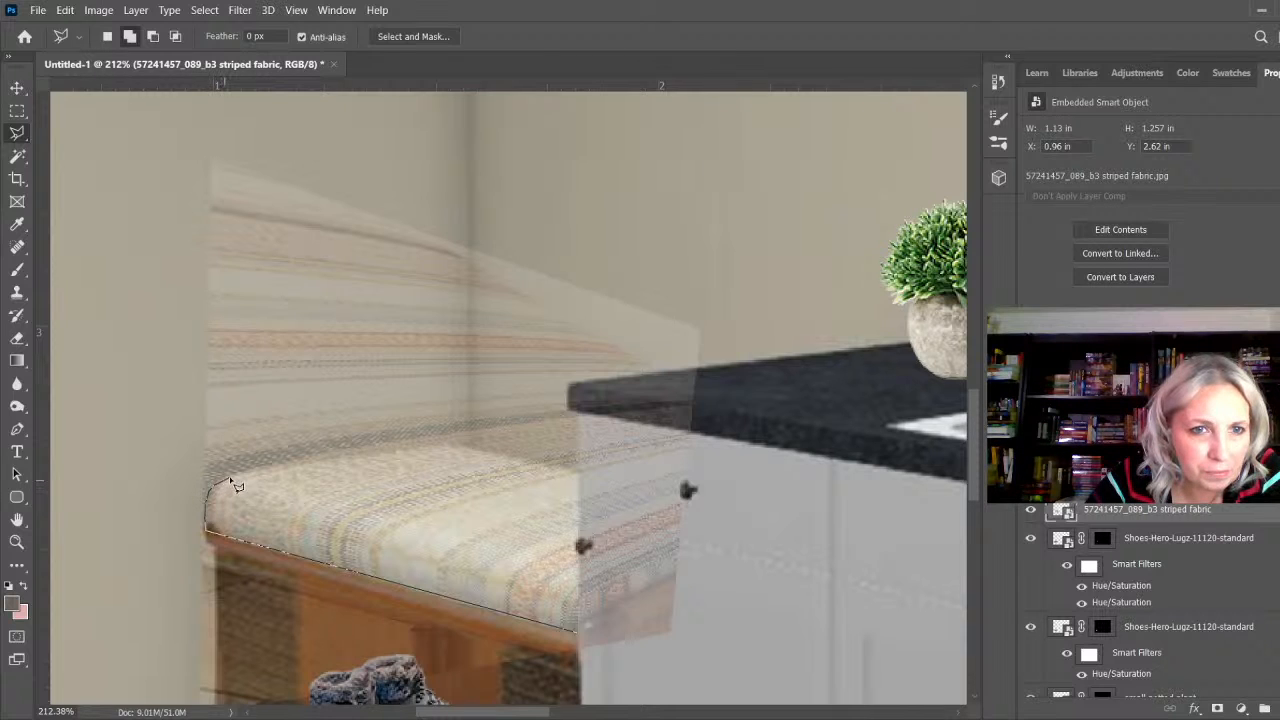
left_click(243, 474)
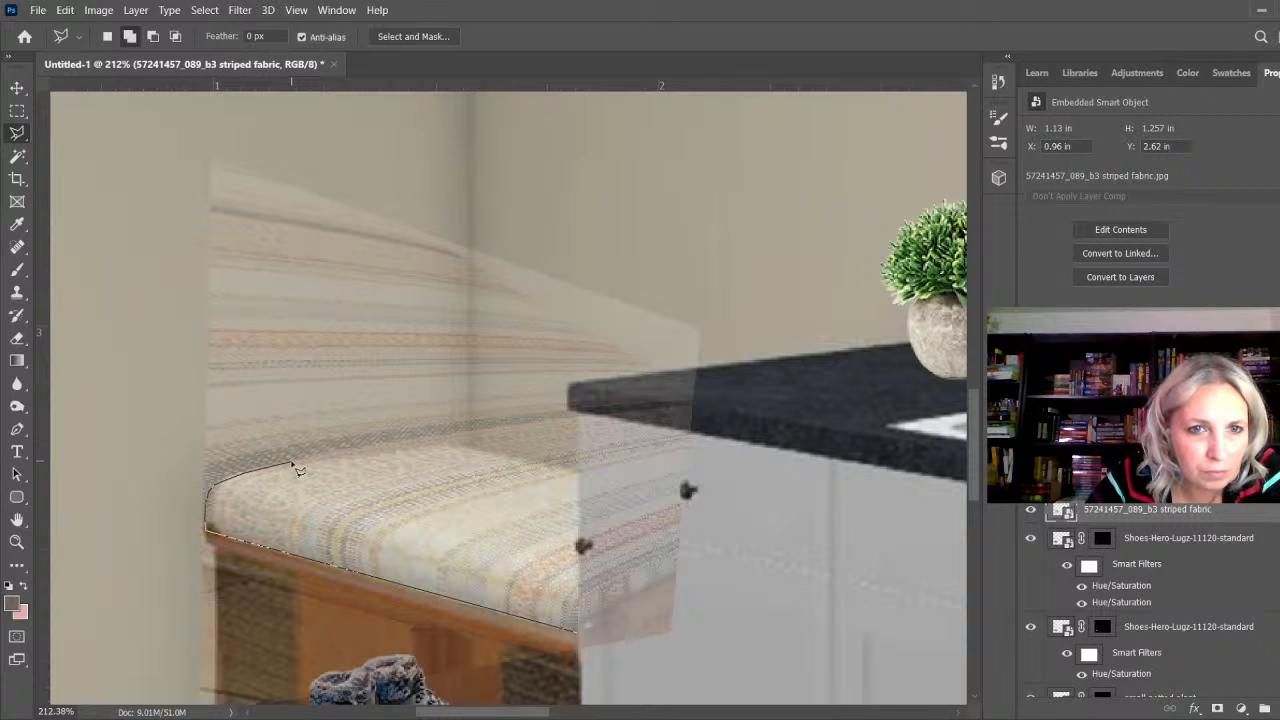
left_click(293, 464)
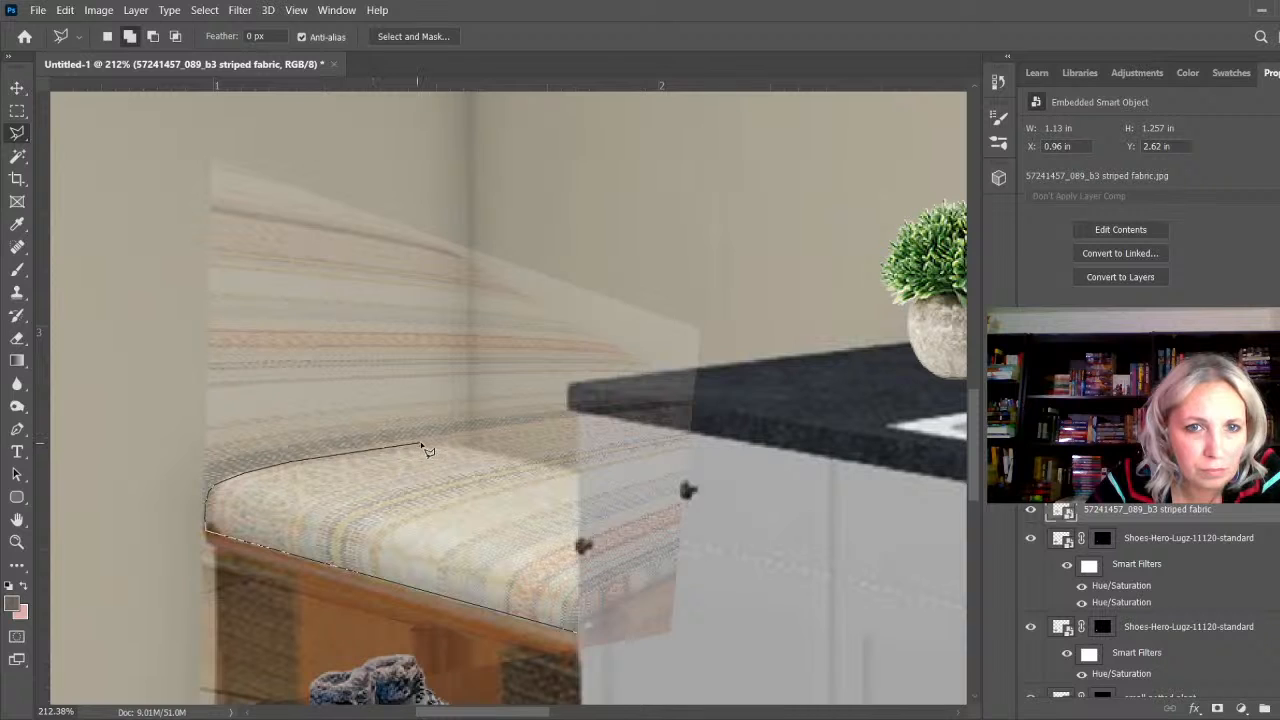
left_click(446, 443)
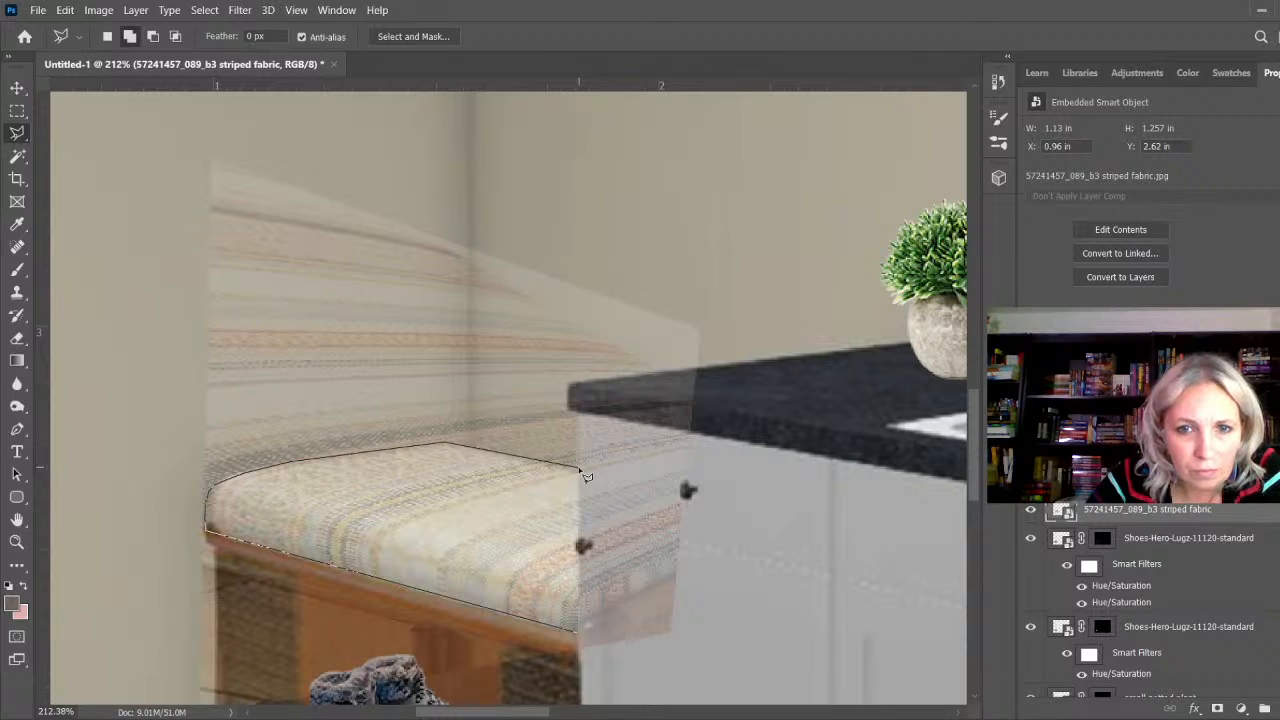
left_click(579, 467)
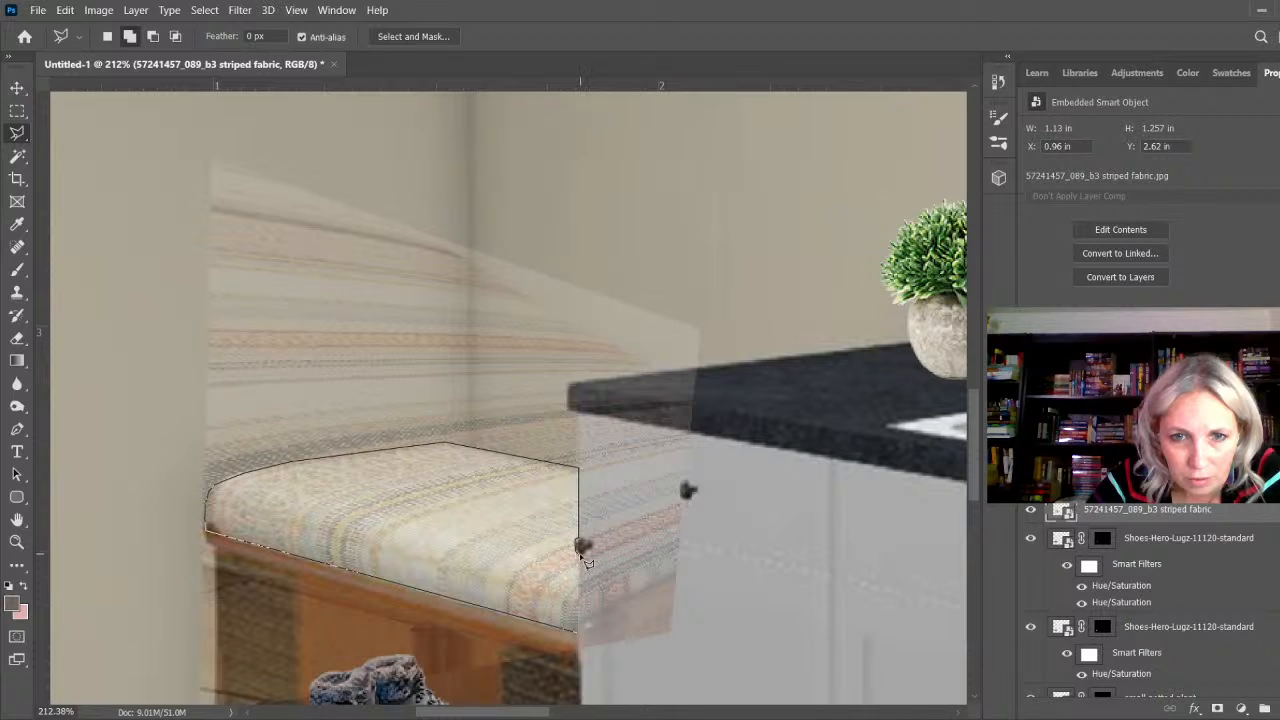
double_click(580, 634)
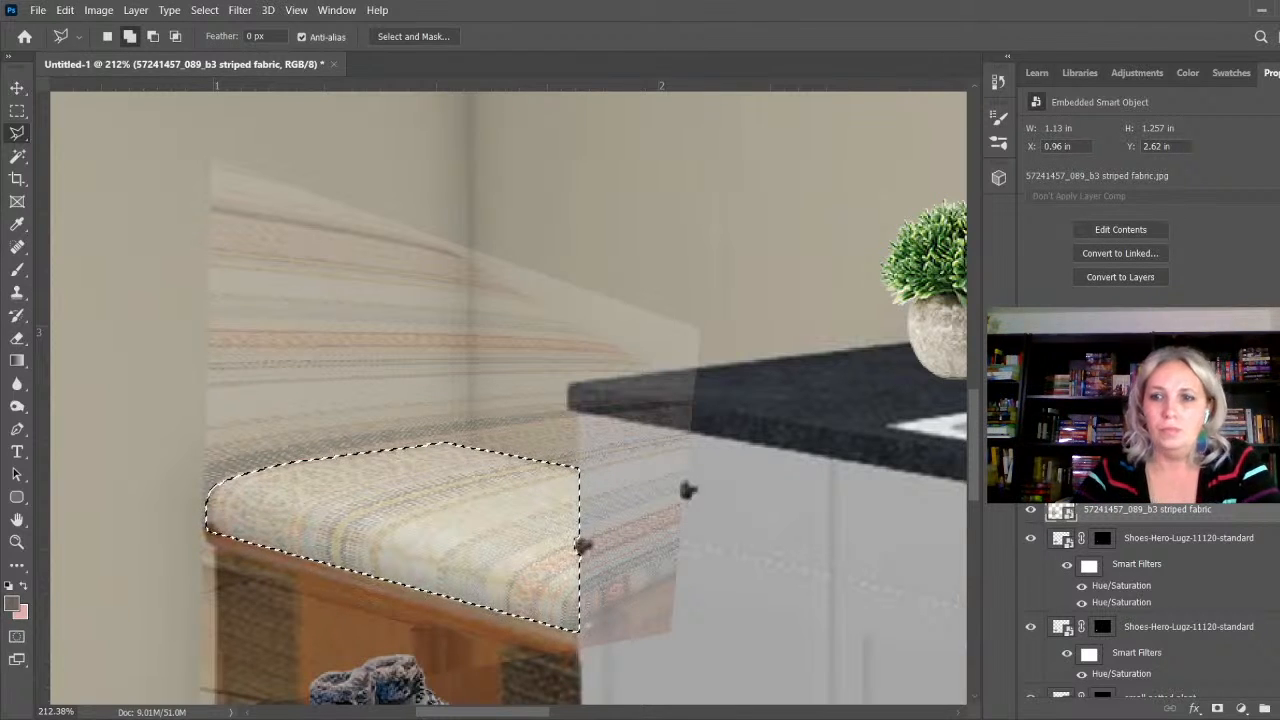
Step: Mask the striped fabric layer to the cushion selection and restore its opacity to 100%
left_click(1217, 709)
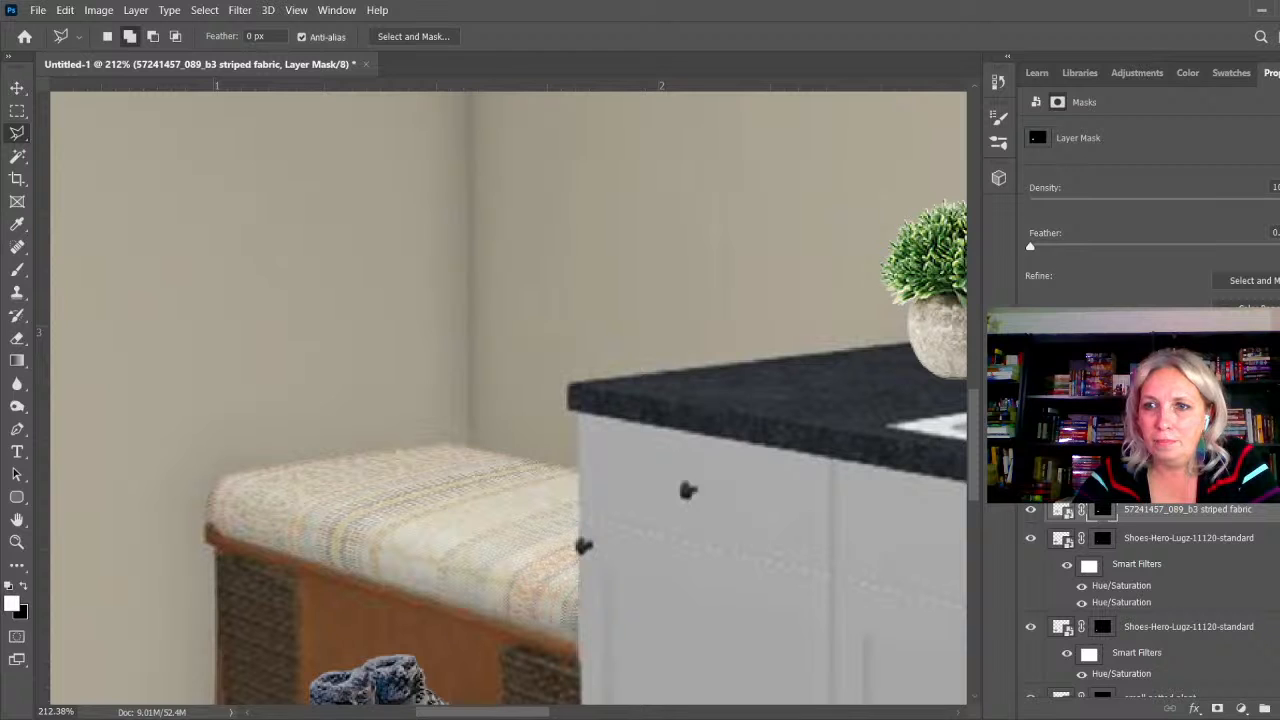
key("0")
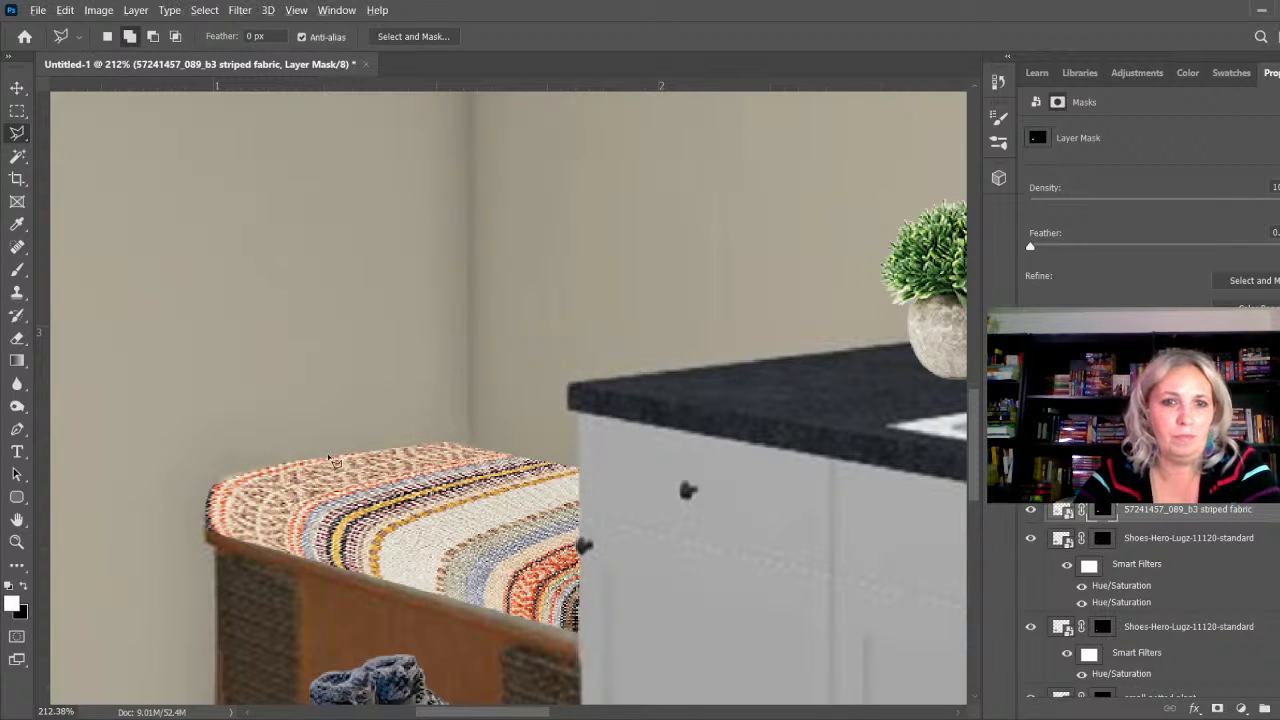
scroll(329, 465, "down", 8)
scroll(390, 611, "down", 3)
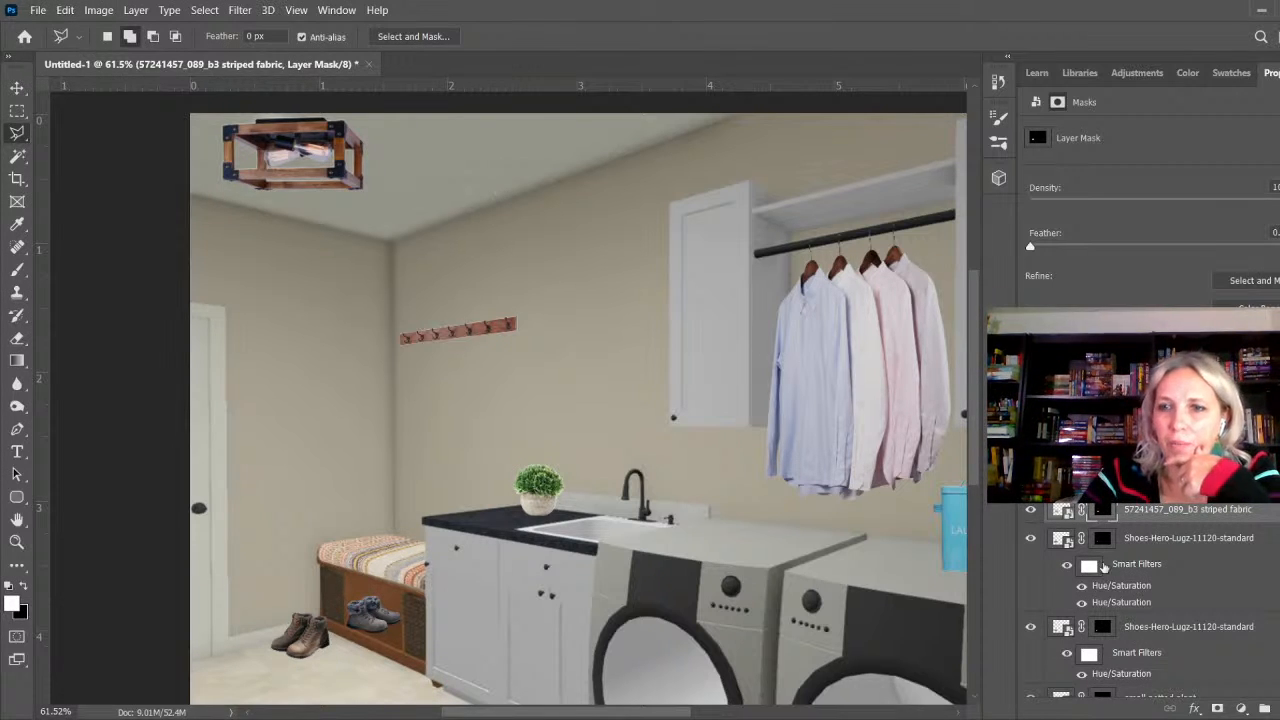
Step: Apply a Hue/Saturation adjustment to the striped fabric layer's image rather than its mask
left_click(1164, 540)
left_click(1154, 511)
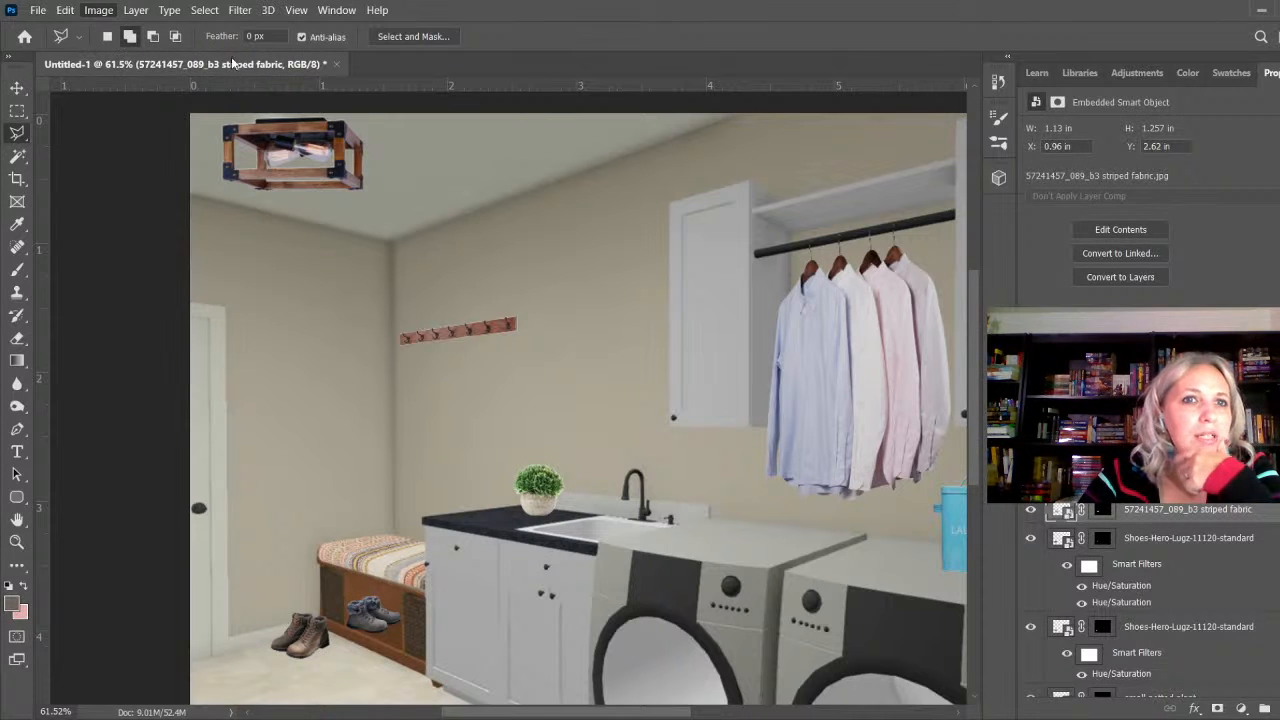
key("i")
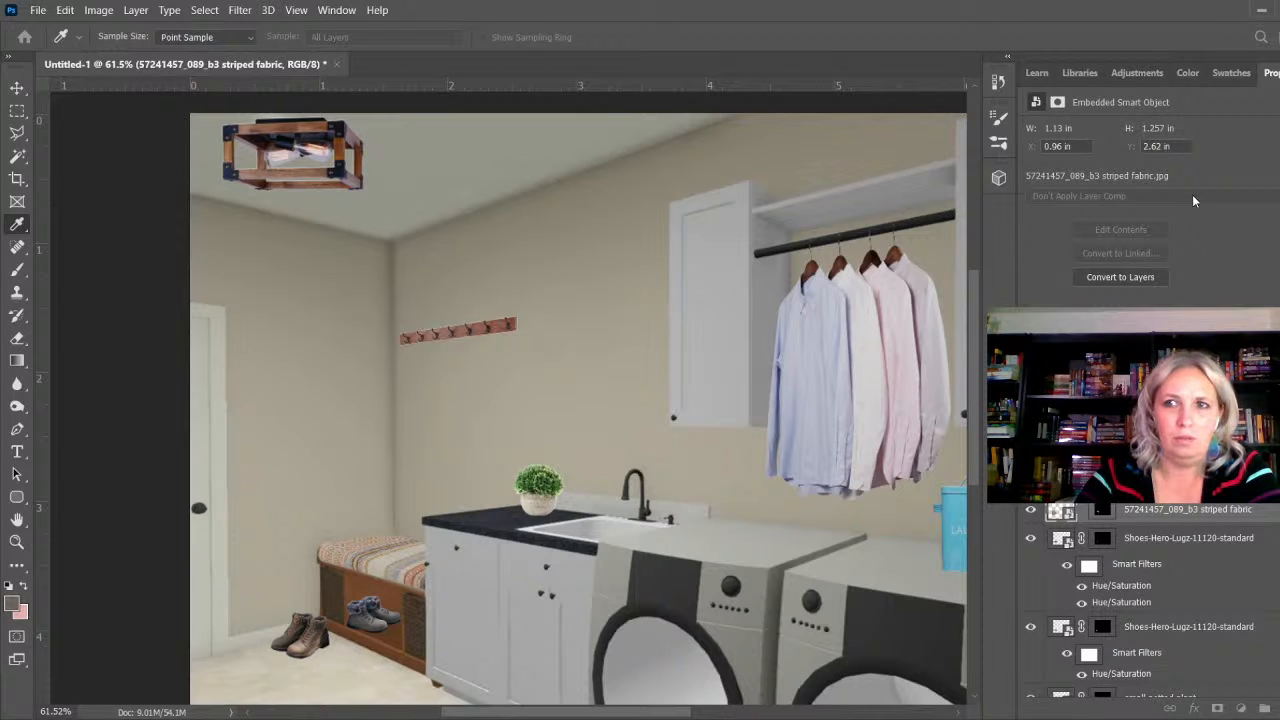
left_click(1206, 168)
scroll(812, 488, "down", 2)
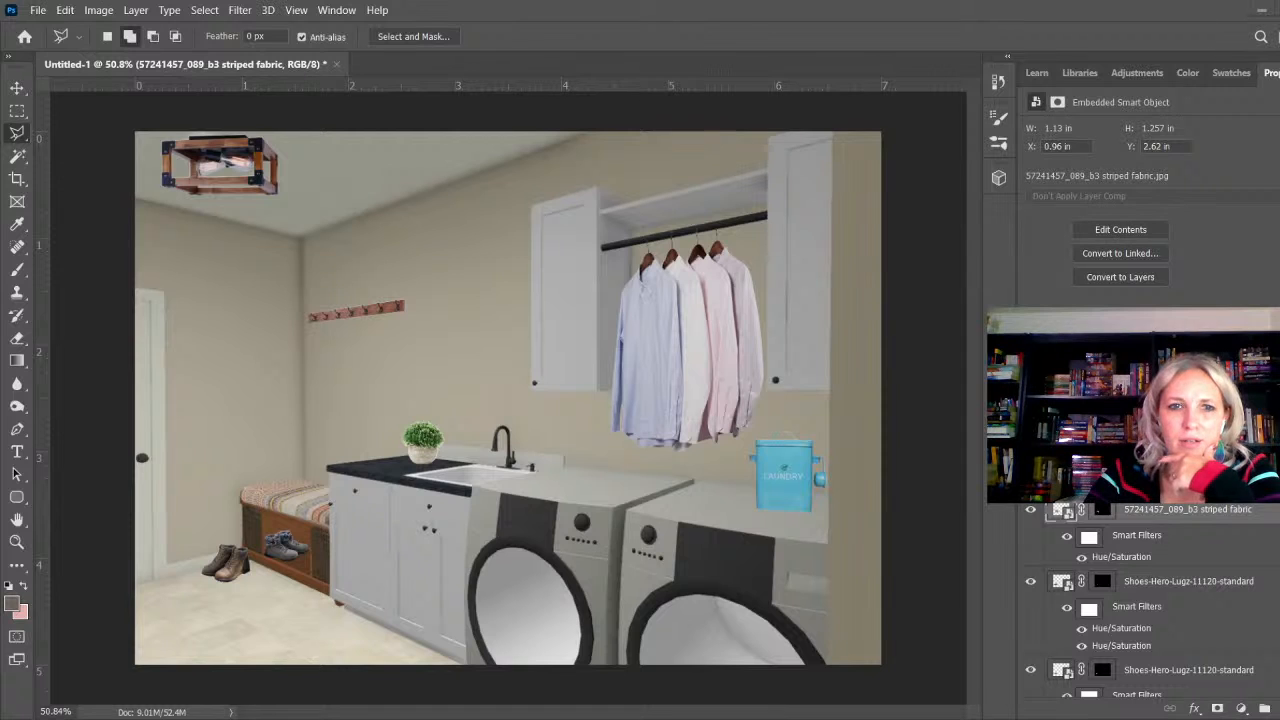
Step: Place the ivory-artistic-weavers-area-rugs image and mask out its white background with a rectangular selection around the rug
double_click(278, 630)
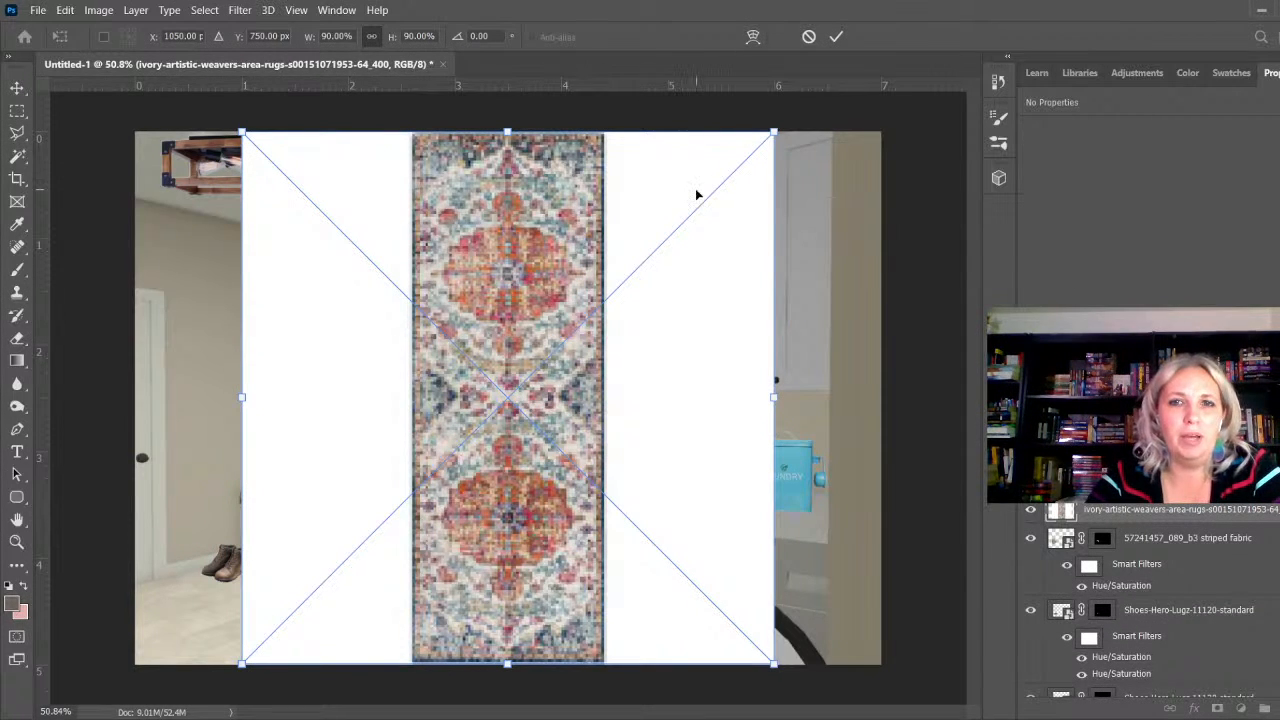
left_click(17, 111)
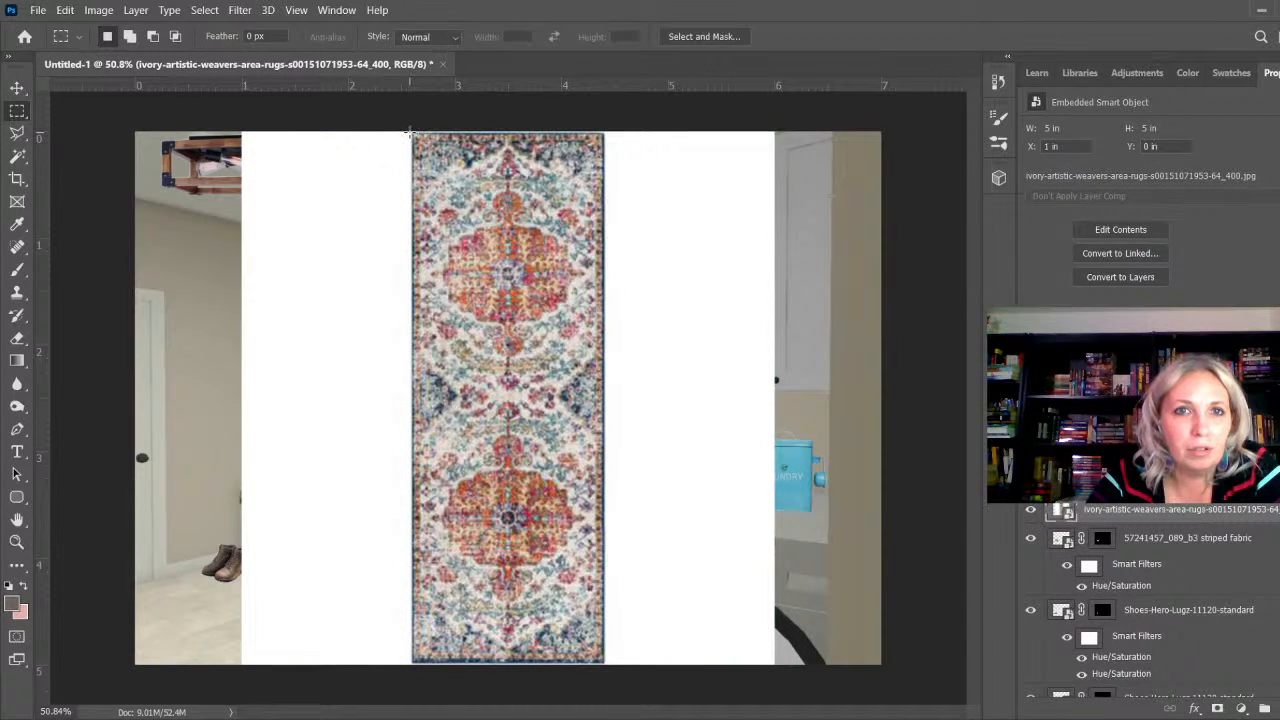
left_click_drag(410, 131, 604, 664)
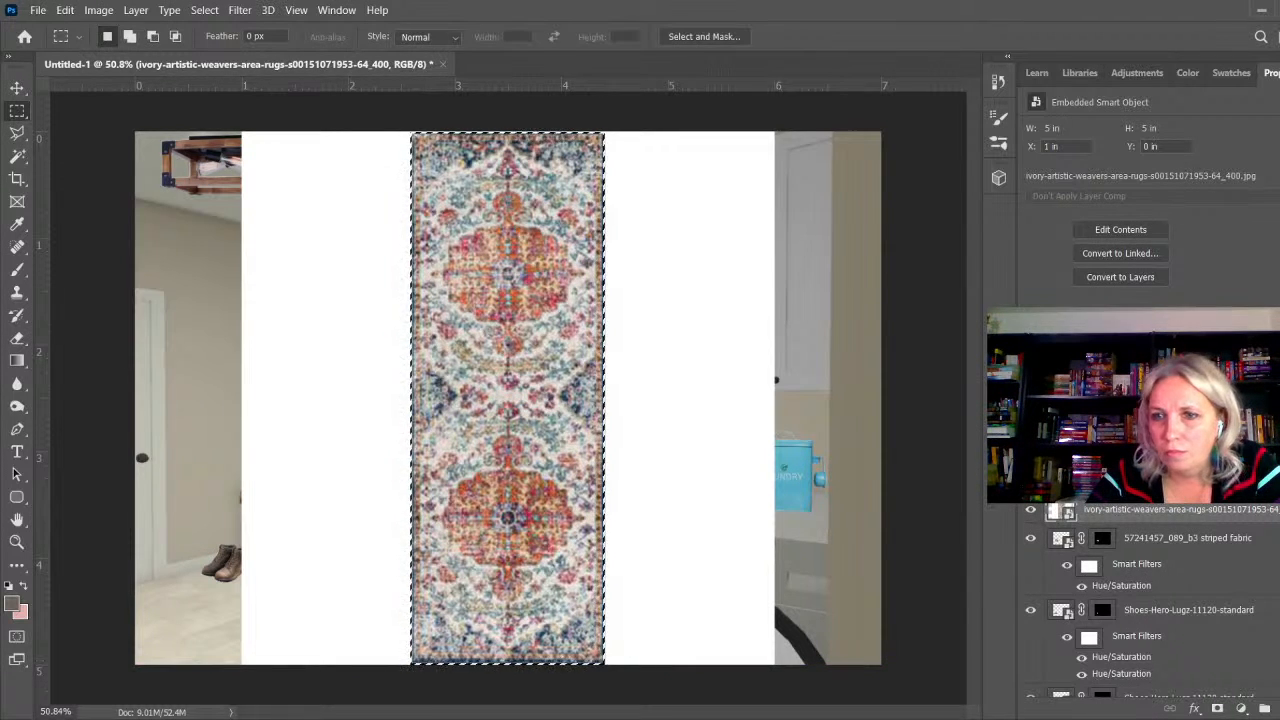
left_click(1217, 709)
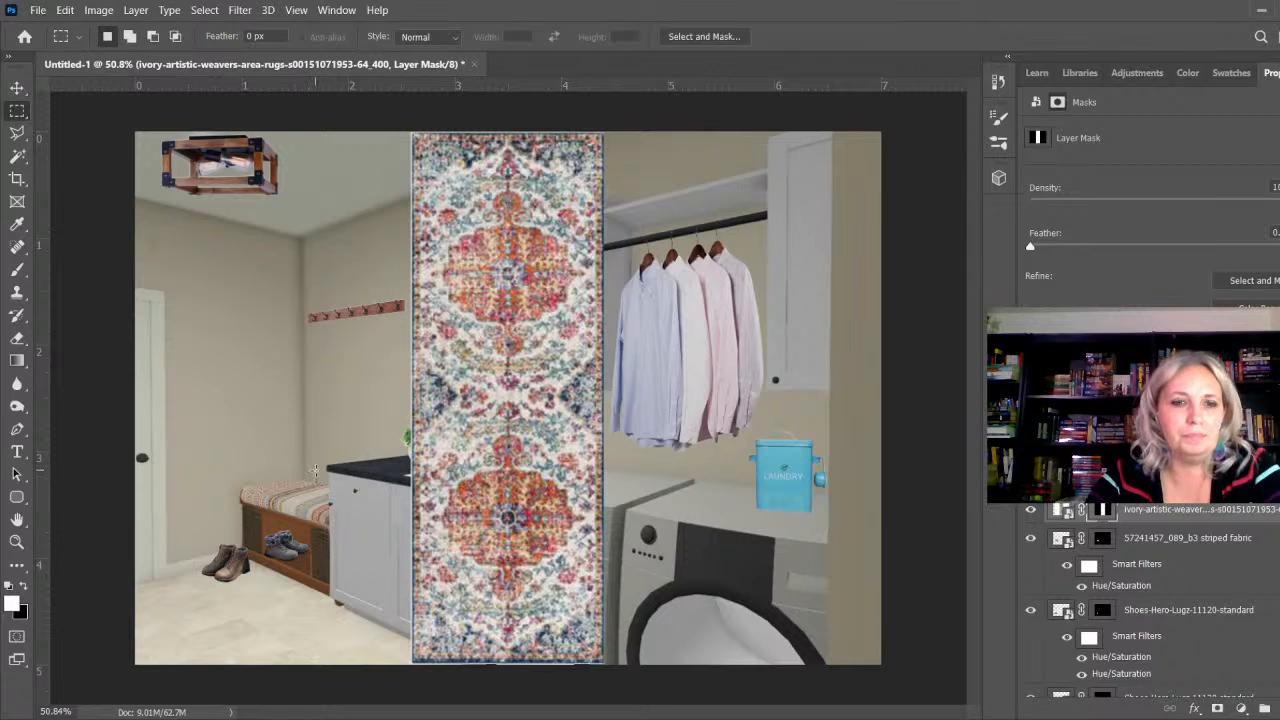
Step: Scale the rug proportionally to about 49.5% and move it over the floor in front of the door and bench
key("ctrl+t")
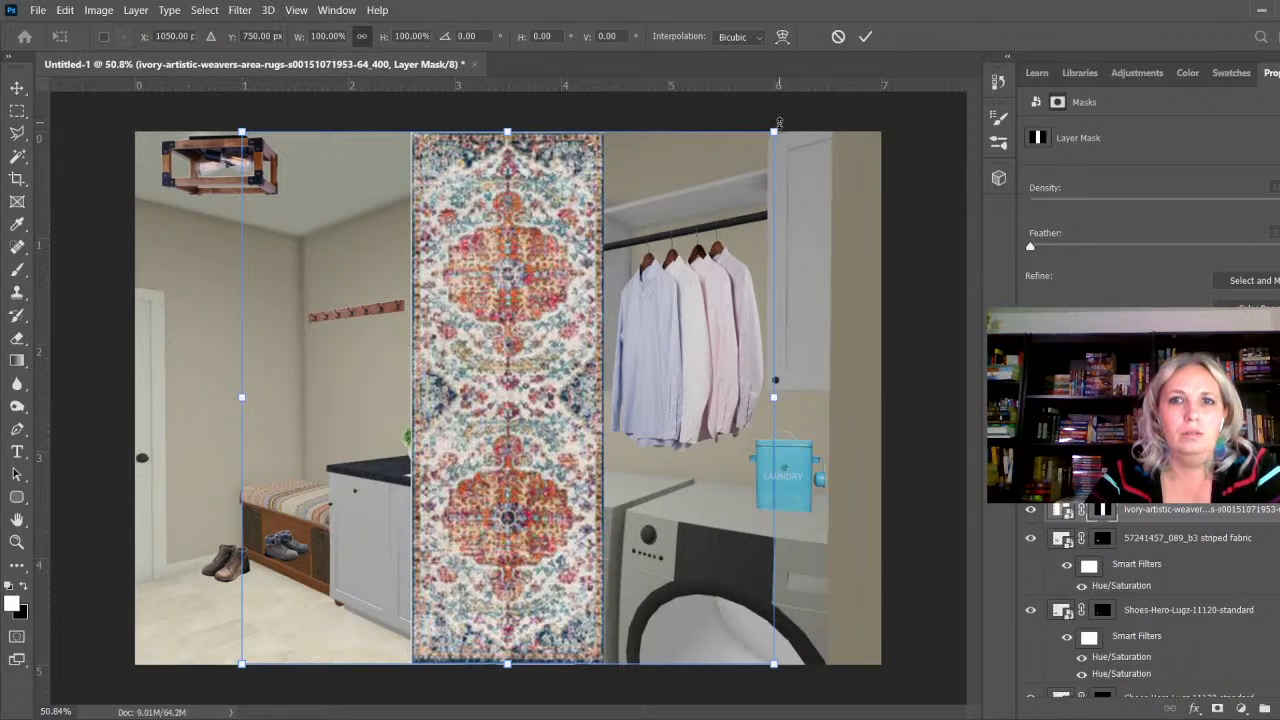
left_click_drag(779, 121, 505, 401)
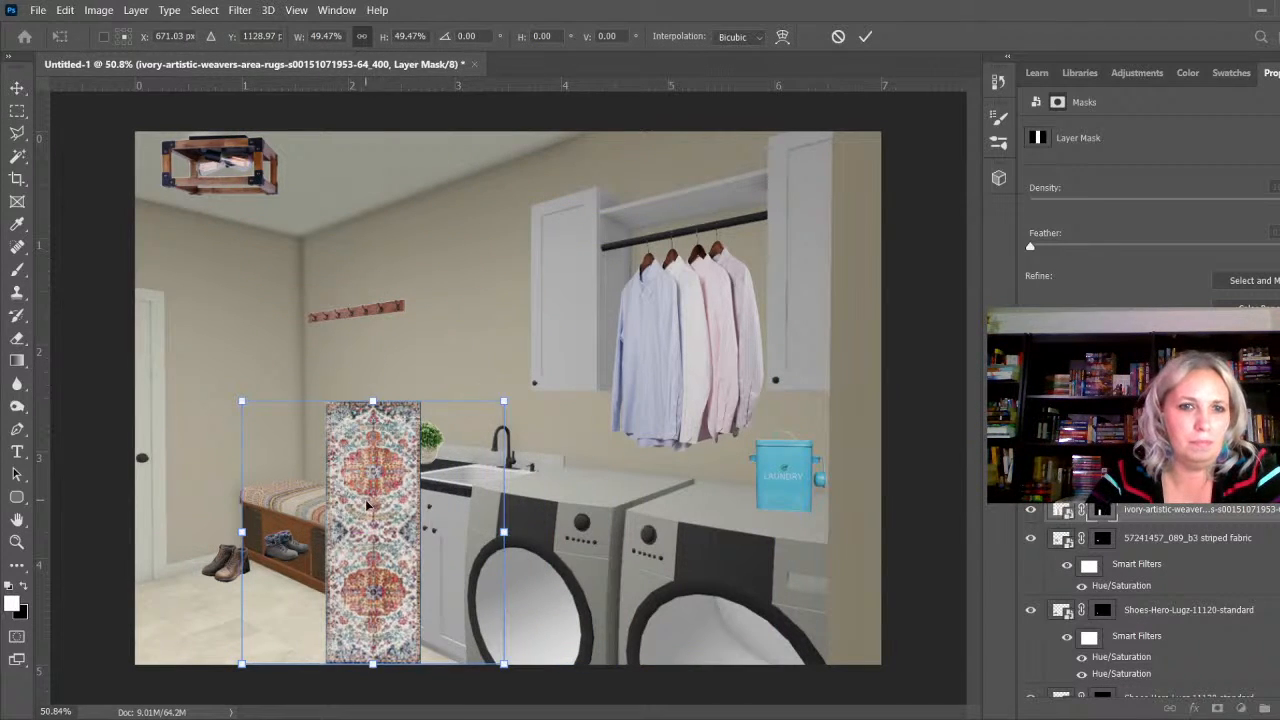
left_click_drag(367, 505, 244, 474)
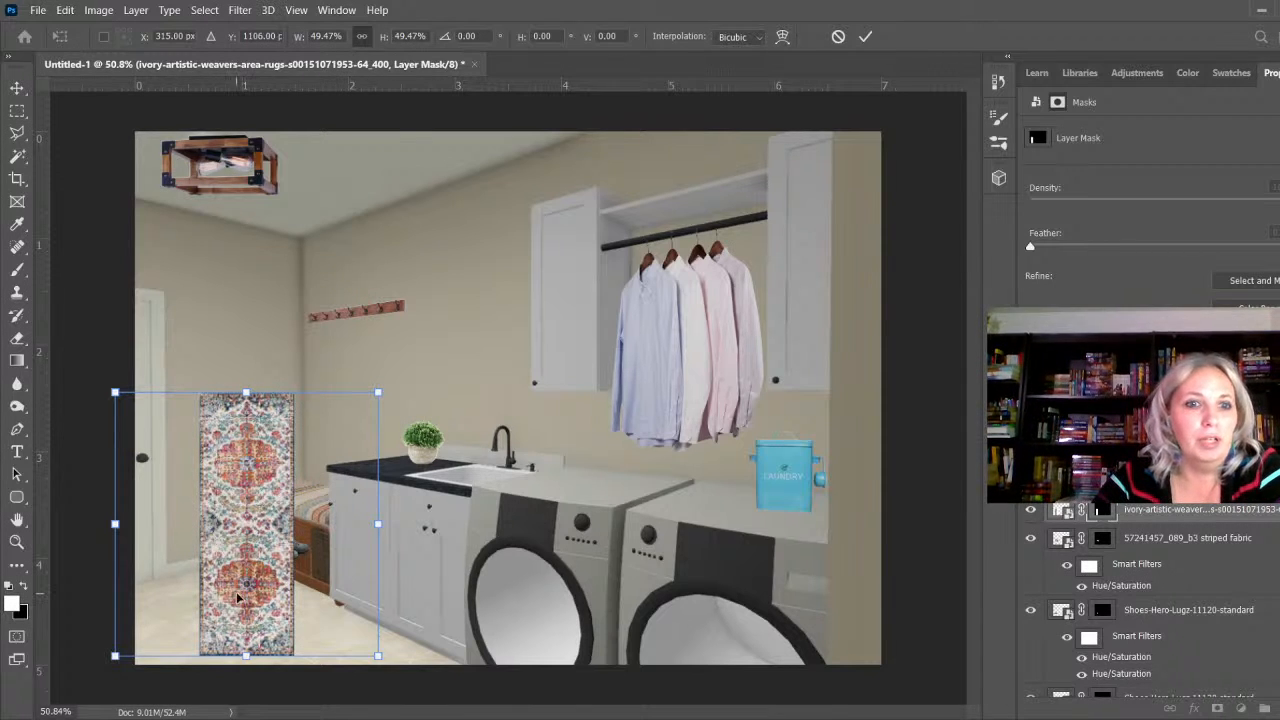
Step: Give the rug perspective by widening its near edge symmetrically while keeping the far edge narrow, and apply the transform
left_click_drag(246, 656, 249, 656)
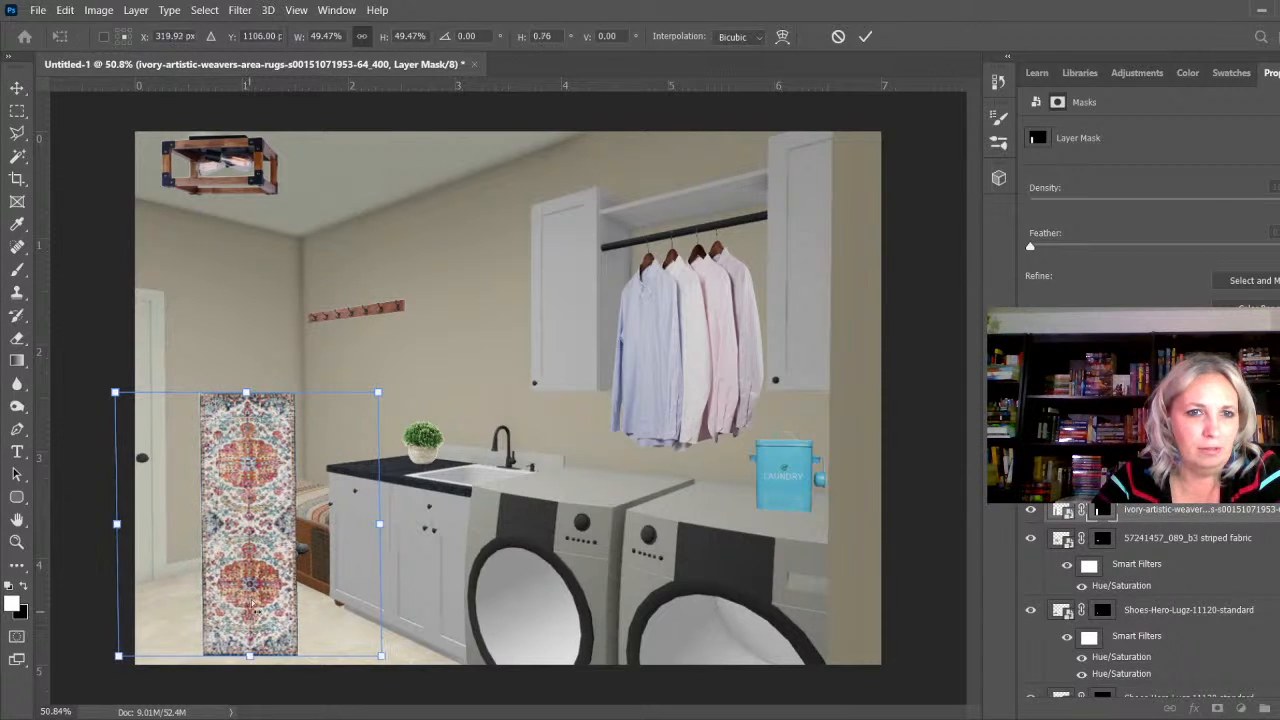
left_click_drag(252, 604, 248, 528)
mouse_move(379, 655)
left_mouse_down()
mouse_move(440, 650)
mouse_move(352, 557)
mouse_move(337, 590)
mouse_move(252, 625)
mouse_move(337, 590)
mouse_move(326, 617)
mouse_move(377, 661)
left_mouse_up()
left_click_drag(394, 665, 453, 651)
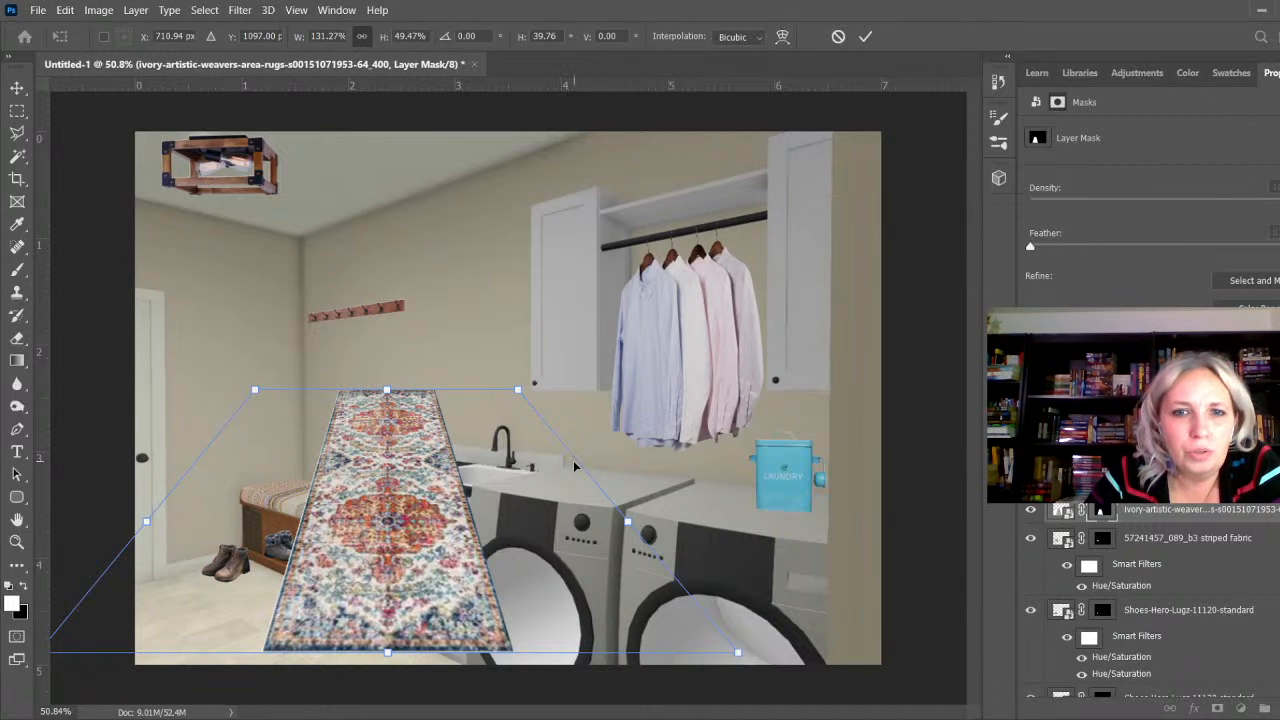
left_click(17, 87)
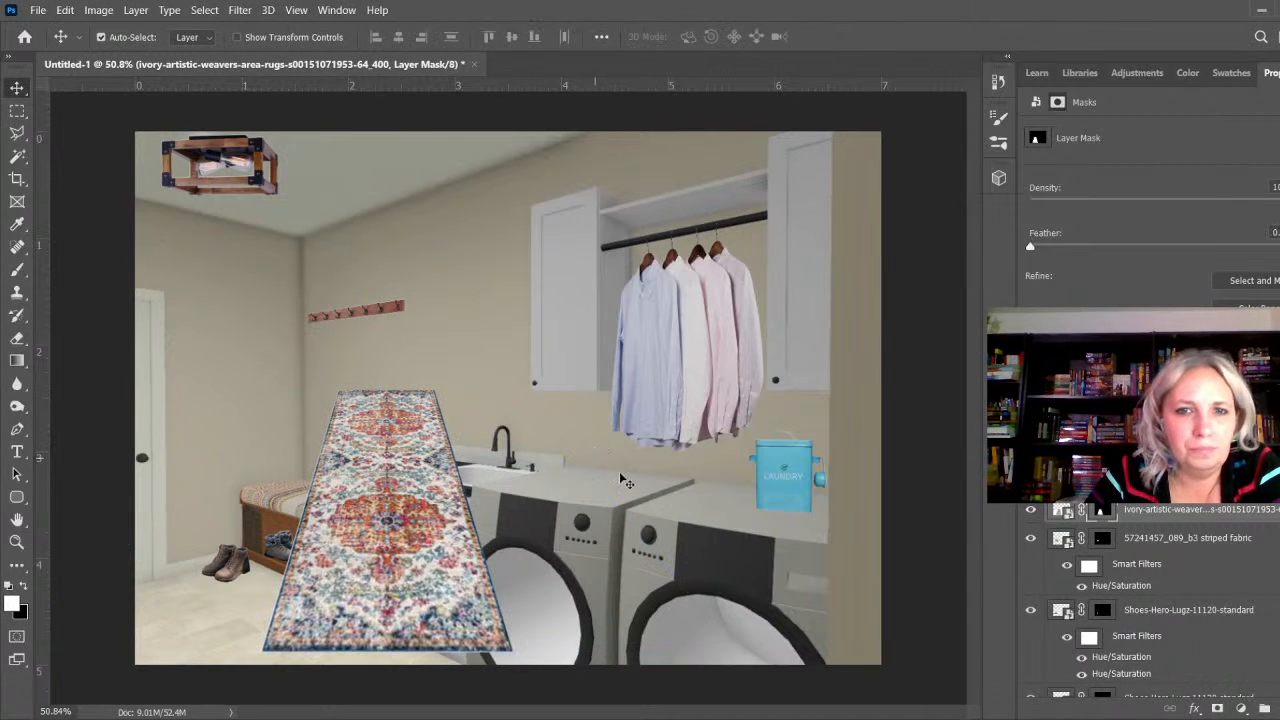
Step: Skew and enlarge the rug so it runs diagonally along the cabinets, and move it onto the floor in front of the bench
key("ctrl+t")
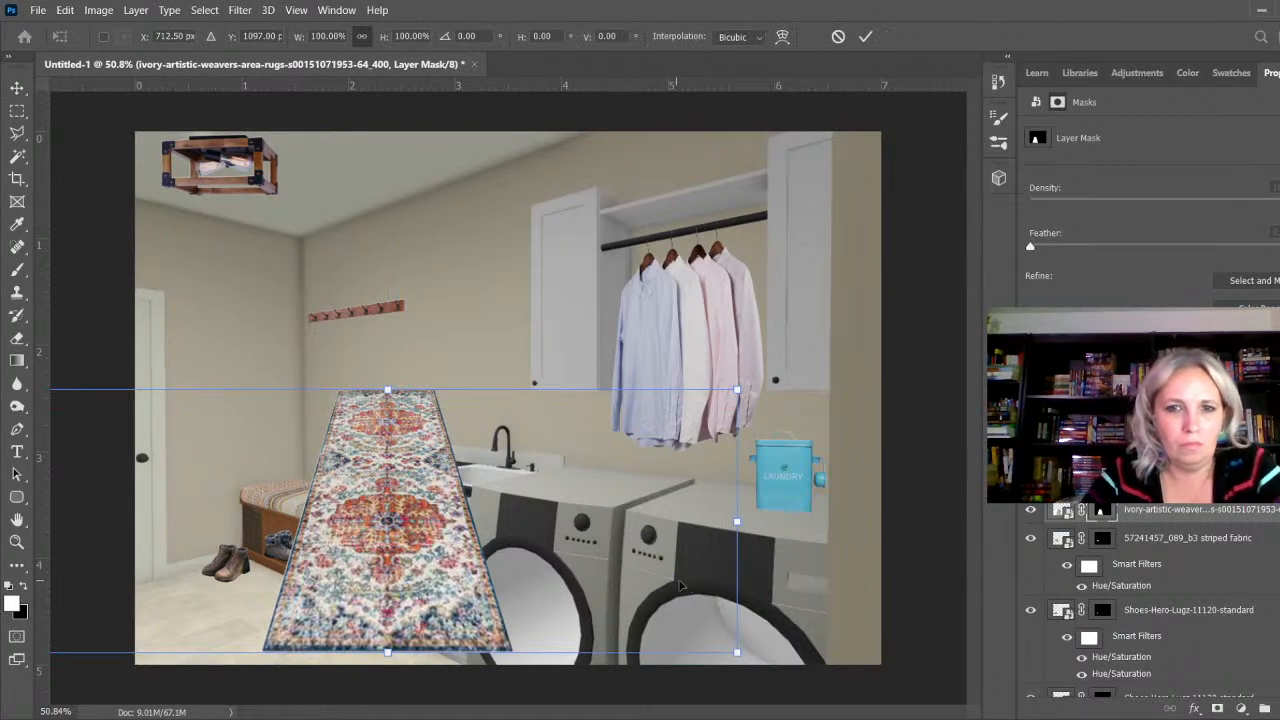
mouse_move(777, 581)
left_mouse_down()
mouse_move(787, 547)
mouse_move(793, 580)
left_mouse_up()
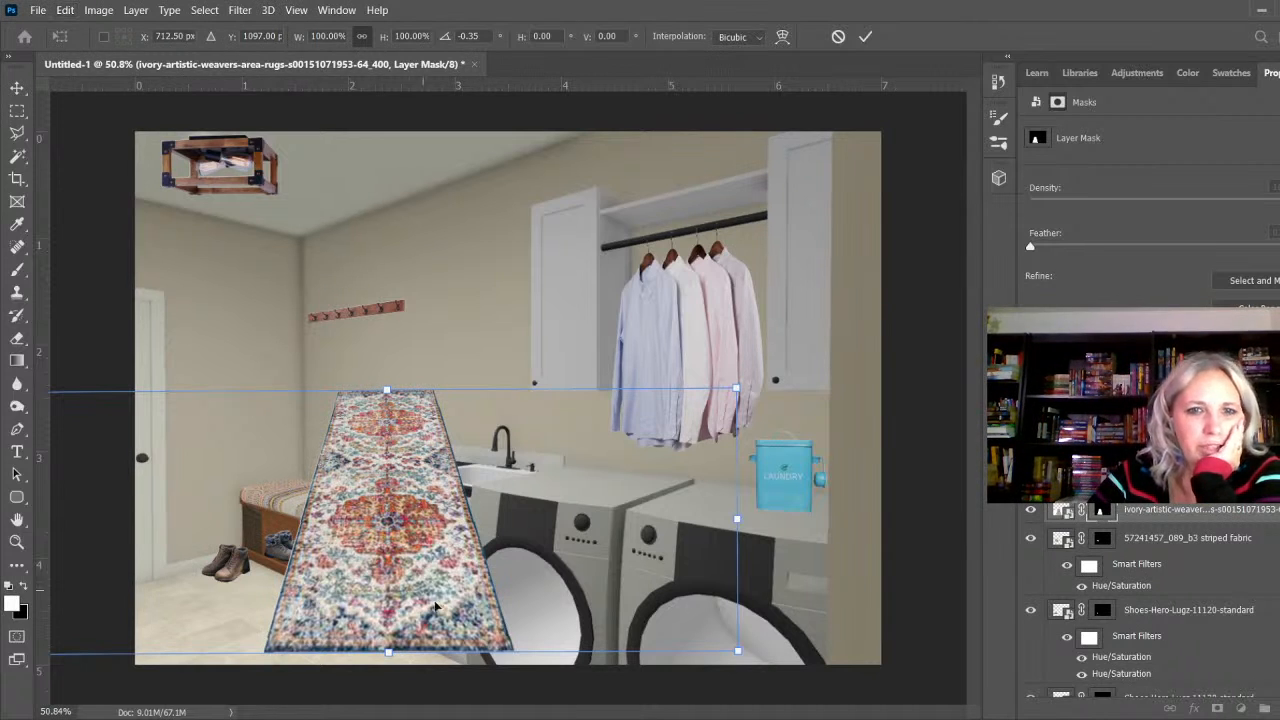
left_click_drag(388, 655, 497, 655)
left_click_drag(388, 398, 222, 447)
left_click_drag(297, 517, 361, 453)
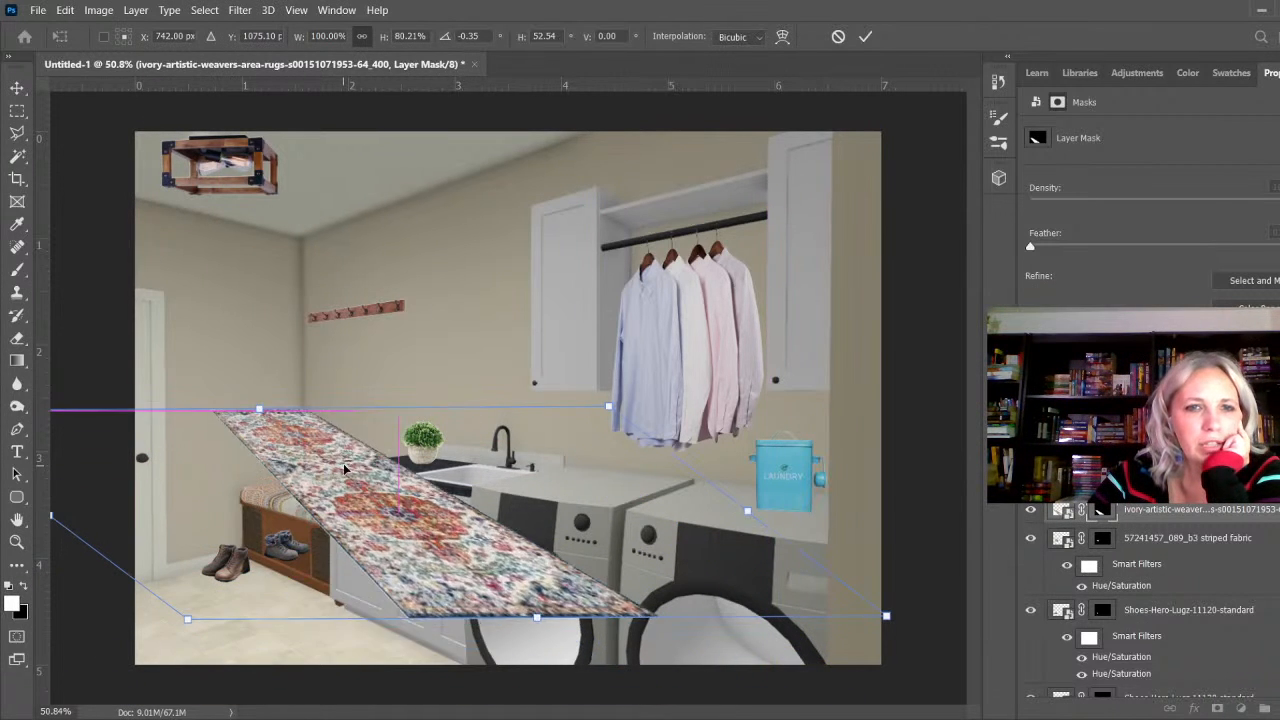
left_click_drag(609, 409, 571, 365)
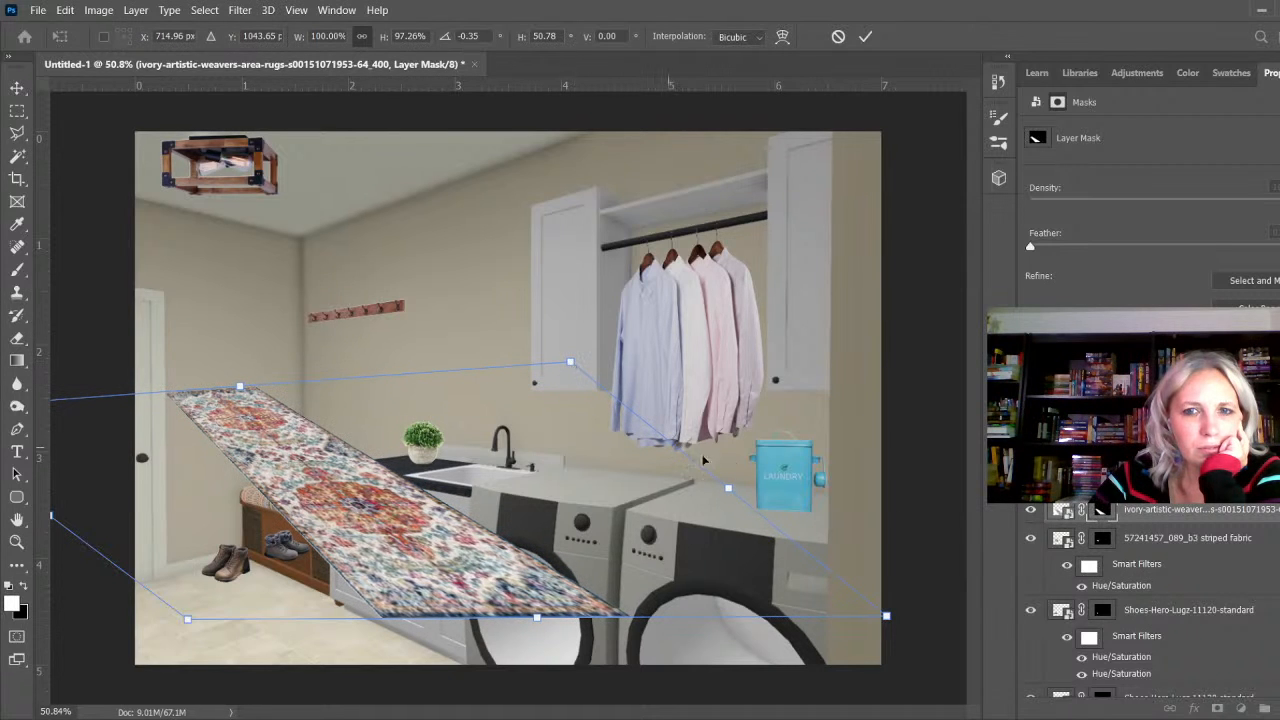
left_click_drag(730, 488, 887, 372)
left_click_drag(462, 443, 275, 710)
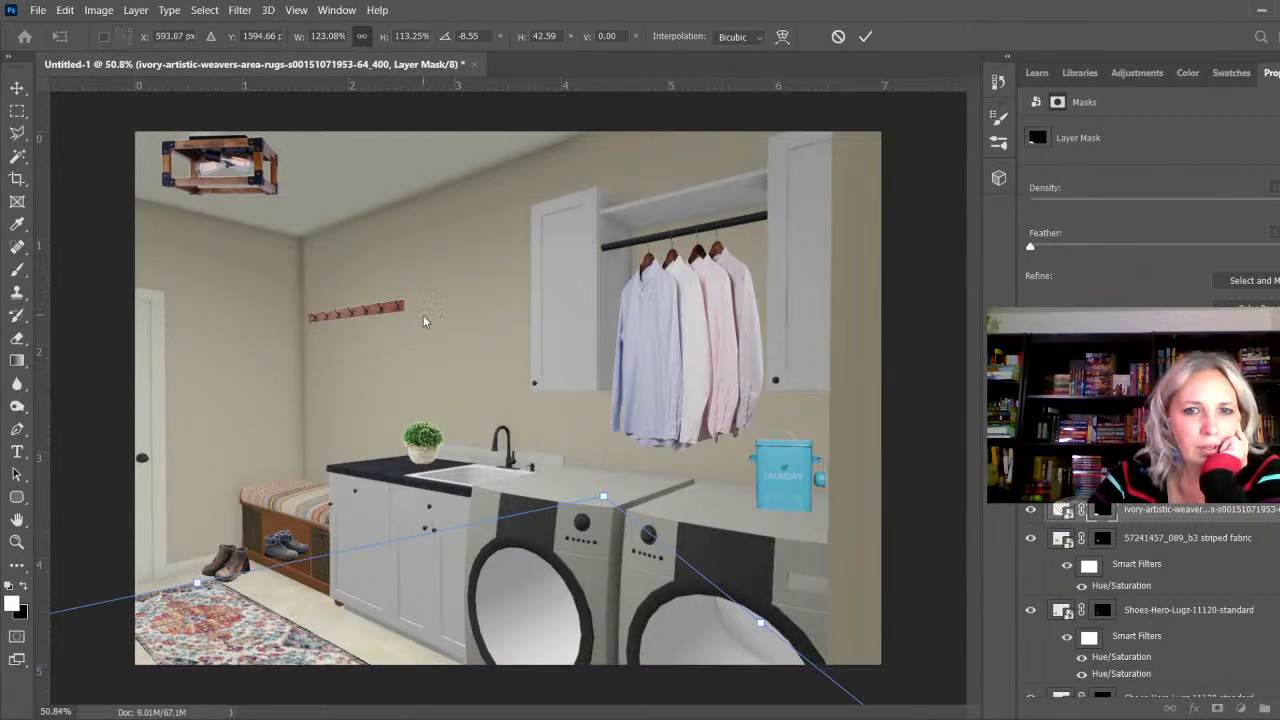
Step: Refine the rug's skew, stretch and position so its long edge parallels the bench and cabinets, and apply the transform
scroll(436, 284, "down", 3)
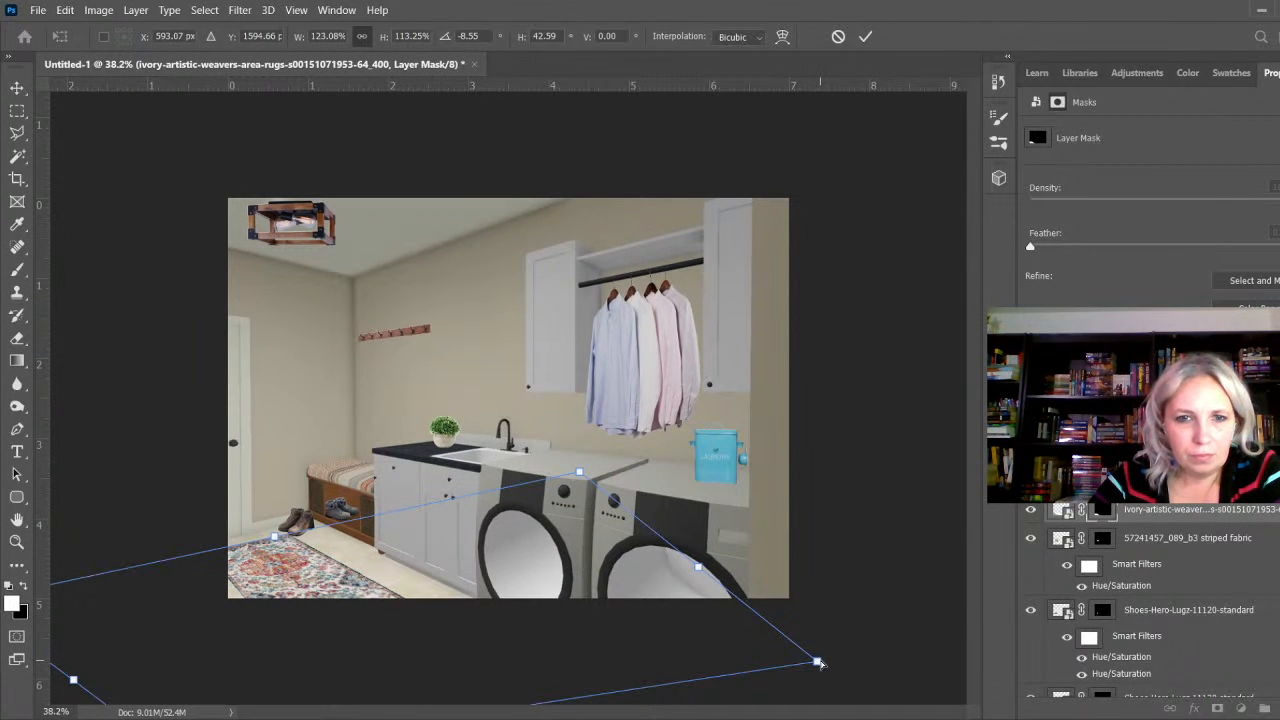
left_click_drag(818, 662, 827, 651)
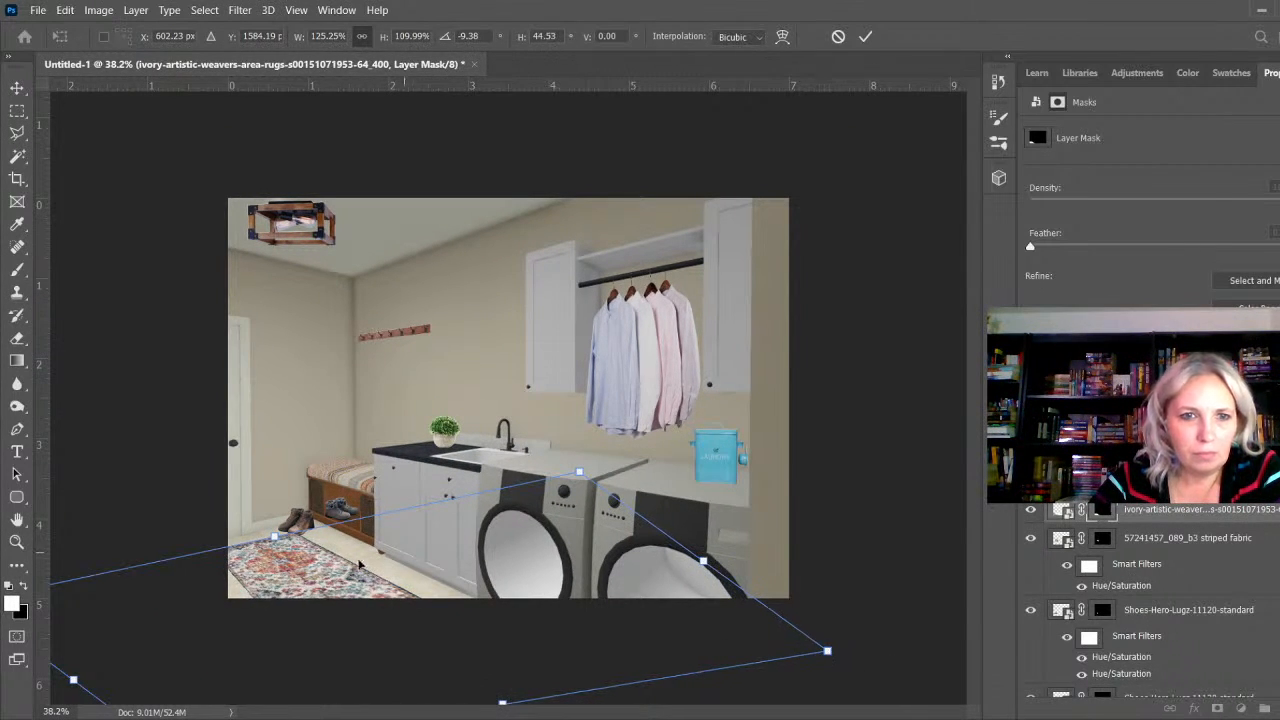
left_click_drag(311, 581, 282, 593)
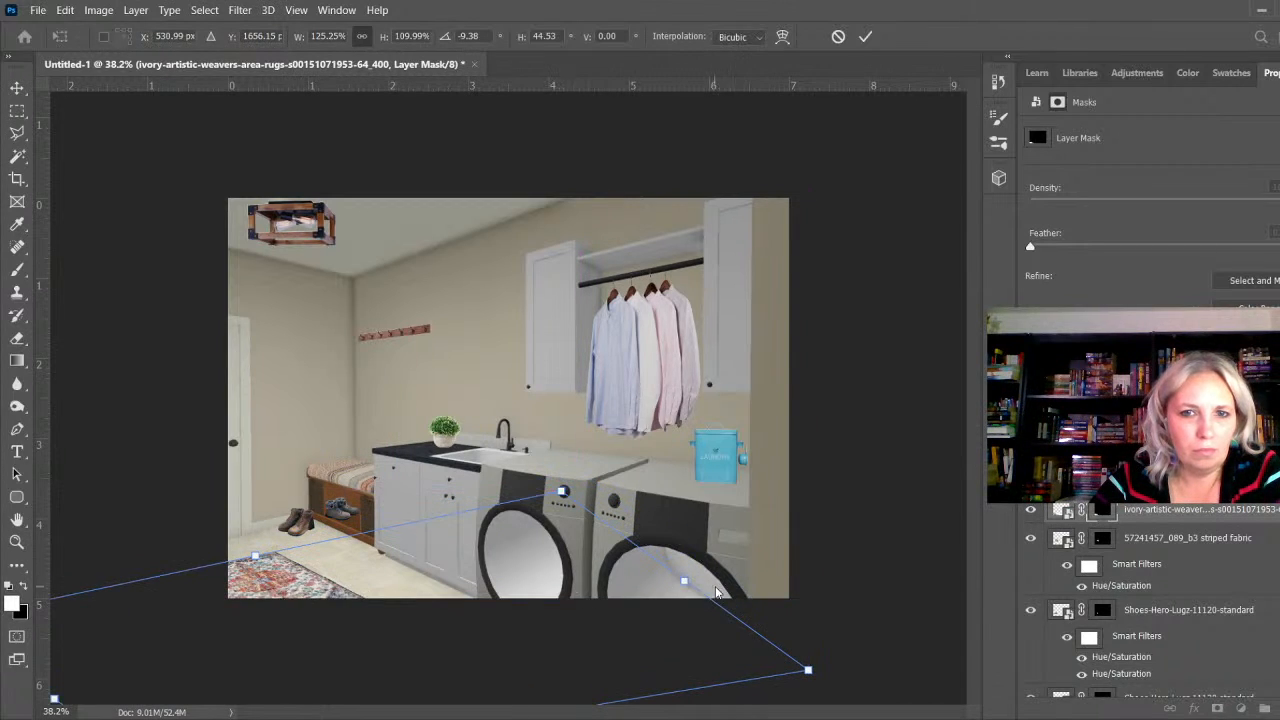
left_click_drag(683, 582, 737, 553)
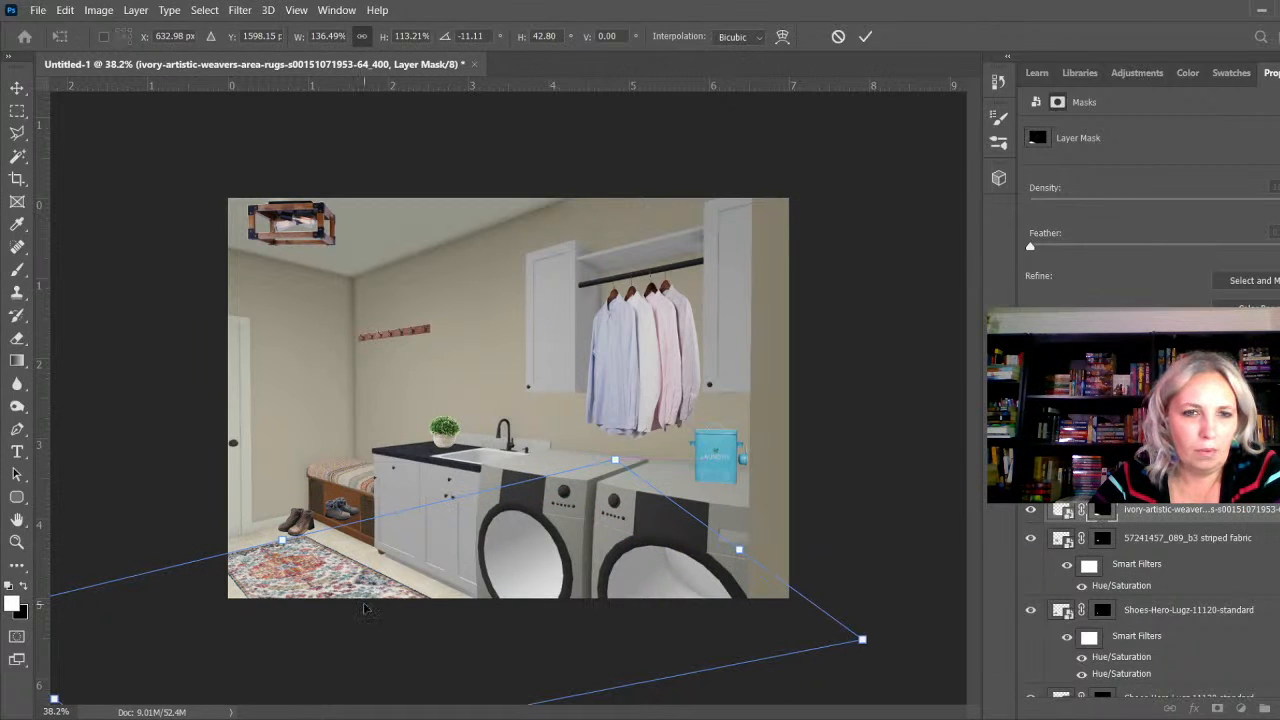
left_click_drag(315, 579, 308, 569)
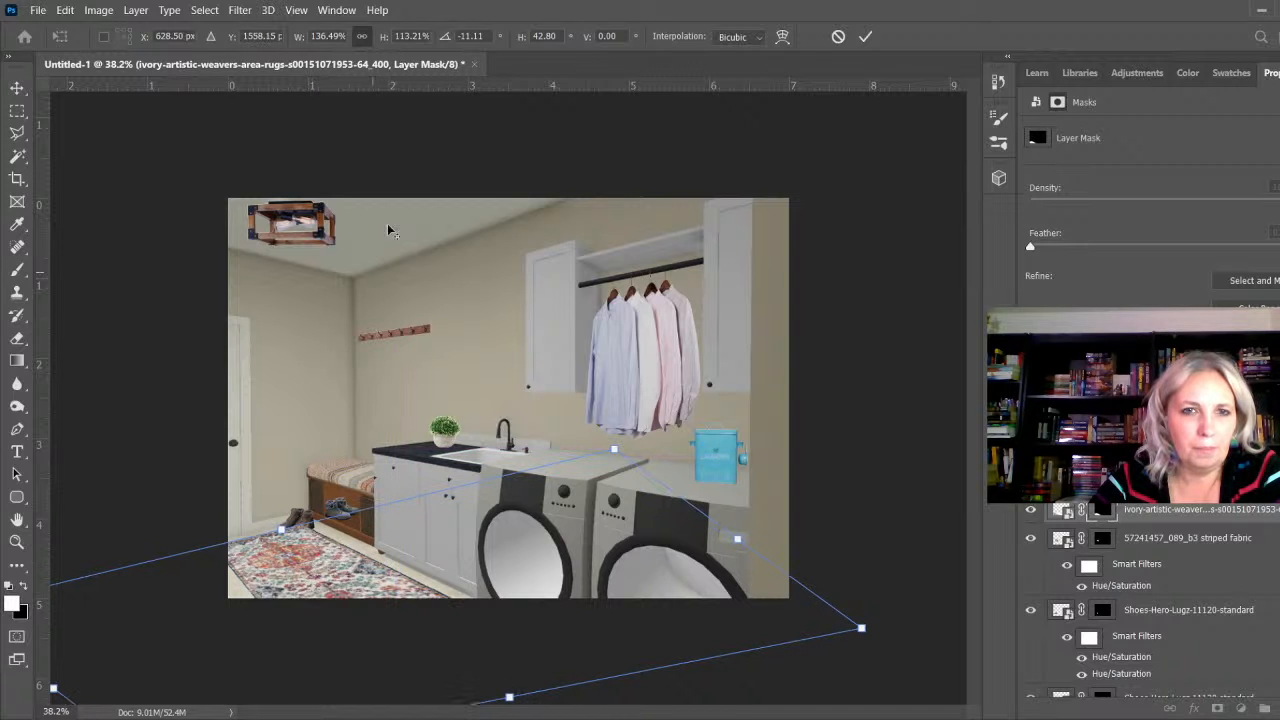
key("ctrl+minus")
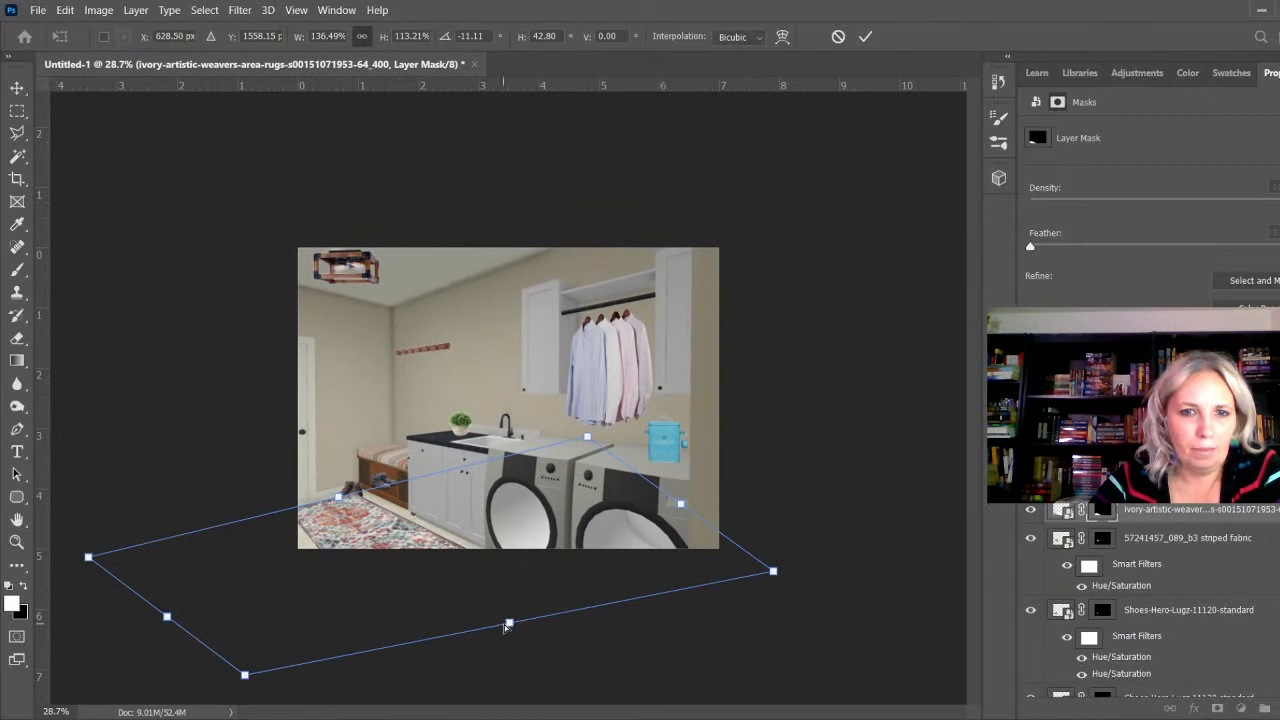
left_click_drag(509, 626, 547, 645)
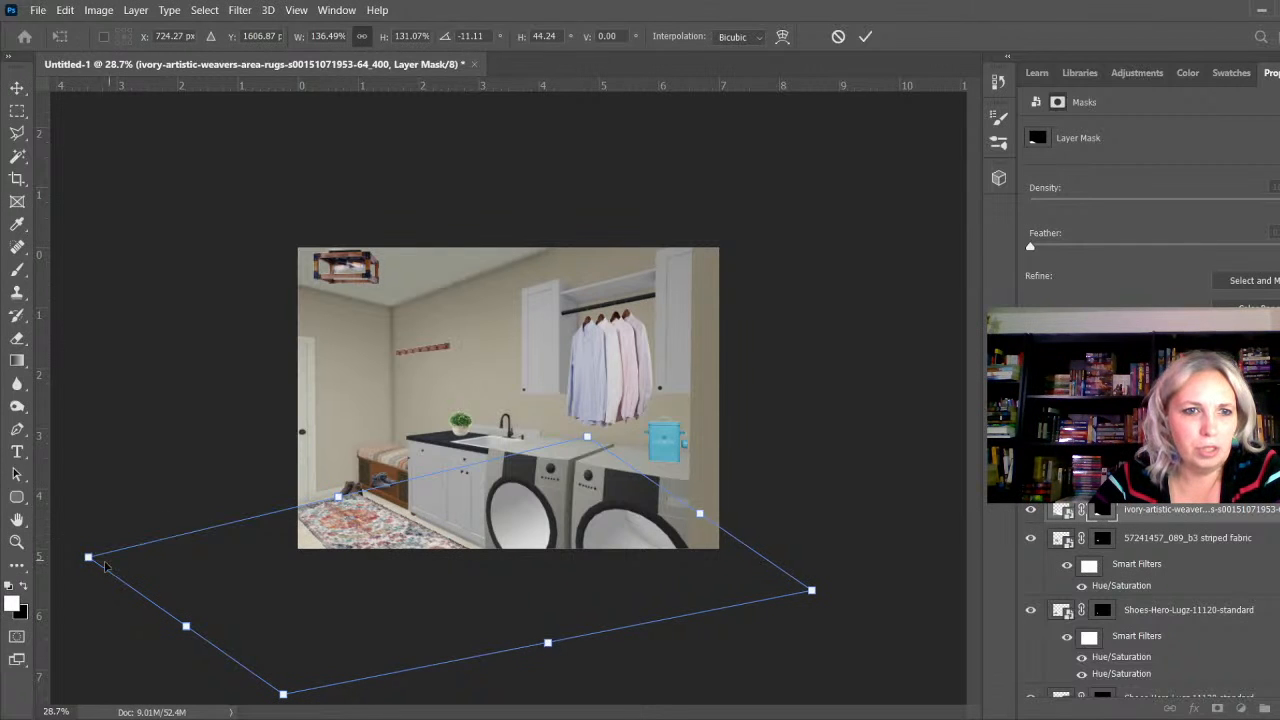
left_click_drag(88, 560, 80, 564)
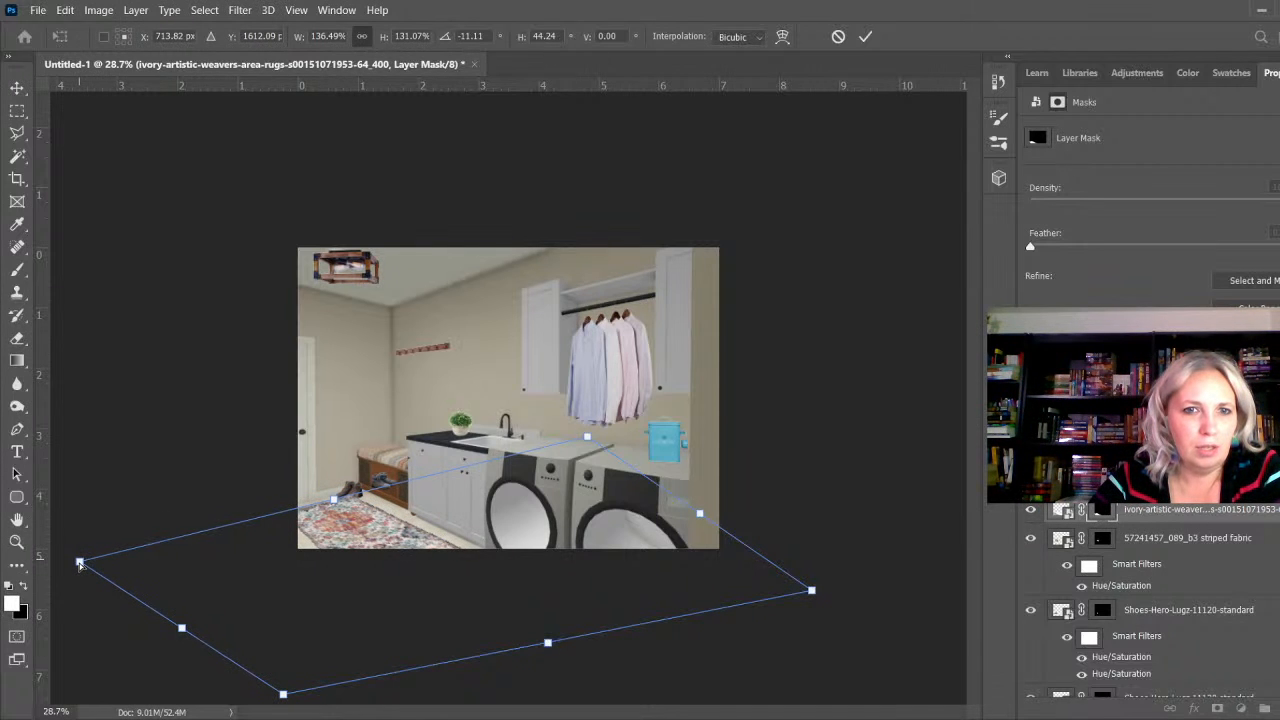
scroll(217, 543, "up", 3)
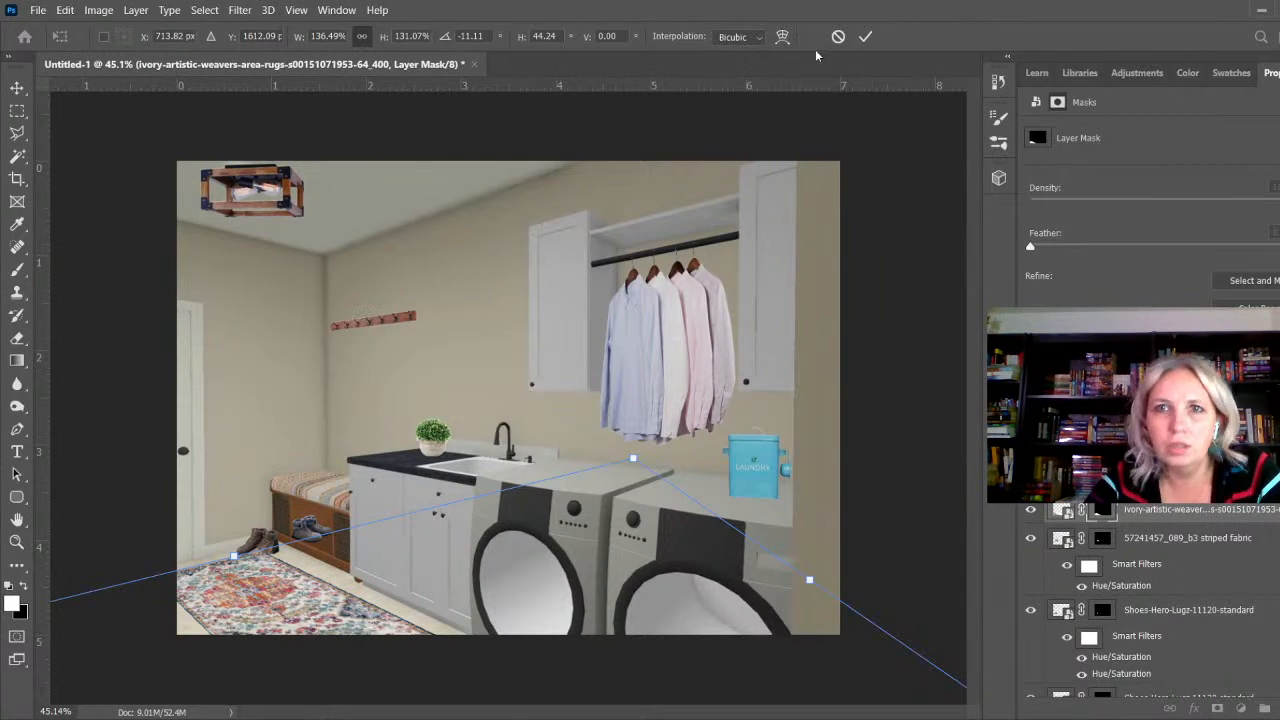
left_click(866, 38)
Step: Move the brown boots' Shoes-Hero-Lugz-11120-standard layer above the rug layer so the boots sit in front of the rug
scroll(1193, 657, "down", 2)
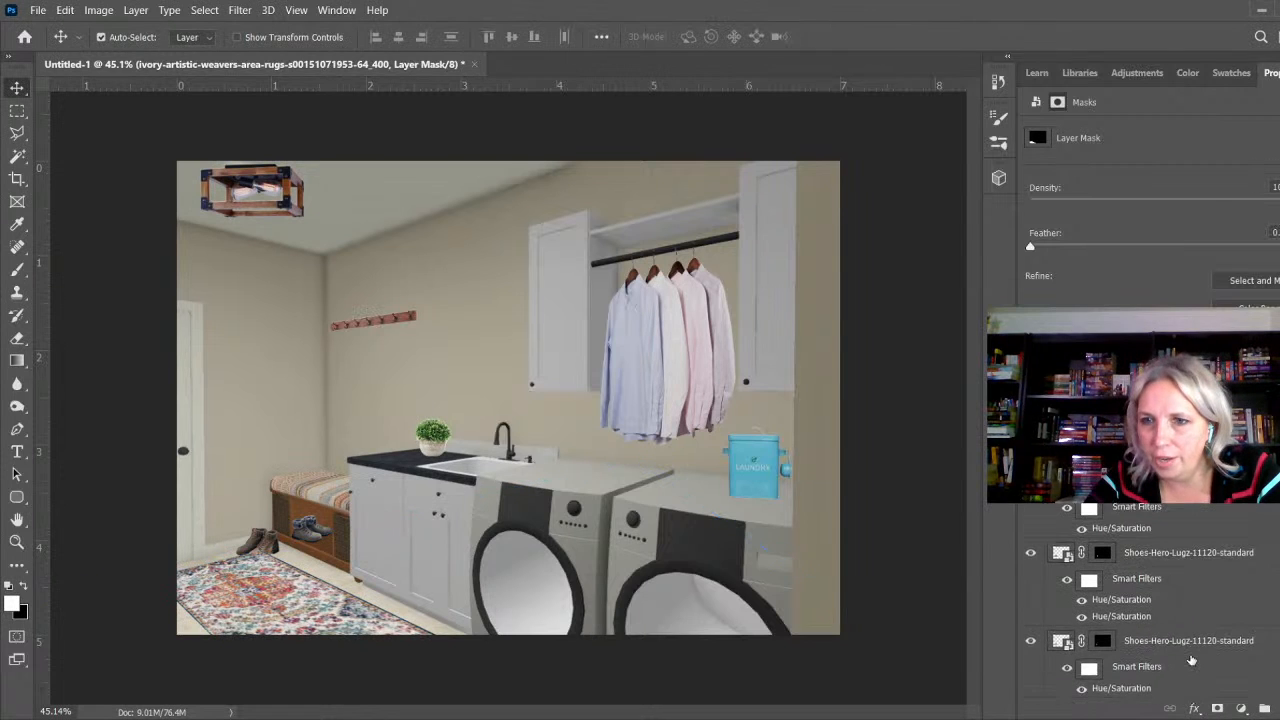
left_click_drag(1193, 657, 1189, 502)
scroll(1187, 541, "up", 2)
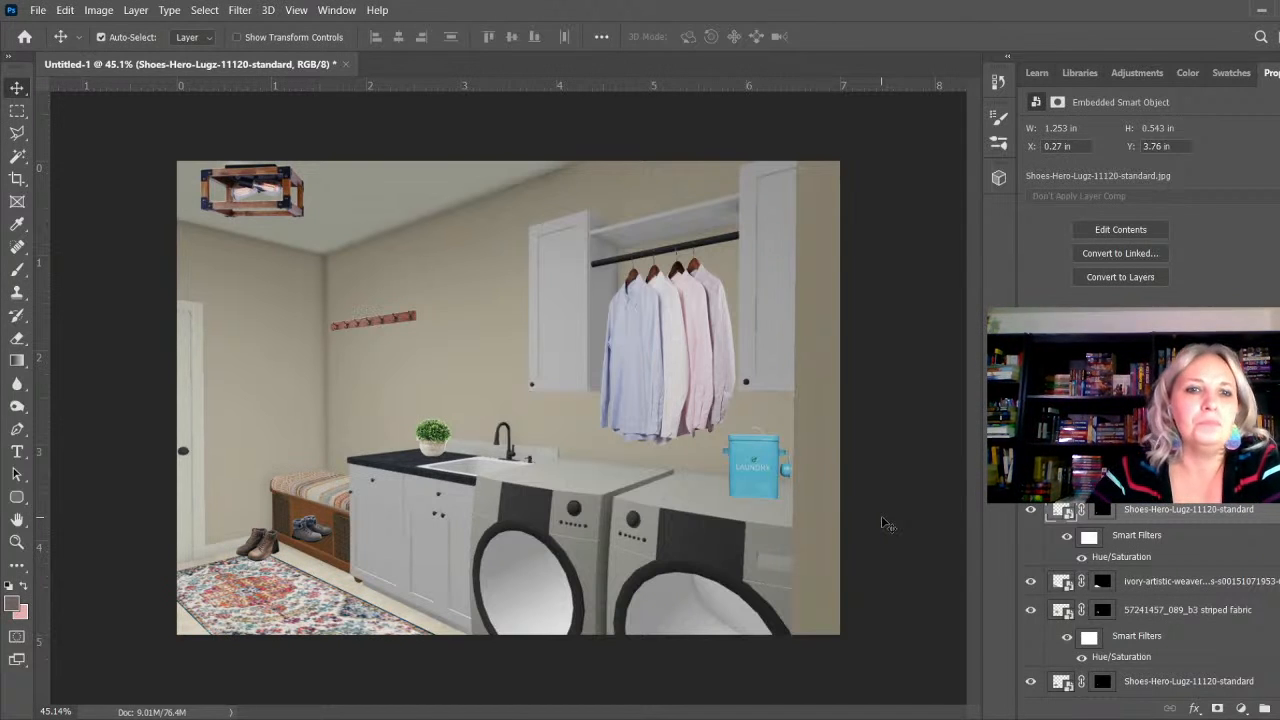
scroll(645, 557, "down", 2)
scroll(645, 561, "up", 2)
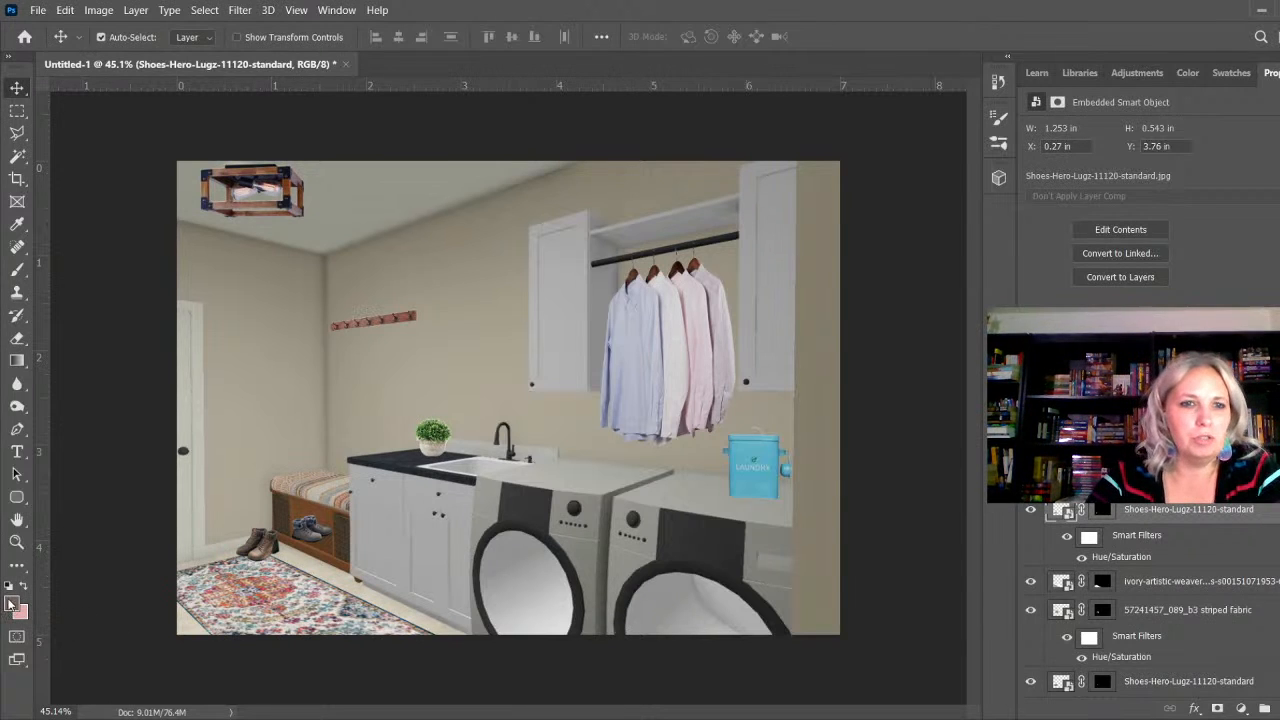
Step: Nudge the rug to about X -1.54 in and slightly down, leaving more bare floor between it and the cabinets
left_click(233, 598)
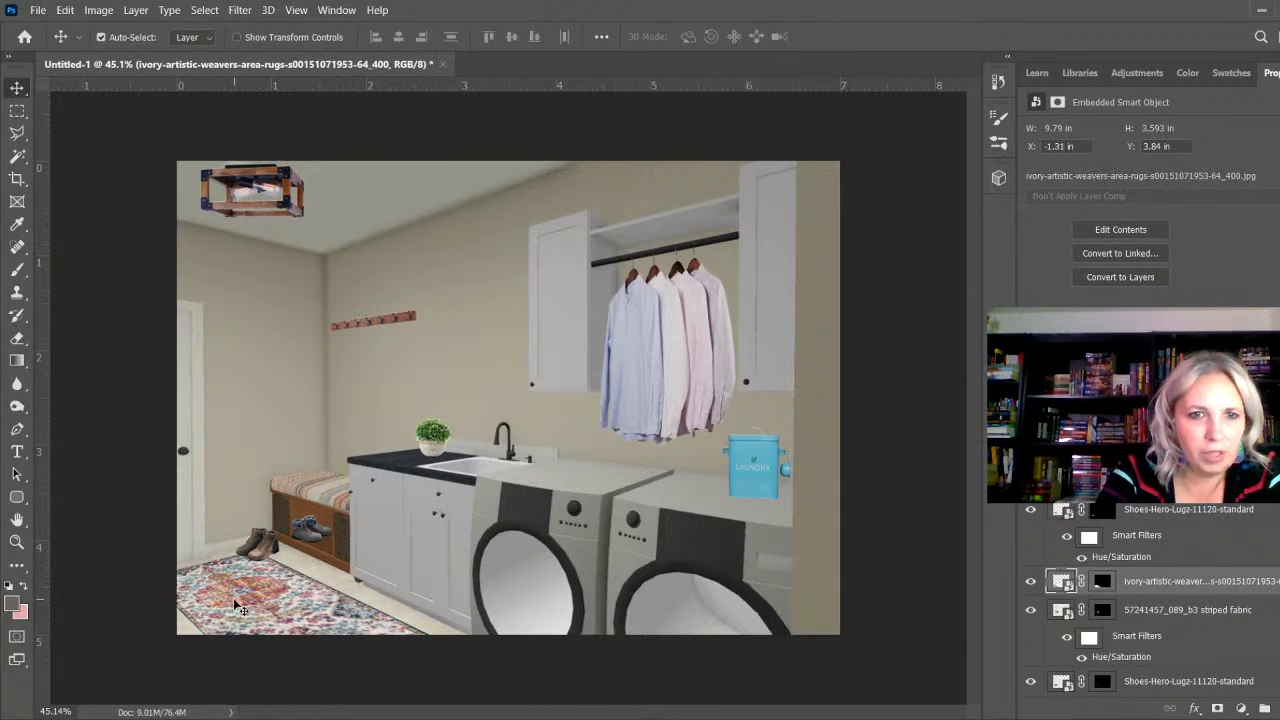
key("Left")
key("Left")
key("Left")
key("Left")
key("Left")
key("Left")
key("Left")
key("Left")
key("Left")
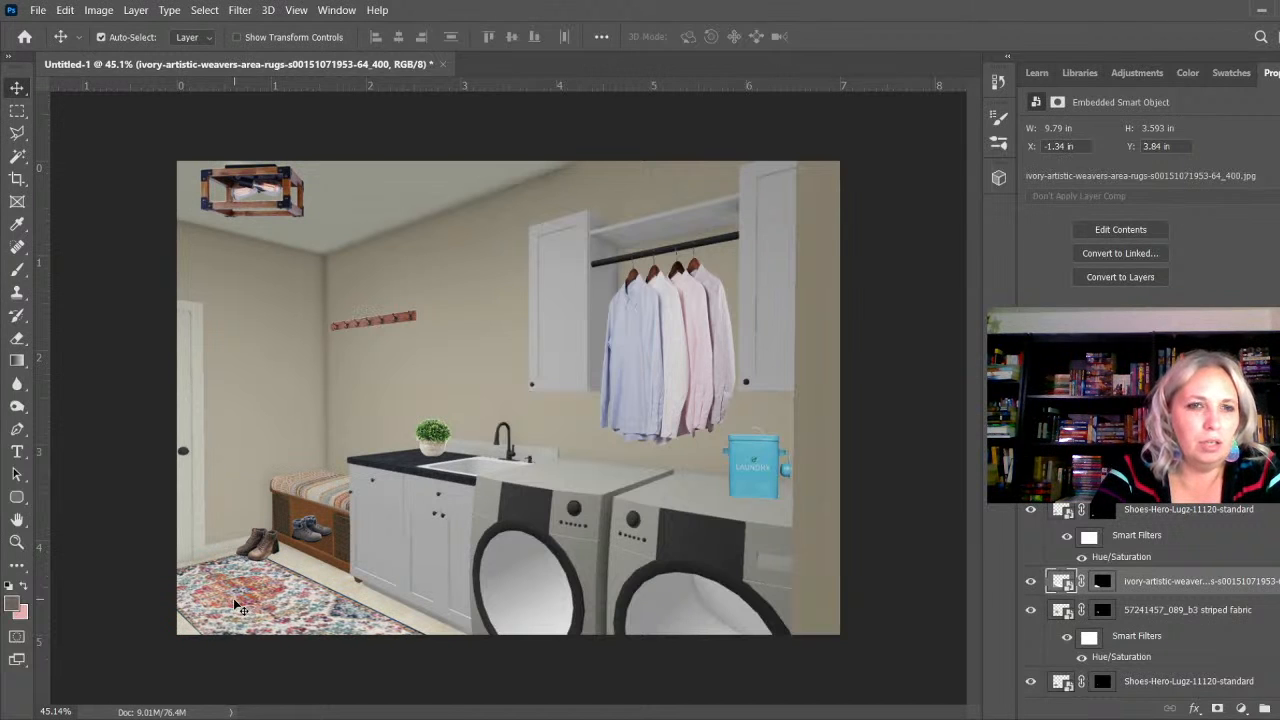
key("Left")
key("Left")
key("Left")
key("Left")
key("Left")
key("Left")
key("Left")
key("Left")
key("Left")
key("Left")
key("Left")
key("Left")
key("Left")
key("Left")
key("Left")
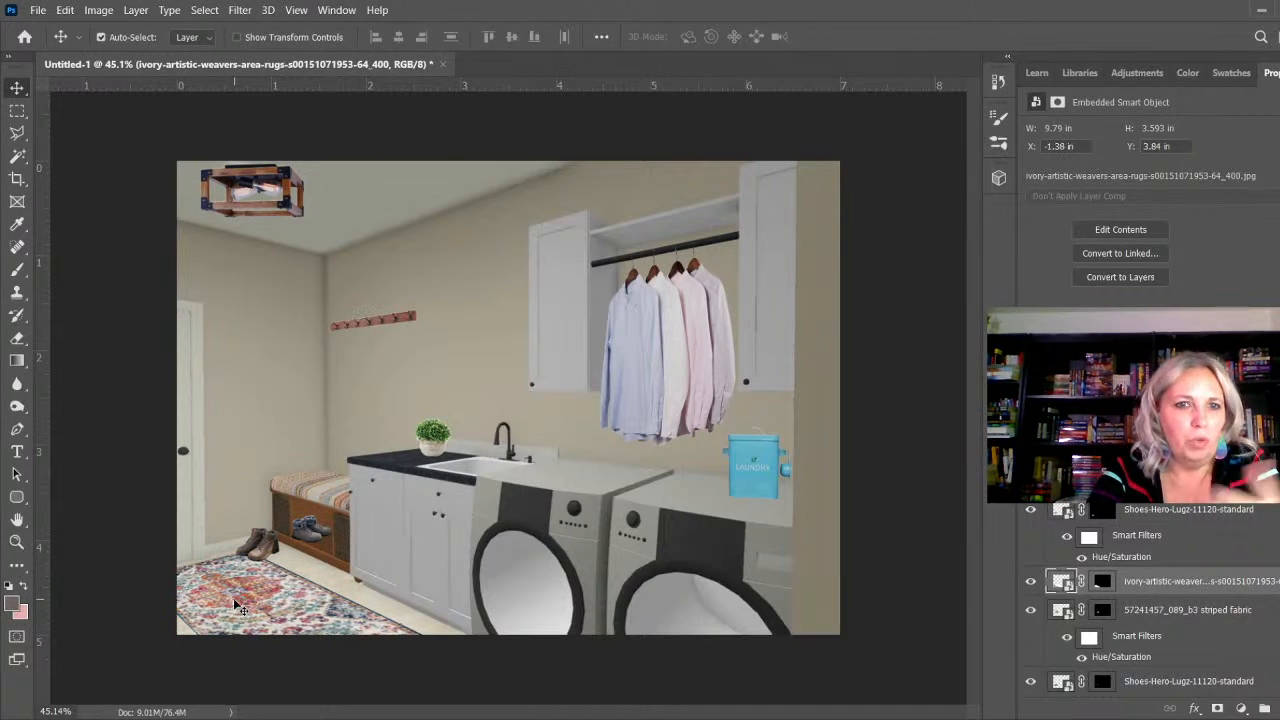
key("Left")
key("Left")
key("Left")
key("Left")
key("Left")
key("Left")
key("Left")
key("Left")
key("Left")
key("Left")
key("Left")
key("Left")
key("Down")
key("Down")
key("Down")
key("Down")
key("Down")
key("Down")
key("Down")
key("Down")
key("Down")
key("Down")
key("Down")
key("Down")
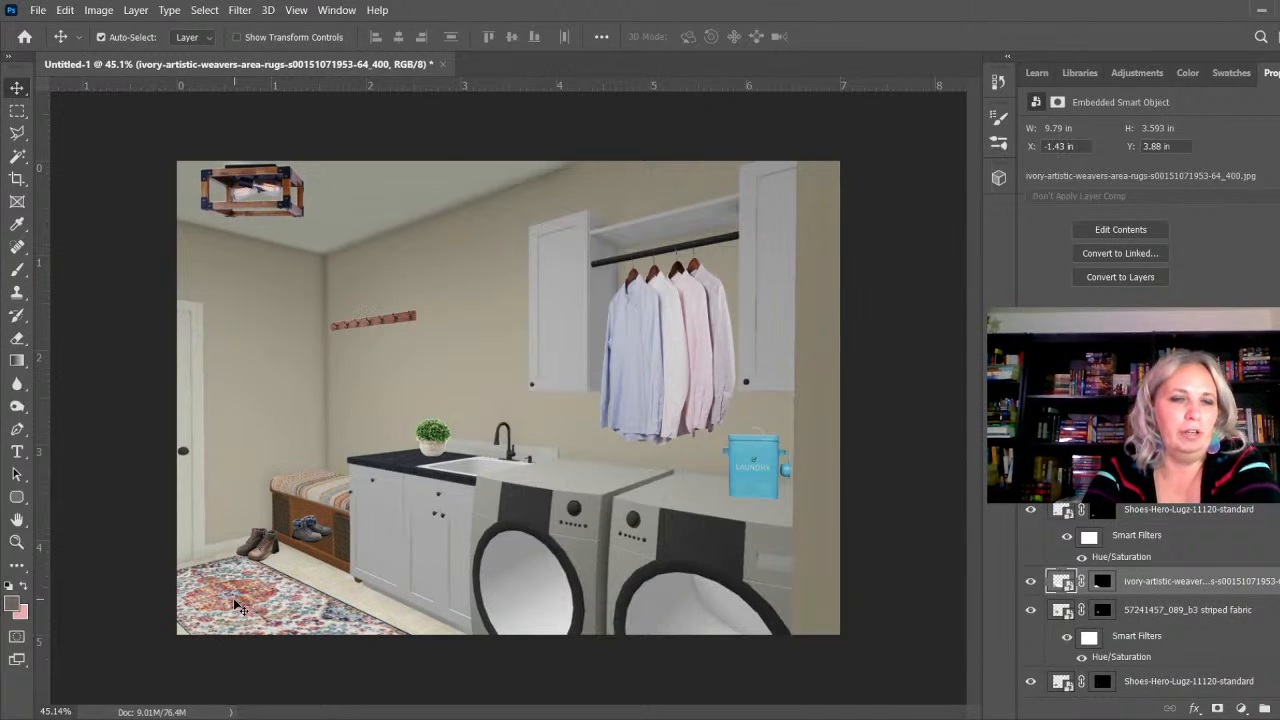
key("Left")
key("Left")
key("Left")
key("Left")
key("Left")
key("Left")
key("Left")
key("Left")
key("Left")
key("Left")
key("Left")
key("Left")
key("Left")
key("Left")
key("Left")
key("Left")
key("Left")
key("Left")
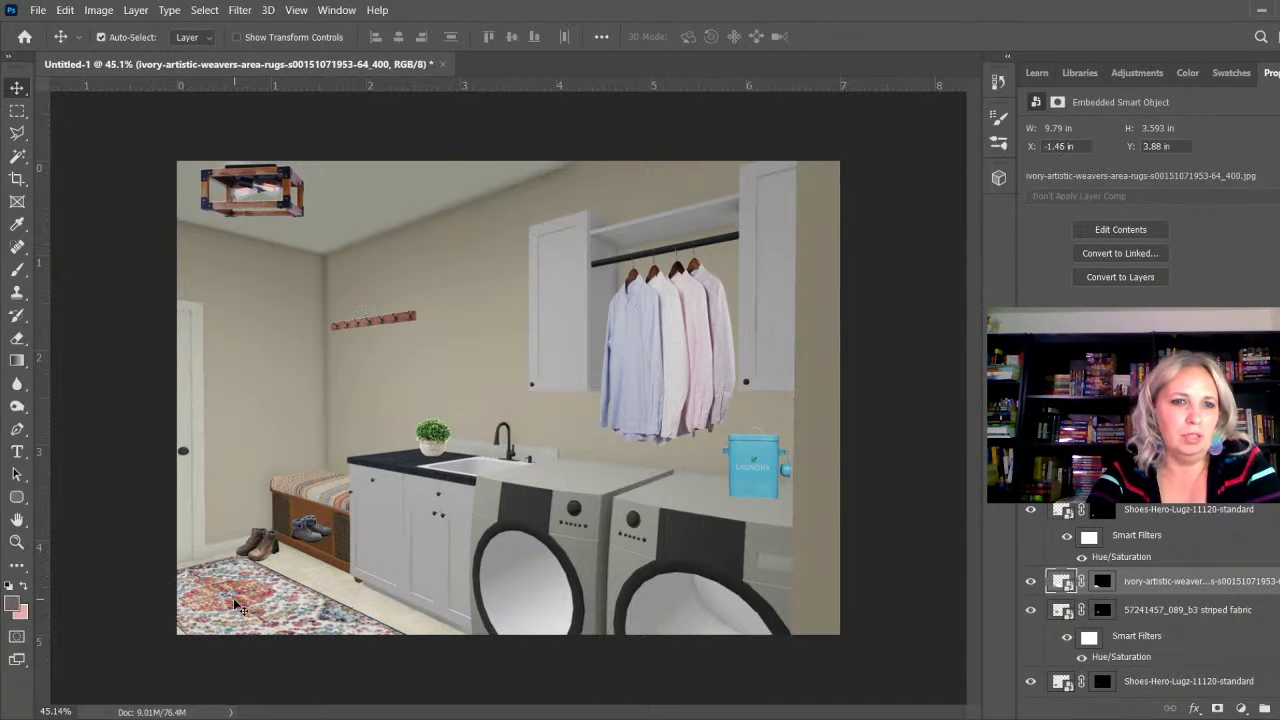
key("Left")
key("Left")
key("Left")
key("Left")
key("Left")
key("Left")
key("Left")
key("Left")
key("Left")
key("Left")
key("Left")
key("Left")
key("Left")
key("Left")
key("Left")
key("Down")
key("Down")
key("Down")
key("Down")
key("Down")
key("Down")
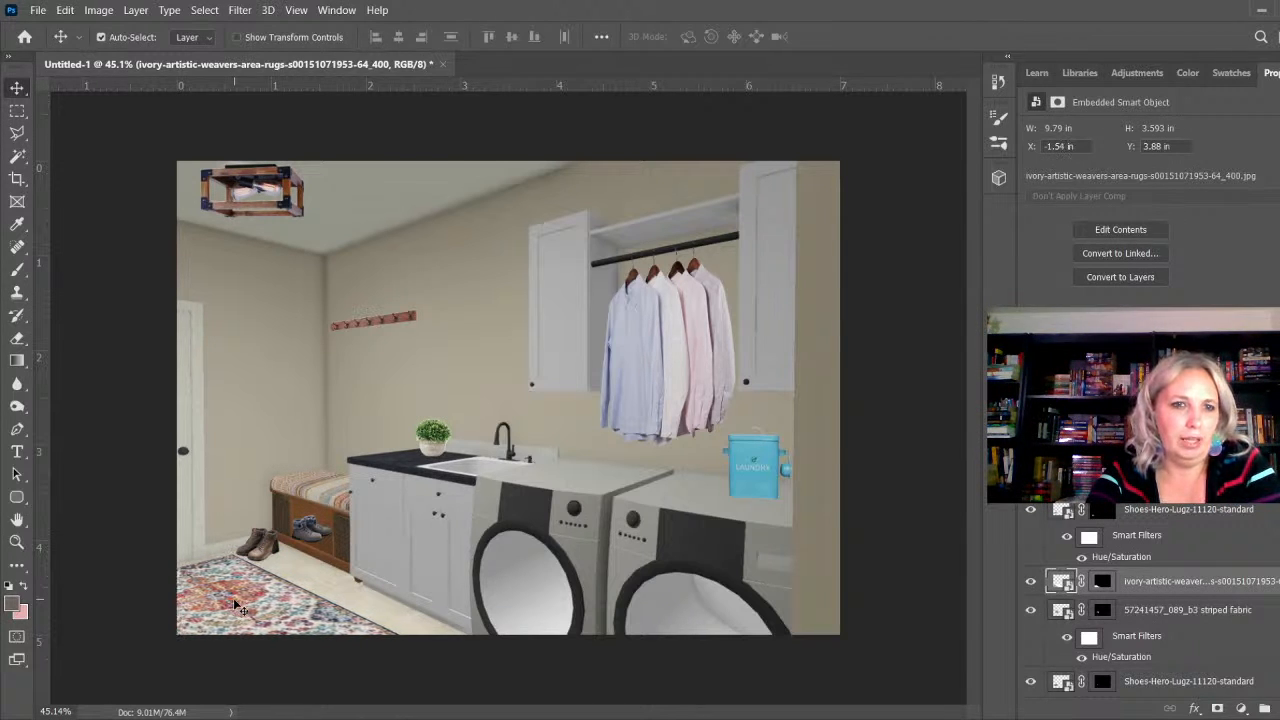
key("Down")
key("Down")
key("Down")
key("Down")
key("Down")
key("Down")
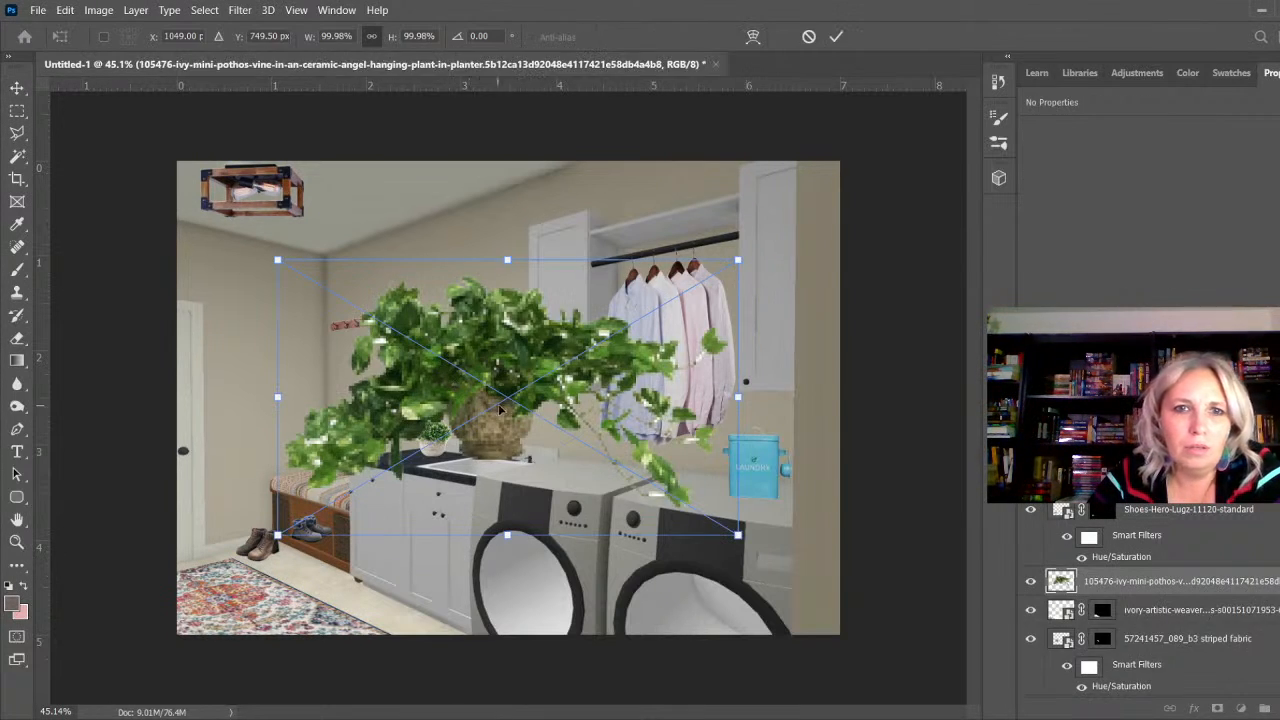
Step: Scale the placed ivy plant proportionally to 33.71%, tilt it -1.94°, and position it on the shelf above the hanging shirts
left_click_drag(738, 263, 455, 413)
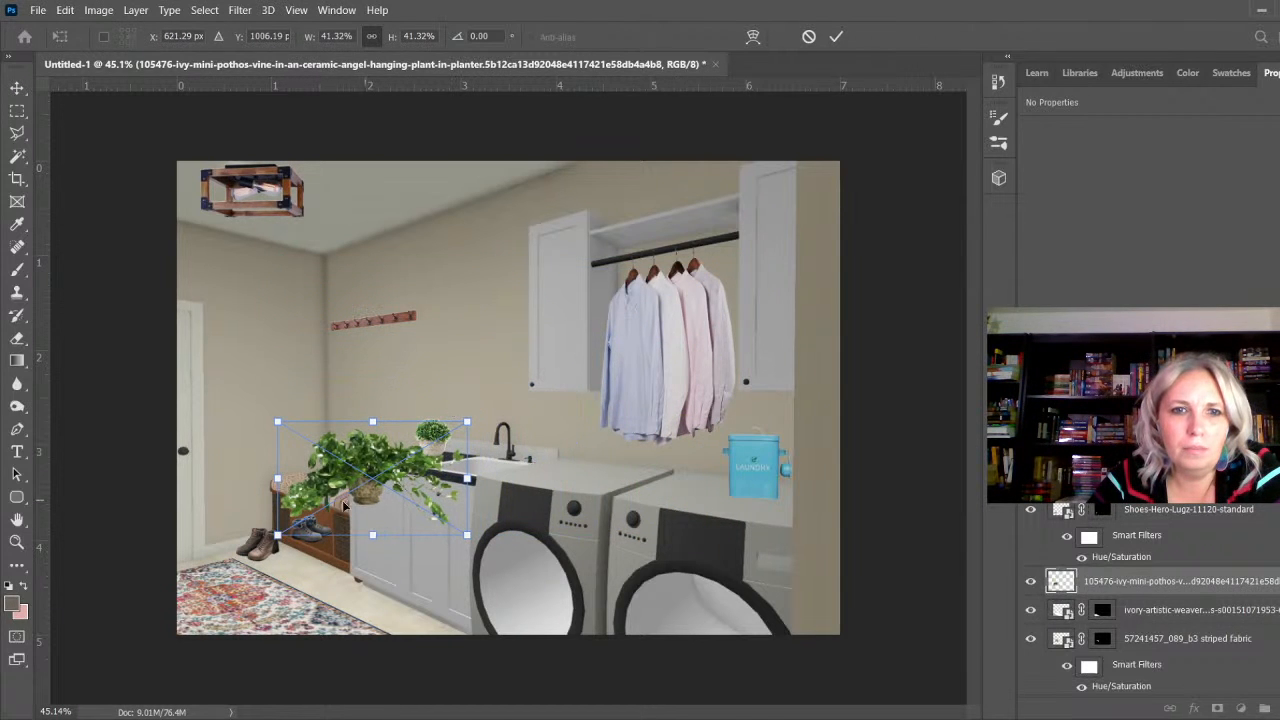
left_click_drag(371, 497, 677, 208)
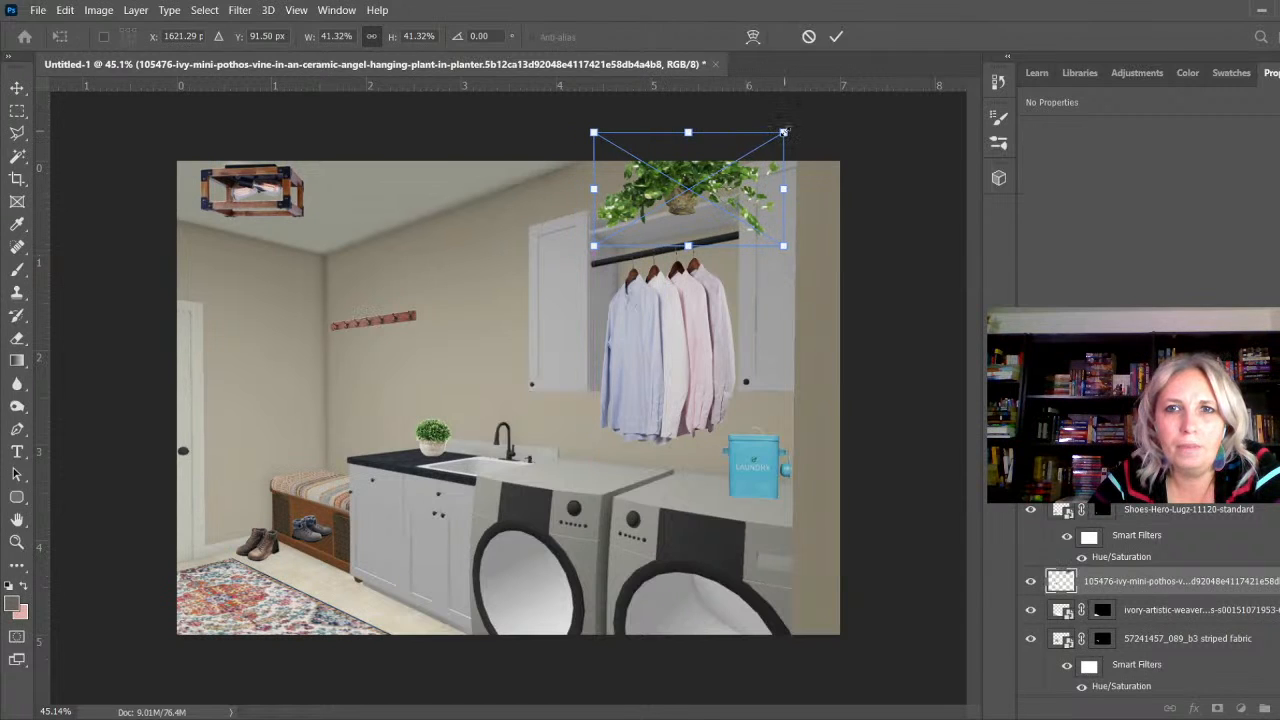
left_click_drag(784, 132, 749, 155)
left_click_drag(742, 276, 745, 273)
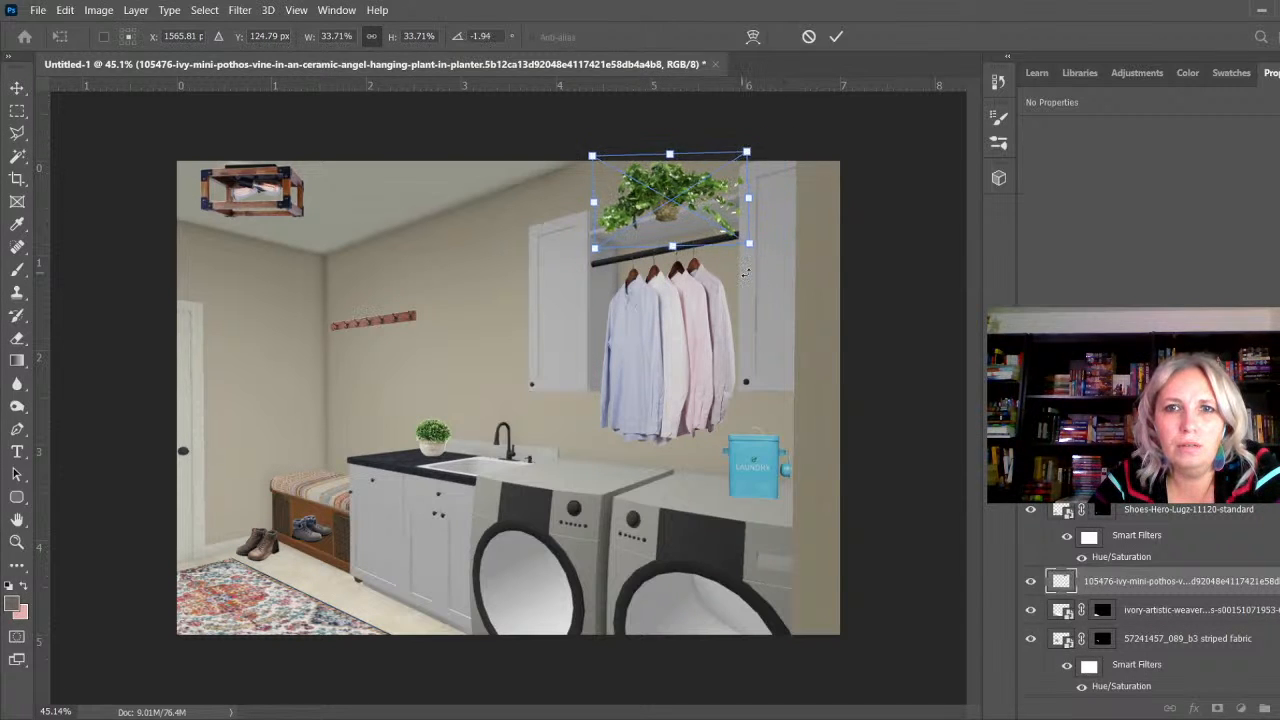
left_click_drag(681, 215, 685, 205)
Step: Adjust the ivy plant's rotation to -1.12° and apply the transform
scroll(600, 250, "up", 3)
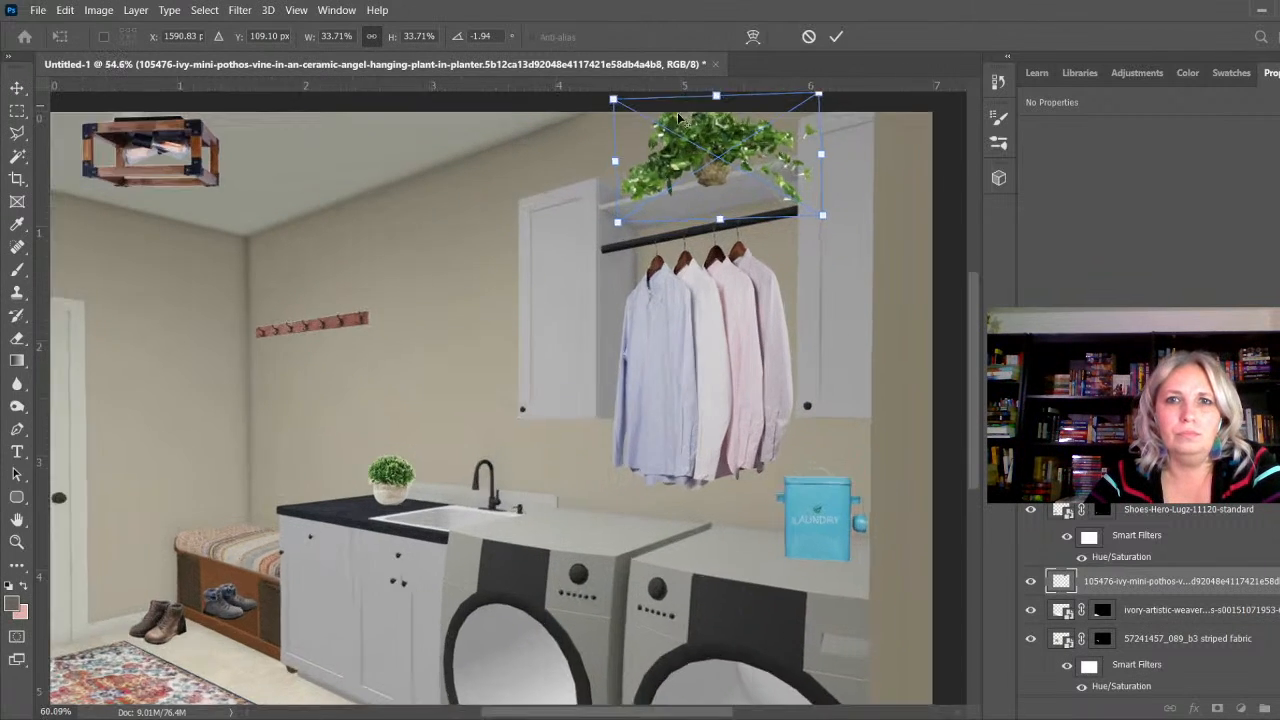
scroll(618, 351, "down", 3)
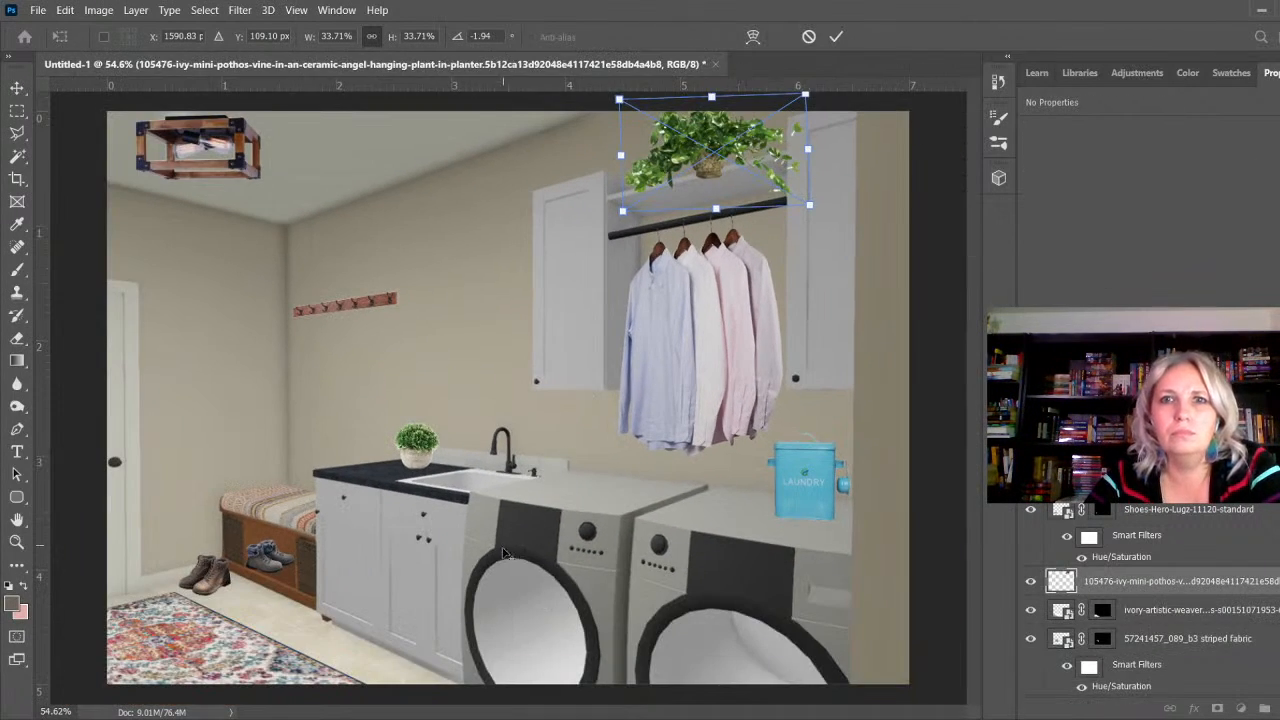
scroll(714, 120, "up", 2)
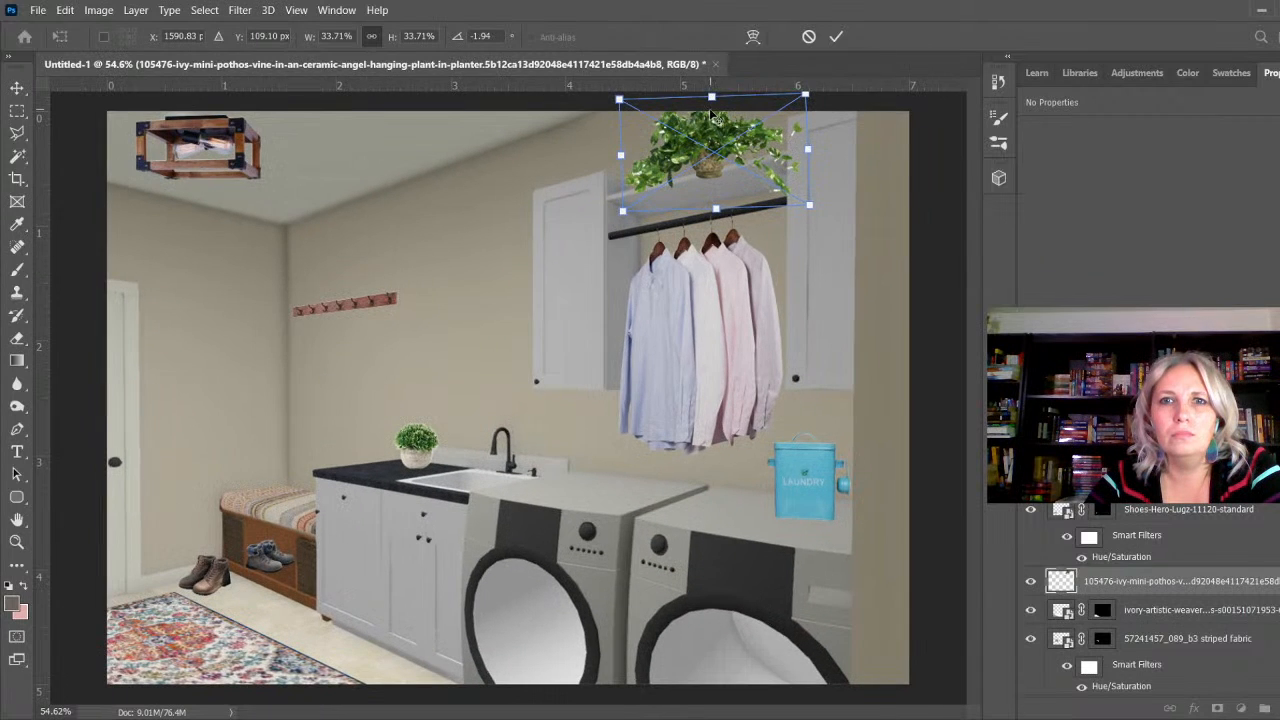
scroll(817, 292, "down", 1)
left_click_drag(844, 215, 826, 166)
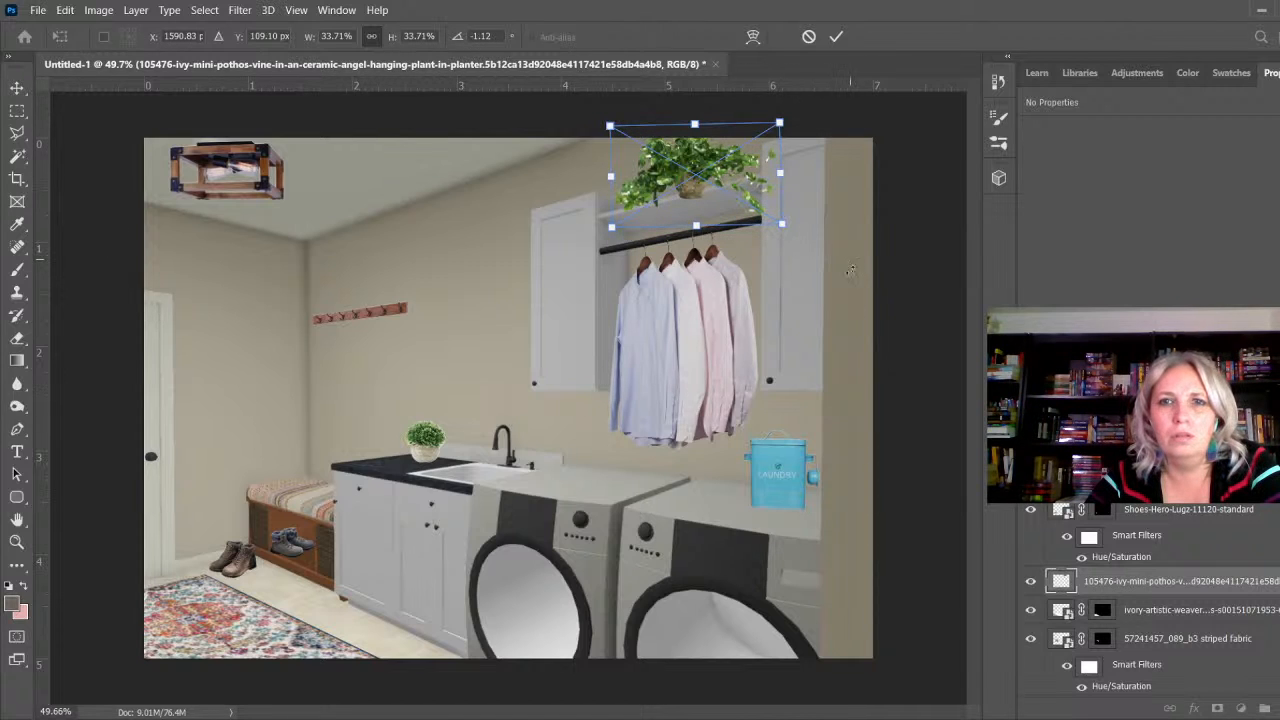
left_click(836, 37)
Step: Nudge the ivy plant slightly left along the shelf to X 4.47 in
key("ctrl+minus")
key("ctrl+plus")
key("ctrl+plus")
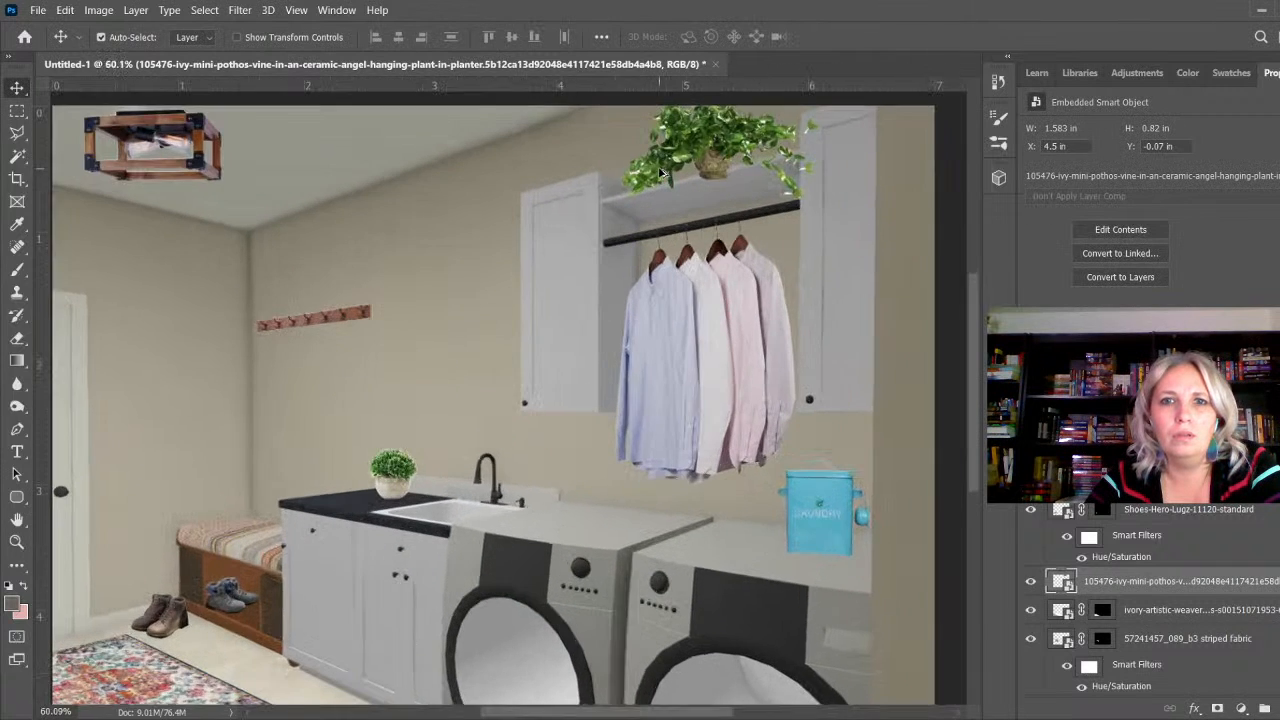
scroll(744, 87, "up", 5)
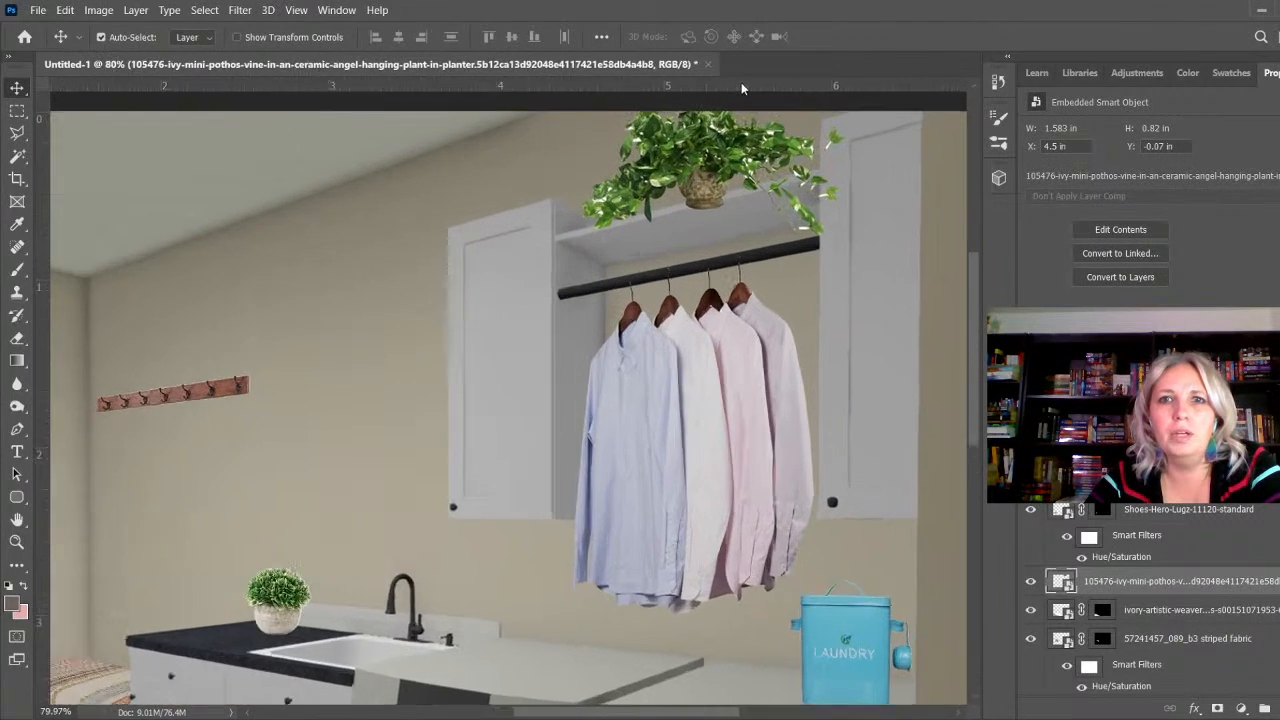
scroll(744, 87, "up", 1)
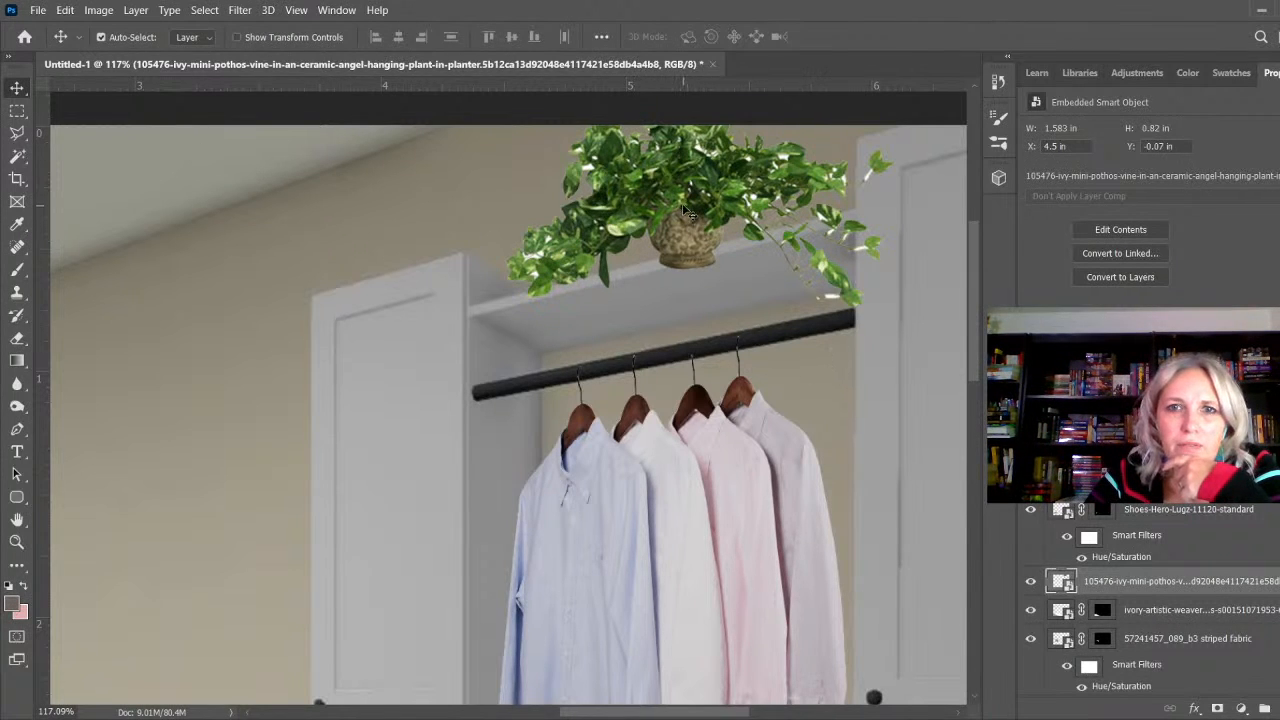
key("Left")
key("Left")
key("Left")
key("Left")
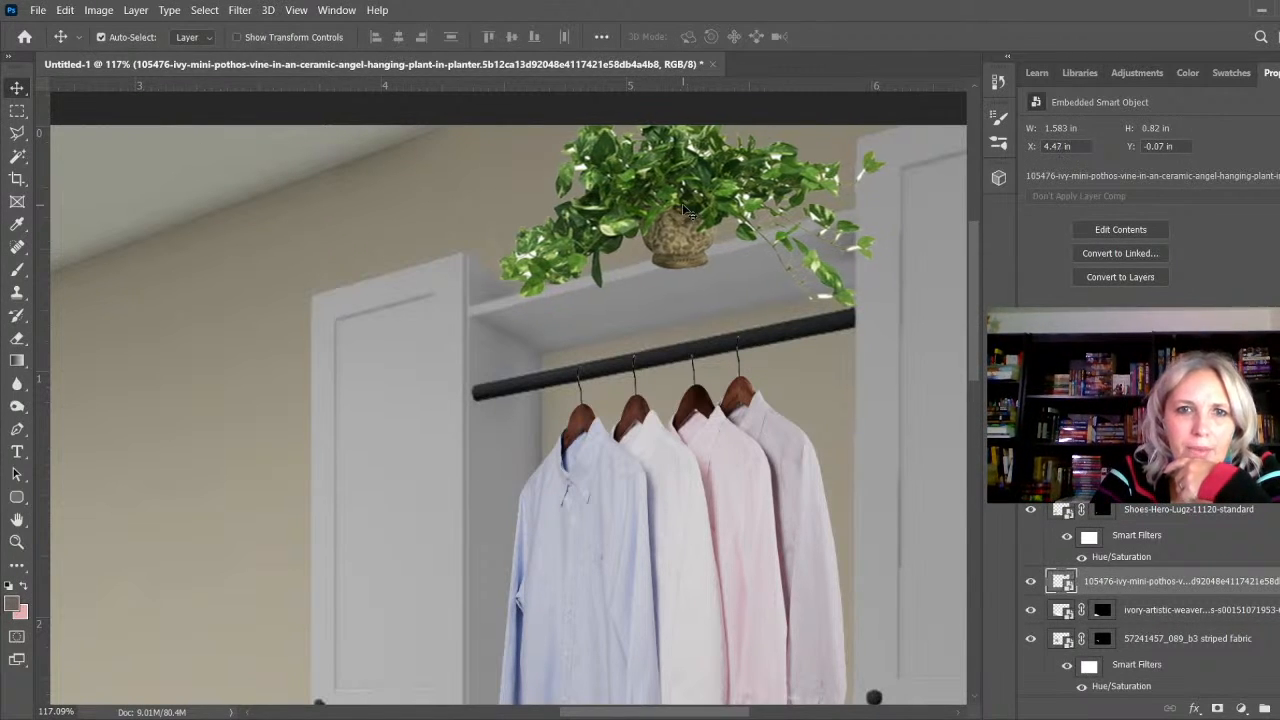
Step: Nudge the ivy plant further left along the shelf to X 4.38 in, Y -0.06 in
key("Left")
key("Left")
key("Left")
key("Left")
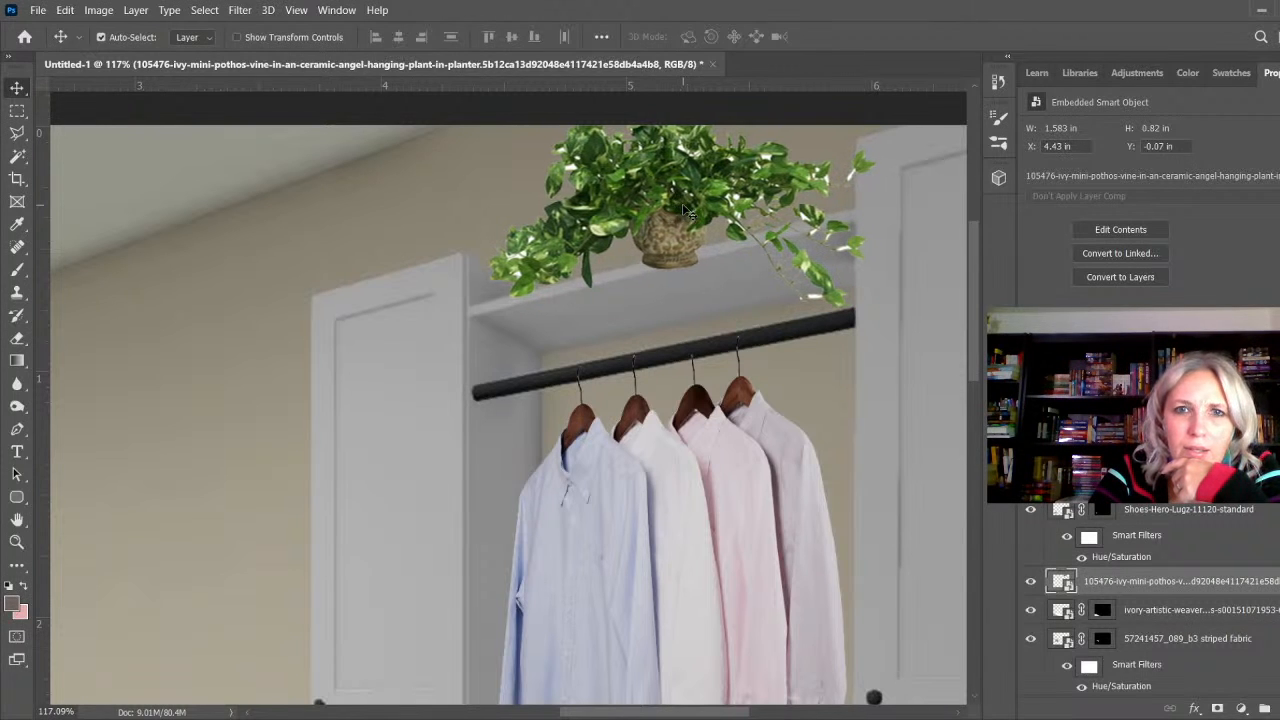
key("Left")
key("Left")
key("Left")
key("Left")
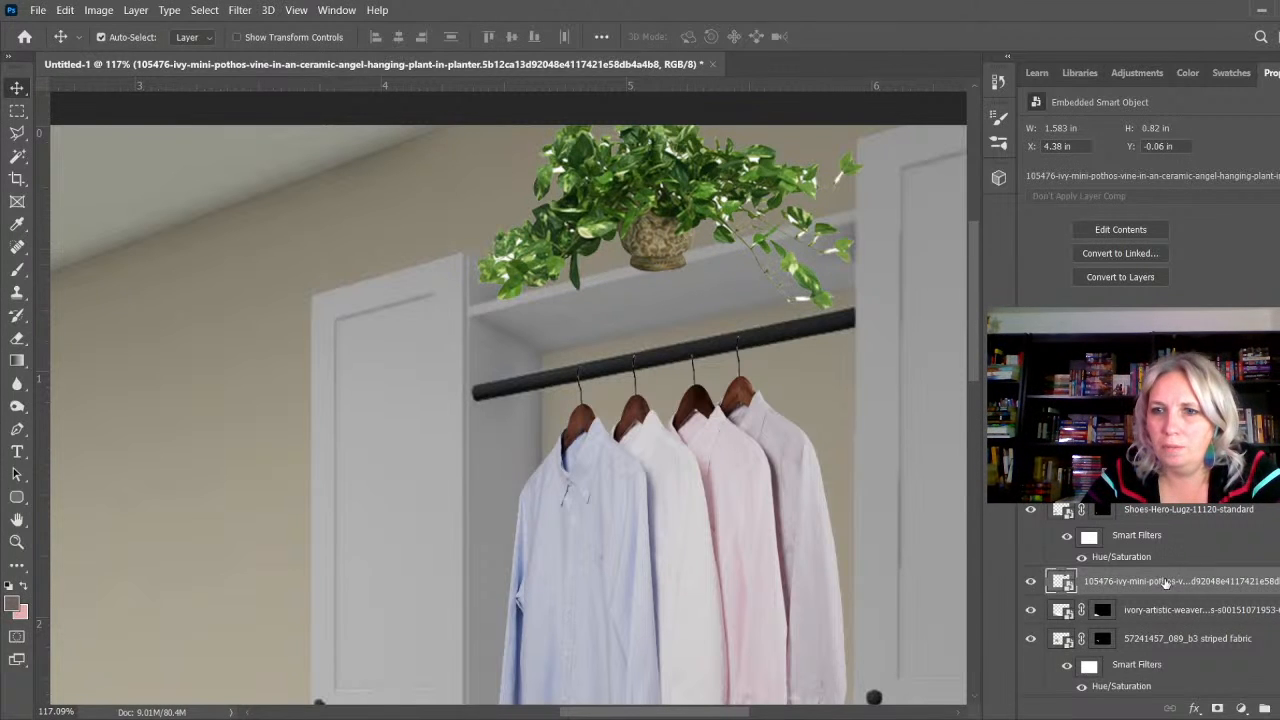
Step: Outline the visible part of the ivy plant with the Polygonal Lasso and mask off the pot's base so it sits behind the shelf edge
left_click(17, 132)
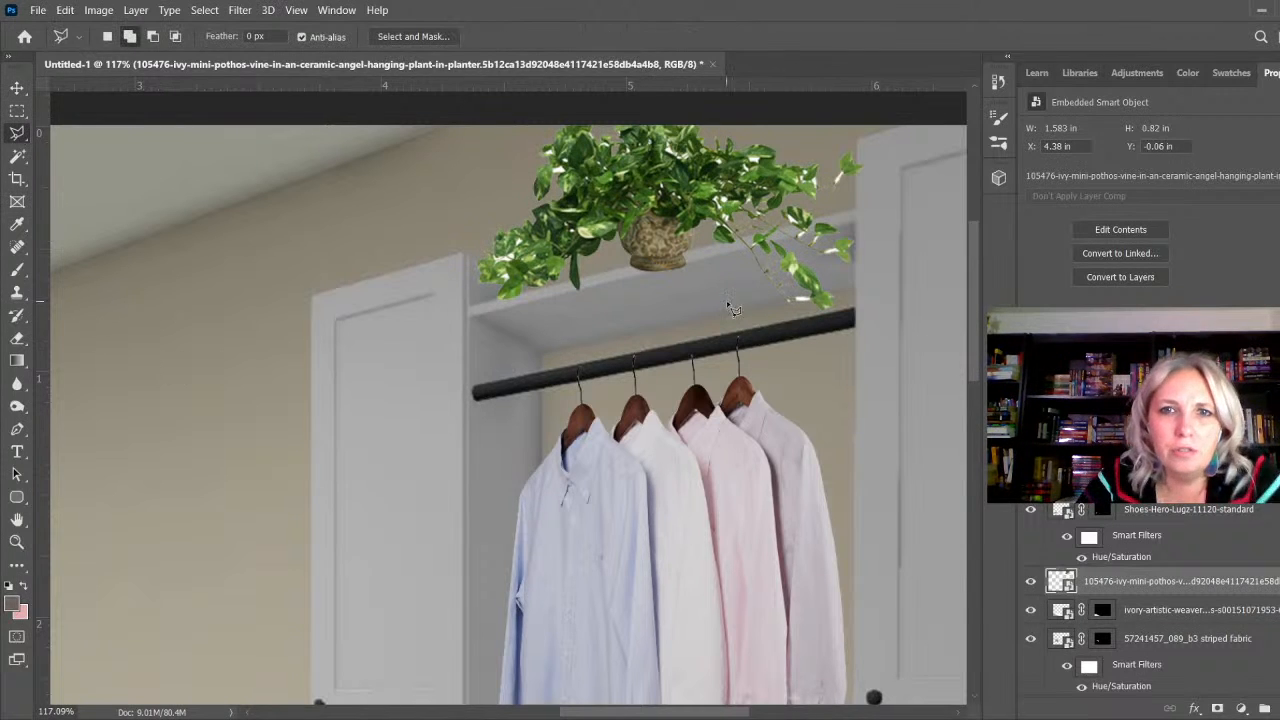
mouse_move(620, 270)
left_mouse_down()
mouse_move(706, 248)
mouse_move(829, 370)
mouse_move(847, 356)
mouse_move(895, 214)
mouse_move(910, 128)
mouse_move(791, 97)
mouse_move(531, 114)
mouse_move(424, 292)
mouse_move(538, 384)
mouse_move(570, 374)
mouse_move(622, 271)
left_mouse_up()
left_click(1218, 708)
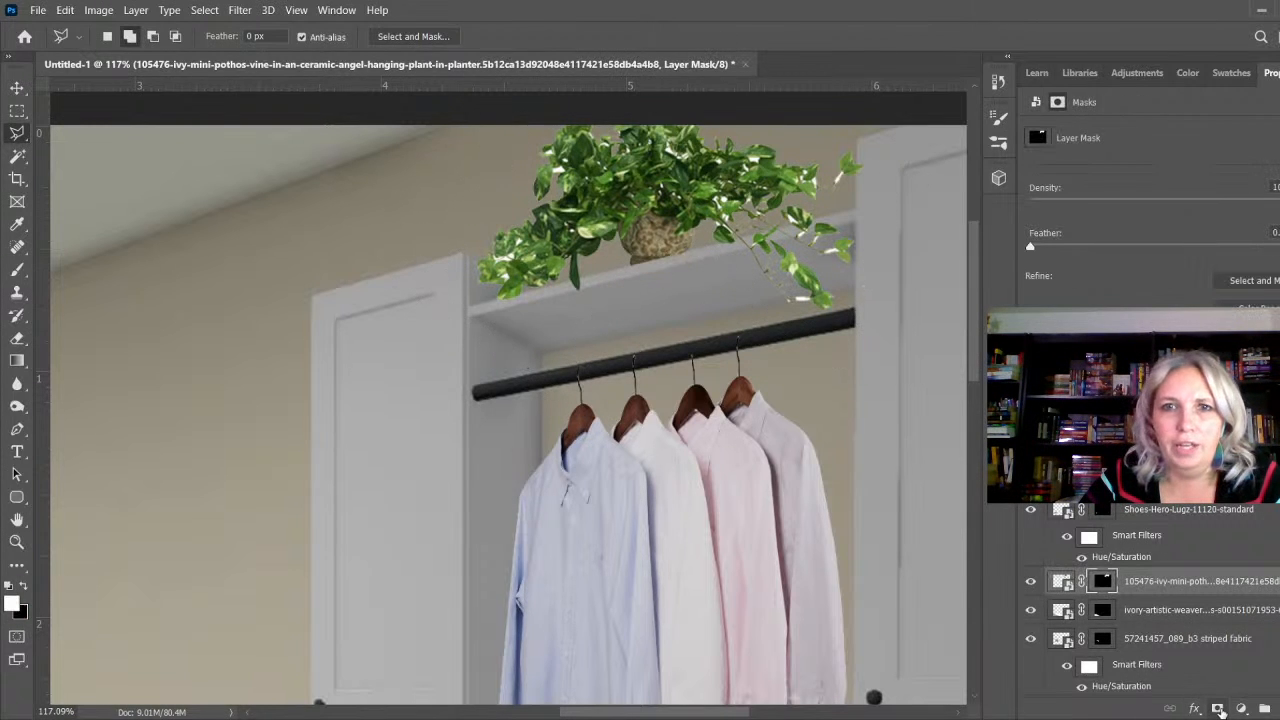
scroll(825, 637, "down", 5)
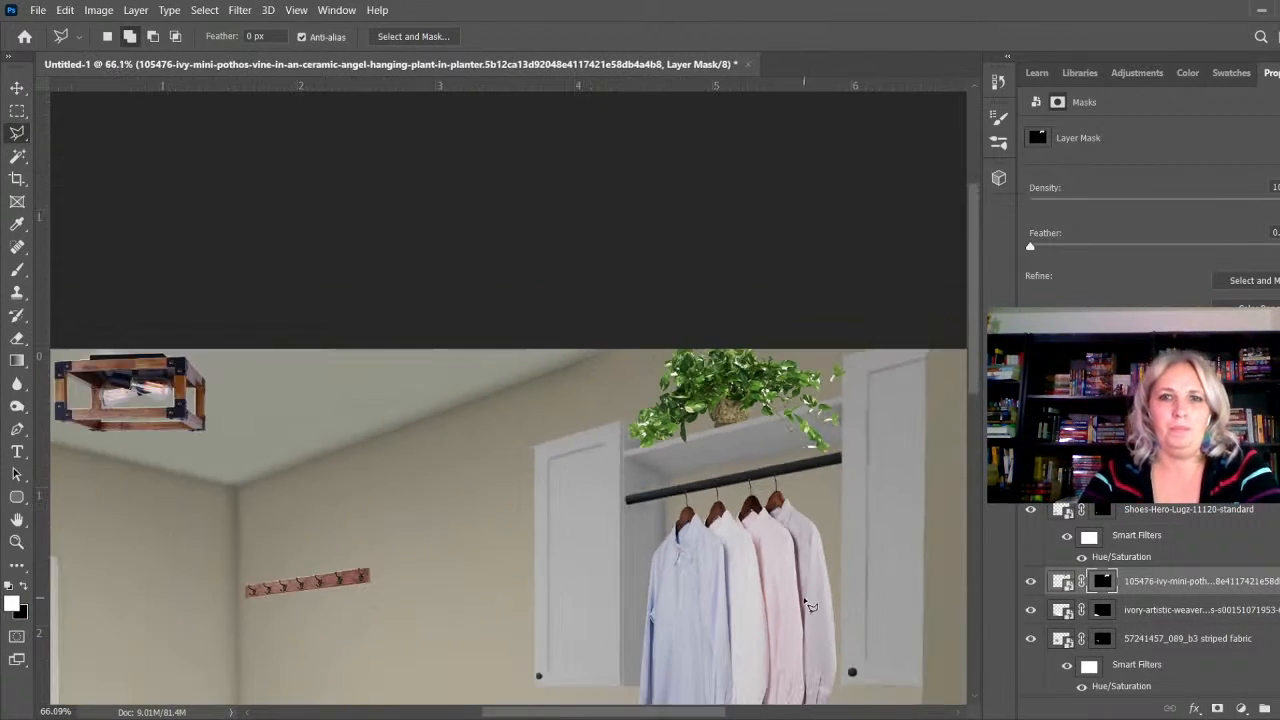
scroll(723, 300, "down", 3)
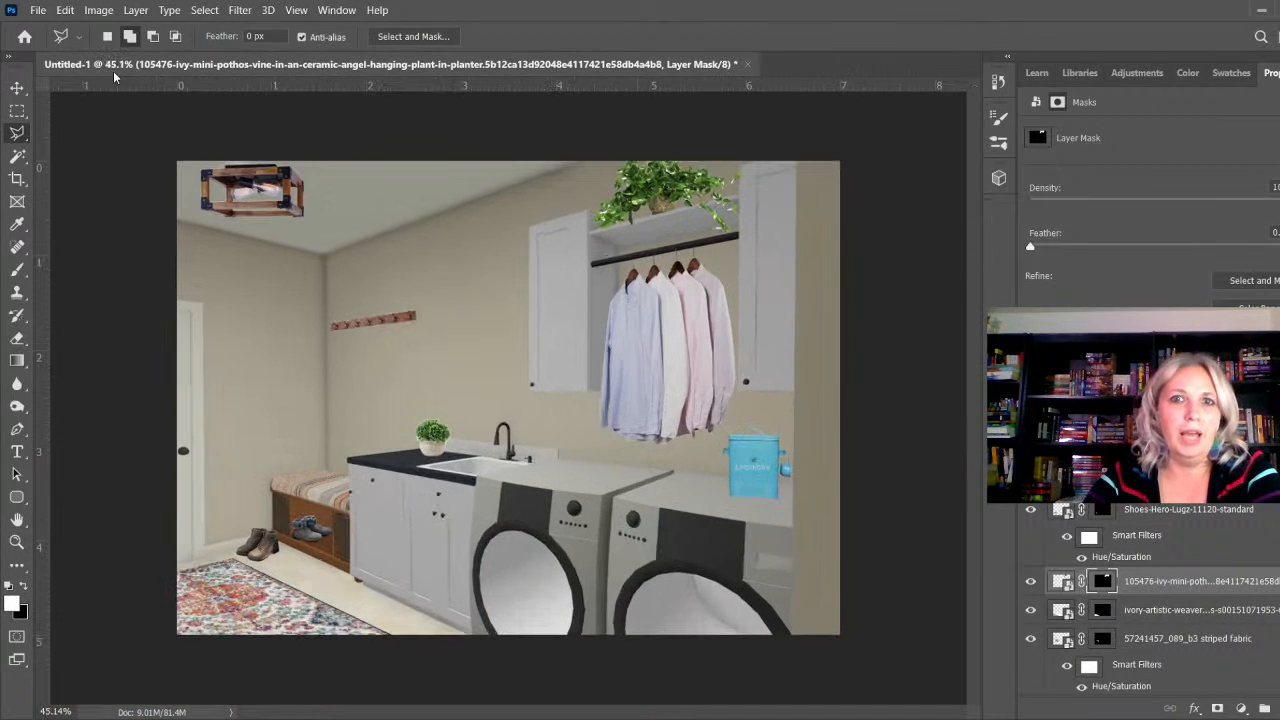
Step: Apply a Hue/Saturation adjustment to the ivy plant image itself rather than its mask, toning down the foliage
left_click(17, 88)
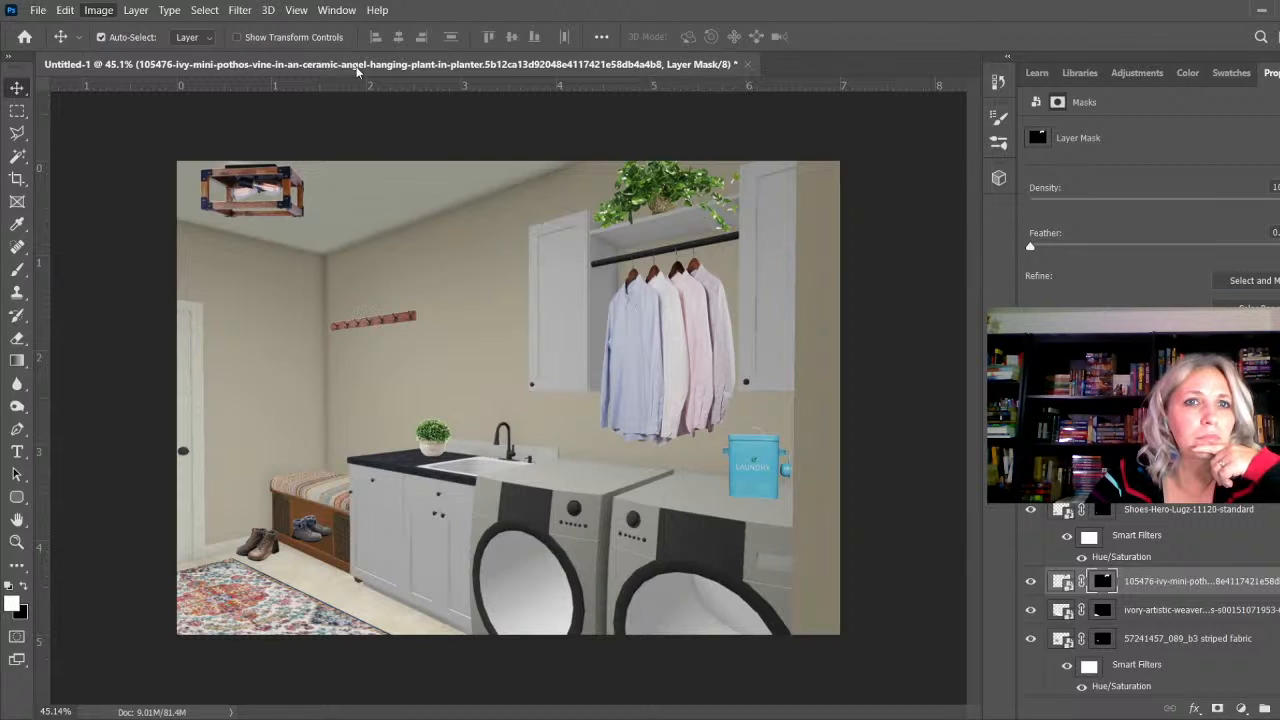
left_click(1149, 605)
left_click(1150, 584)
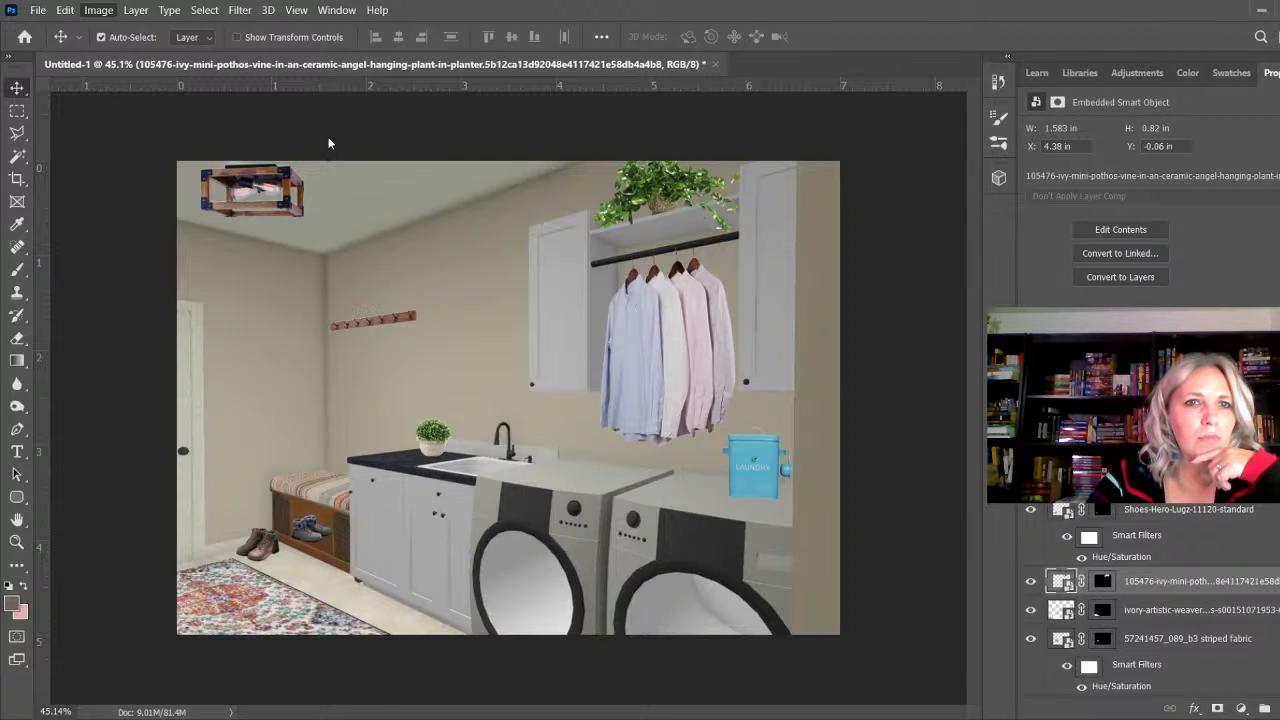
key("i")
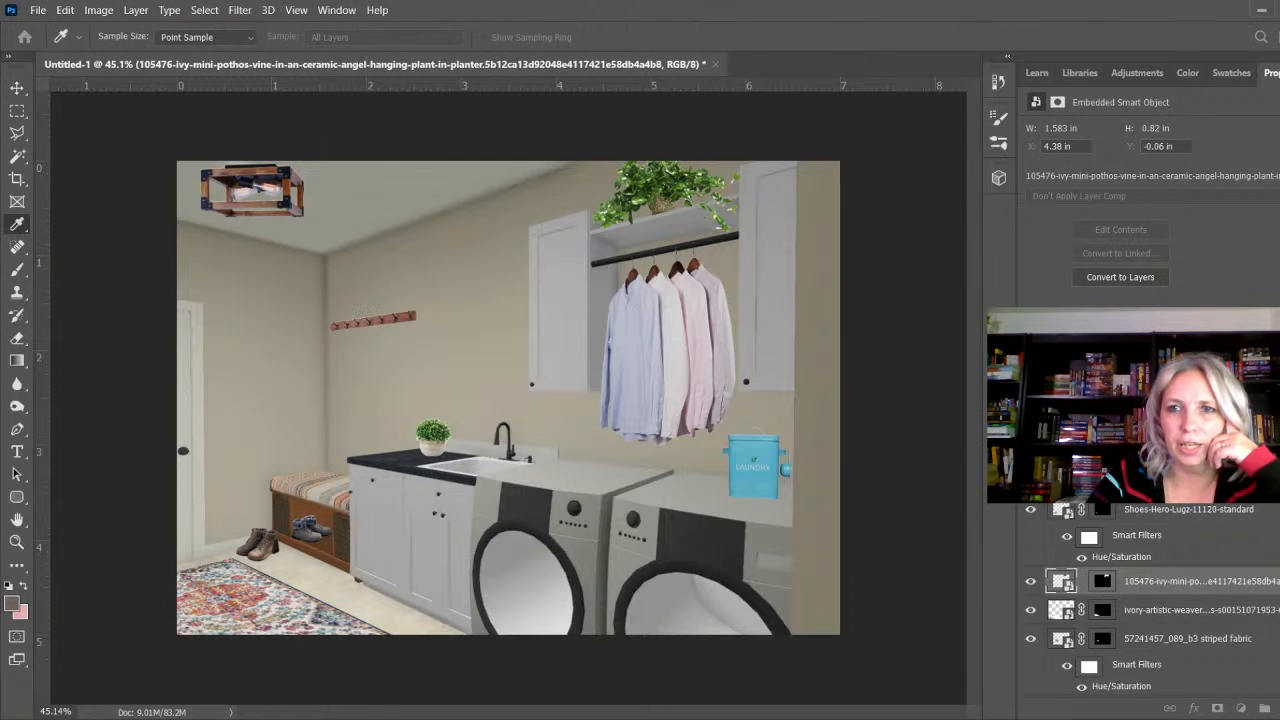
key("ctrl+z")
key("ctrl+z")
key("ctrl+z")
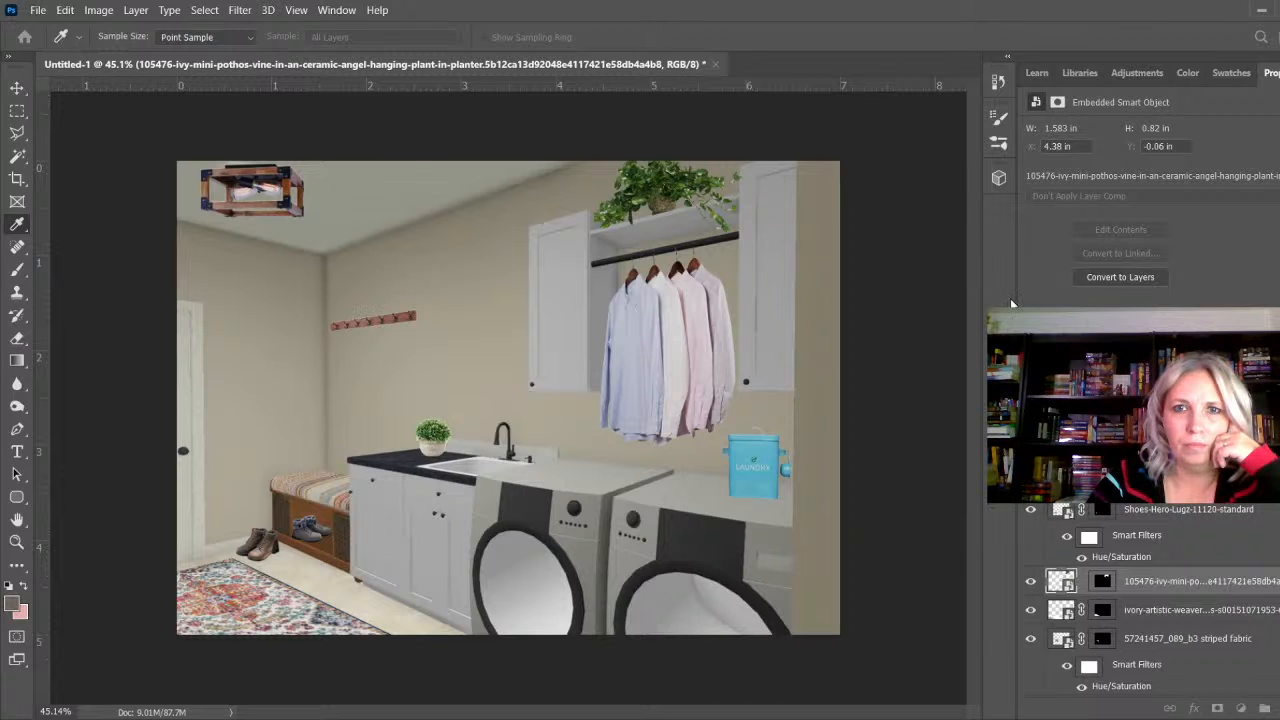
key("v")
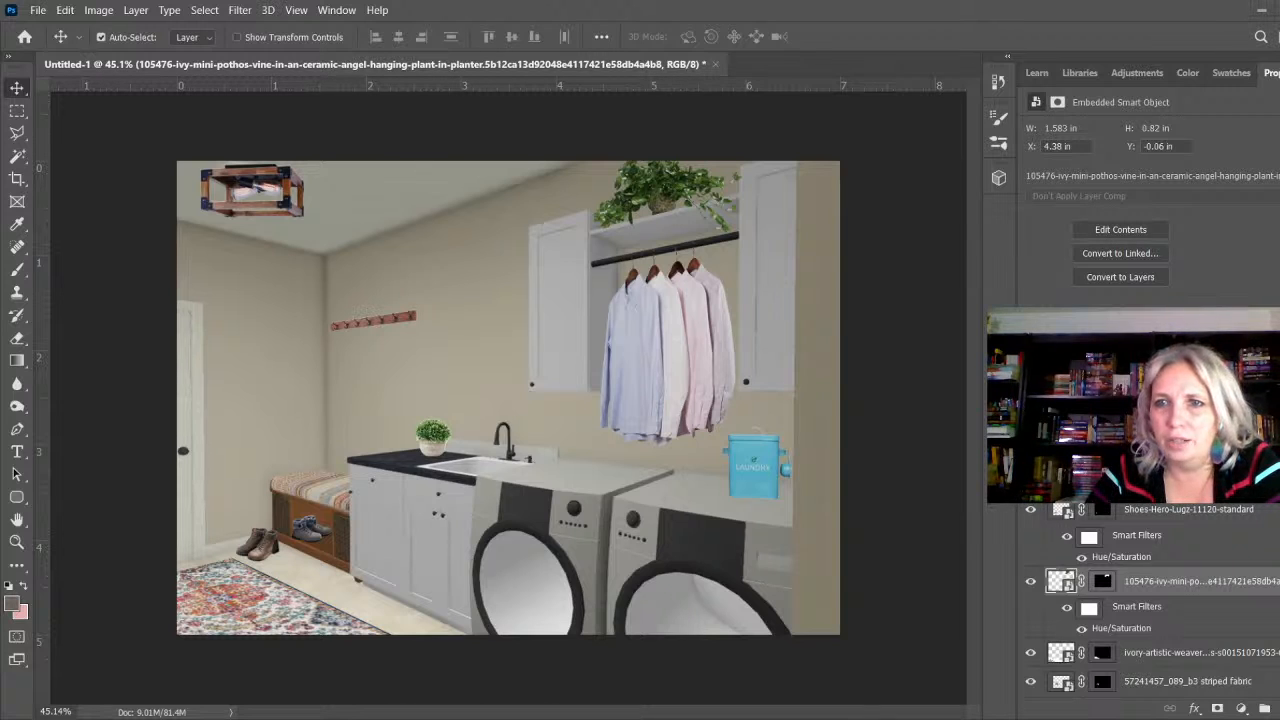
Step: Place the laundry-day-2 mountain print and mask off the white background outside its wooden frame
double_click(331, 475)
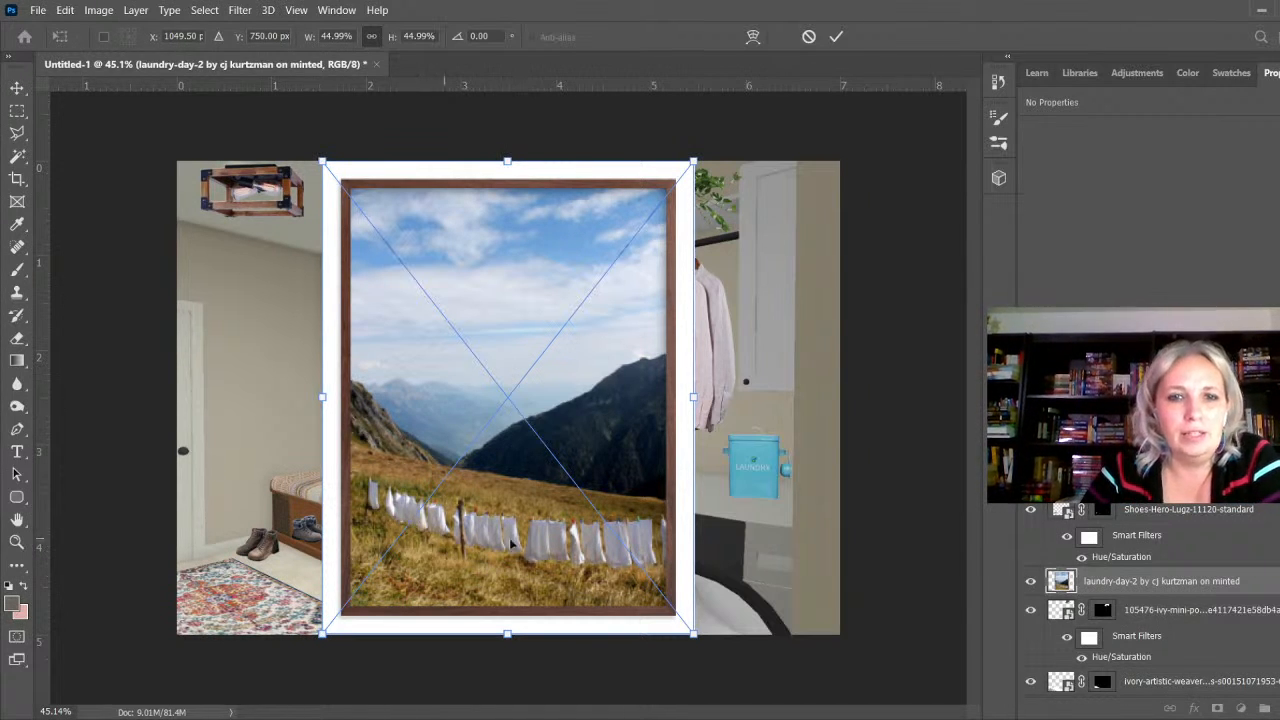
left_click(17, 110)
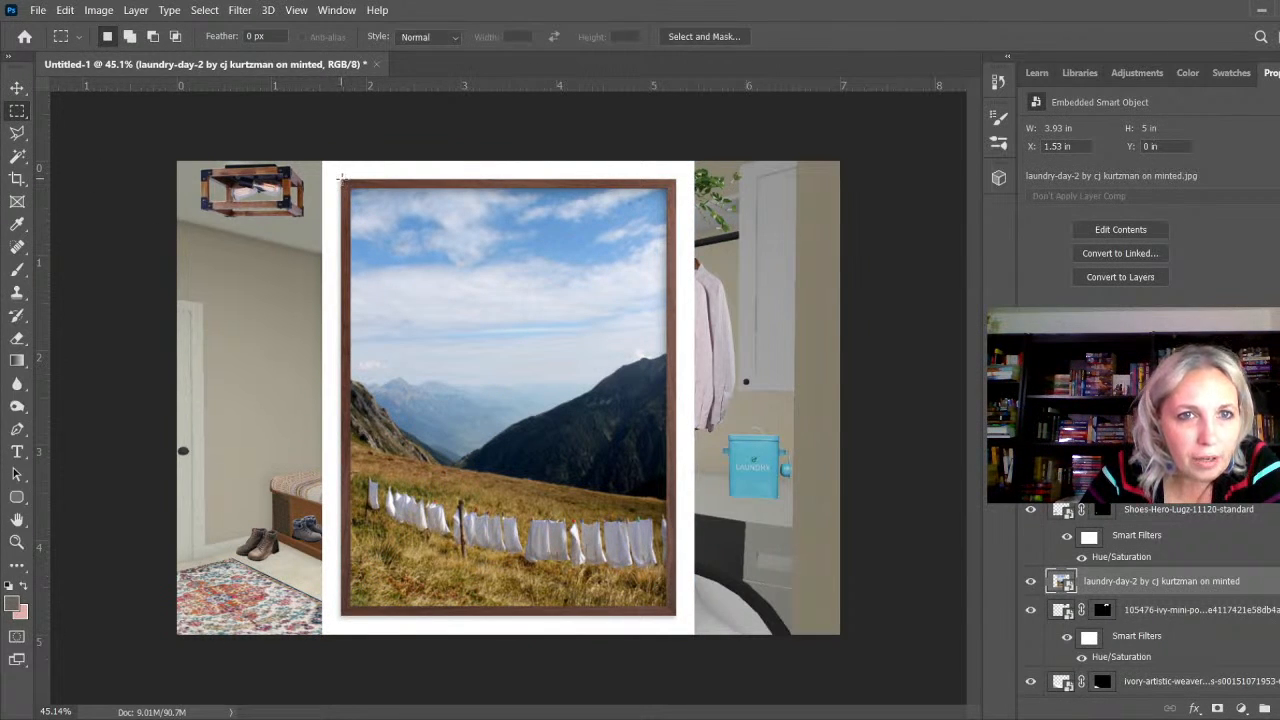
left_click_drag(341, 178, 676, 615)
left_click(1217, 708)
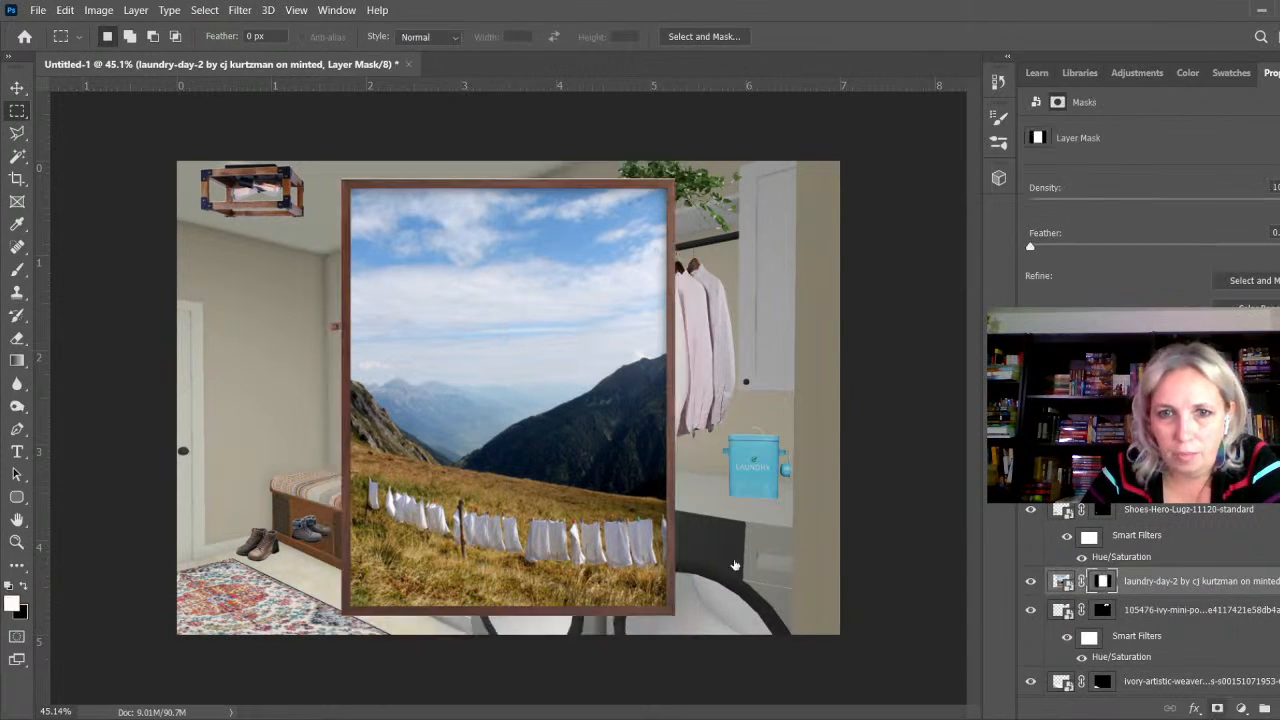
Step: Scale the mountain print proportionally to 33.19% and position it on the wall above the sink, between the hook rack and upper cabinet
key("ctrl+t")
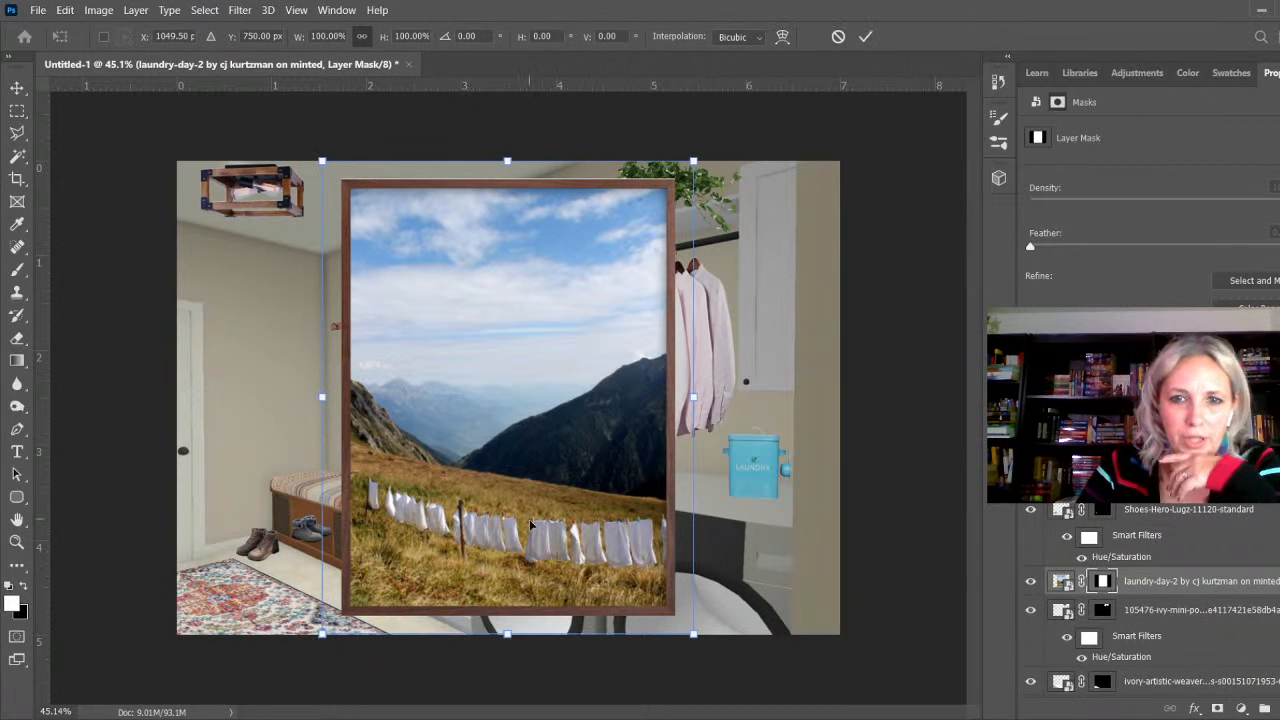
left_click_drag(693, 634, 482, 364)
left_click_drag(392, 296, 454, 366)
left_click_drag(384, 230, 421, 276)
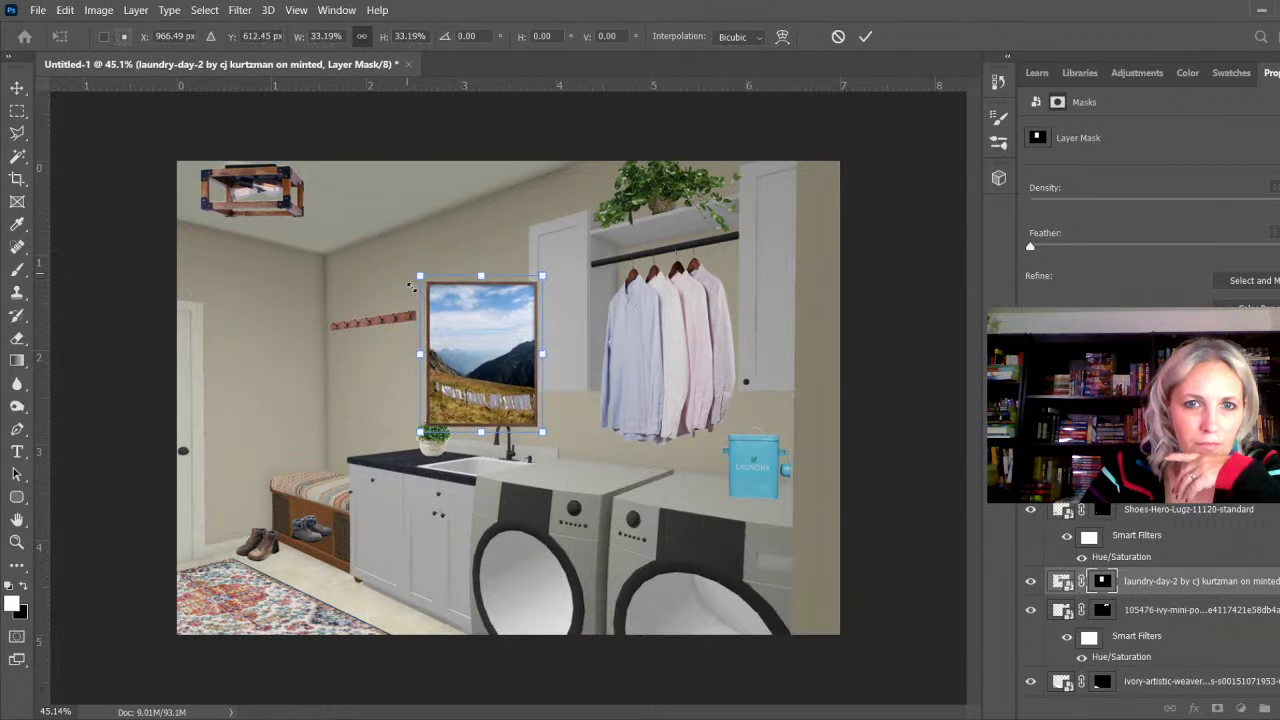
left_click_drag(470, 373, 467, 362)
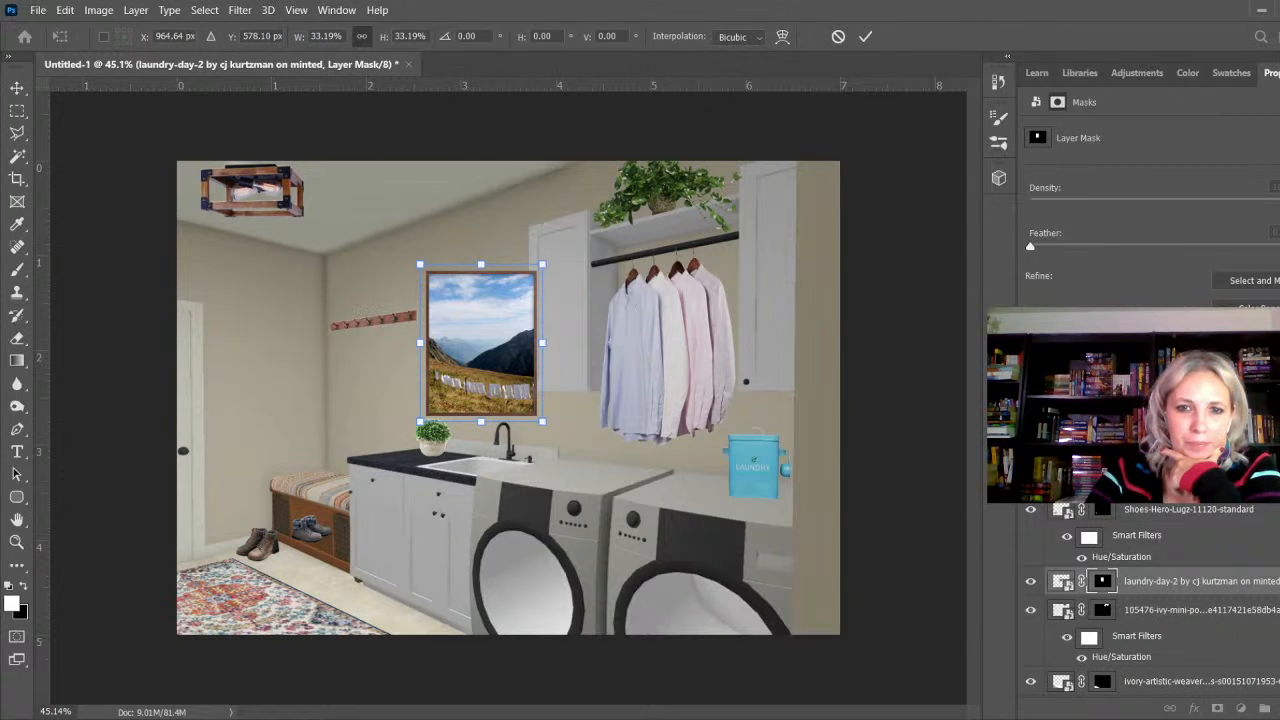
left_click(865, 36)
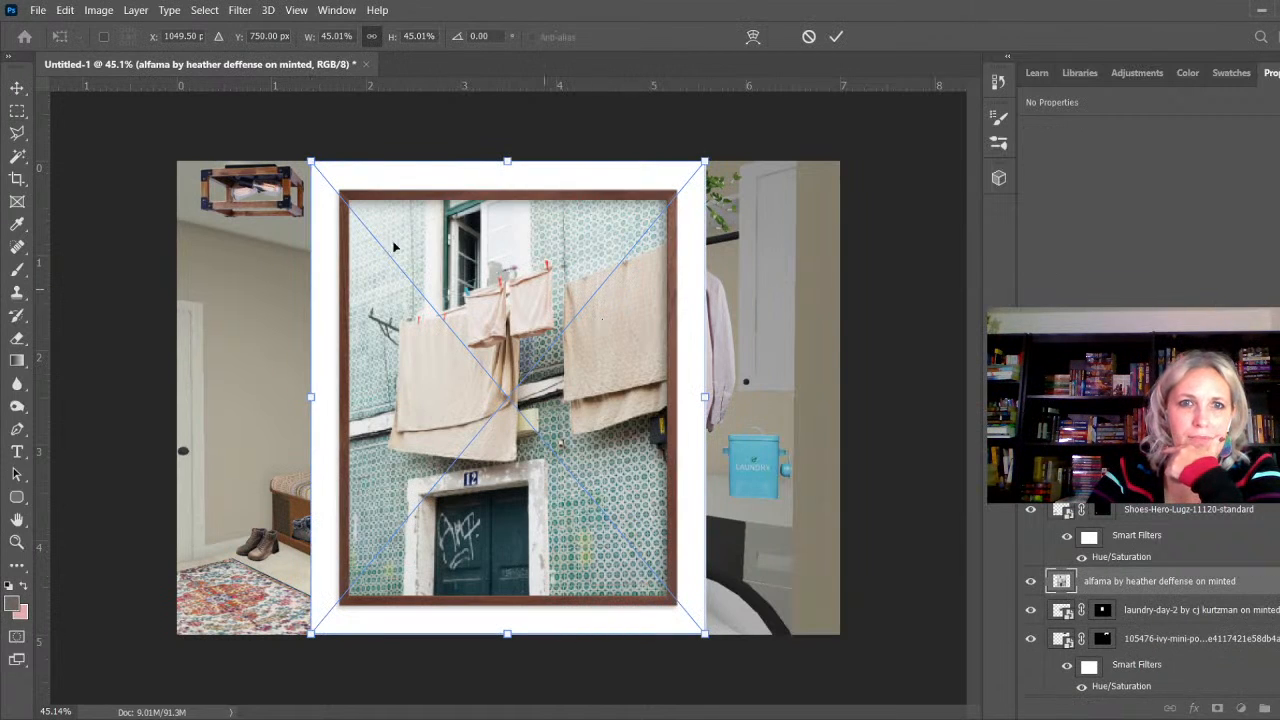
Step: Place the alfama laundry print and mask off the white background outside its wooden frame
key("Return")
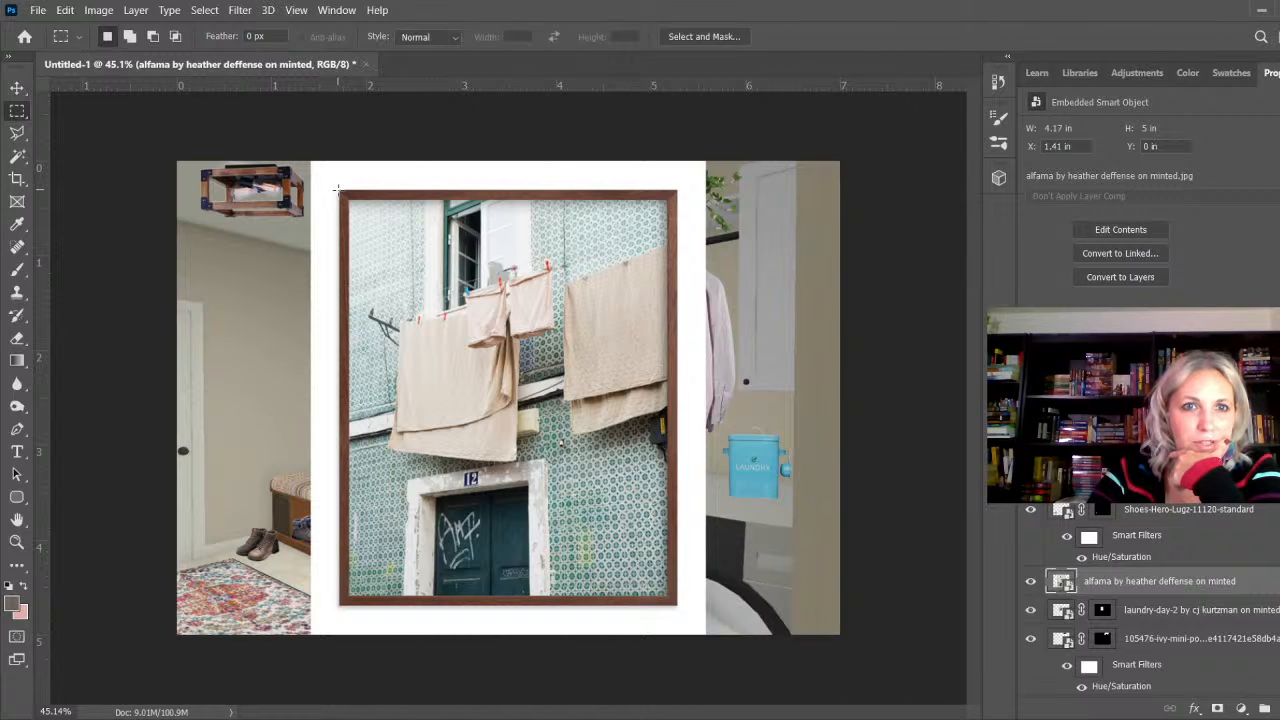
left_click_drag(337, 188, 676, 606)
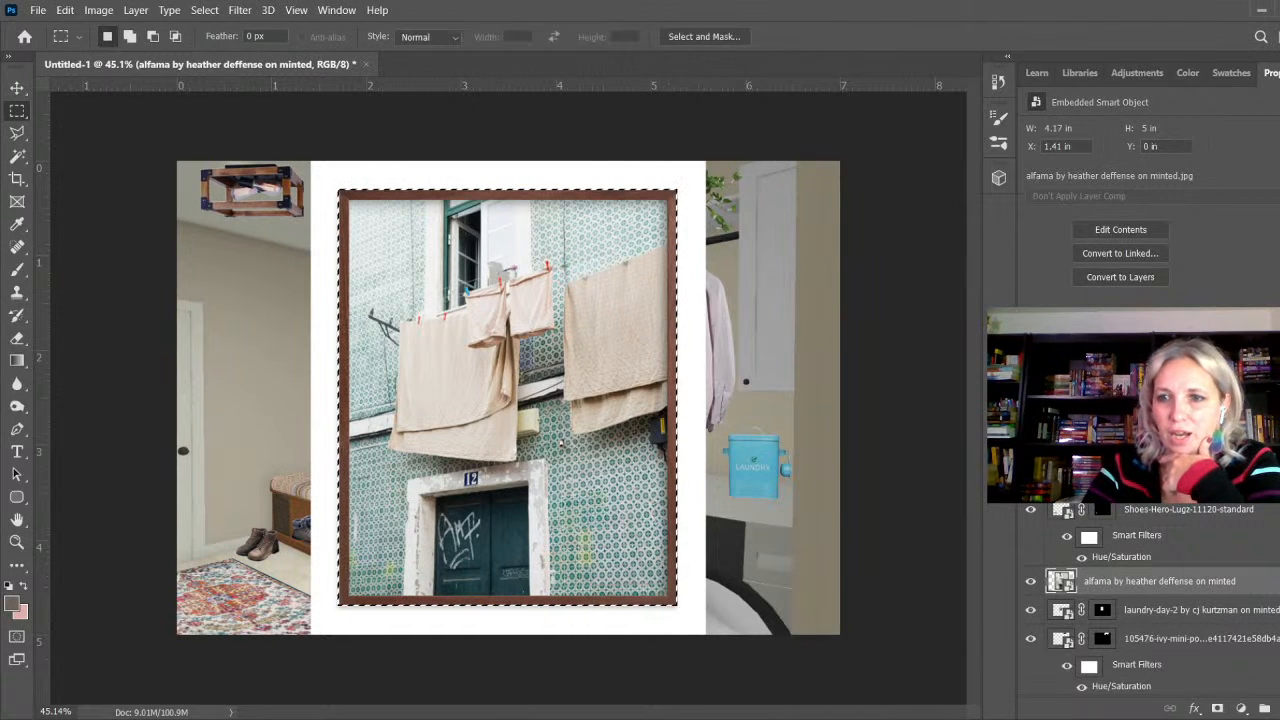
left_click(1218, 708)
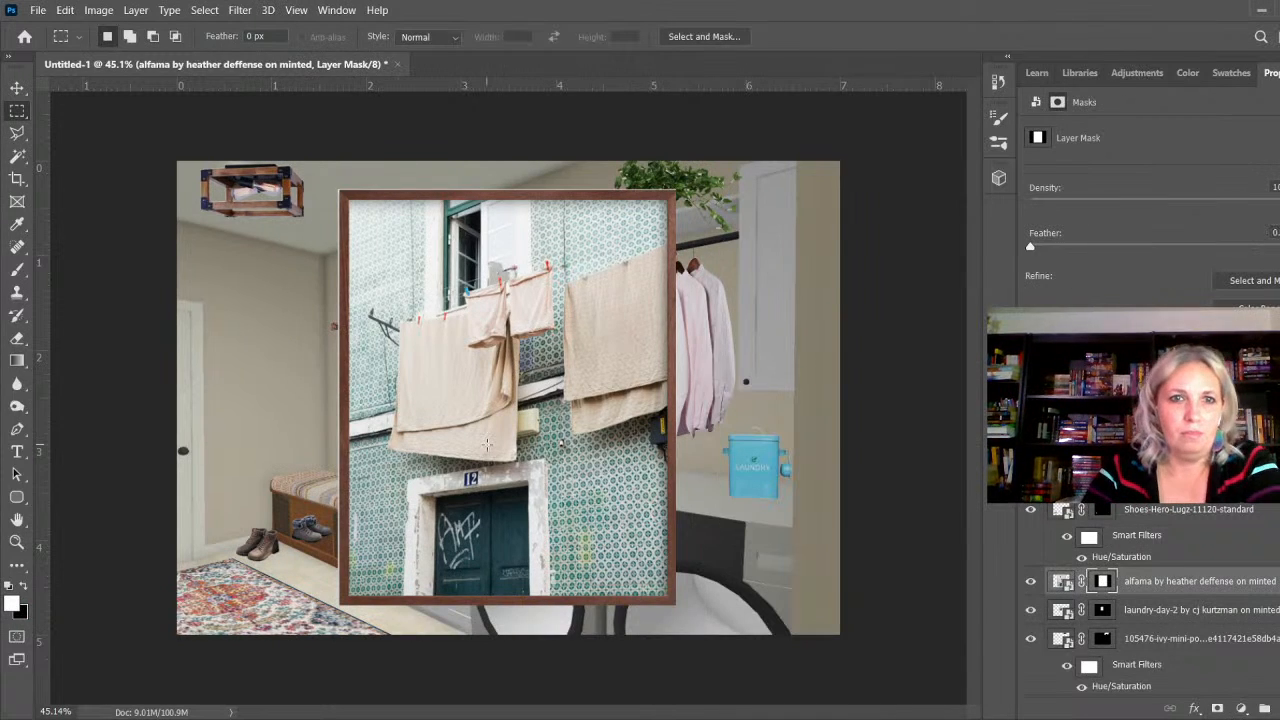
Step: Try the alfama print at 35.53% scale on the wall above the striped bench, beside the door
key("ctrl+t")
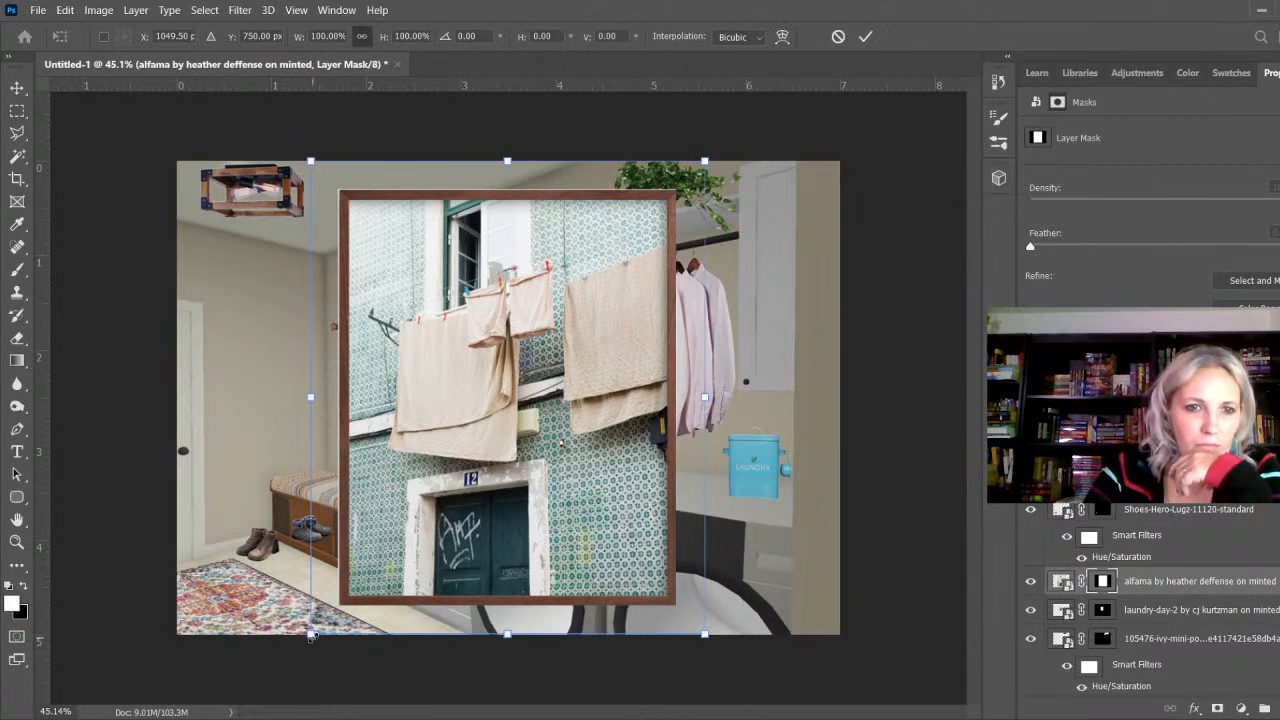
left_click_drag(311, 636, 574, 386)
left_click_drag(582, 312, 523, 400)
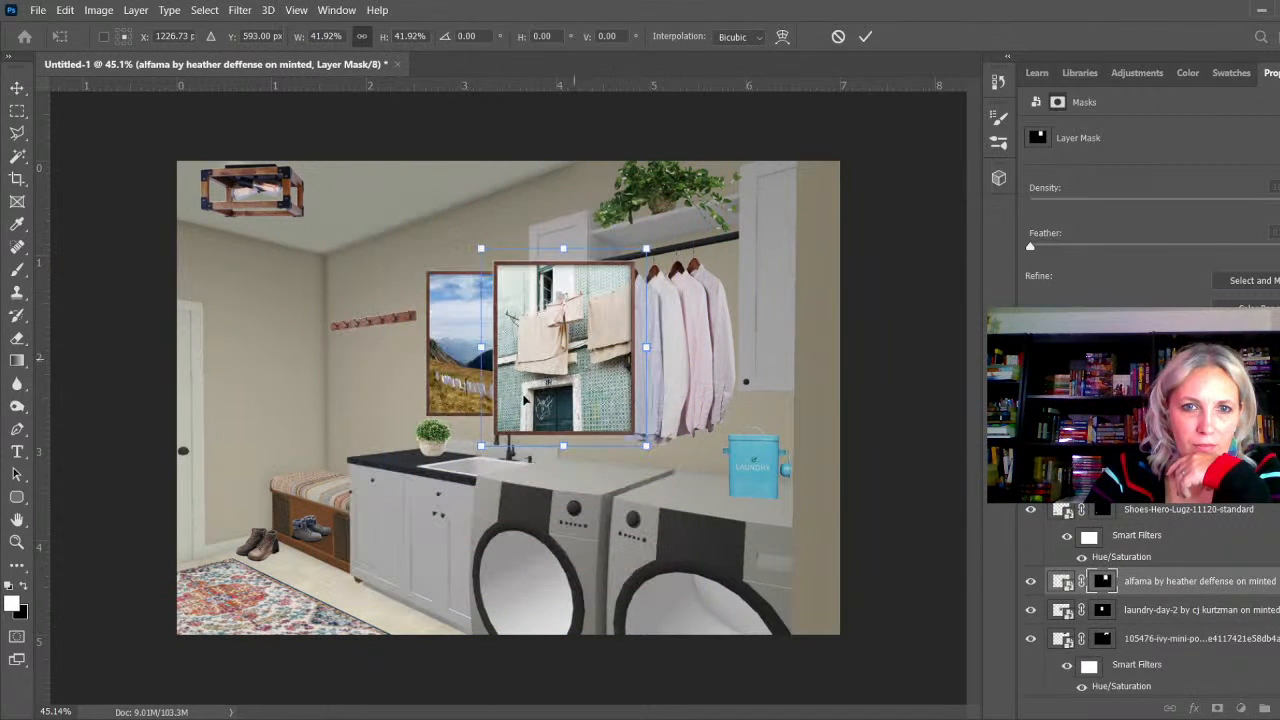
left_click_drag(482, 446, 516, 422)
left_click_drag(548, 327, 256, 377)
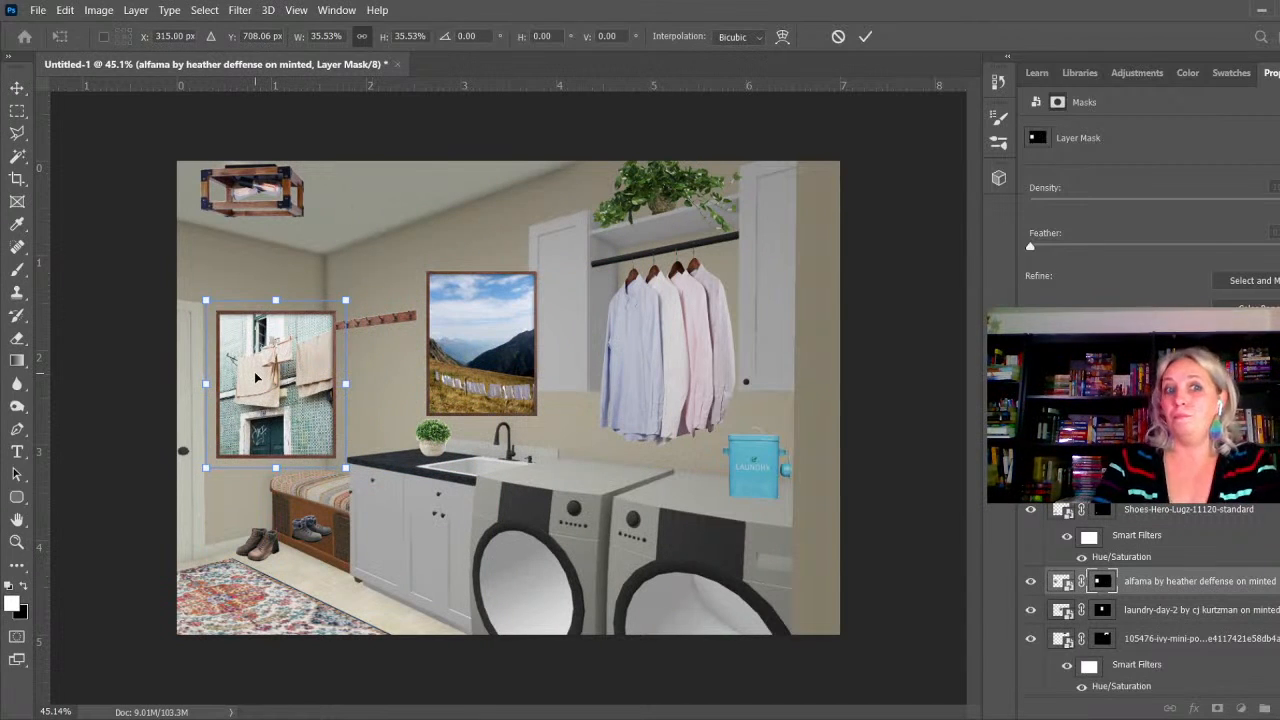
left_click(856, 40)
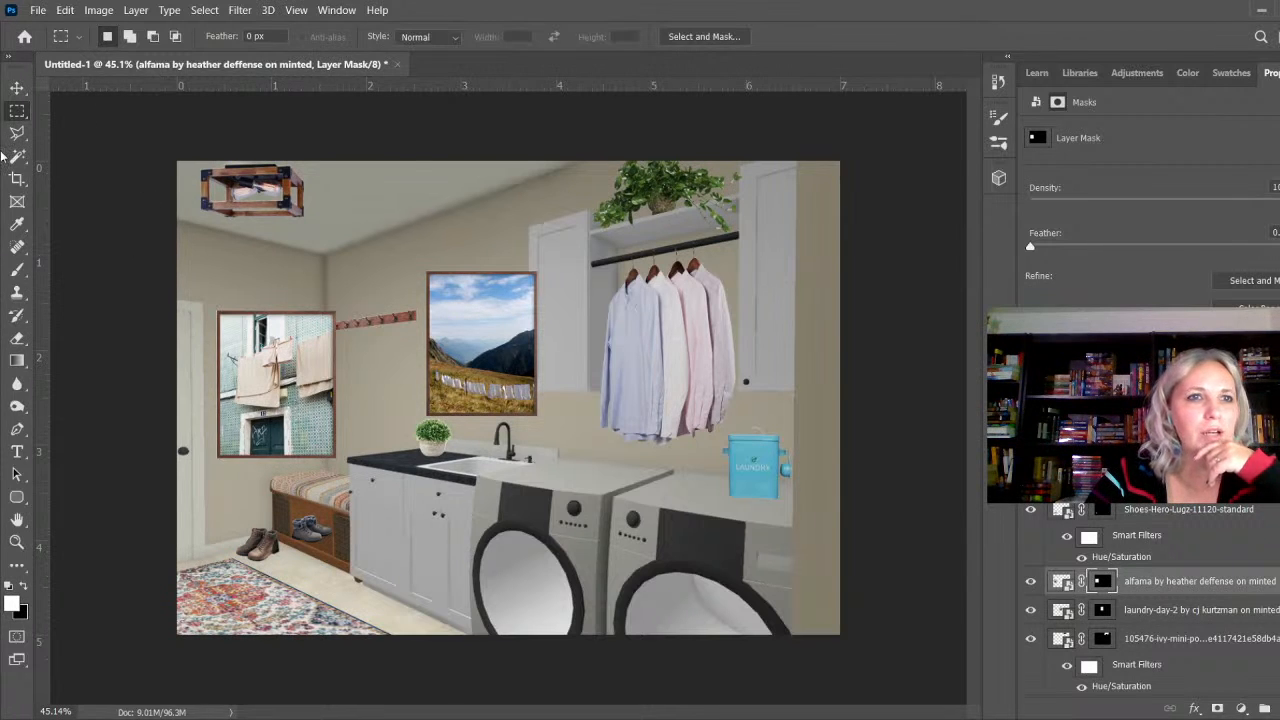
Step: Delete the alfama print layer
left_click(1203, 583)
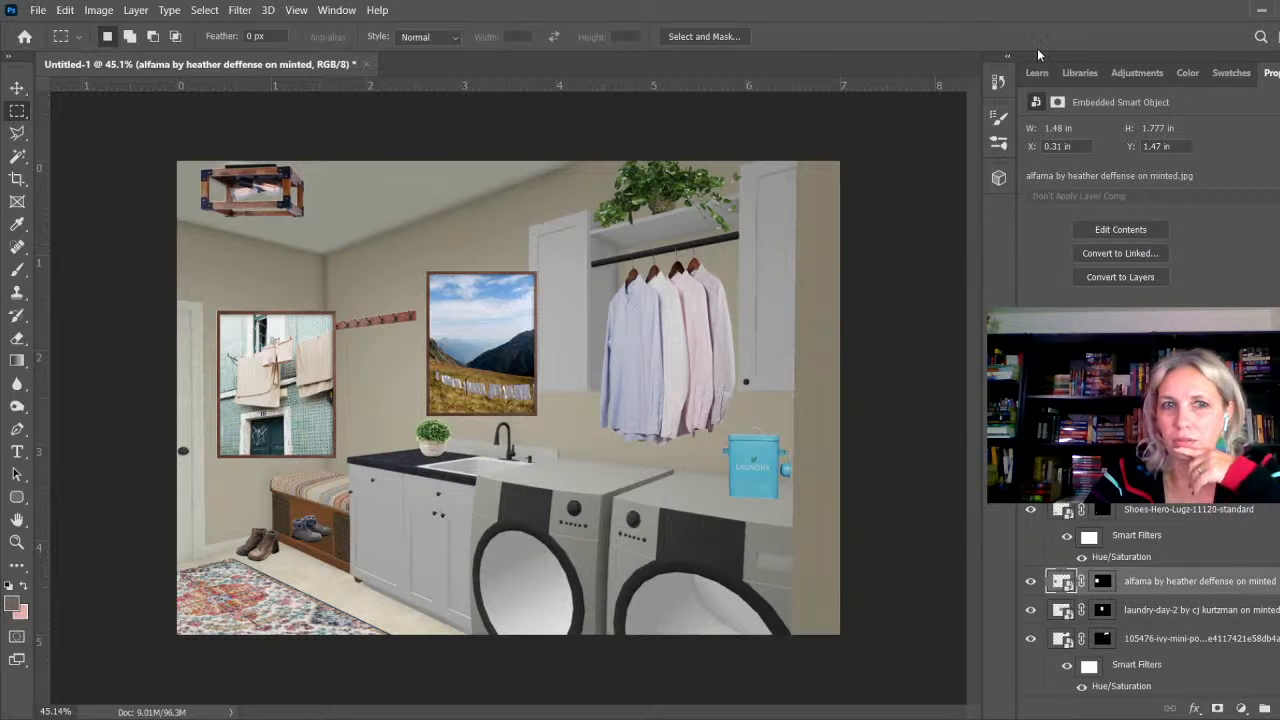
key("Delete")
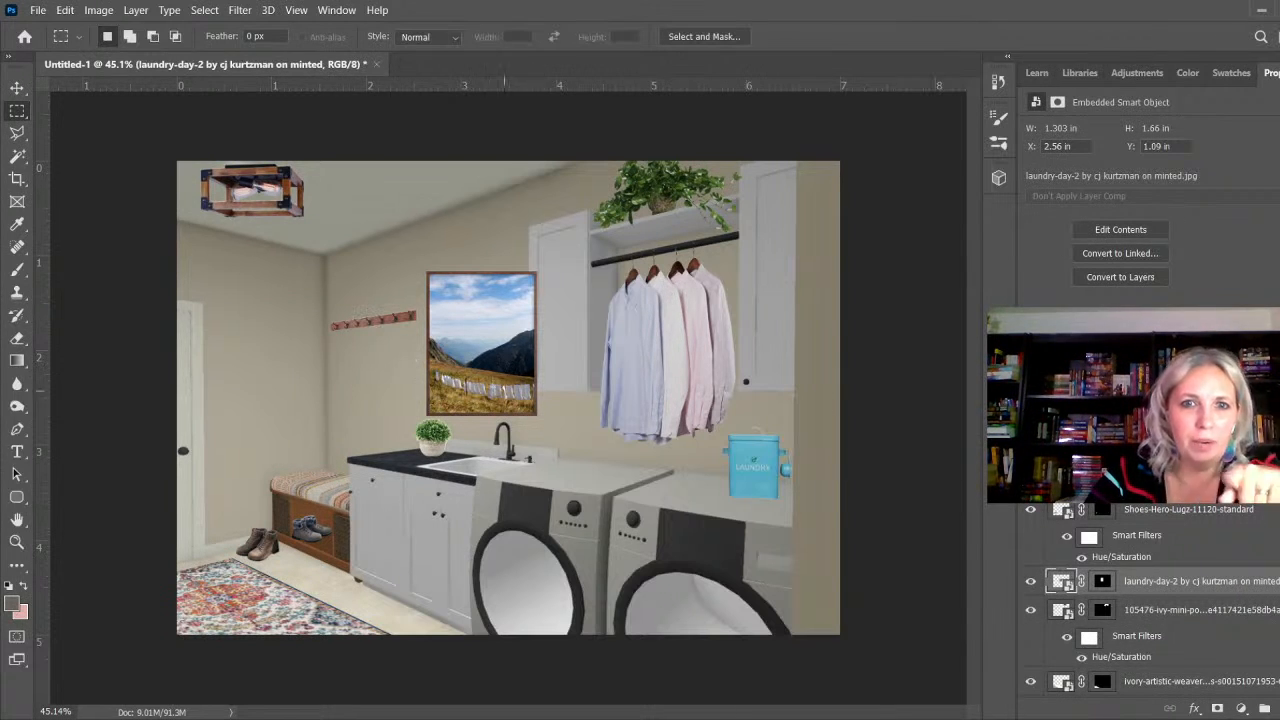
Step: Narrow the mountain print to 87.28% width without changing its height, shifting it closer to the upper cabinet at X 2.84 in
scroll(471, 302, "up", 4)
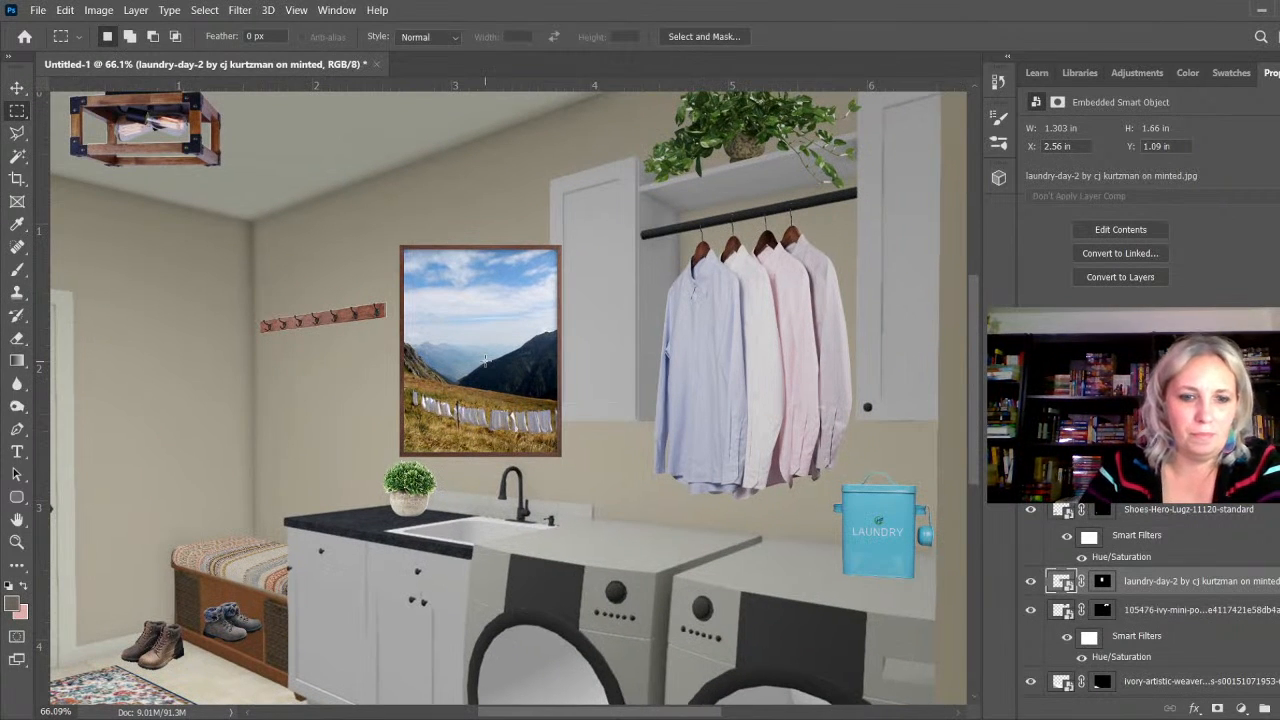
key("ctrl+t")
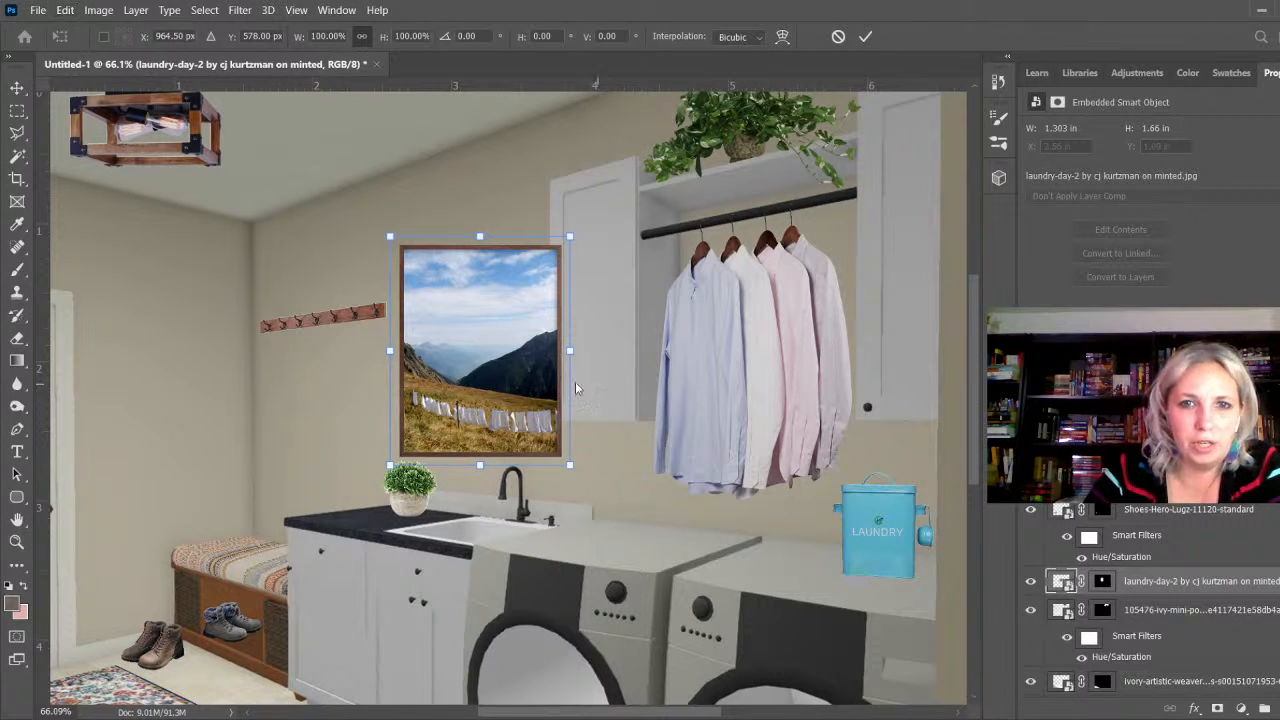
mouse_move(571, 357)
left_mouse_down()
mouse_move(521, 345)
mouse_move(548, 348)
left_mouse_up()
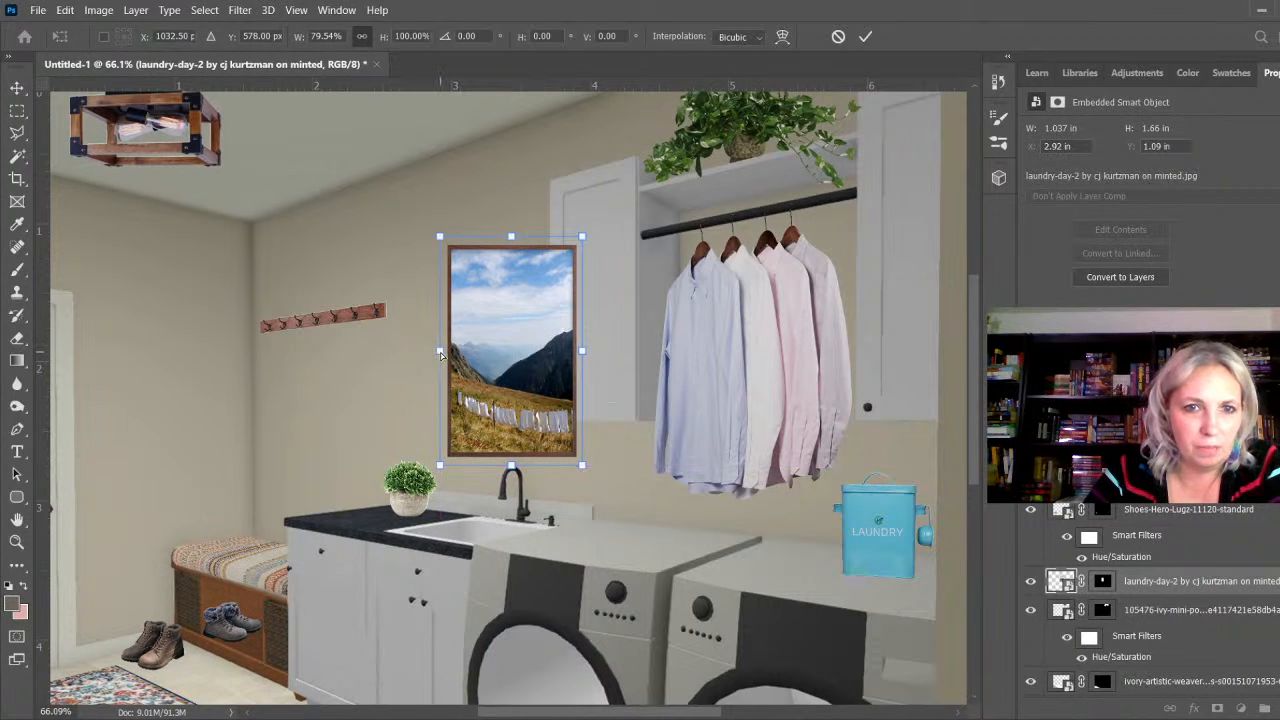
left_click_drag(438, 353, 430, 352)
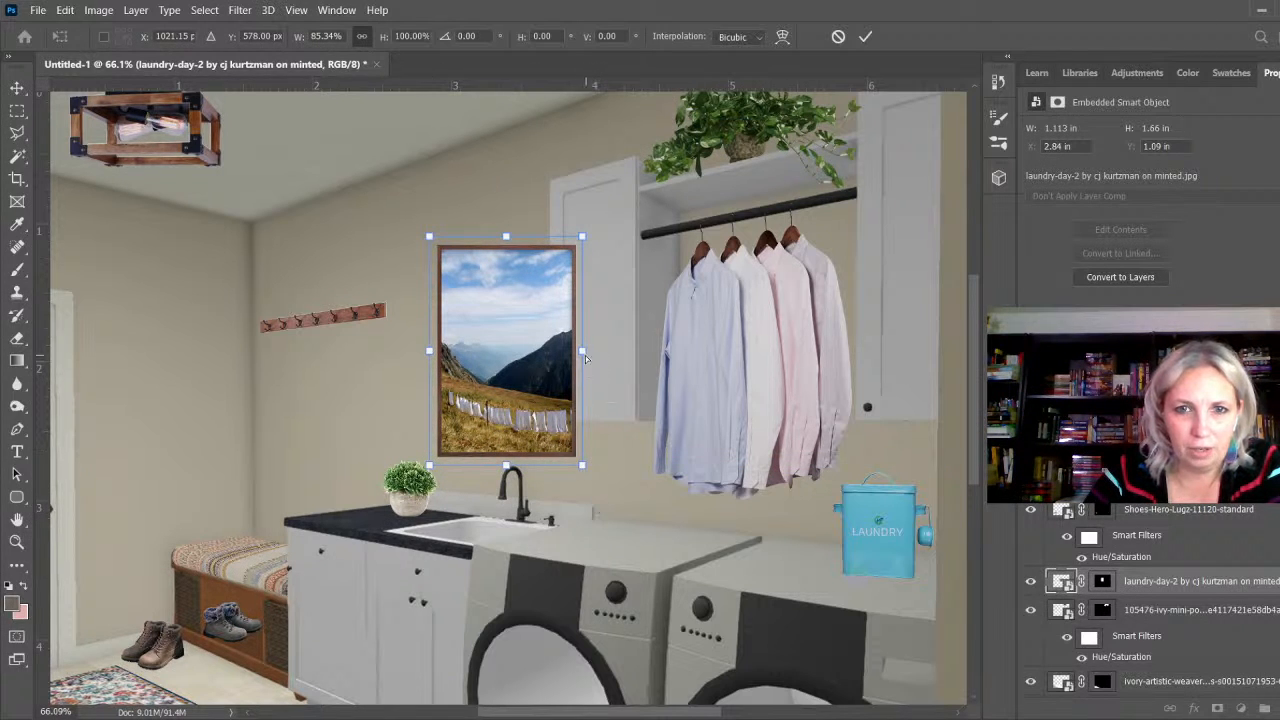
left_click_drag(584, 352, 587, 353)
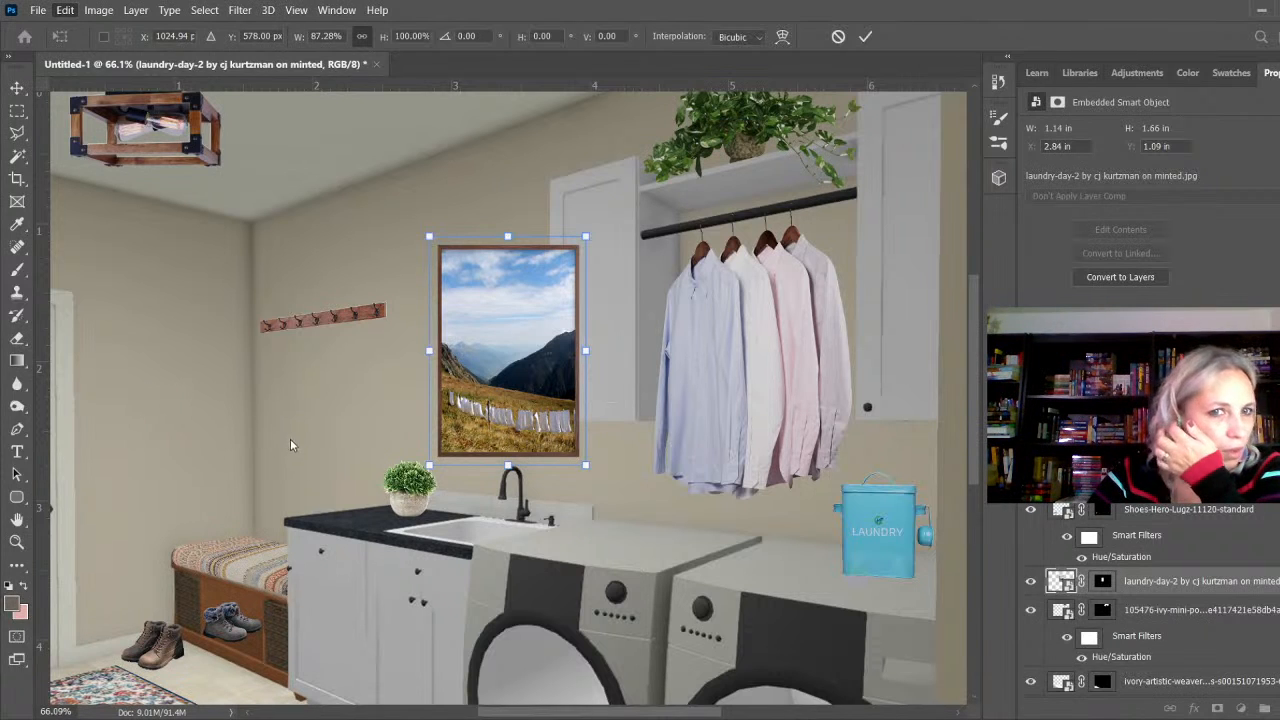
Step: Skew the mountain print's cabinet-side corners outward to match the wall perspective, with 118.22% height and -10.30 vertical skew, and apply the transform
left_click_drag(586, 237, 589, 207)
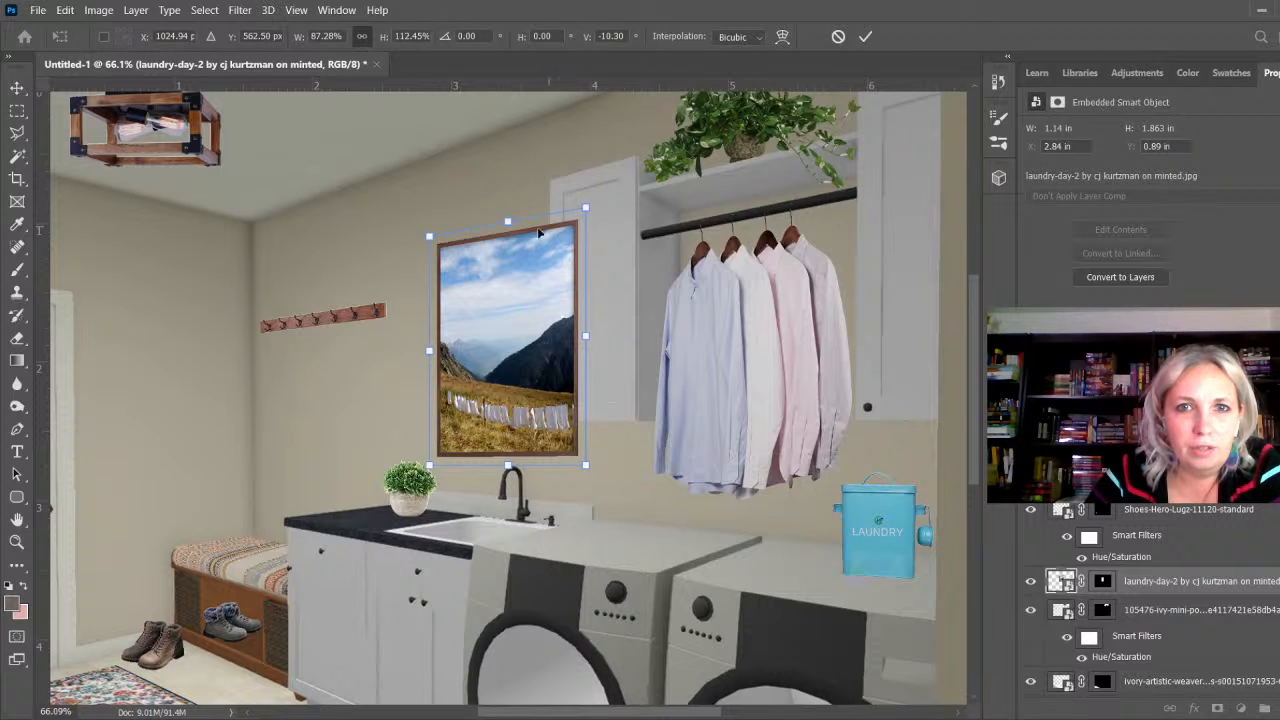
left_click_drag(586, 467, 587, 482)
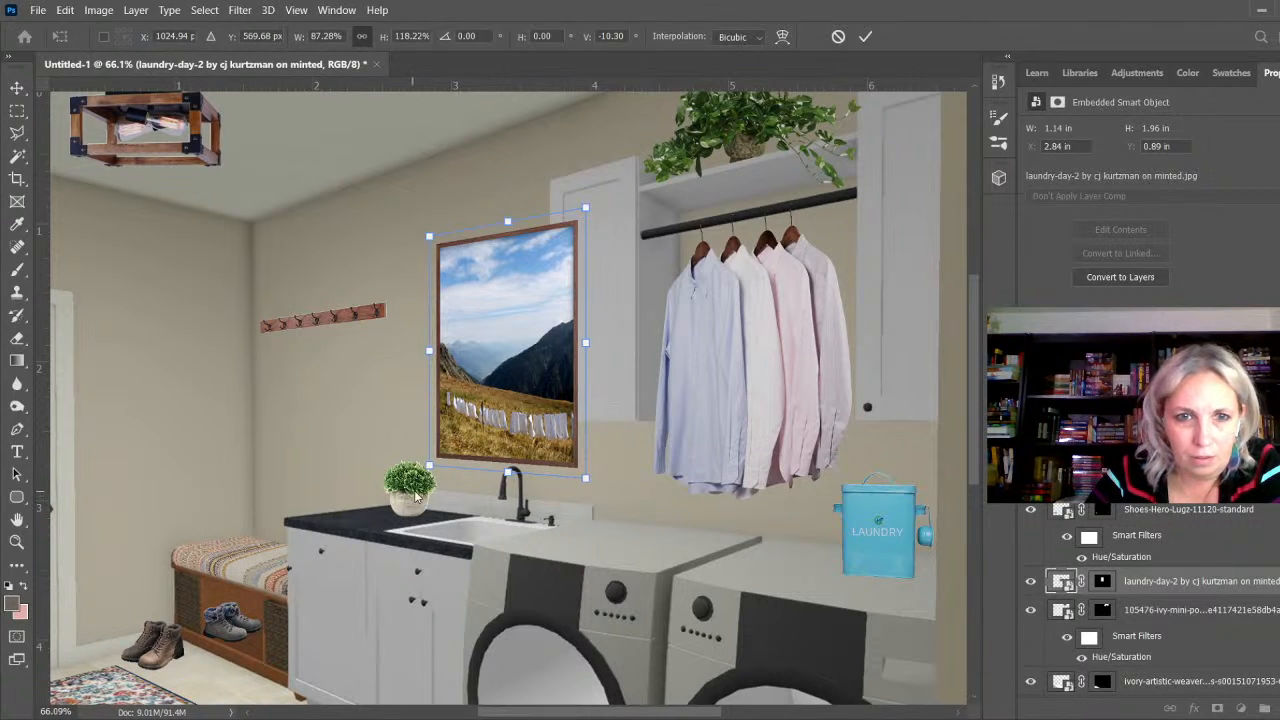
left_click(865, 36)
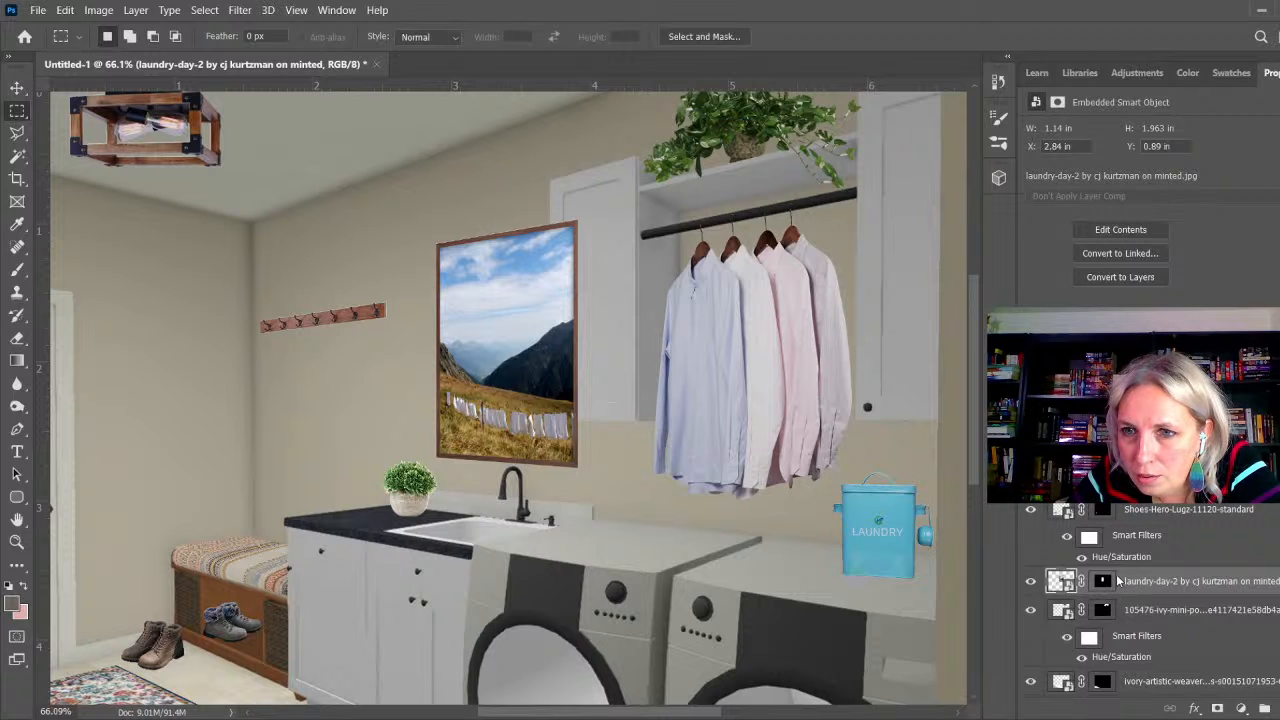
Step: Undo the mountain print's layer mask and lower the layer's opacity so the upper cabinet shows through
key("ctrl+z")
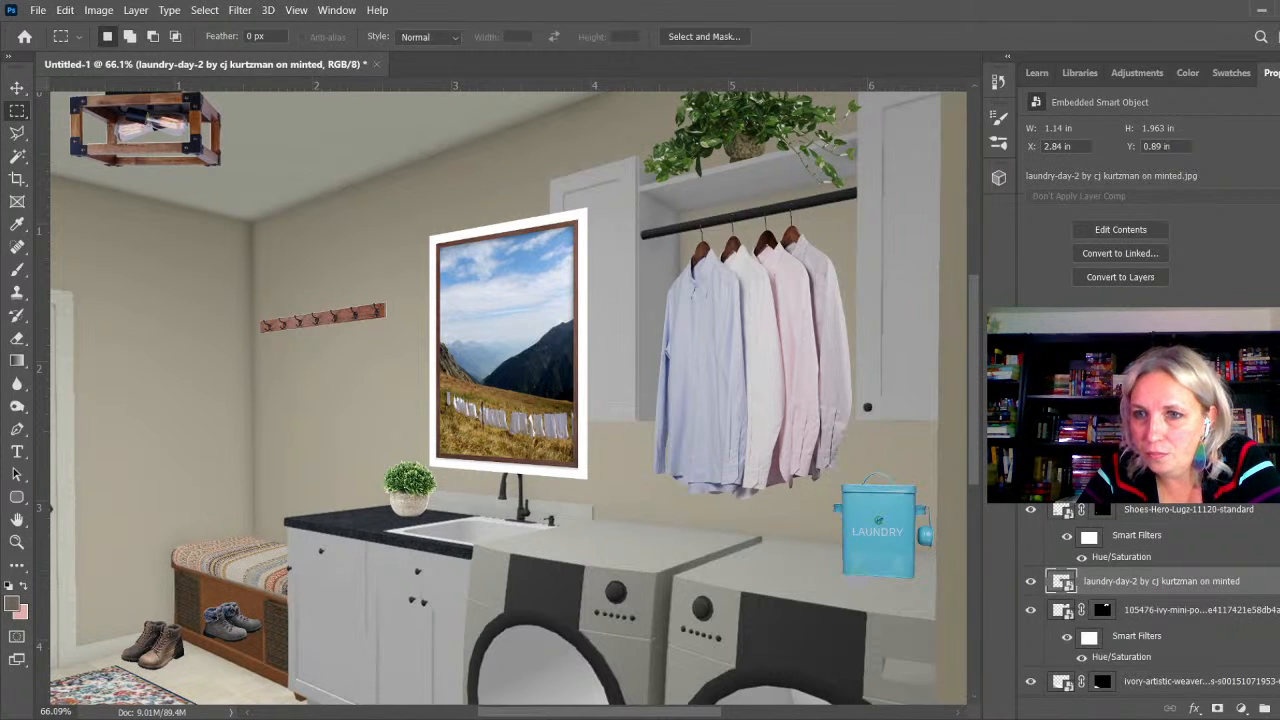
key("5")
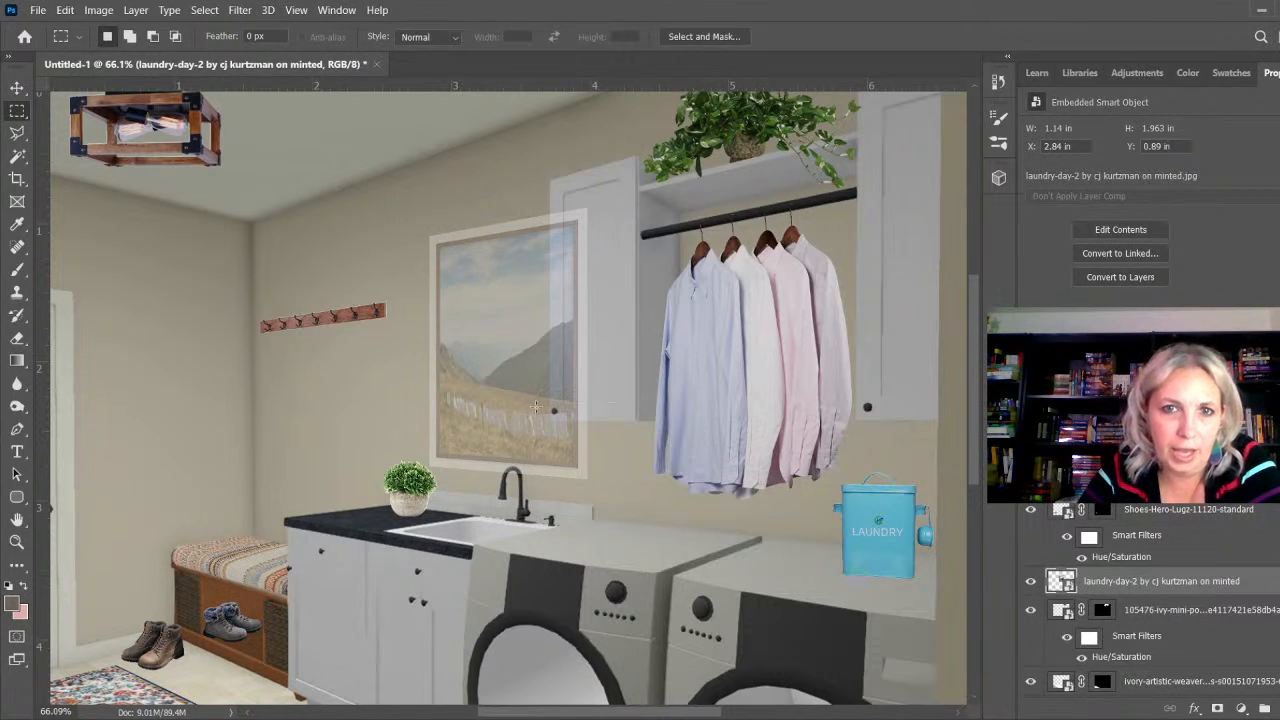
left_click(16, 133)
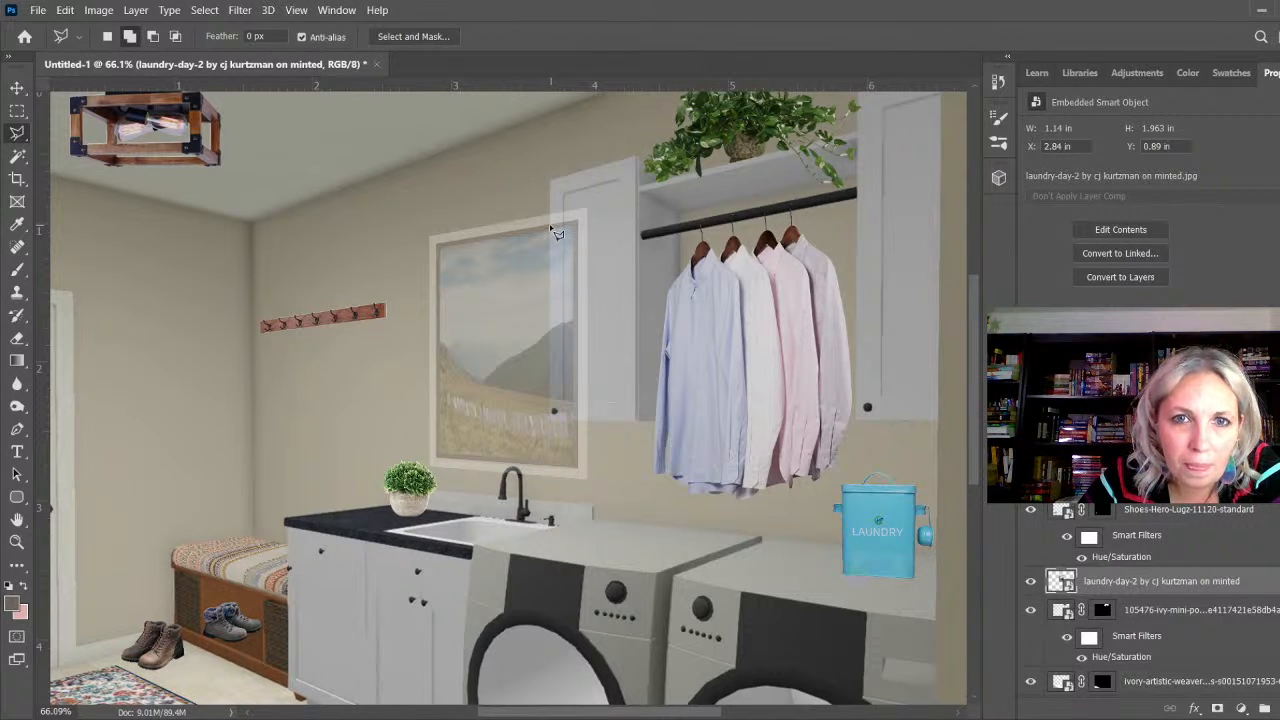
mouse_move(552, 230)
left_mouse_down()
mouse_move(547, 431)
mouse_move(584, 428)
left_mouse_up()
left_click(579, 422)
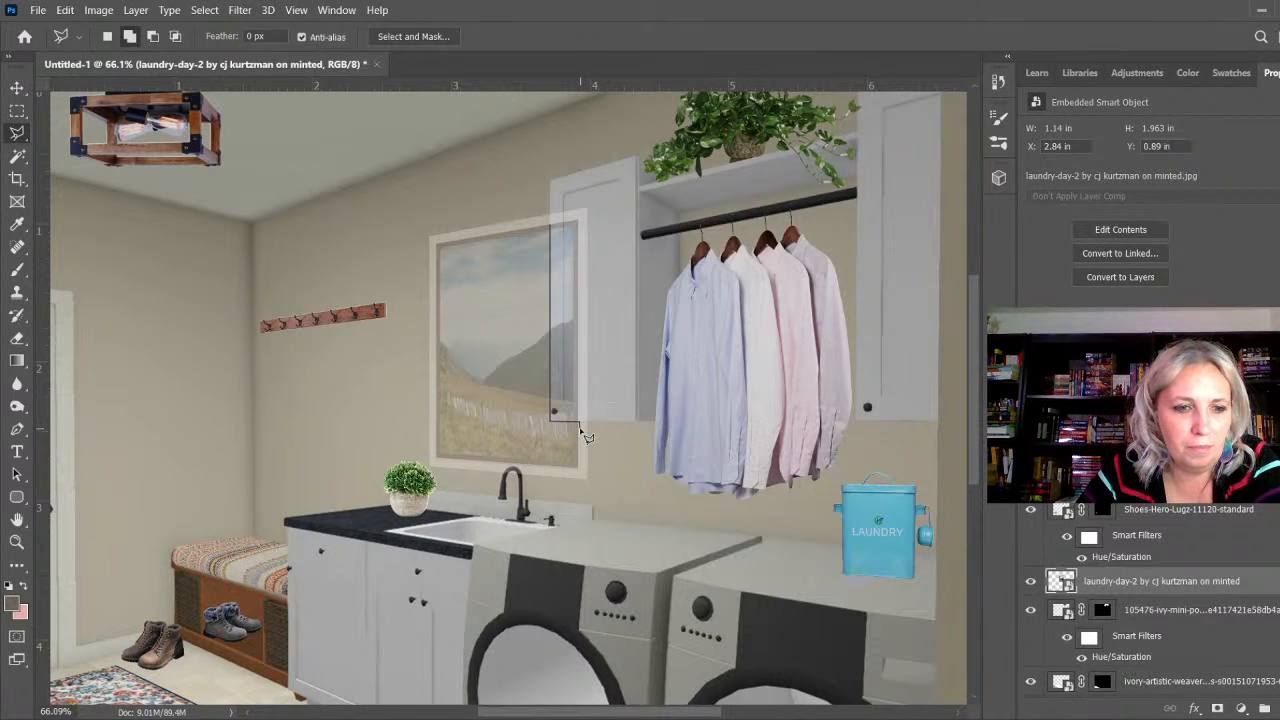
key("Escape")
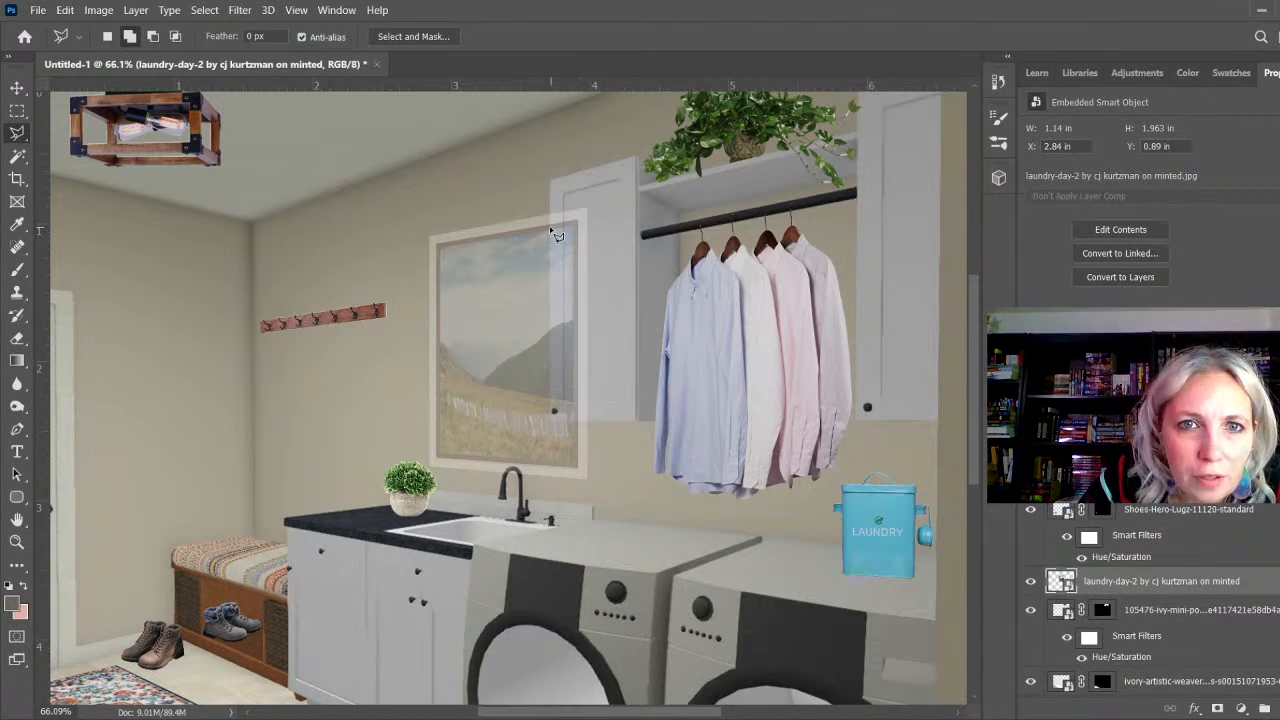
Step: Outline the framed mountain print without its white border or the part covering the upper cabinet, and mask the layer to that selection
scroll(547, 232, "up", 4)
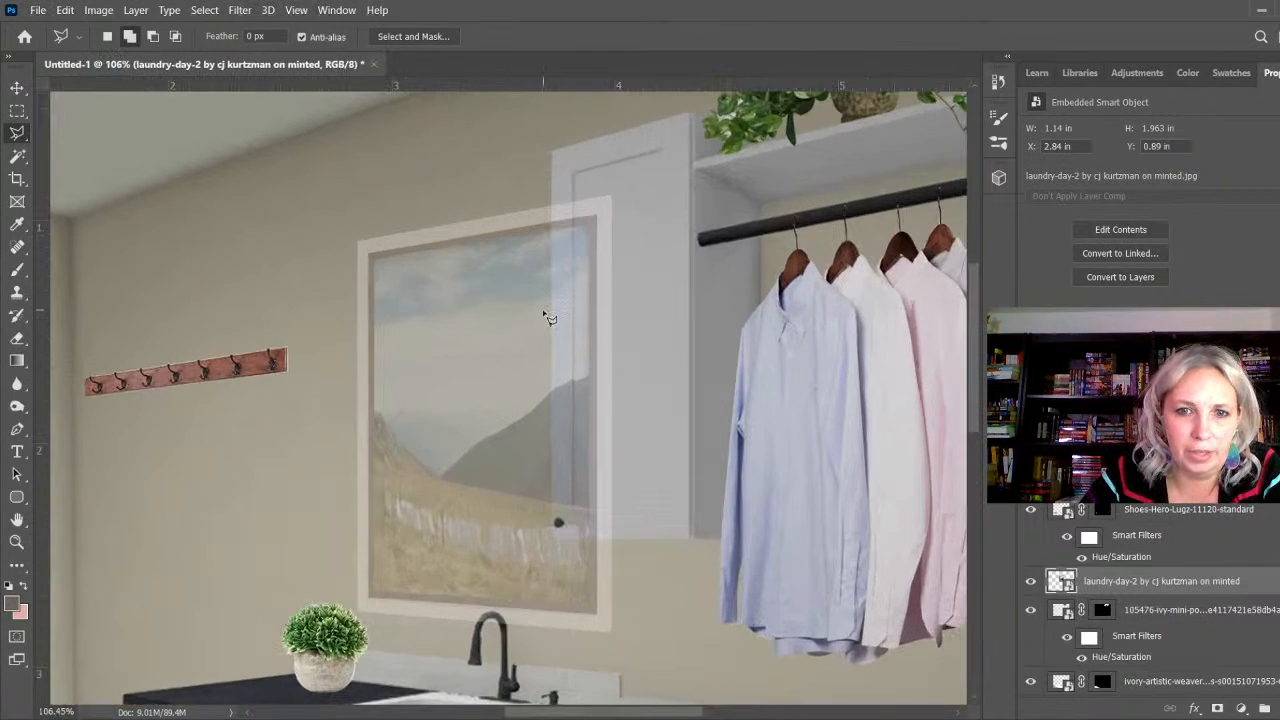
scroll(532, 680, "up", 3)
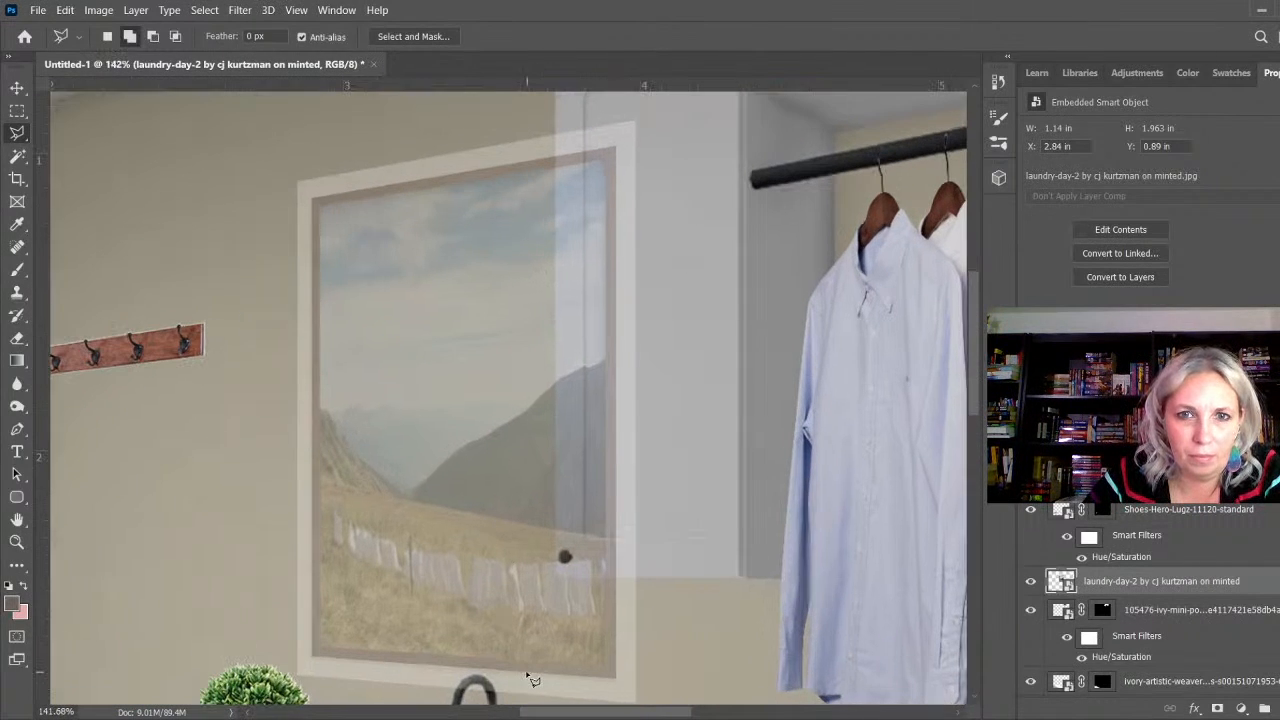
left_click(557, 159)
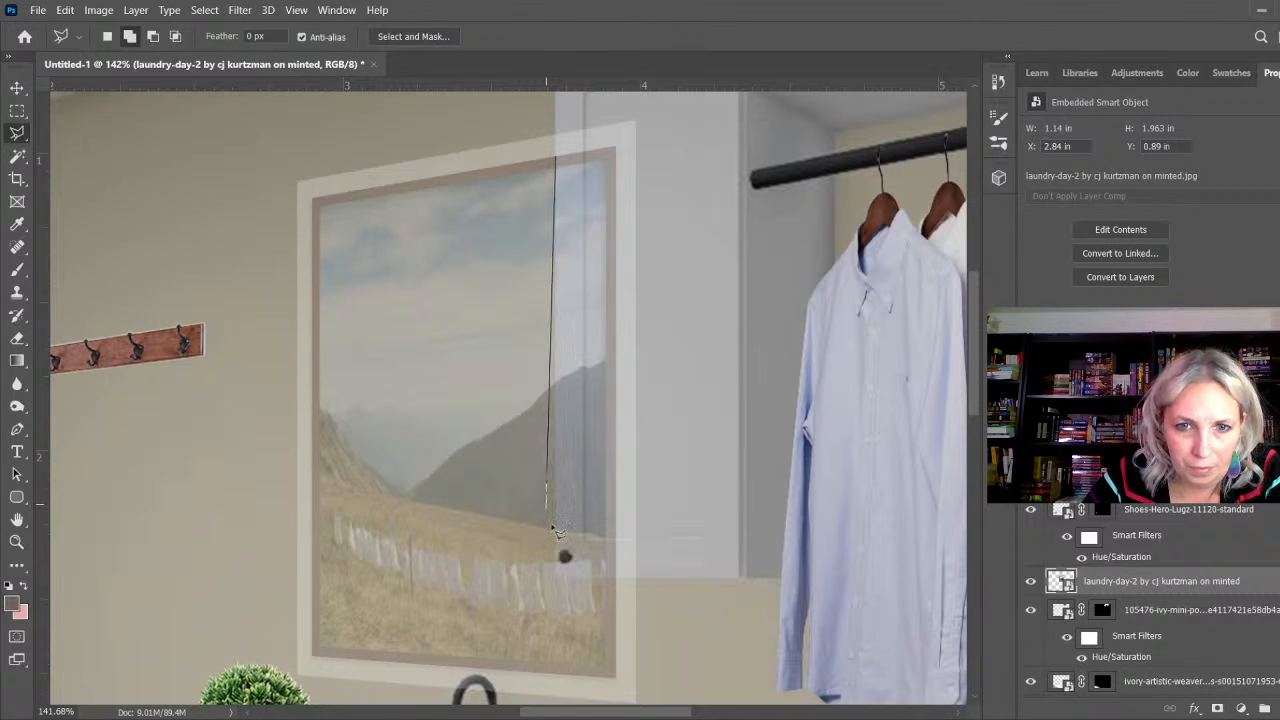
left_click(557, 578)
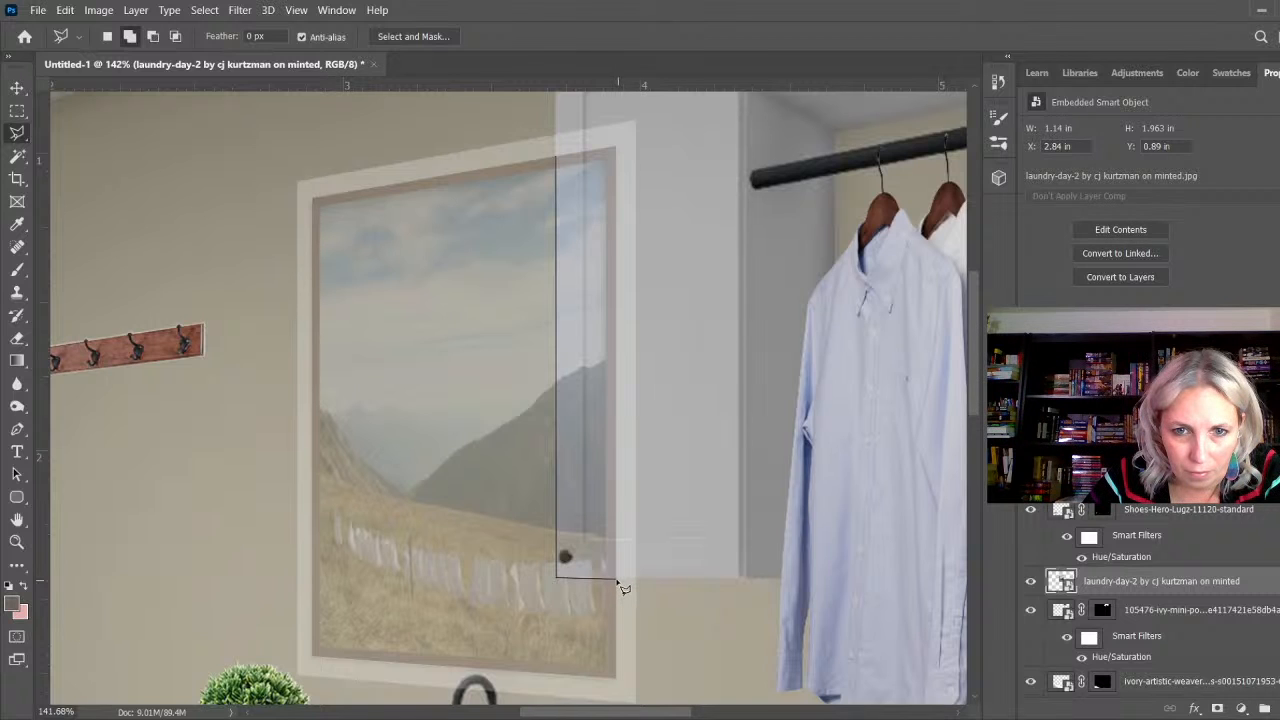
left_click(616, 579)
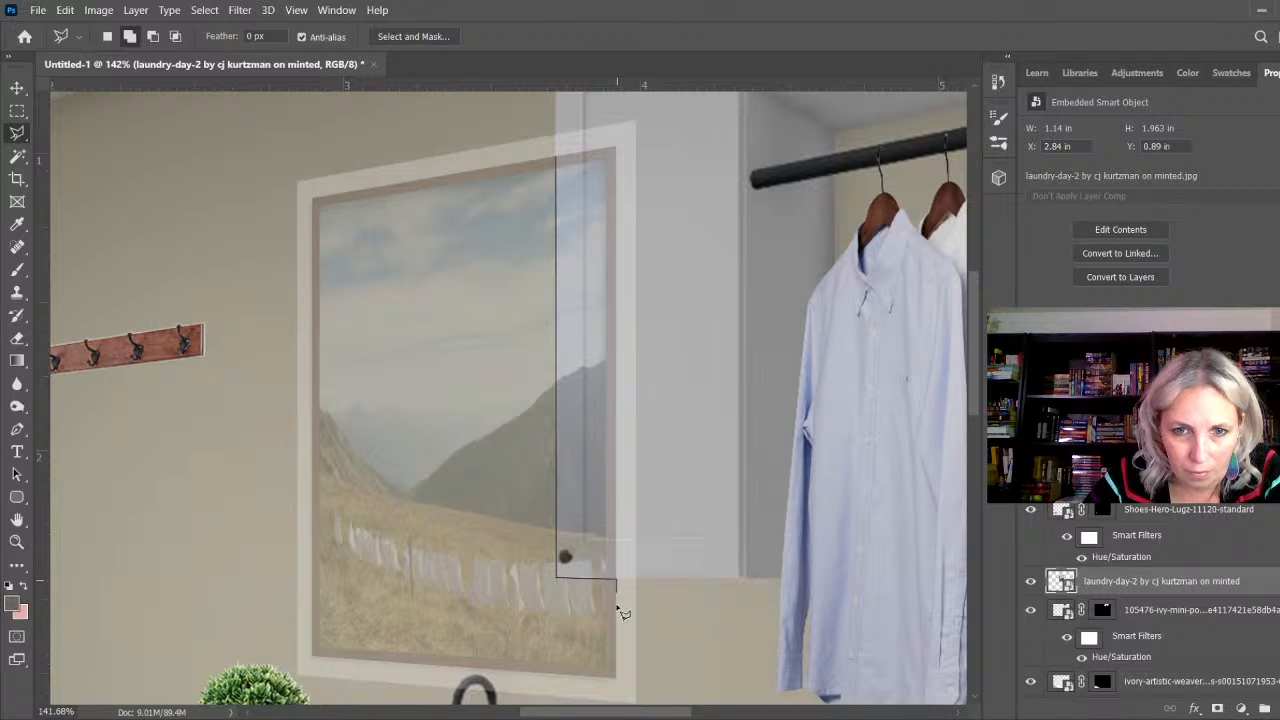
left_click(616, 678)
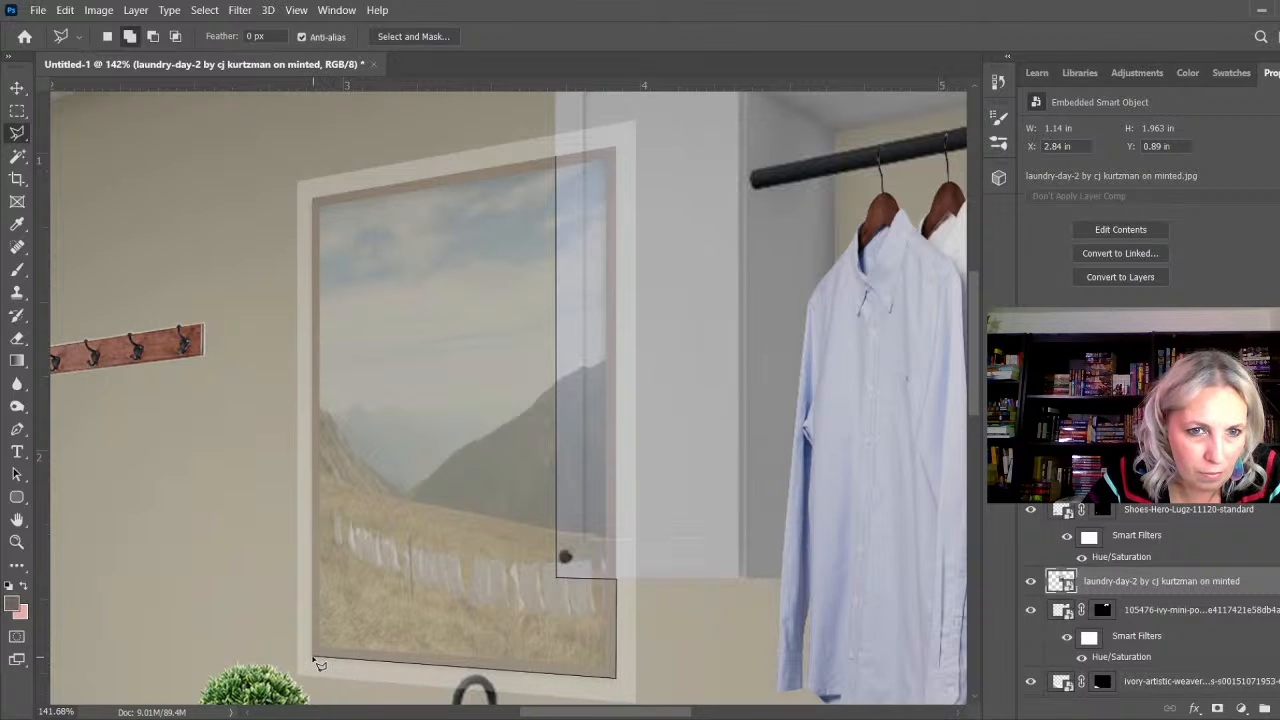
left_click(313, 658)
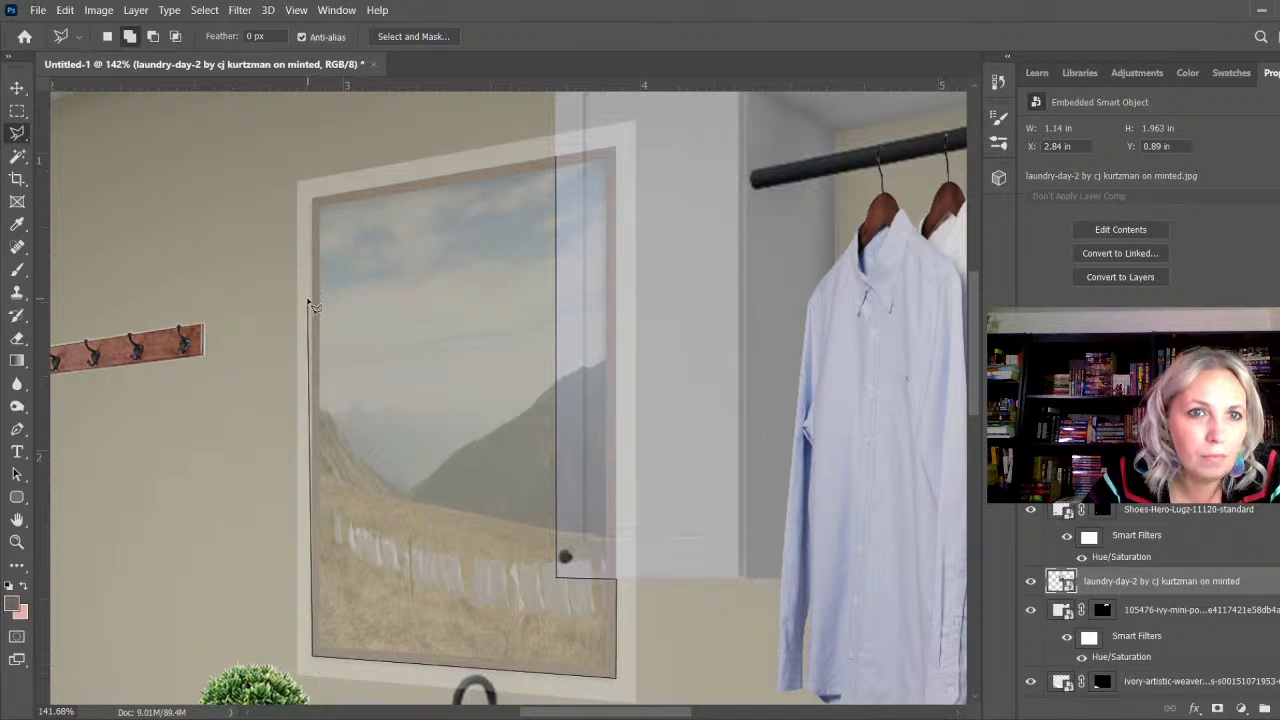
left_click(313, 199)
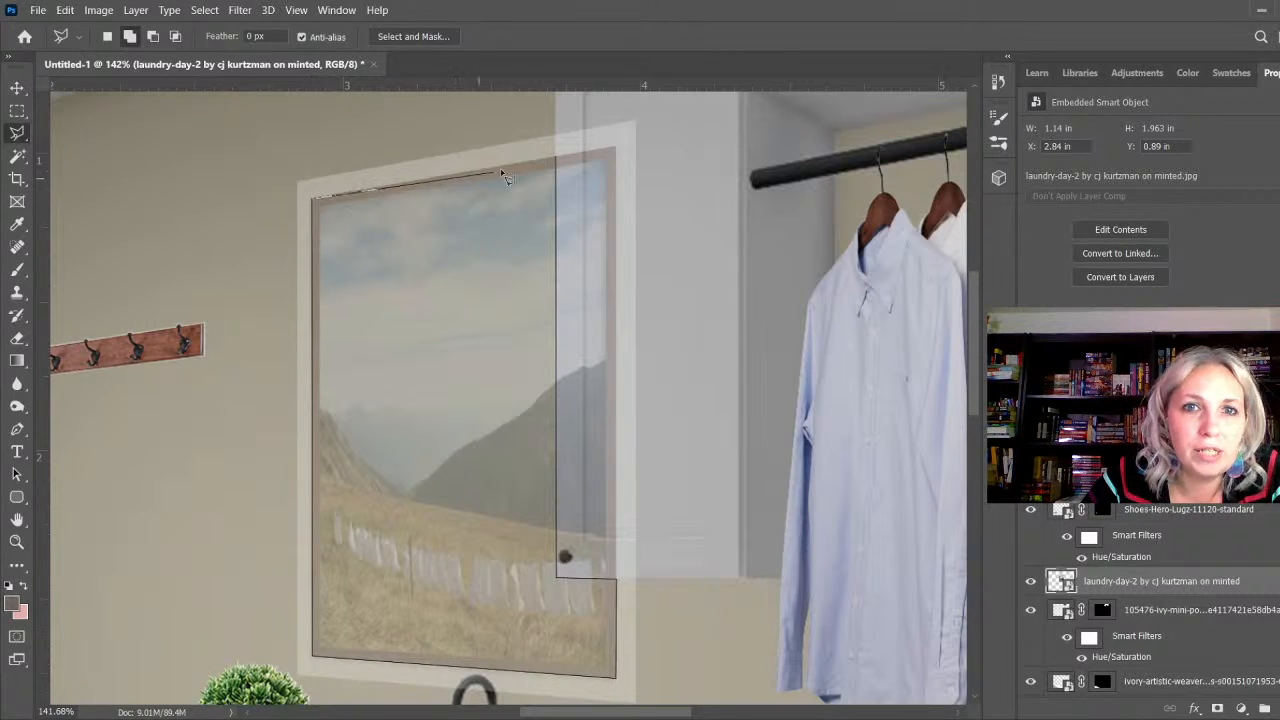
double_click(556, 157)
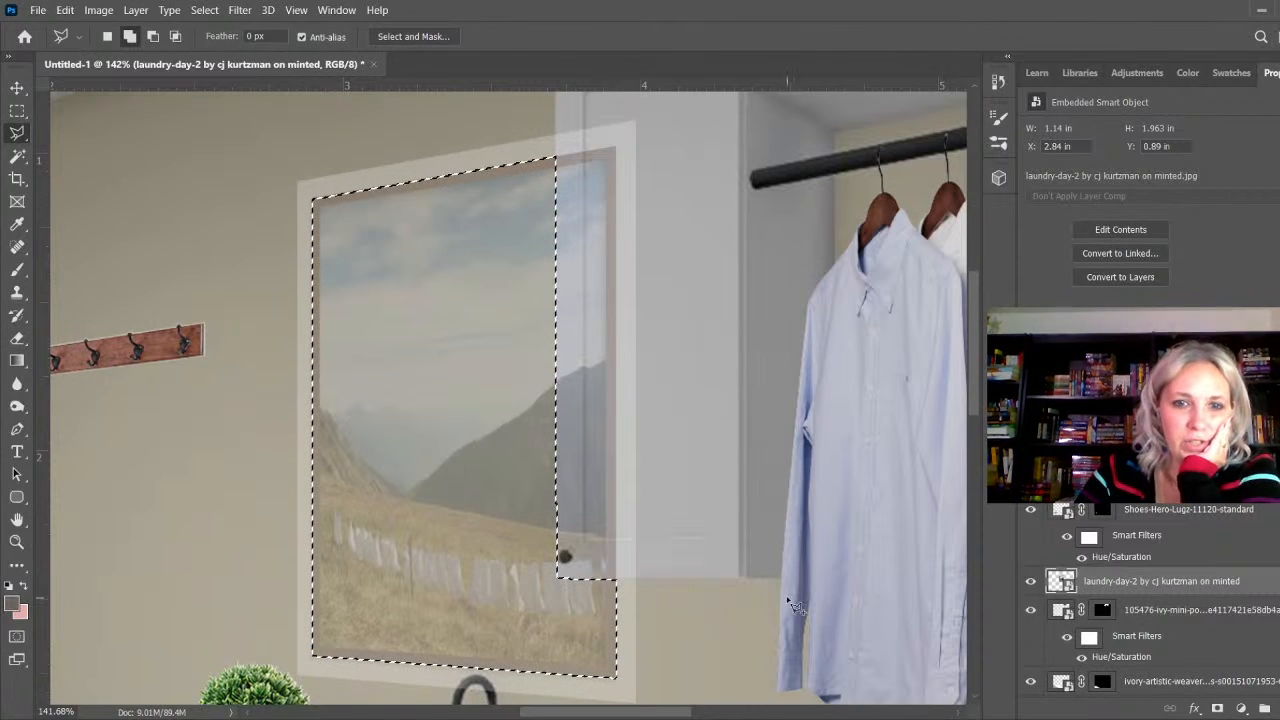
left_click(1217, 708)
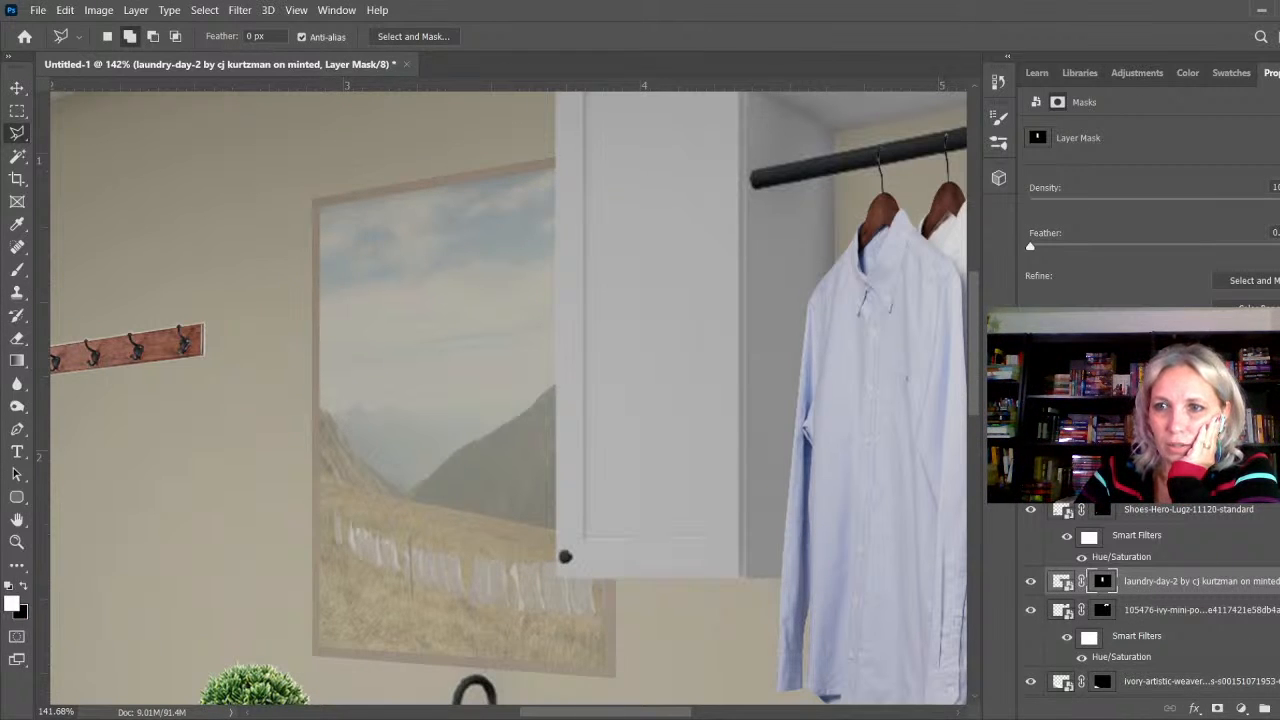
key("ctrl+0")
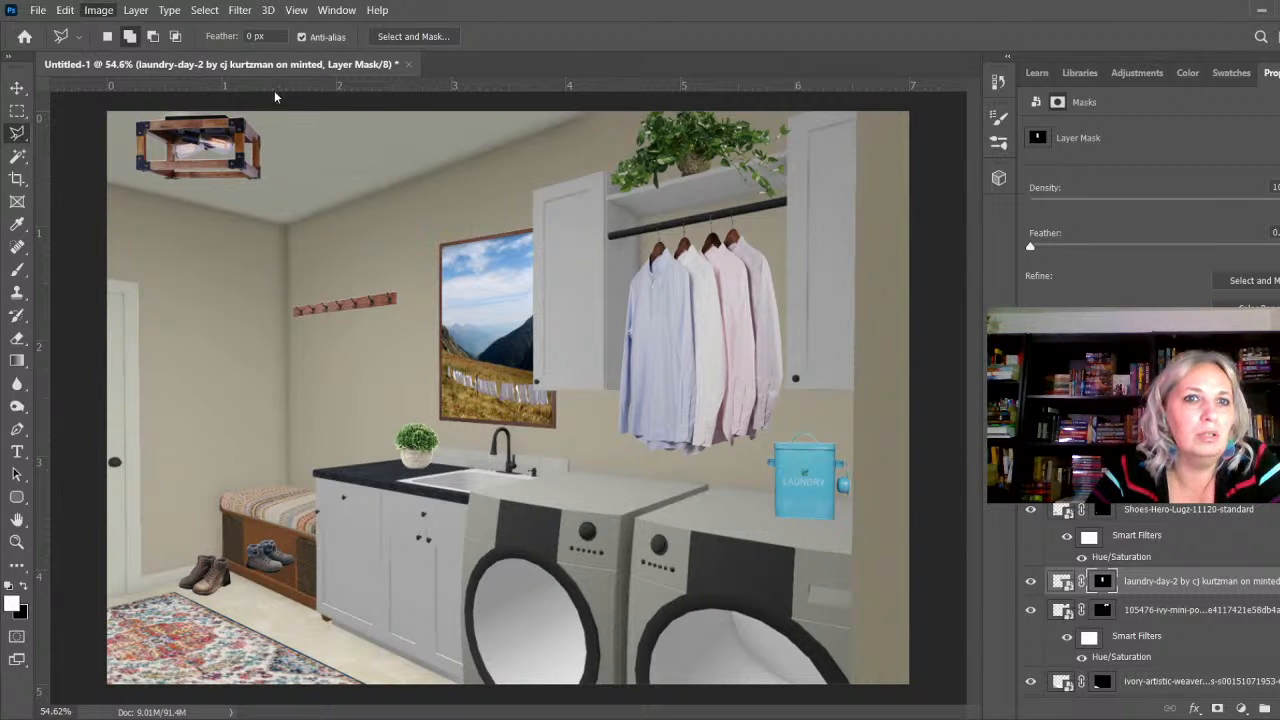
Step: Apply the Oil Paint and Hue/Saturation smart filters to the mountain print layer
left_click(1166, 533)
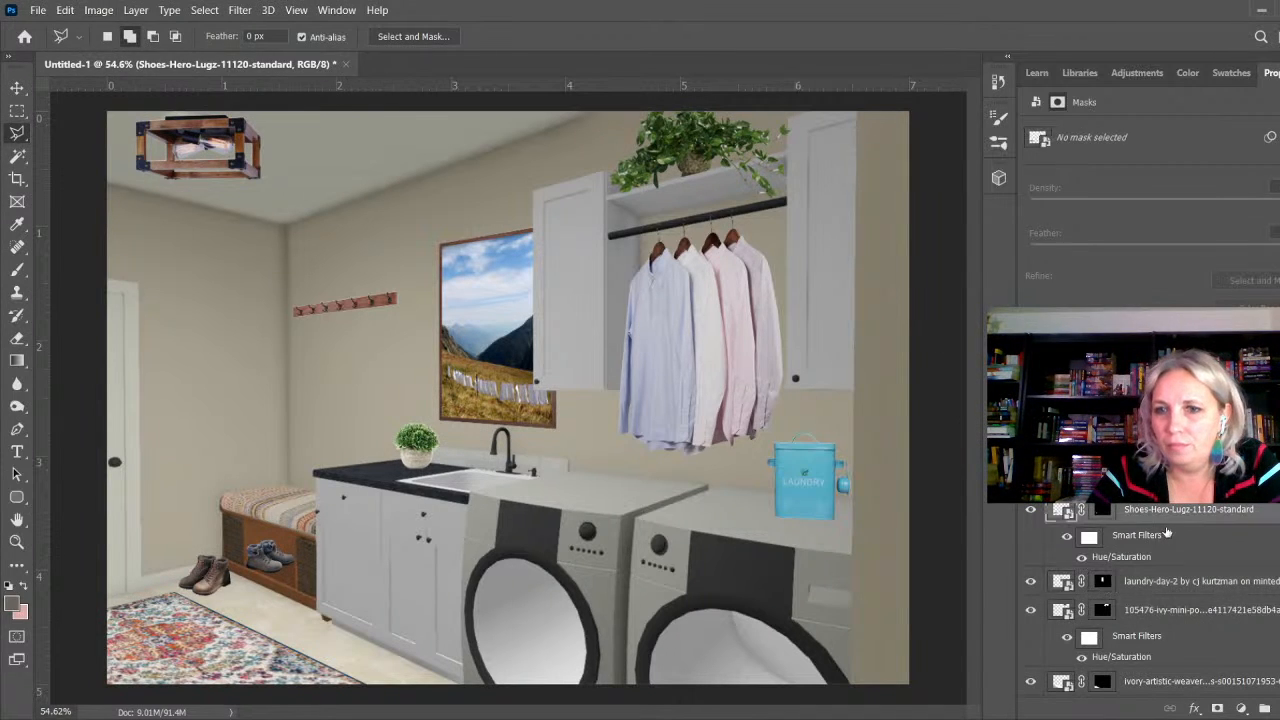
left_click(1172, 581)
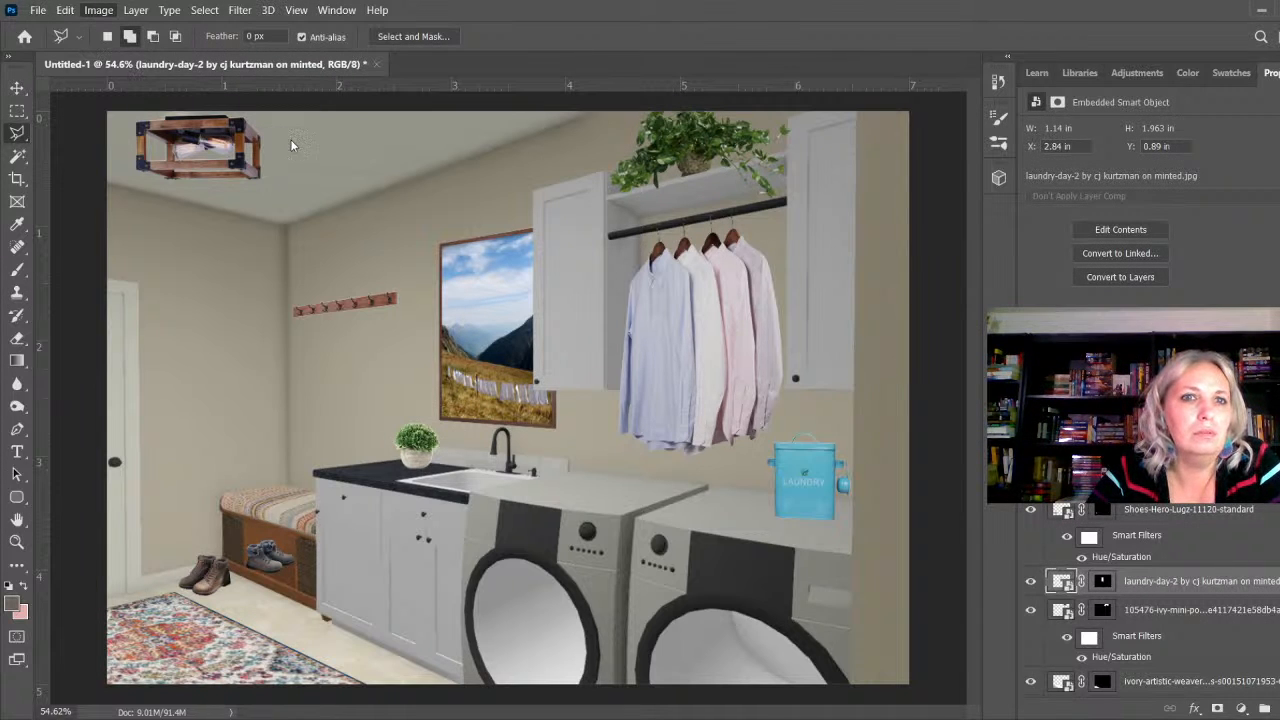
key("i")
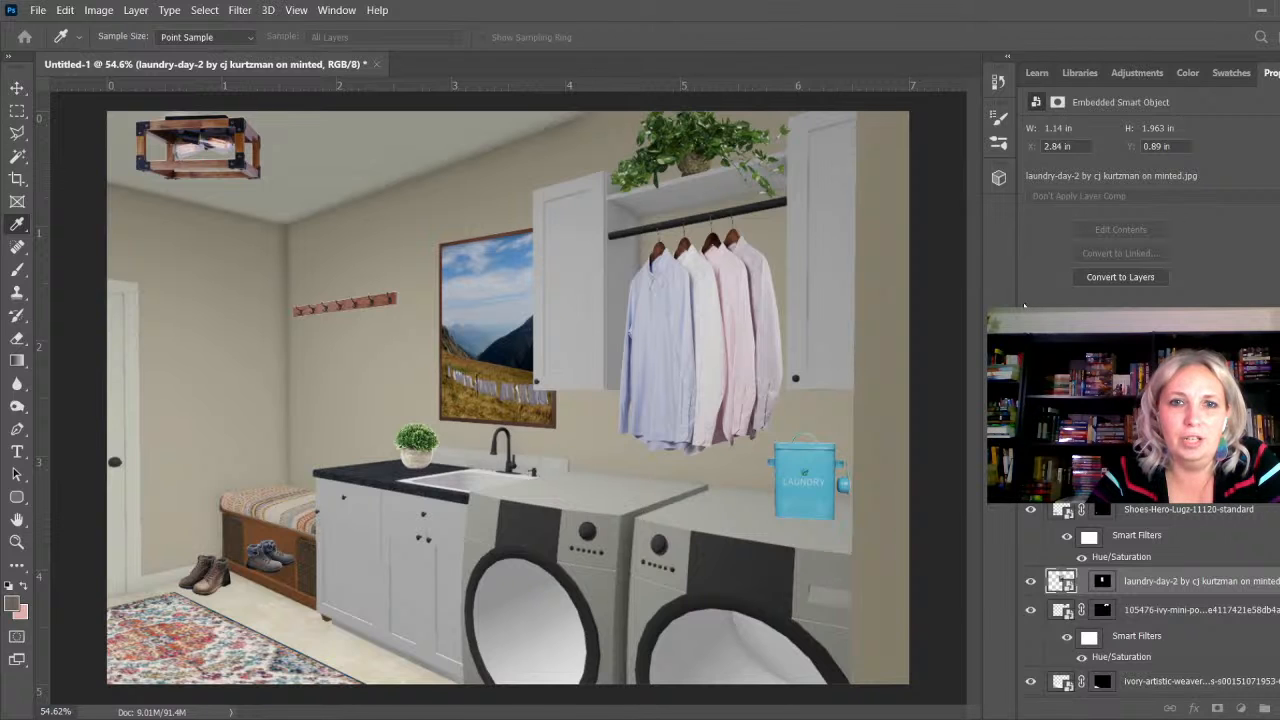
key("l")
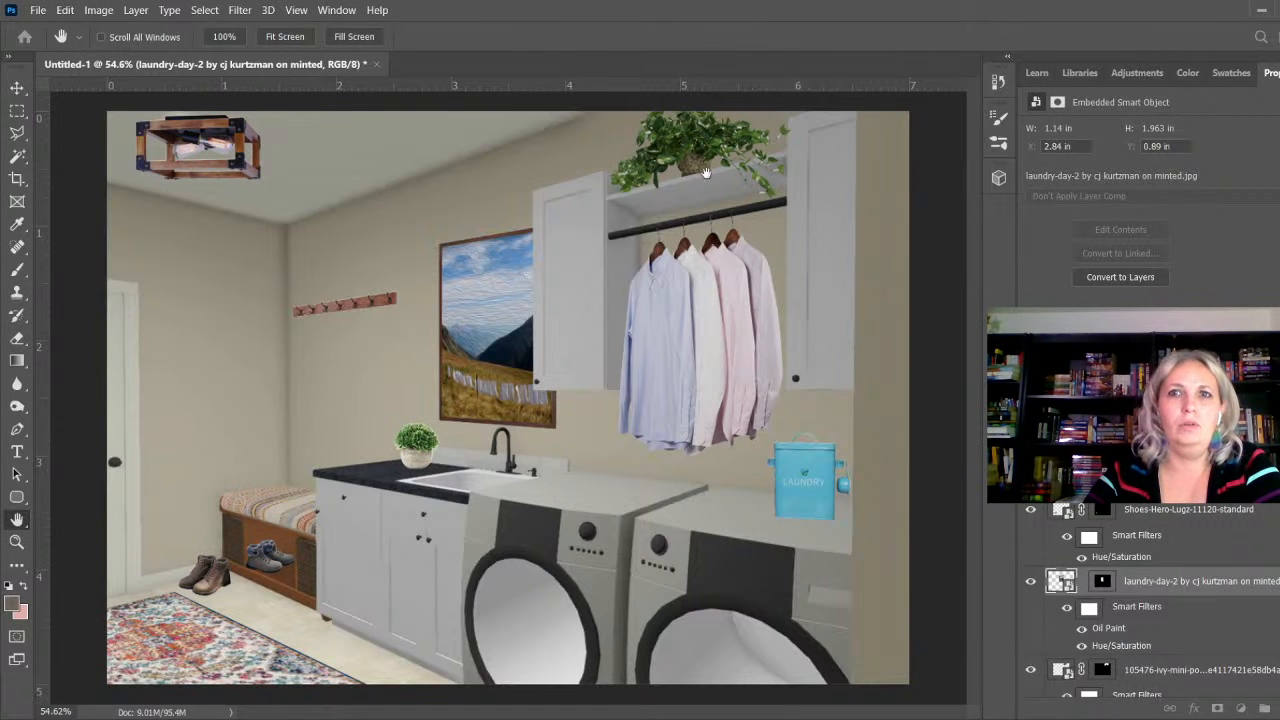
key("l")
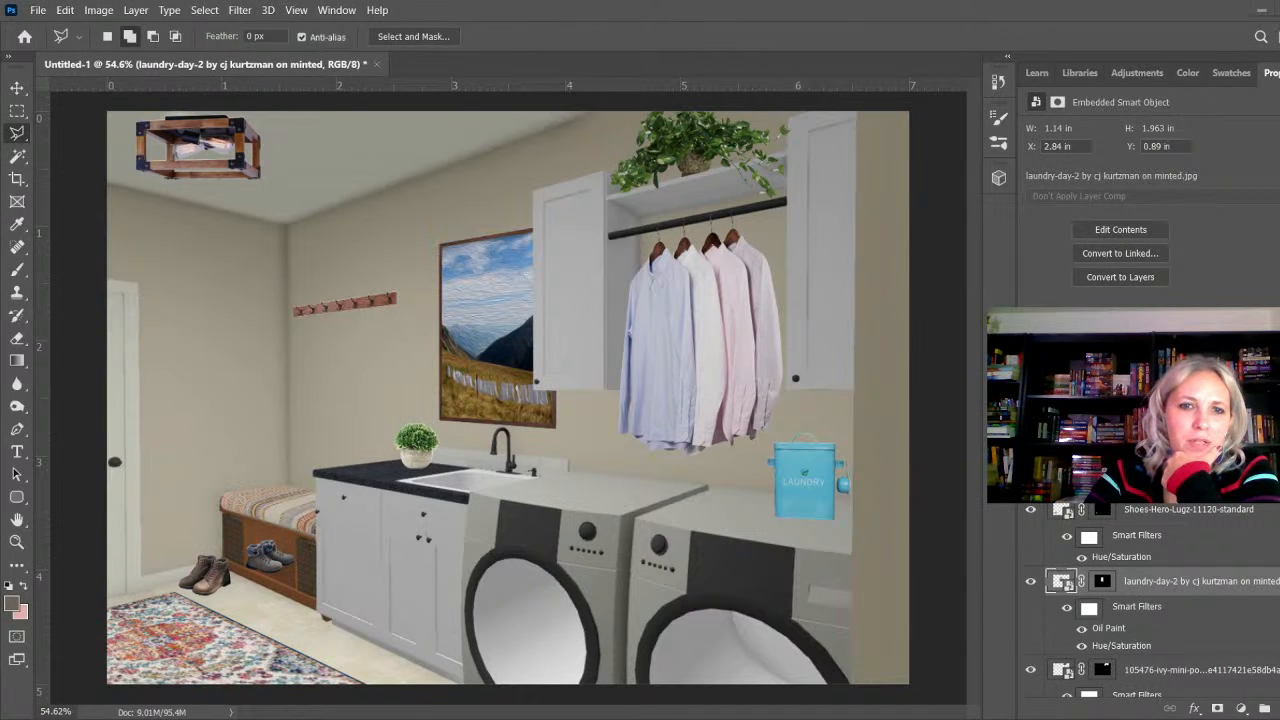
Step: Place the maxresdefault towels image into the rendering at 39.37% scale
left_click(880, 503)
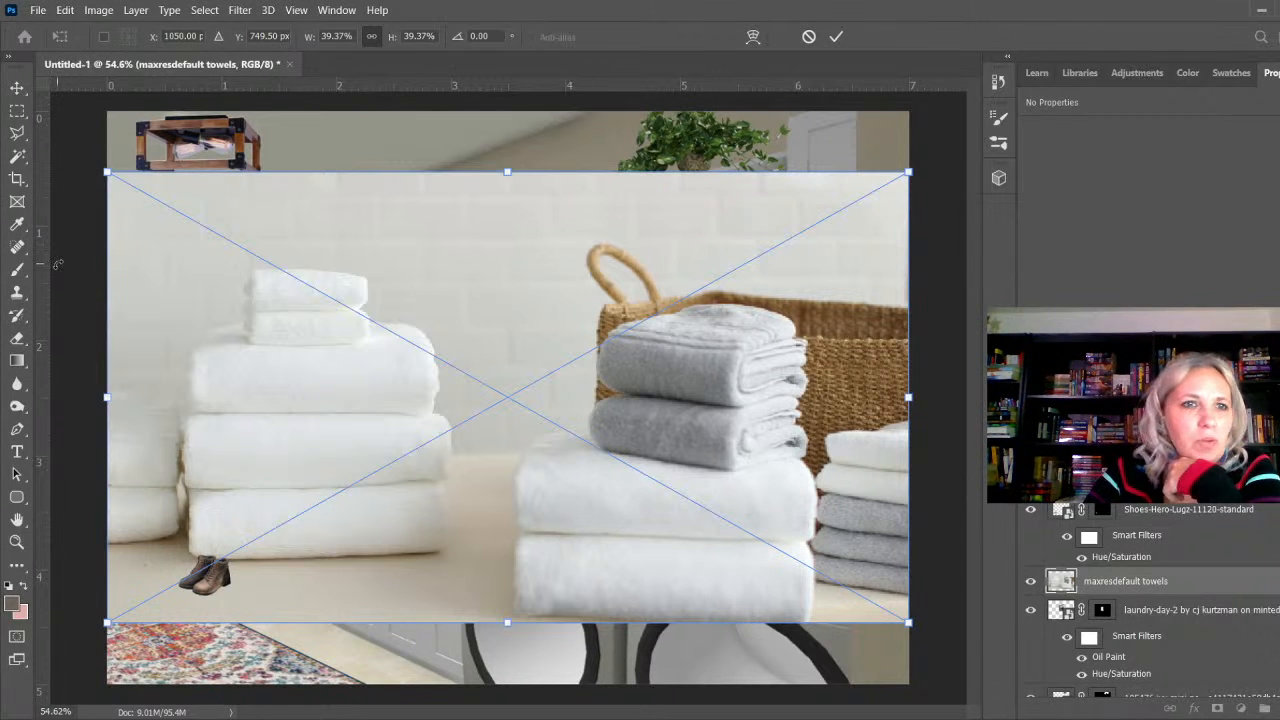
left_click(16, 138)
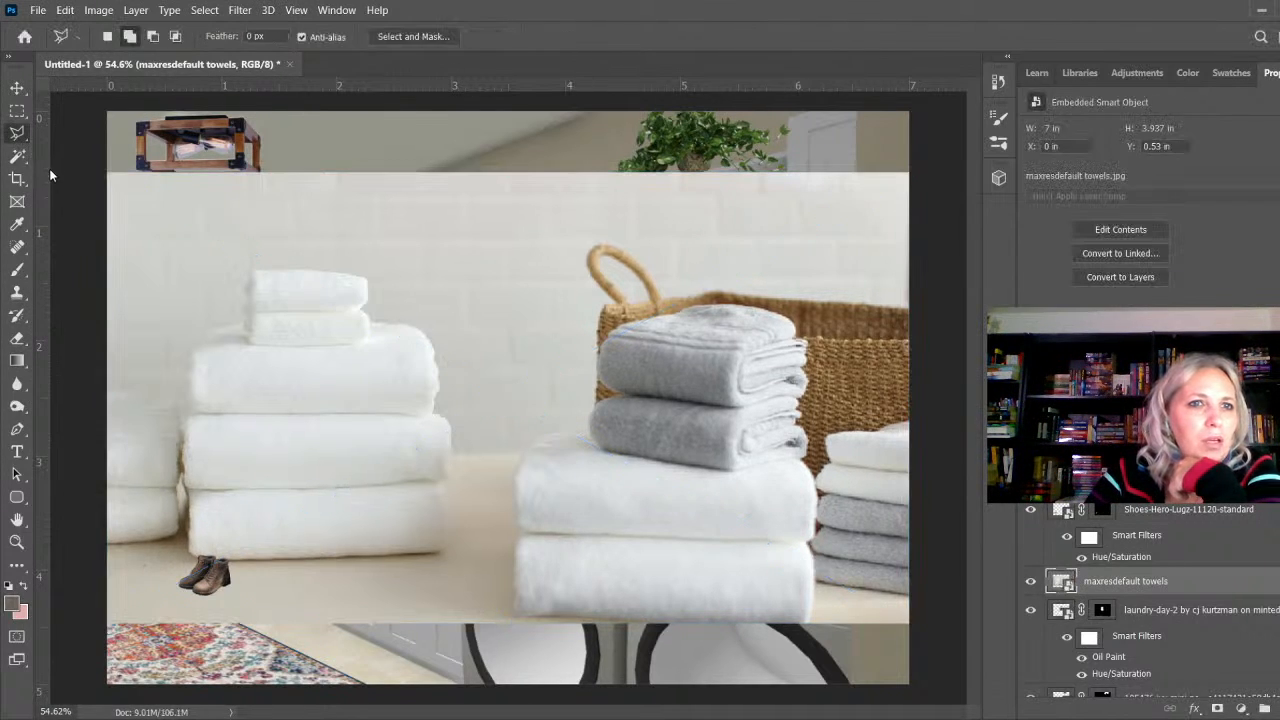
Step: Outline the two folded grey towels in front of the basket with the Magnetic Lasso
left_click(49, 168)
scroll(825, 330, "up", 5)
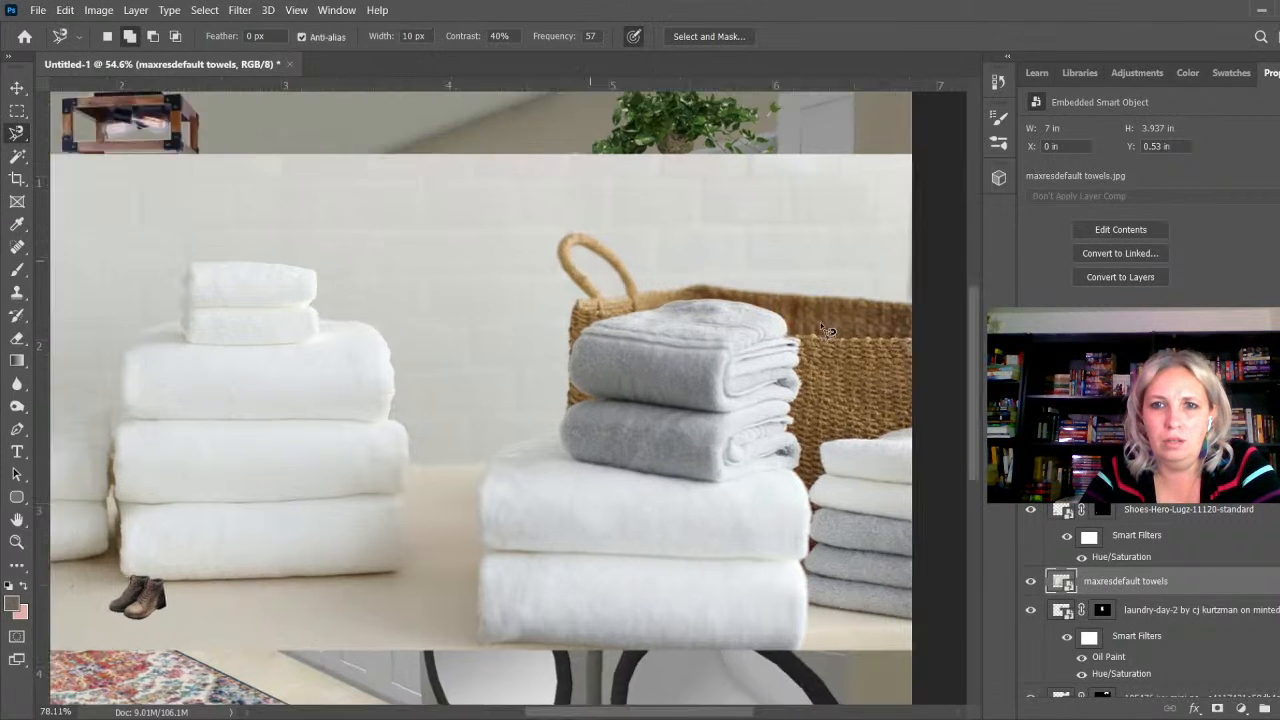
left_click(762, 340)
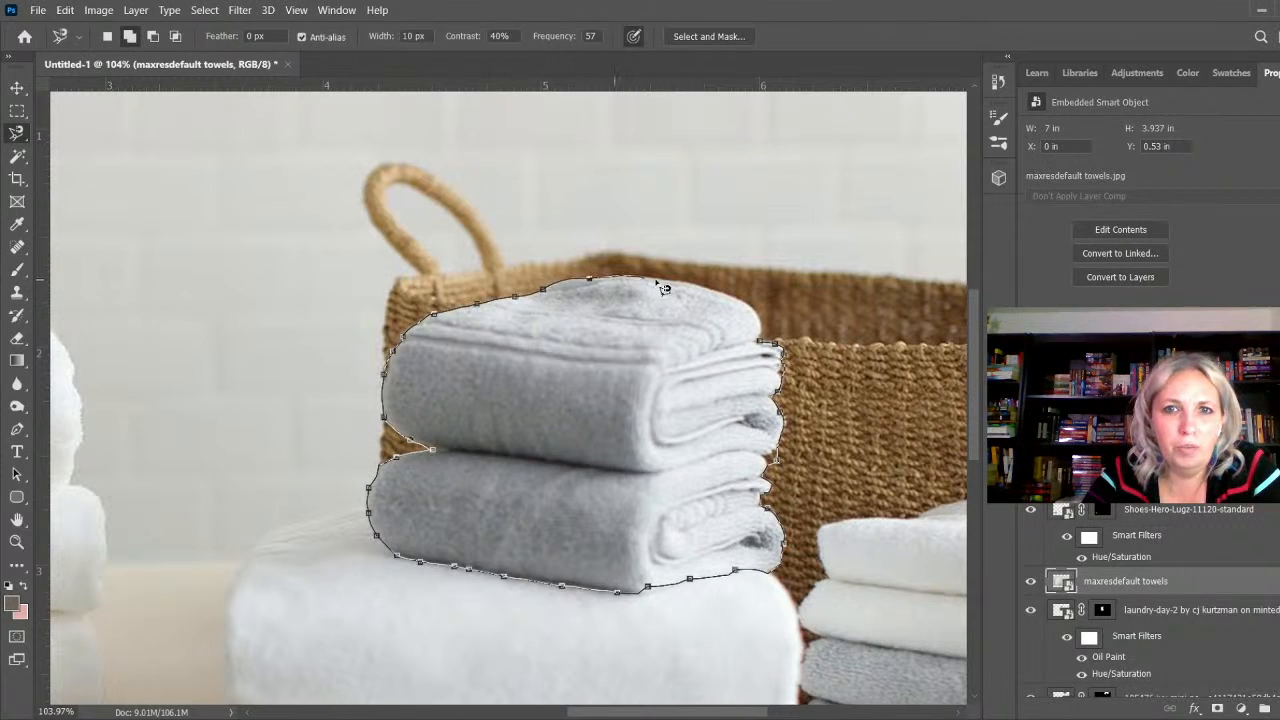
left_click(776, 341)
Step: Subtract the basket slivers between the two grey towels and along the upper towel's folded edge from the selection
scroll(421, 521, "up", 10)
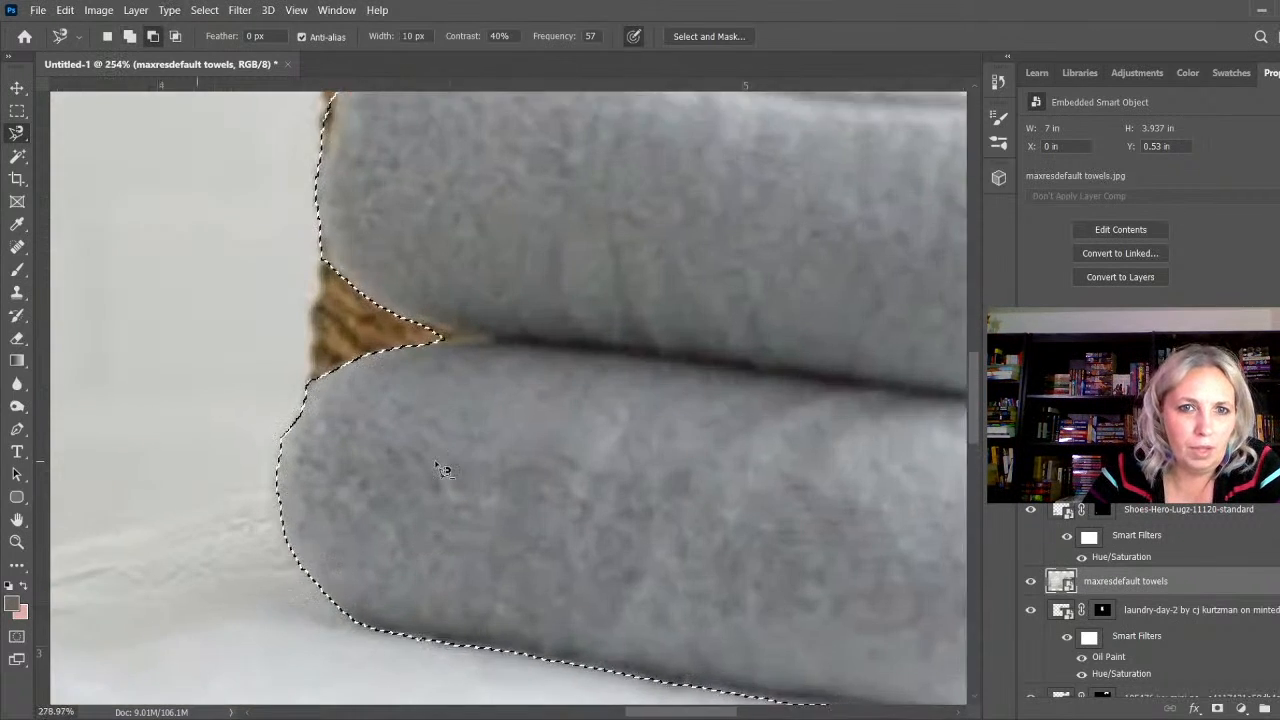
left_click(398, 291)
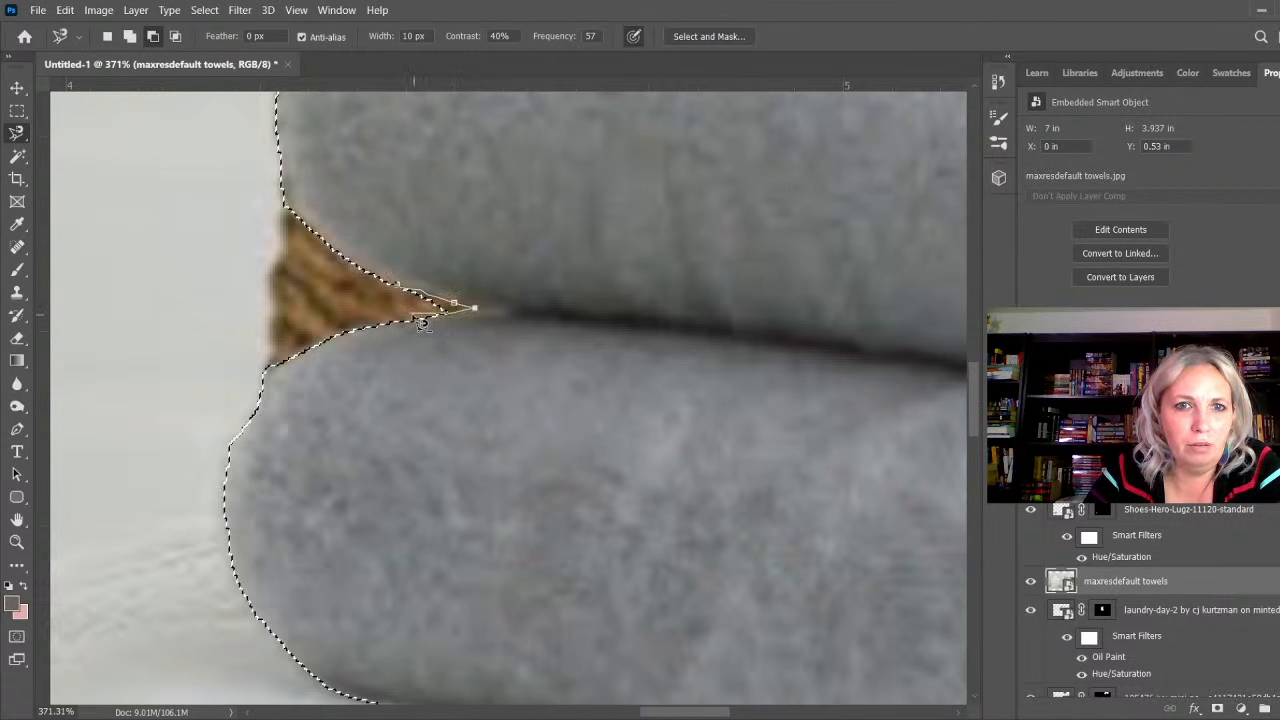
left_click(400, 291)
scroll(322, 366, "down", 6)
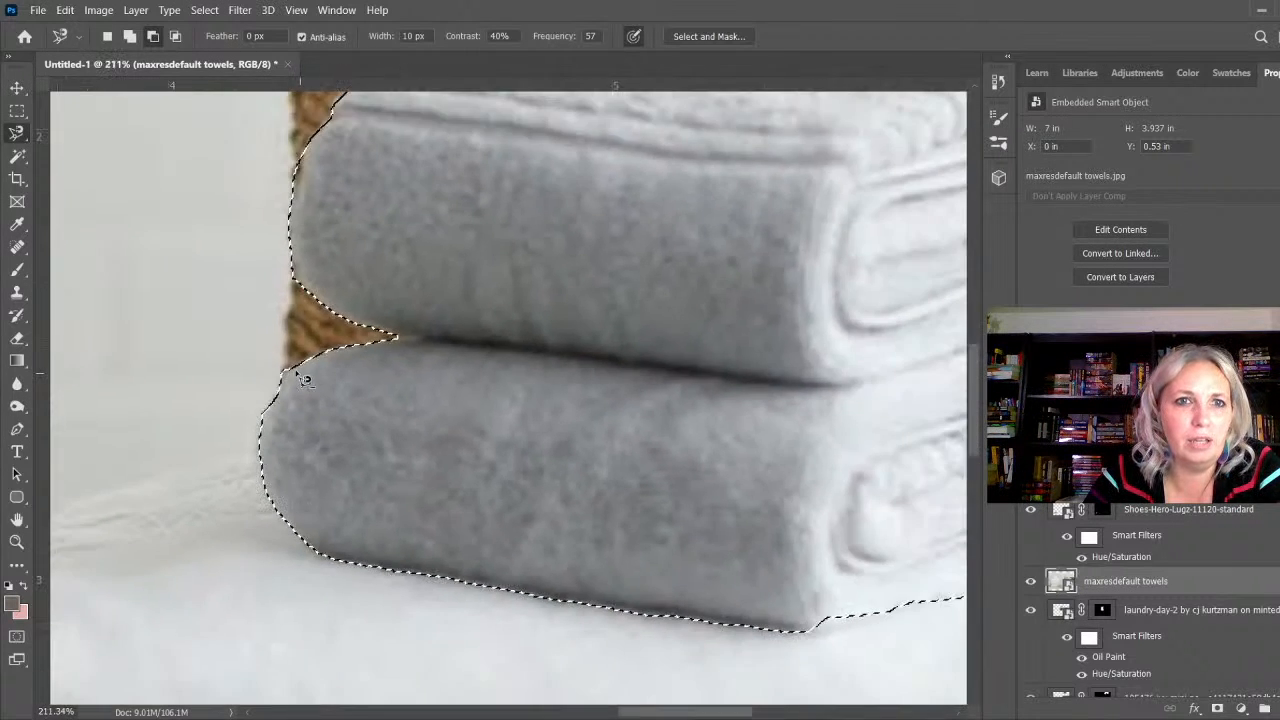
scroll(328, 204, "up", 8)
left_click(324, 181)
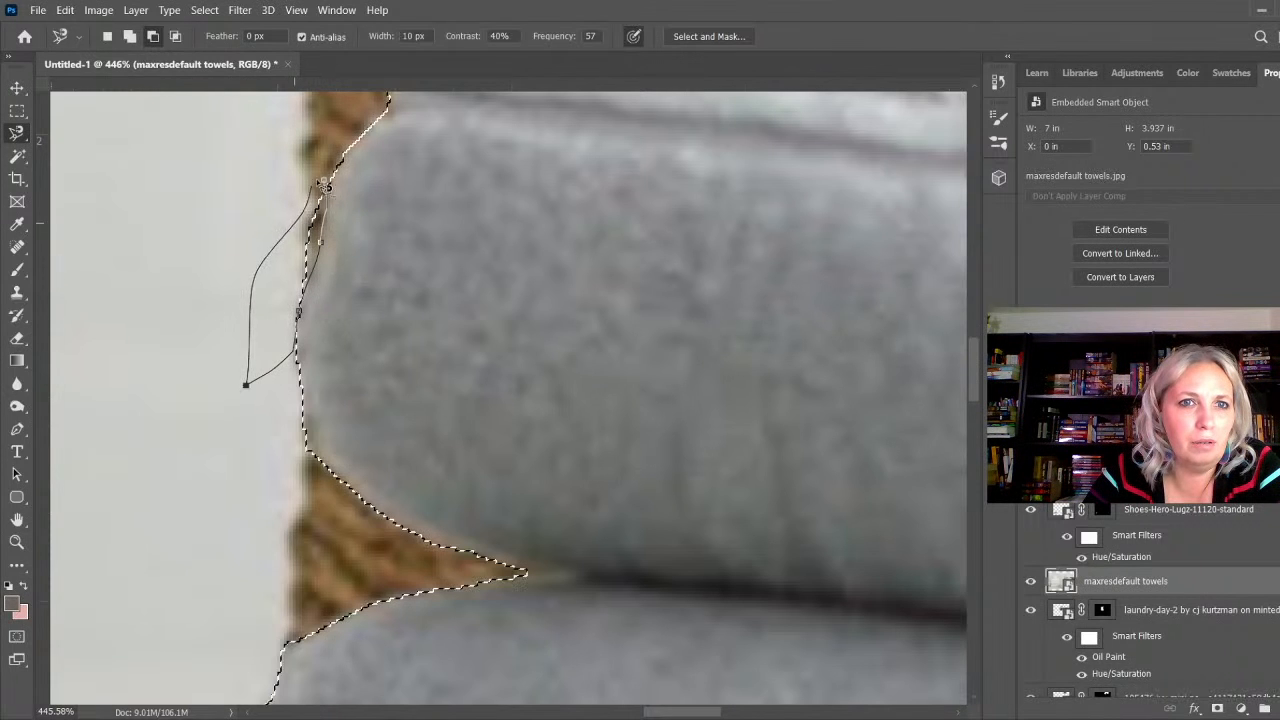
left_click(323, 180)
scroll(165, 267, "down", 1)
scroll(170, 272, "down", 5)
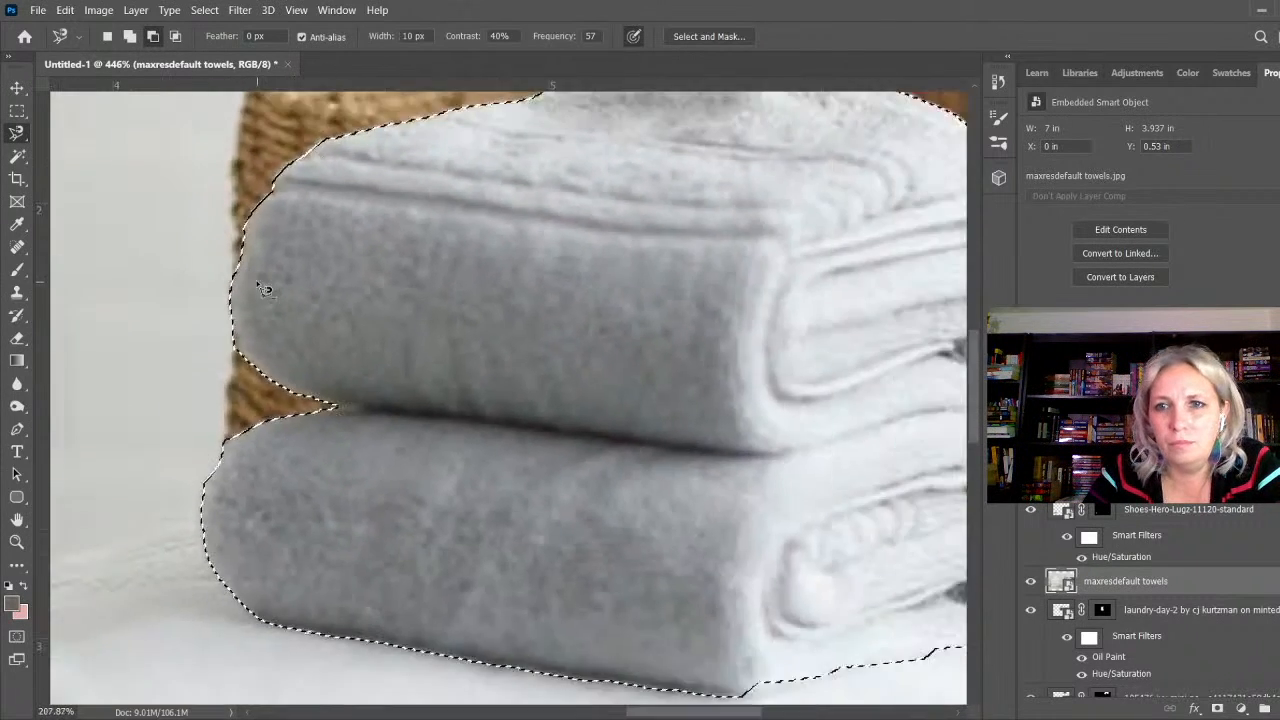
Step: Extend the selection to the lower grey towel's bottom corner and trim the white towel sliver beneath its far end
scroll(704, 497, "up", 3)
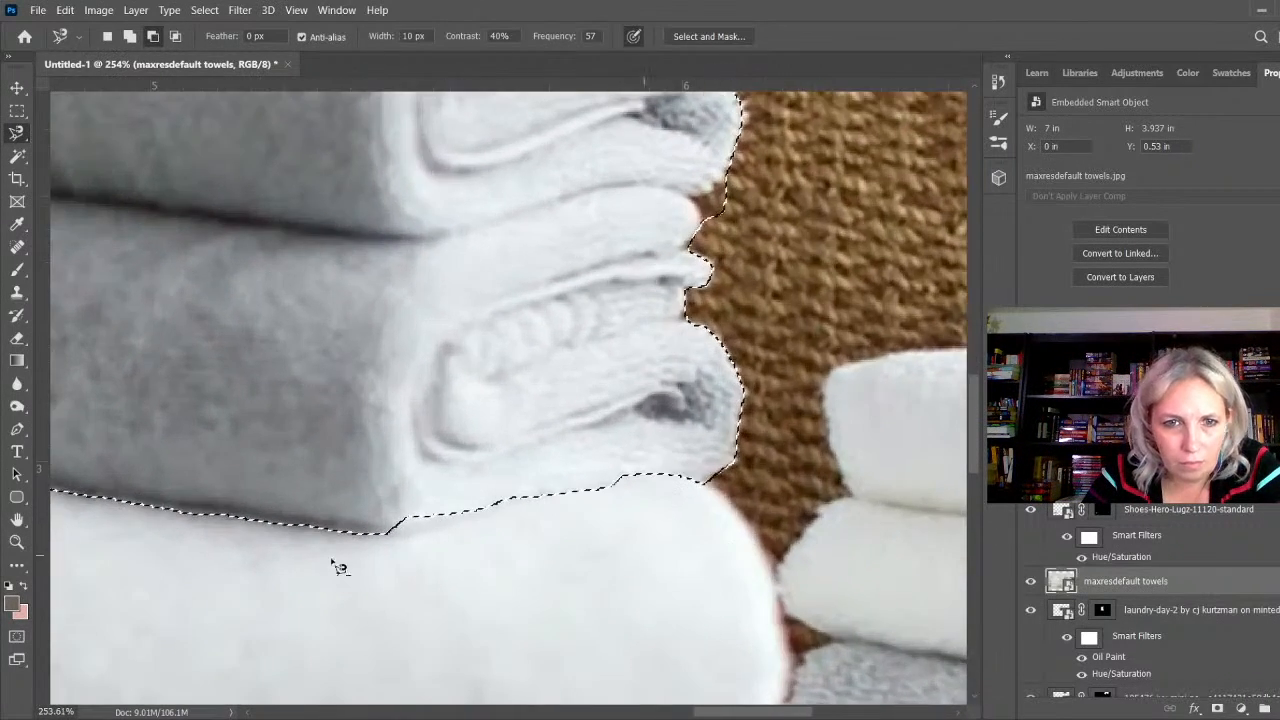
left_click(388, 535)
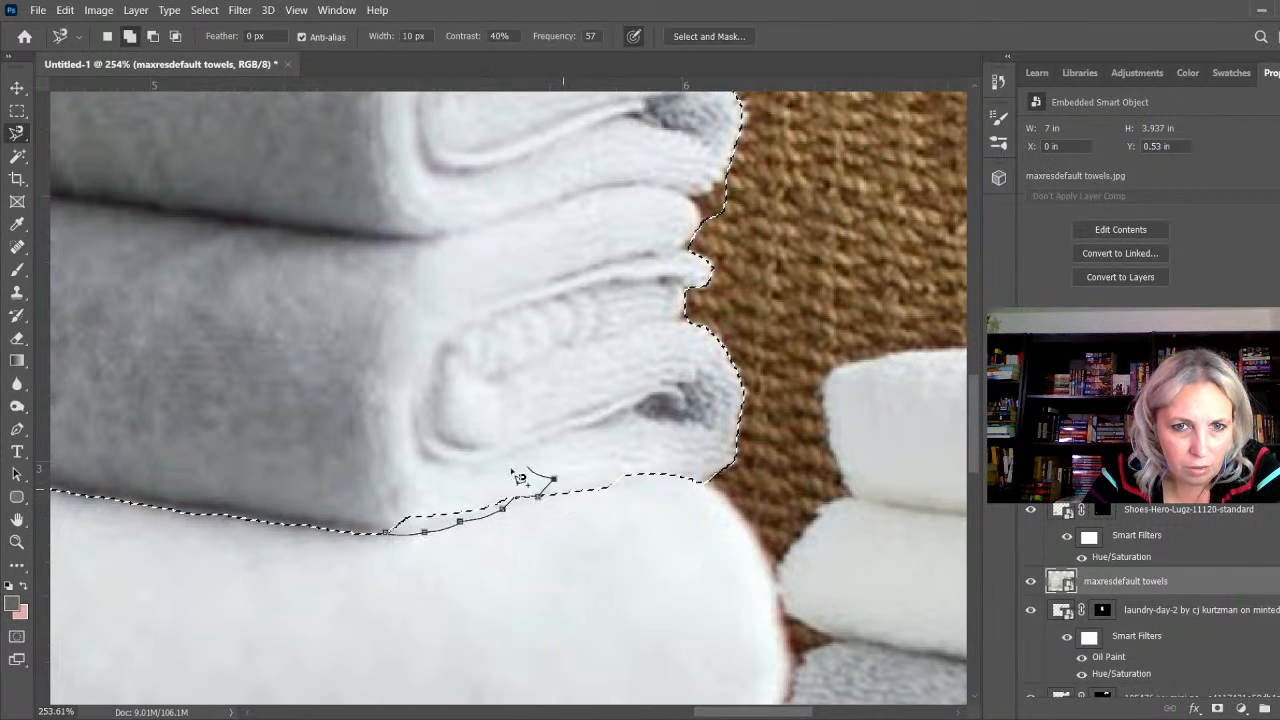
left_click(388, 535)
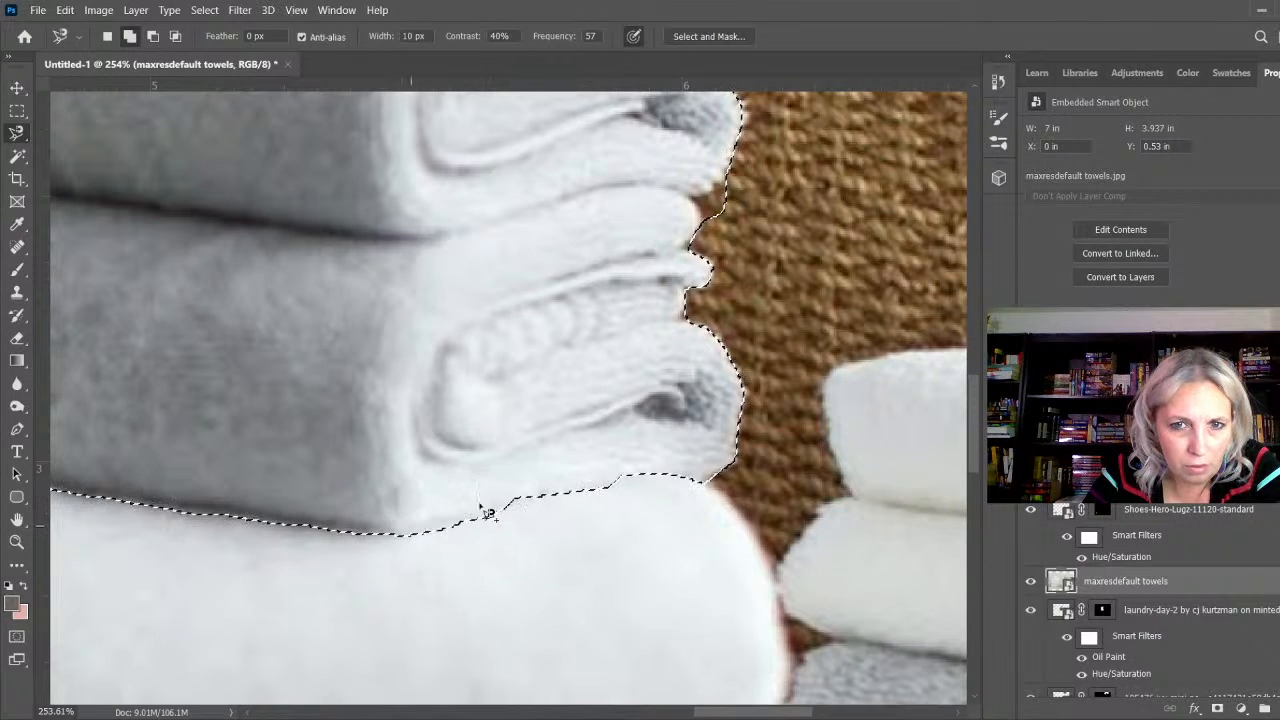
left_click(674, 478, "alt")
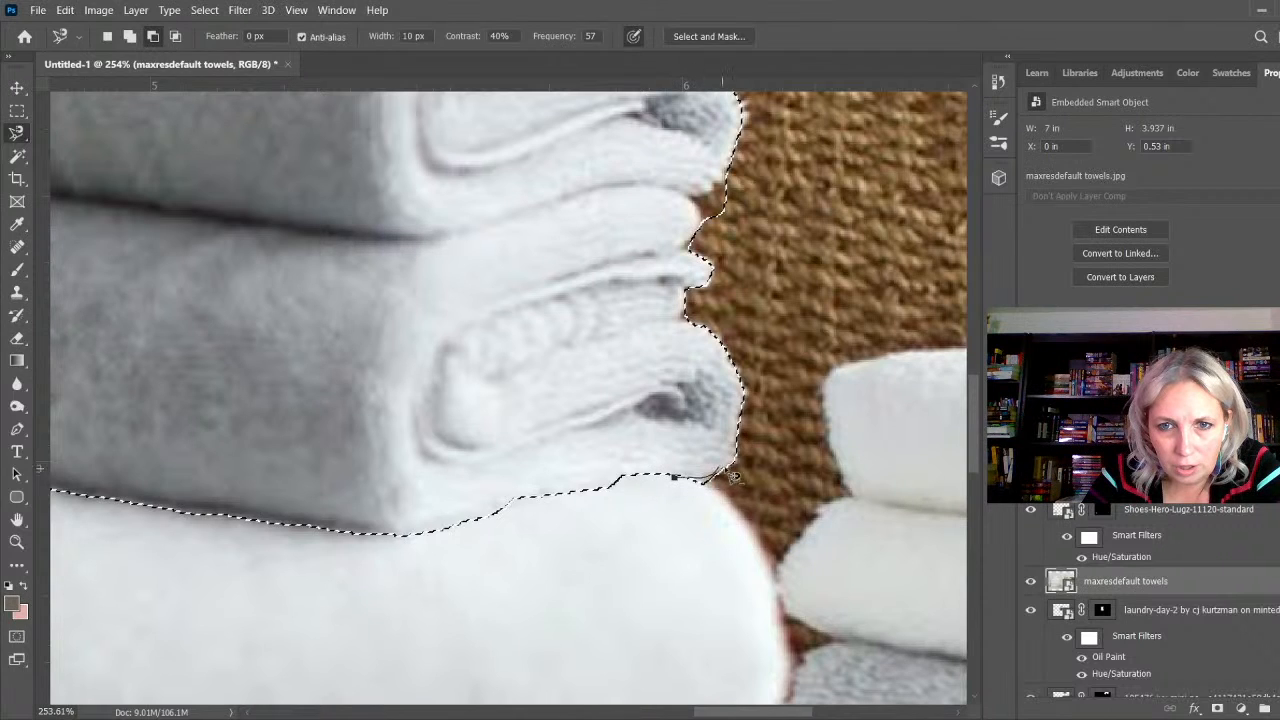
left_click(676, 478)
scroll(707, 303, "up", 4)
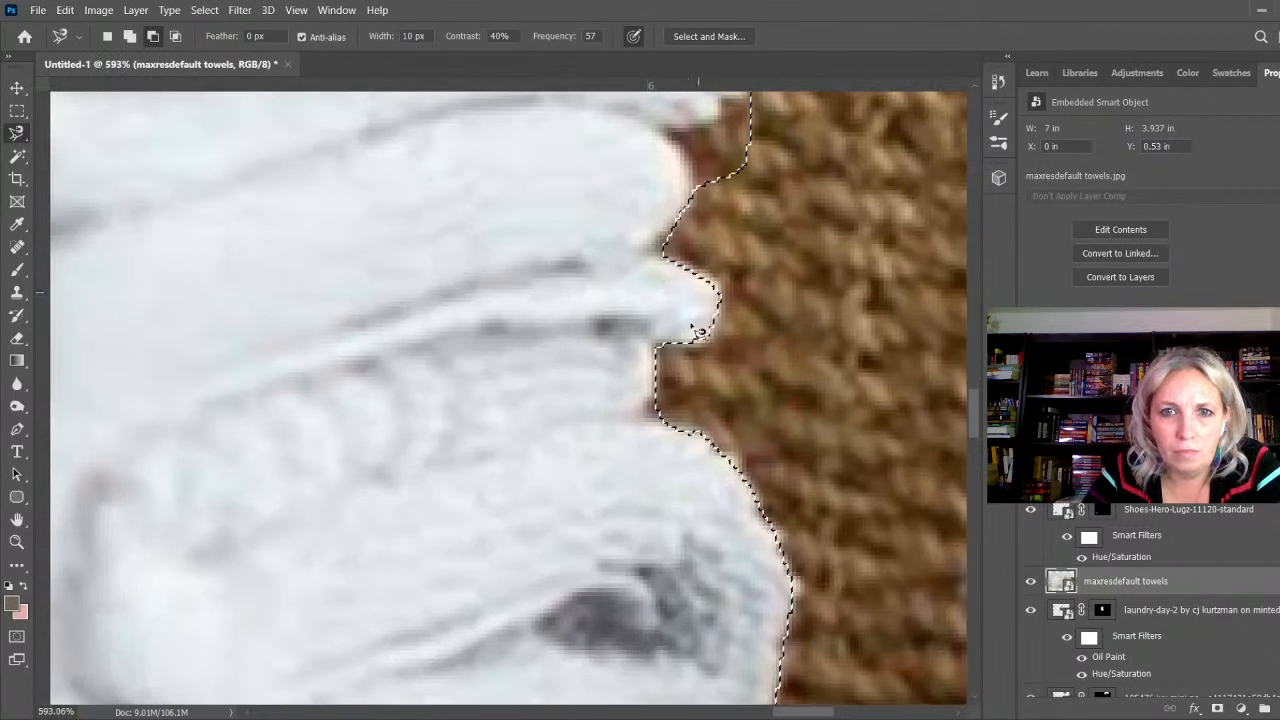
Step: Subtract the basket slivers in the fold notches where the upper and lower grey towels meet from the selection
left_click(656, 420)
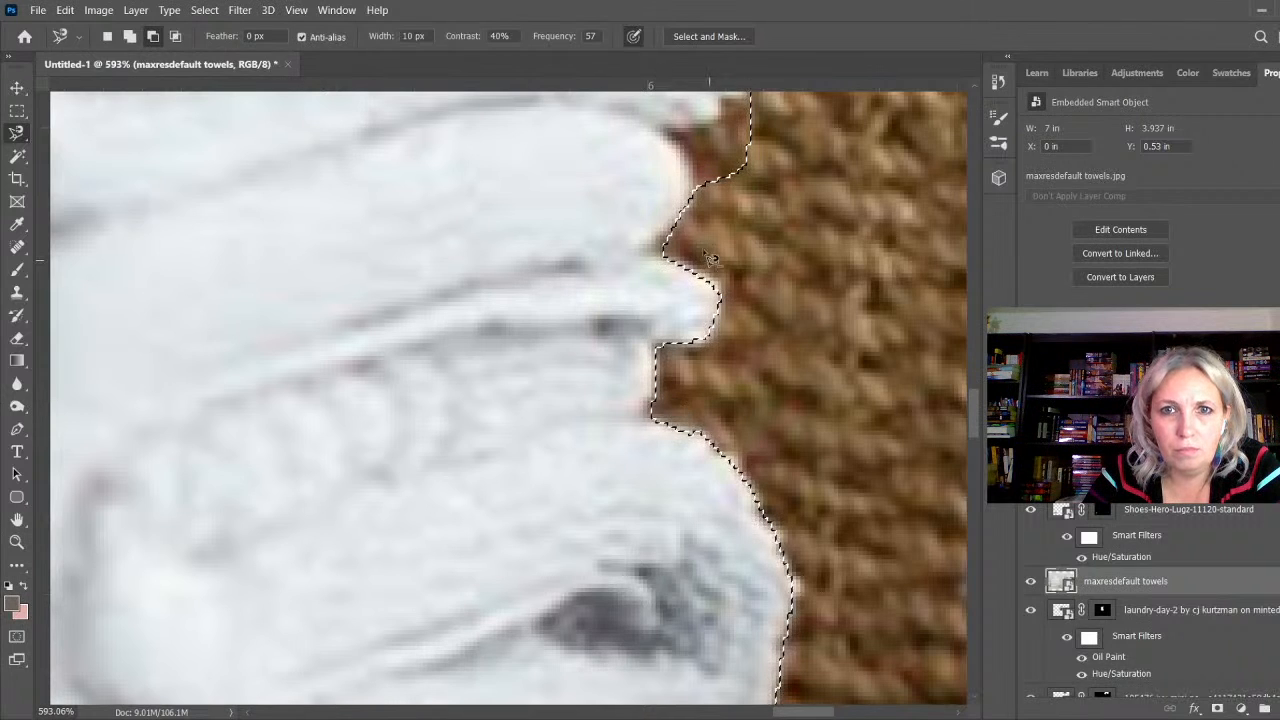
left_click(668, 223)
left_click(668, 260)
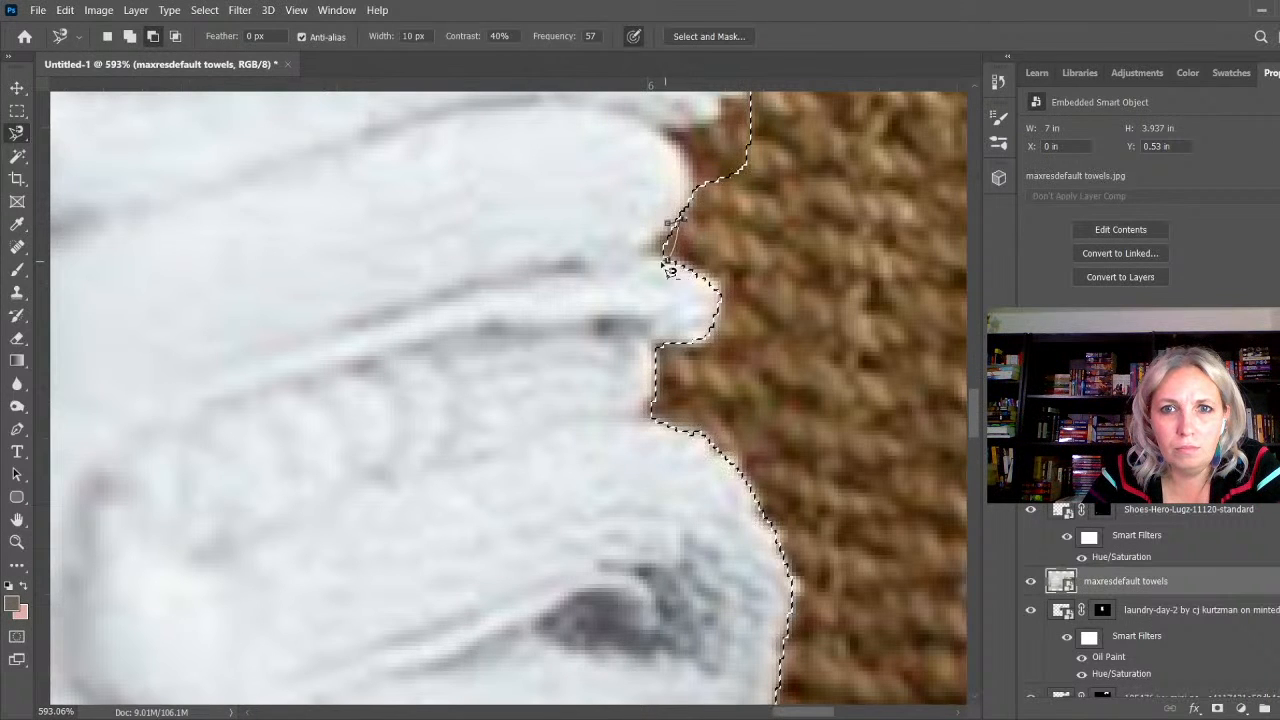
left_click(643, 248)
left_click(676, 231)
left_click(698, 203)
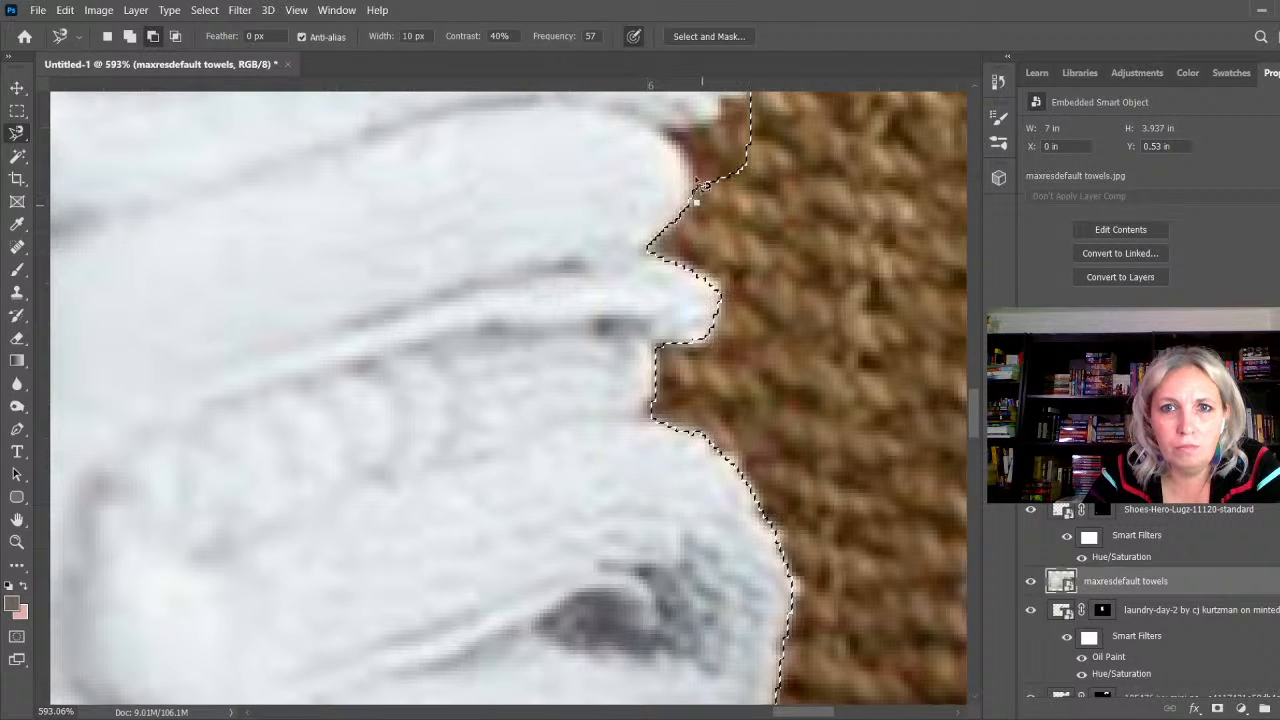
left_click(659, 131)
left_click(767, 106)
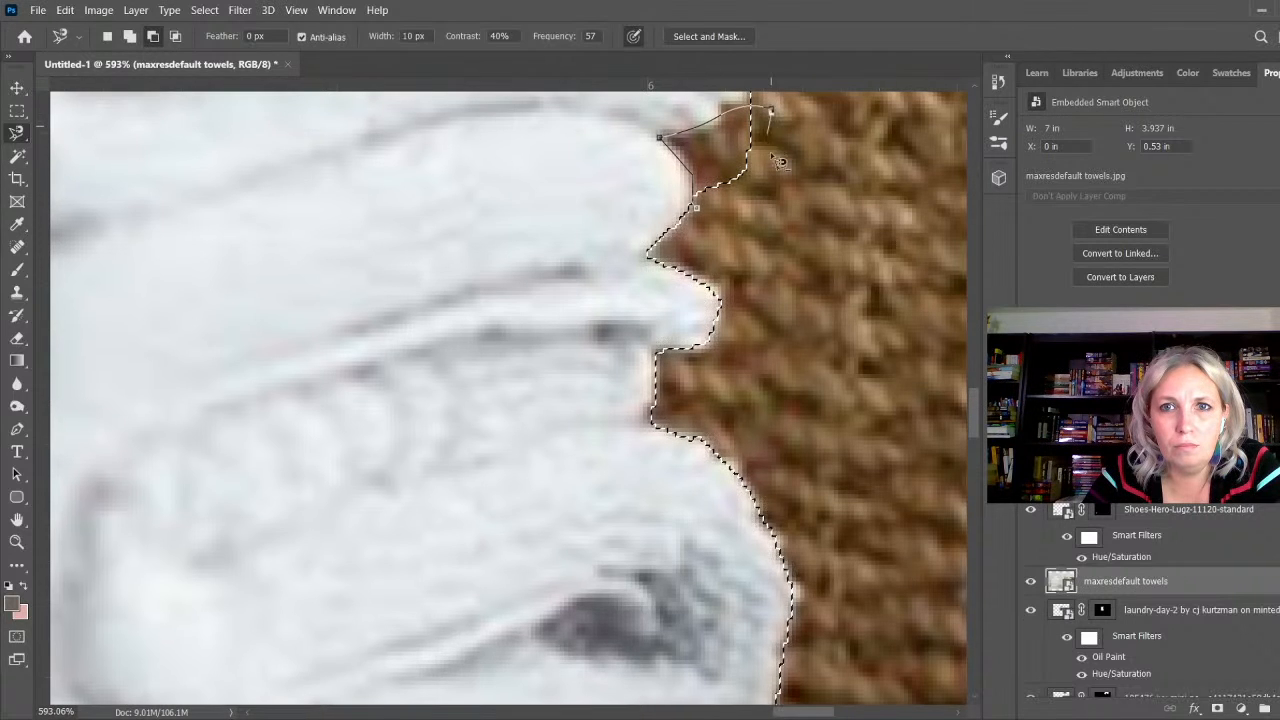
left_click(708, 218)
Step: Subtract the small basket sliver beside the upper grey towel's folded edge from the selection
scroll(603, 391, "down", 8)
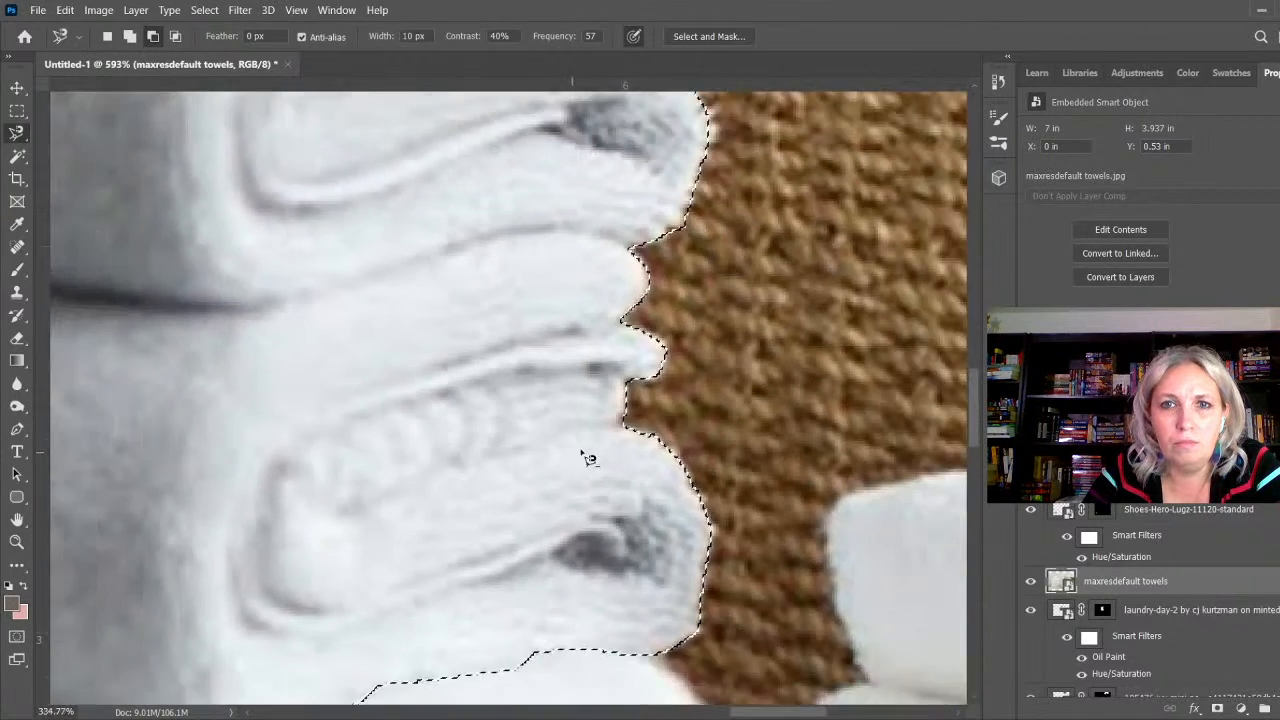
scroll(672, 155, "up", 3)
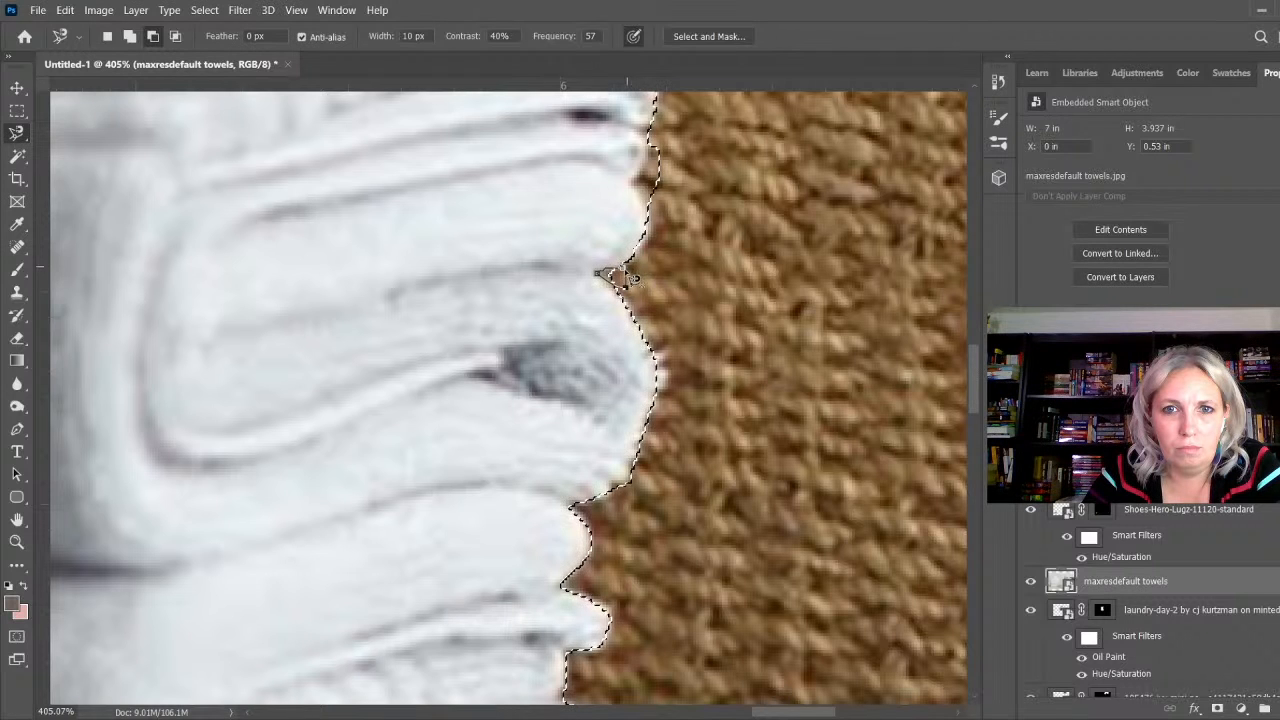
scroll(676, 447, "down", 1)
scroll(676, 447, "down", 5)
scroll(660, 345, "up", 6)
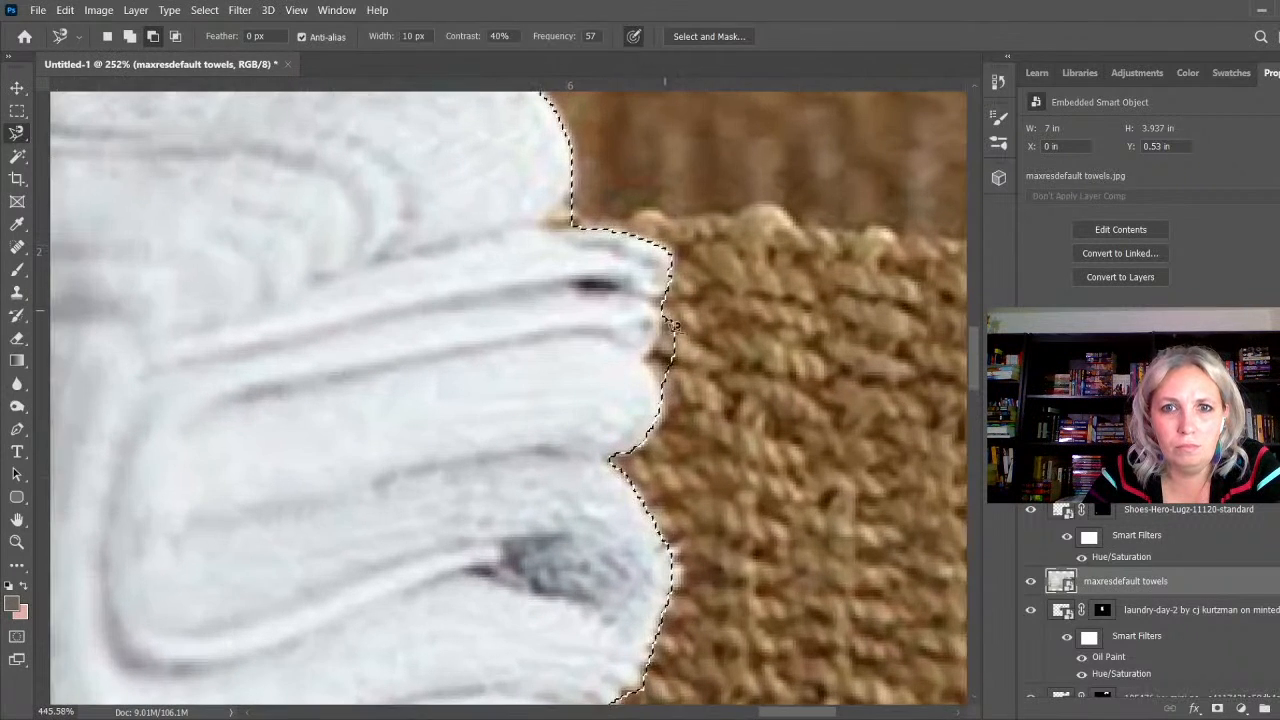
left_click(643, 359)
left_click(671, 414)
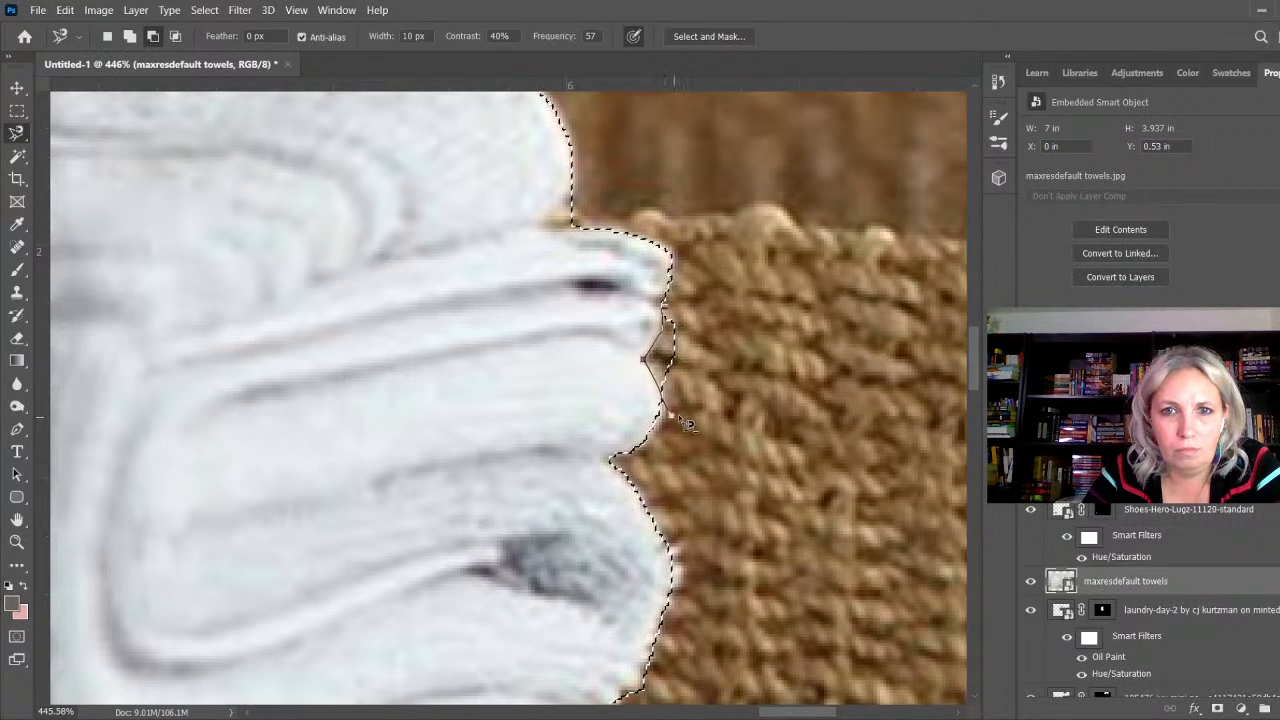
left_click(702, 310)
left_click(677, 308)
Step: Trim the basket sliver beneath the upper towel's top fold and mask the towels layer to the selection
left_click(575, 188)
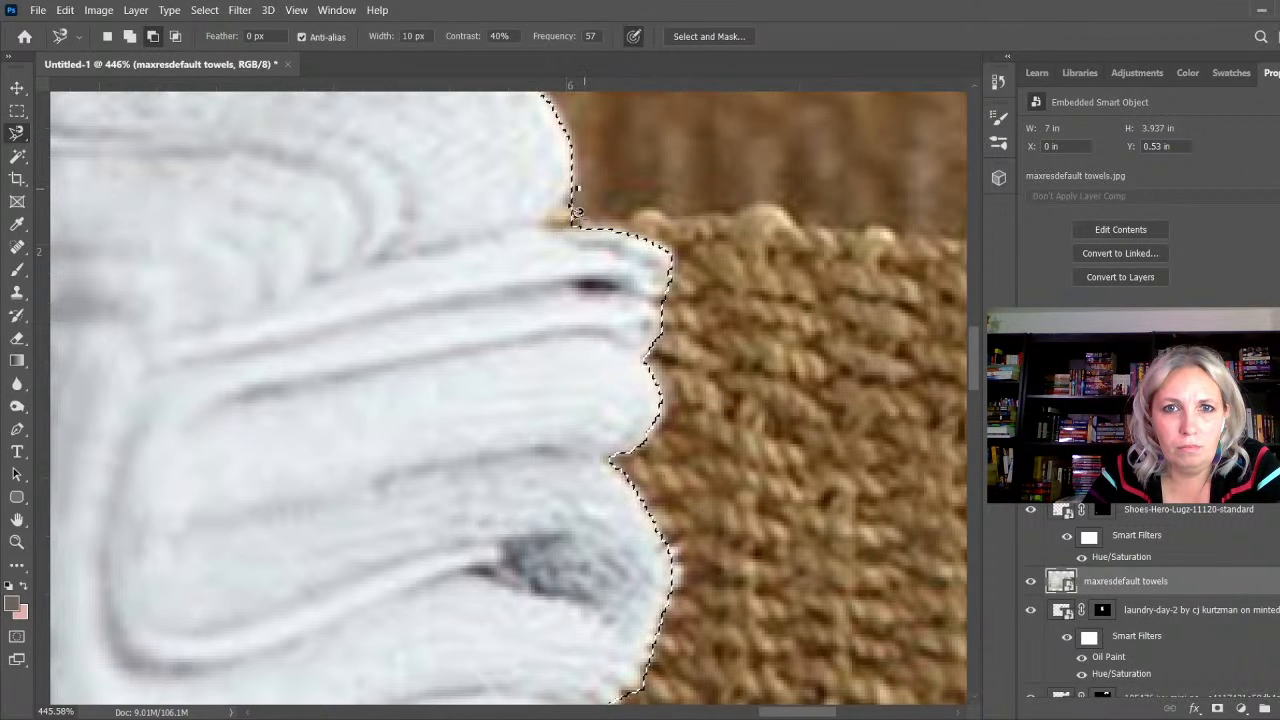
left_click(538, 225)
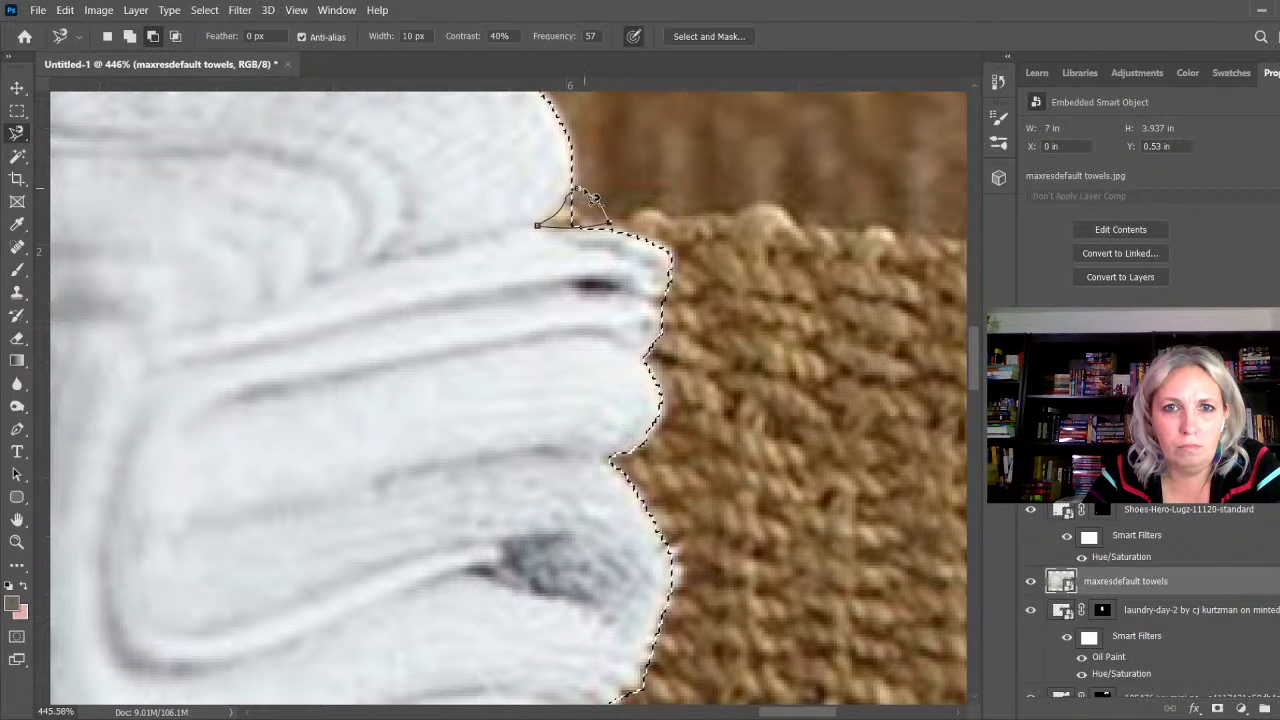
left_click(580, 190)
scroll(745, 405, "down", 5)
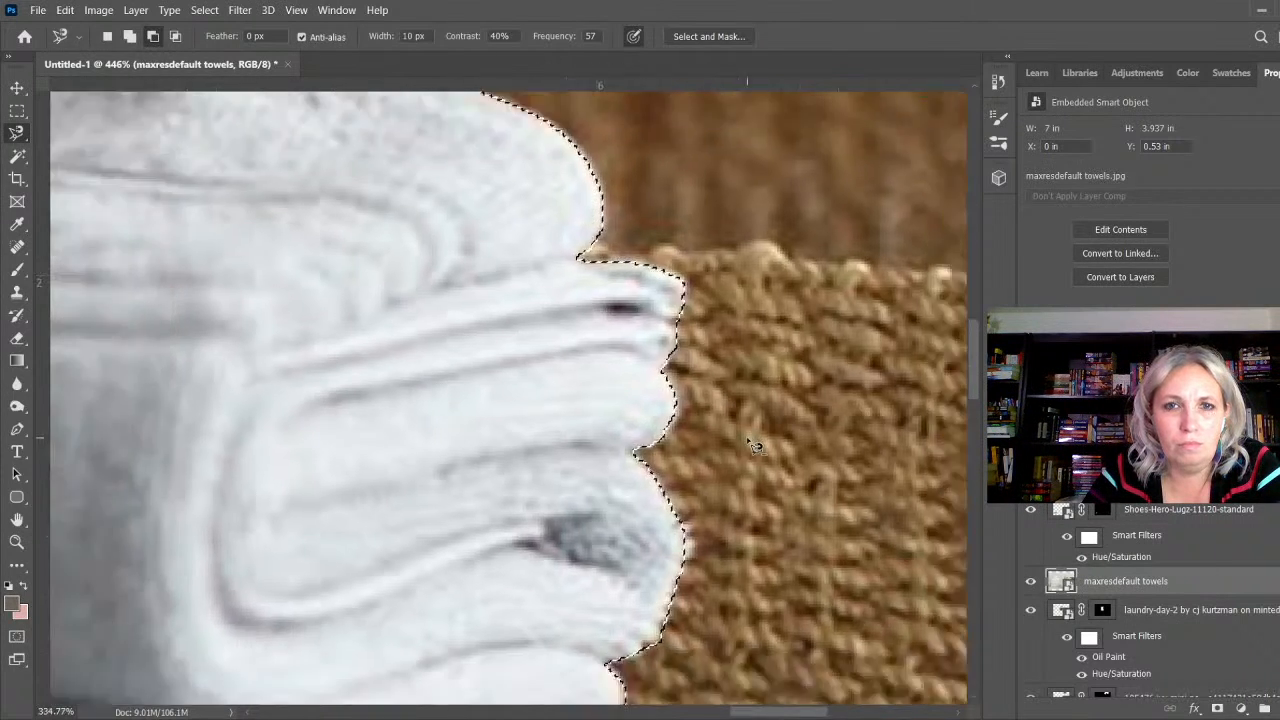
scroll(680, 247, "down", 2)
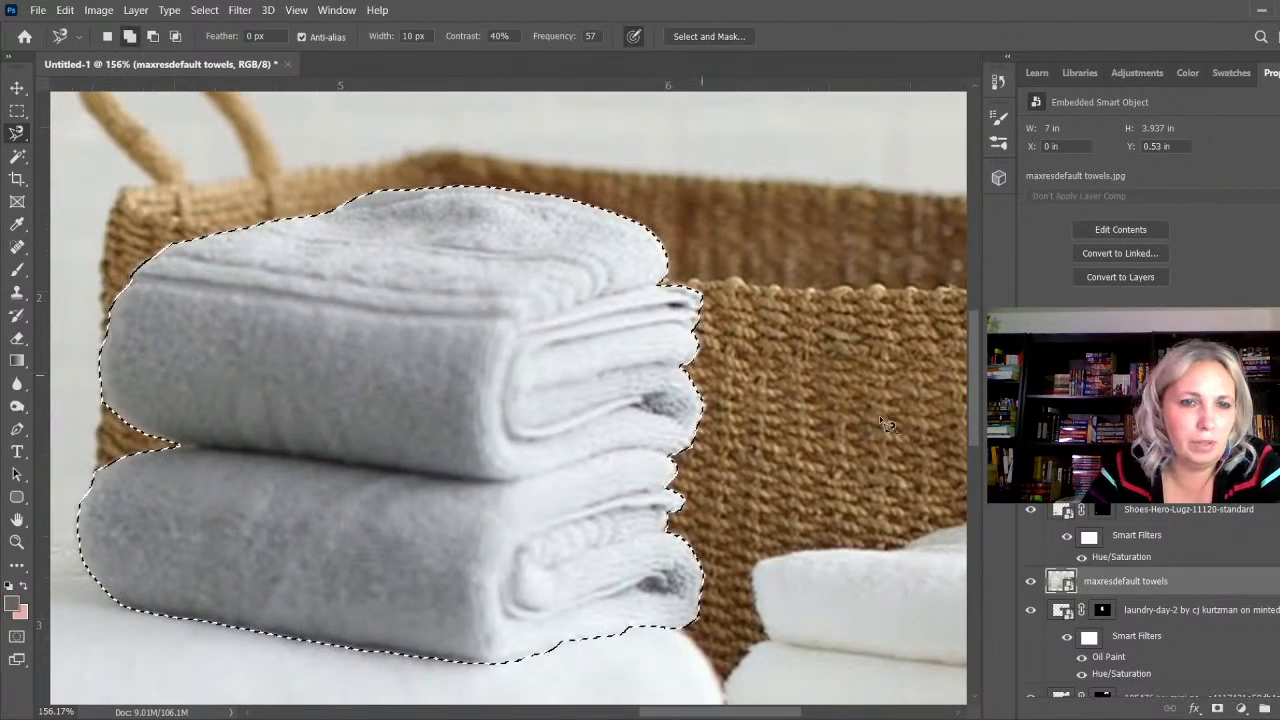
left_click(1218, 708)
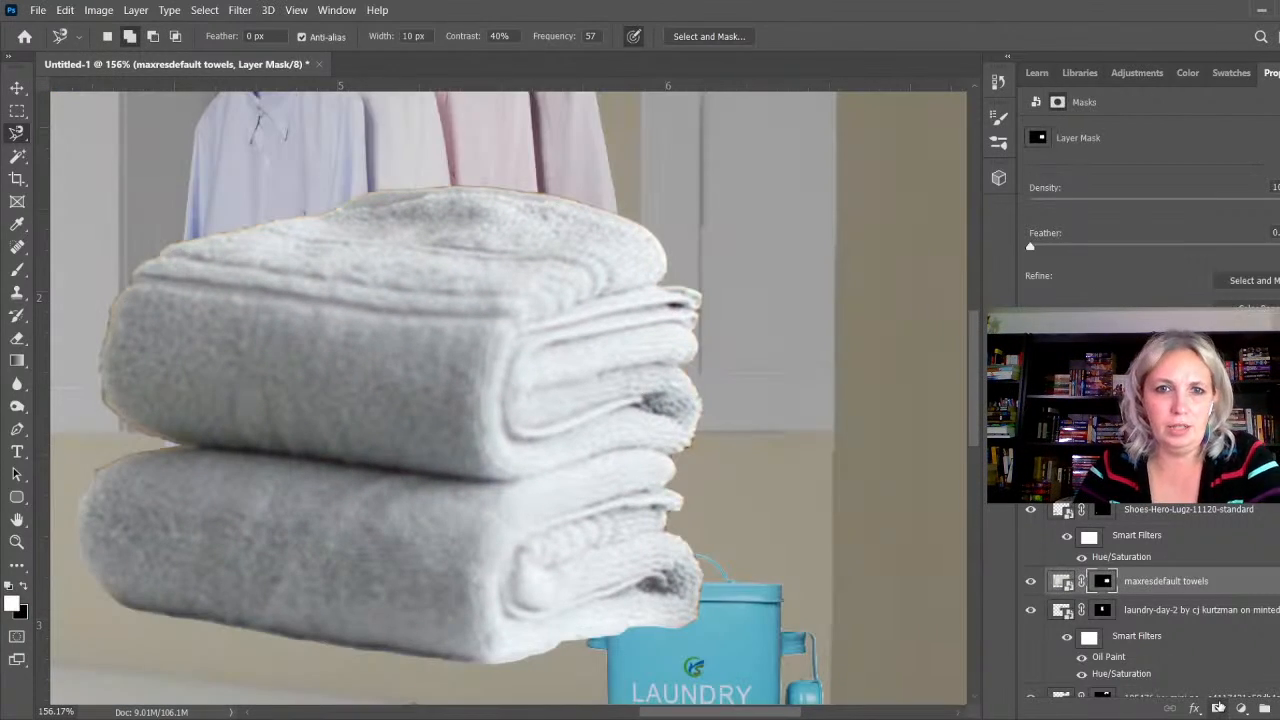
scroll(622, 538, "down", 4)
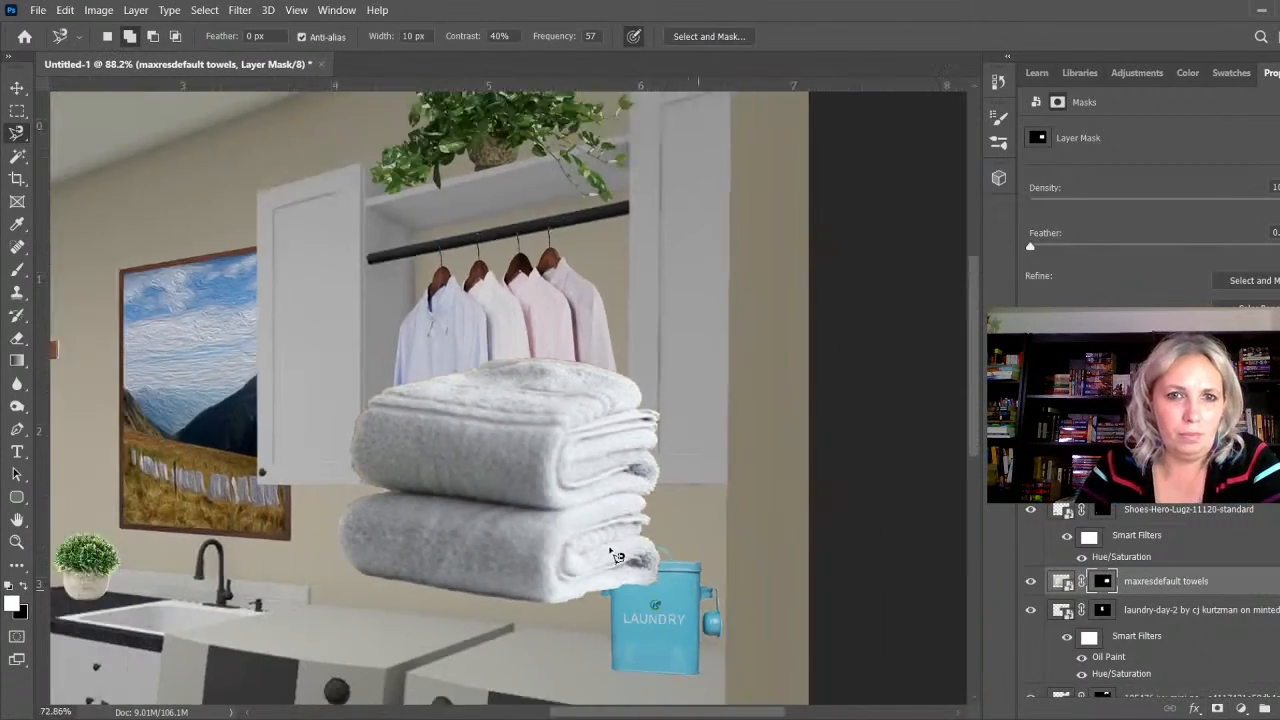
Step: Scale the masked towels to 29.38% and place them on the washer beside the sink
key("ctrl+t")
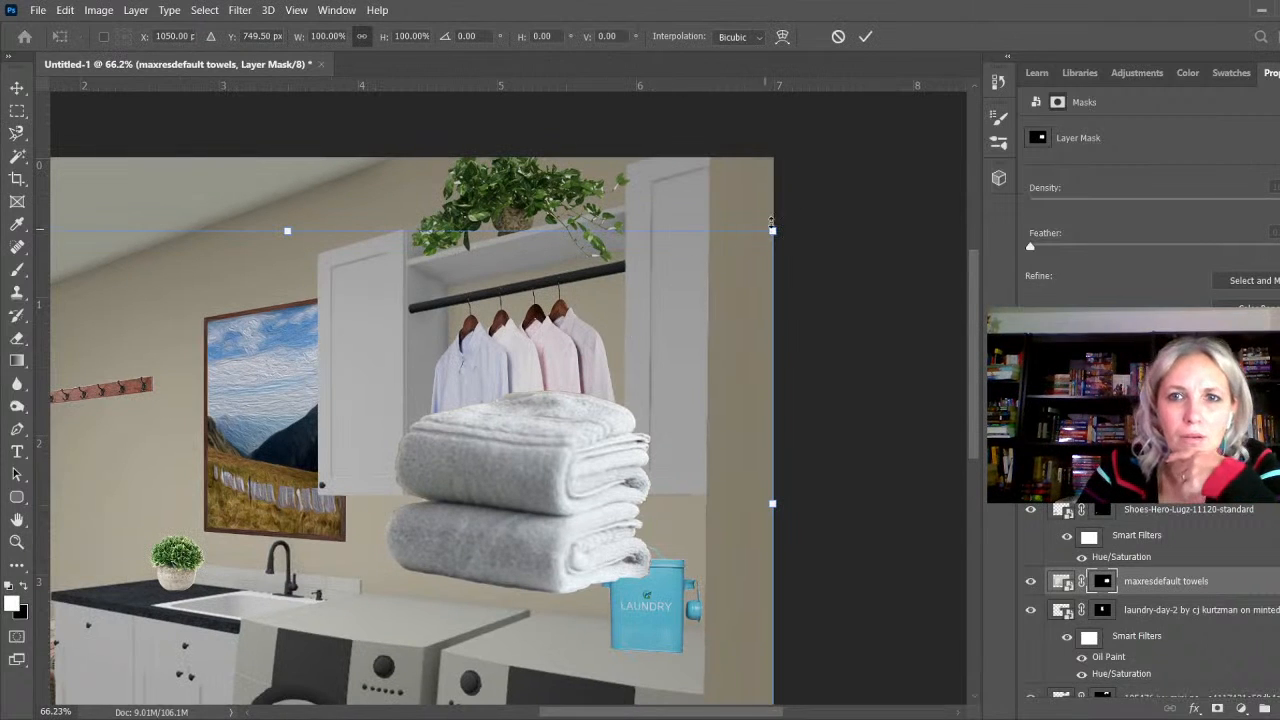
left_click_drag(770, 231, 197, 555)
left_click_drag(150, 652, 391, 568)
left_click_drag(485, 474, 387, 560)
left_click_drag(306, 634, 373, 608)
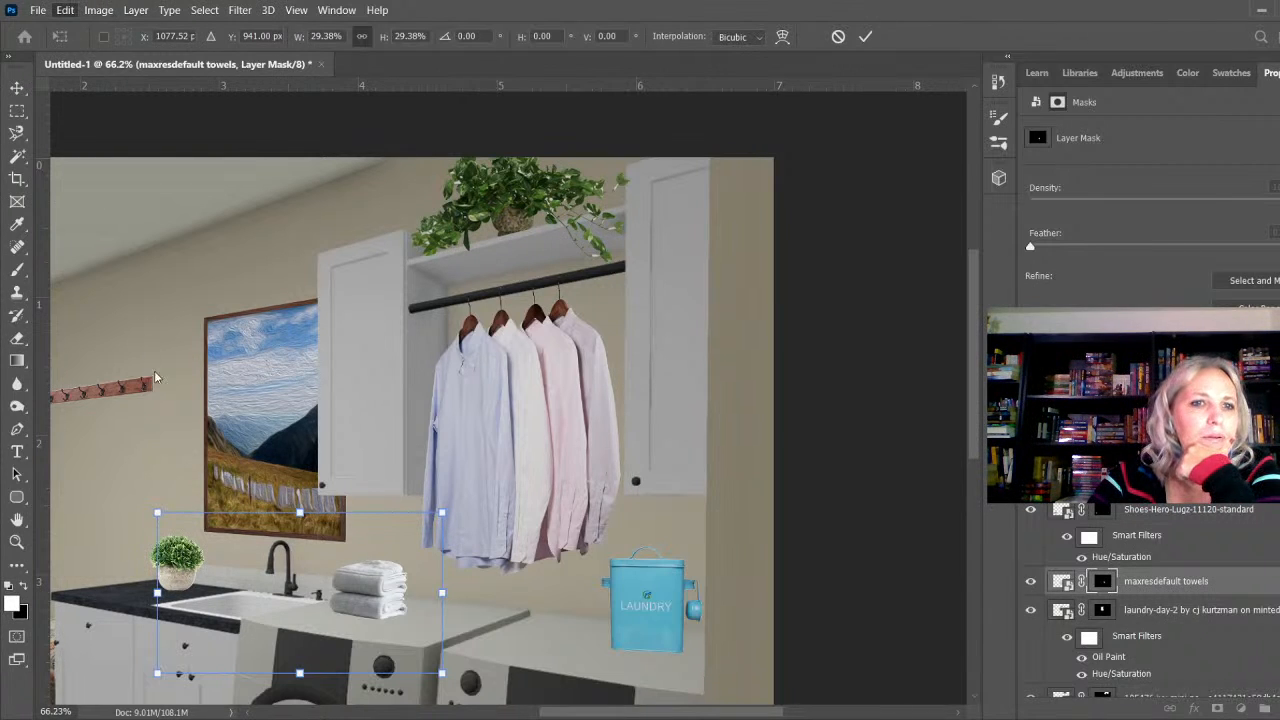
Step: Flip the towels horizontally and reposition them on top of the washer
left_click(355, 650)
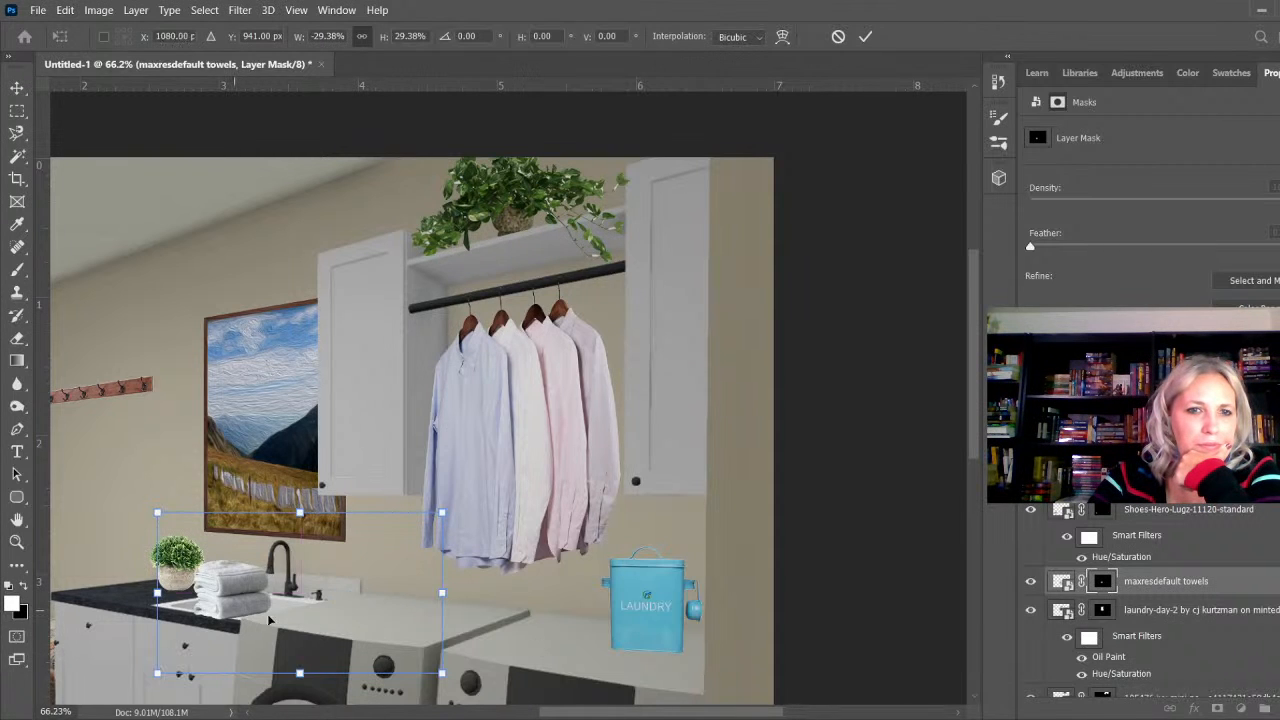
left_click_drag(268, 621, 386, 607)
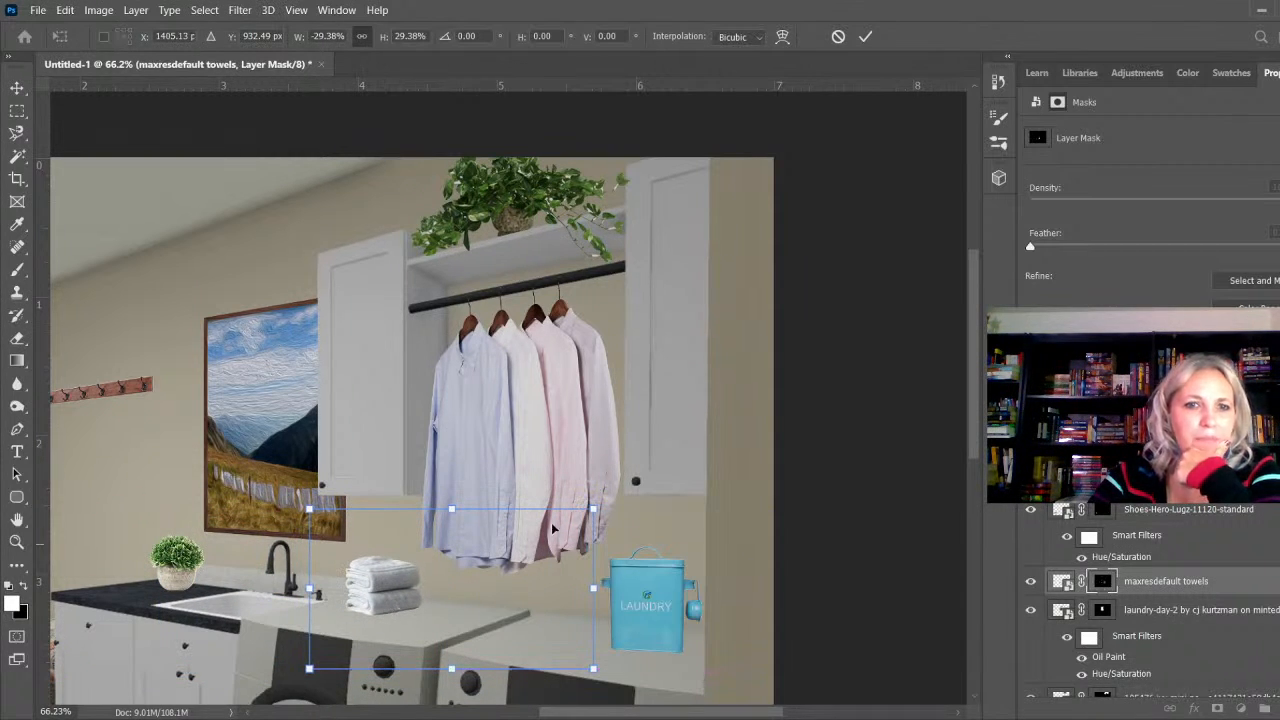
scroll(808, 444, "down", 3)
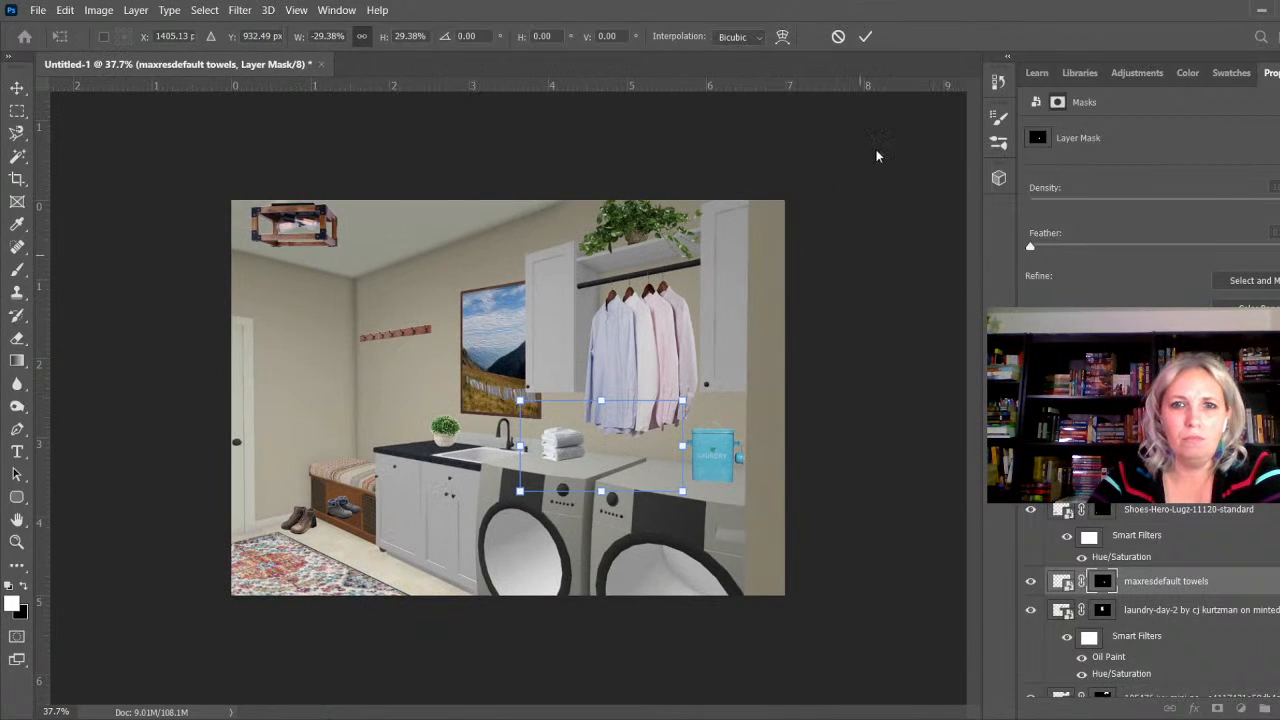
left_click(864, 37)
key("l")
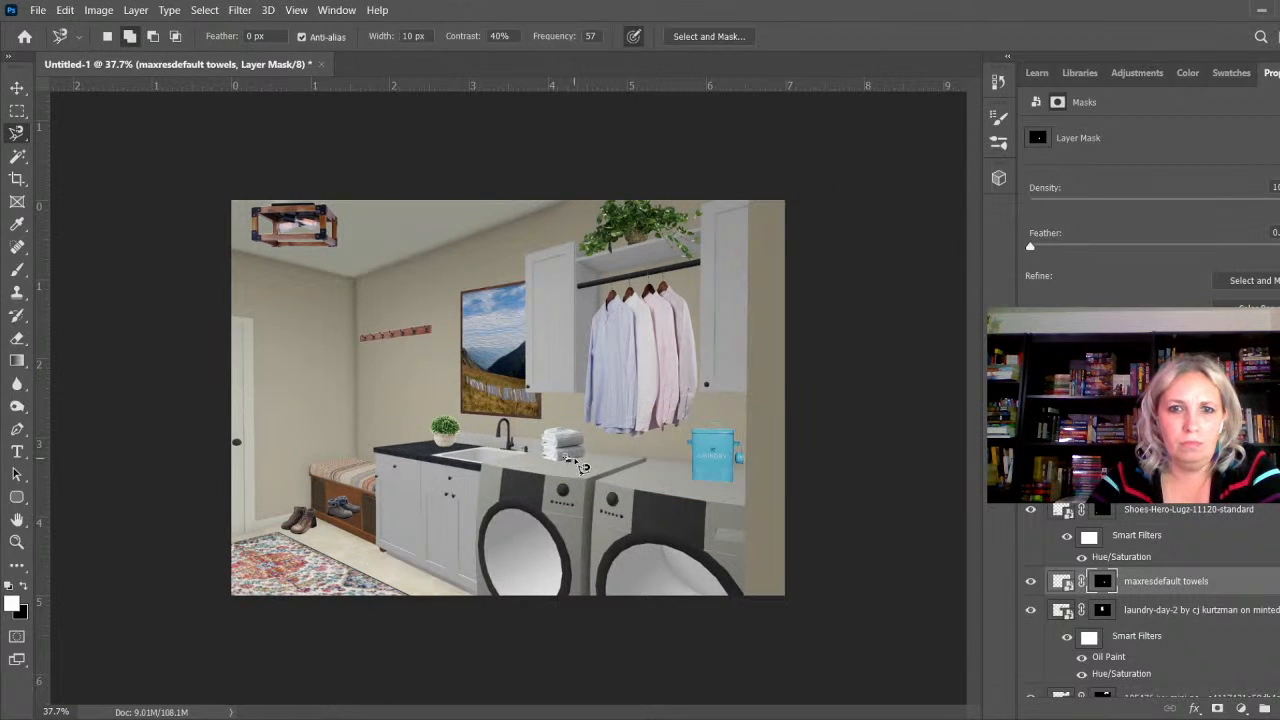
Step: Nudge the towels toward the sink and apply a Hue/Saturation adjustment to the maxresdefault towels smart object
left_click(17, 89)
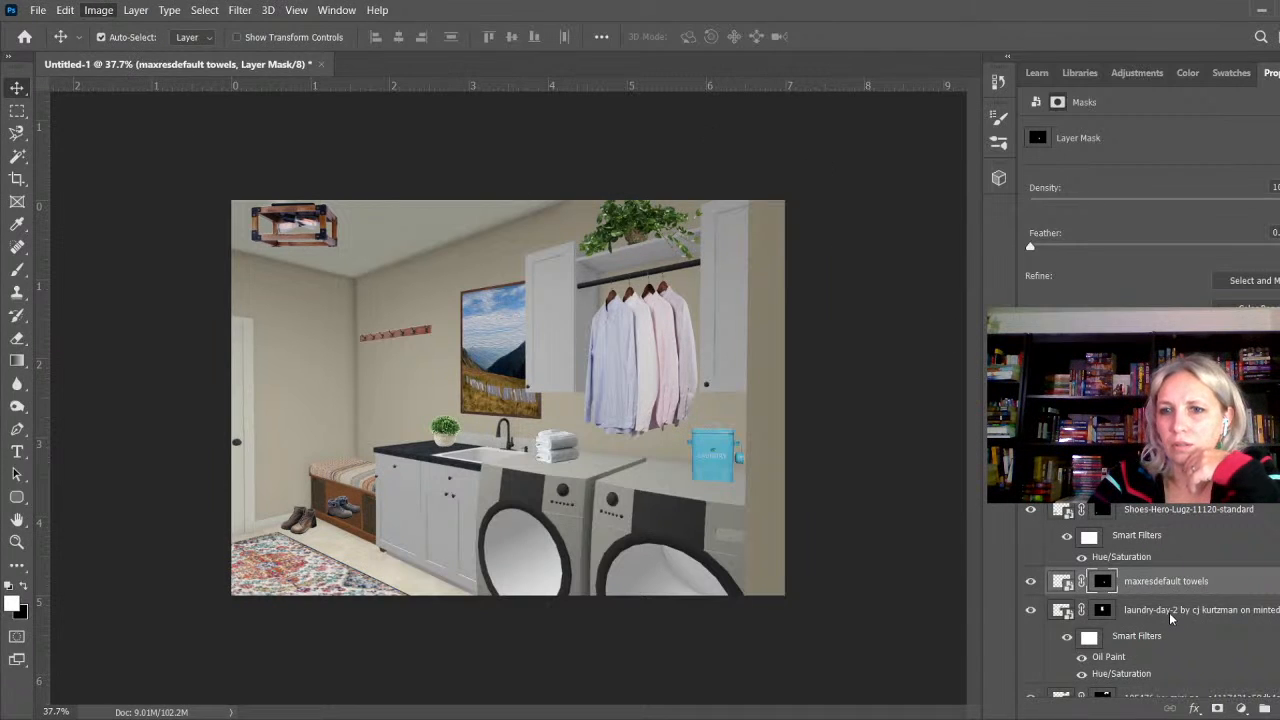
left_click(1164, 582)
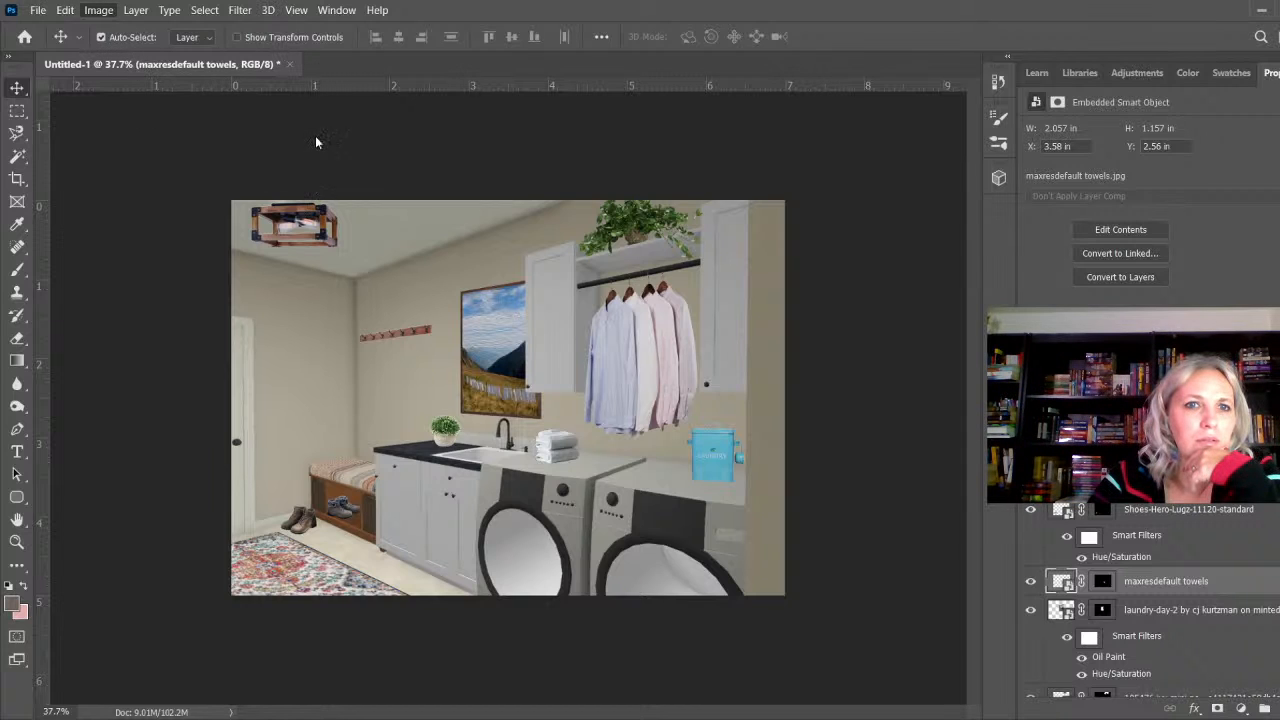
key("i")
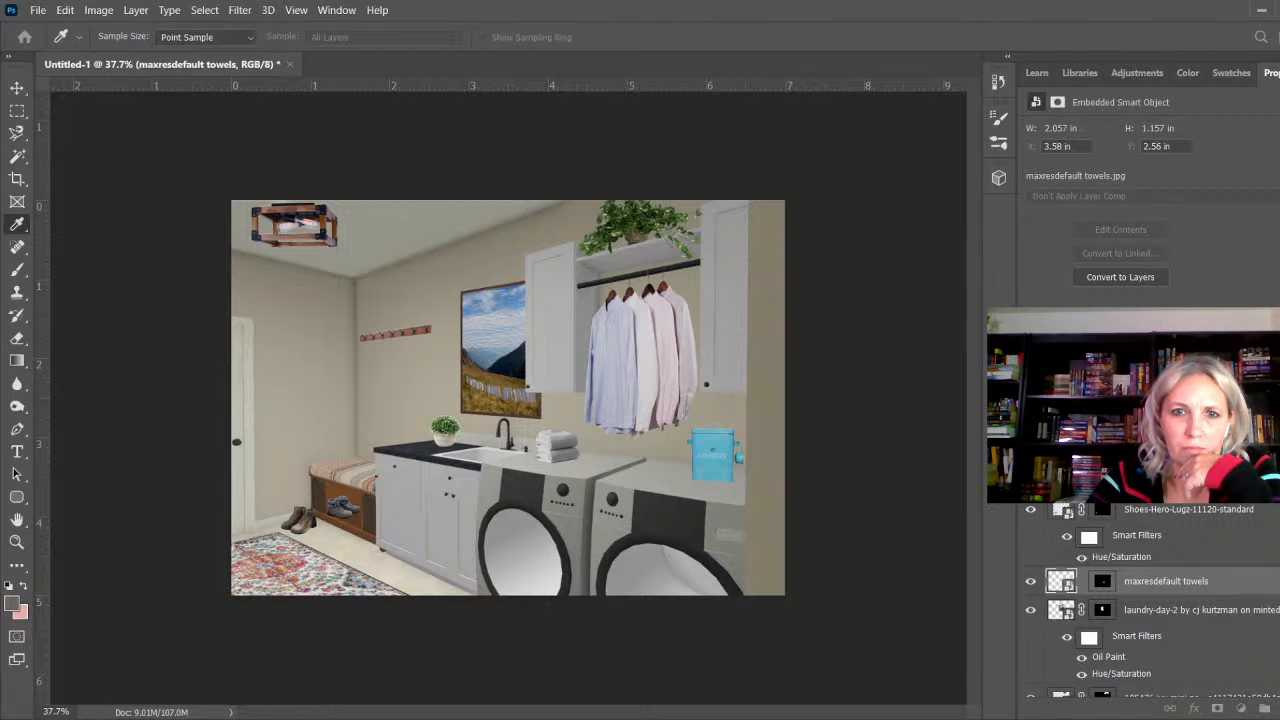
left_click(1209, 169)
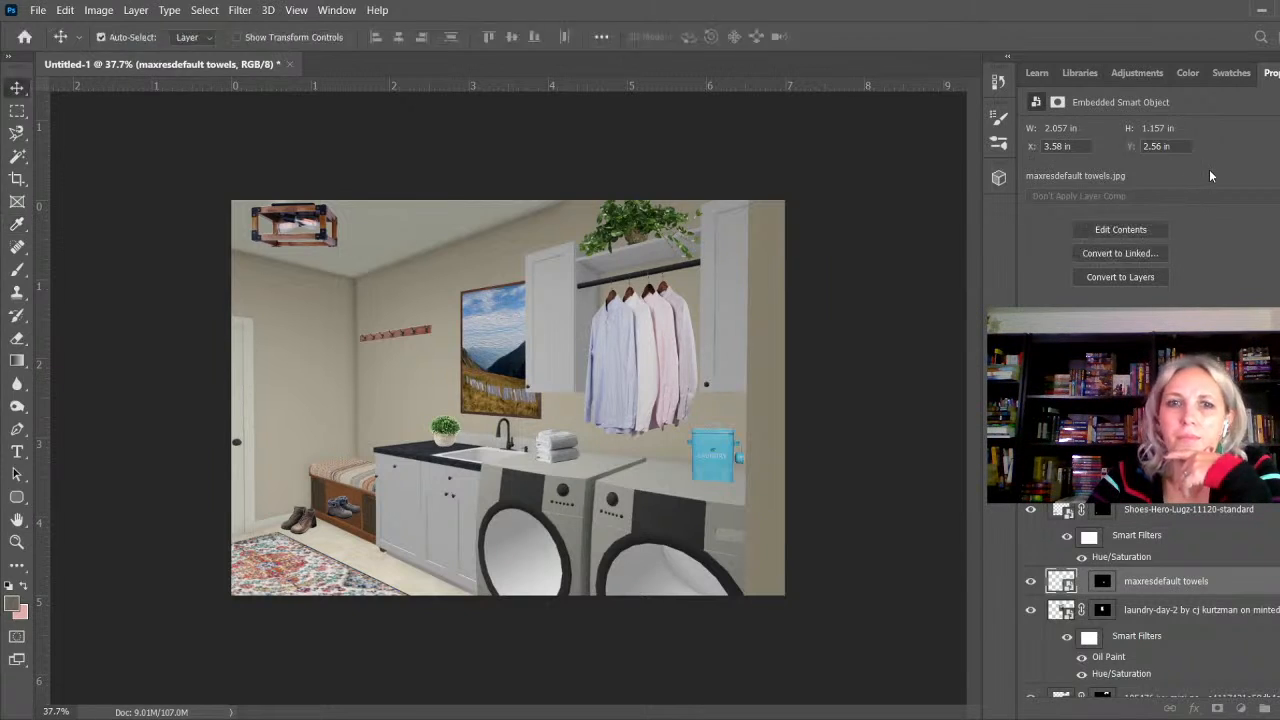
scroll(725, 367, "down", 2)
scroll(725, 370, "up", 2)
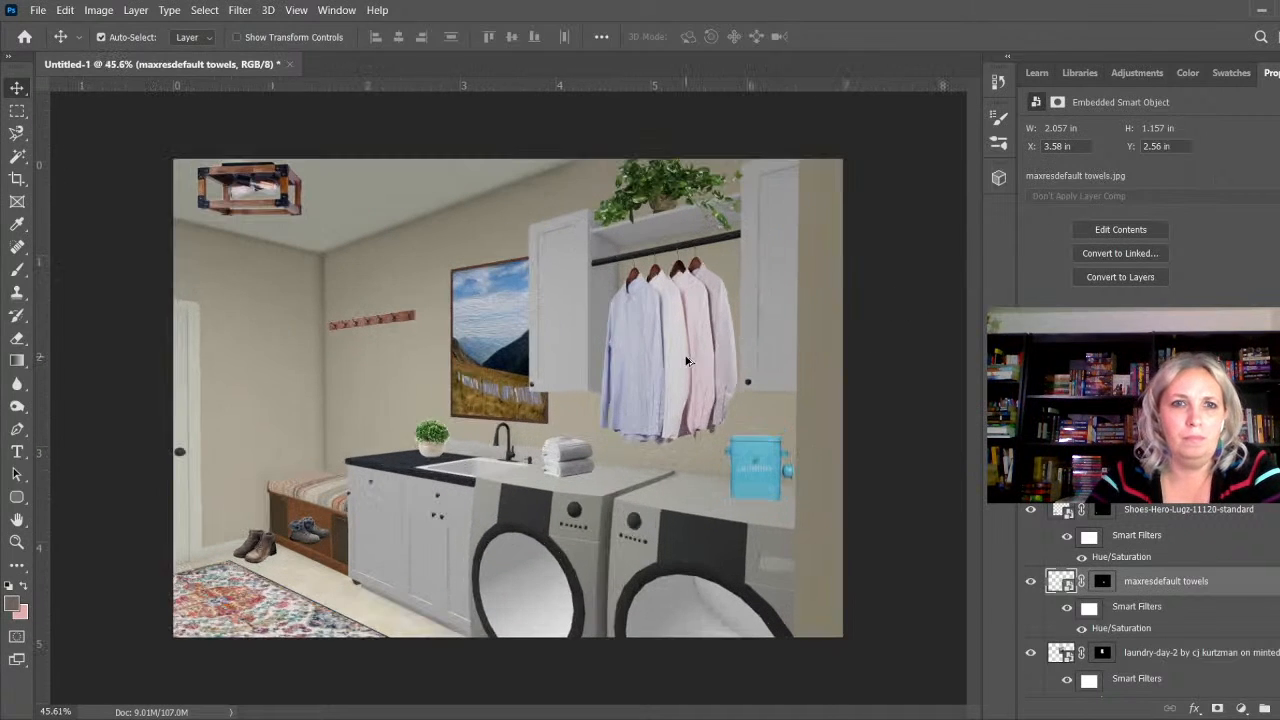
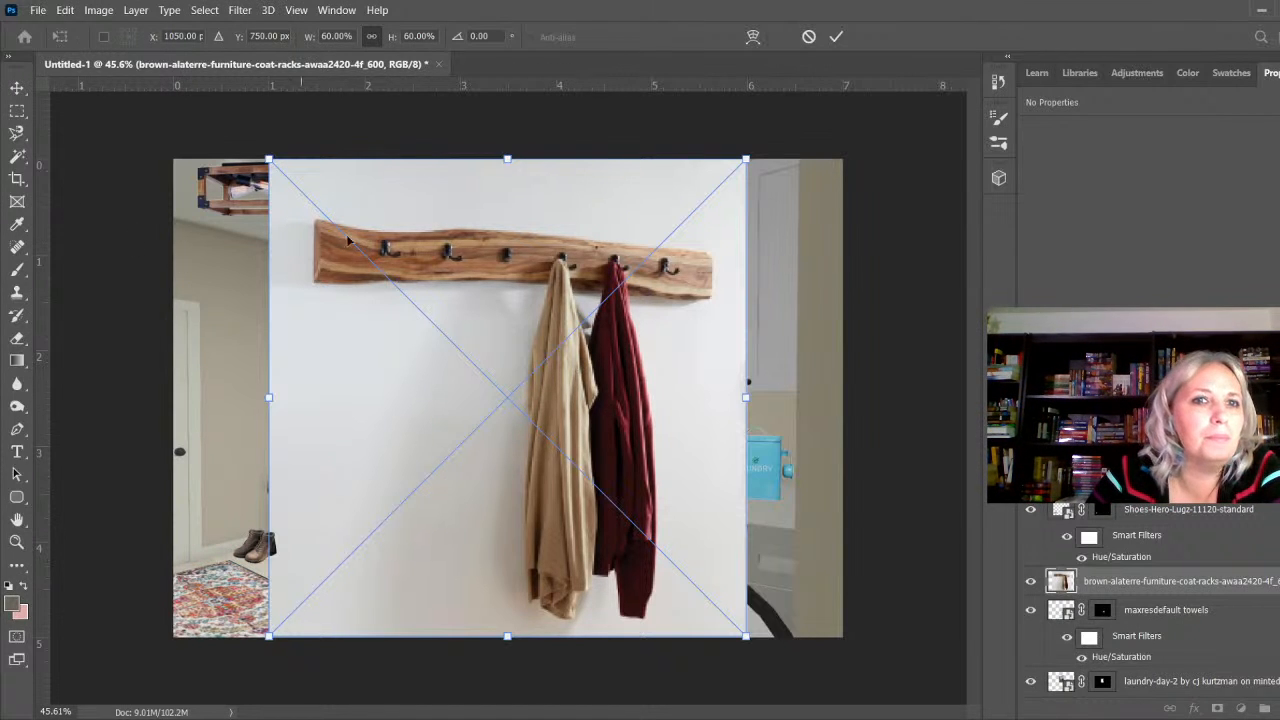
Step: Place the brown coat rack image at 60% scale and select the rack and hanging garments with the Magic Wand at tolerance 32
left_click(17, 155)
left_click(372, 264)
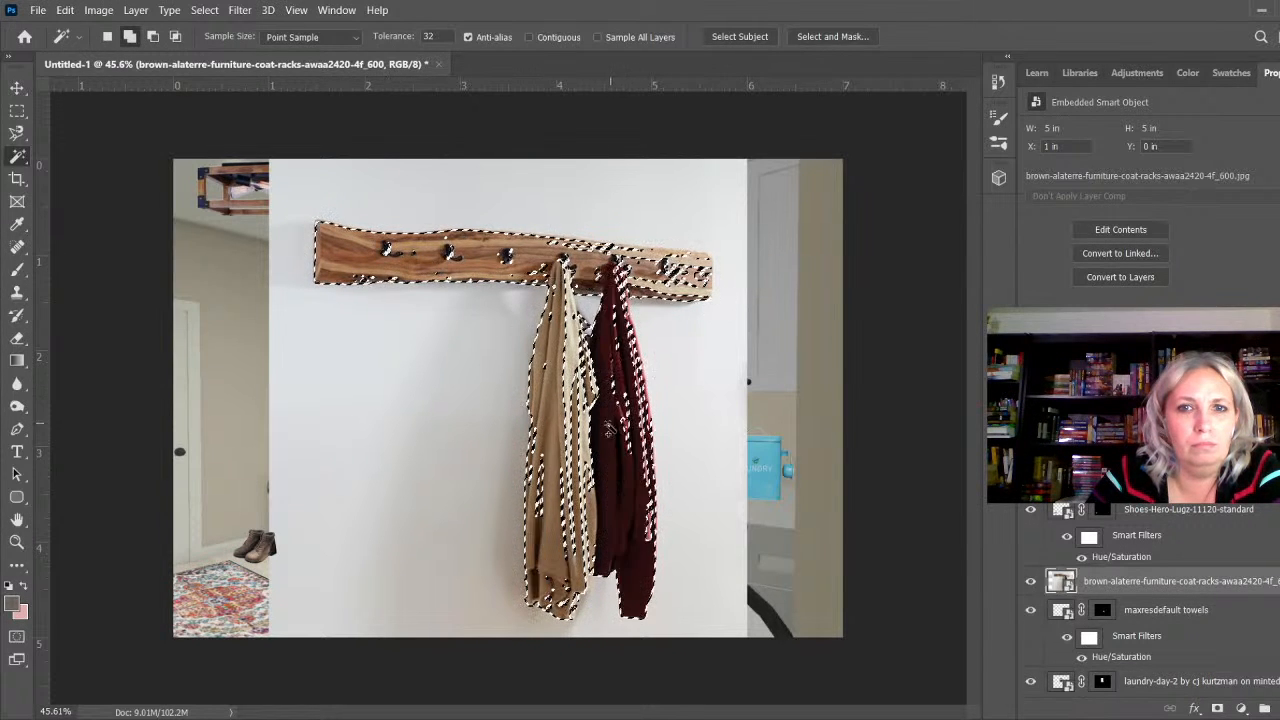
left_click(580, 428)
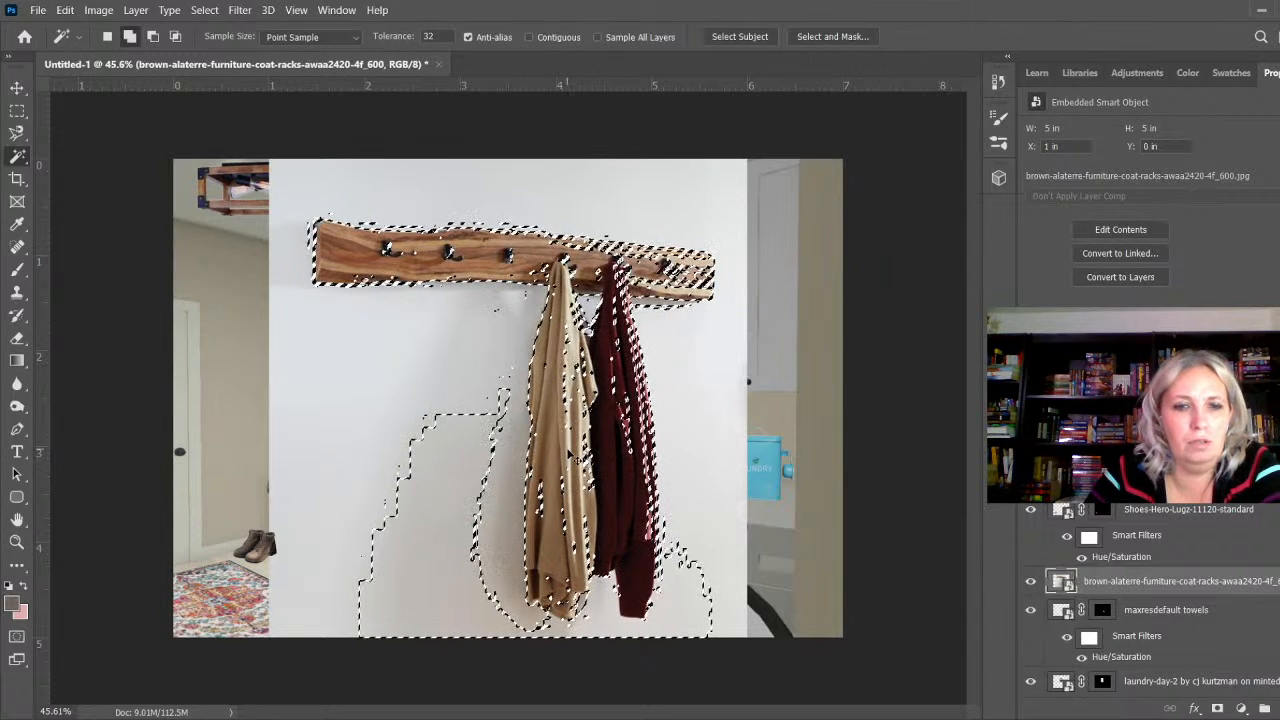
key("ctrl+z")
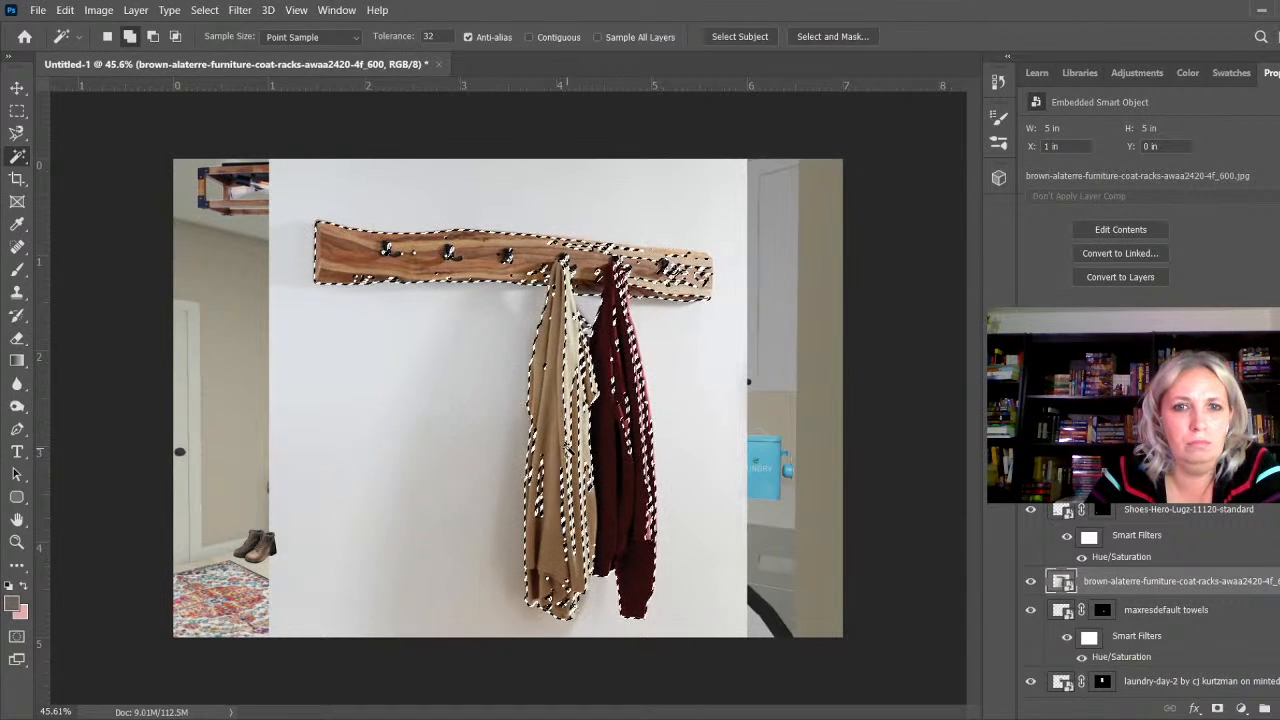
Step: Add a Magnetic Lasso outline around the wooden coat rack and both hanging garments to the selection
left_click(17, 132)
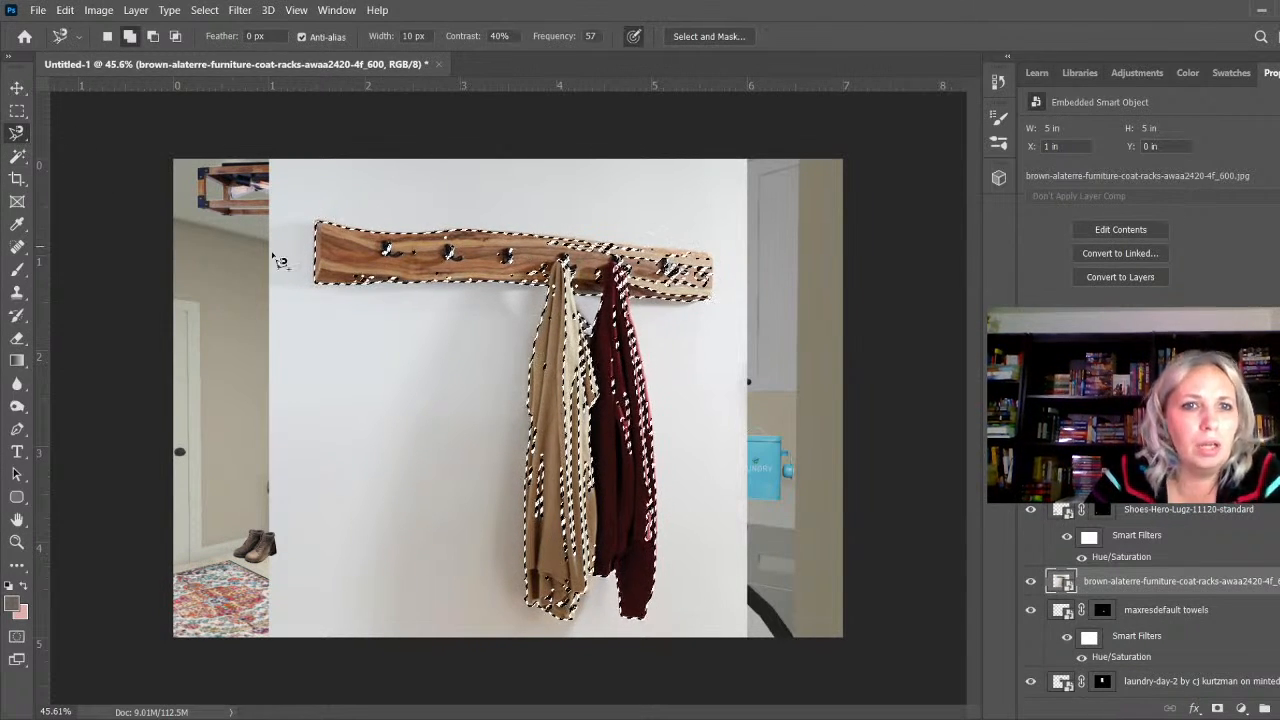
left_click(325, 292)
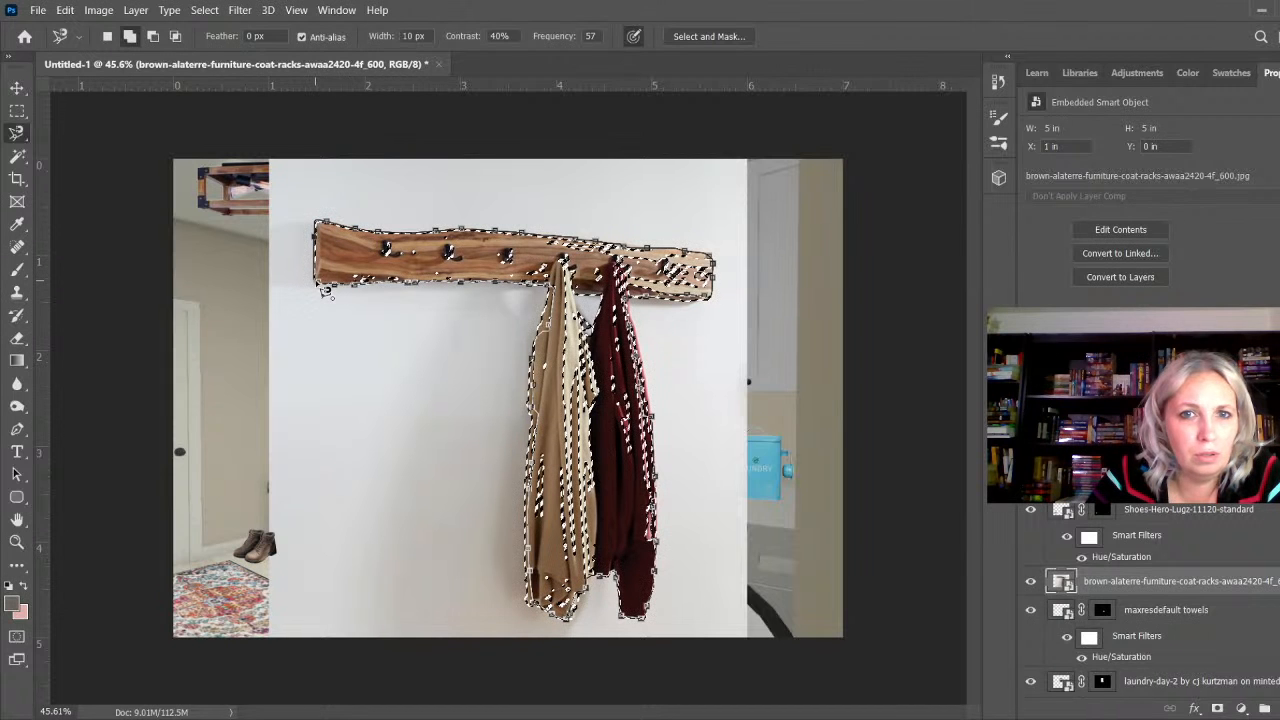
left_click(327, 292)
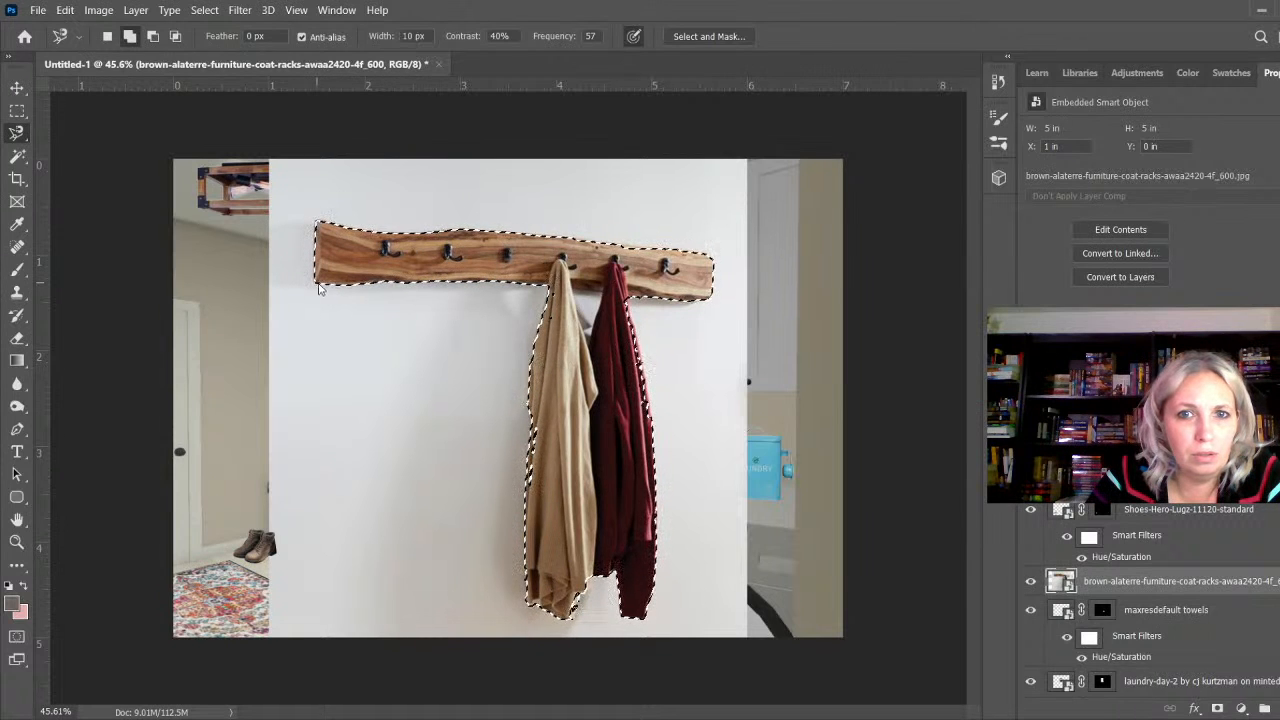
Step: Add the unselected gaps midway down the tan garment's outer edge to the selection
scroll(661, 420, "up", 4)
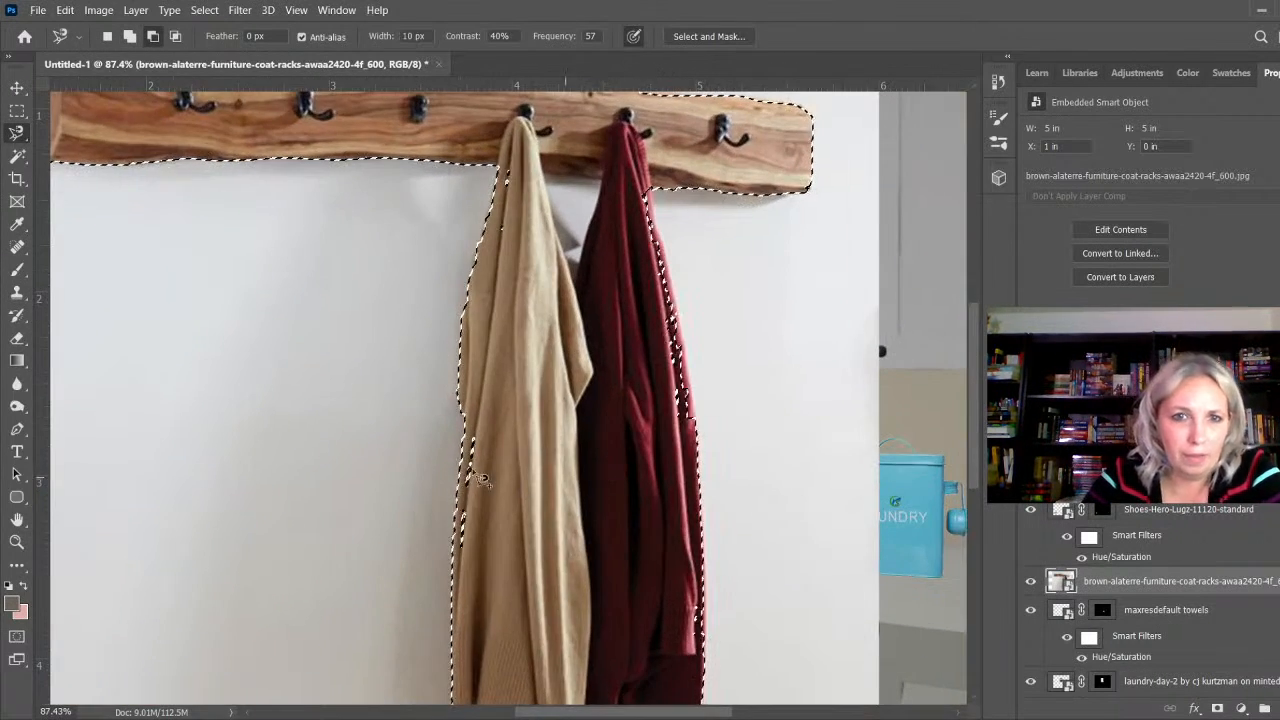
left_click(472, 426)
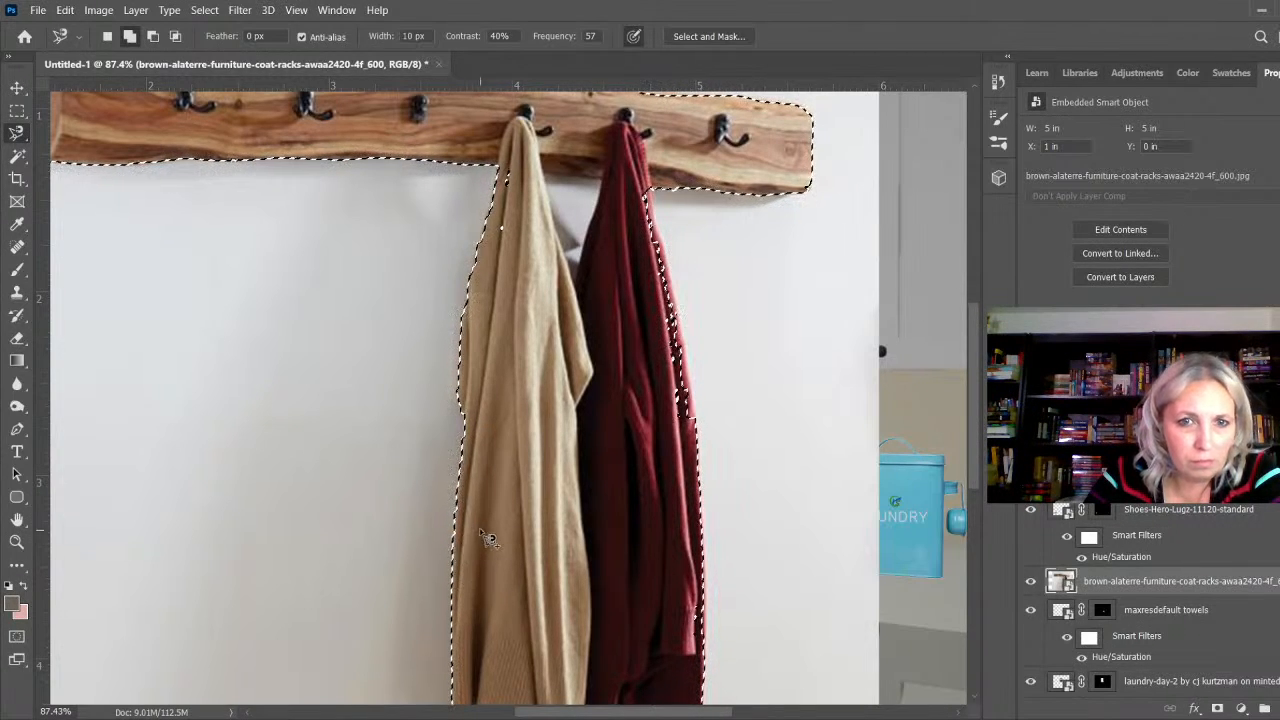
scroll(600, 170, "up", 4)
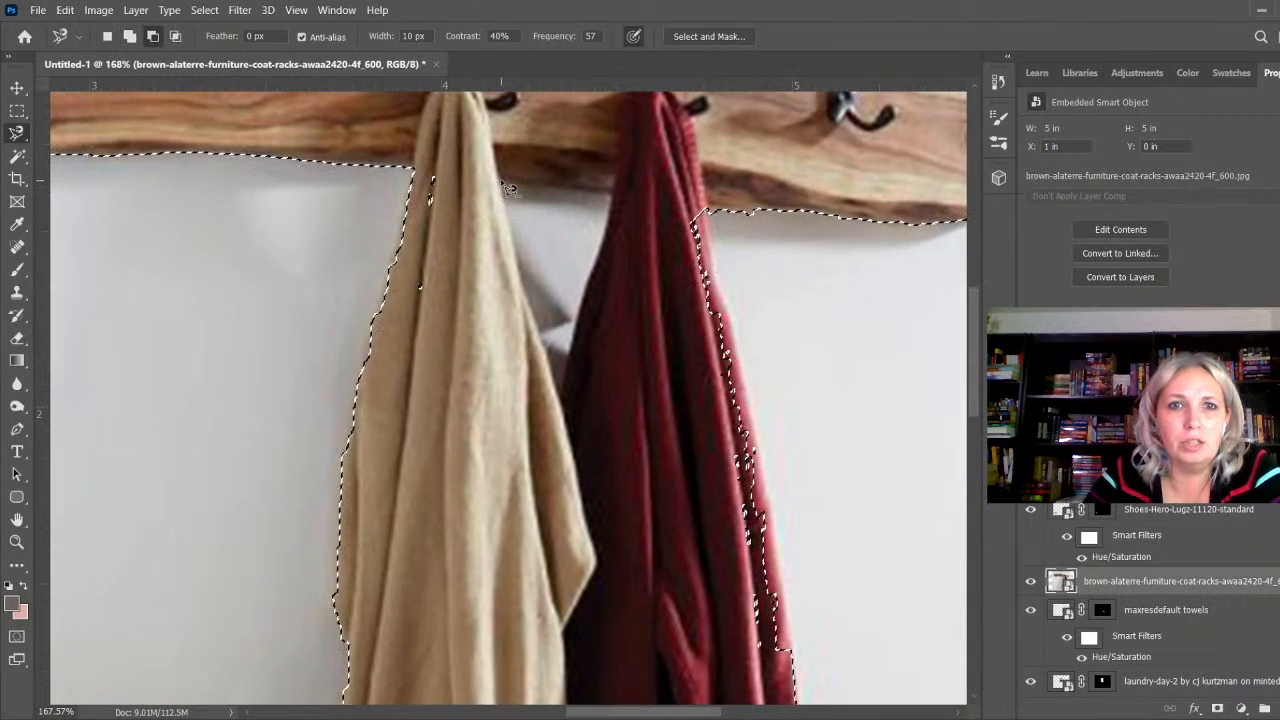
Step: Subtract the wall gap between the two garments from the selection and add the missed patch near the tan garment's top
left_click(502, 184)
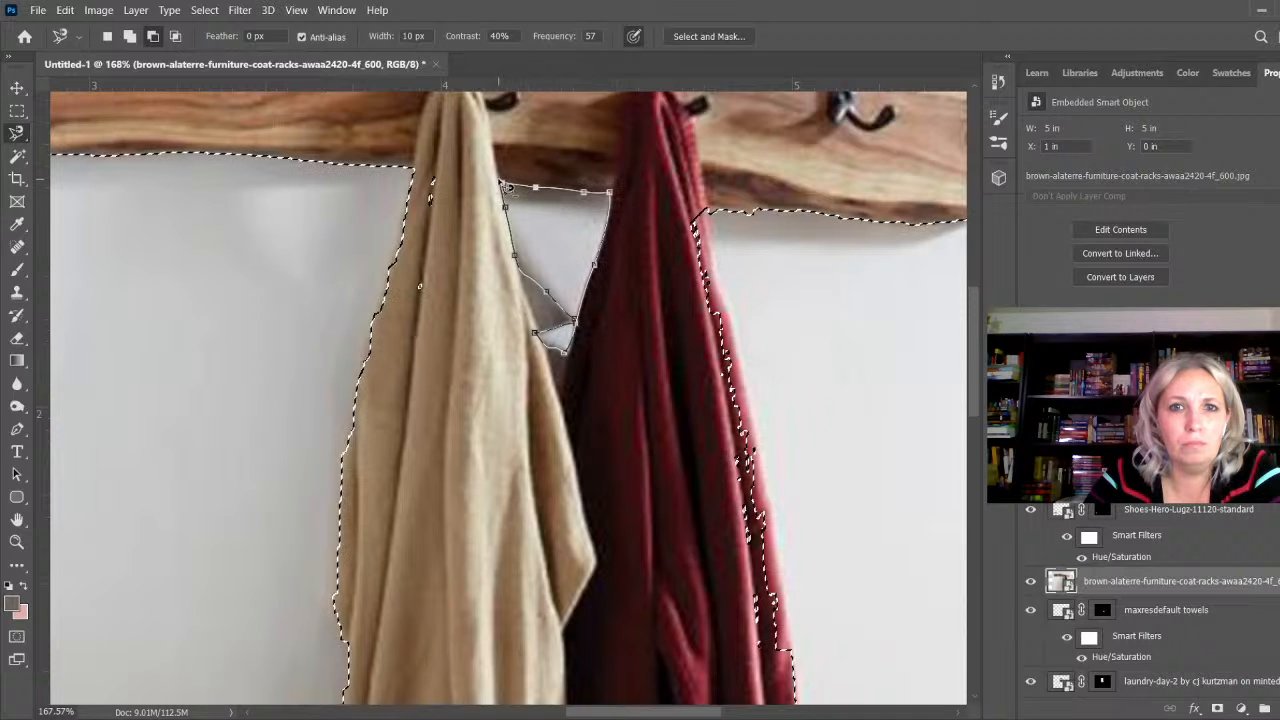
left_click(507, 186)
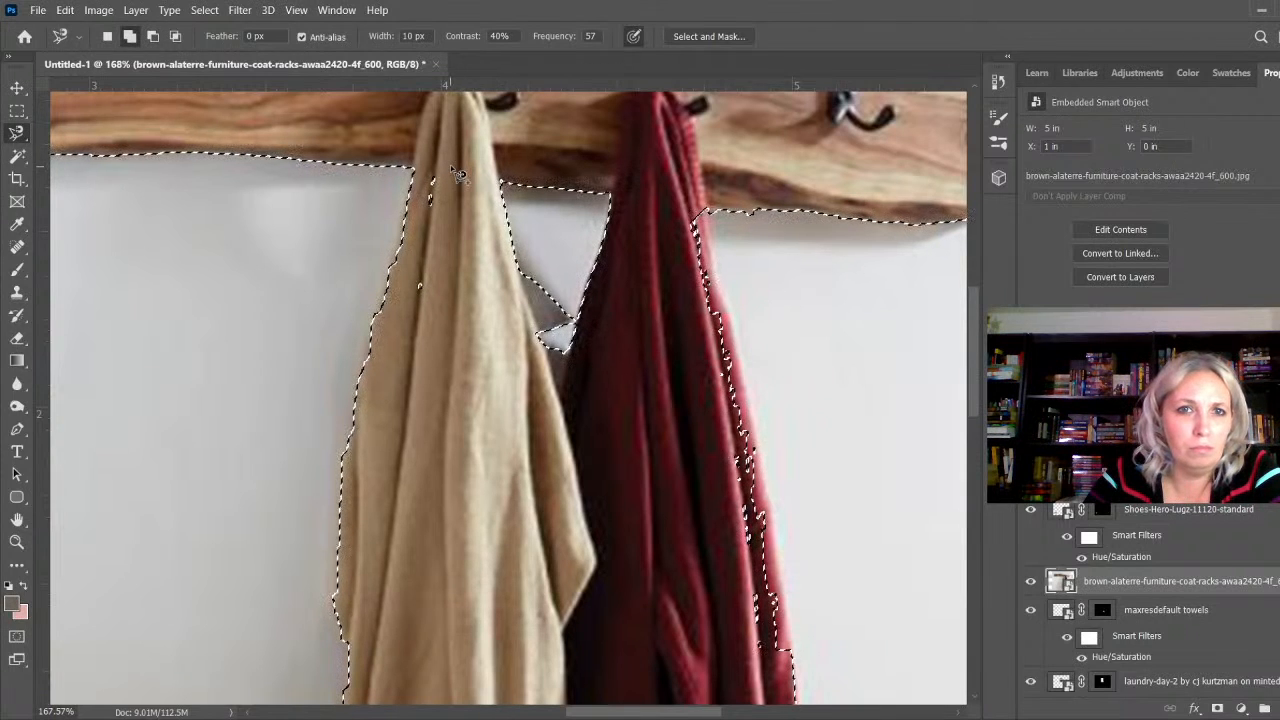
left_click(457, 174)
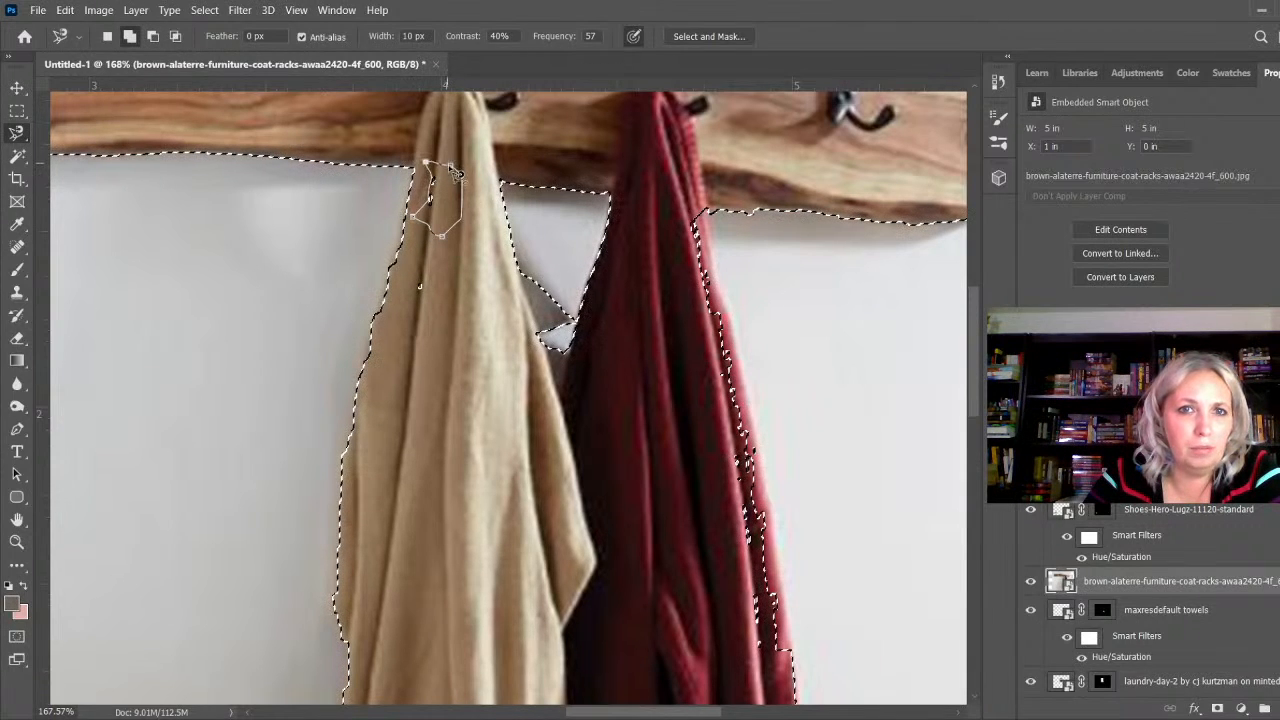
left_click(450, 167)
scroll(432, 290, "down", 5)
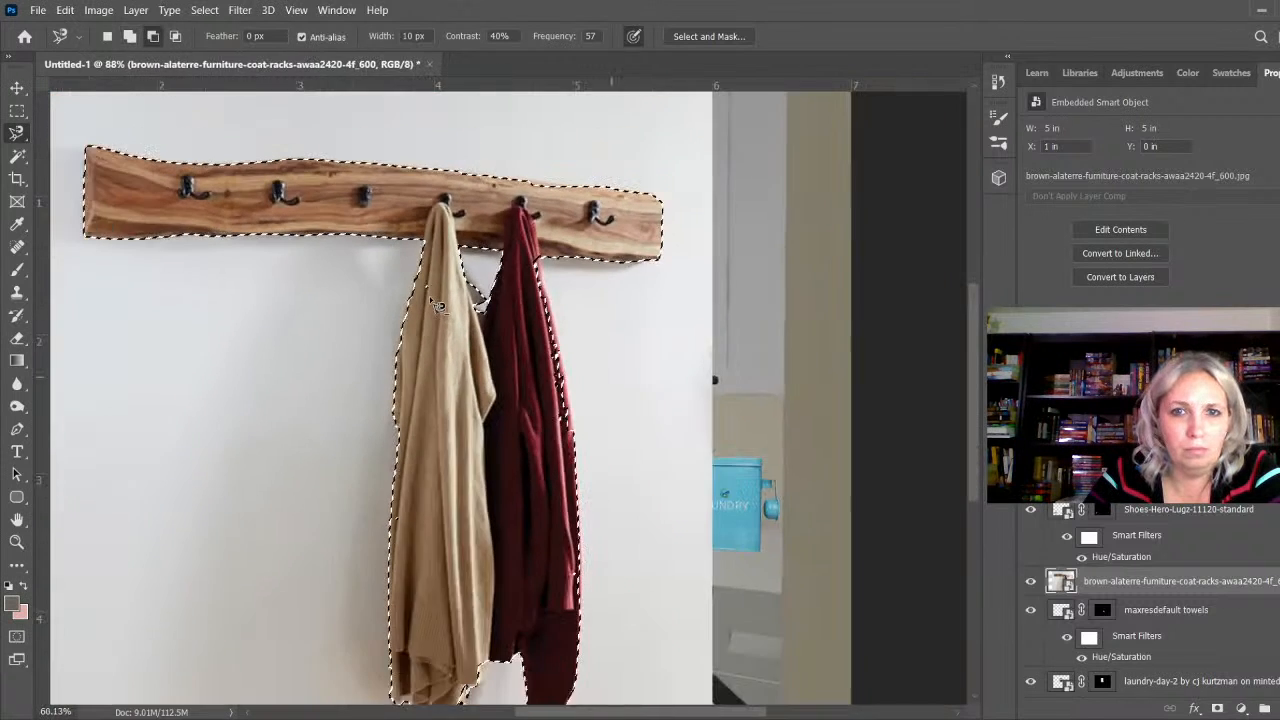
Step: Add the missed strip along the maroon garment's outer edge and the tan garment's inner bottom hem corner to the selection
scroll(610, 415, "up", 3)
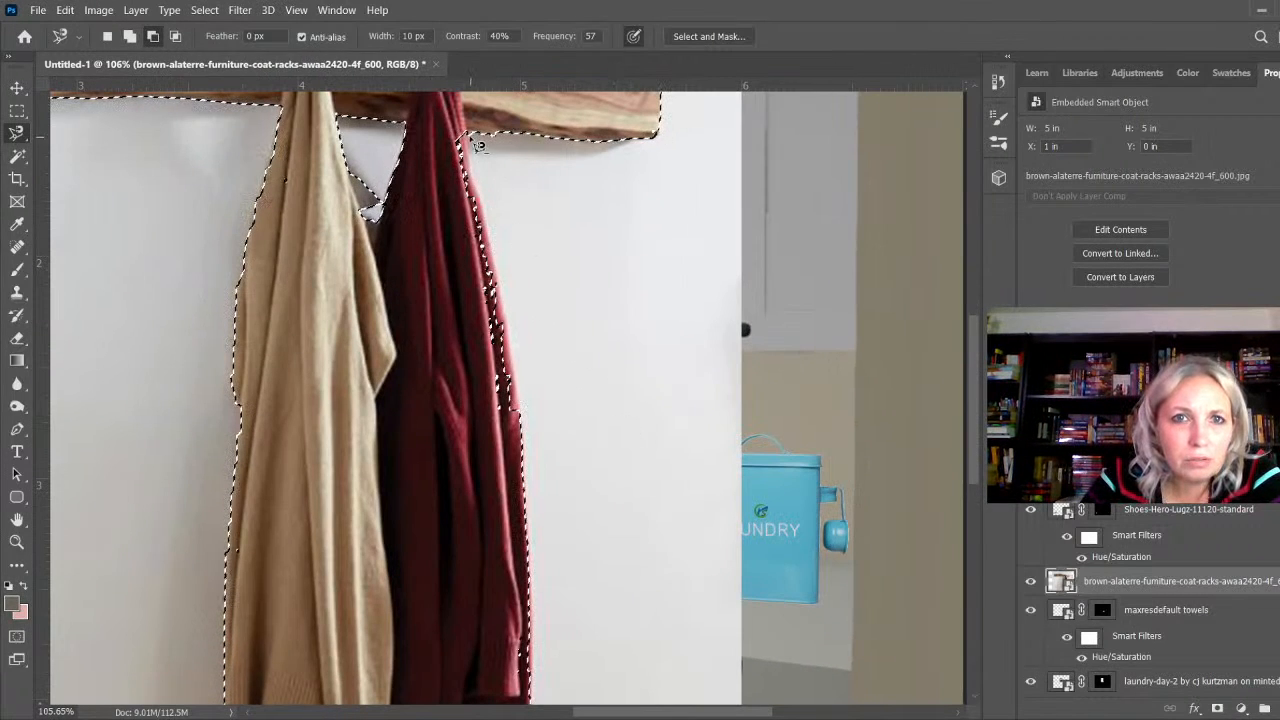
left_click(466, 140, "shift")
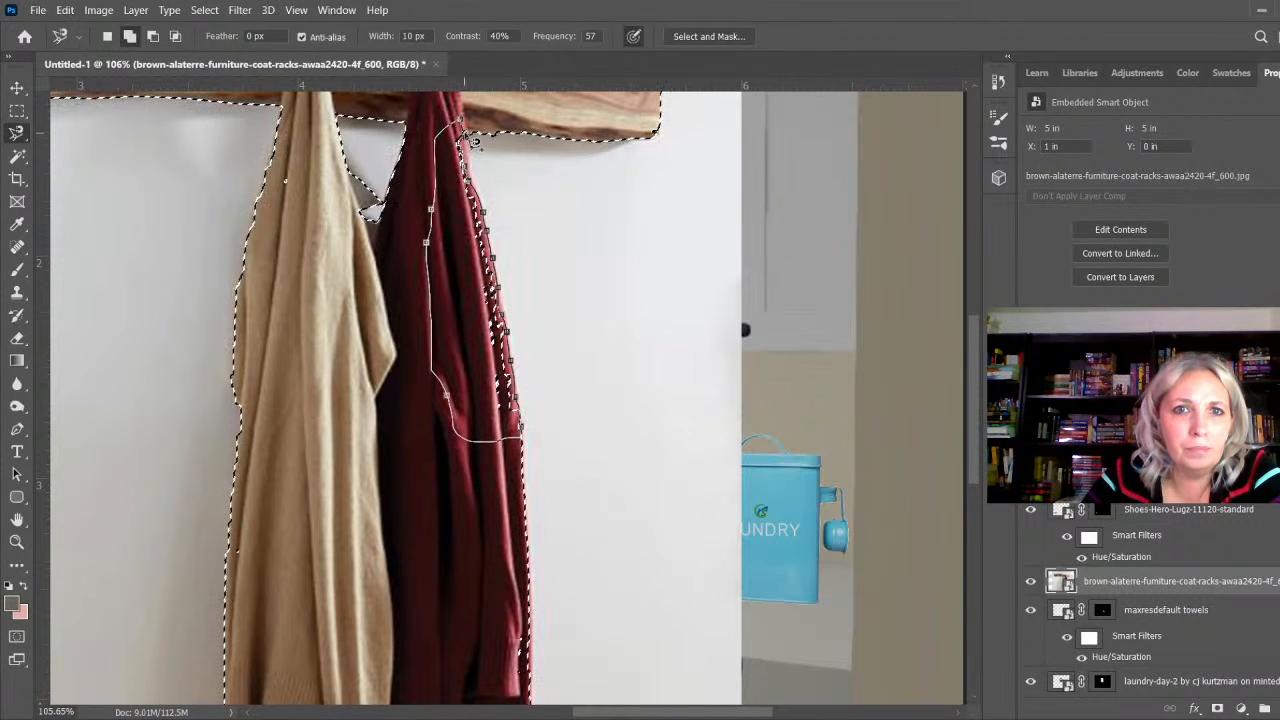
left_click(472, 142)
scroll(476, 150, "down", 3)
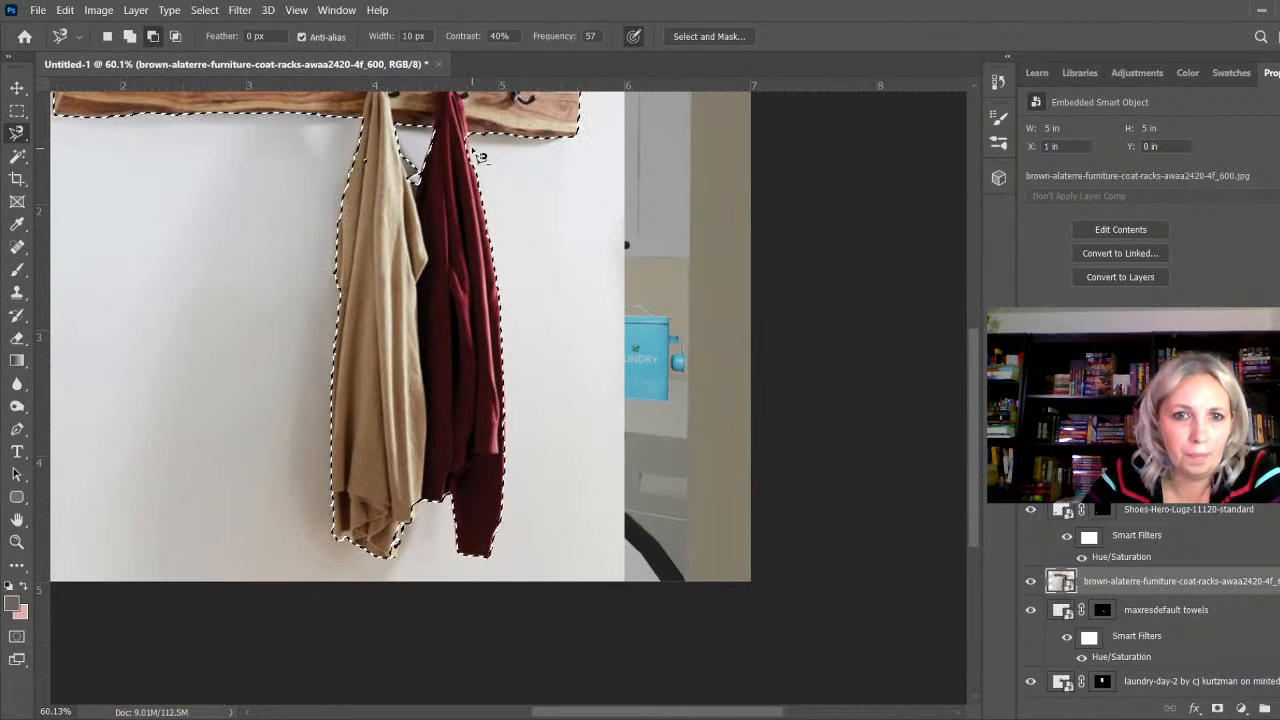
scroll(405, 562, "up", 4)
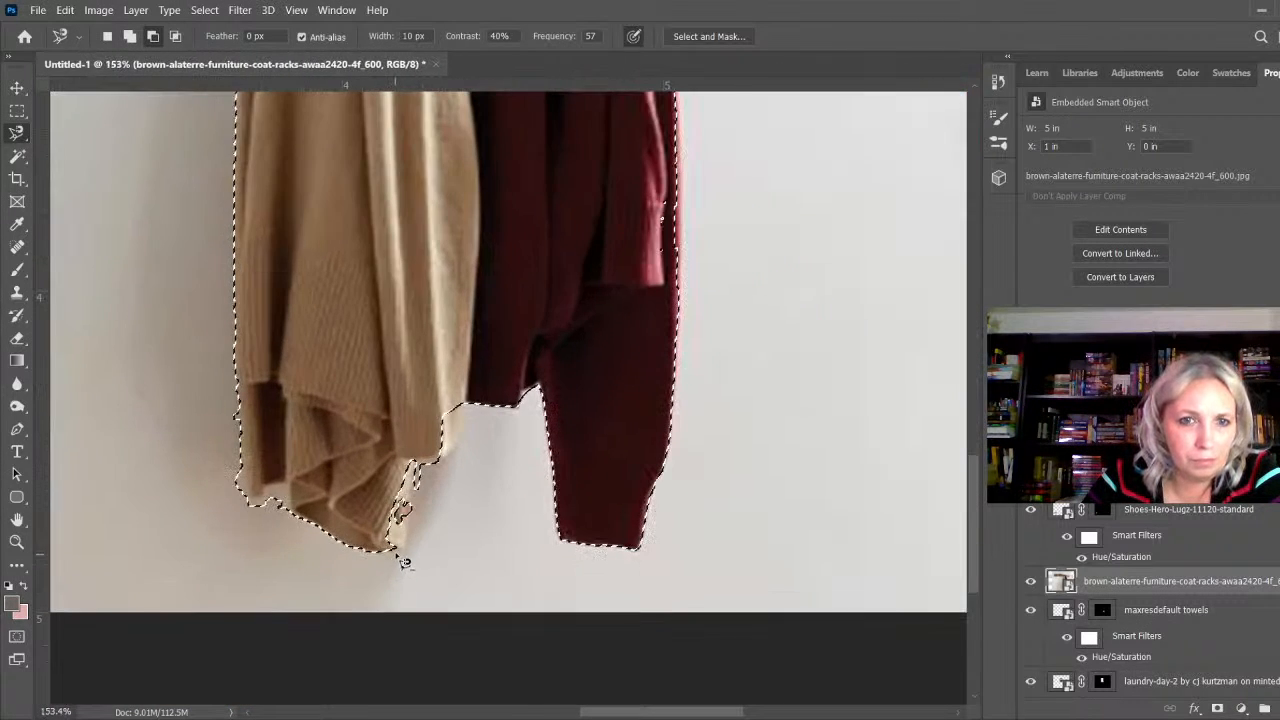
left_click(391, 548)
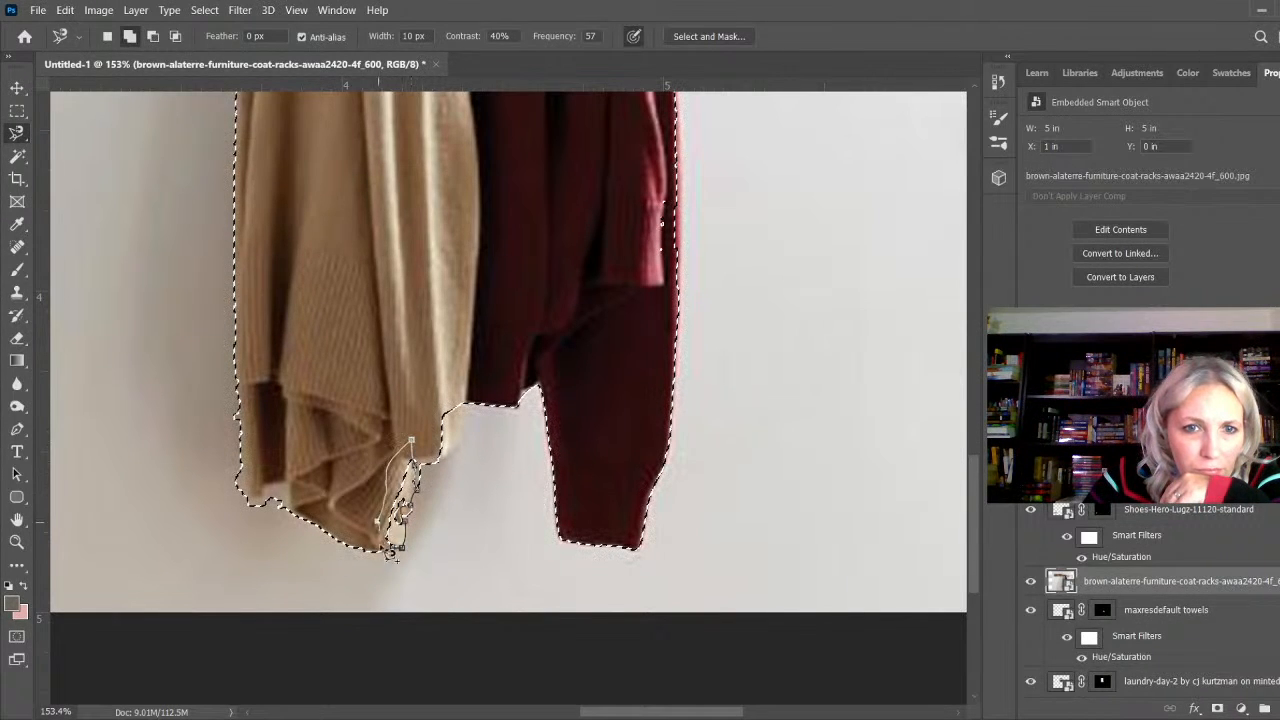
left_click(400, 544)
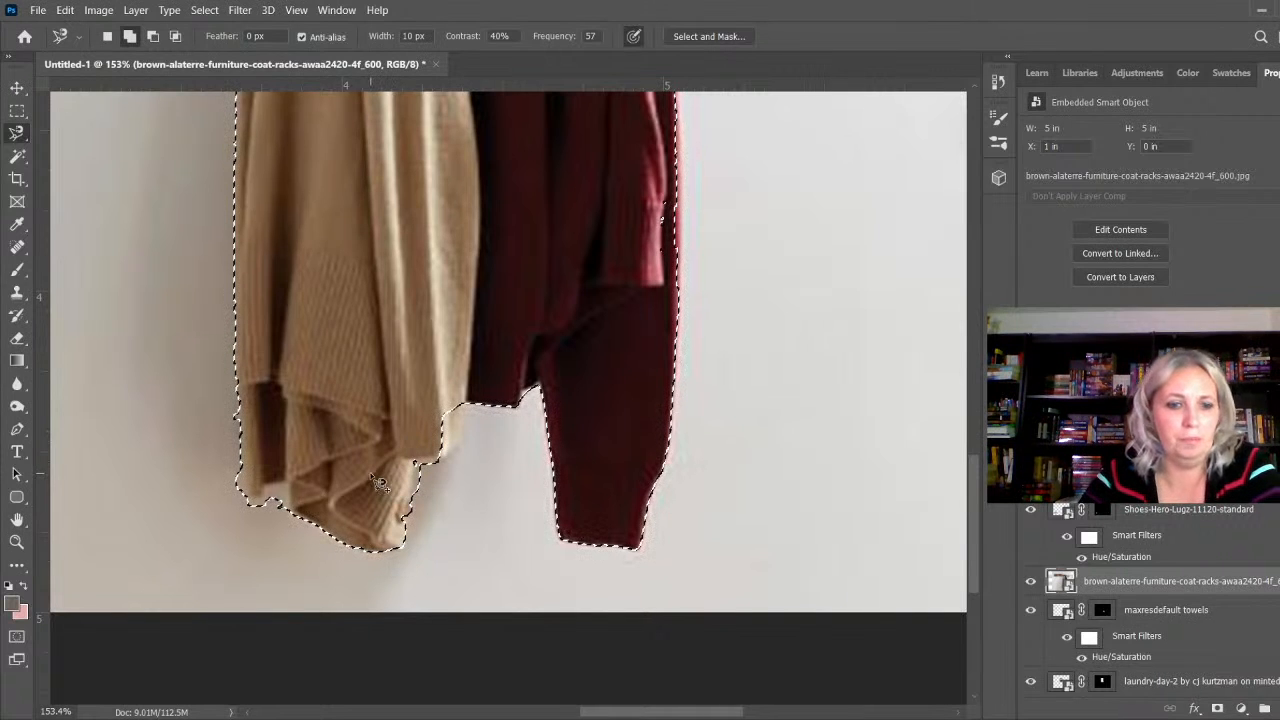
Step: Mask the coat rack layer with the selection and scale it to about 23.62%, placing it on the wall above the bench
scroll(404, 540, "down", 8)
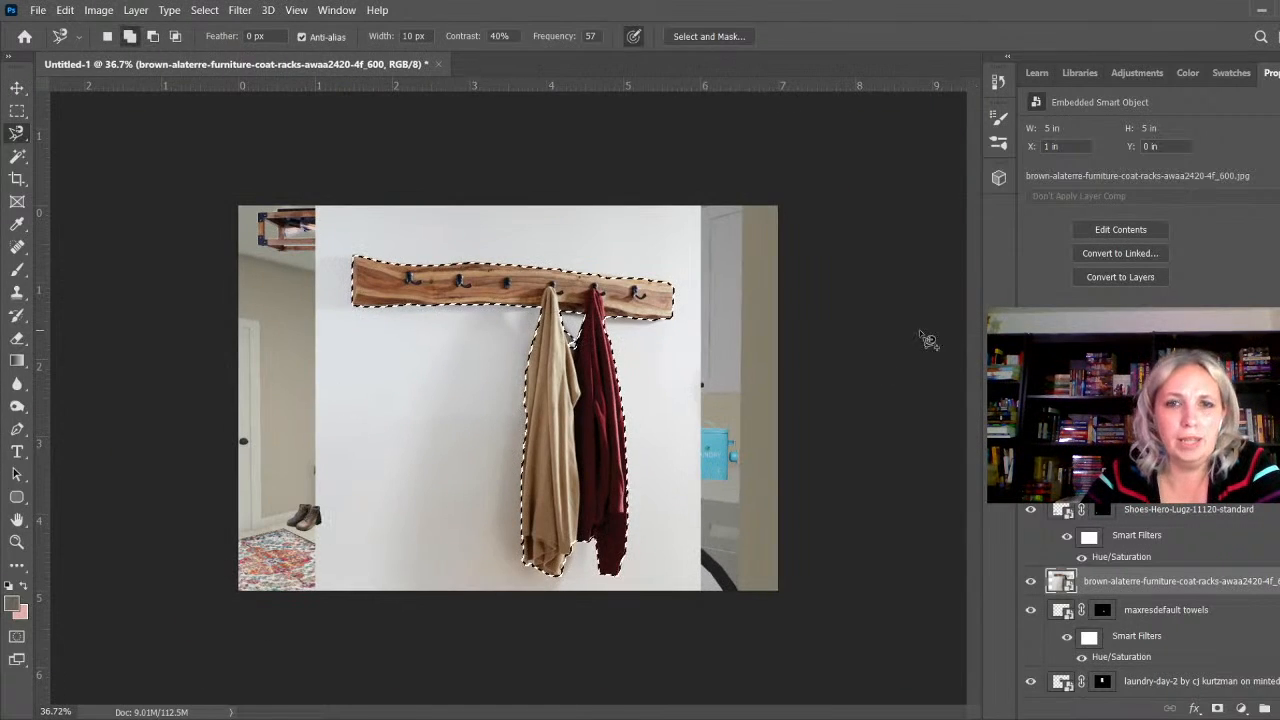
left_click(1217, 708)
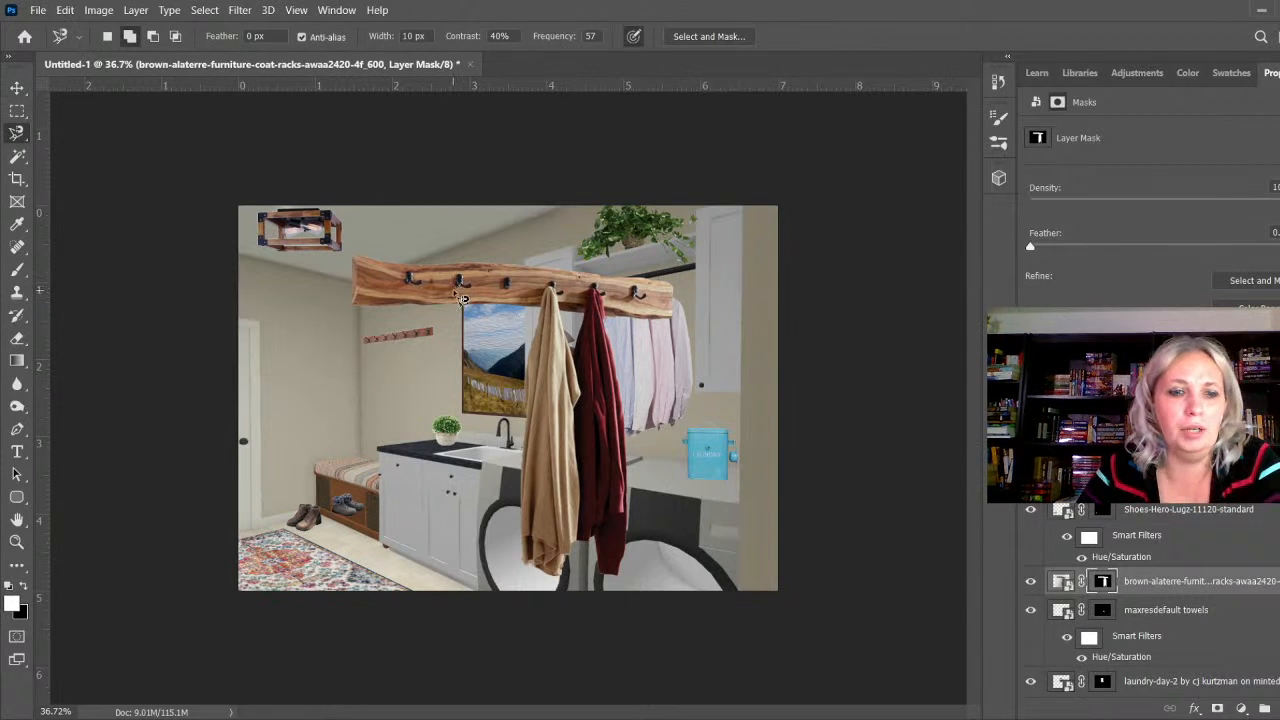
key("ctrl+t")
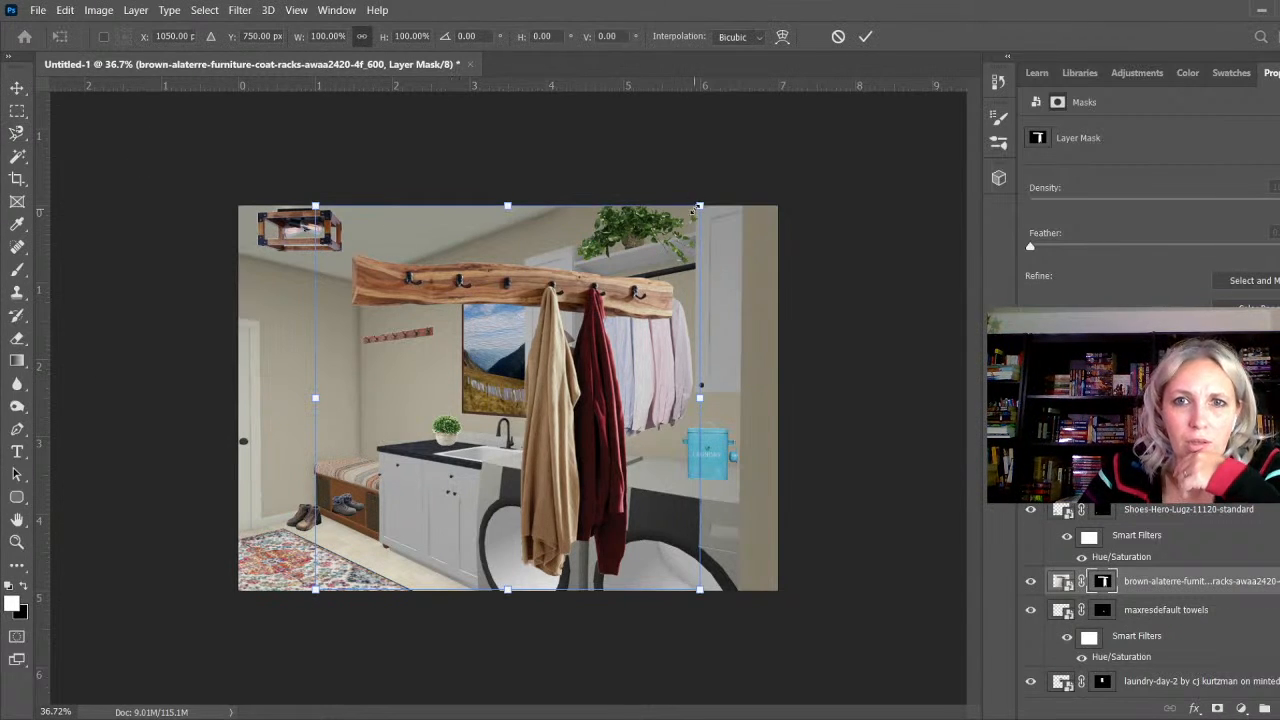
left_click_drag(698, 207, 388, 356)
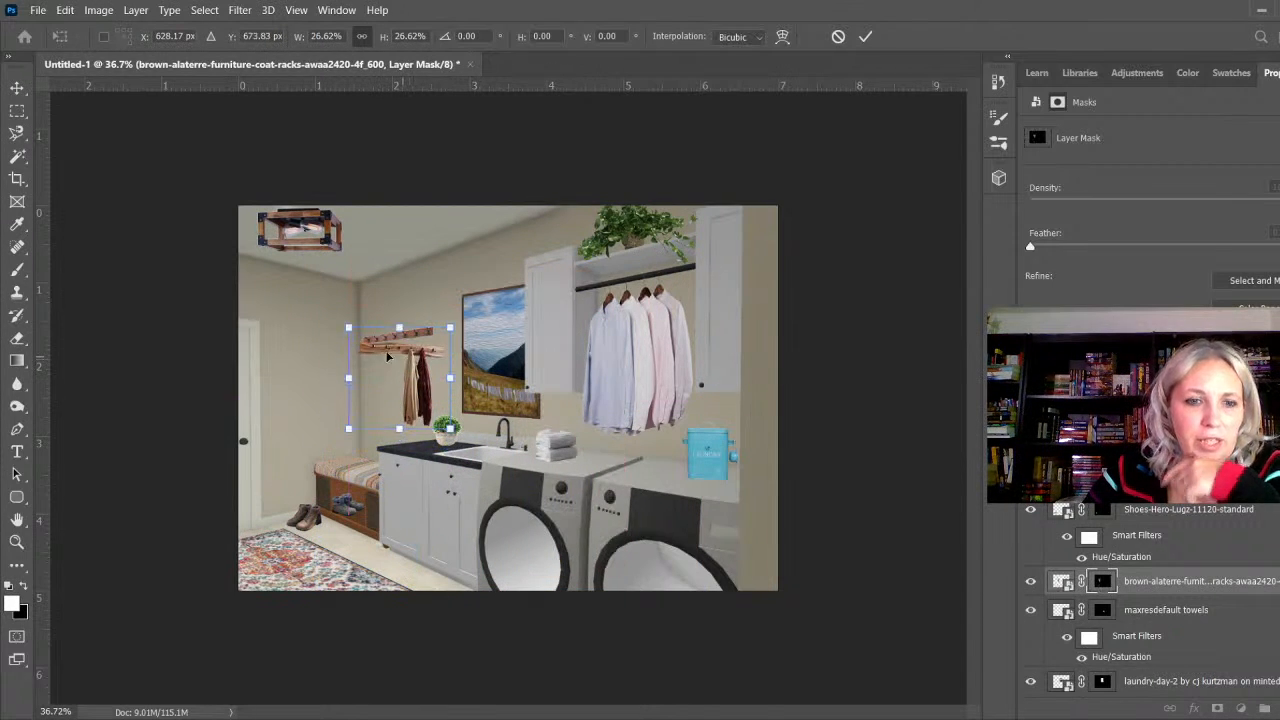
scroll(388, 356, "up", 5)
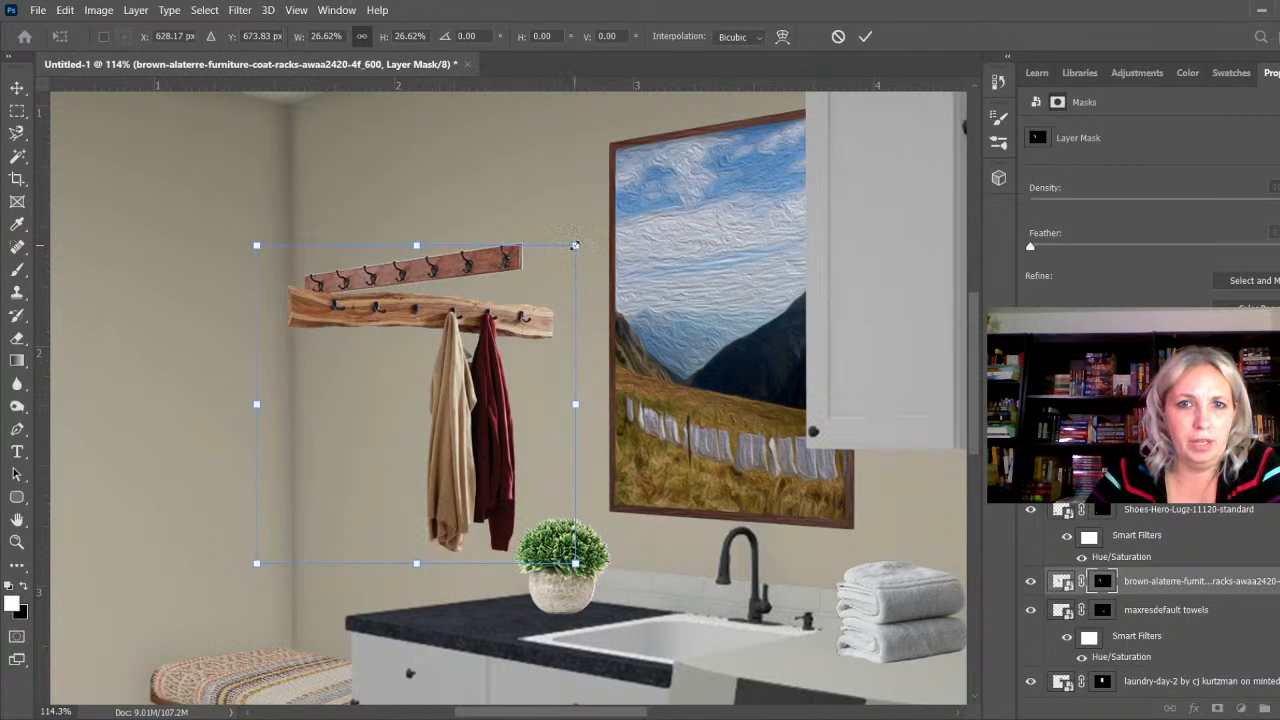
left_click_drag(575, 245, 536, 278)
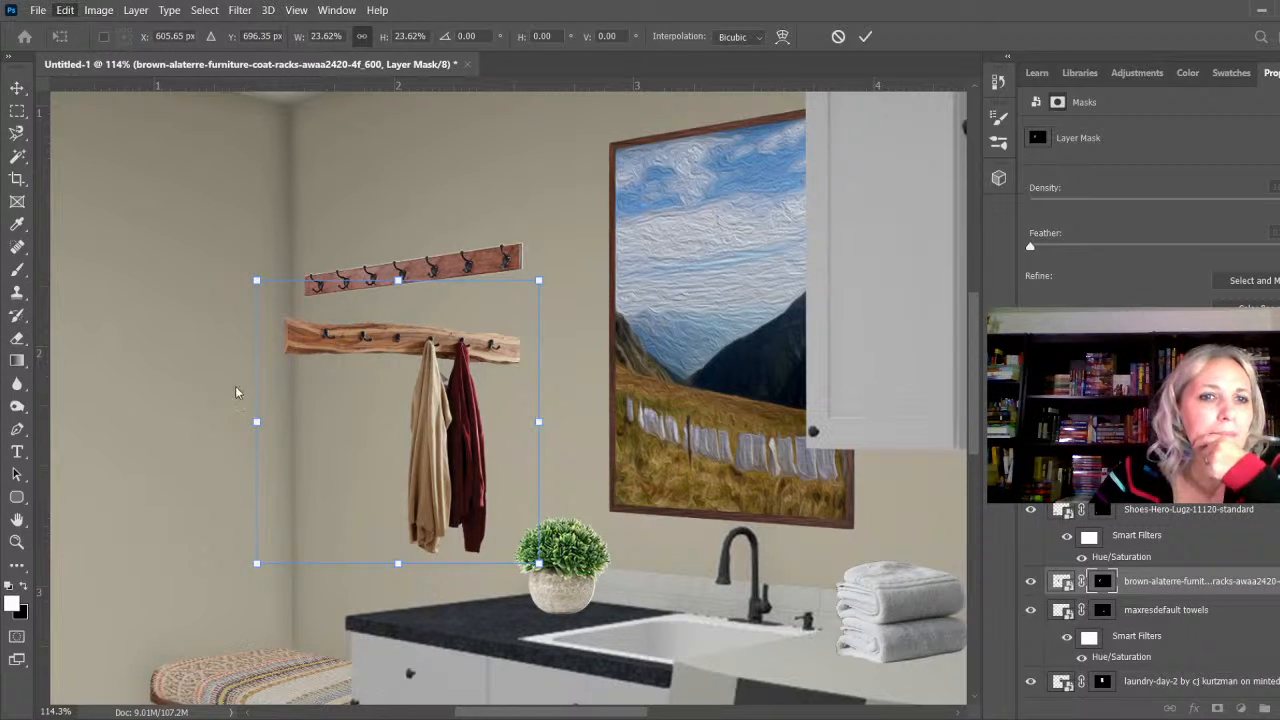
Step: Flip the coat rack horizontally and fit it just below the old coat hooks at about 23.36% width and 27.58% height
left_click(343, 642)
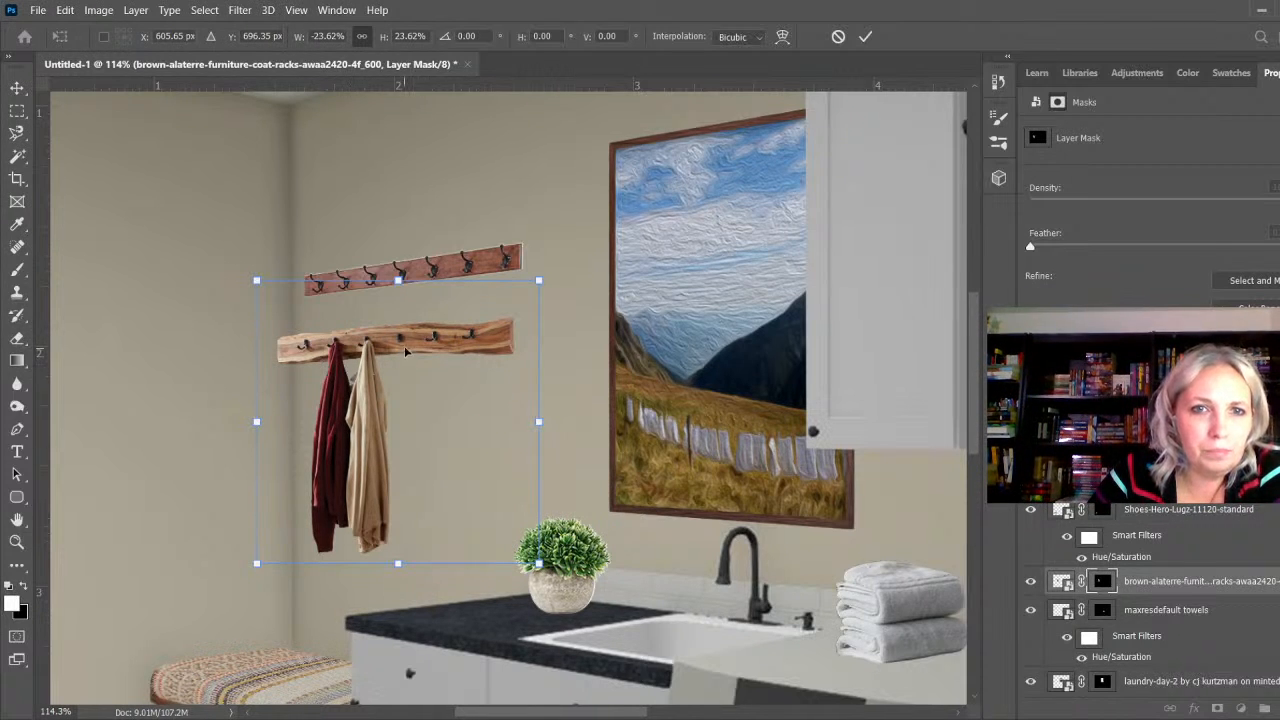
left_click_drag(408, 348, 424, 314)
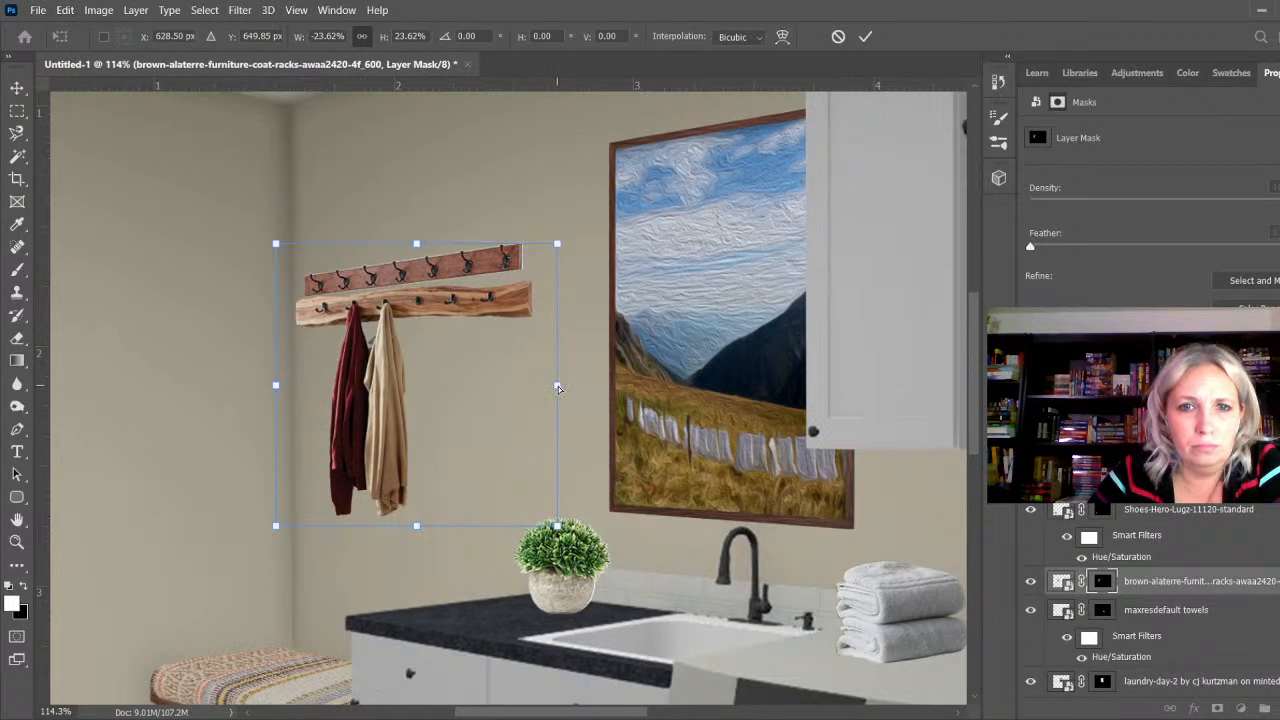
left_click_drag(557, 387, 515, 391)
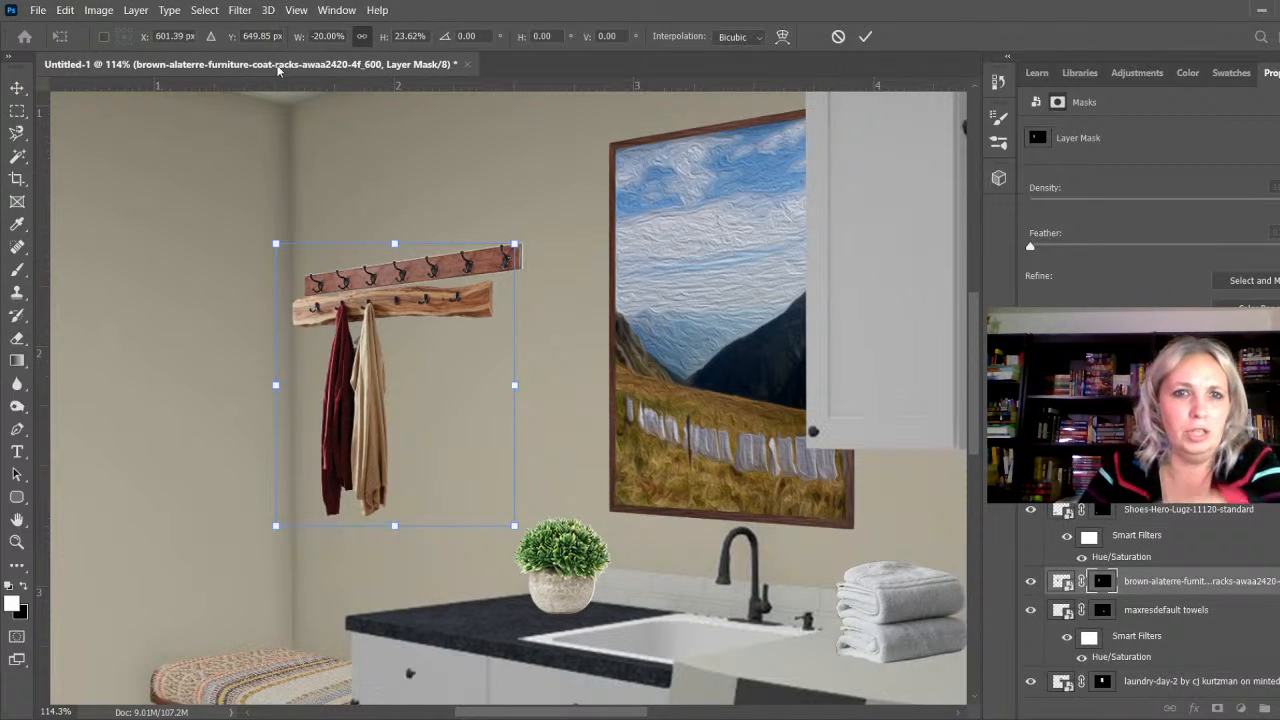
left_click_drag(514, 249, 530, 221)
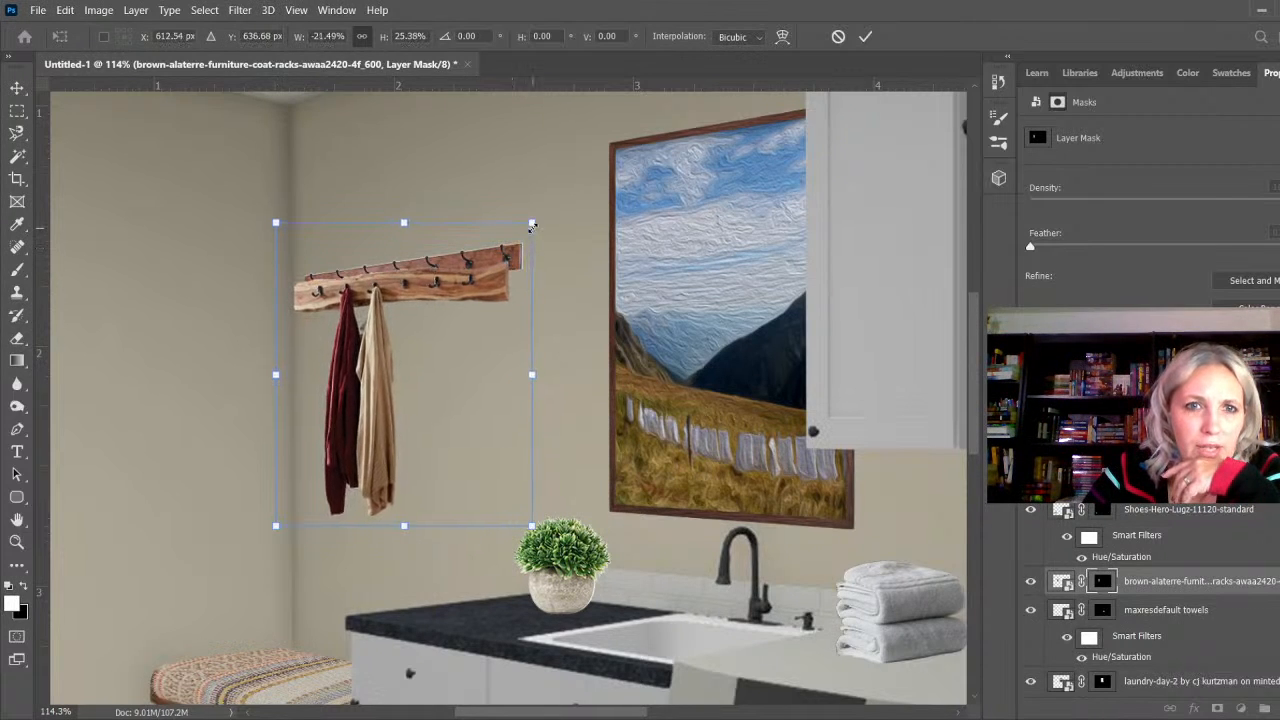
left_click_drag(530, 524, 554, 552)
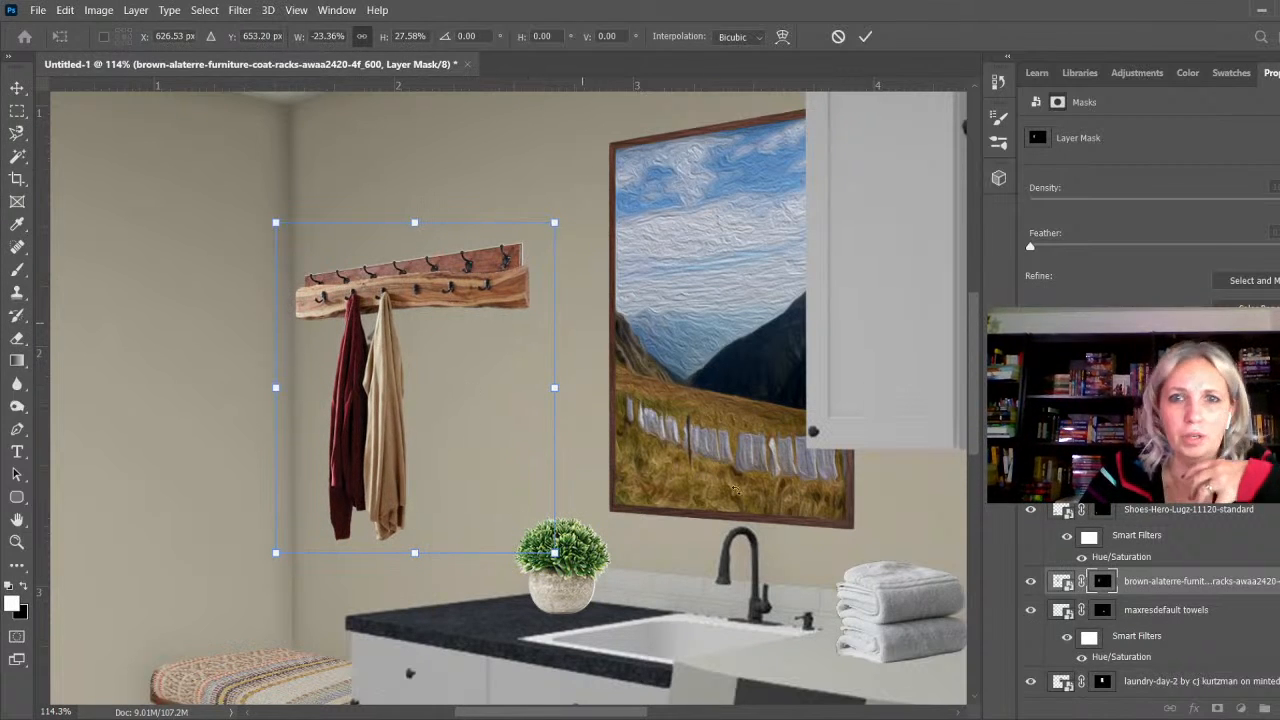
Step: Apply the coat rack transform and delete the old coat hooks layer behind the new rack
scroll(1140, 537, "up", 3)
scroll(1140, 537, "down", 3)
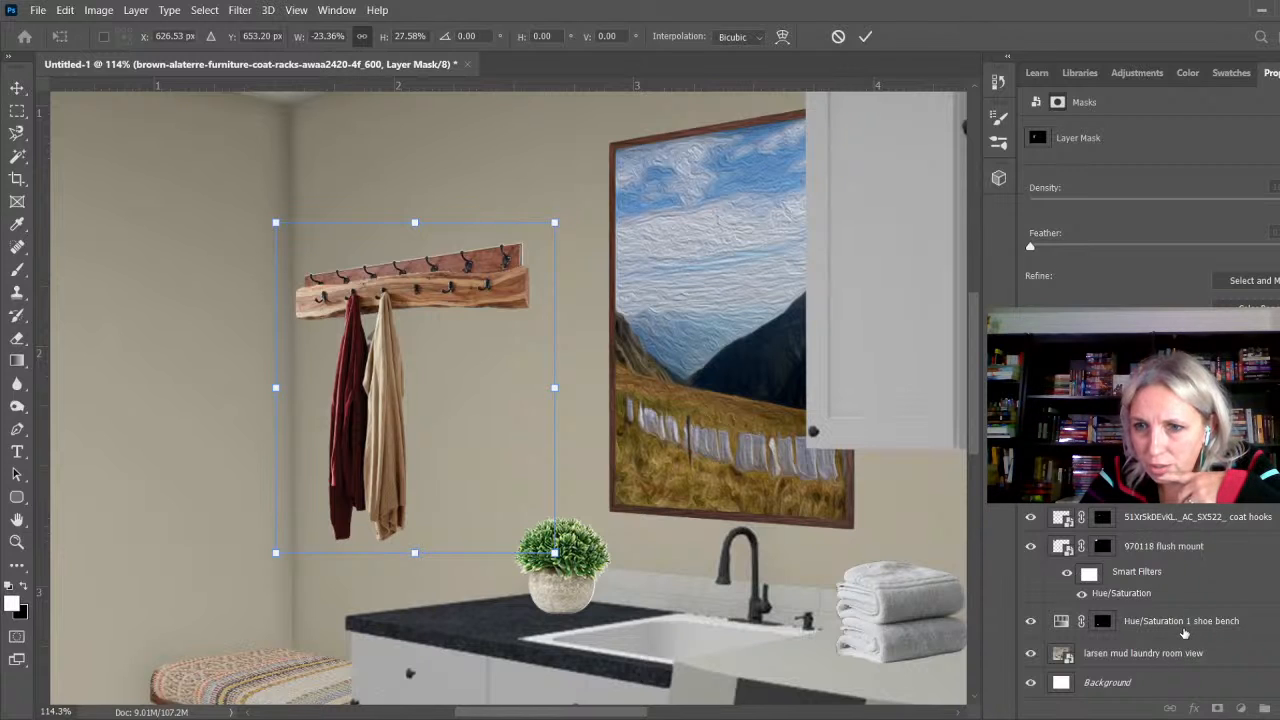
scroll(1184, 632, "up", 2)
scroll(1180, 630, "down", 2)
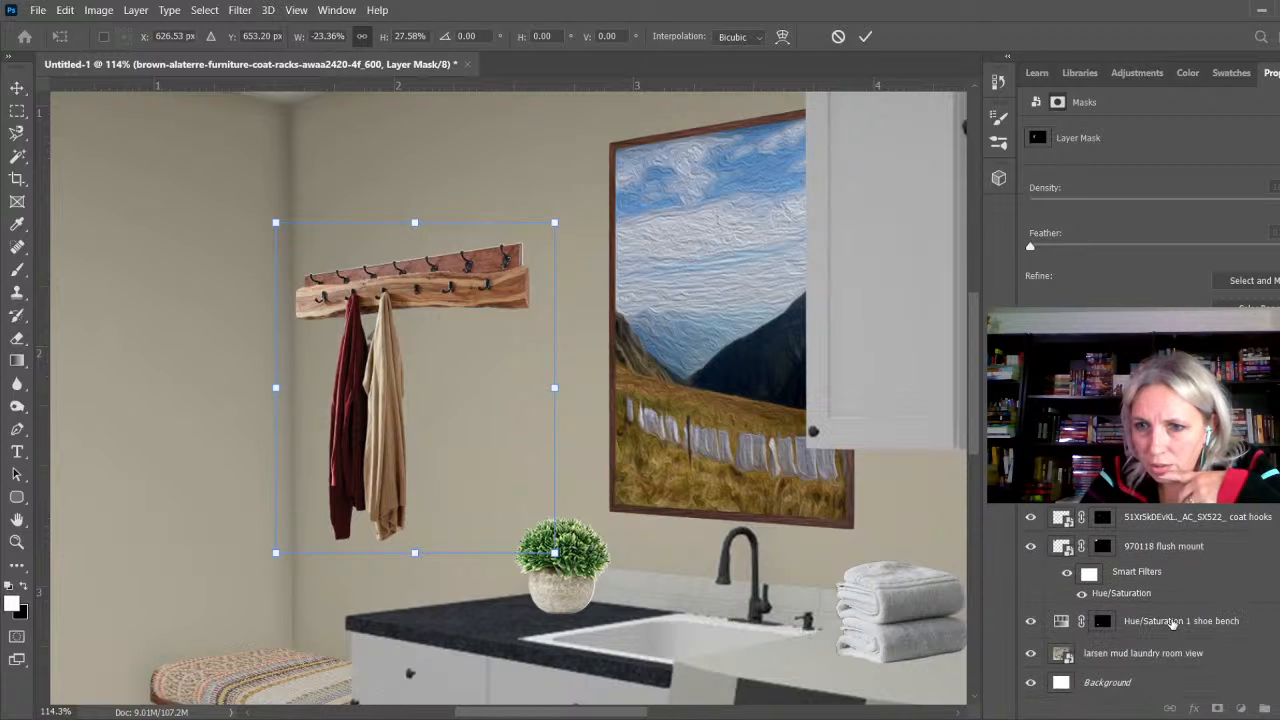
left_click(1172, 622)
scroll(1176, 612, "up", 1)
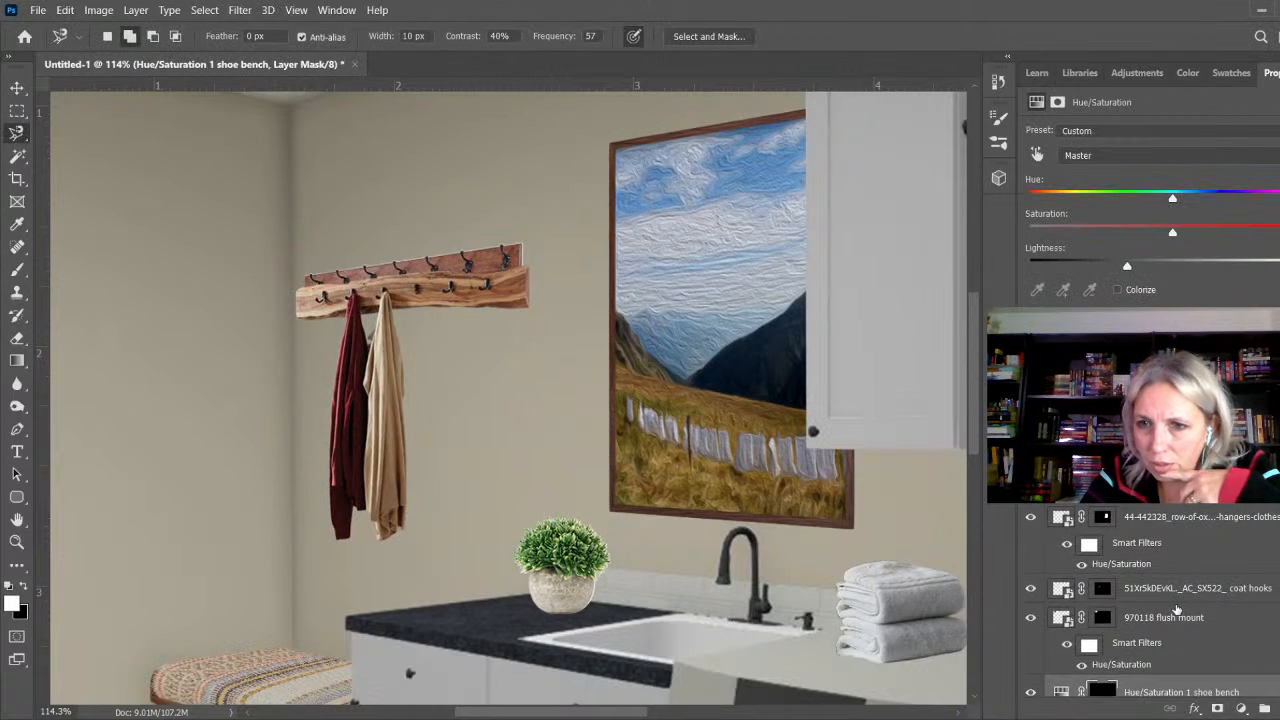
left_click(20, 88)
left_click(463, 260)
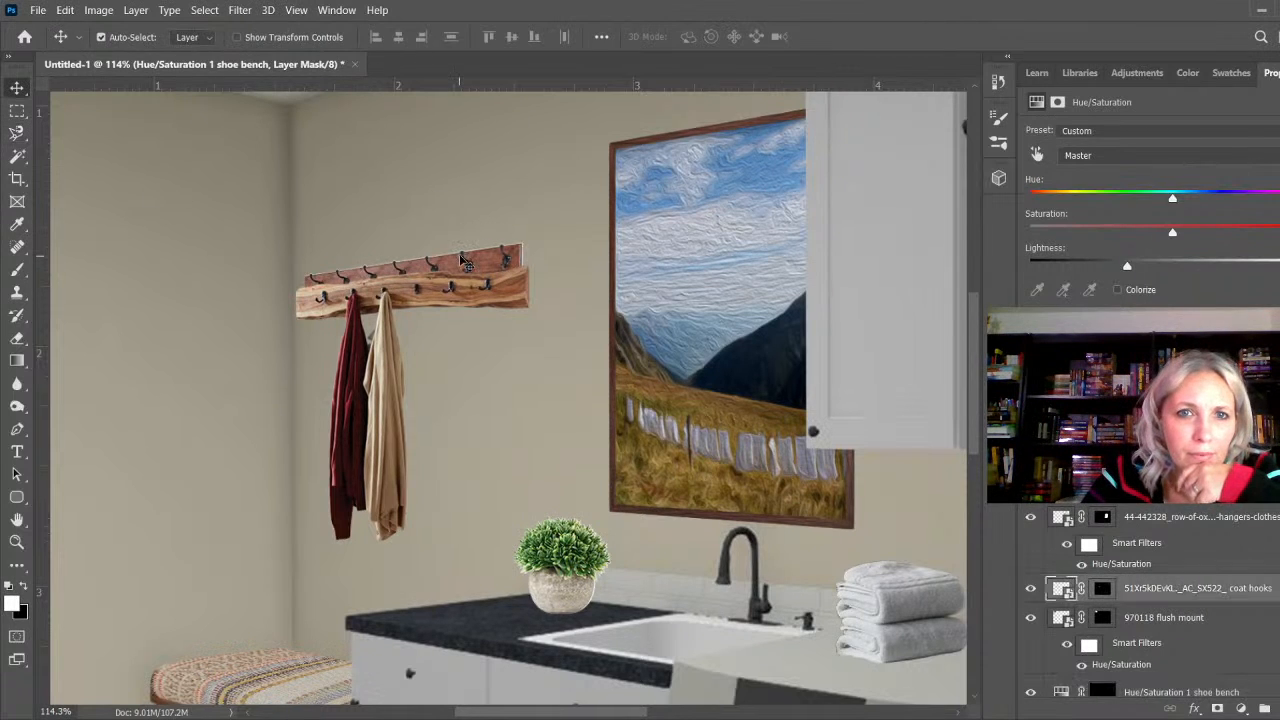
key("Delete")
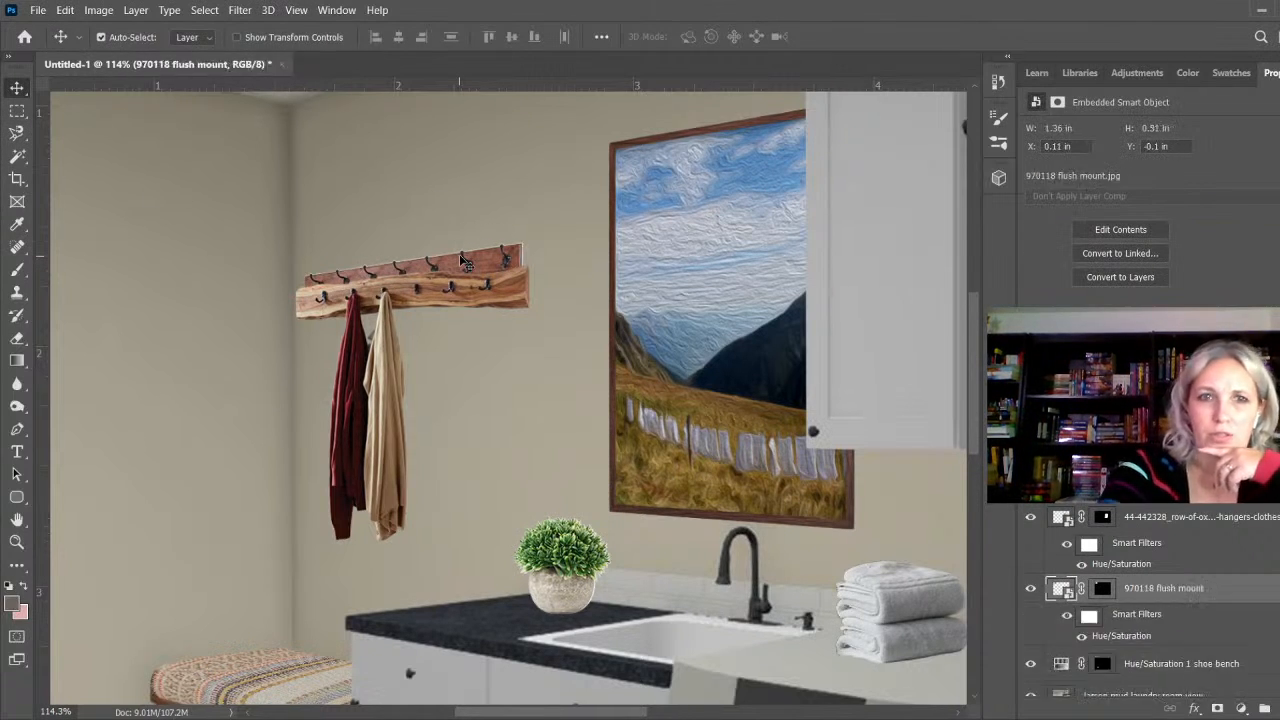
Step: Try a horizontal flip on the flush mount light and on the coat rack, undoing both flips
scroll(422, 268, "down", 1)
scroll(420, 268, "down", 3)
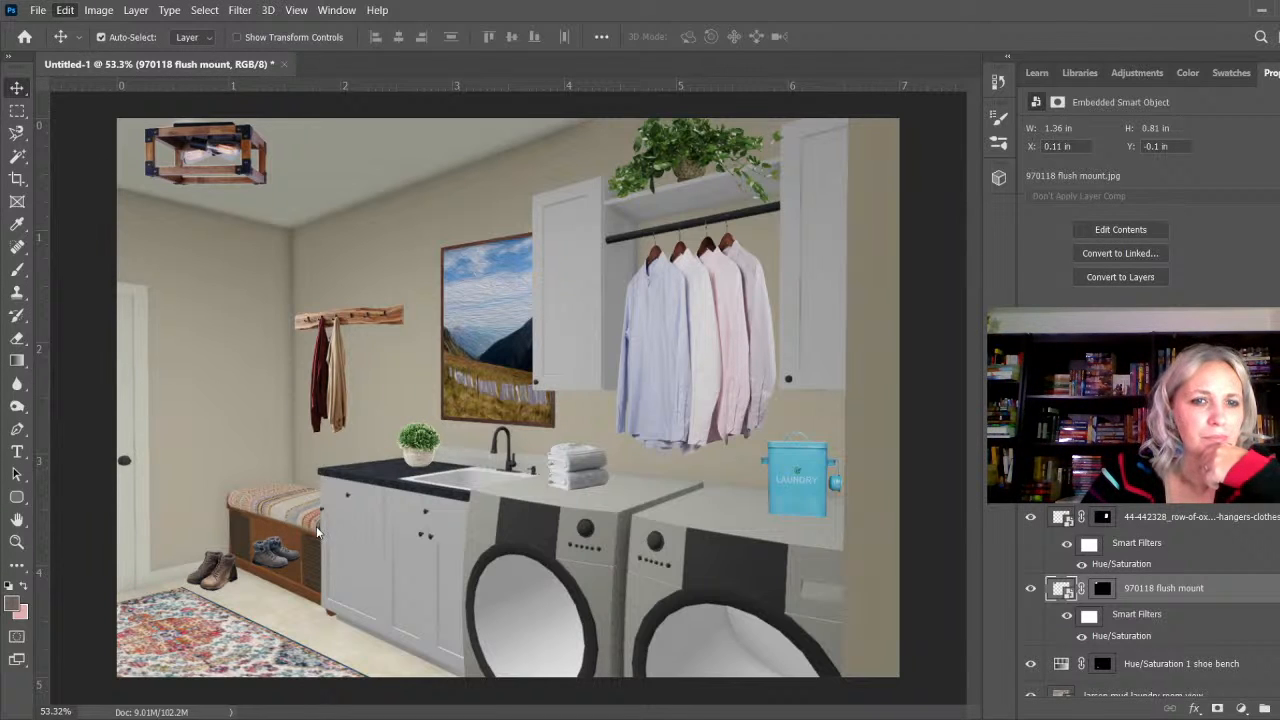
left_click(323, 641)
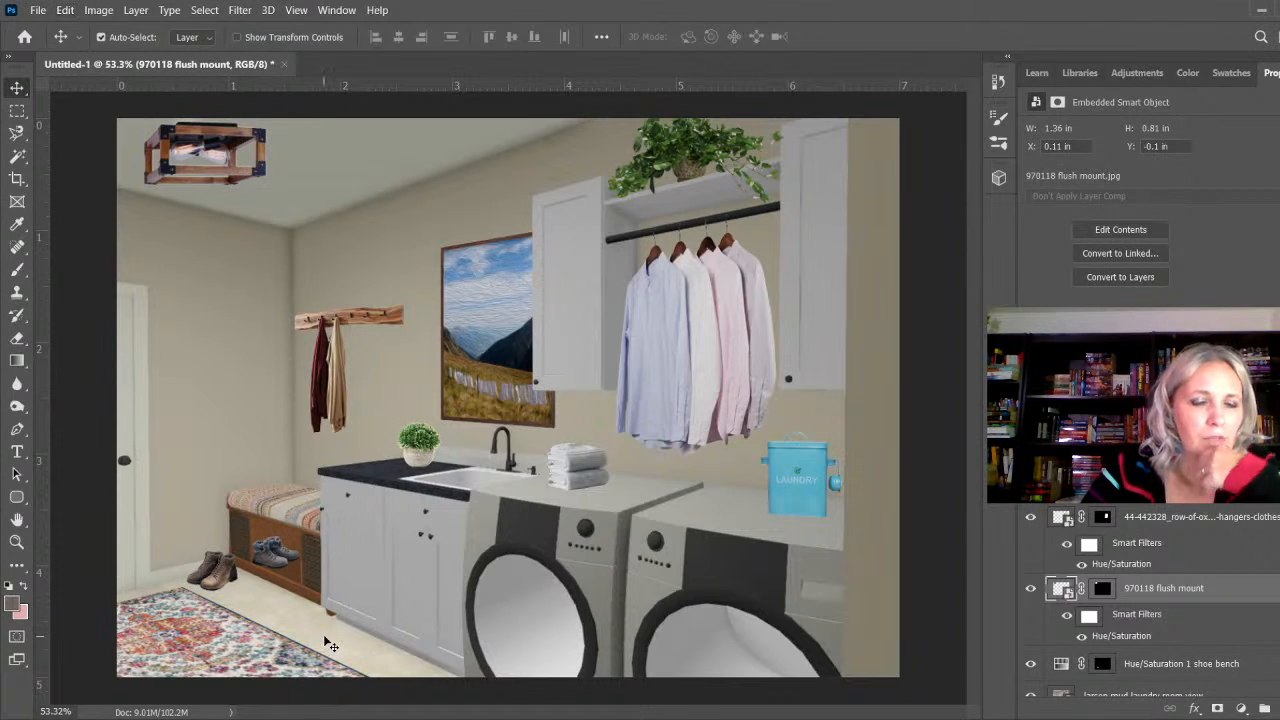
left_click(384, 322)
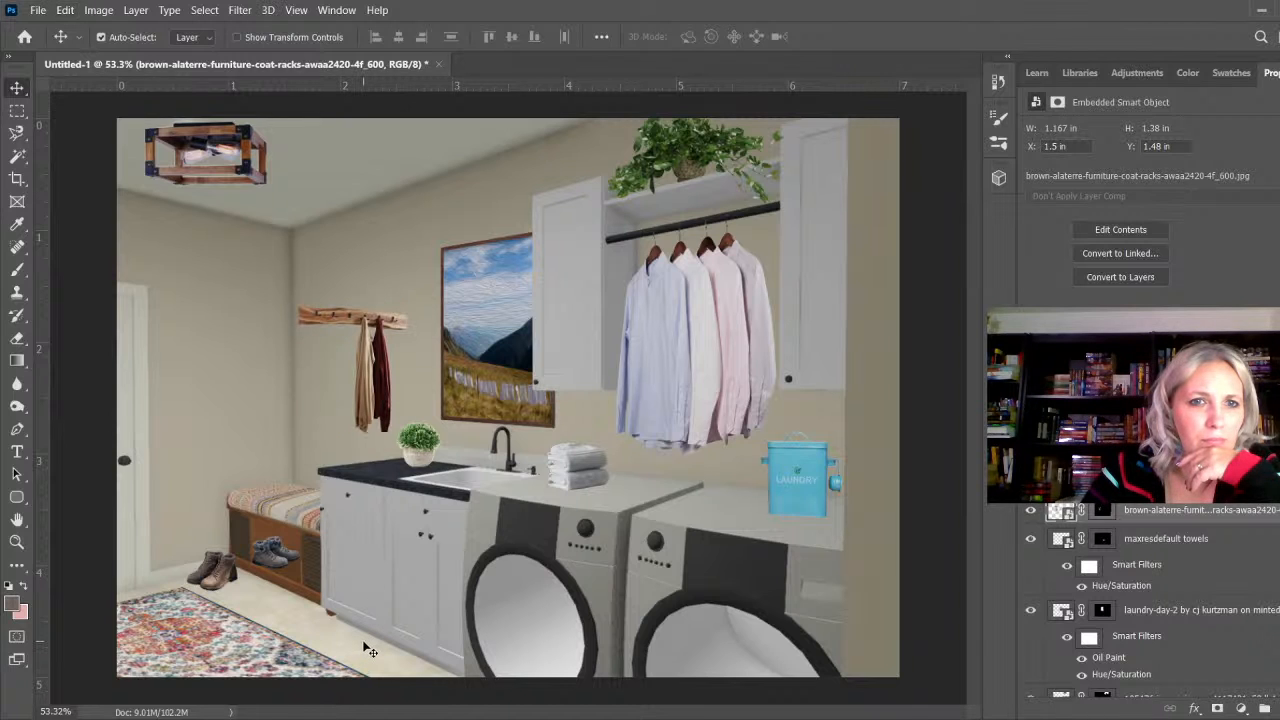
key("ctrl+z")
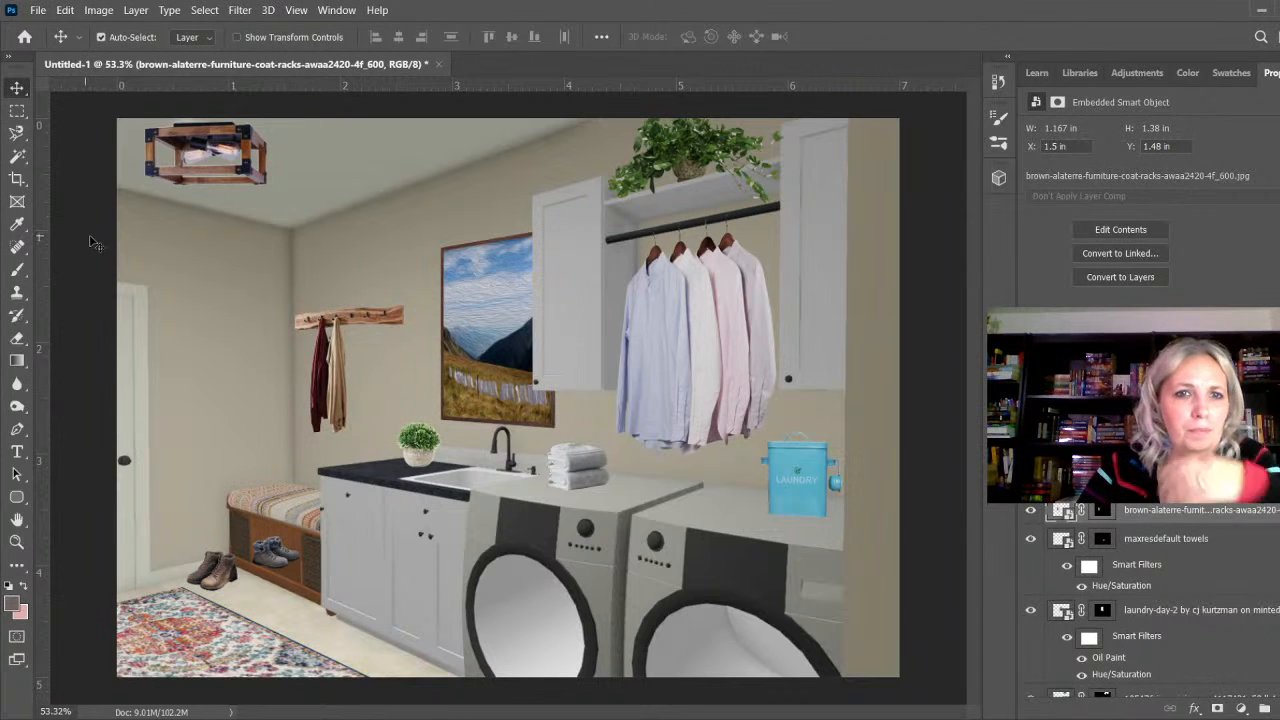
Step: Apply a Hue/Saturation adjustment to the coat rack smart object
left_click(103, 12)
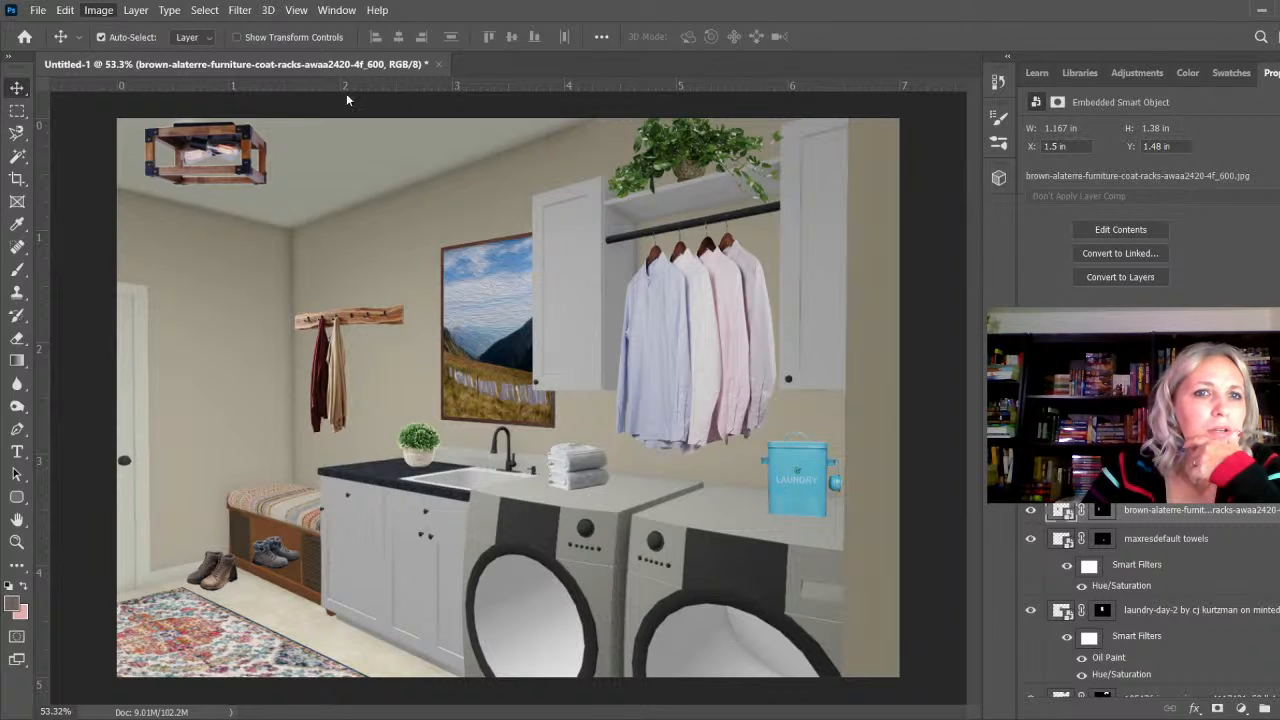
key("i")
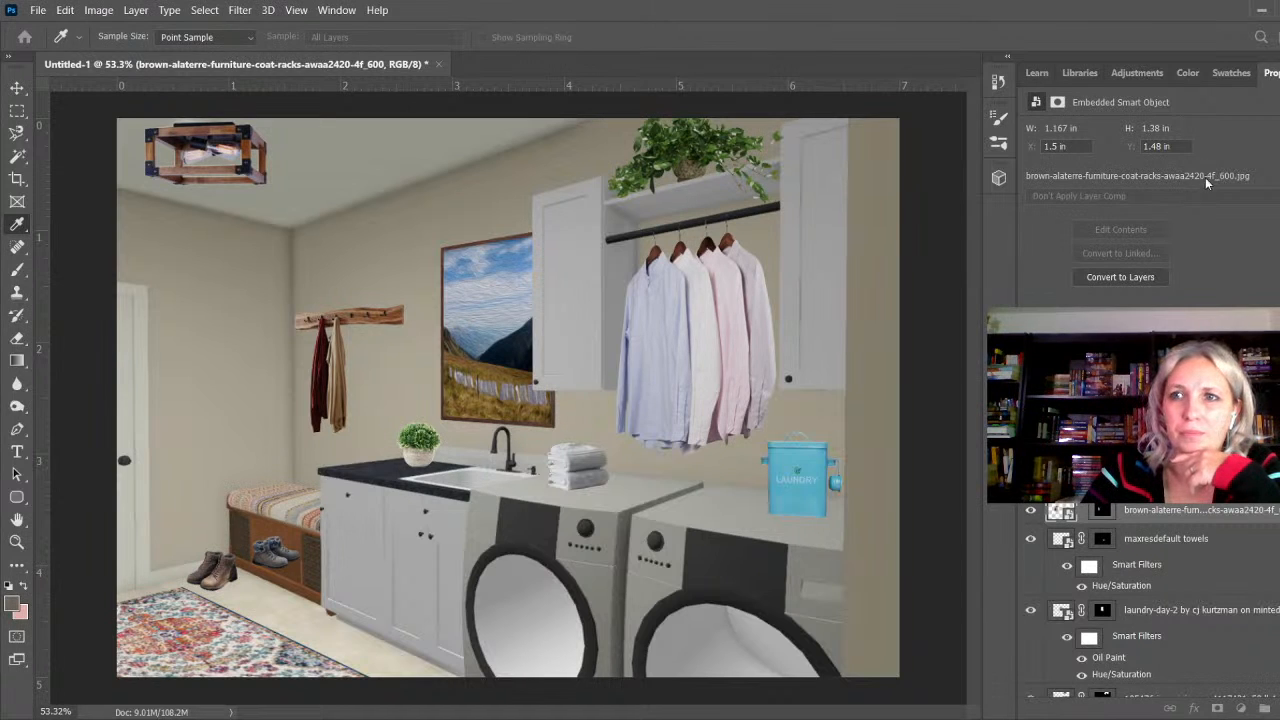
key("v")
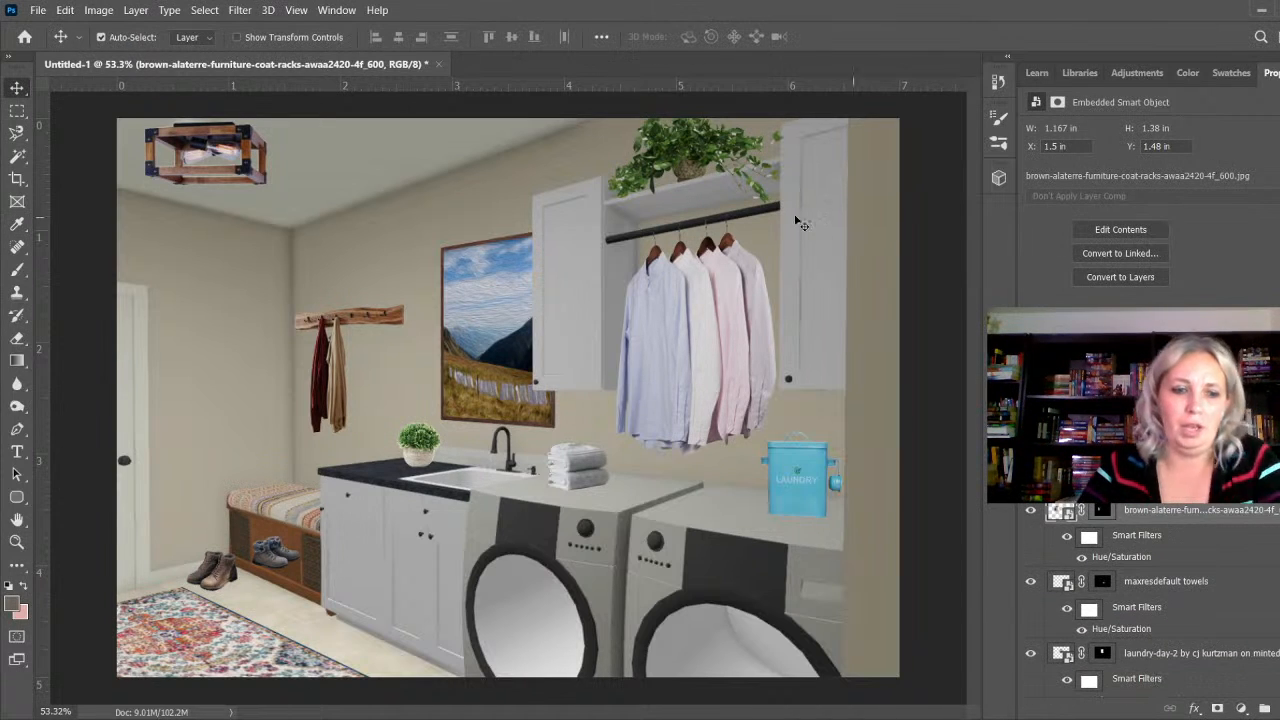
Step: Move the small potted plant from the sink counter onto the front-loading machine beside the blue laundry tin
scroll(635, 413, "down", 1)
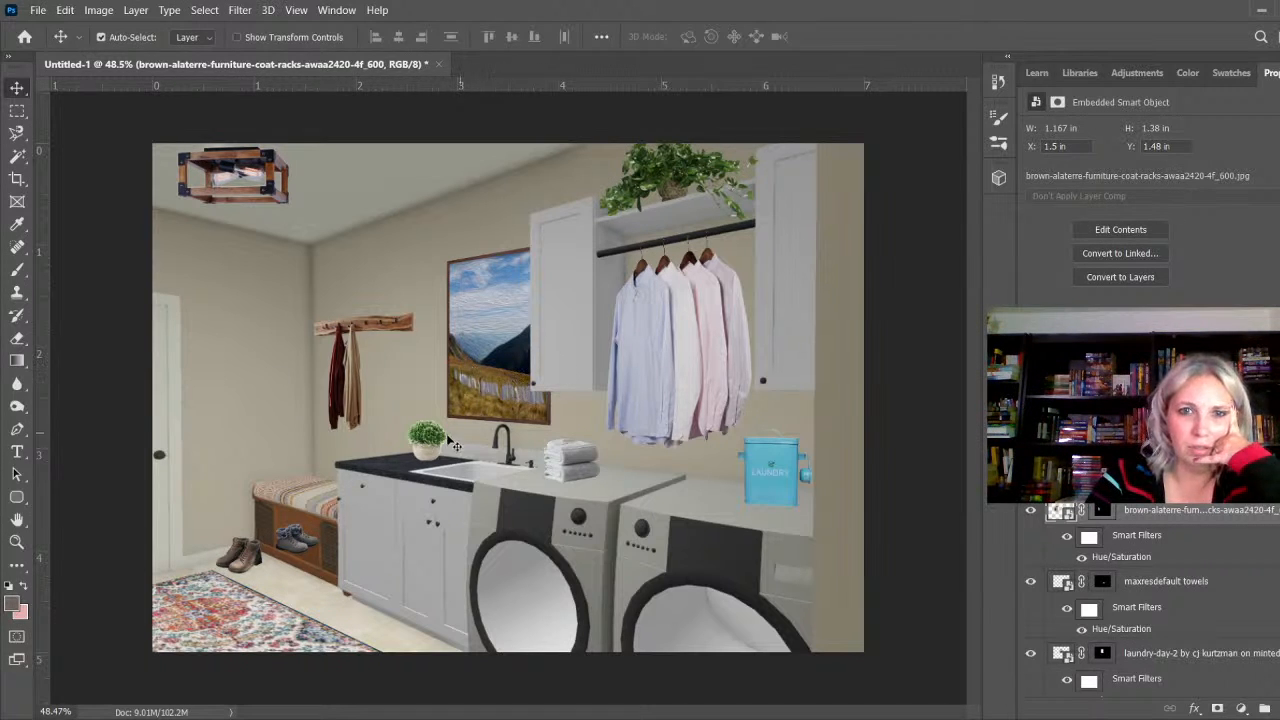
left_click_drag(433, 452, 719, 487)
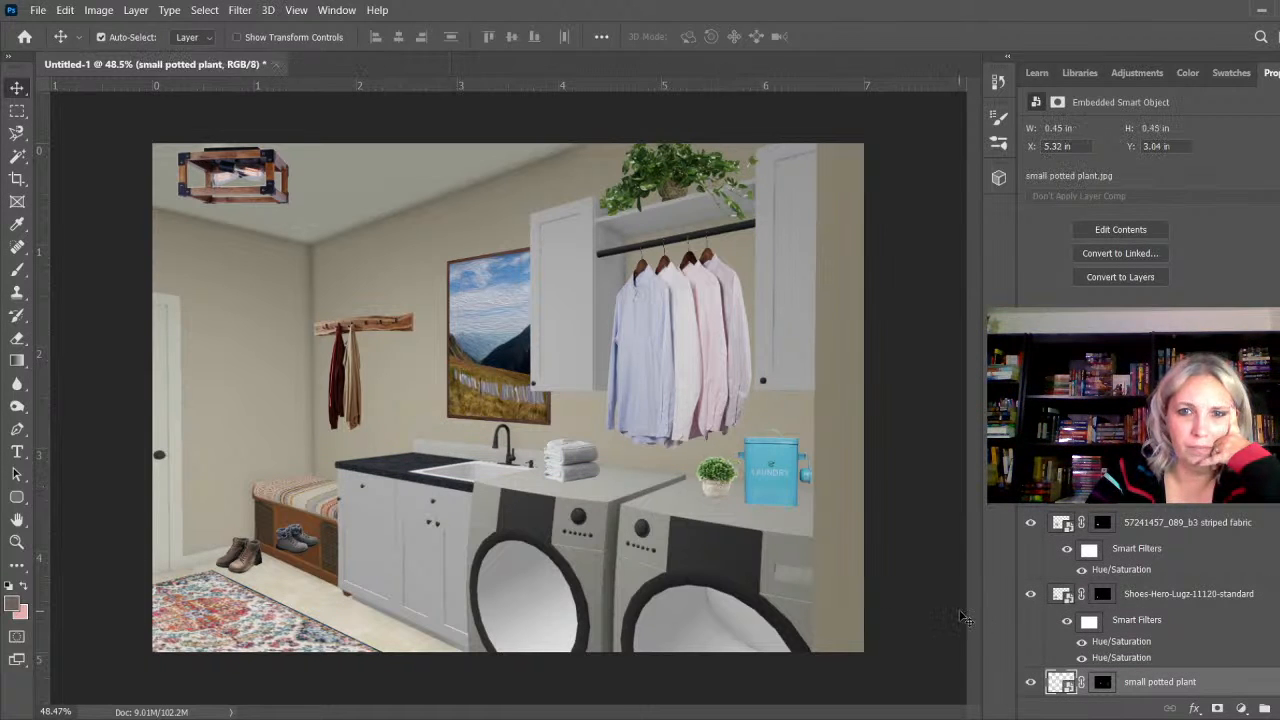
Step: Shift the laundry tin so it stands behind the small potted plant, and move the folded towels slightly right on the machine
left_click_drag(769, 497, 760, 468)
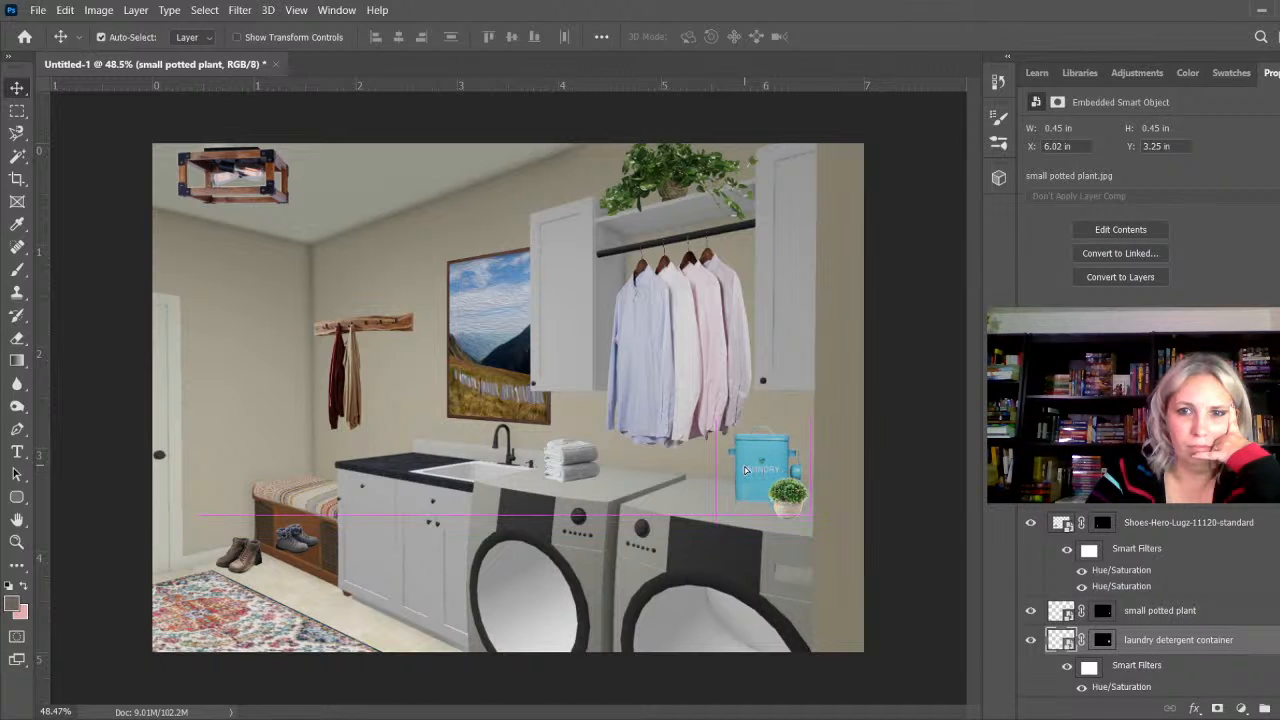
left_click(798, 509)
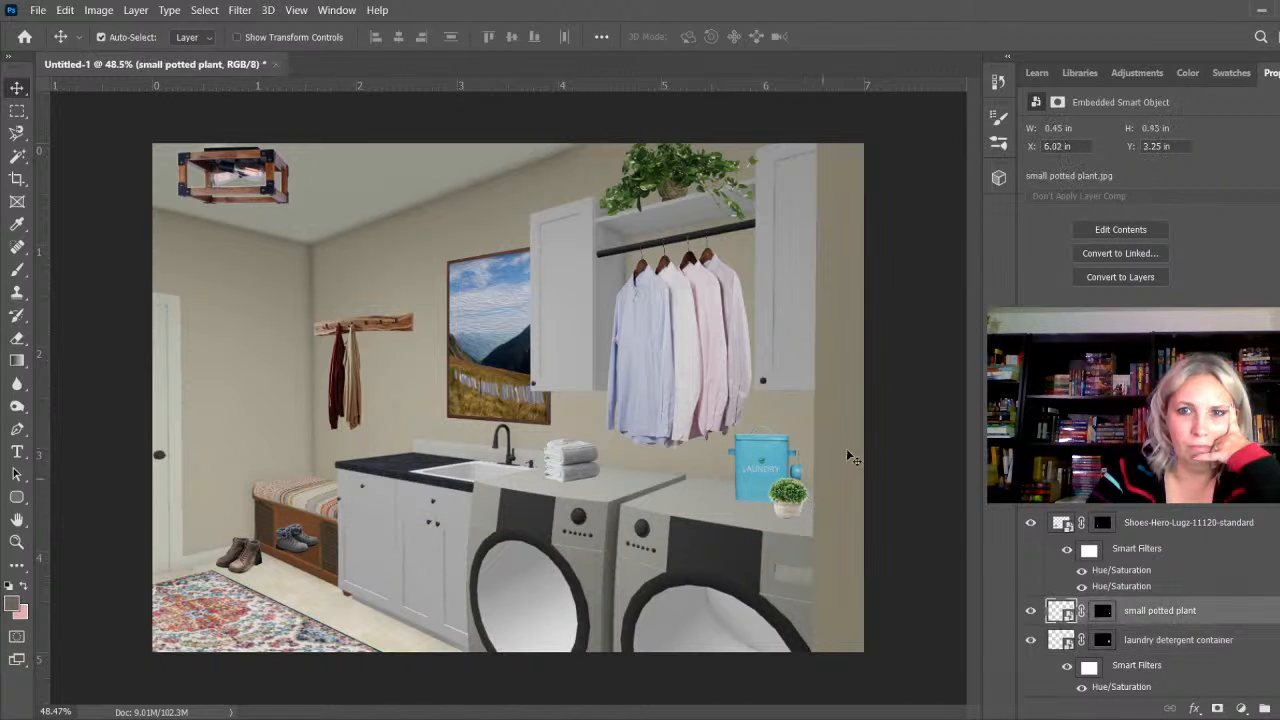
left_click(955, 322)
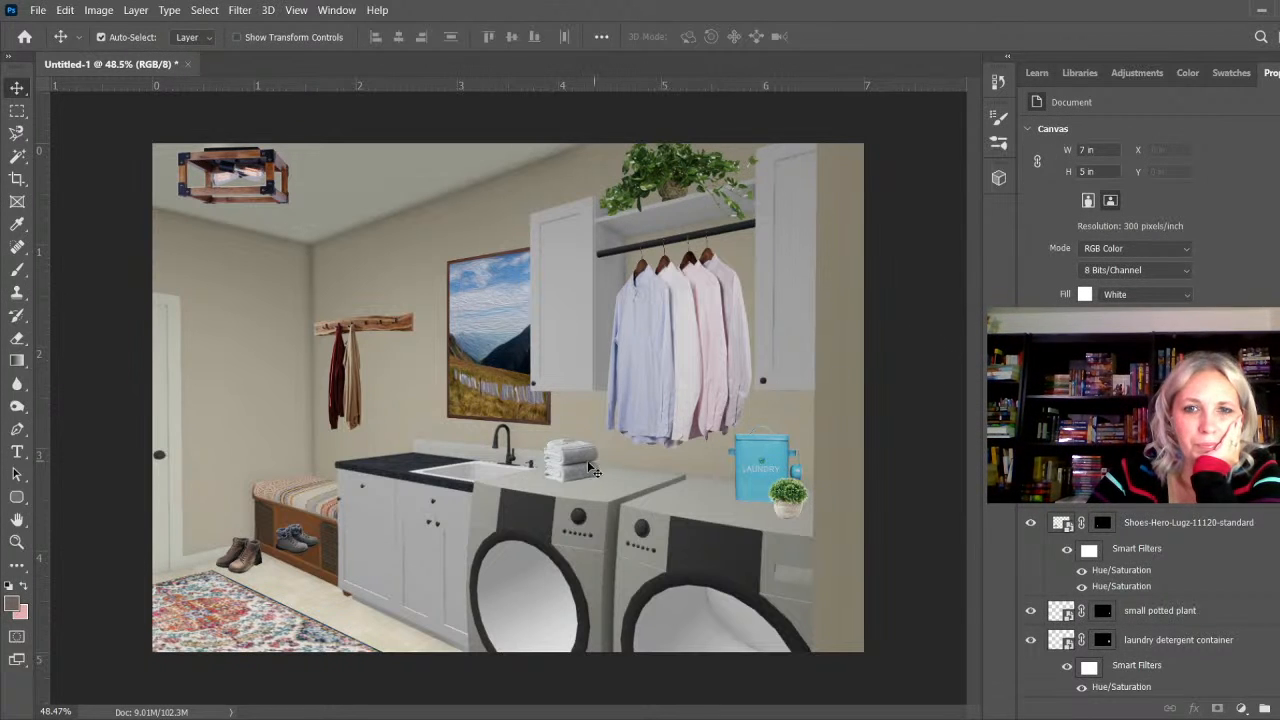
left_click_drag(589, 468, 597, 470)
left_click(950, 403)
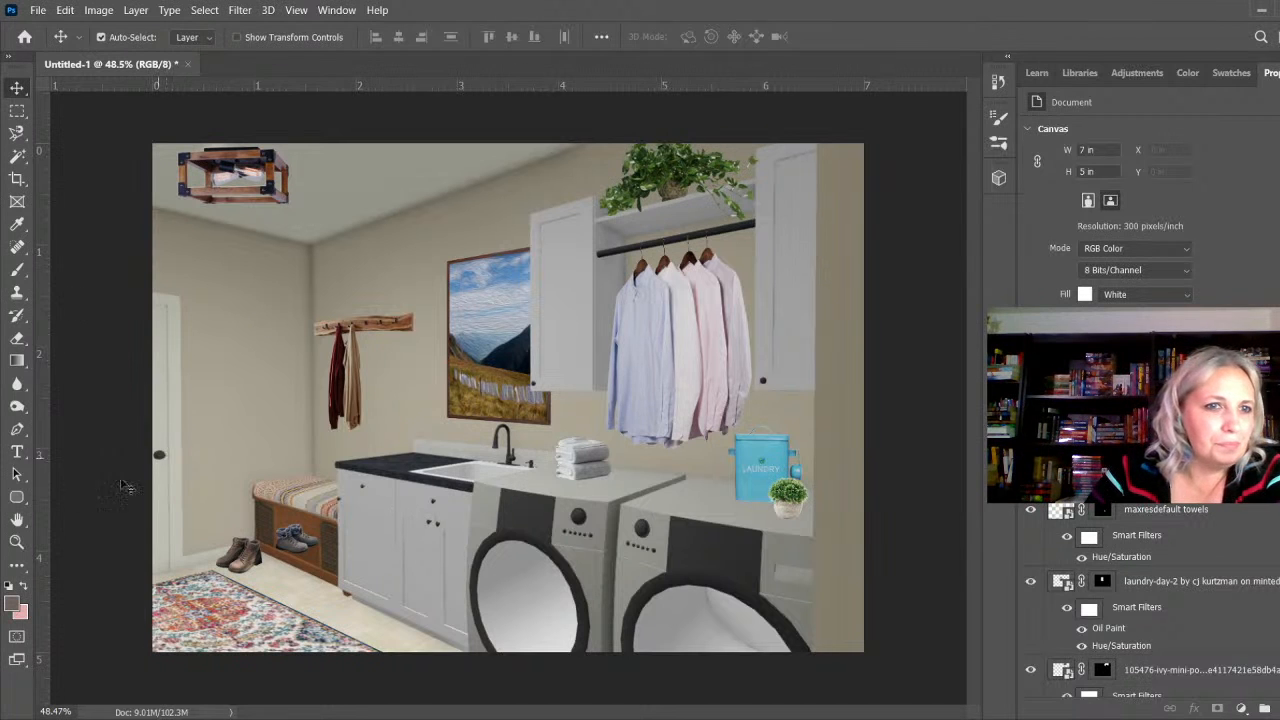
left_click(18, 453)
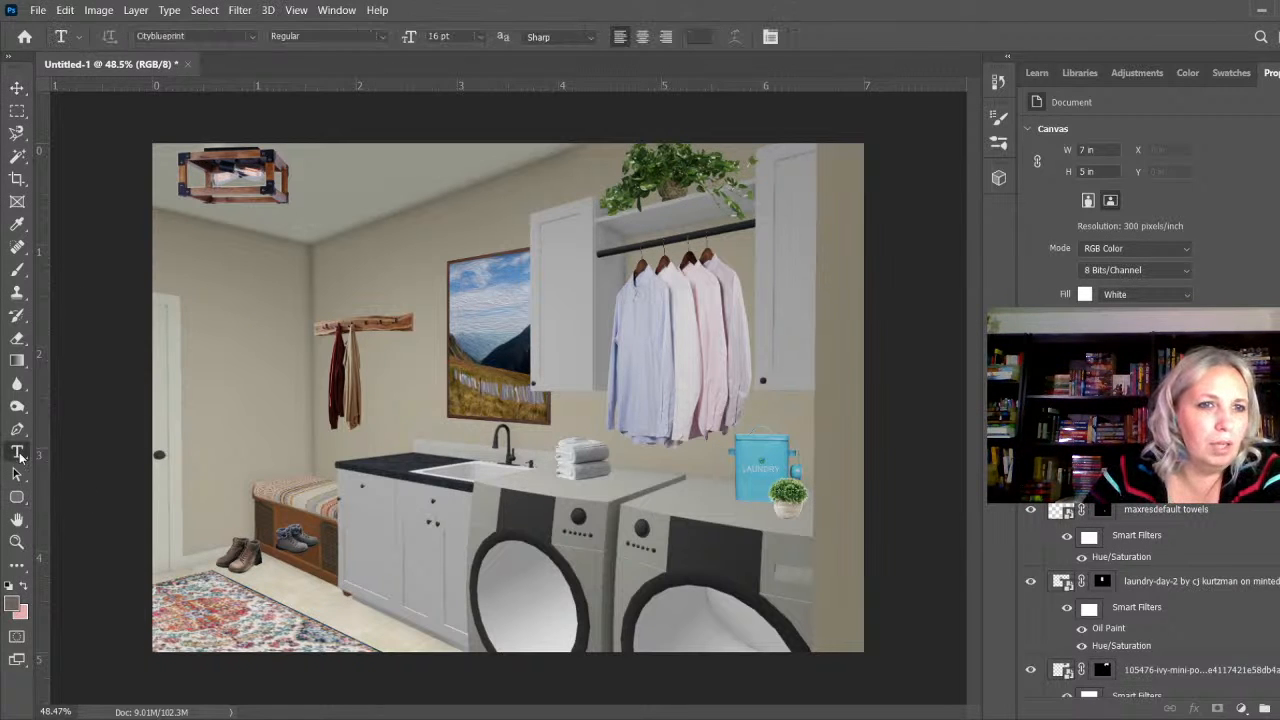
left_click(378, 555)
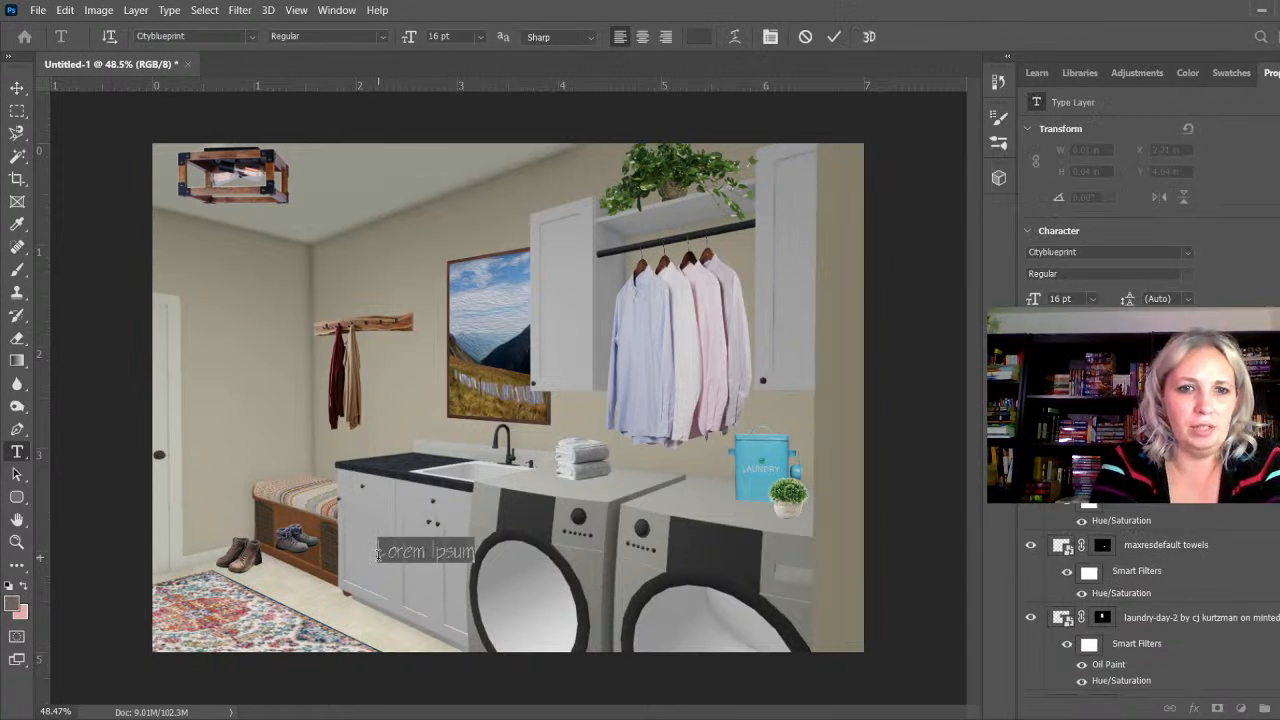
key("BackSpace")
type("@Re")
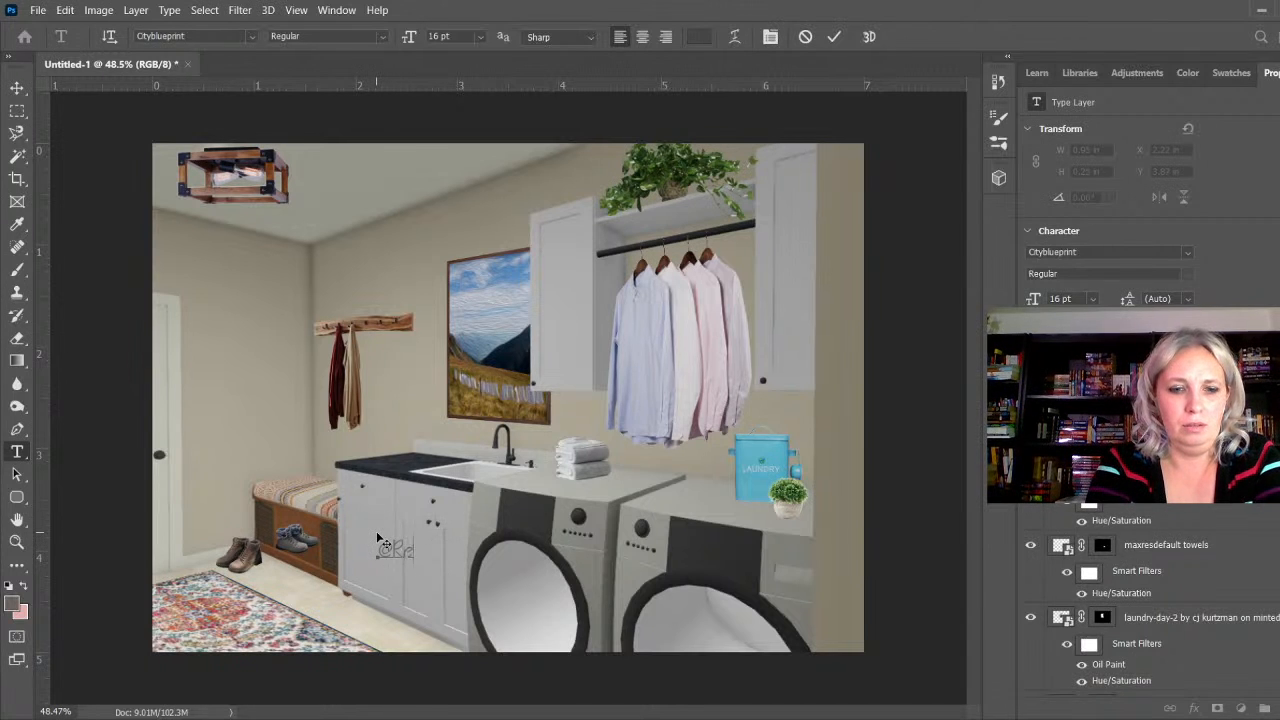
type("visionCustom")
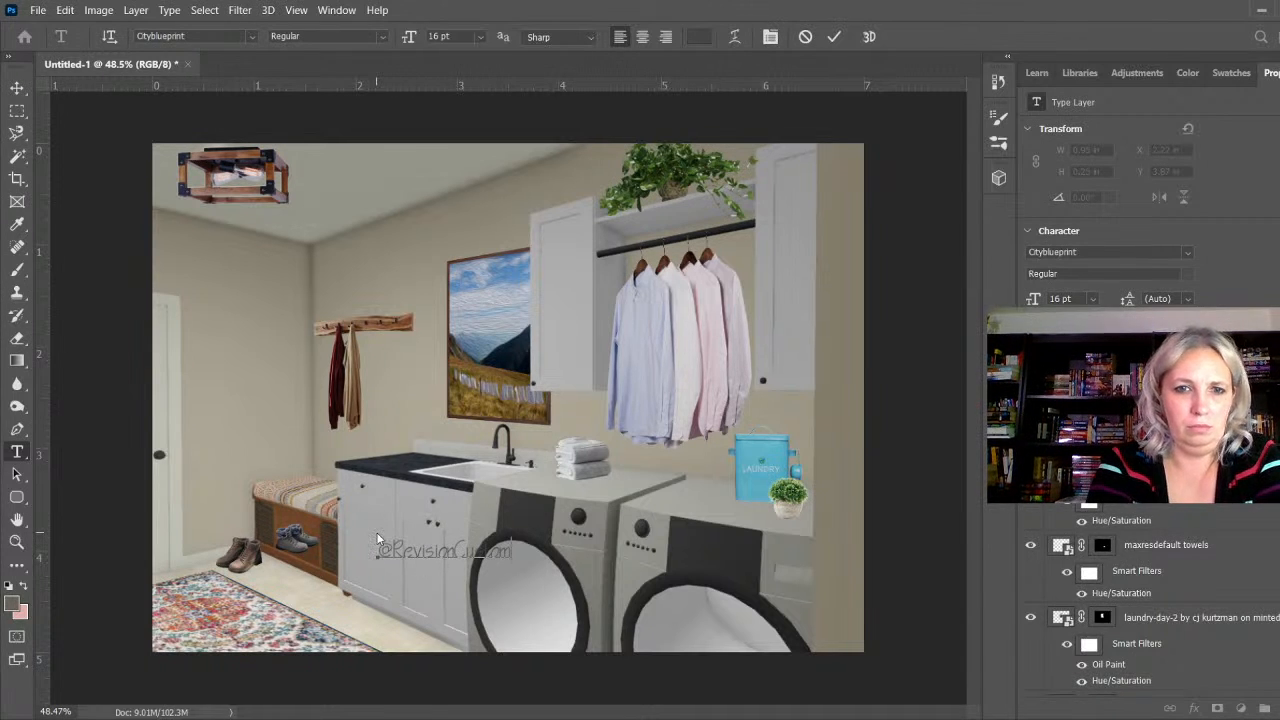
type("HomesDesign")
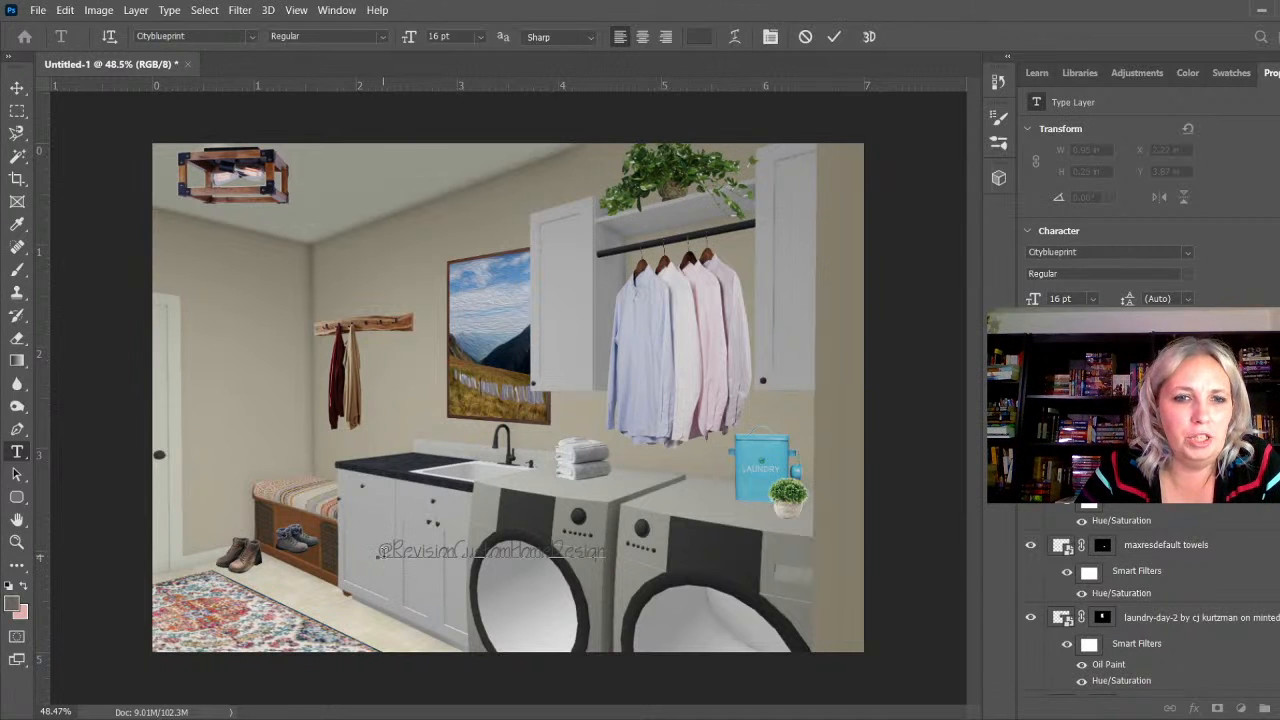
left_click(17, 88)
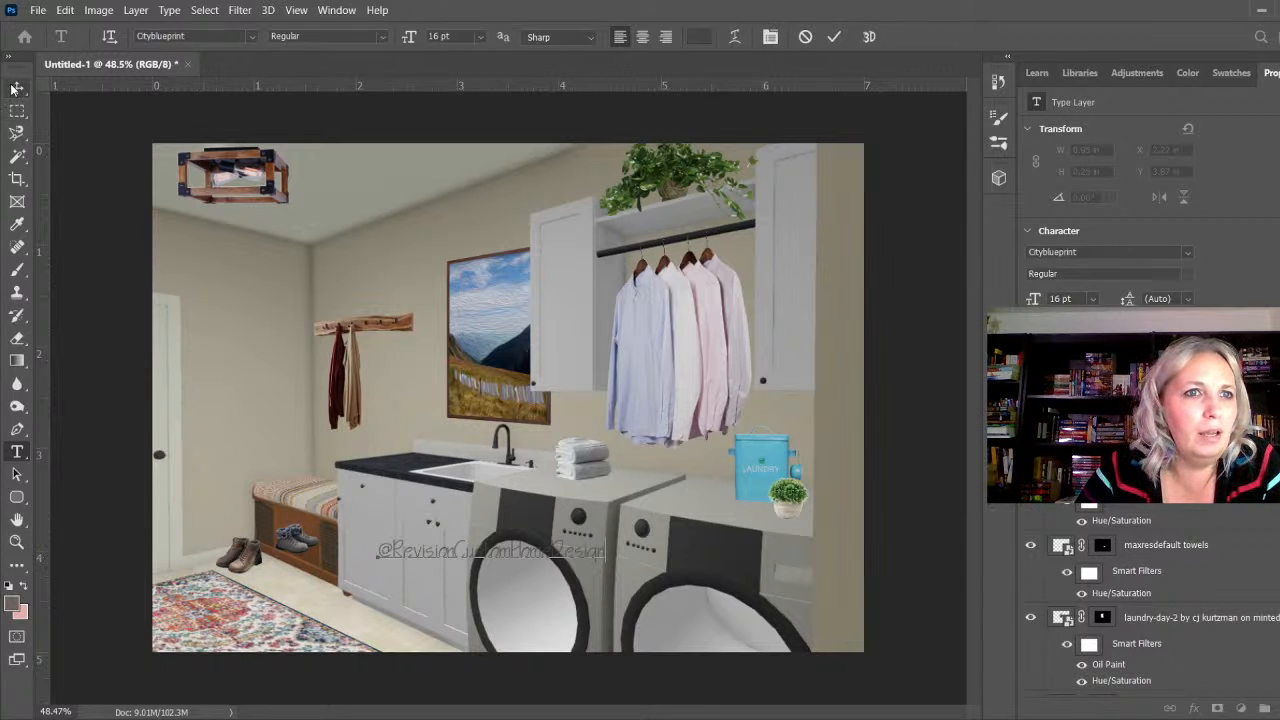
Step: Rotate the signature text 26.63° and place it on the floor strip between the rug and the cabinets
left_click_drag(390, 562, 293, 595)
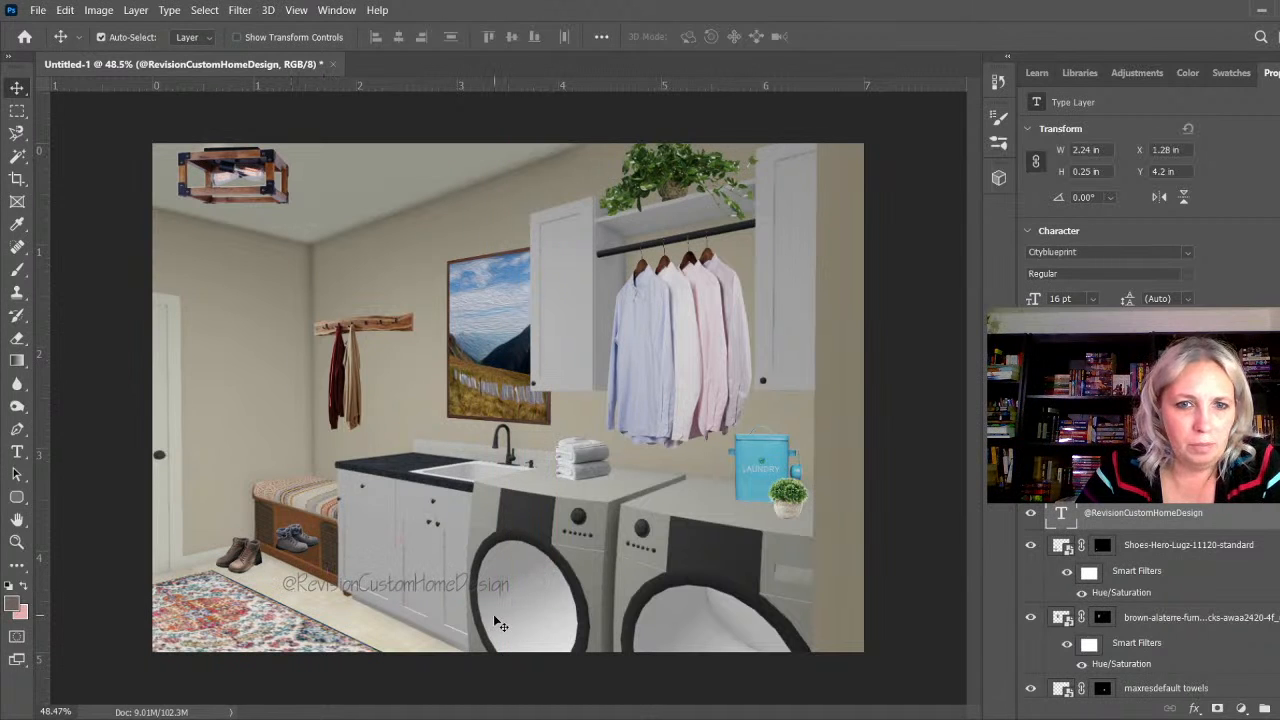
key("ctrl")
key("ctrl+t")
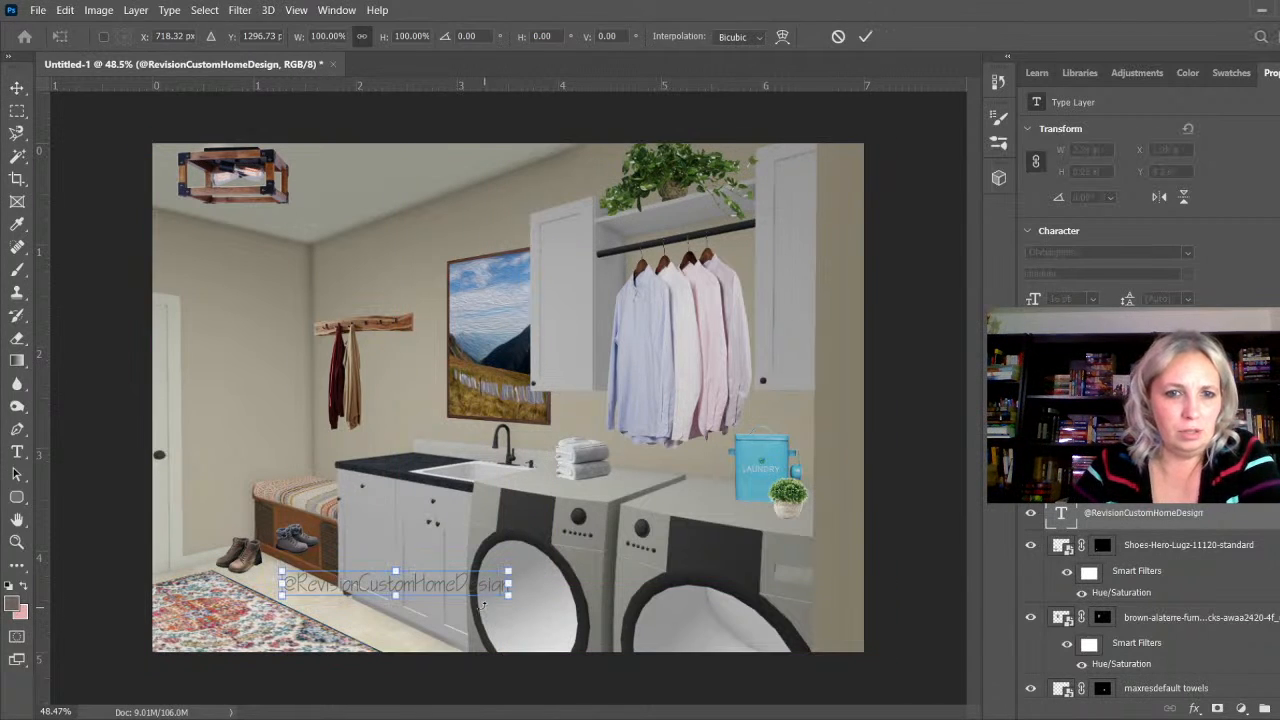
left_click_drag(464, 622, 432, 643)
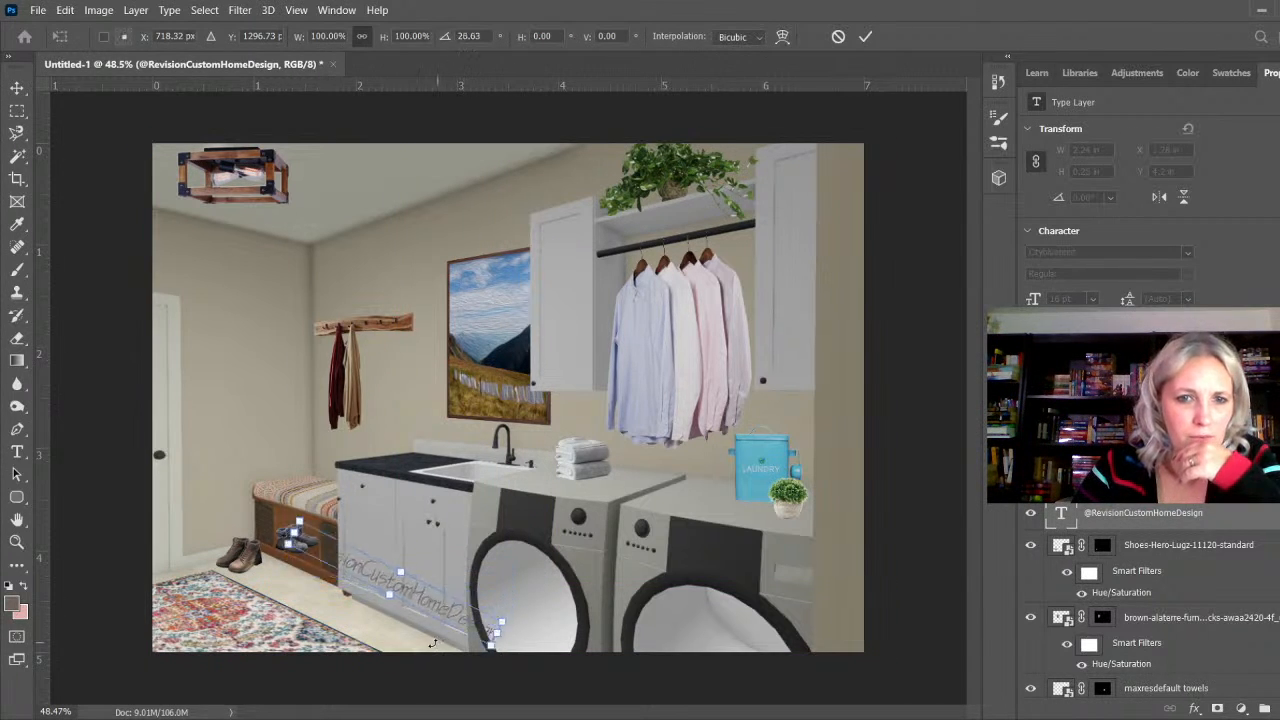
left_click_drag(390, 572, 343, 610)
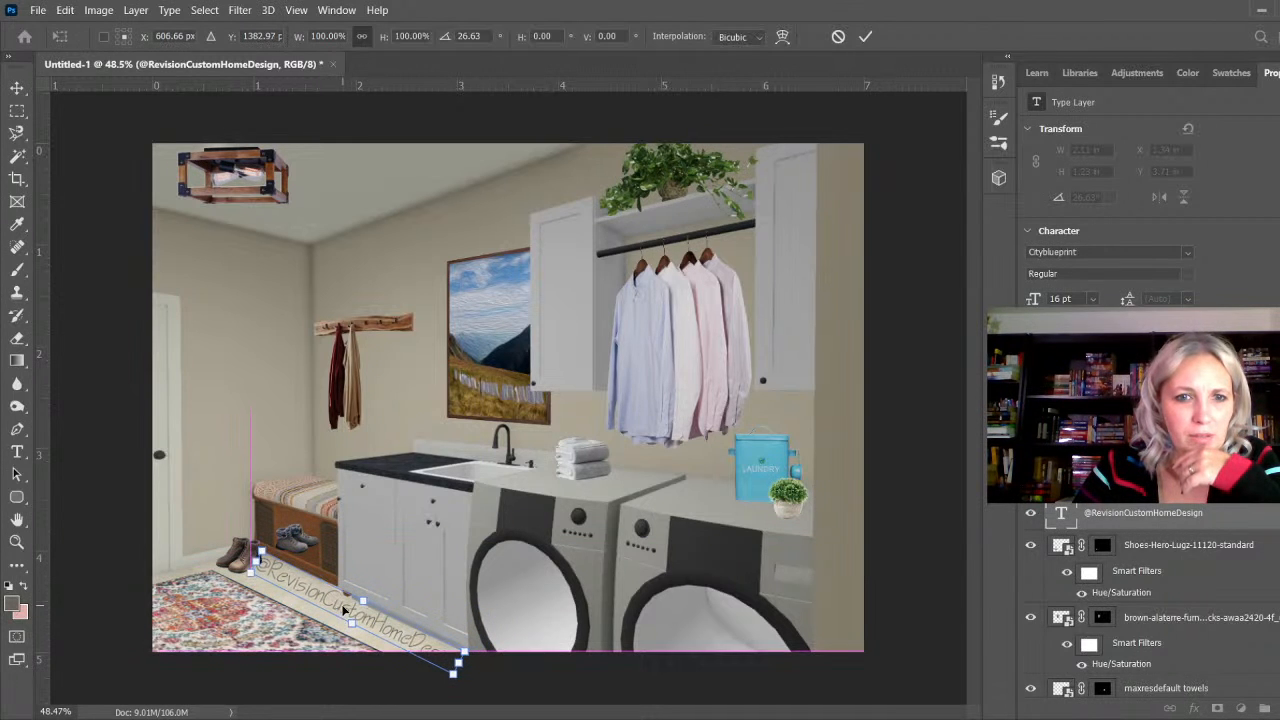
Step: Scale the signature text down to 79.77%, nudge it into place on the floor strip, and apply the transform
left_click_drag(453, 672, 396, 633)
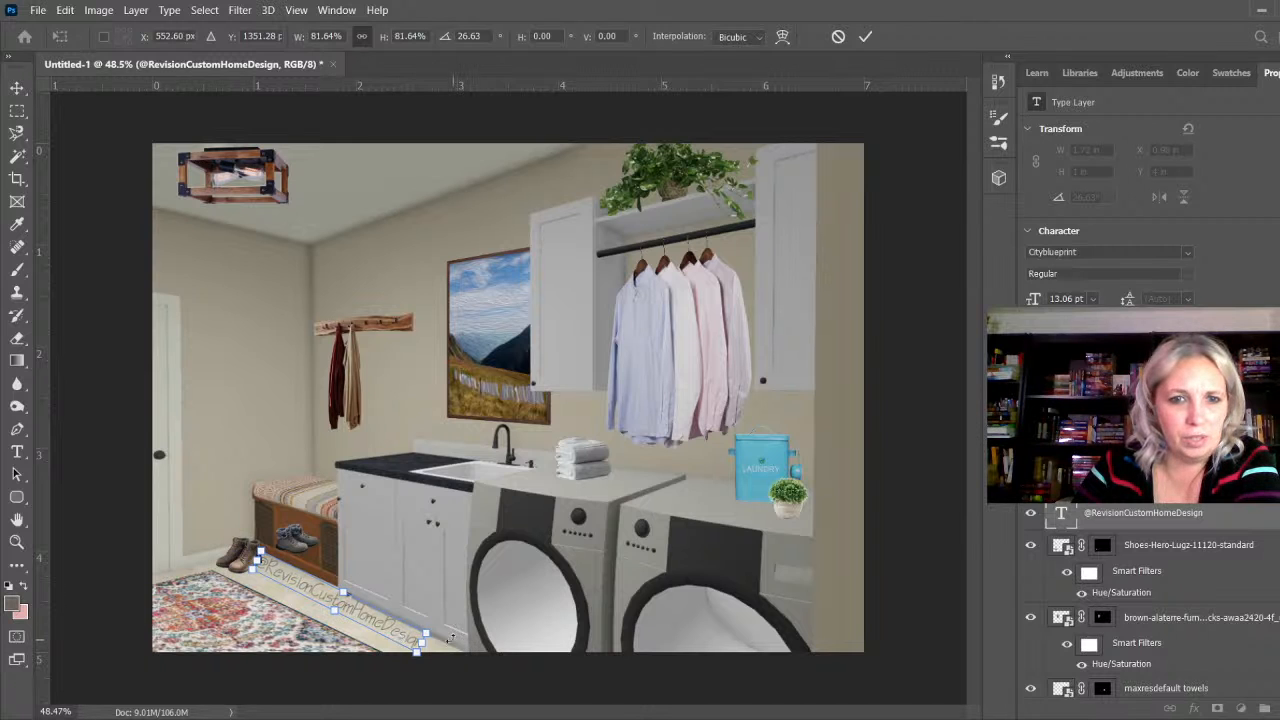
left_click_drag(418, 651, 416, 652)
key("Right")
key("Right")
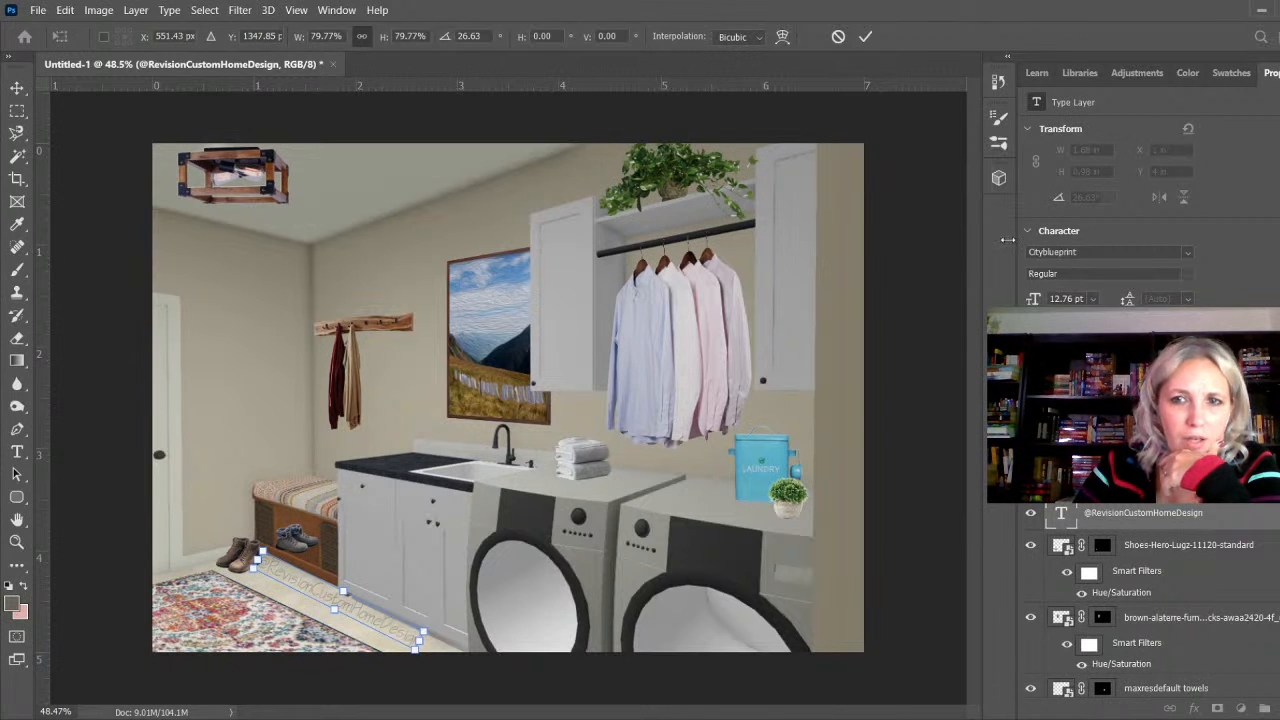
left_click(866, 37)
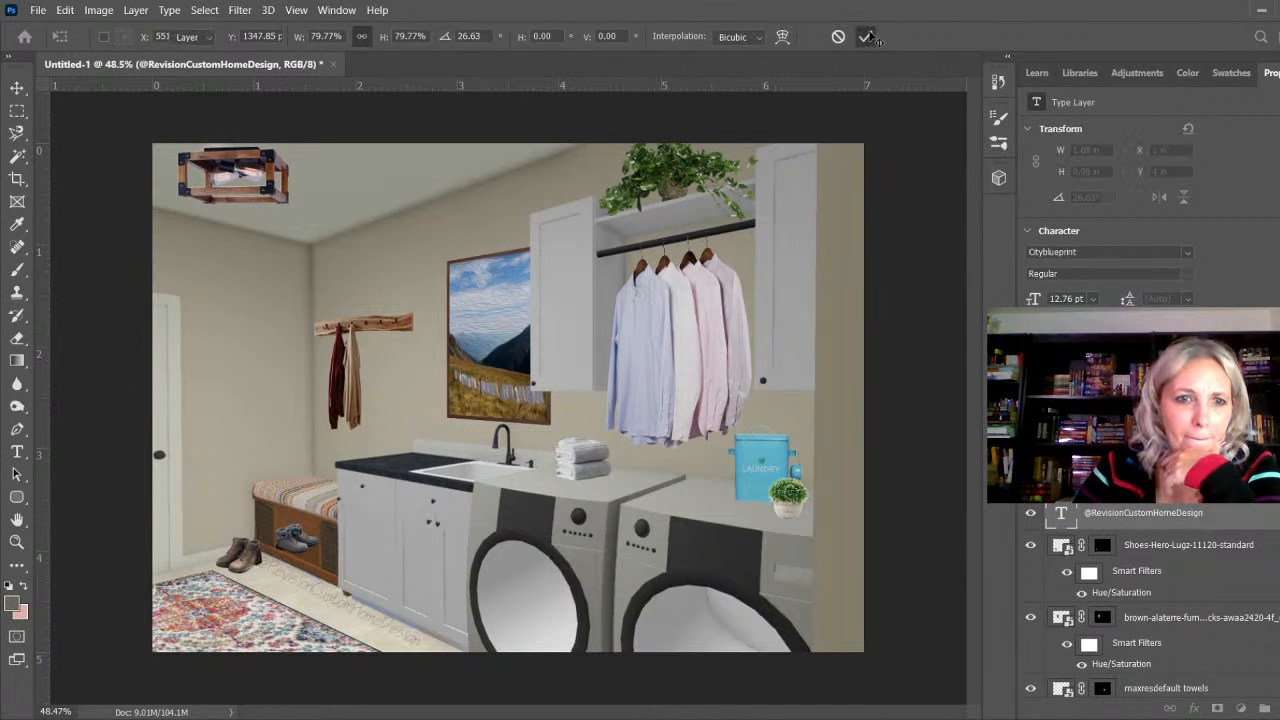